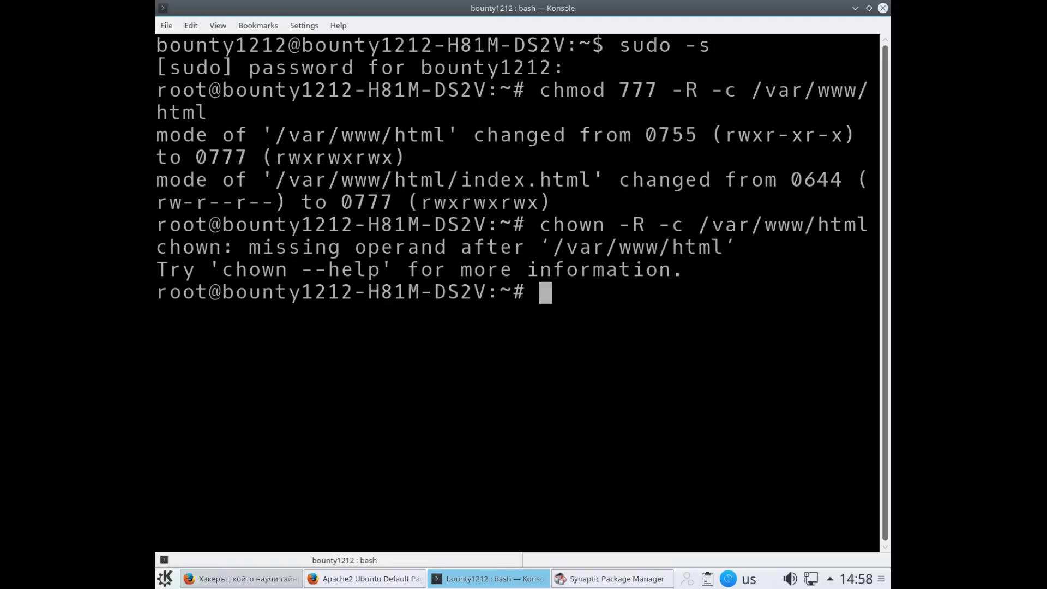
# Rerun the recursive chown on /var/www/html with 777 inserted, giving the folder and index.html owner 777
pyautogui.press('Up')
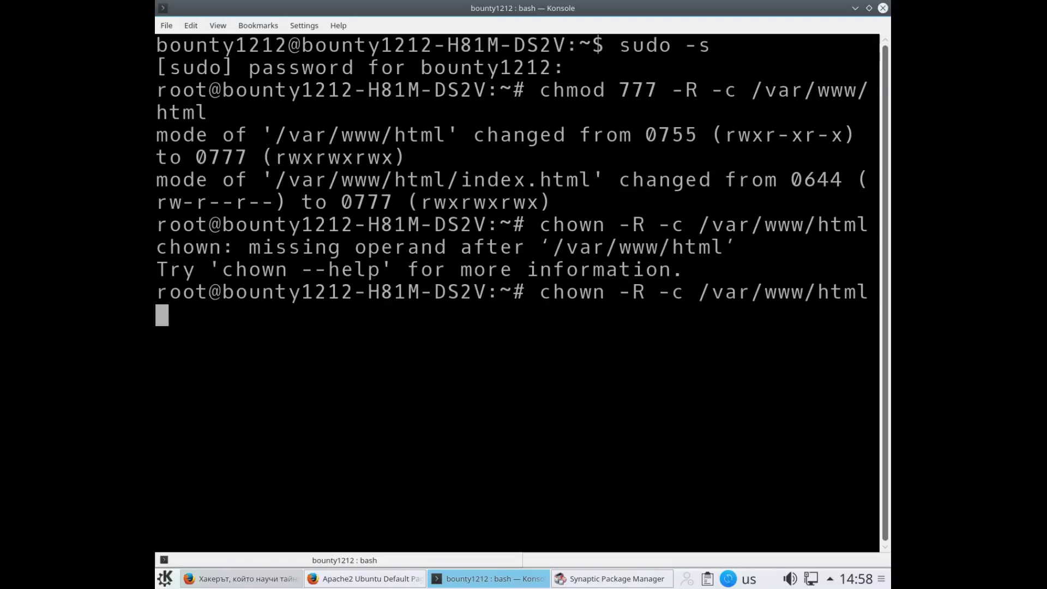
pyautogui.press('Left')
pyautogui.press('Left')
pyautogui.press('Left')
pyautogui.press('Left')
pyautogui.press('Left')
pyautogui.press('Left')
pyautogui.press('Left')
pyautogui.press('Left')
pyautogui.press('Left')
pyautogui.press('Left')
pyautogui.press('Left')
pyautogui.press('Left')
pyautogui.press('Left')
pyautogui.press('Left')
pyautogui.press('Left')
pyautogui.press('Left')
pyautogui.press('Left')
pyautogui.press('Left')
pyautogui.press('Left')
pyautogui.press('Left')
pyautogui.press('Left')
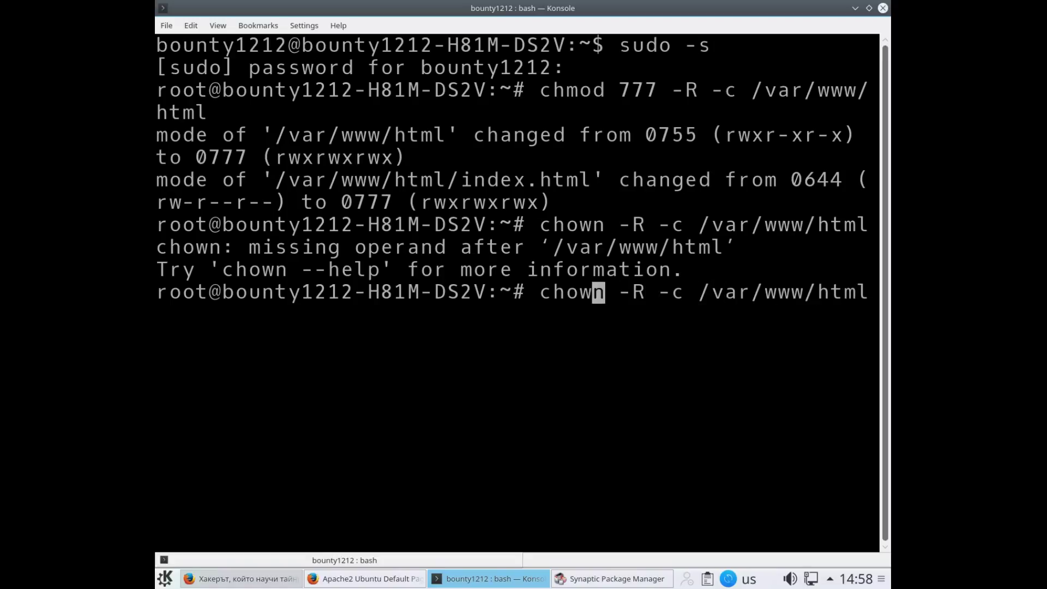
pyautogui.press('Right')
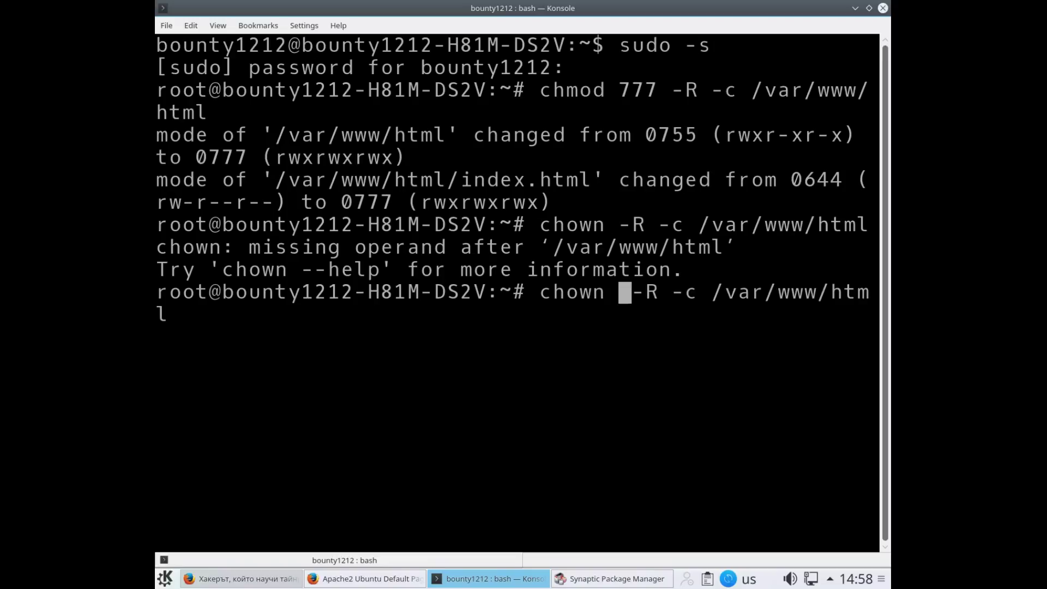
pyautogui.write('7')
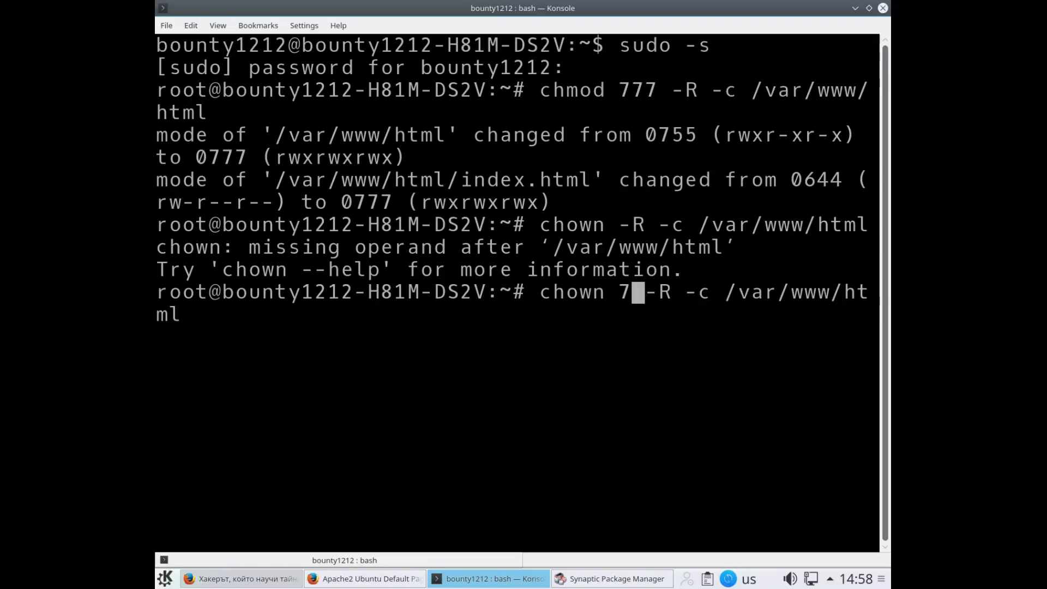
pyautogui.write('77')
pyautogui.press('Return')
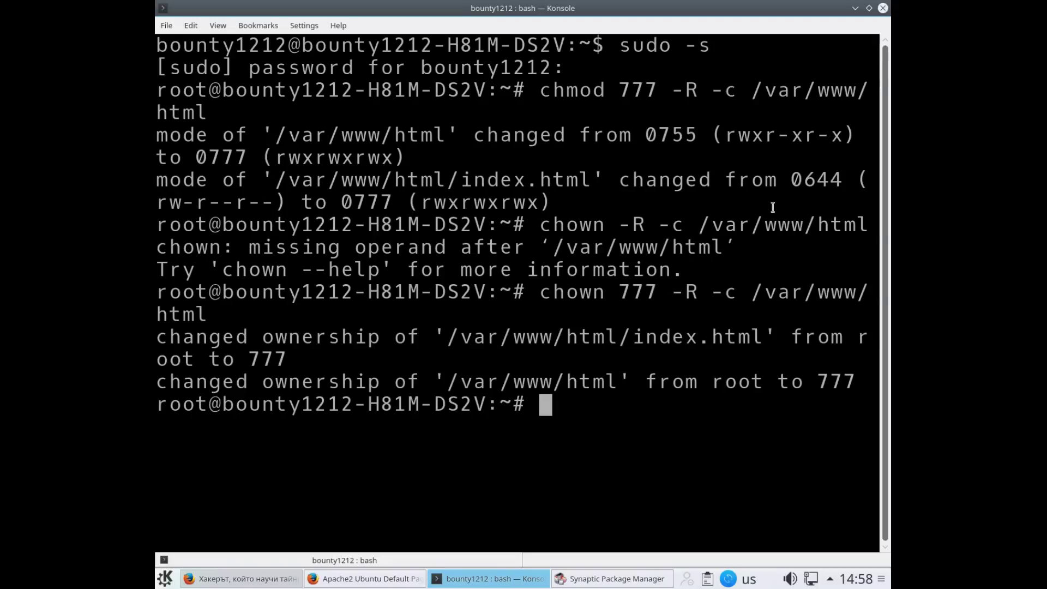
pyautogui.click(376, 577)
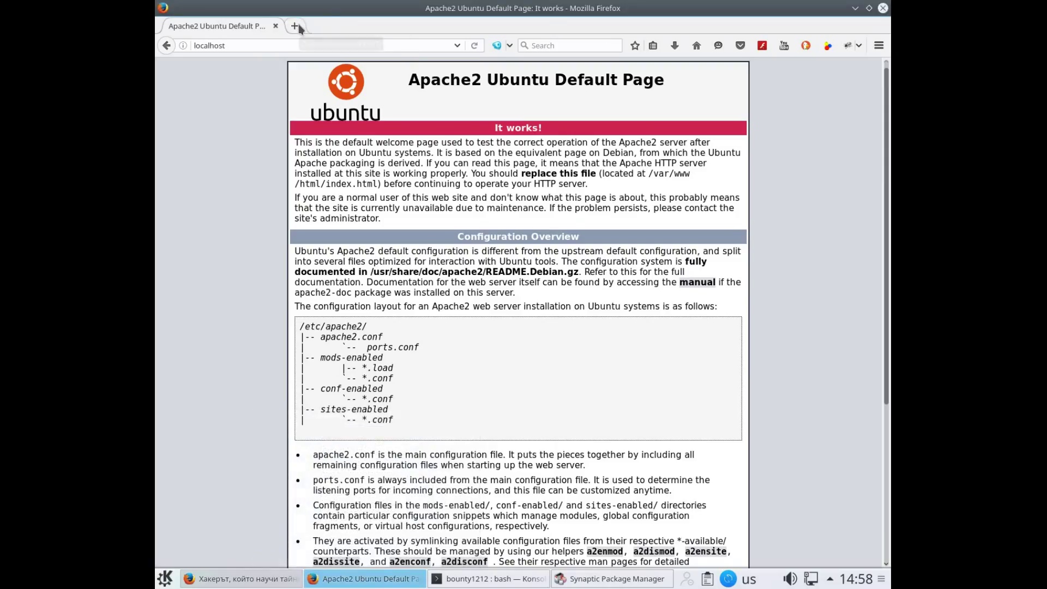
# Log in to phpMyAdmin at localhost/phpmyadmin as root with the account password
pyautogui.click(295, 26)
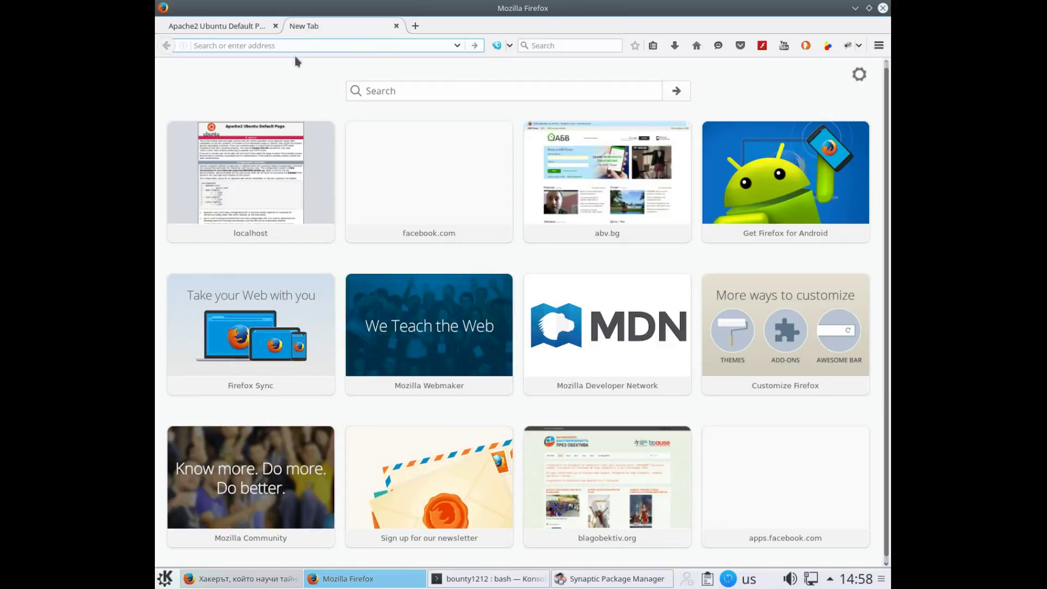
pyautogui.write('loca')
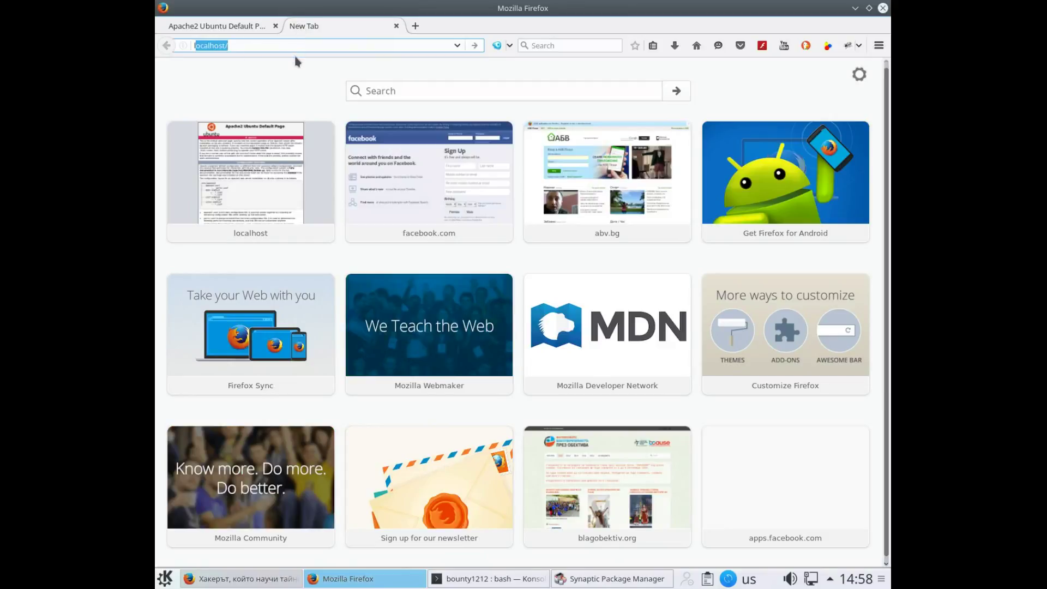
pyautogui.write('lhost/')
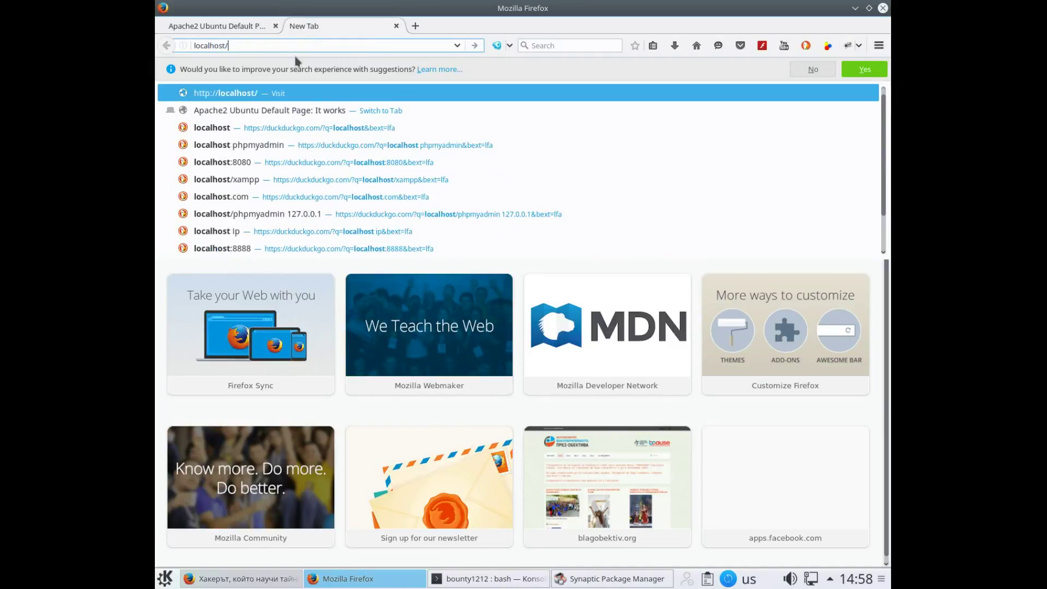
pyautogui.write('phpm')
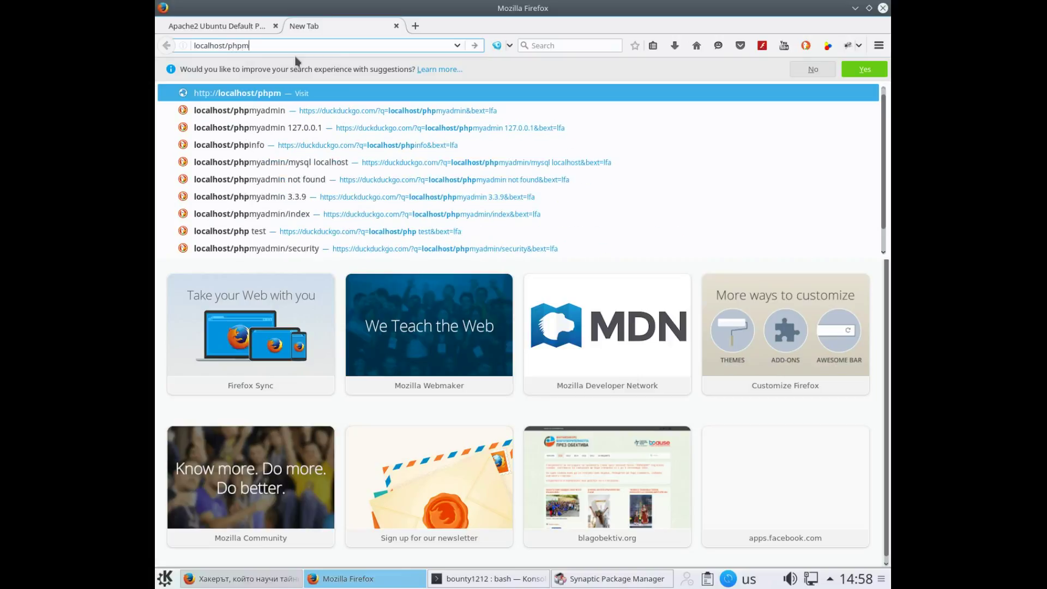
pyautogui.write('yadmi')
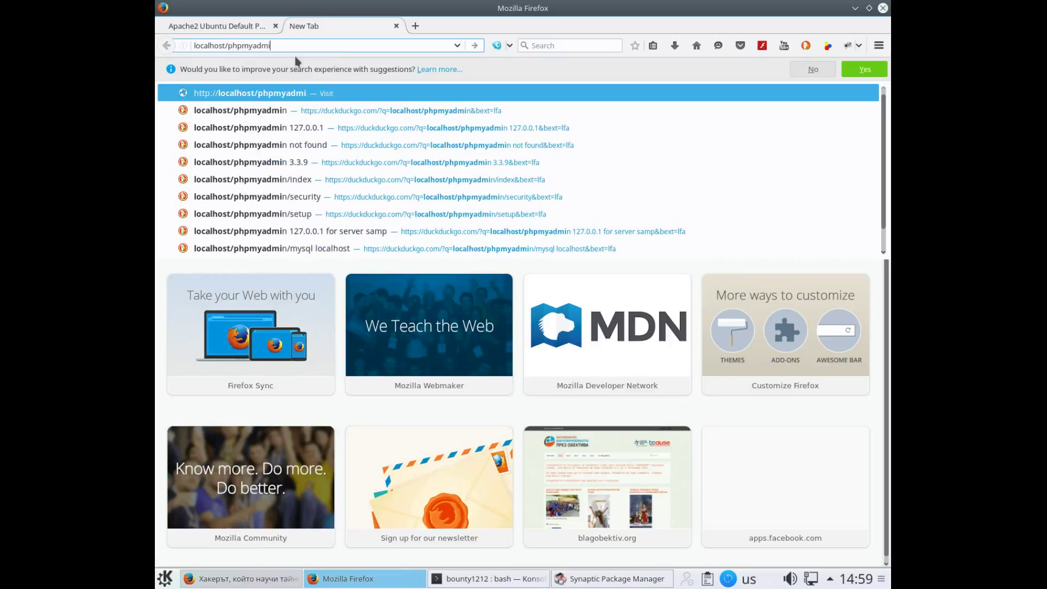
pyautogui.write('n')
pyautogui.press('Return')
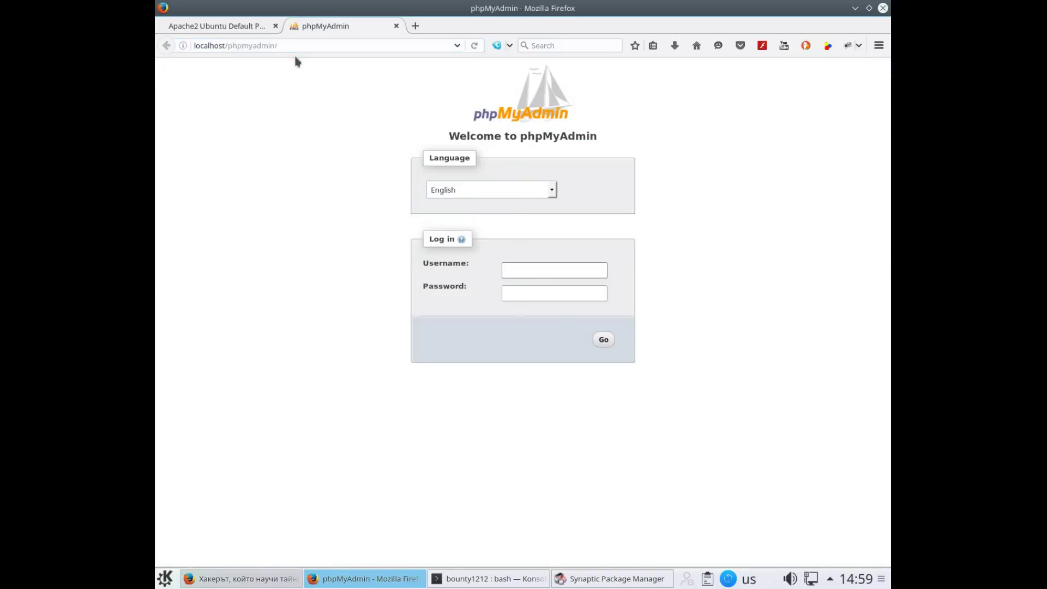
pyautogui.write('roo')
pyautogui.write('root')
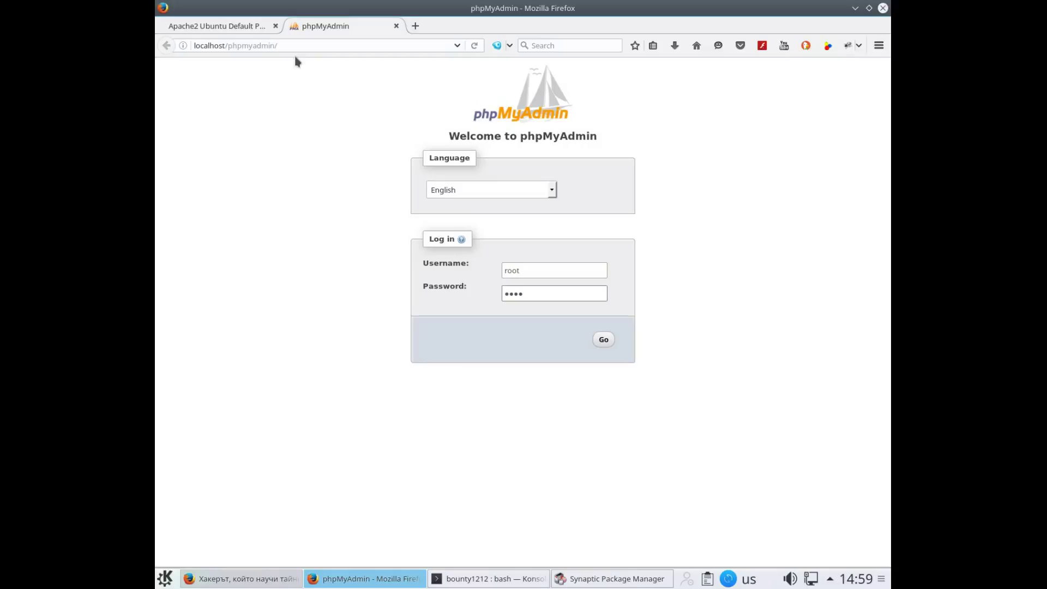
pyautogui.click(603, 340)
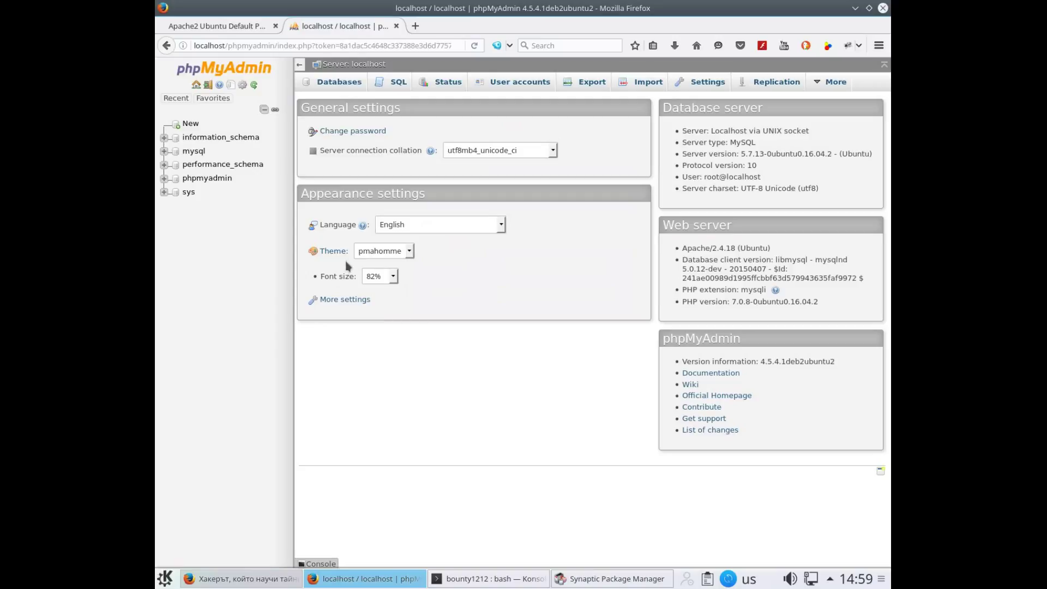
# Enter wp1 as the new database name on phpMyAdmin's Databases page, leaving collation unchanged
pyautogui.click(324, 82)
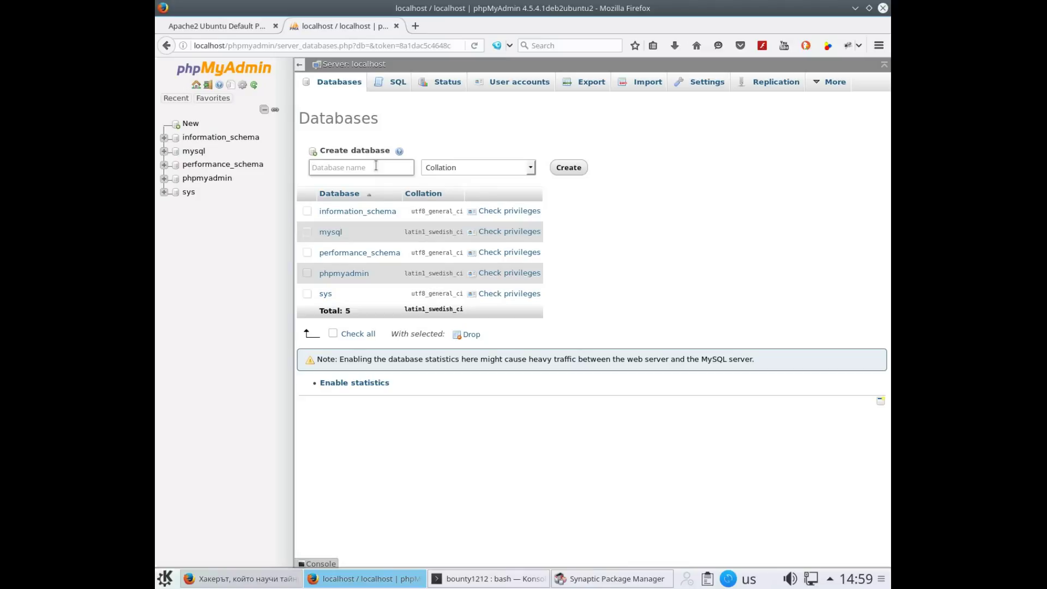
pyautogui.write('wp1')
pyautogui.press('Tab')
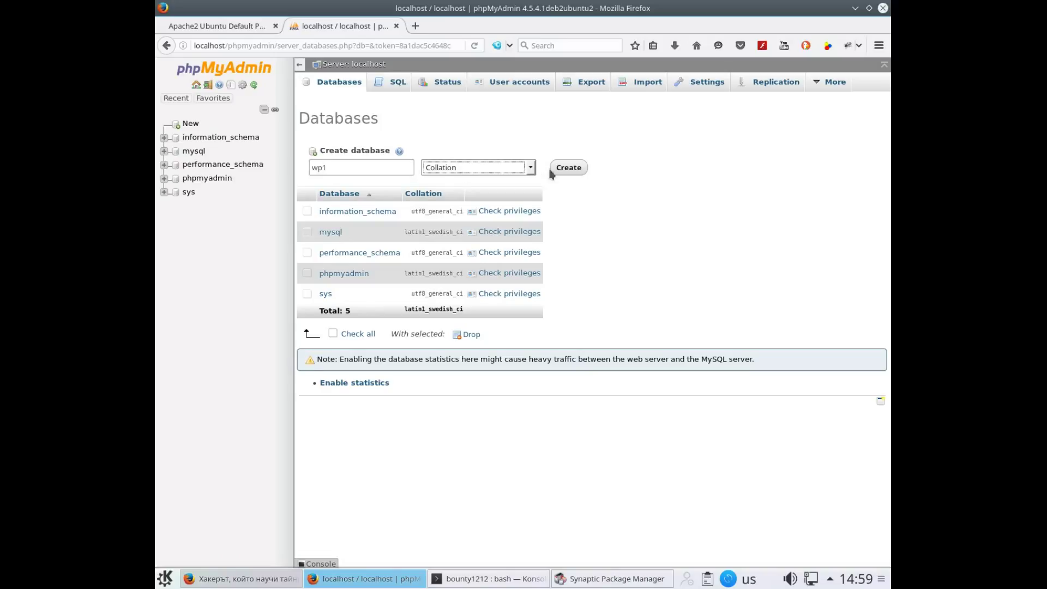
pyautogui.click(530, 169)
pyautogui.click(530, 169)
pyautogui.click(423, 27)
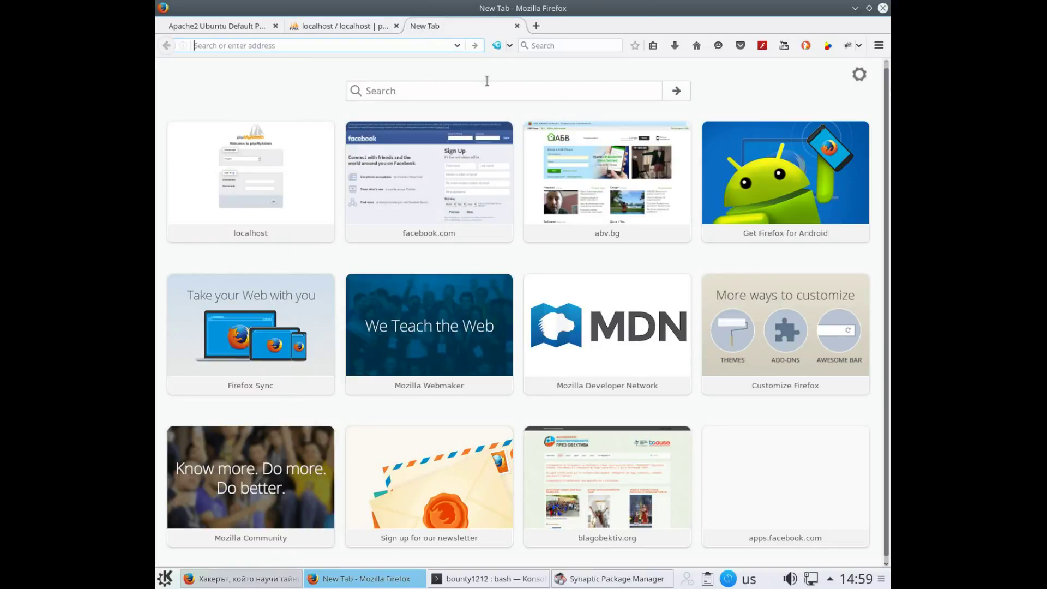
# Look up 'collation' on eurodict.com with the page zoomed in
pyautogui.click(482, 90)
pyautogui.click(427, 45)
pyautogui.write('euro')
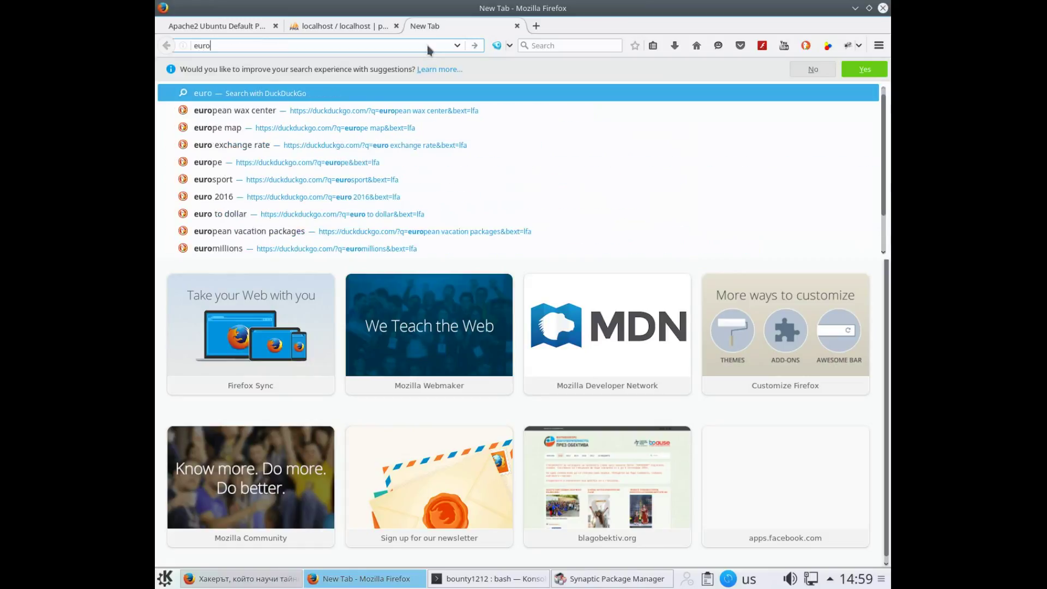
pyautogui.write('dict.com')
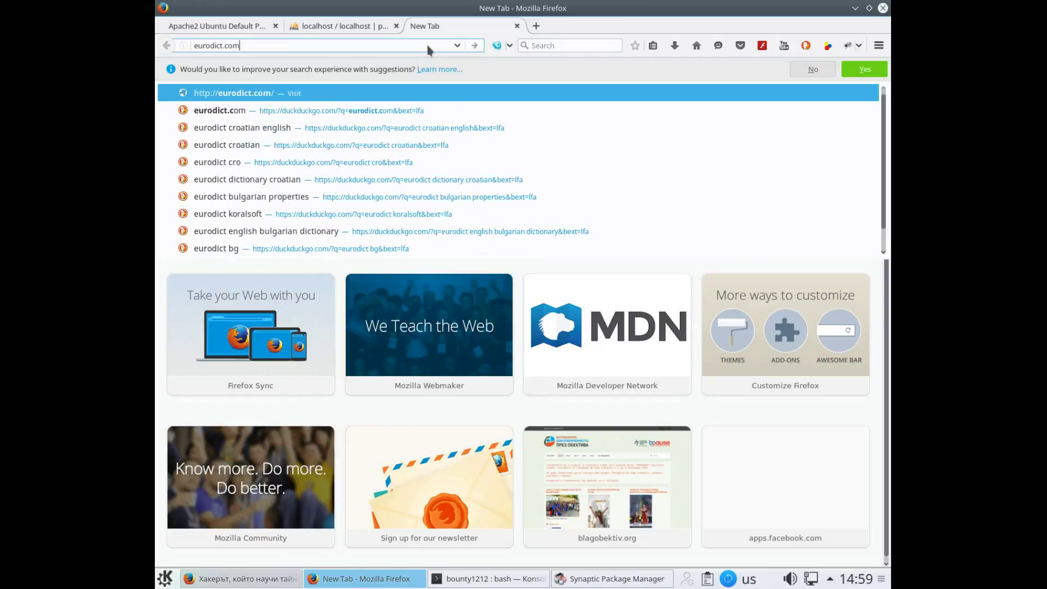
pyautogui.press('Return')
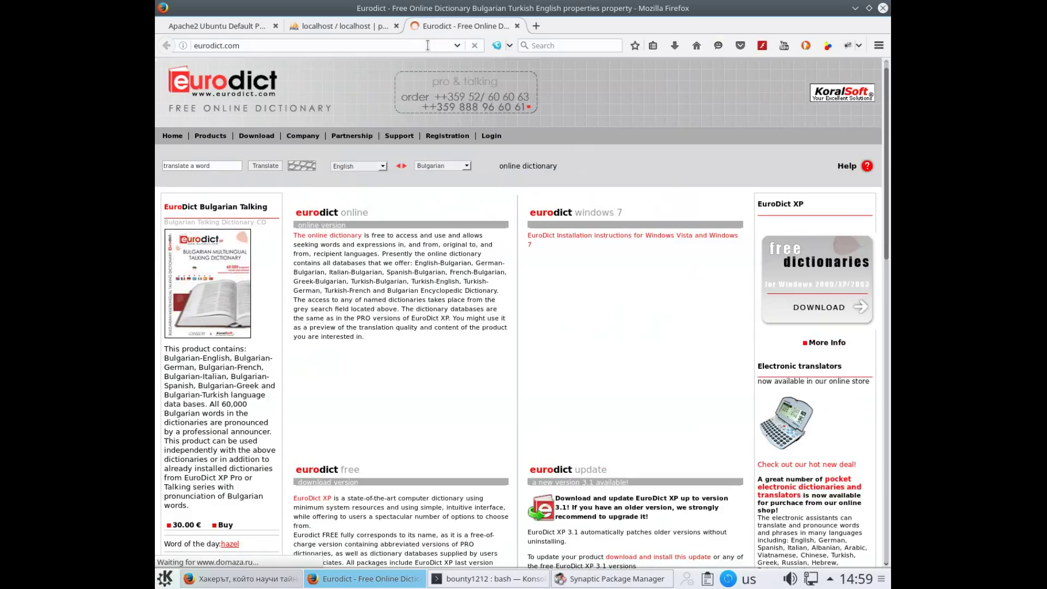
pyautogui.click(218, 165)
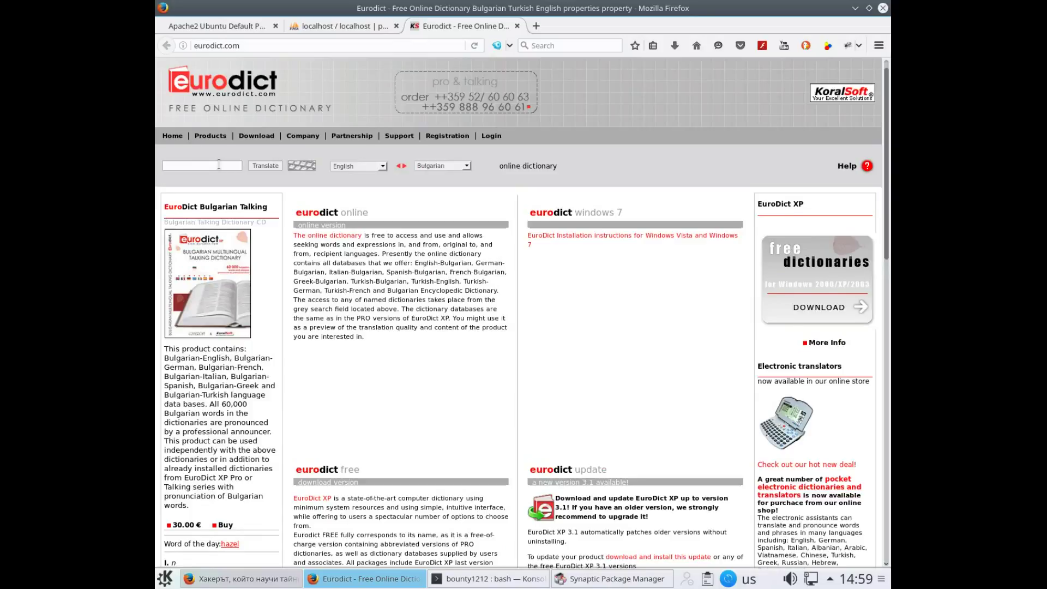
pyautogui.hotkey('ctrl', '+')
pyautogui.hotkey('ctrl', '+')
pyautogui.hotkey('ctrl', '+')
pyautogui.hotkey('ctrl', '+')
pyautogui.hotkey('ctrl', '+')
pyautogui.hotkey('ctrl', '+')
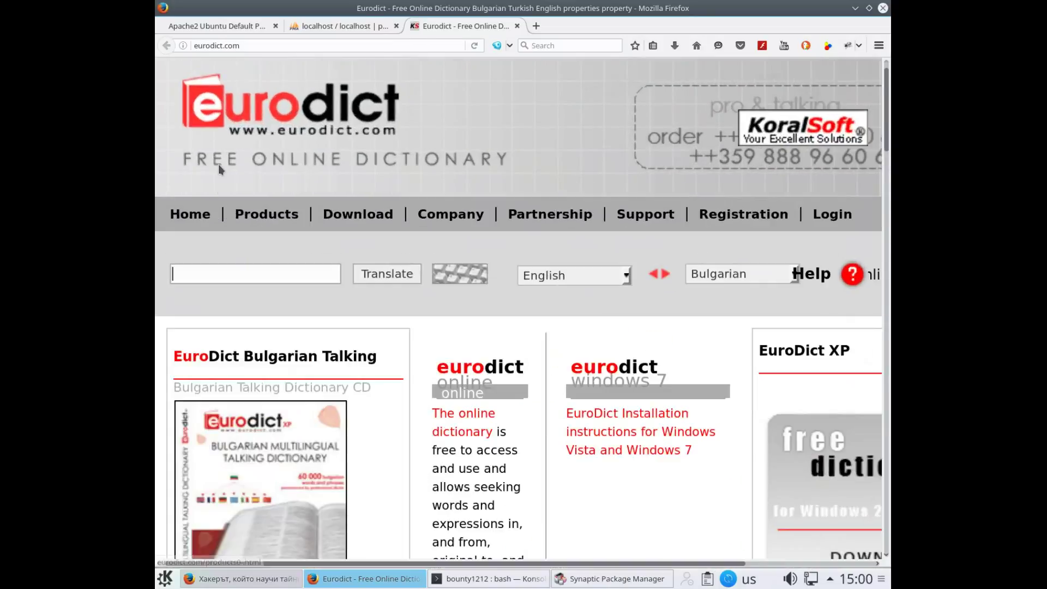
pyautogui.hotkey('ctrl', '+')
pyautogui.hotkey('ctrl', '+')
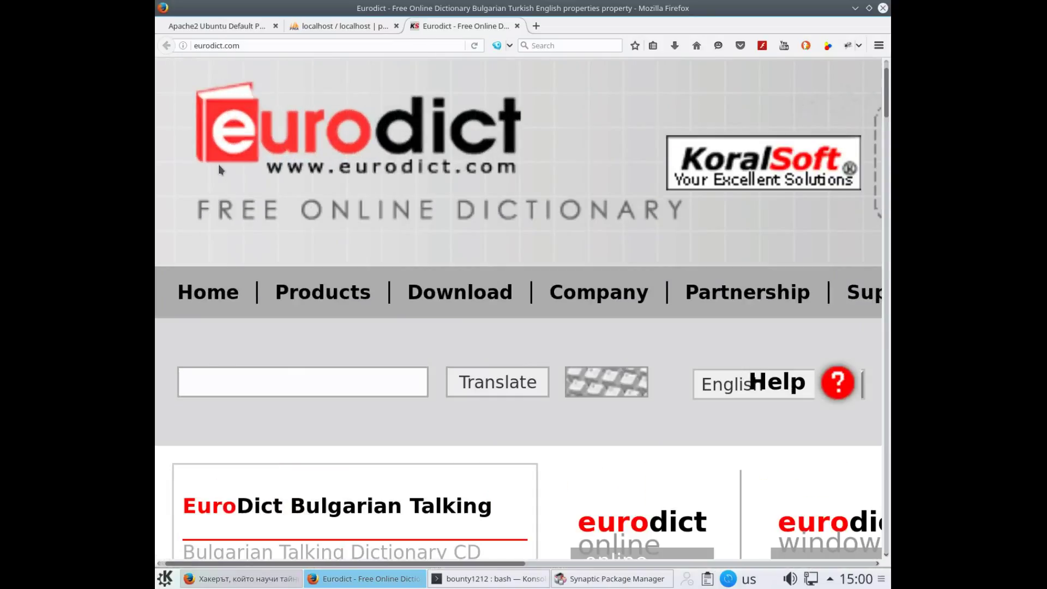
pyautogui.write('collation')
pyautogui.press('Return')
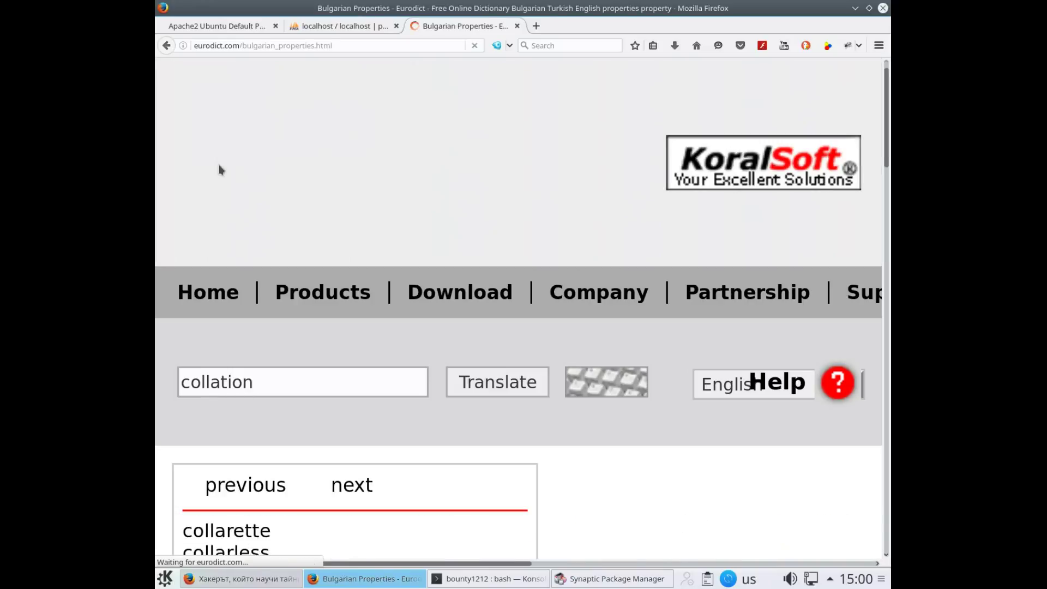
# Reset the dictionary page zoom, enlarge the entry text two steps, and start a blank tab
pyautogui.scroll(-7, 239, 185)
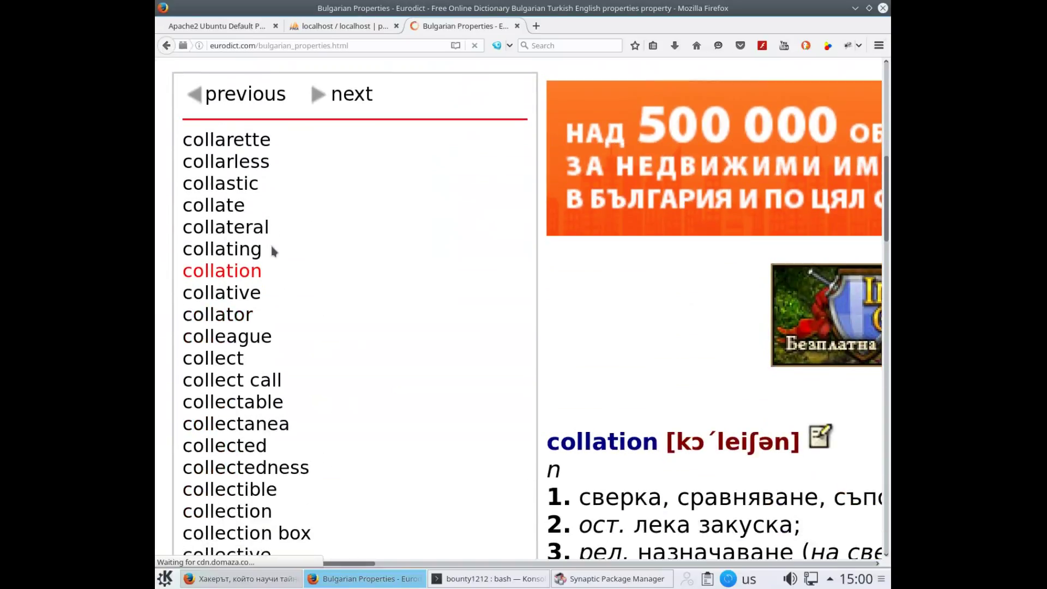
pyautogui.scroll(-3, 541, 396)
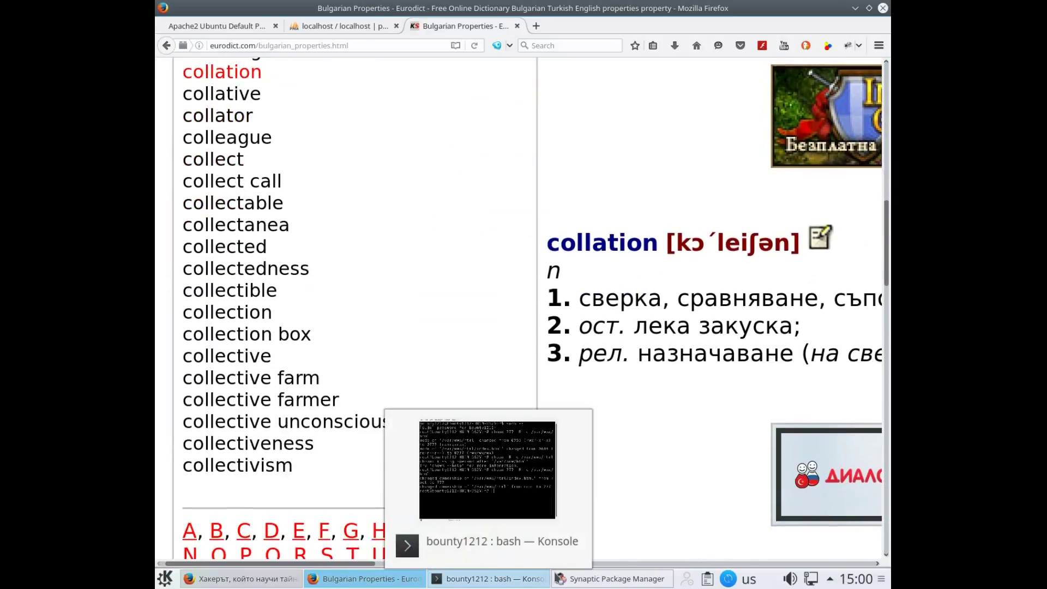
pyautogui.moveTo(563, 576)
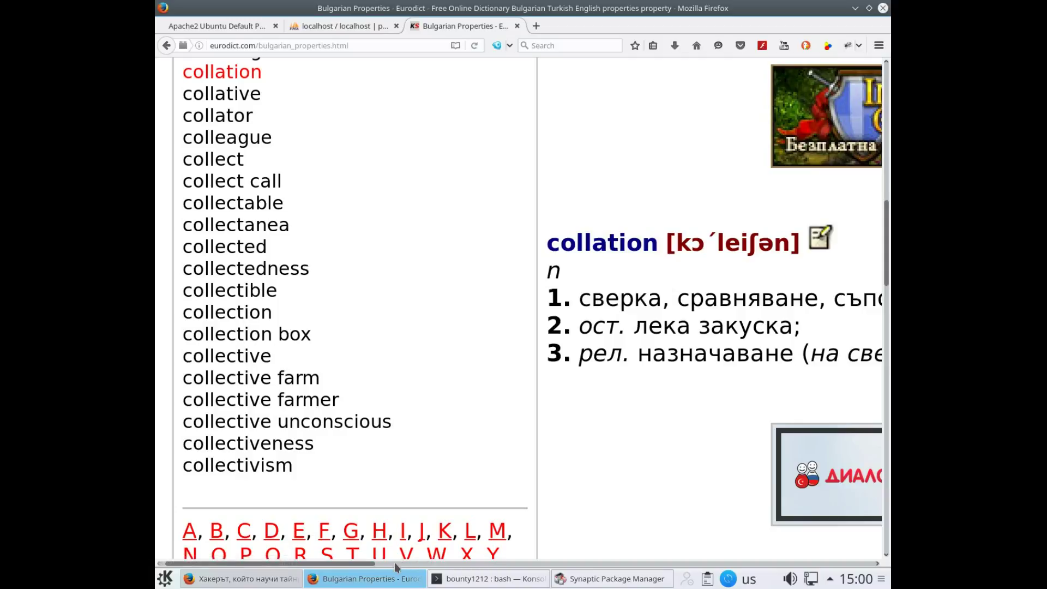
pyautogui.moveTo(341, 583)
pyautogui.hotkey('ctrl', '0')
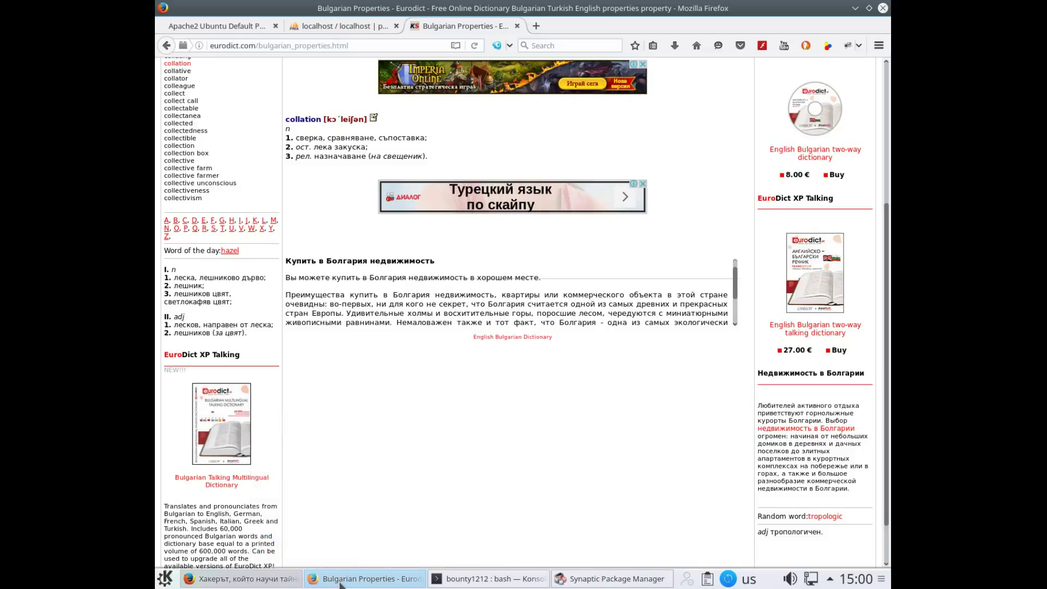
pyautogui.hotkey('ctrl', '+')
pyautogui.hotkey('ctrl', '+')
pyautogui.hotkey('ctrl', '+')
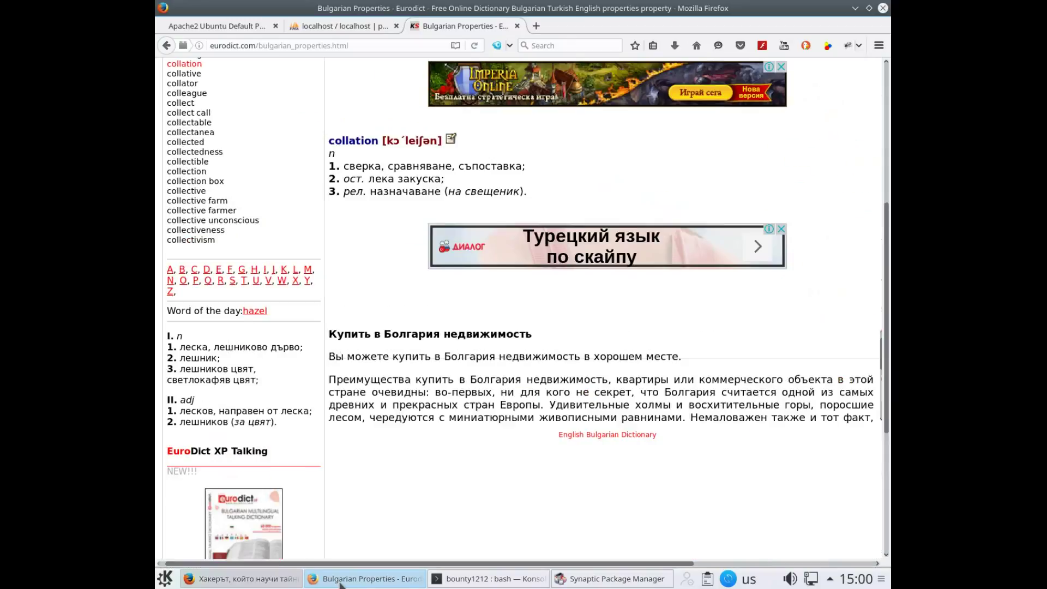
pyautogui.hotkey('ctrl', '+')
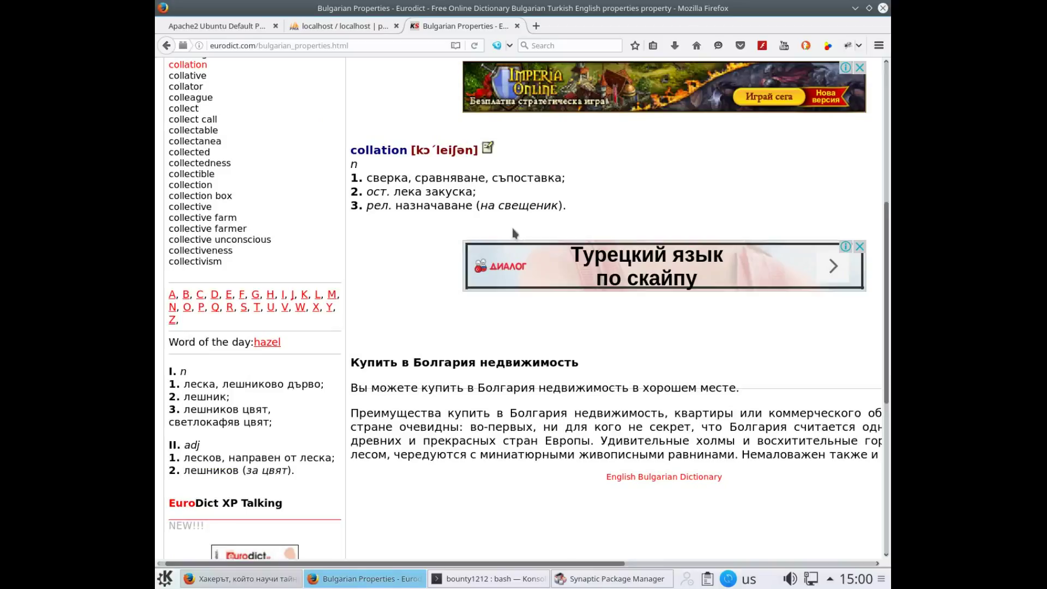
pyautogui.click(535, 26)
pyautogui.click(413, 91)
# Load computerhope.com and search the site for 'collation'
pyautogui.click(335, 45)
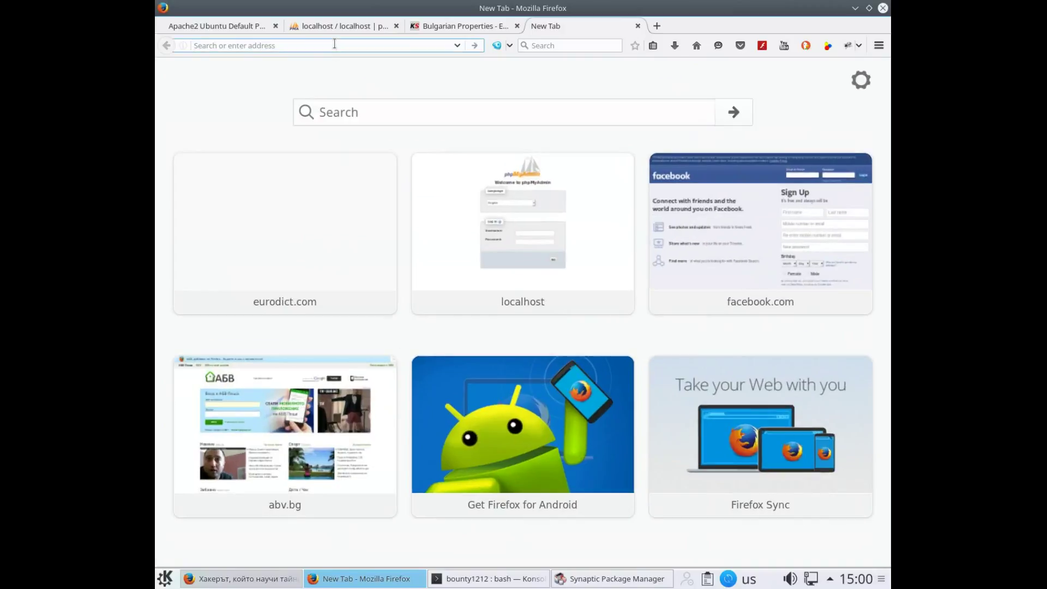
pyautogui.write('cpmputer')
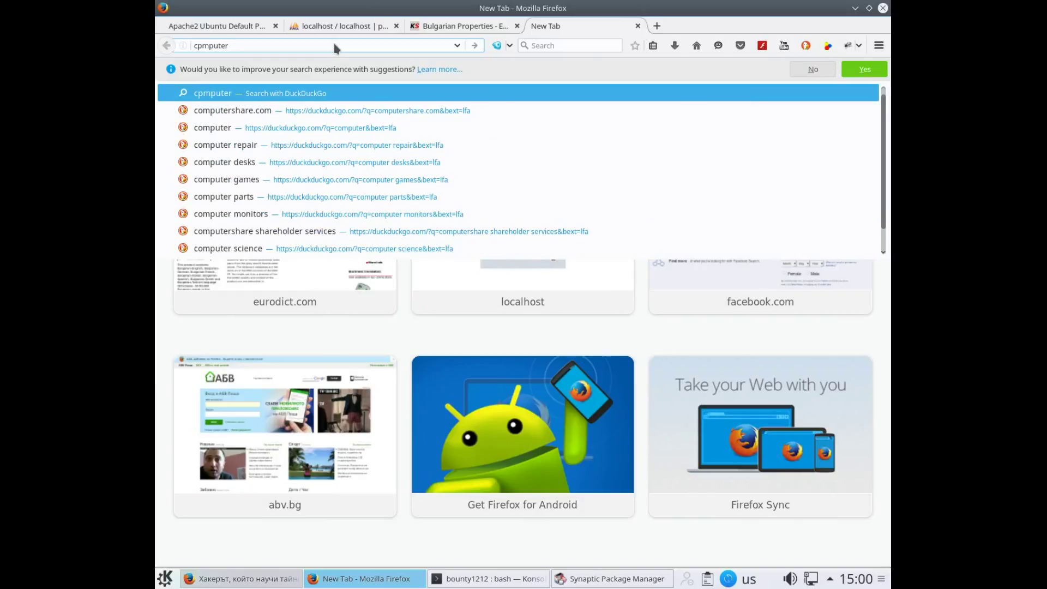
pyautogui.press('BackSpace')
pyautogui.press('BackSpace')
pyautogui.press('BackSpace')
pyautogui.press('BackSpace')
pyautogui.press('BackSpace')
pyautogui.press('BackSpace')
pyautogui.press('BackSpace')
pyautogui.press('BackSpace')
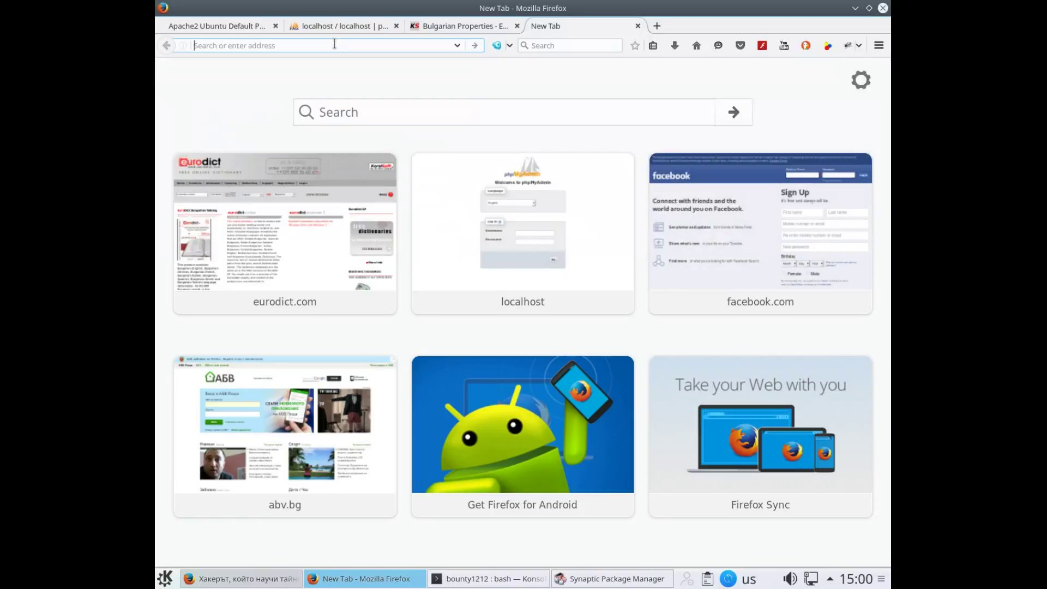
pyautogui.write('com')
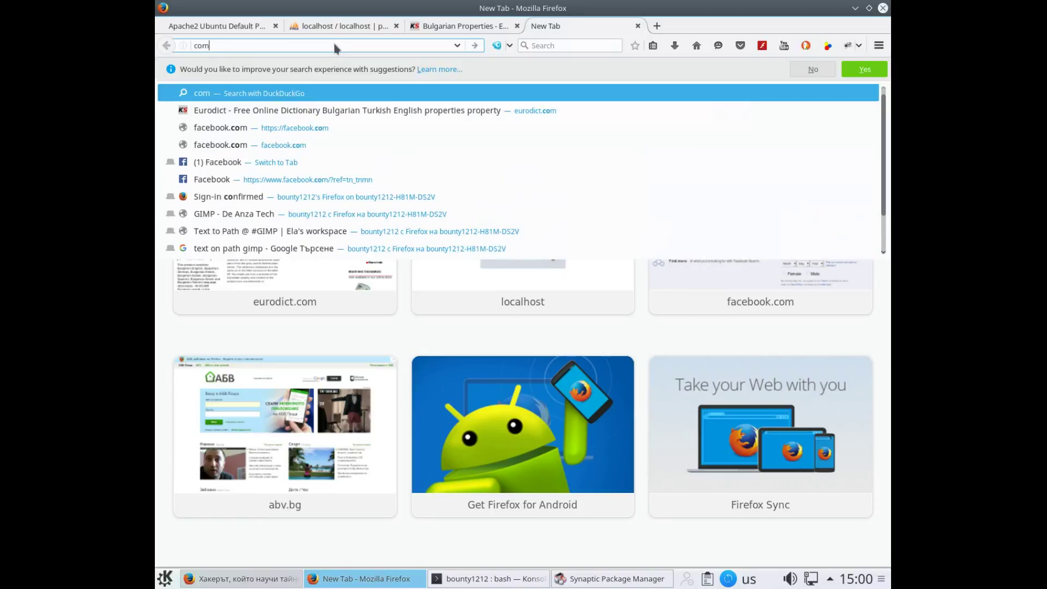
pyautogui.write('puterho')
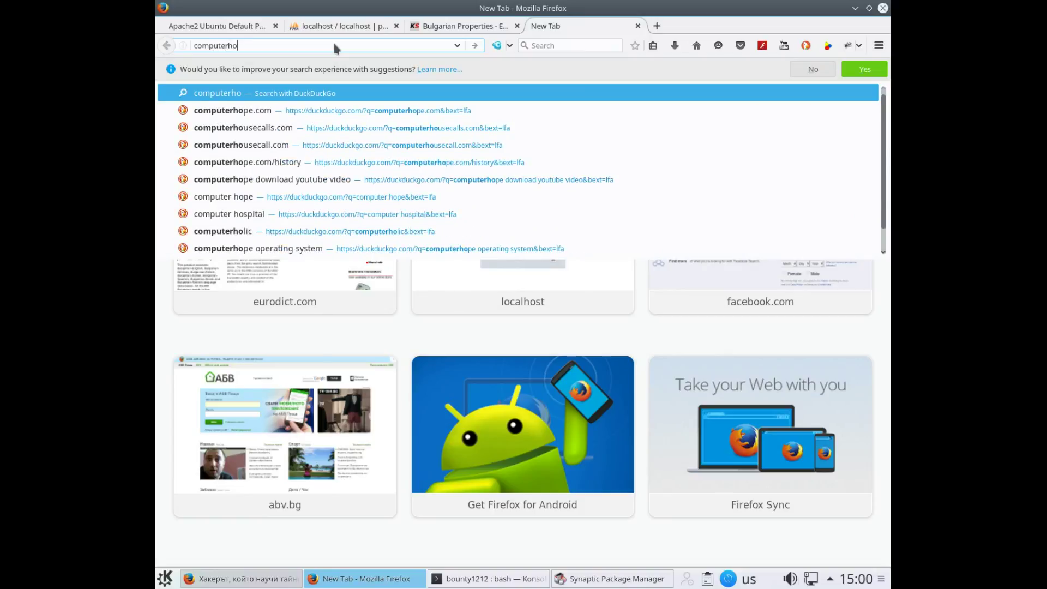
pyautogui.write('pe.com')
pyautogui.press('Return')
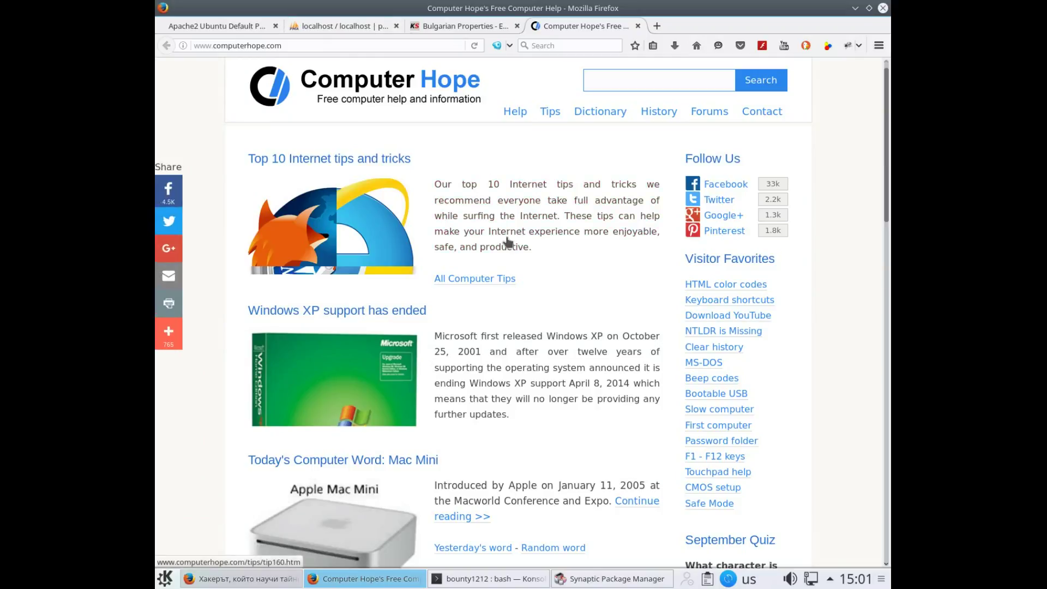
pyautogui.click(618, 82)
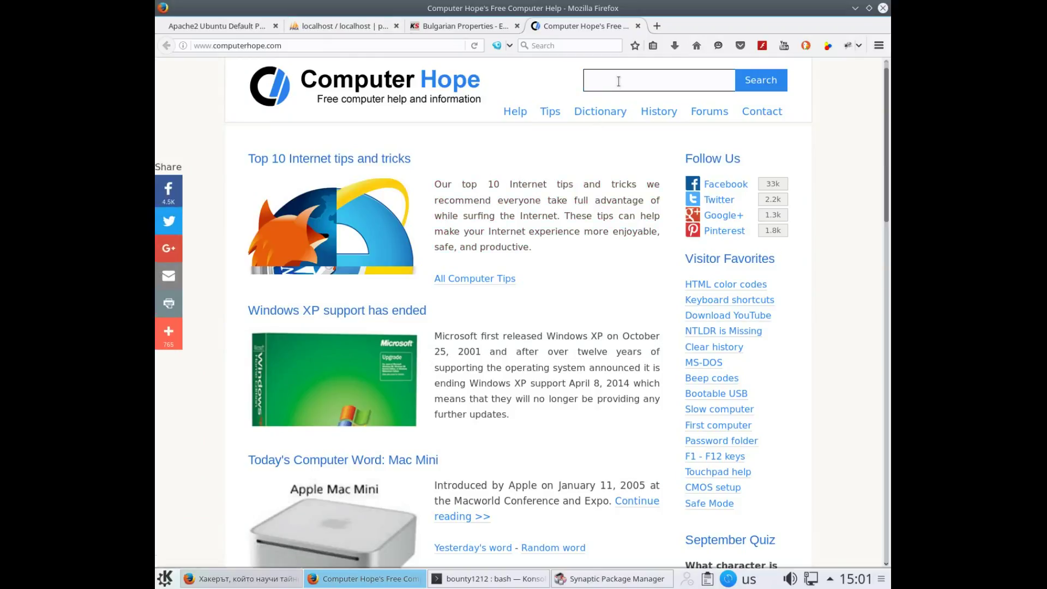
pyautogui.write('collation')
pyautogui.press('Return')
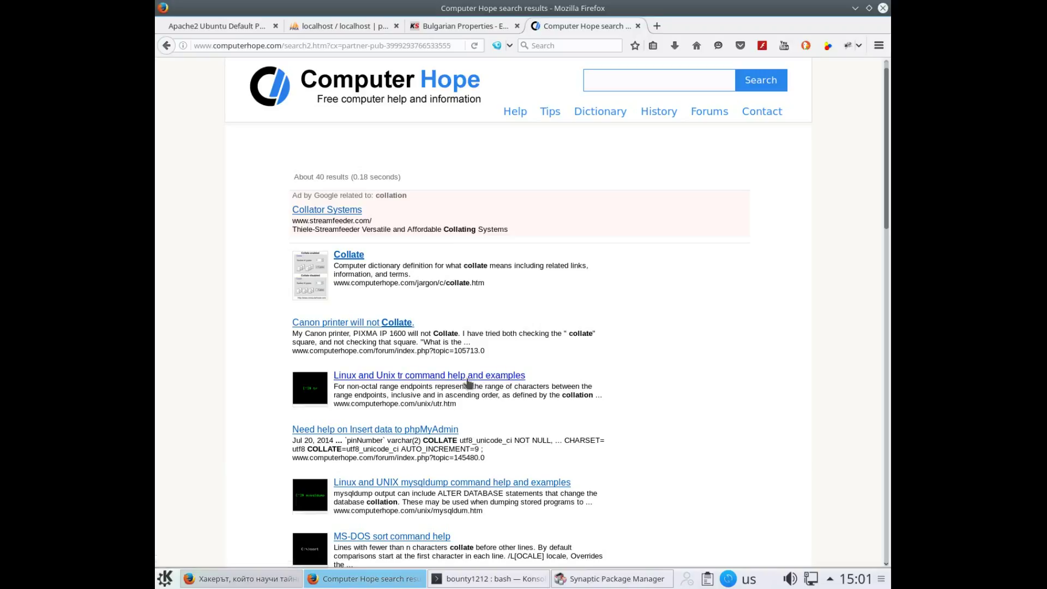
# Open the Linux and Unix tr command result, then return to the collation search results
pyautogui.click(436, 376)
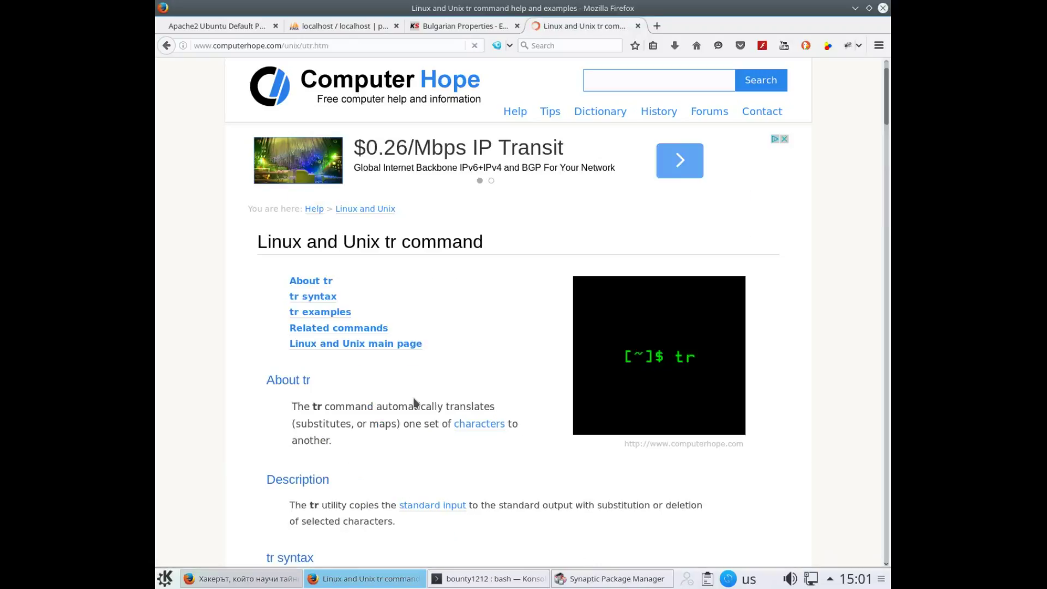
pyautogui.scroll(-5, 355, 326)
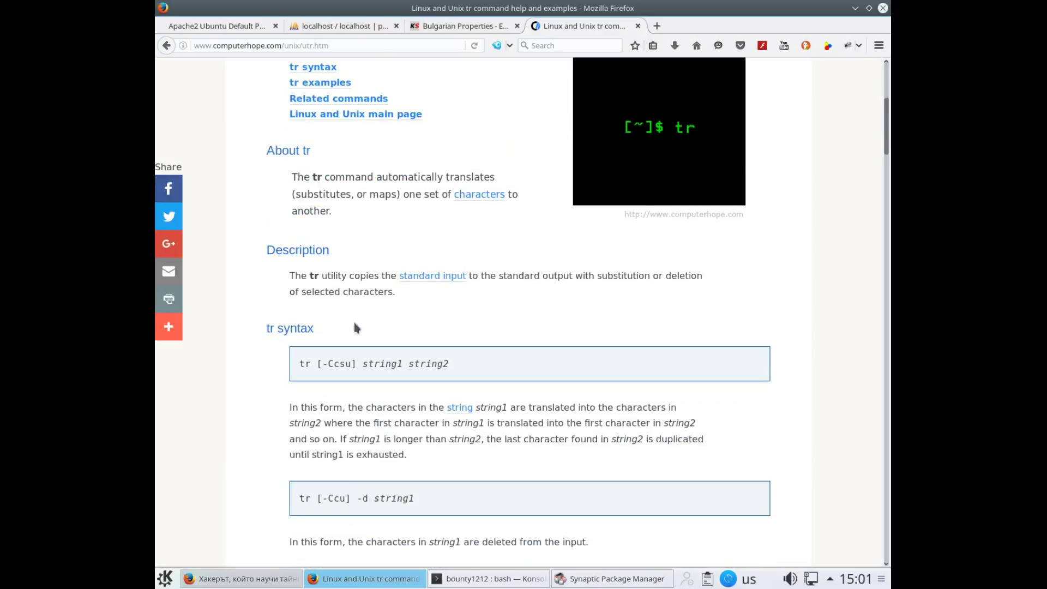
pyautogui.scroll(-3, 354, 323)
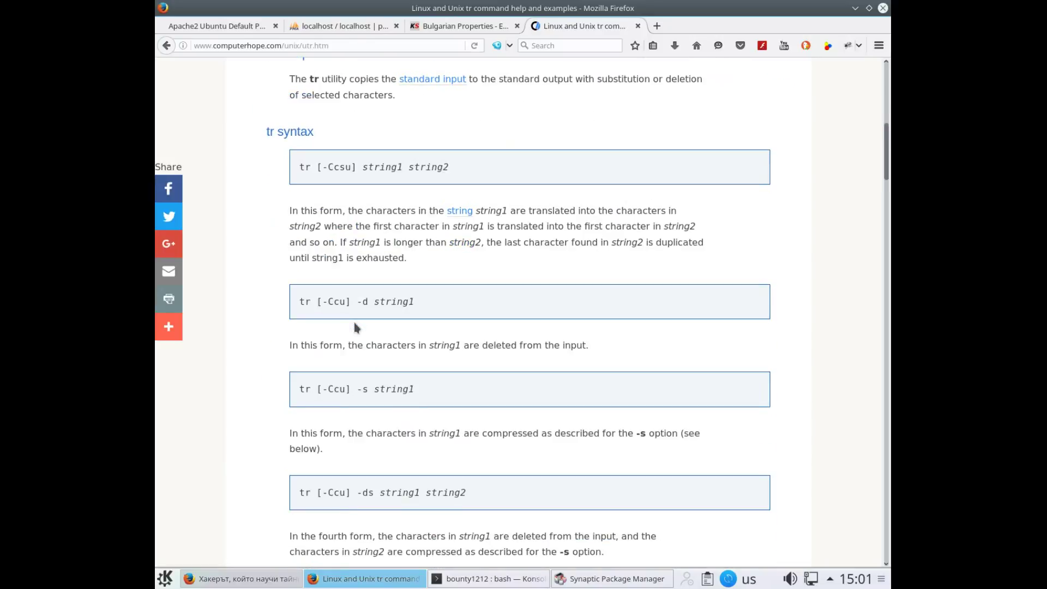
pyautogui.scroll(4, 354, 322)
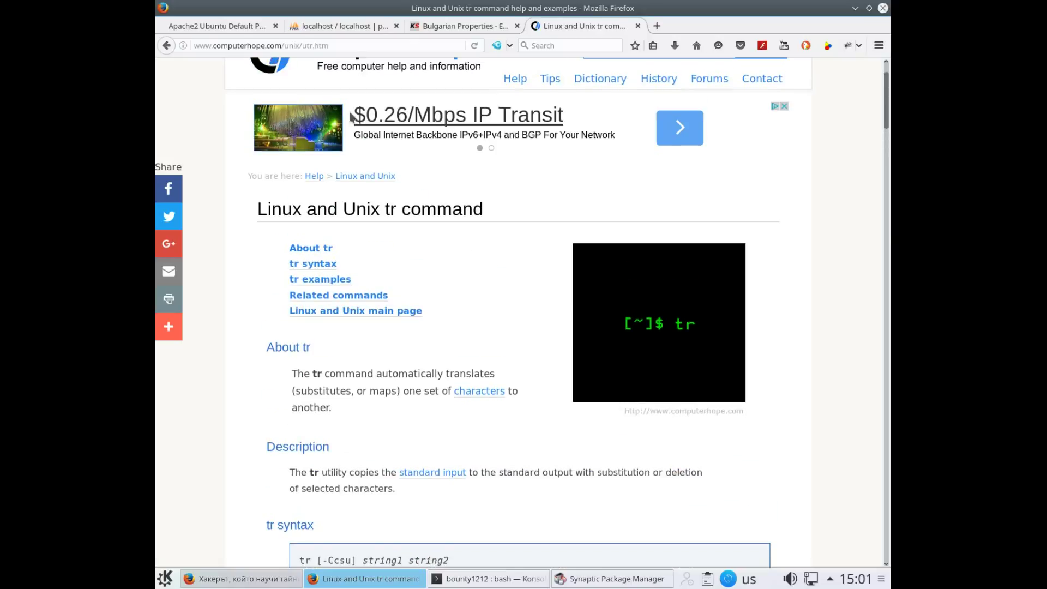
pyautogui.click(163, 49)
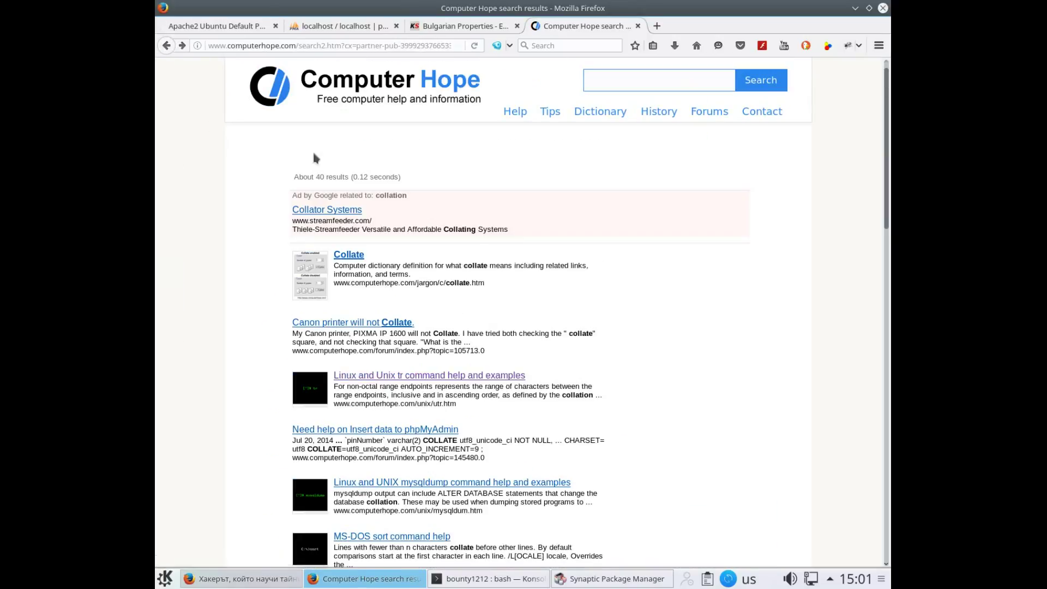
pyautogui.scroll(-6, 415, 299)
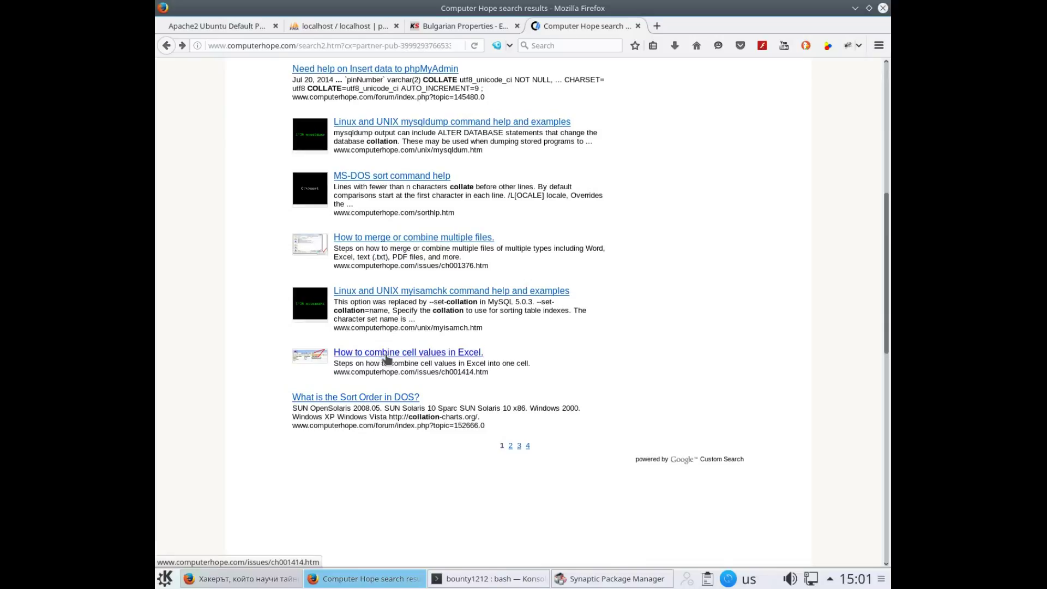
pyautogui.scroll(6, 468, 302)
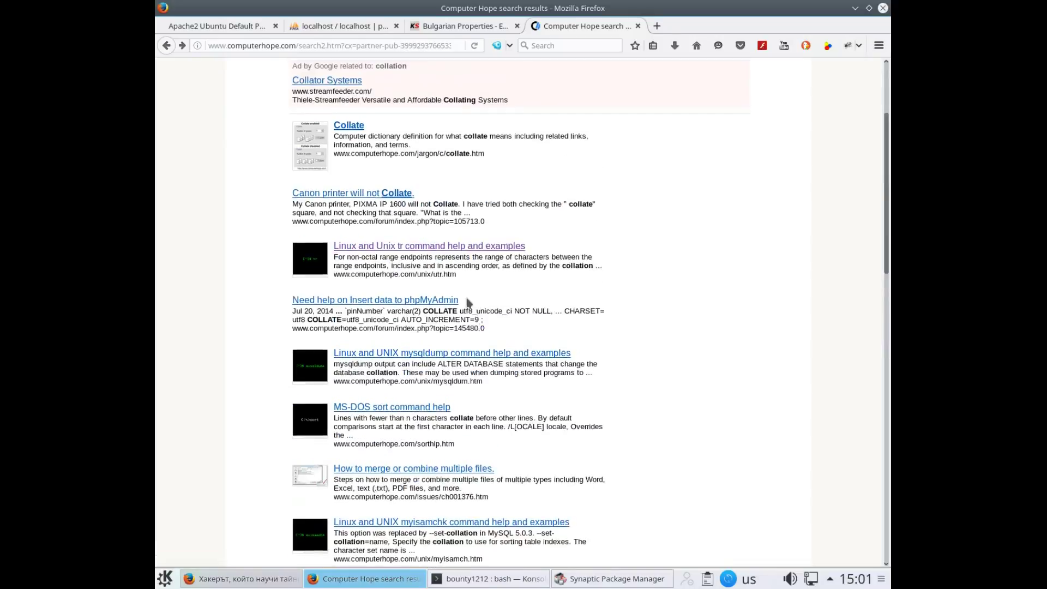
pyautogui.click(656, 26)
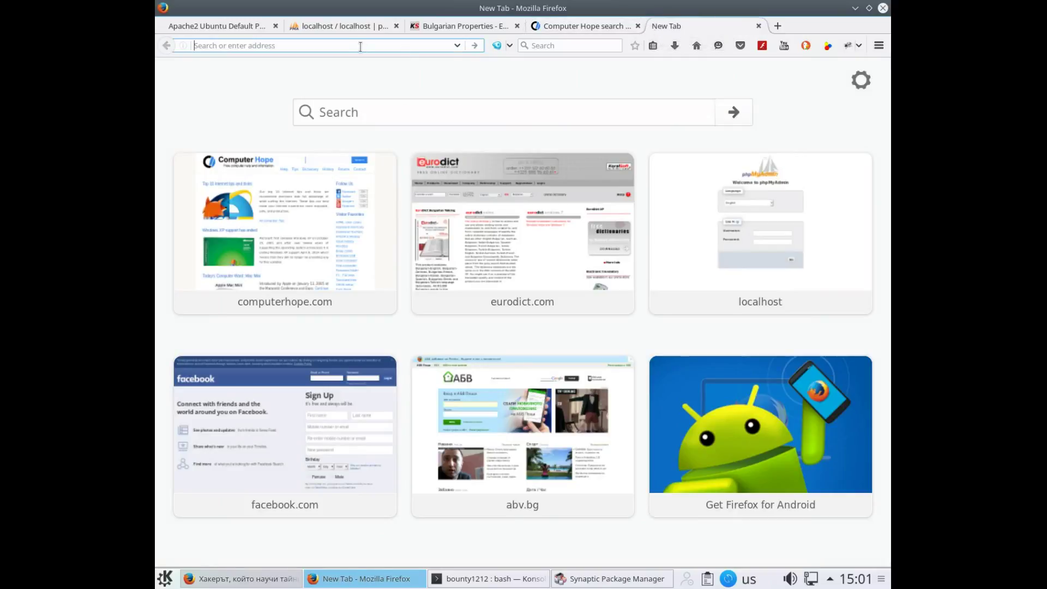
# Load webopedia.com and bookmark its home page
pyautogui.write('web')
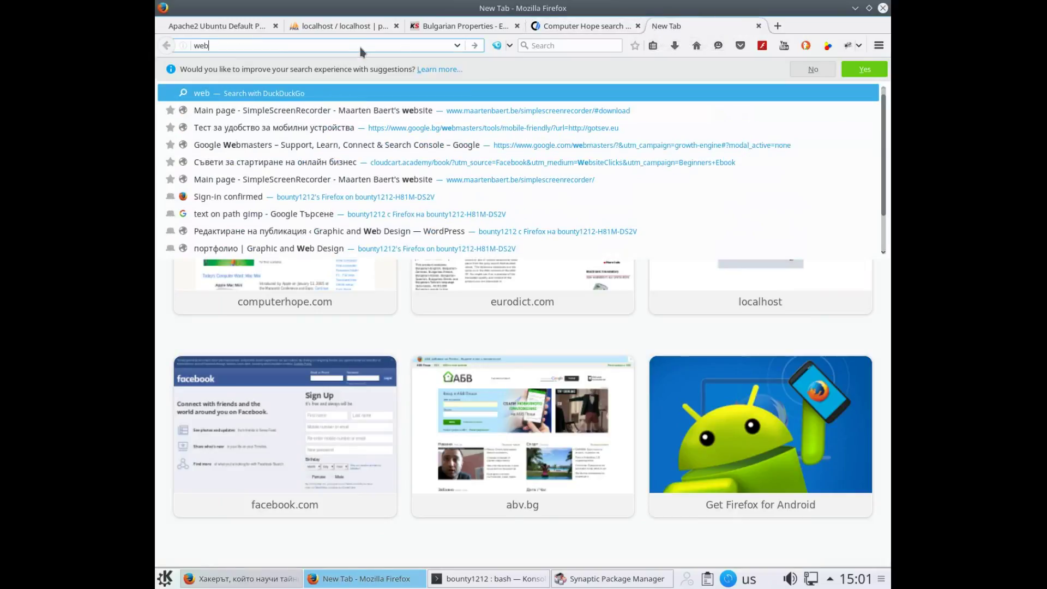
pyautogui.write('ope')
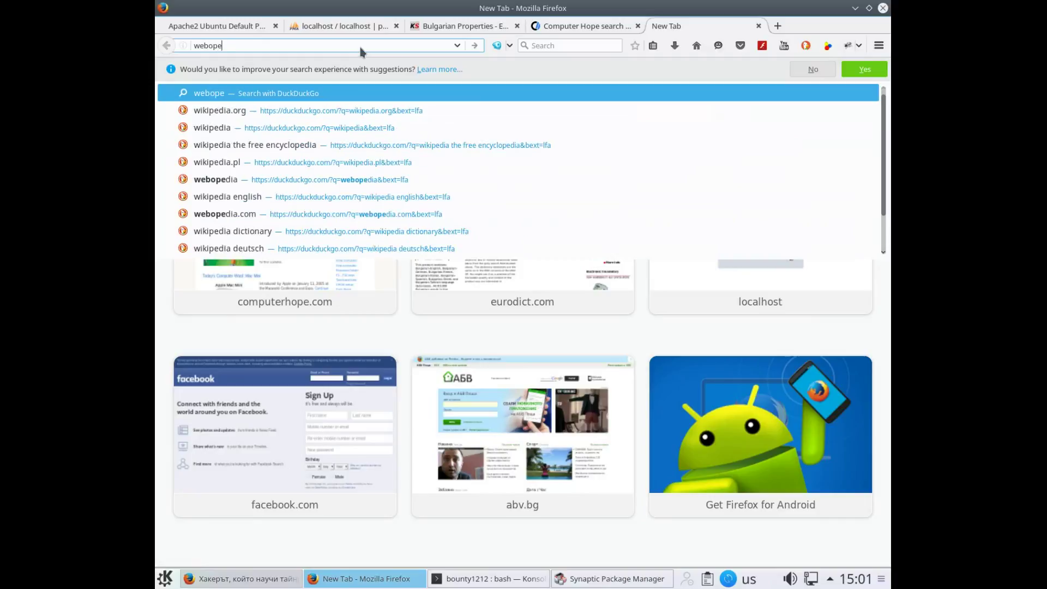
pyautogui.write('dia.com')
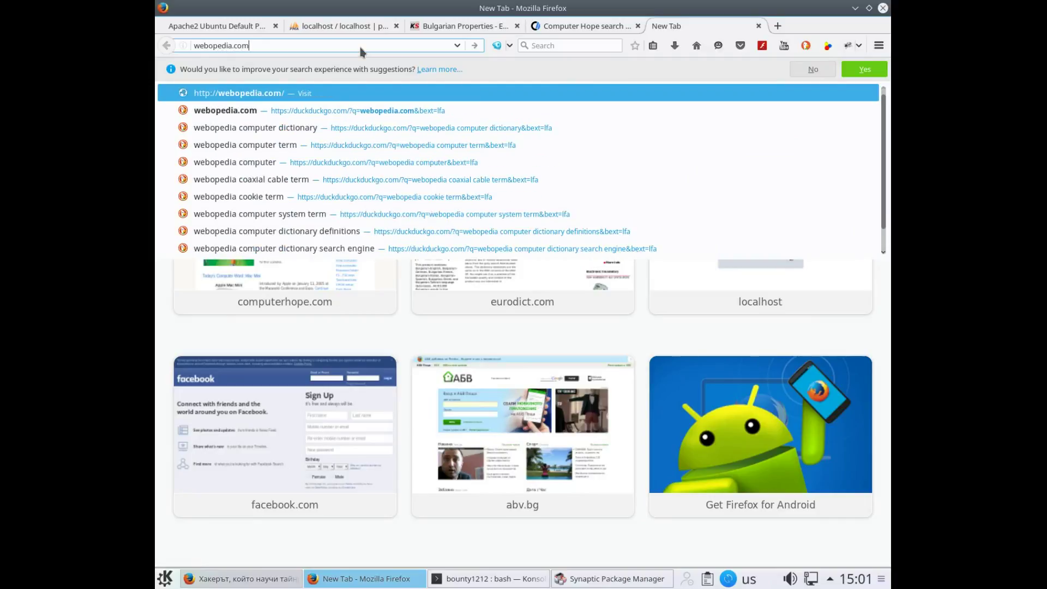
pyautogui.press('Return')
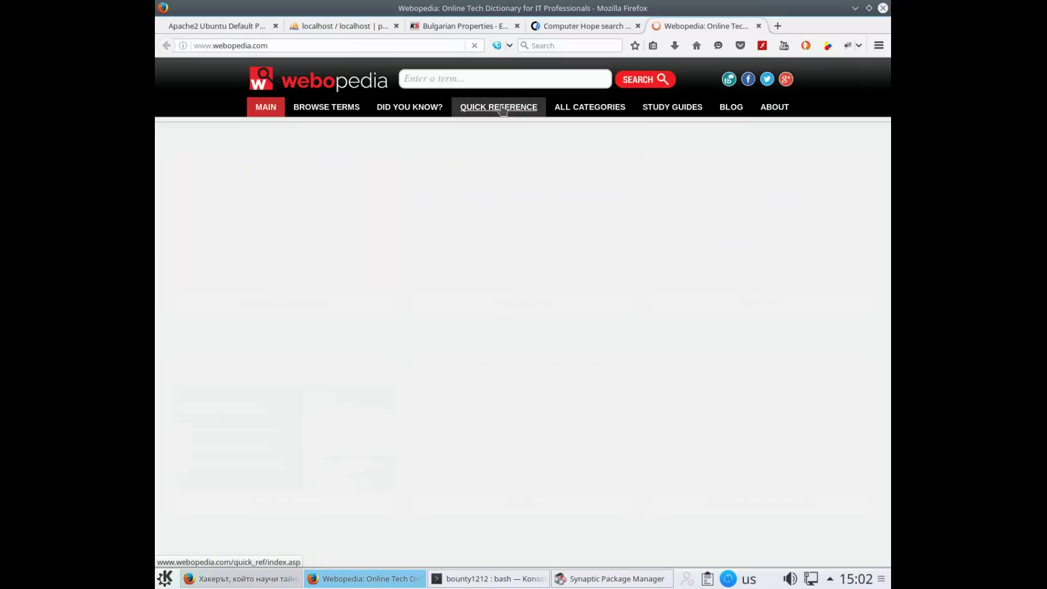
pyautogui.click(635, 45)
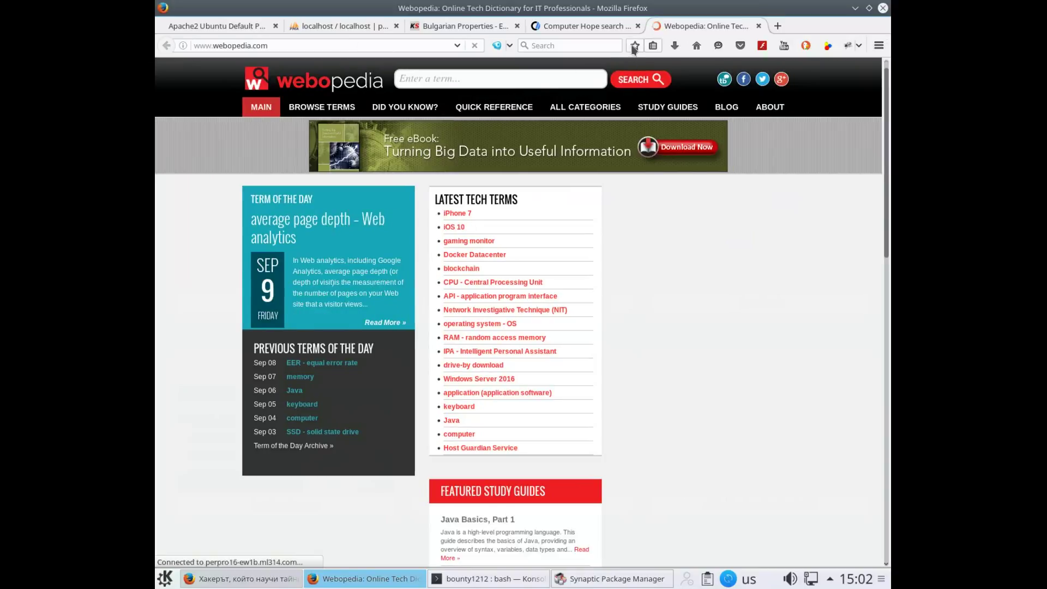
pyautogui.click(609, 170)
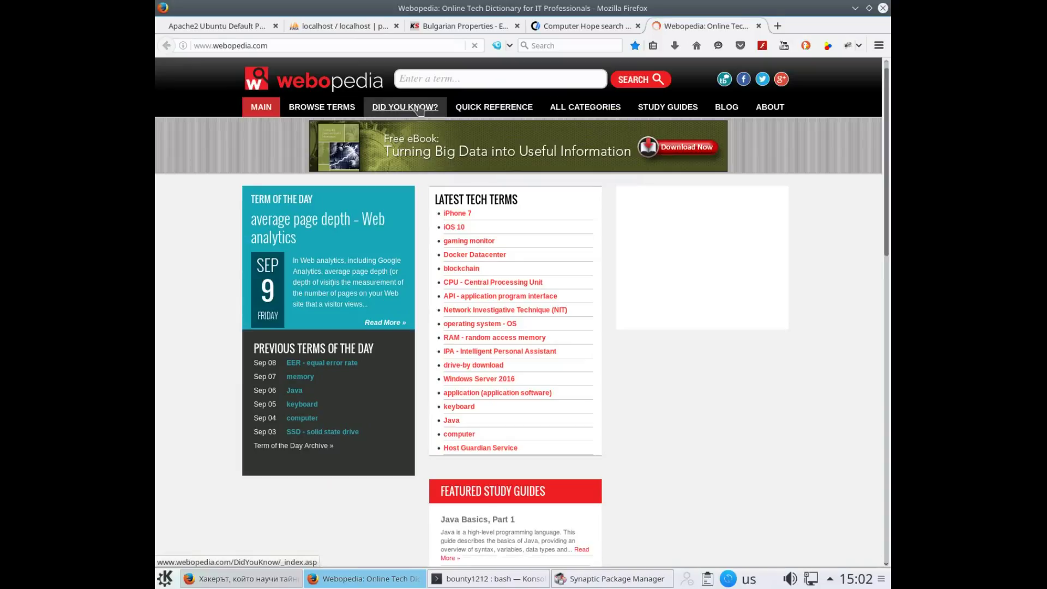
# Search Webopedia for 'collation' and read the definition of collate
pyautogui.click(467, 78)
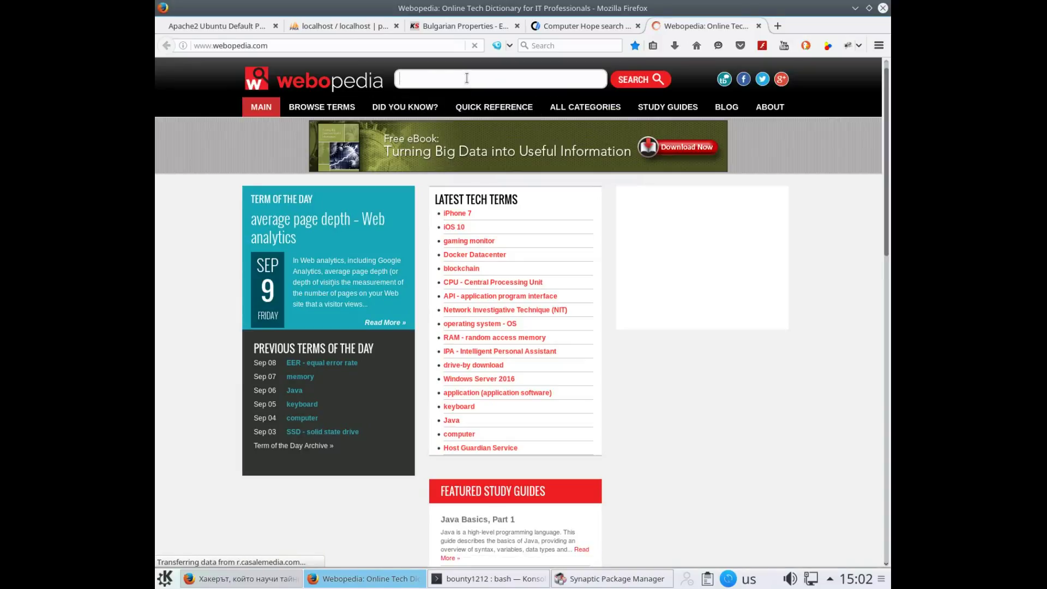
pyautogui.write('collat')
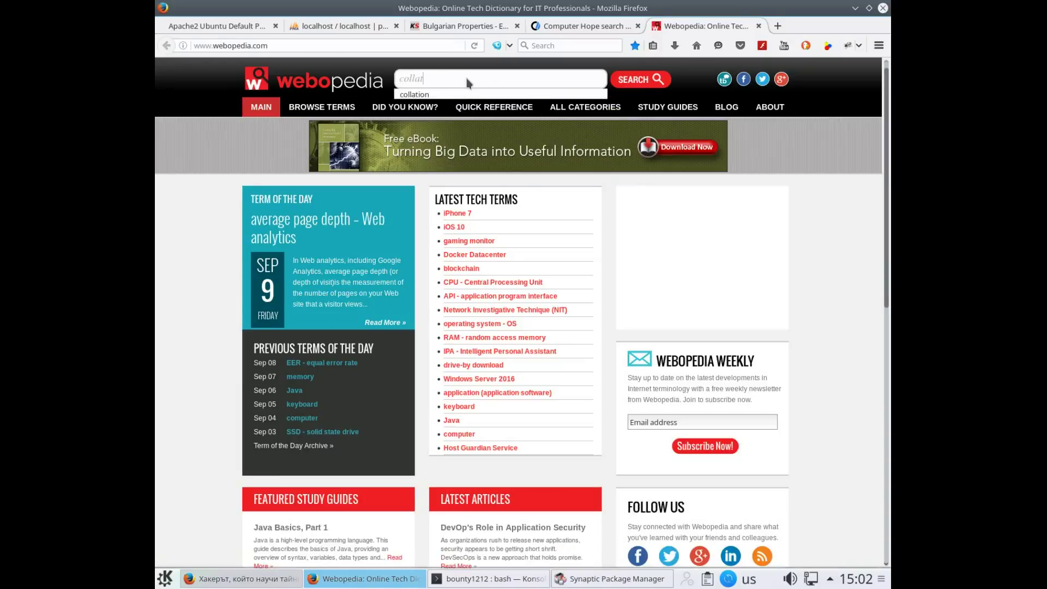
pyautogui.write('ion')
pyautogui.press('Return')
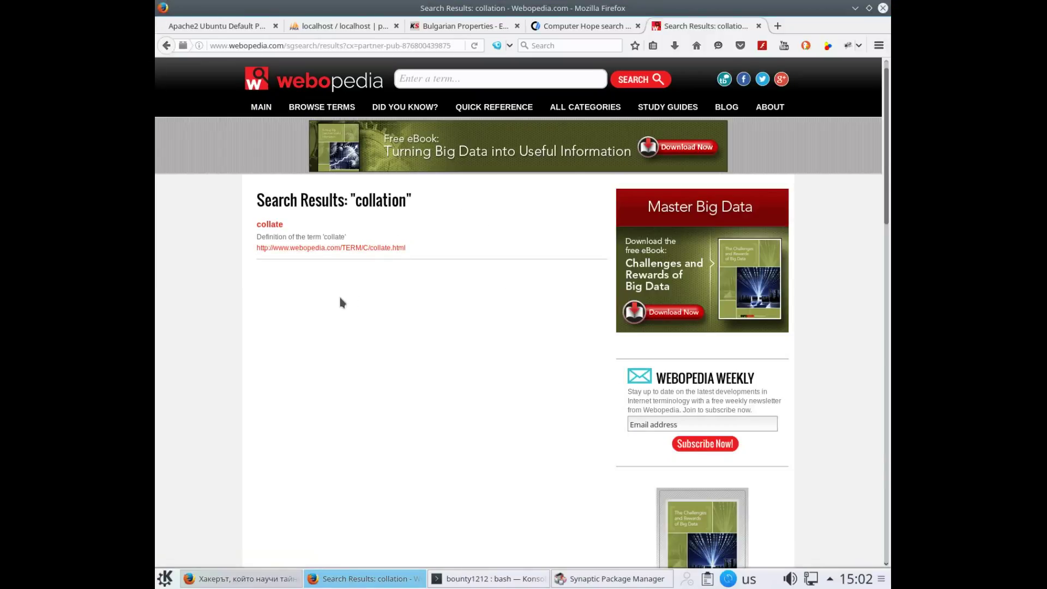
pyautogui.click(334, 249)
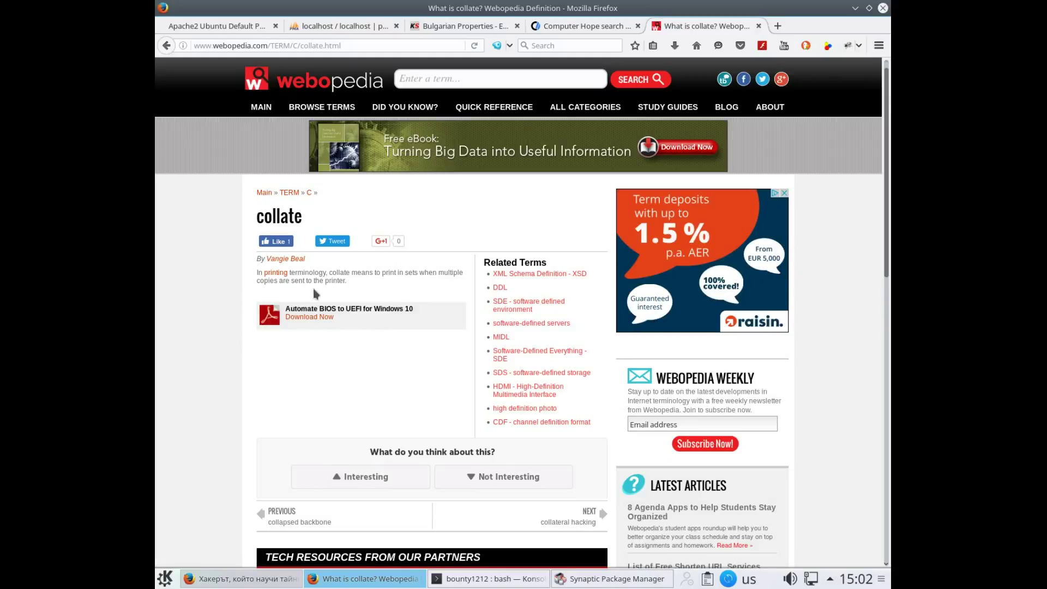
pyautogui.scroll(-5, 321, 289)
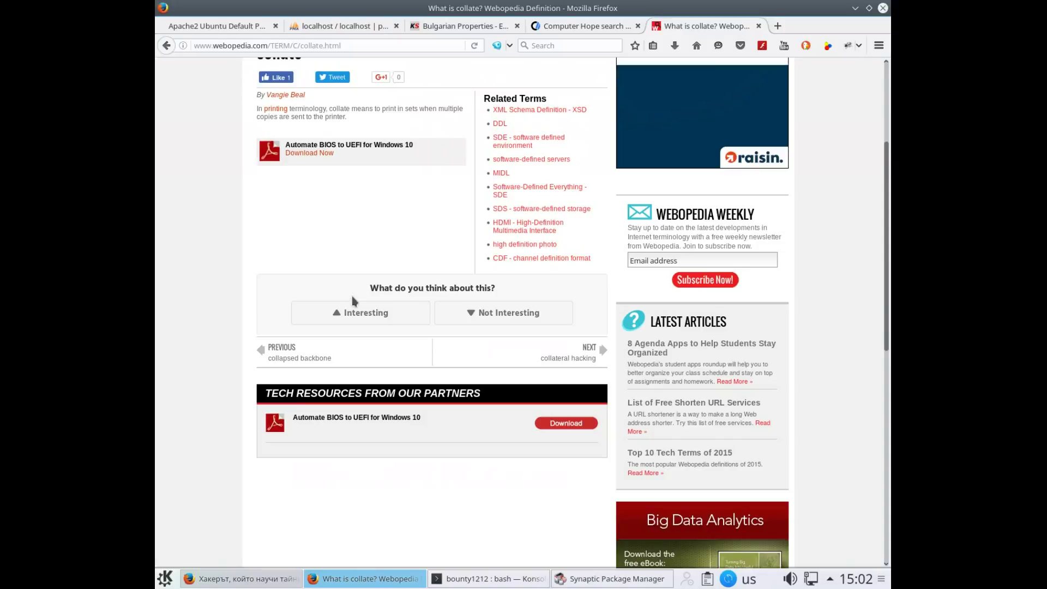
pyautogui.scroll(5, 357, 306)
pyautogui.scroll(-6, 380, 325)
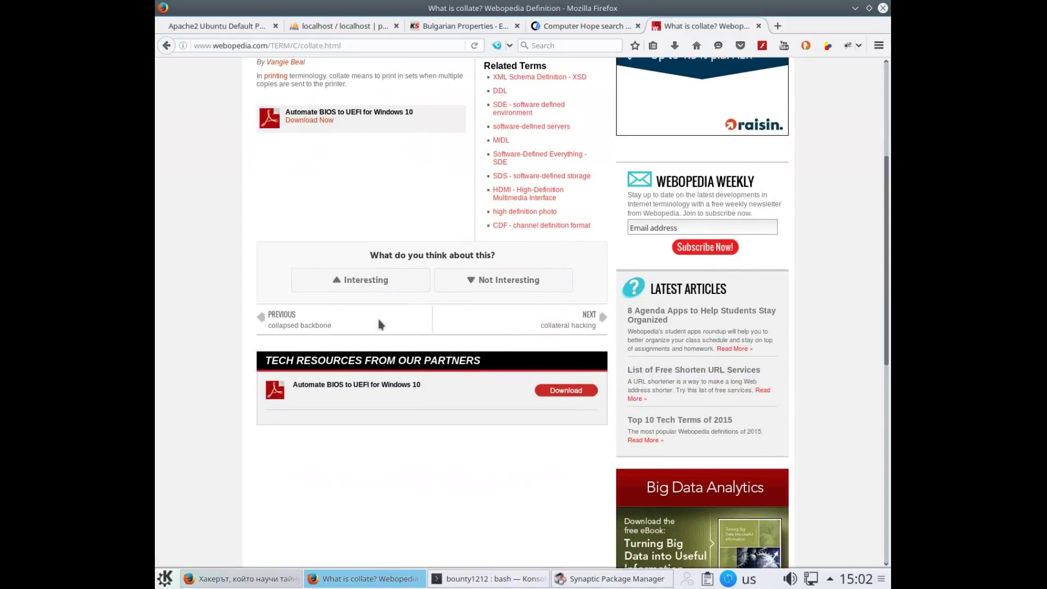
pyautogui.scroll(6, 380, 325)
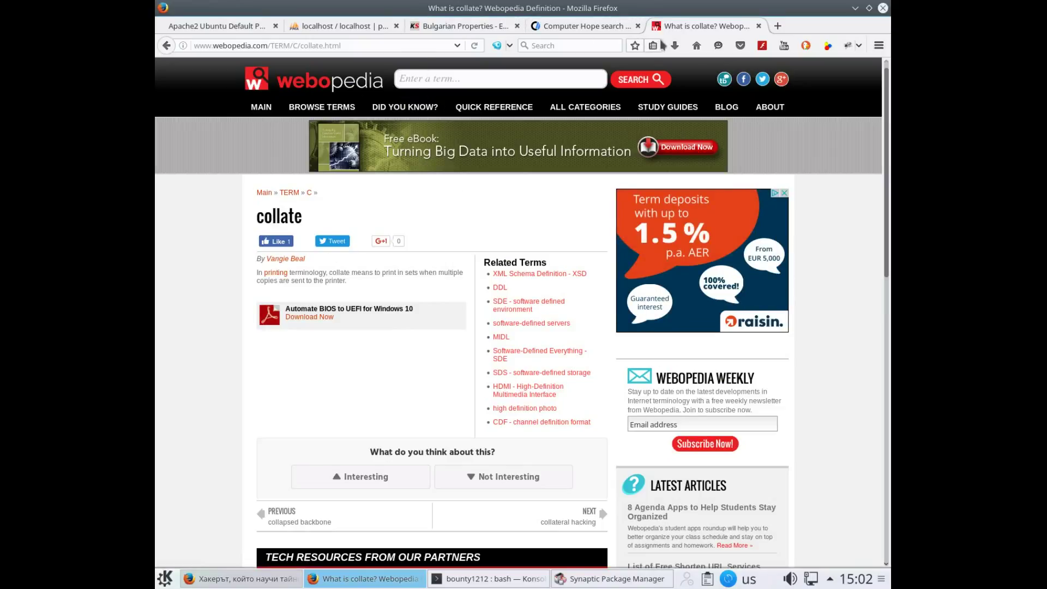
# Web-search 'what is collation', fixing the 'what os' typo, and open Wikipedia's Collation article
pyautogui.click(564, 27)
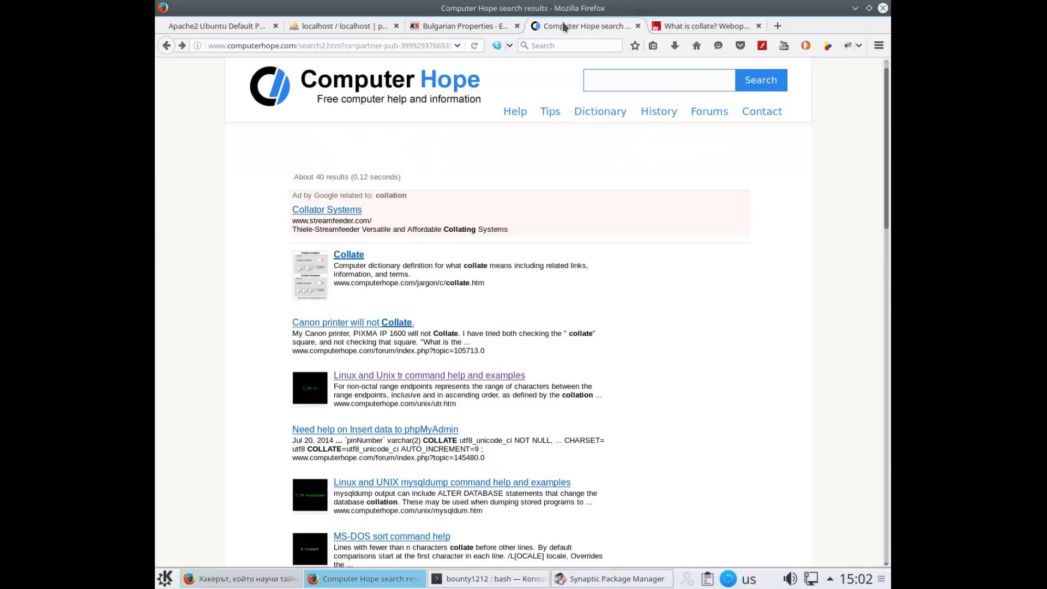
pyautogui.click(552, 47)
pyautogui.write('what')
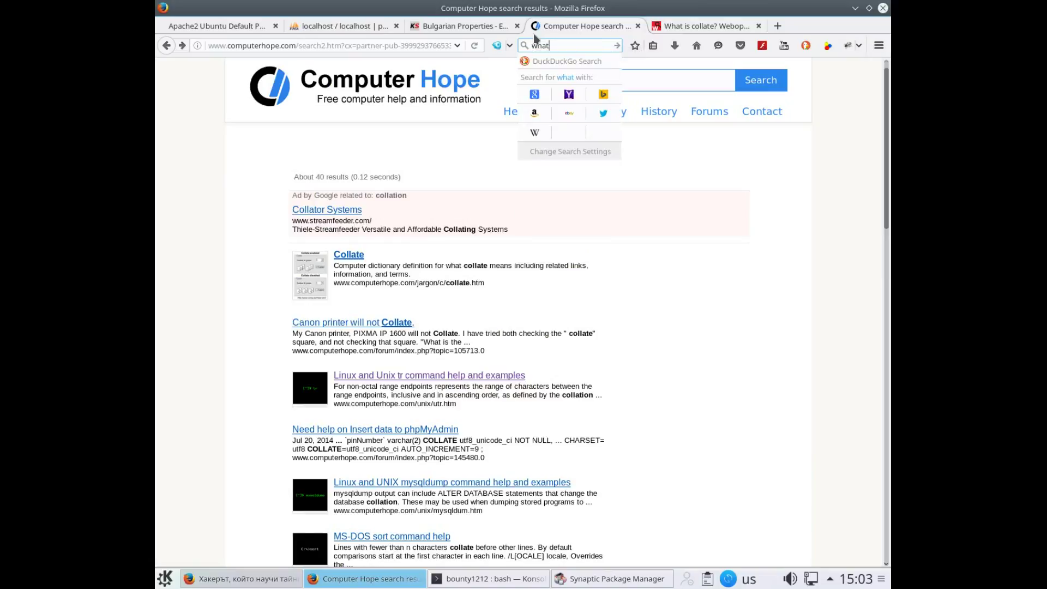
pyautogui.write(' os collat')
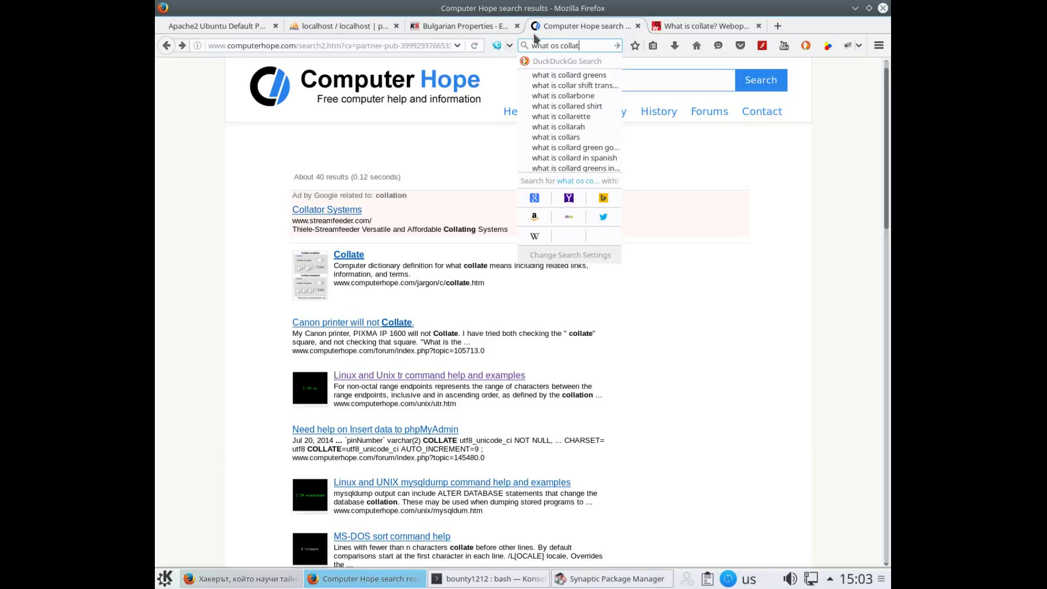
pyautogui.write('ion')
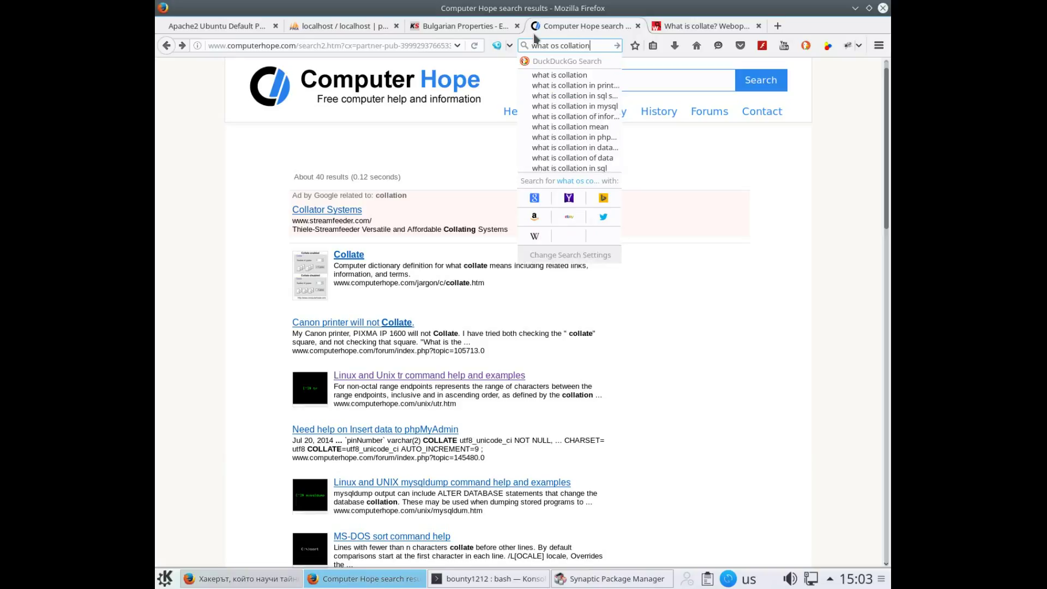
pyautogui.press('Return')
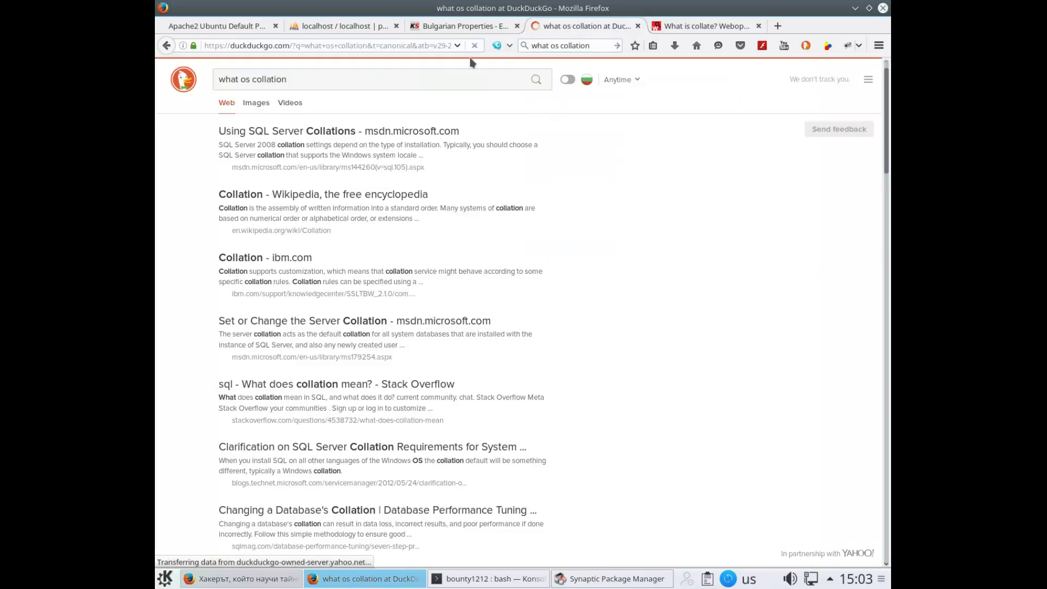
pyautogui.click(246, 80)
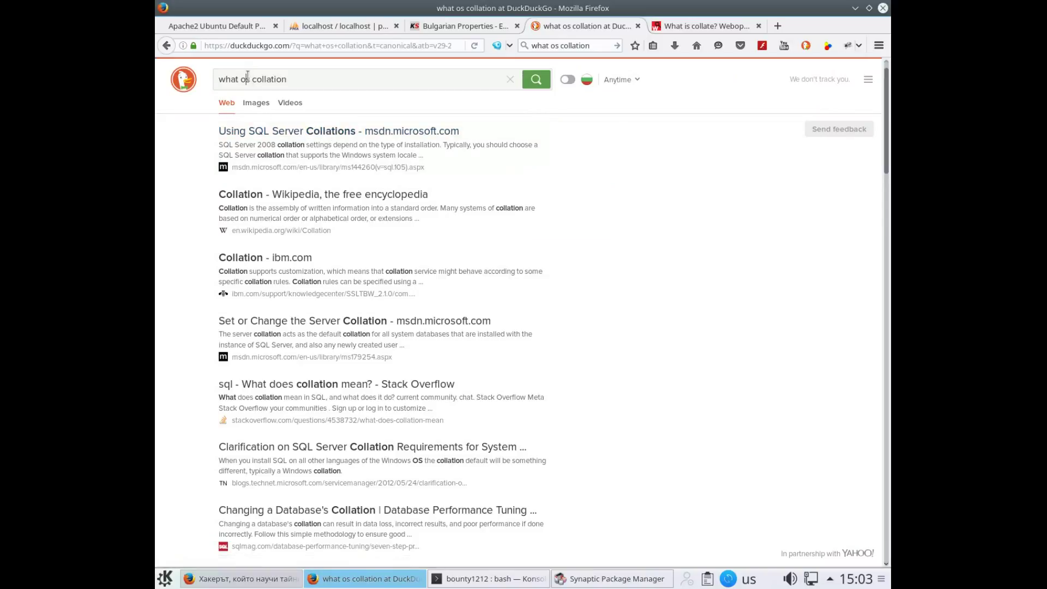
pyautogui.press('BackSpace')
pyautogui.write('i')
pyautogui.press('Return')
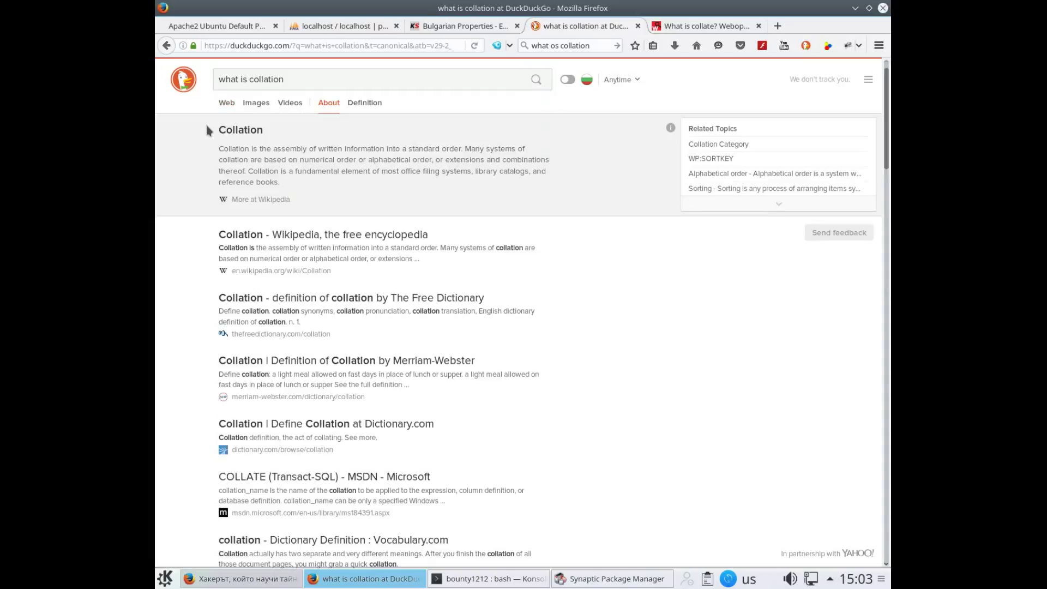
pyautogui.click(250, 238)
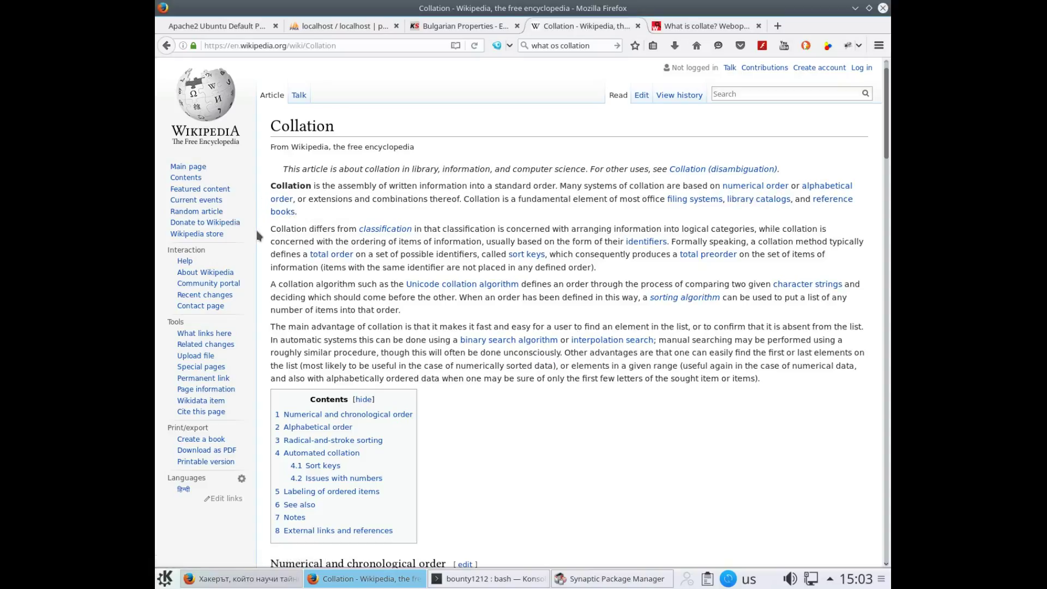
# Skim the Collation article and render it as a downloadable PDF
pyautogui.scroll(-15, 360, 237)
pyautogui.scroll(-10, 372, 243)
pyautogui.scroll(12, 370, 262)
pyautogui.scroll(15, 370, 279)
pyautogui.click(206, 452)
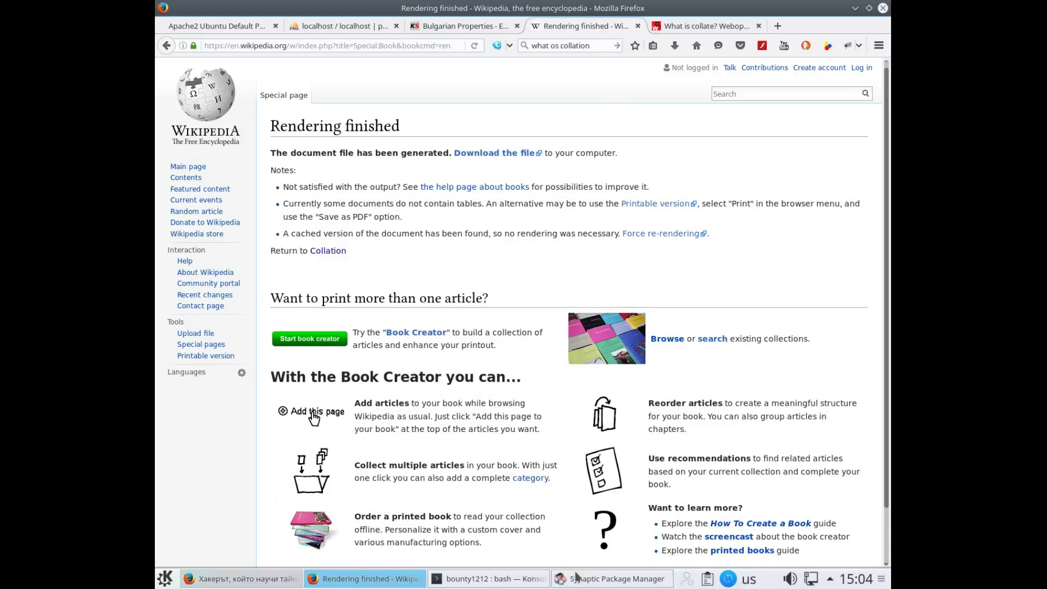
pyautogui.click(603, 582)
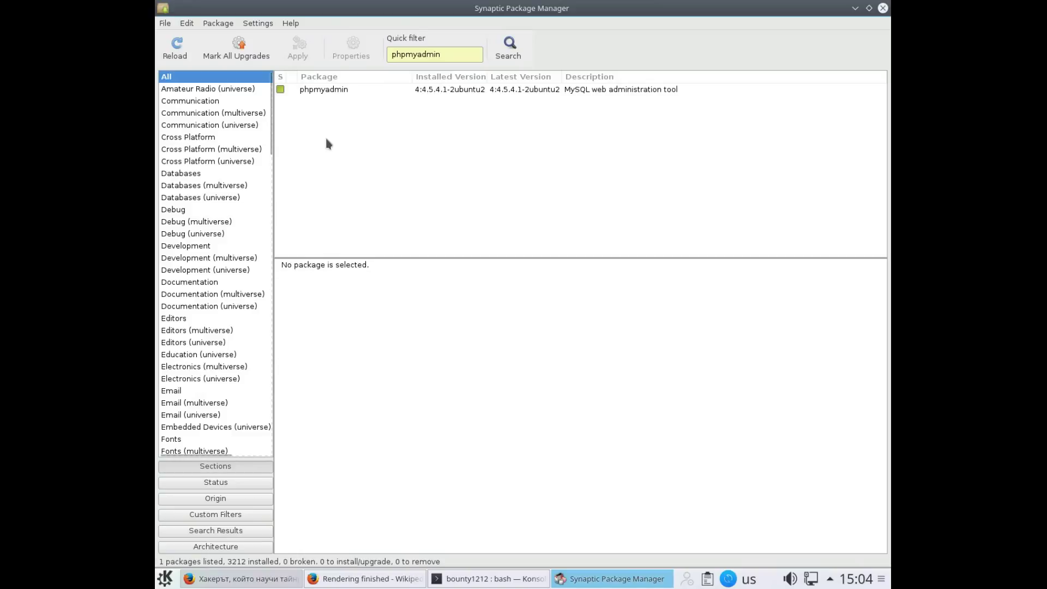
# Filter Synaptic for 'evinc' and mark evince, gir1.2-evince-3.0, evince-dbg and evince-gtk with dependencies
pyautogui.moveTo(457, 49); pyautogui.dragTo(391, 42)
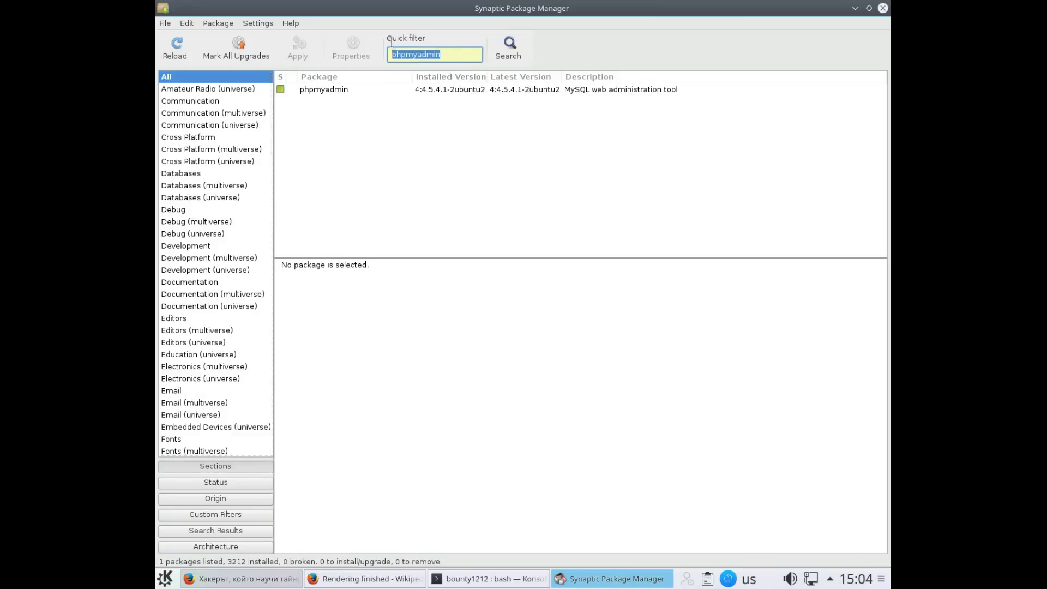
pyautogui.write('ev')
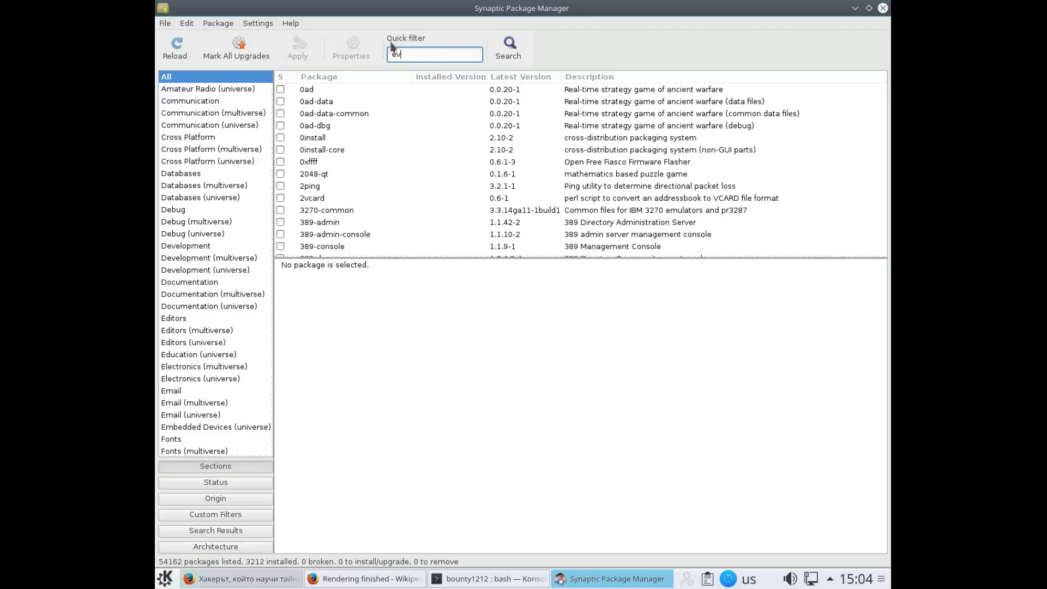
pyautogui.write('i')
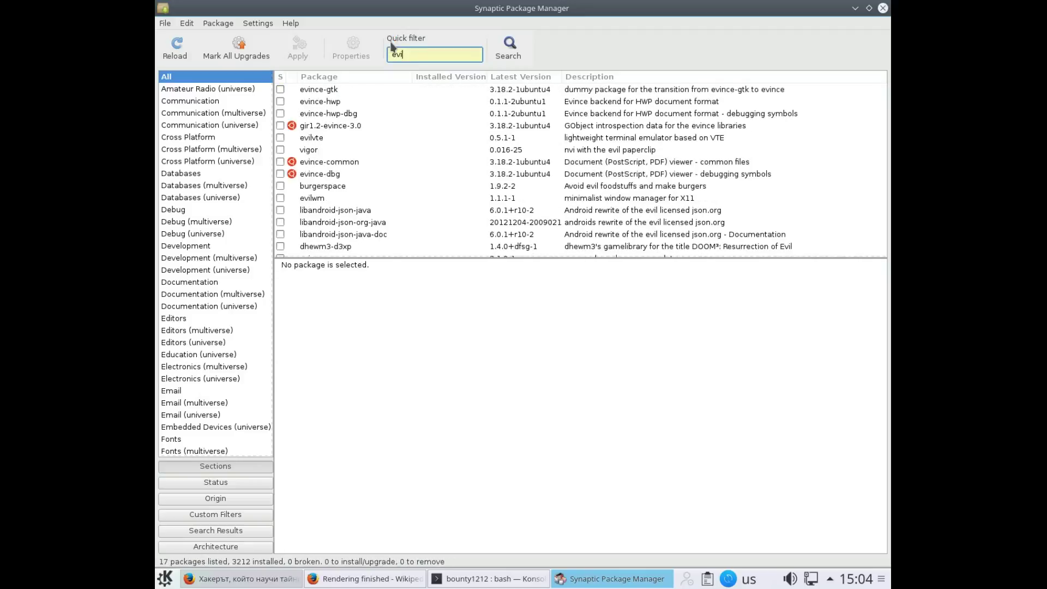
pyautogui.write('nce')
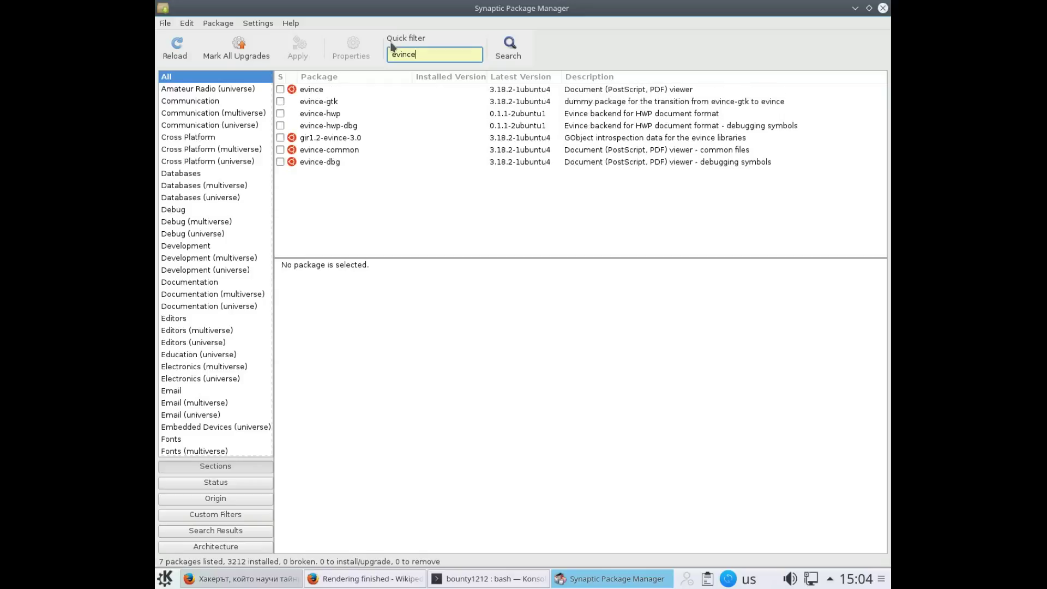
pyautogui.doubleClick(319, 91)
pyautogui.click(612, 400)
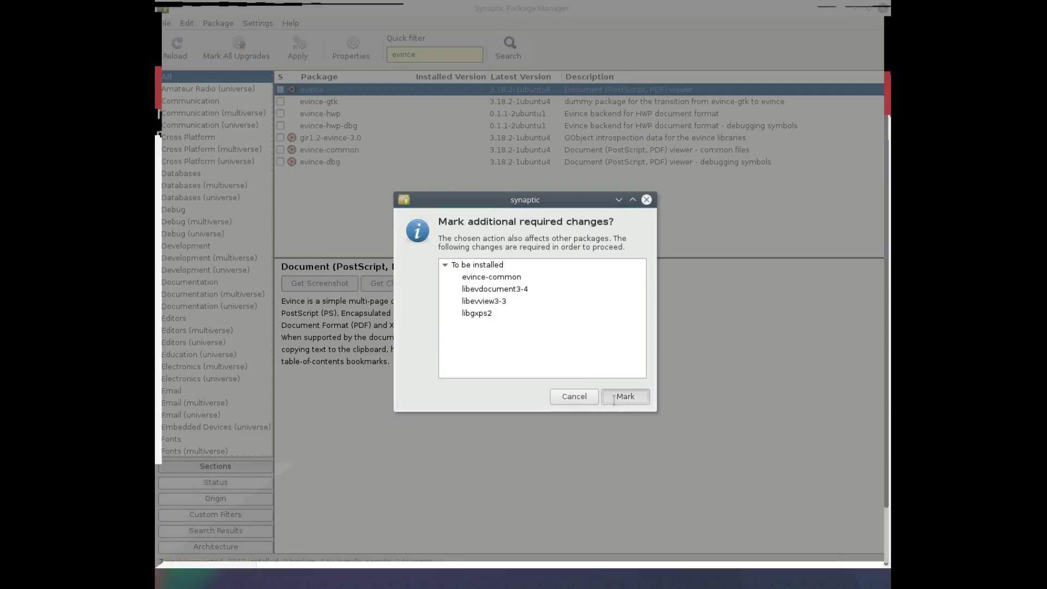
pyautogui.doubleClick(320, 140)
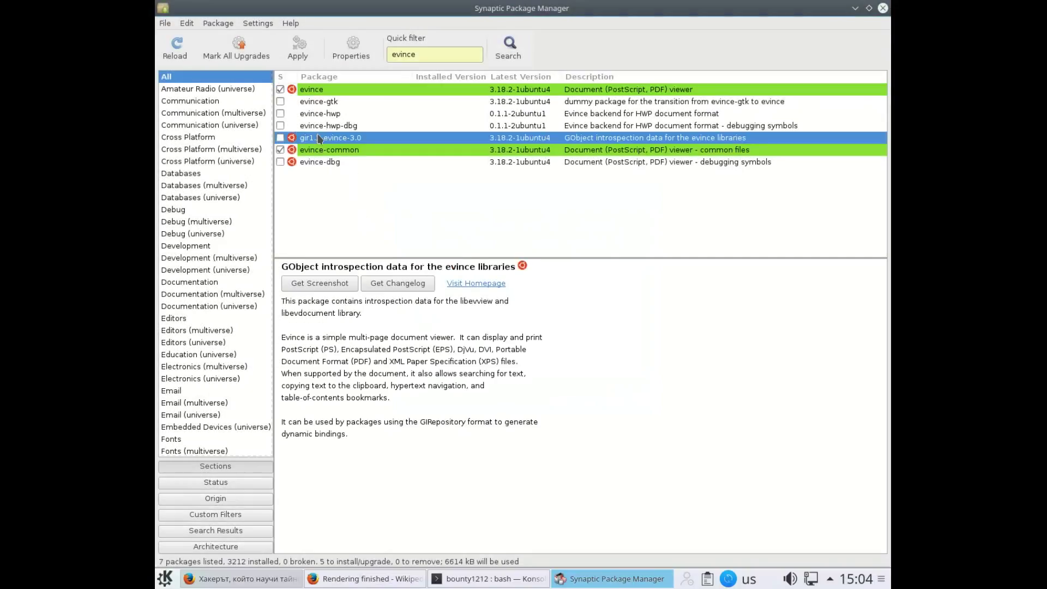
pyautogui.doubleClick(316, 162)
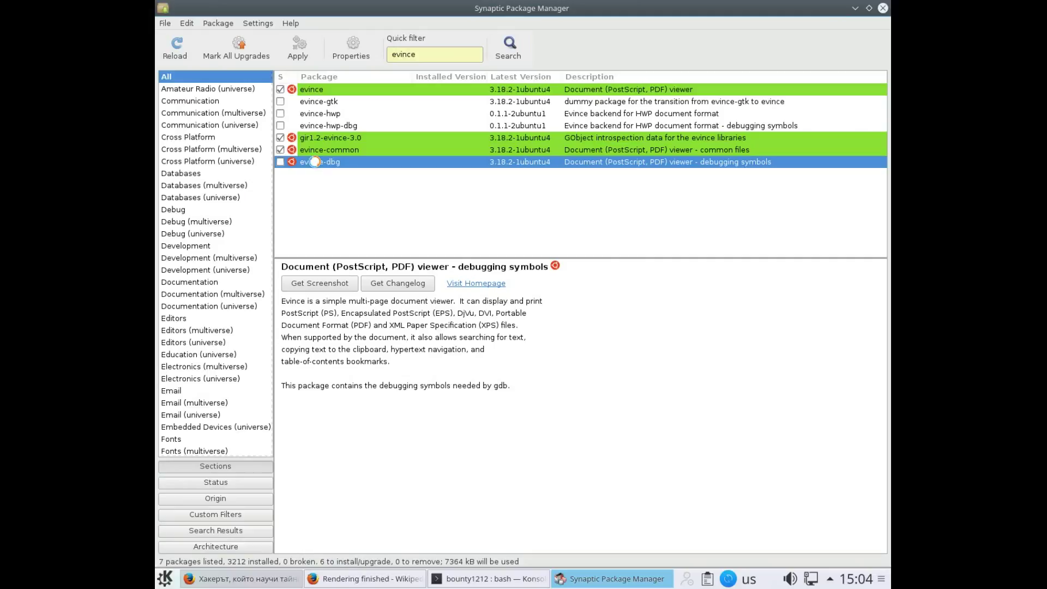
pyautogui.doubleClick(309, 102)
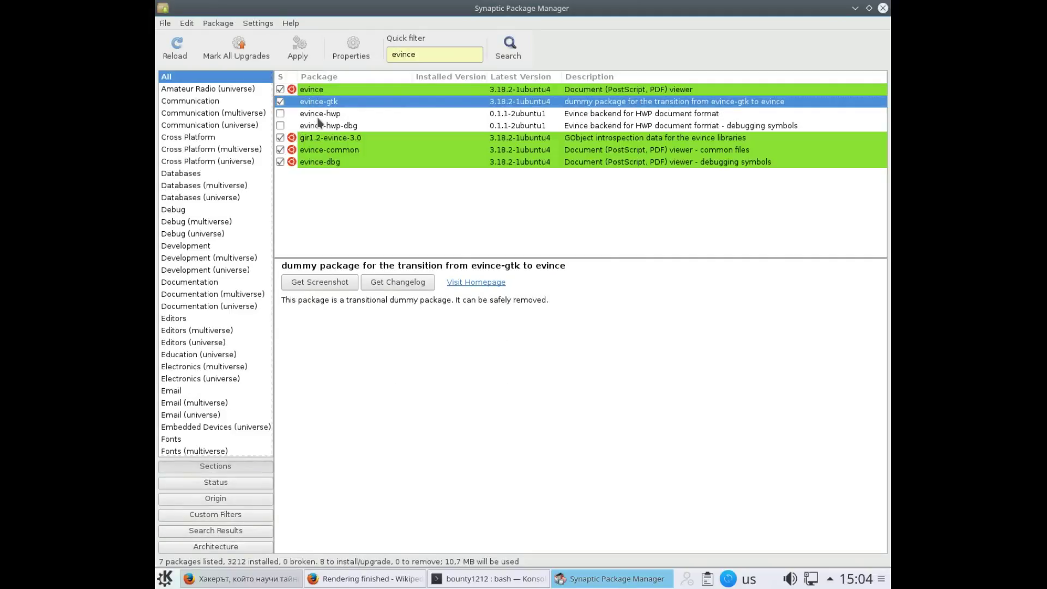
# Mark evince-hwp with its libgsf dependencies and evince-hwp-dbg, then apply the installation
pyautogui.click(320, 115)
pyautogui.doubleClick(320, 115)
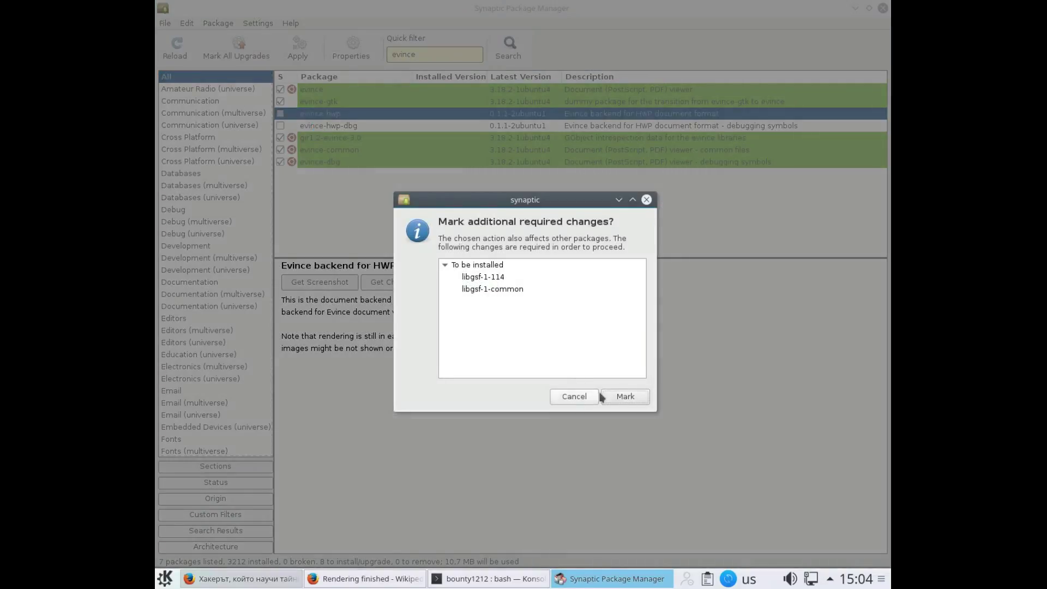
pyautogui.click(602, 396)
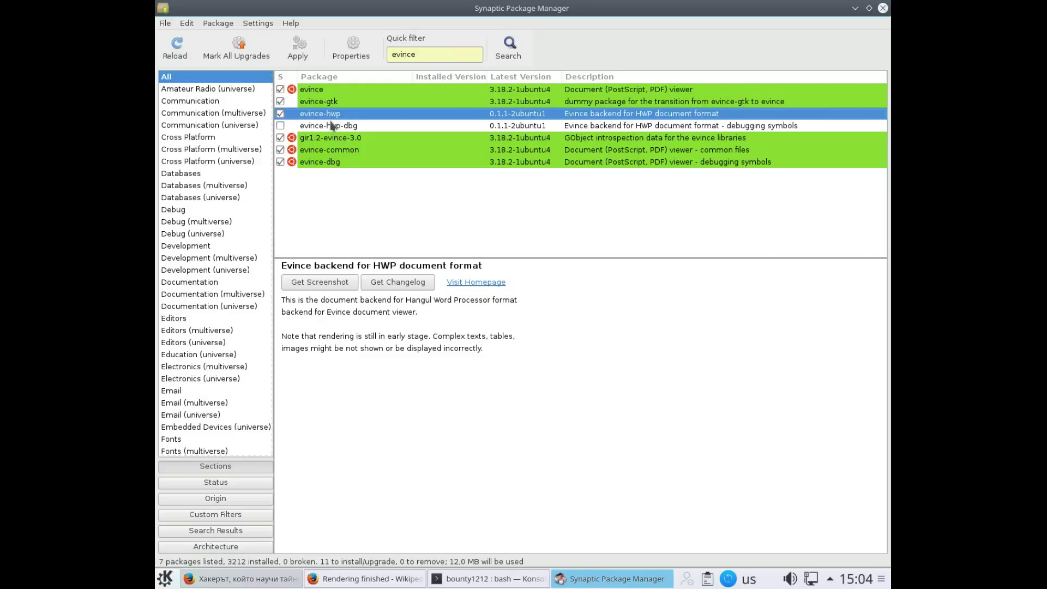
pyautogui.doubleClick(331, 127)
pyautogui.click(298, 49)
pyautogui.click(694, 403)
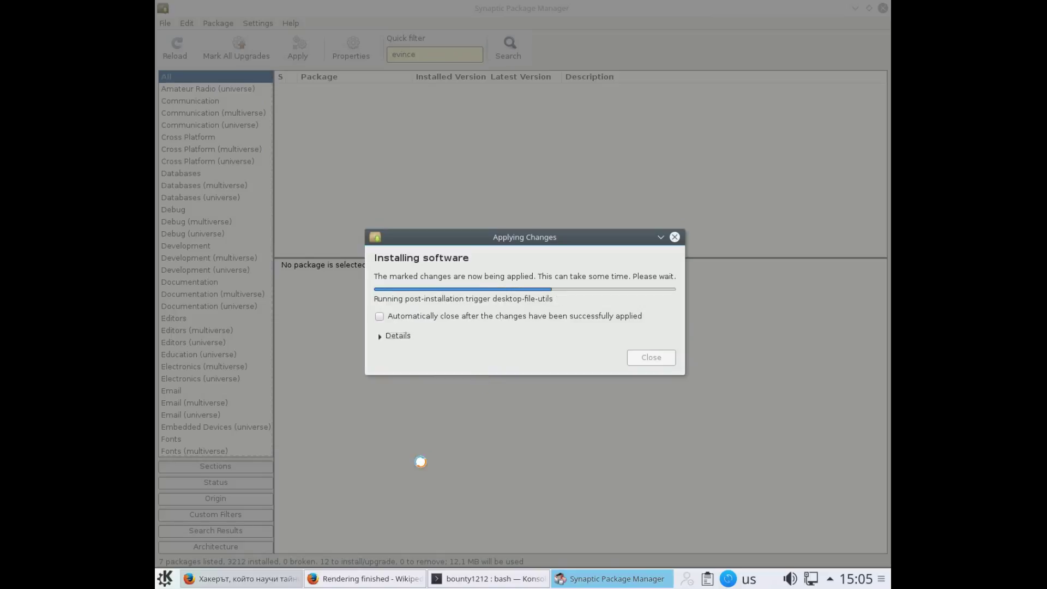
# Open the generated 5-page Collation.pdf and save it to Downloads
pyautogui.click(352, 586)
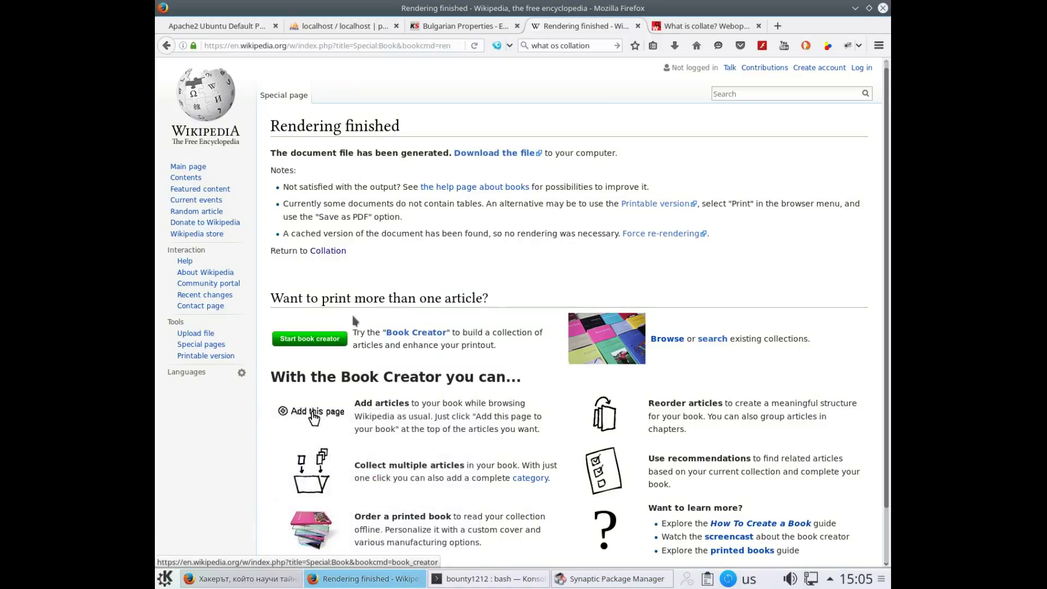
pyautogui.click(492, 153)
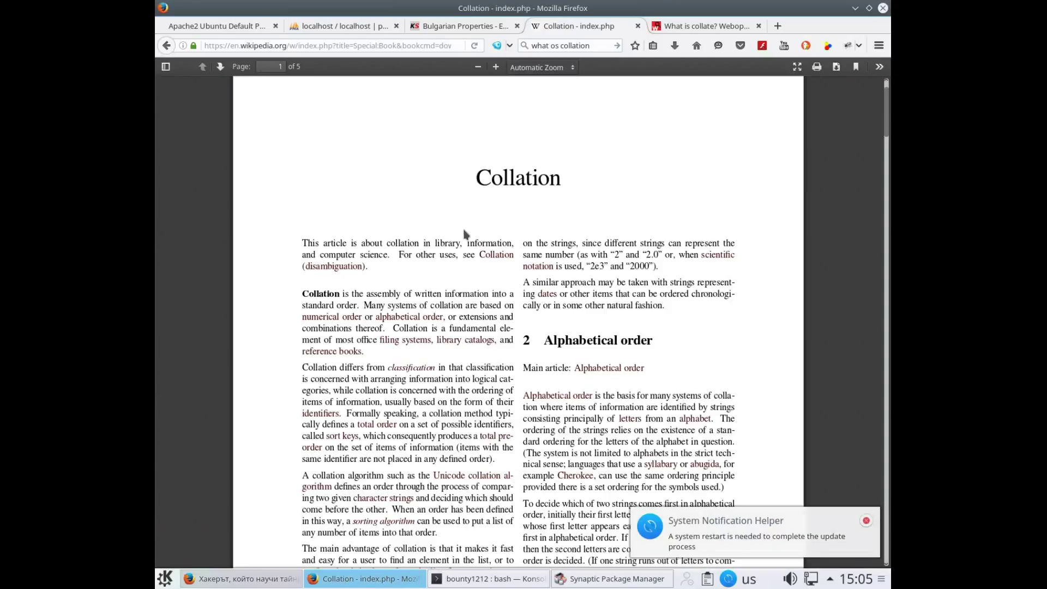
pyautogui.scroll(-5, 480, 240)
pyautogui.scroll(-15, 482, 252)
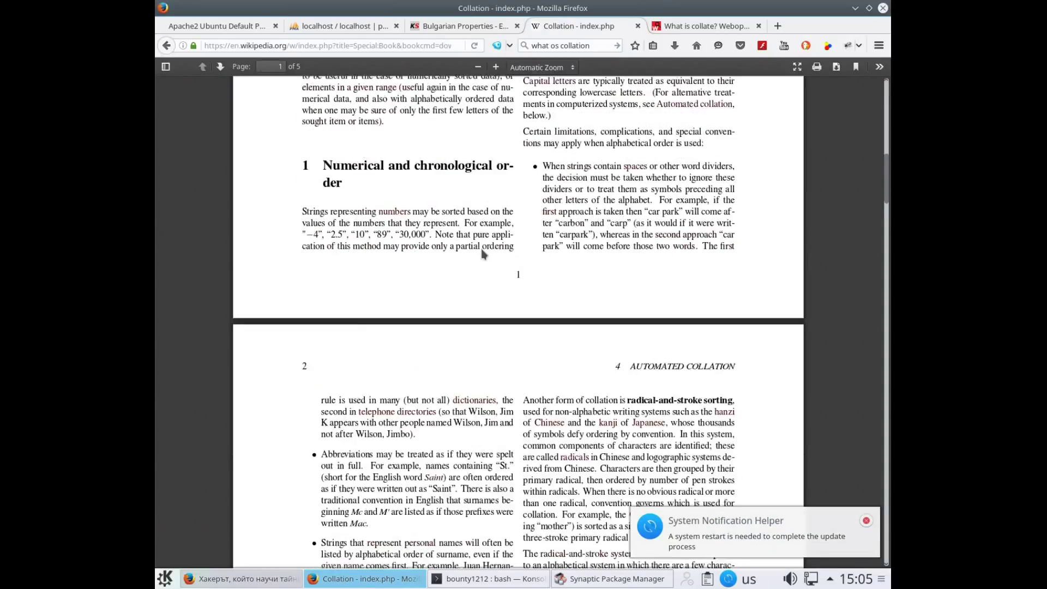
pyautogui.scroll(-3, 482, 218)
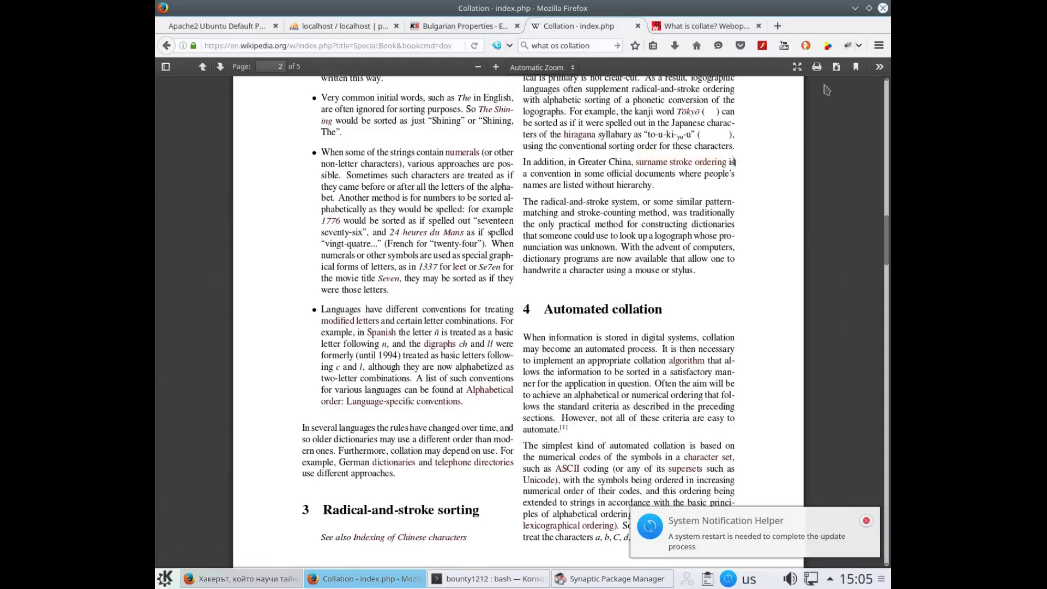
pyautogui.click(837, 67)
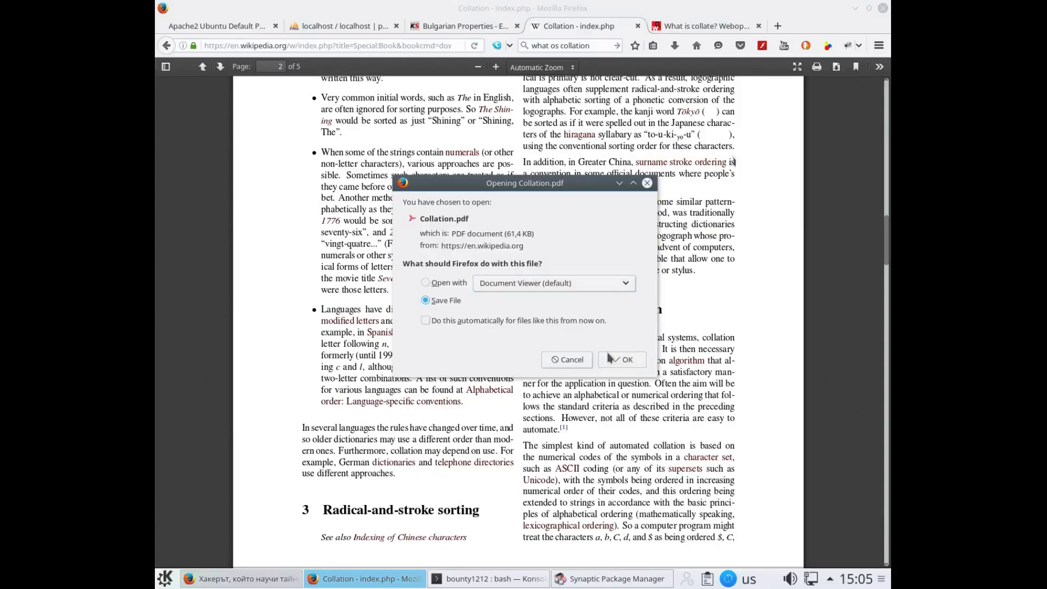
pyautogui.click(618, 359)
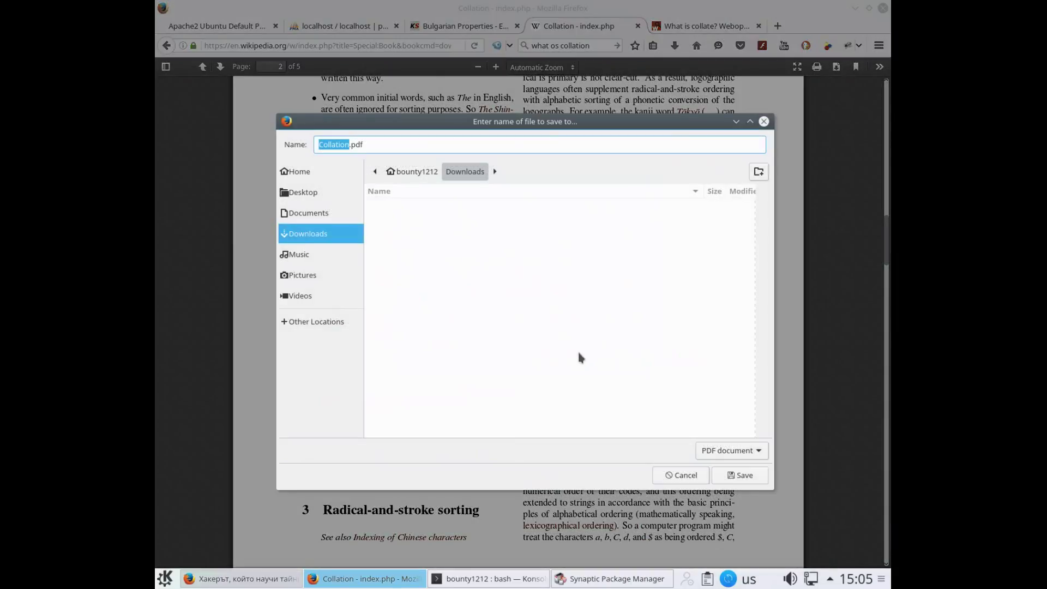
pyautogui.click(754, 475)
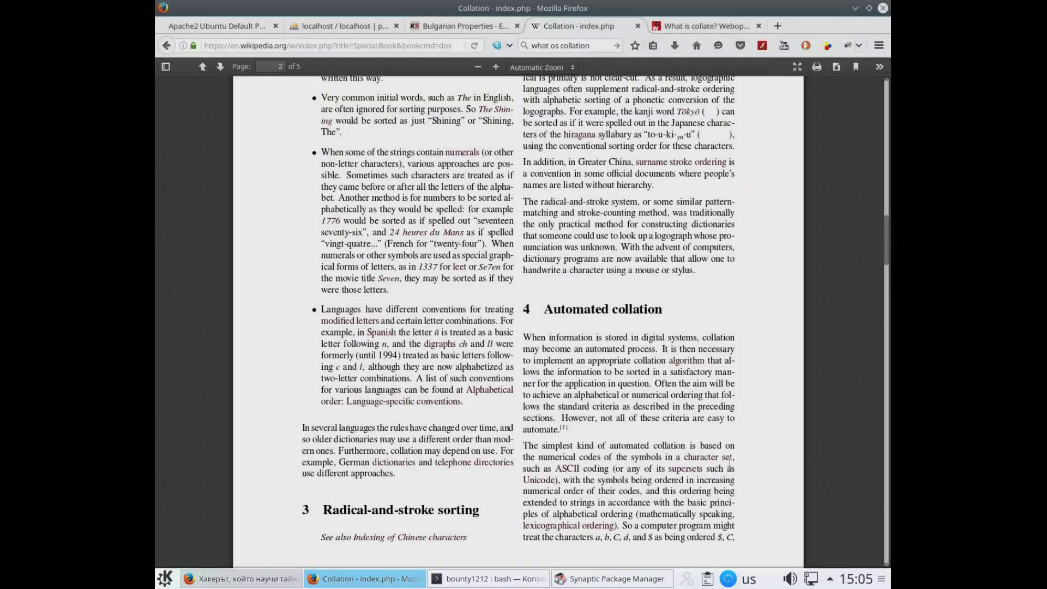
# Replace the search query with 'колация' and run the DuckDuckGo search
pyautogui.moveTo(590, 45); pyautogui.dragTo(540, 32)
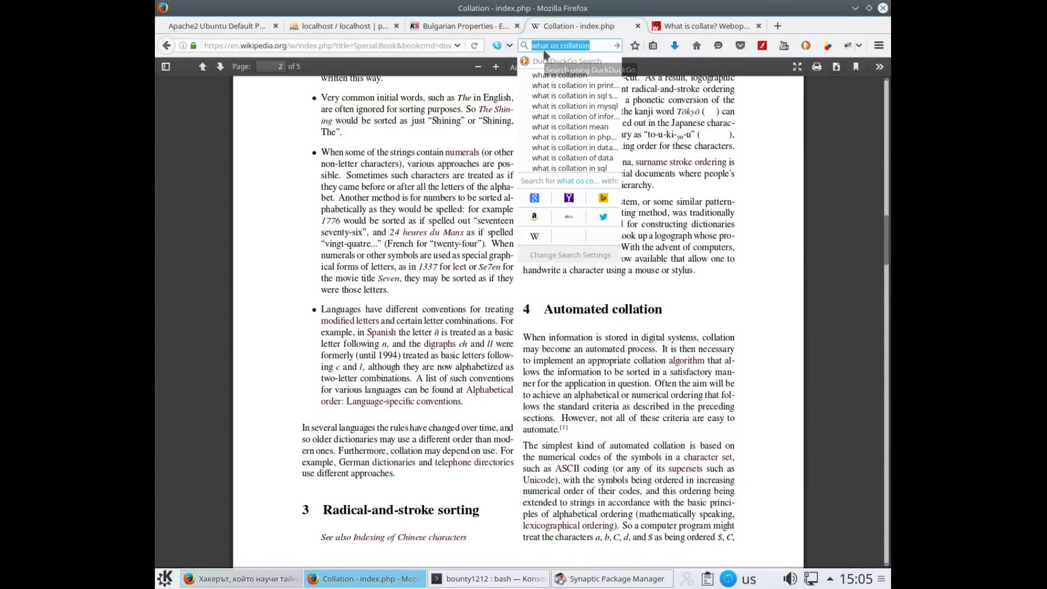
pyautogui.write('к')
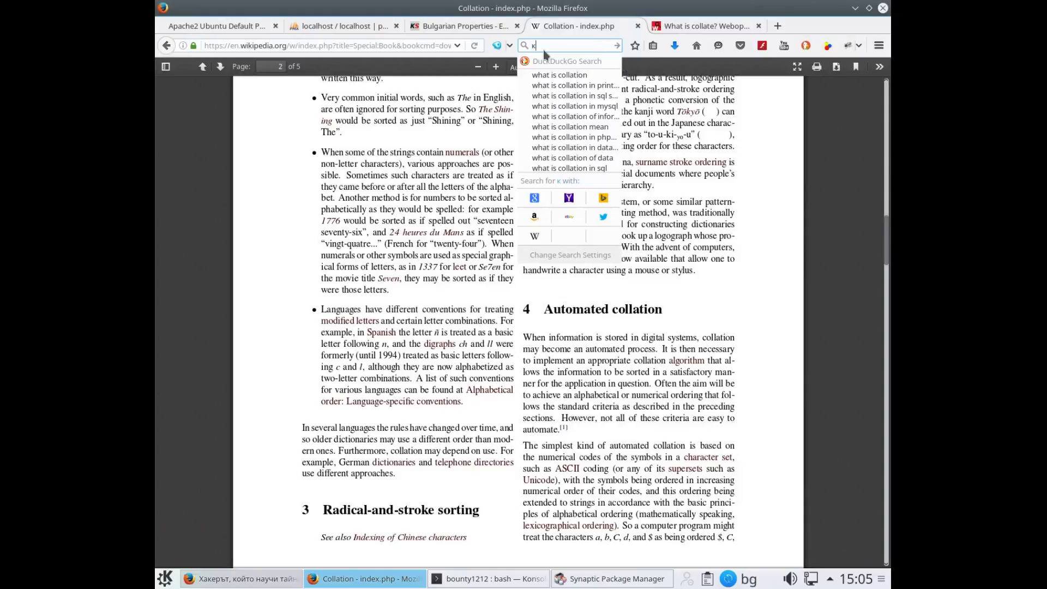
pyautogui.write('олация')
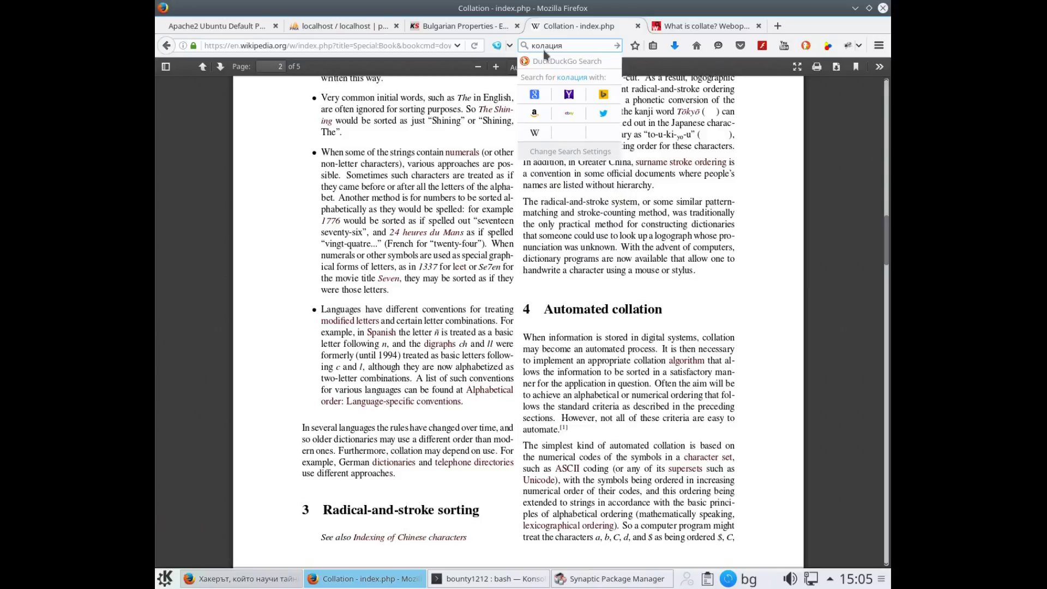
pyautogui.press('Return')
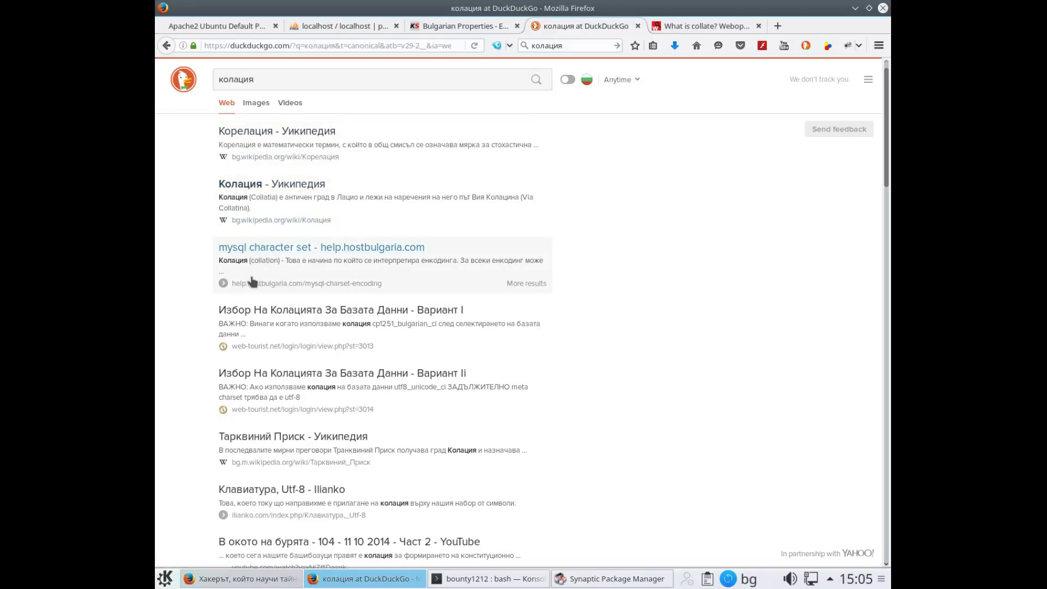
# Open the web-tourist.net lesson on choosing a database collation and bookmark it
pyautogui.click(309, 314)
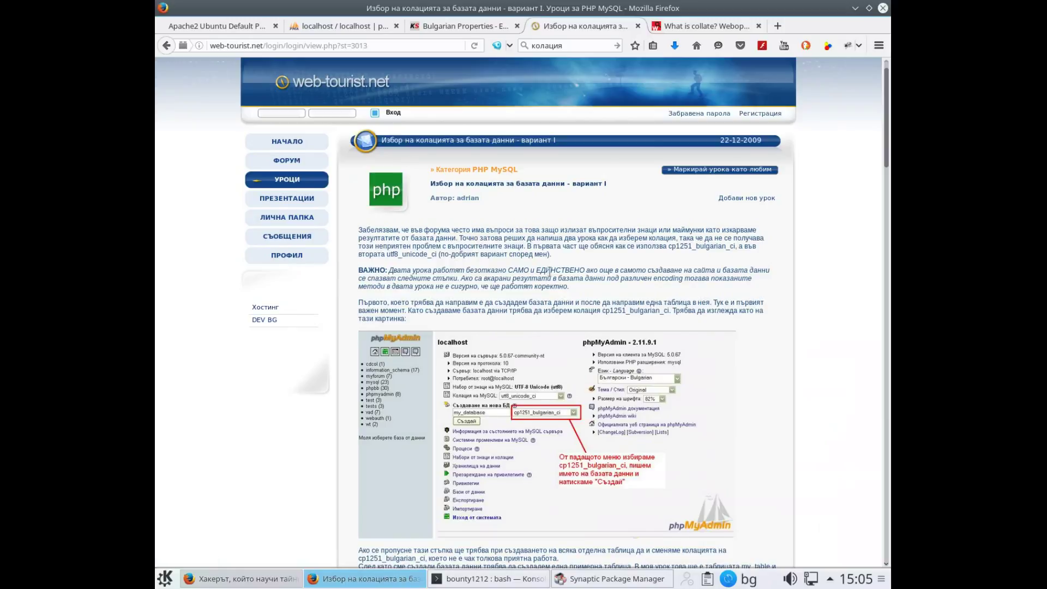
pyautogui.scroll(-3, 549, 270)
pyautogui.scroll(-3, 550, 322)
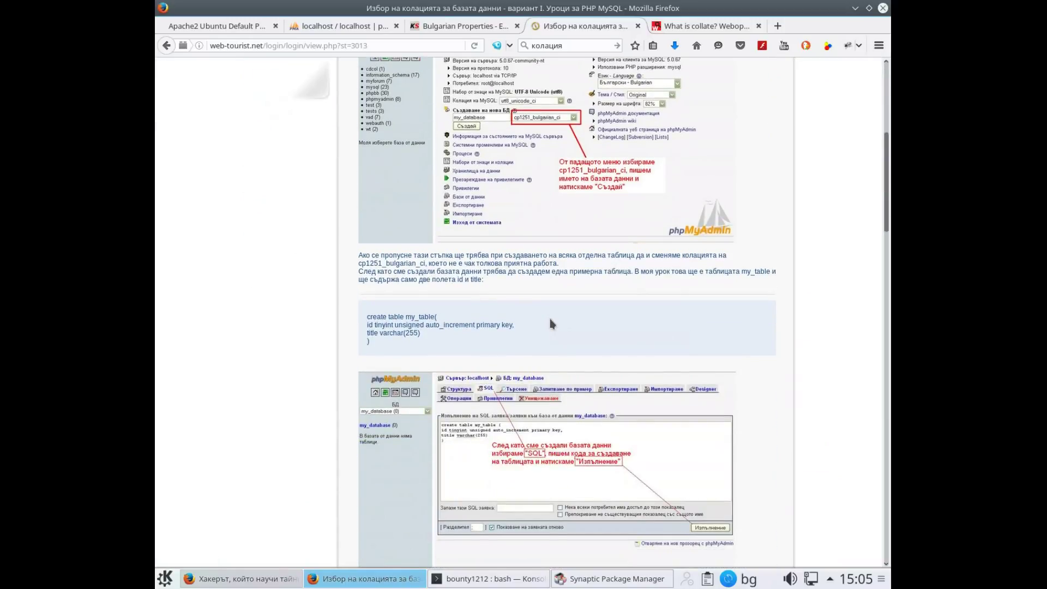
pyautogui.scroll(-3, 550, 324)
pyautogui.scroll(-5, 548, 354)
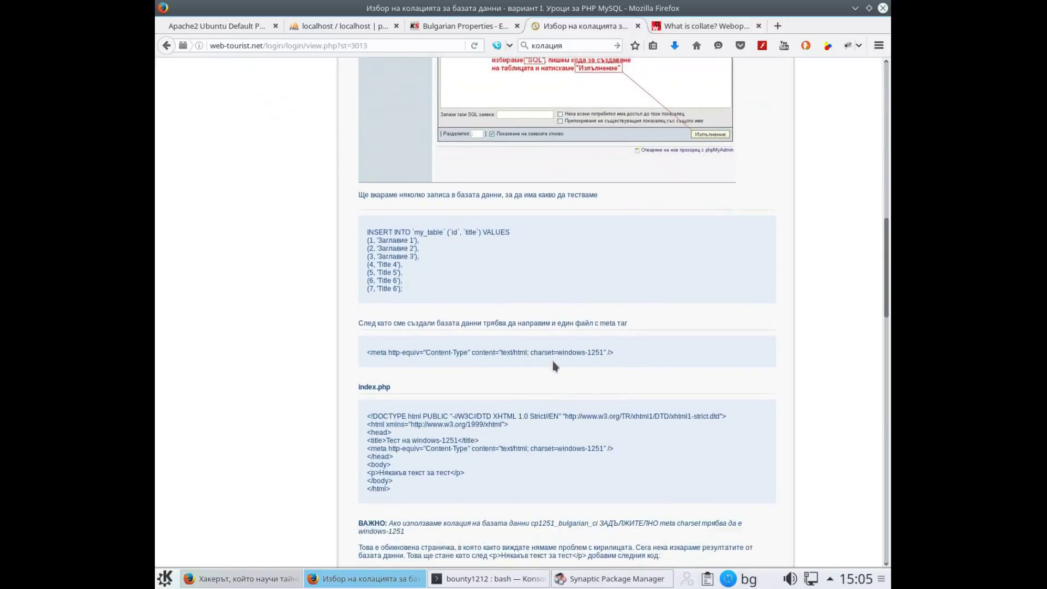
pyautogui.scroll(-3, 555, 366)
pyautogui.click(634, 45)
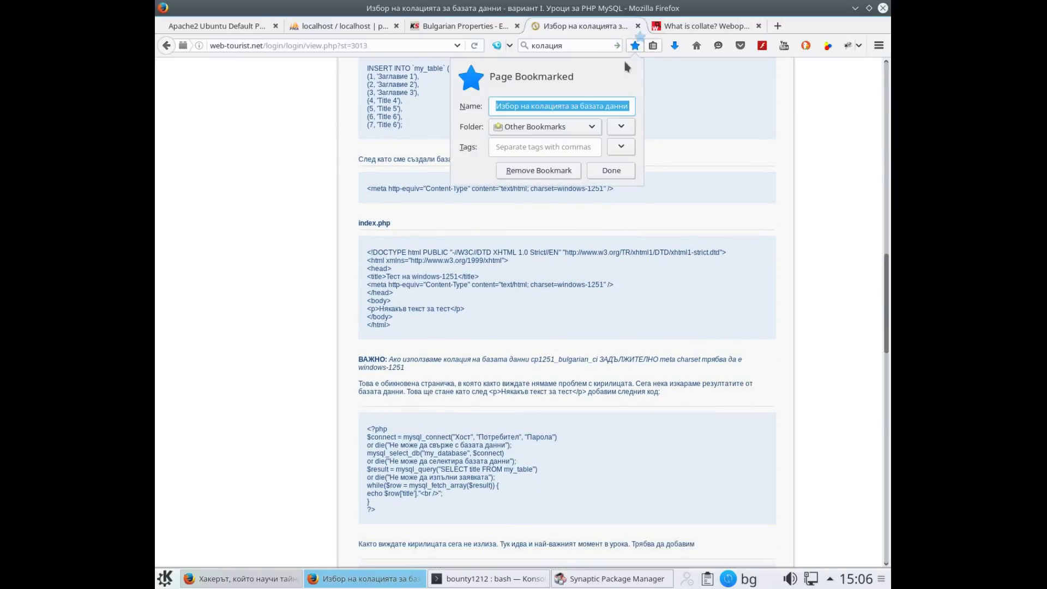
pyautogui.click(613, 171)
# Play the lesson's embedded video and check the media extension popup
pyautogui.scroll(-15, 592, 218)
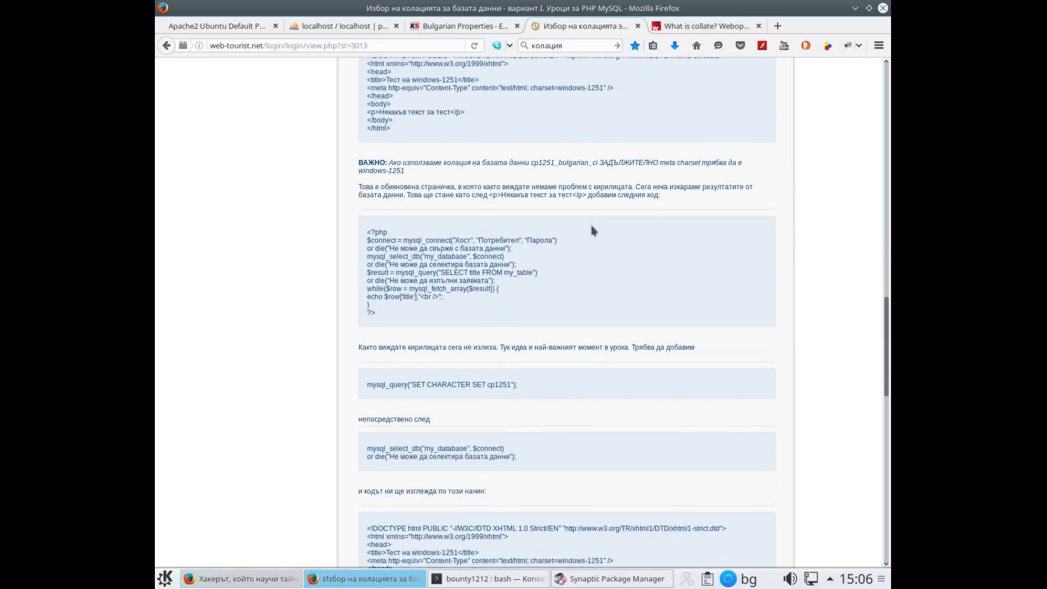
pyautogui.scroll(-3, 592, 230)
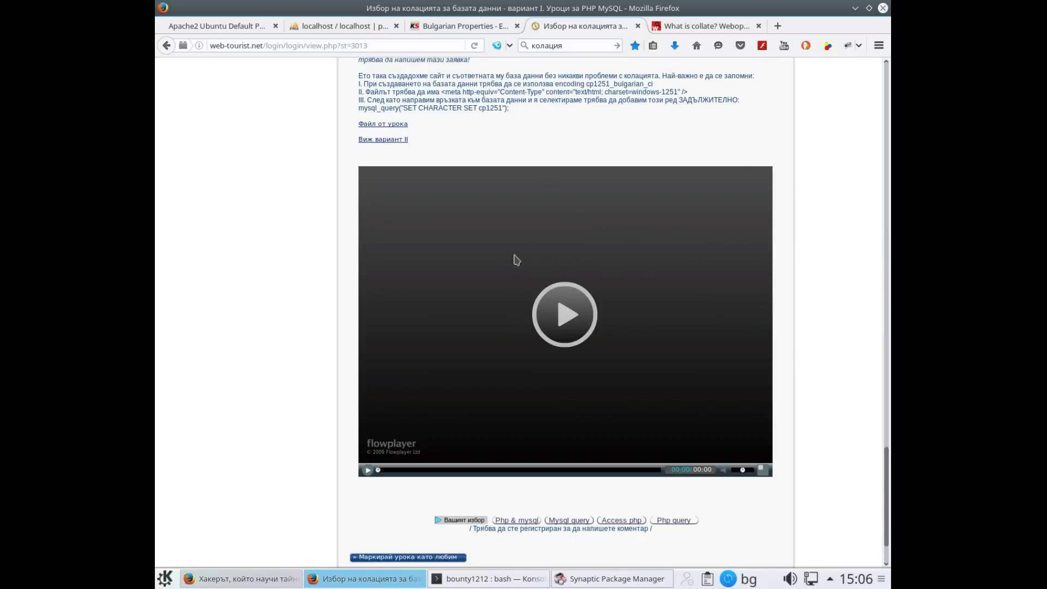
pyautogui.click(570, 298)
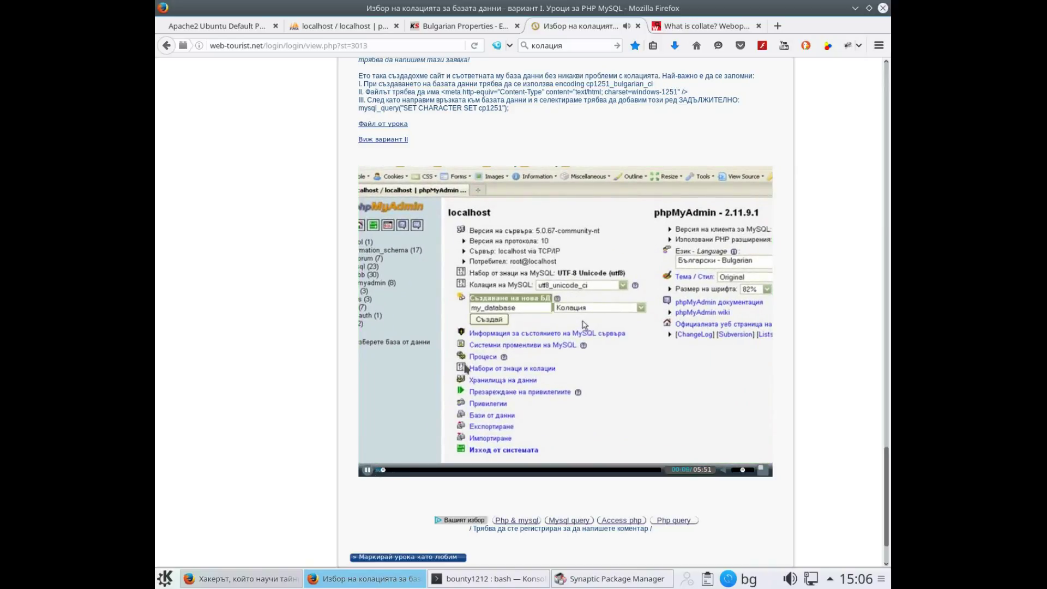
pyautogui.click(828, 46)
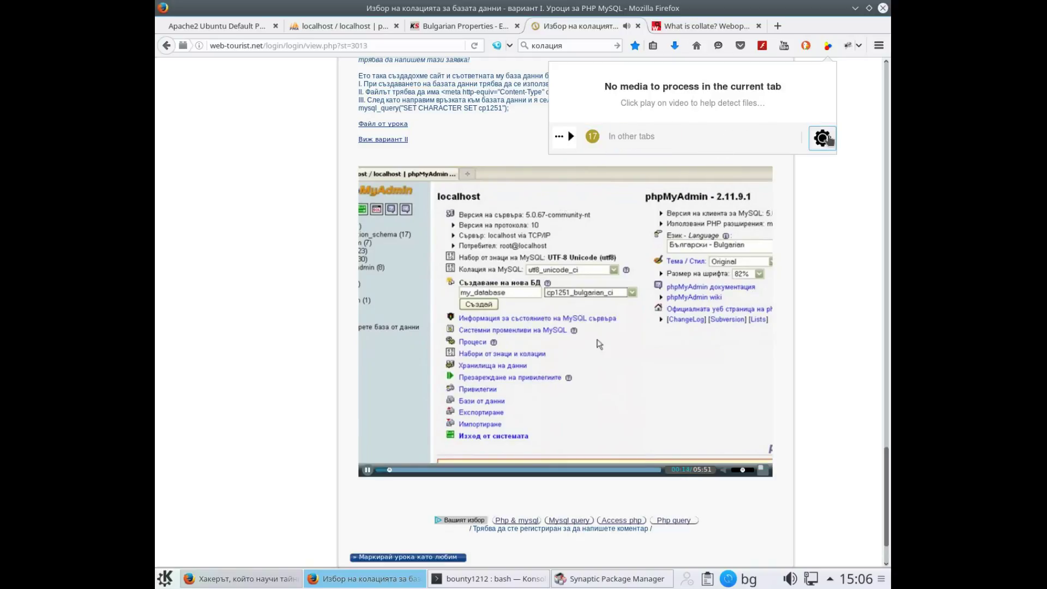
pyautogui.click(559, 137)
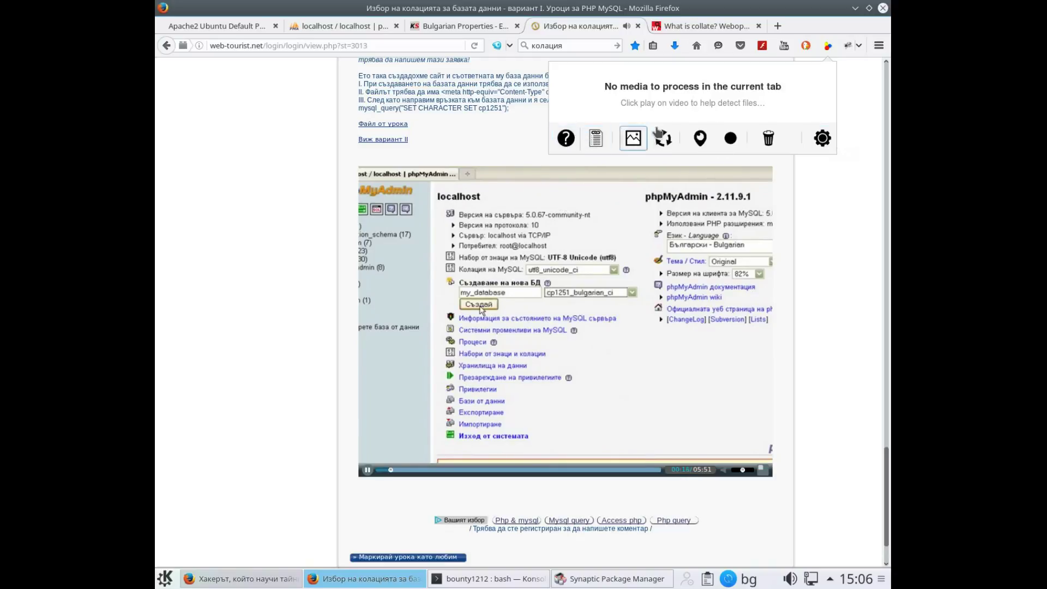
pyautogui.click(828, 45)
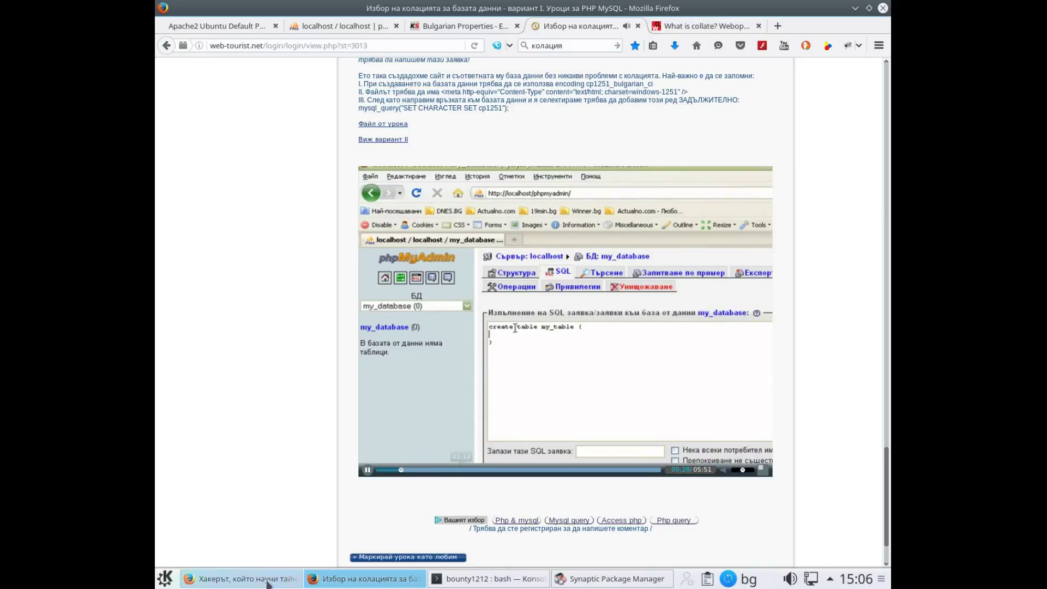
# On phpMyAdmin's Databases page, create database wp1 with collation utf8_general_ci
pyautogui.click(346, 25)
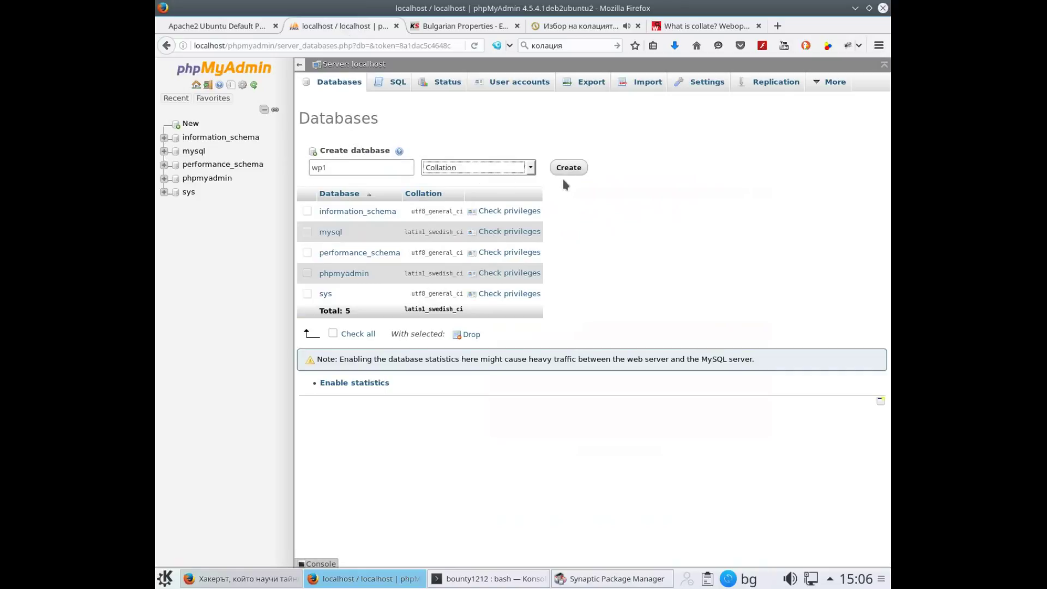
pyautogui.click(529, 173)
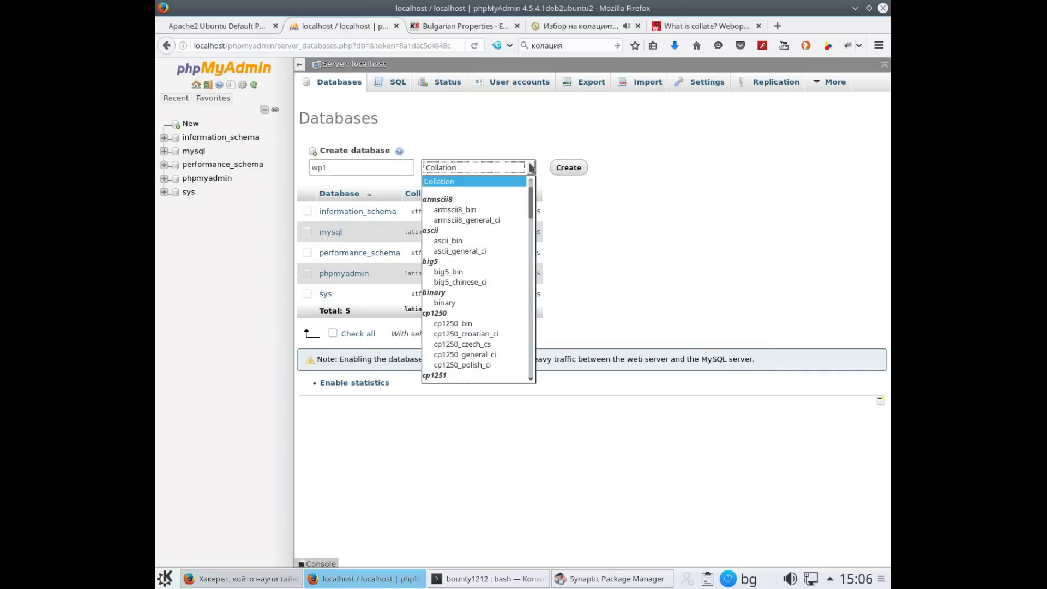
pyautogui.scroll(-3, 475, 293)
pyautogui.scroll(-10, 474, 292)
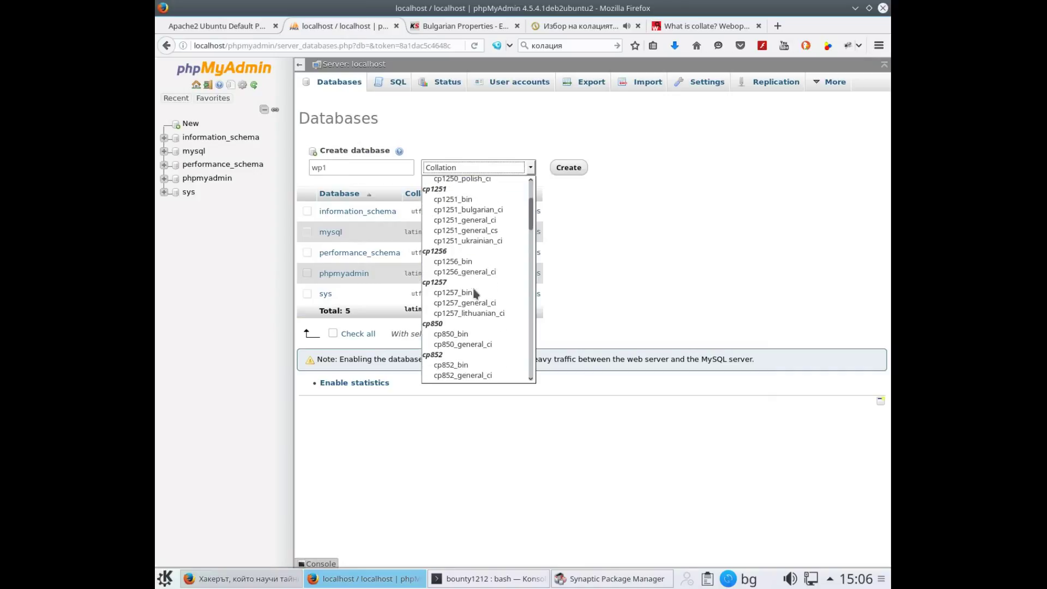
pyautogui.scroll(-10, 451, 282)
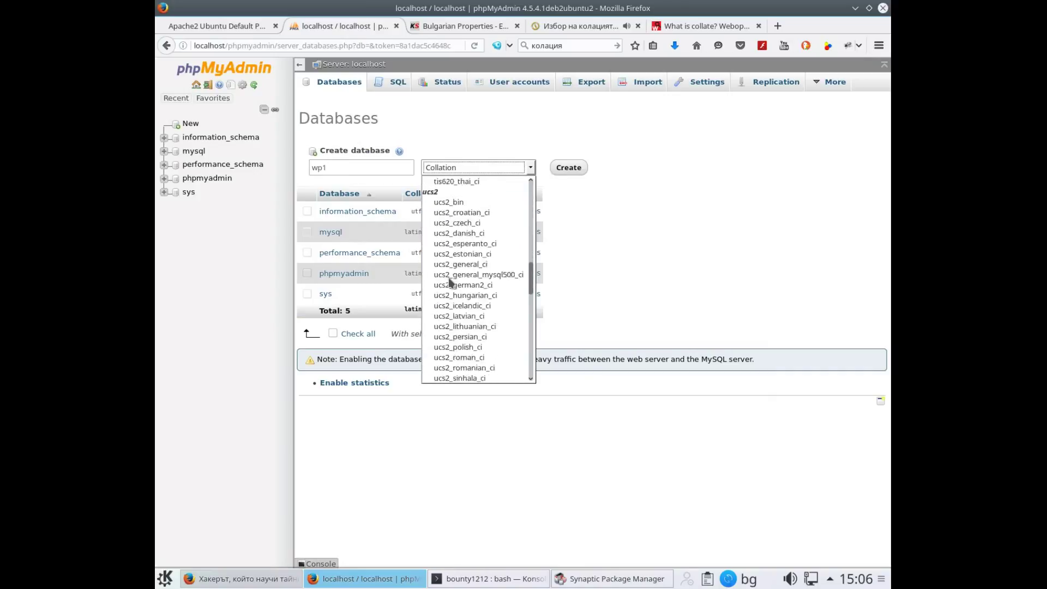
pyautogui.scroll(-6, 451, 282)
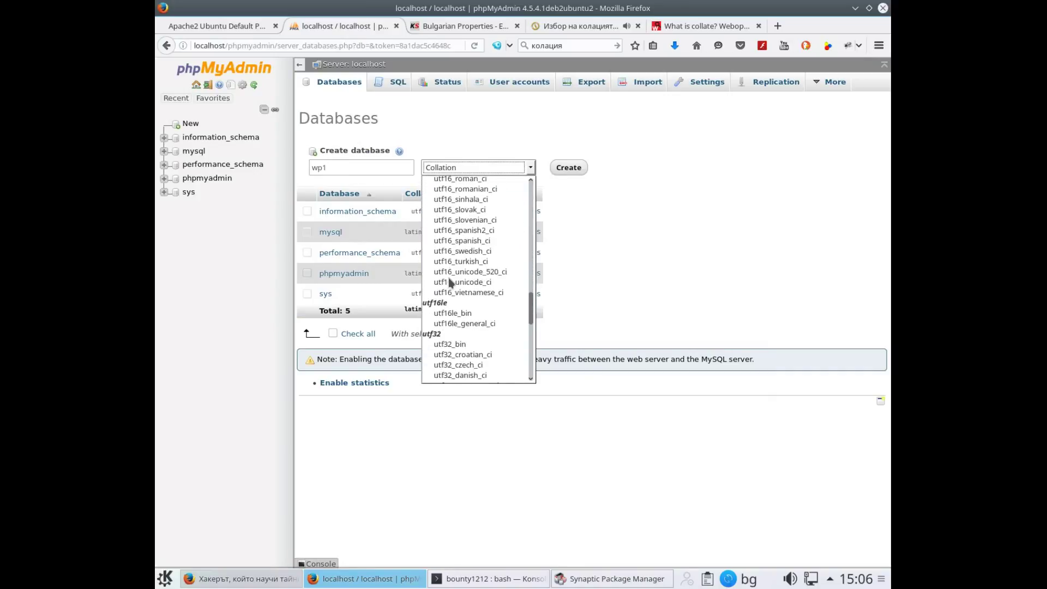
pyautogui.scroll(-12, 450, 282)
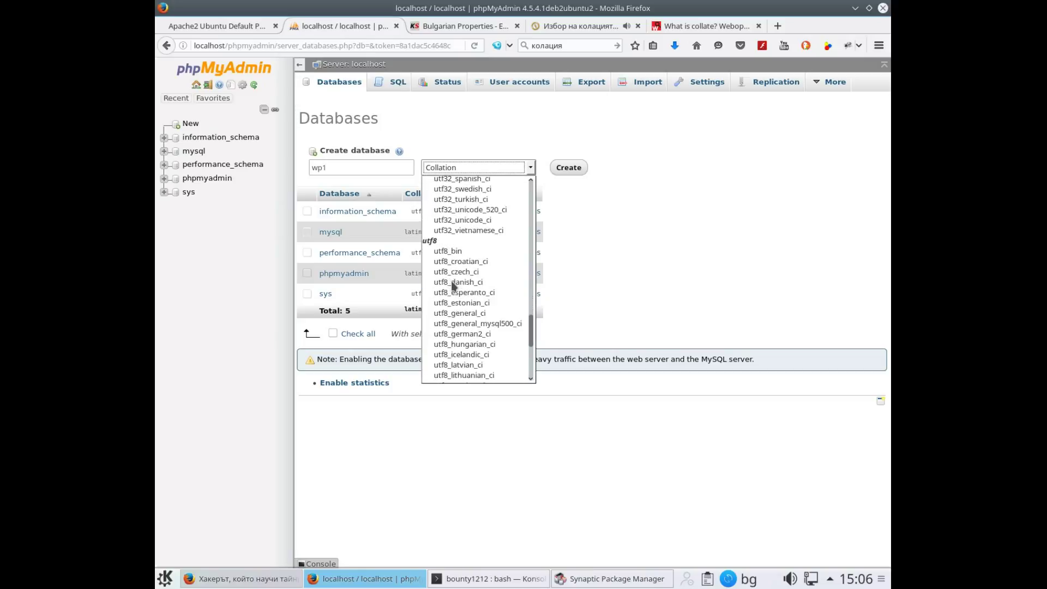
pyautogui.click(464, 314)
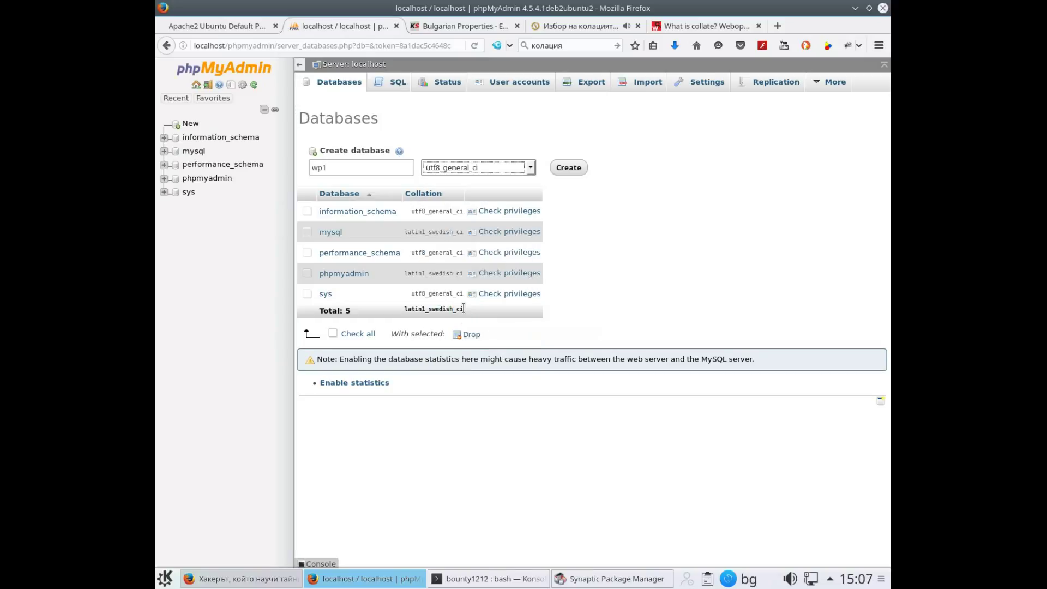
pyautogui.click(567, 169)
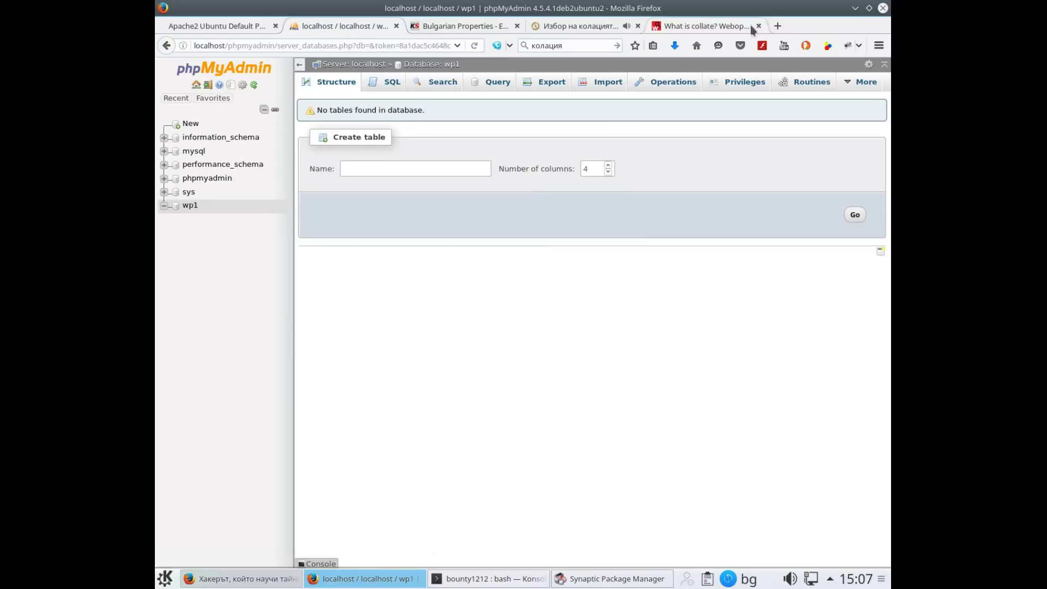
# In a new tab, search for 'вордпресс', then refine the query to 'уърдпрес'
pyautogui.click(779, 26)
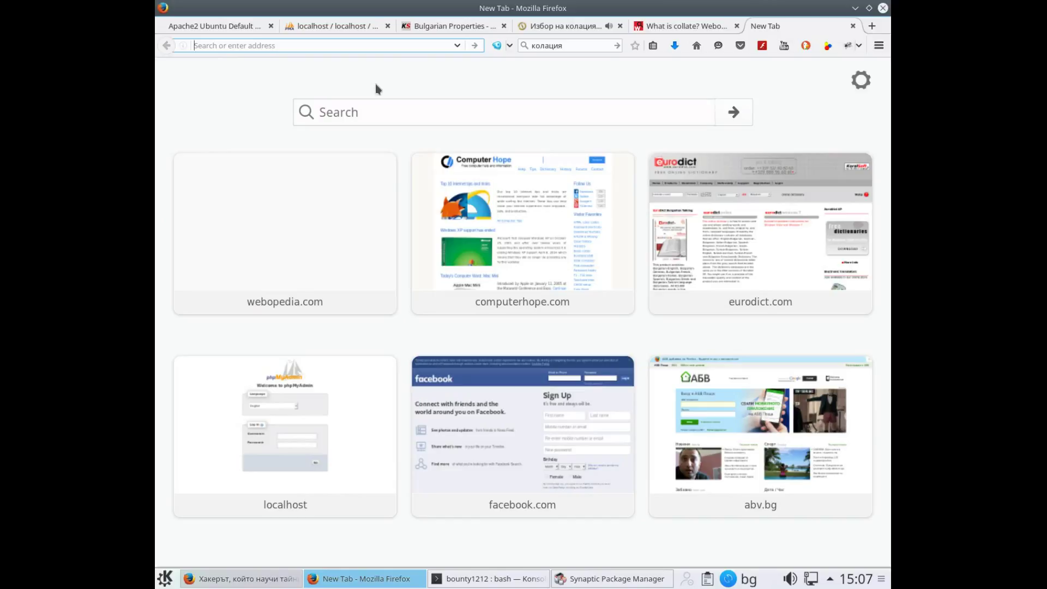
pyautogui.write('ворд')
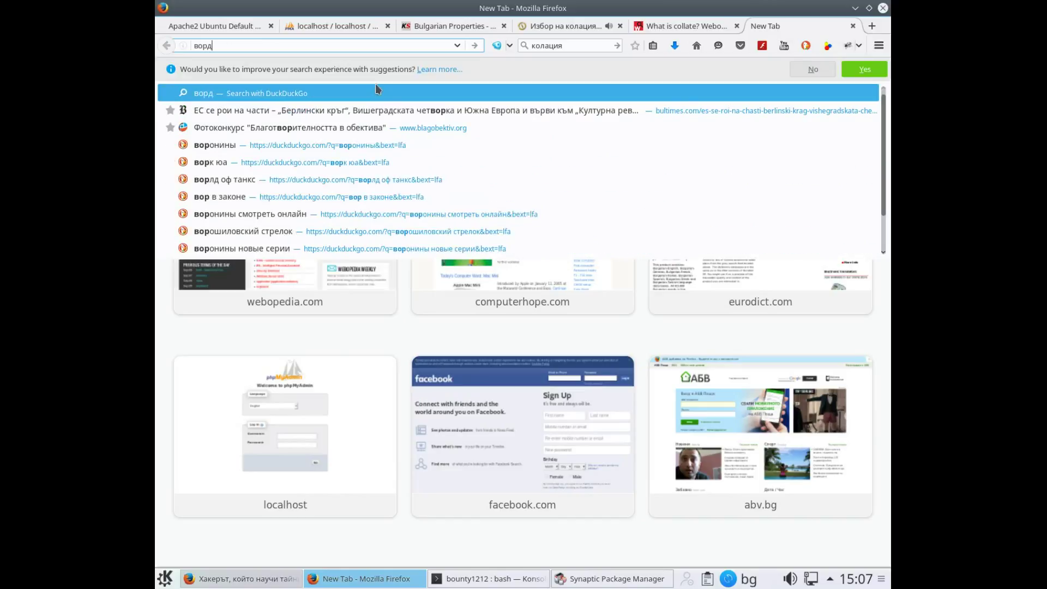
pyautogui.write('пресс')
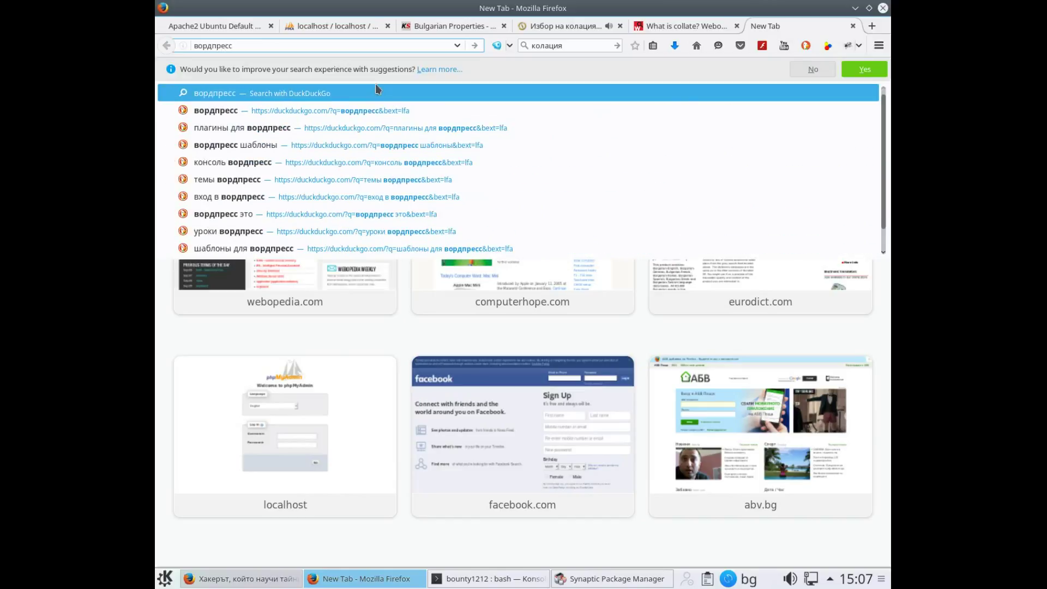
pyautogui.press('Return')
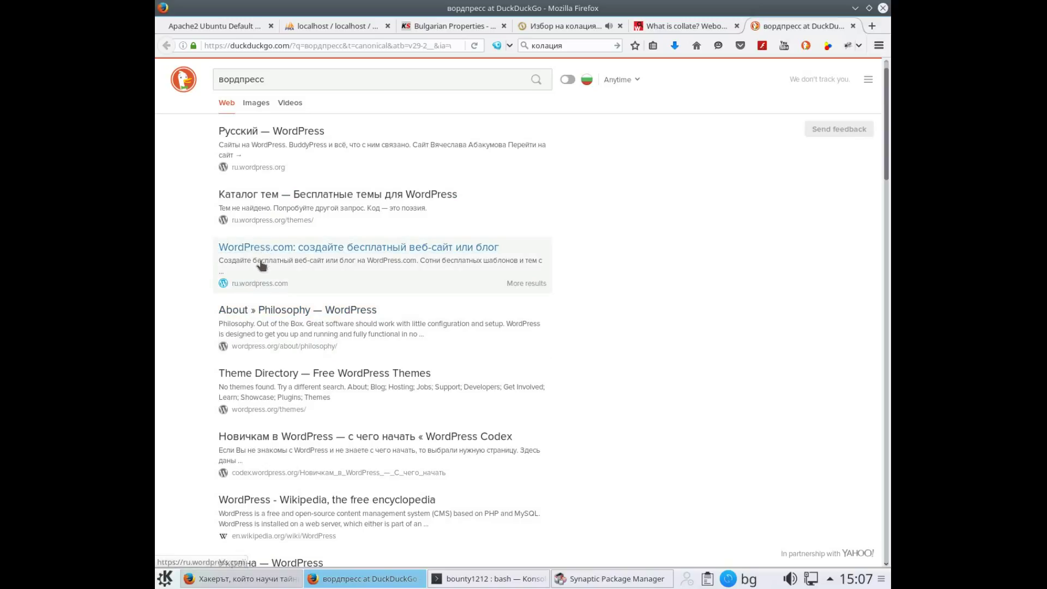
pyautogui.moveTo(271, 89); pyautogui.dragTo(218, 62)
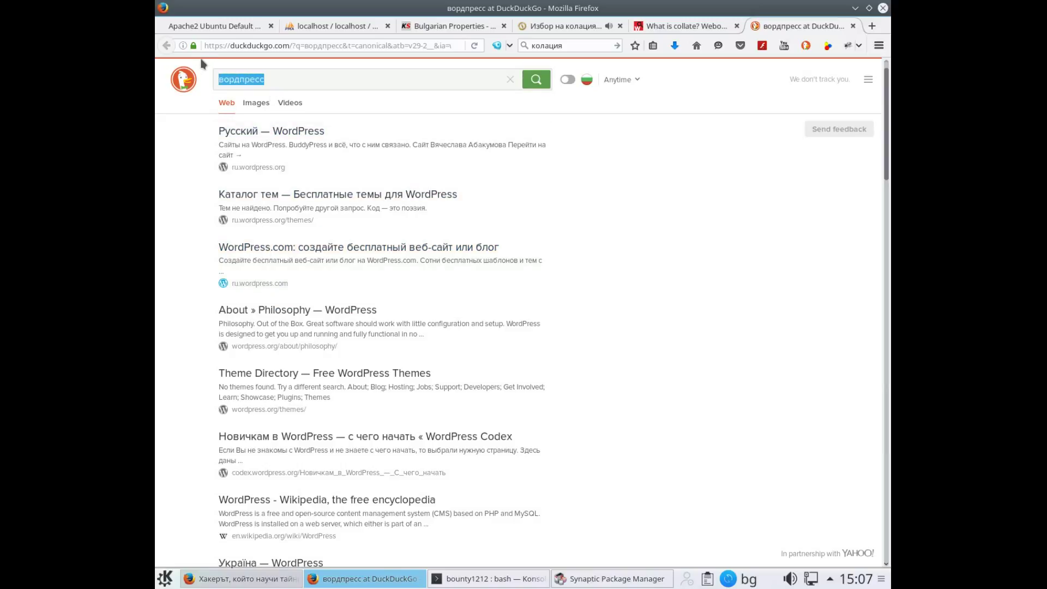
pyautogui.write('уърдпрес')
pyautogui.press('Return')
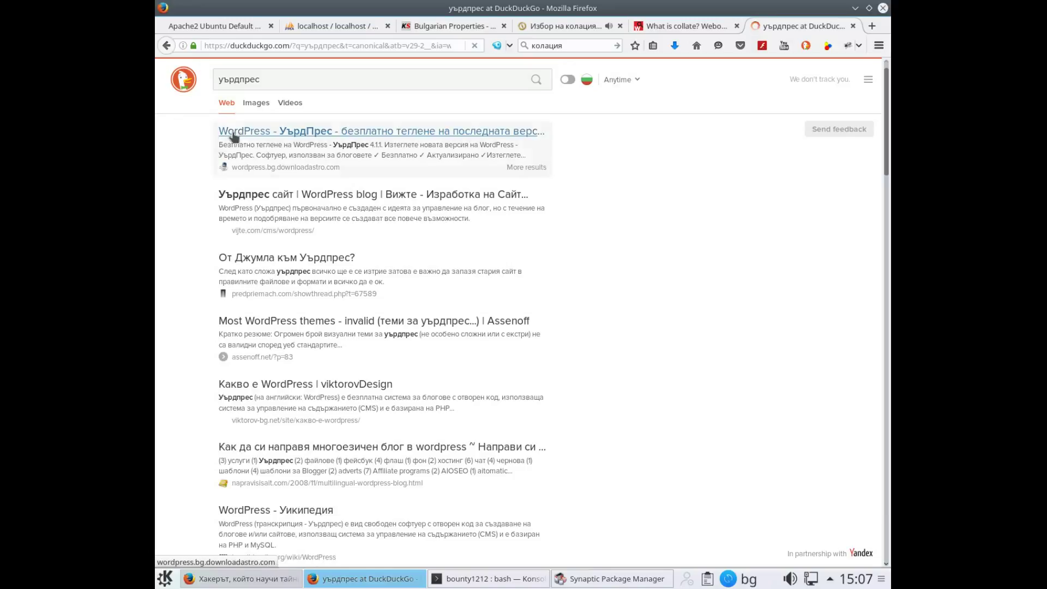
# Open the downloadastro WordPress result and trigger the wordpress.exe download
pyautogui.click(240, 133)
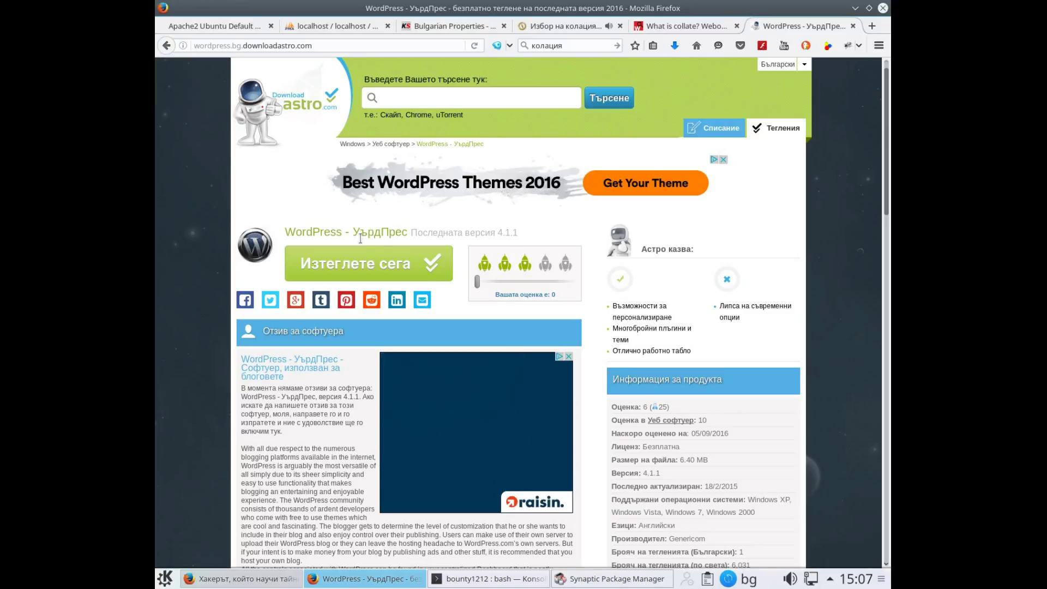
pyautogui.click(352, 264)
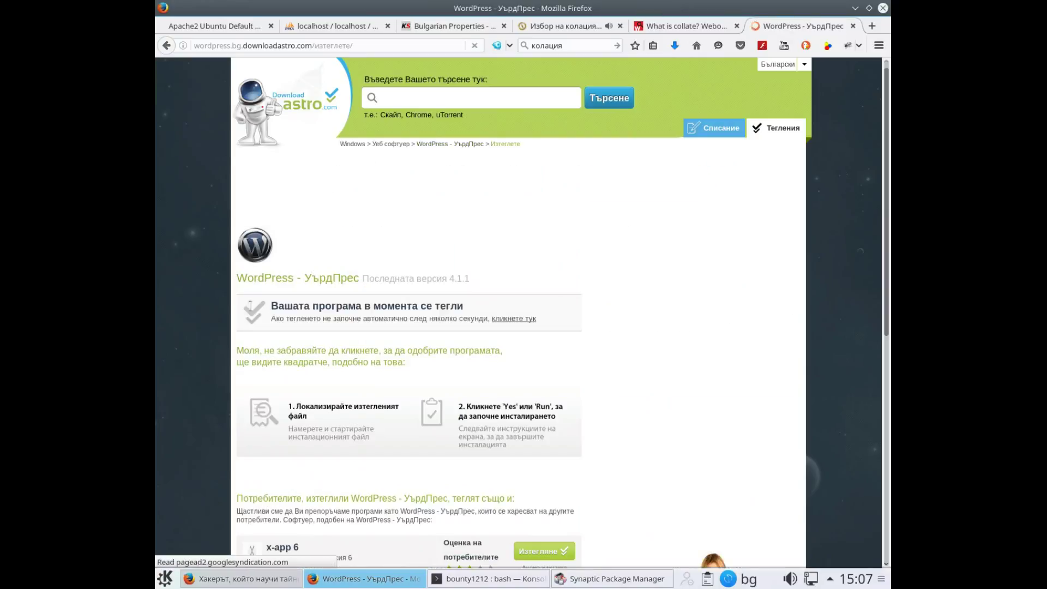
pyautogui.scroll(-5, 378, 275)
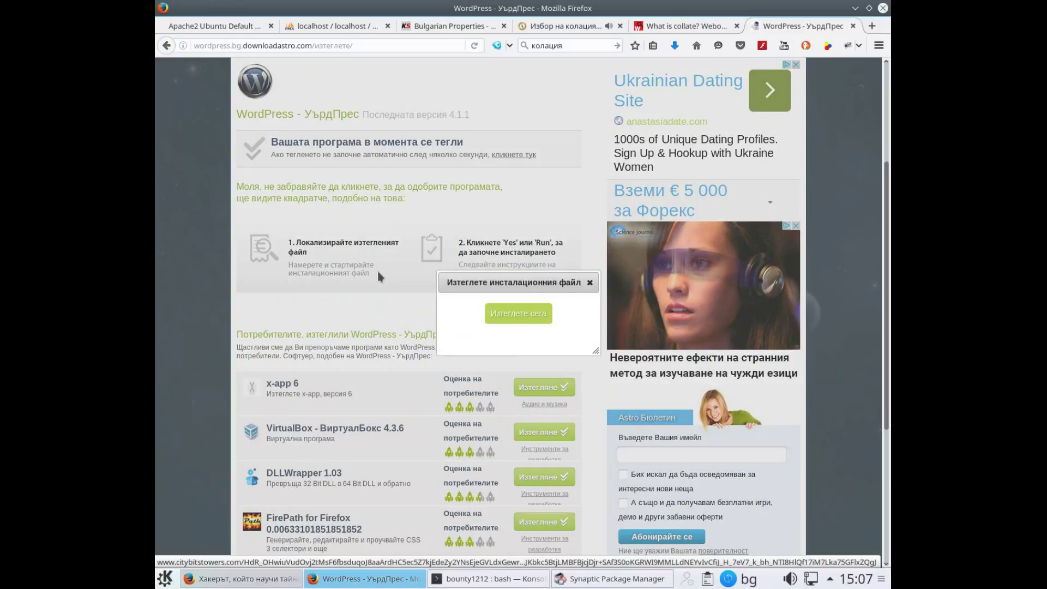
pyautogui.click(518, 311)
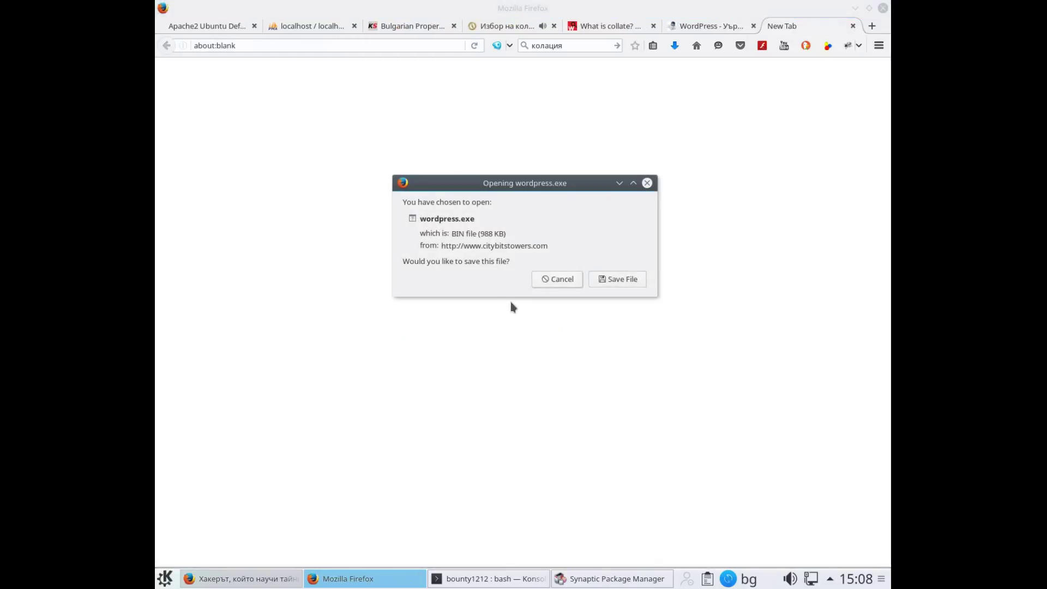
# Save wordpress.exe to Downloads, then go to bg.wordpress.org in the new tab
pyautogui.click(611, 280)
pyautogui.click(738, 475)
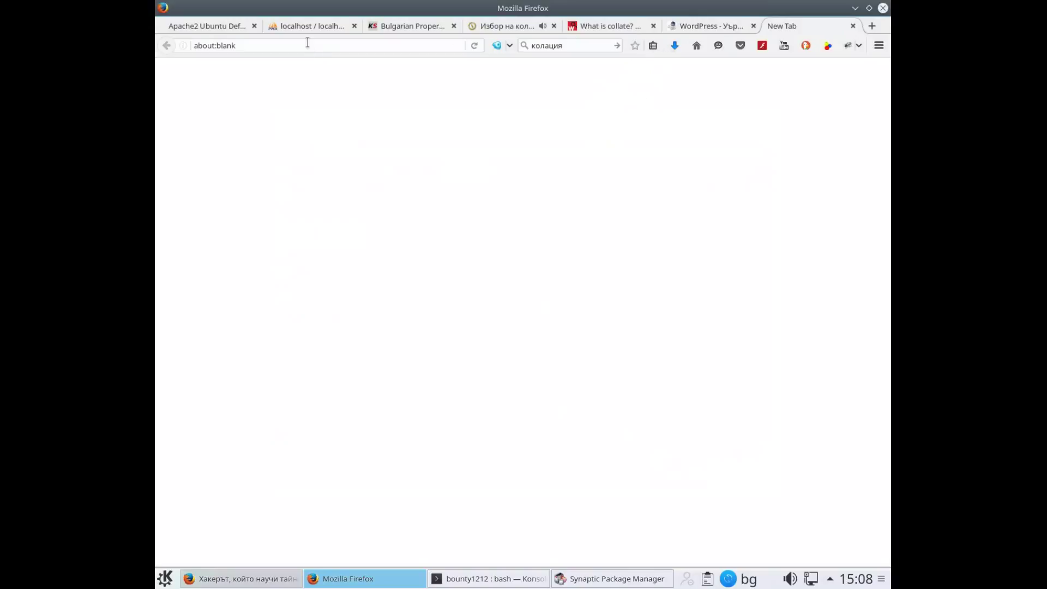
pyautogui.click(308, 43)
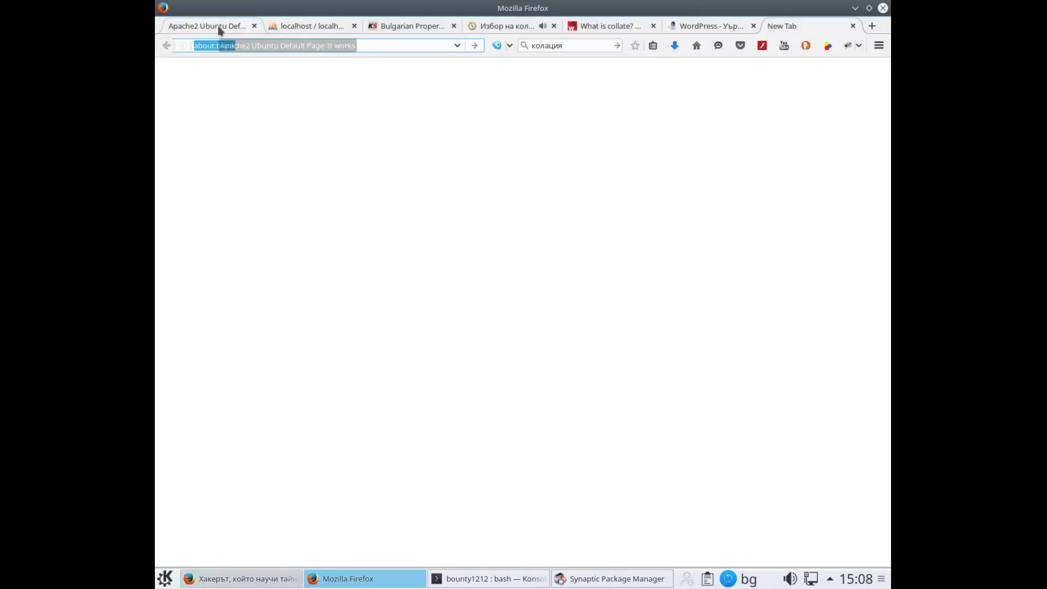
pyautogui.write('бг.')
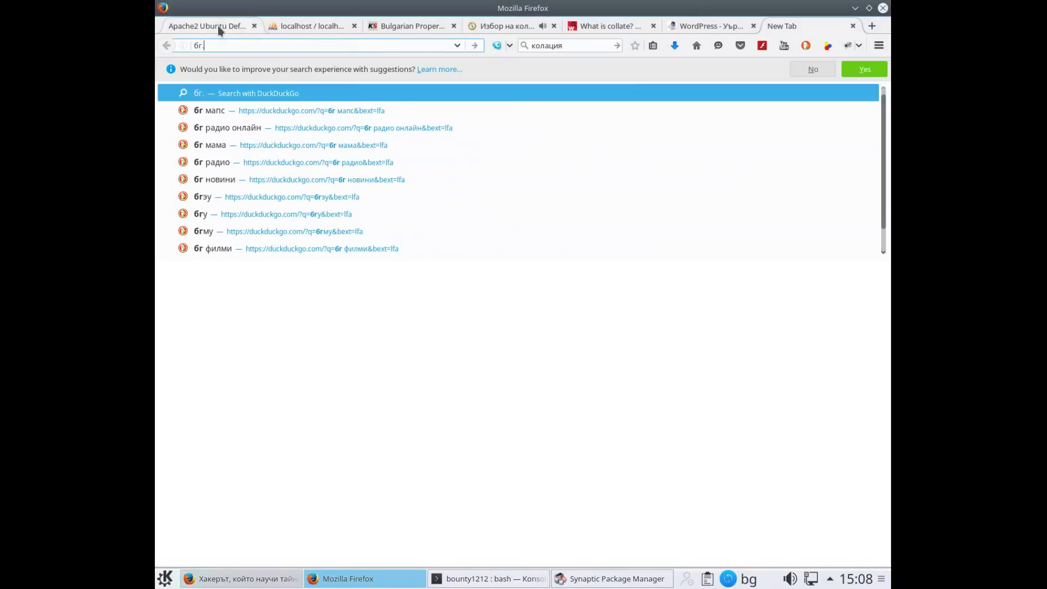
pyautogui.press('BackSpace')
pyautogui.press('BackSpace')
pyautogui.press('BackSpace')
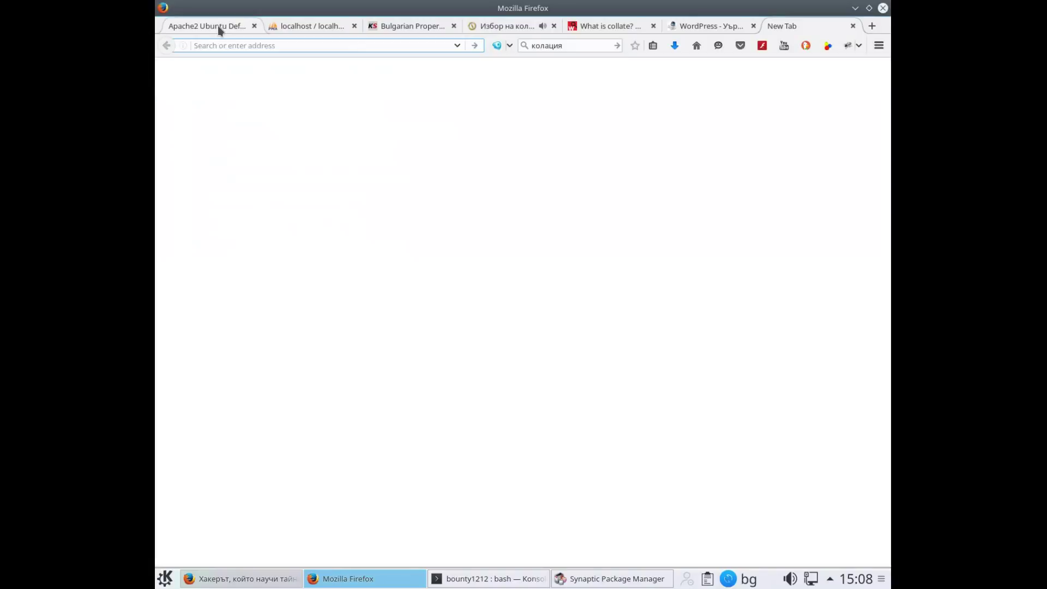
pyautogui.hotkey('alt', 'shift')
pyautogui.write('bg.')
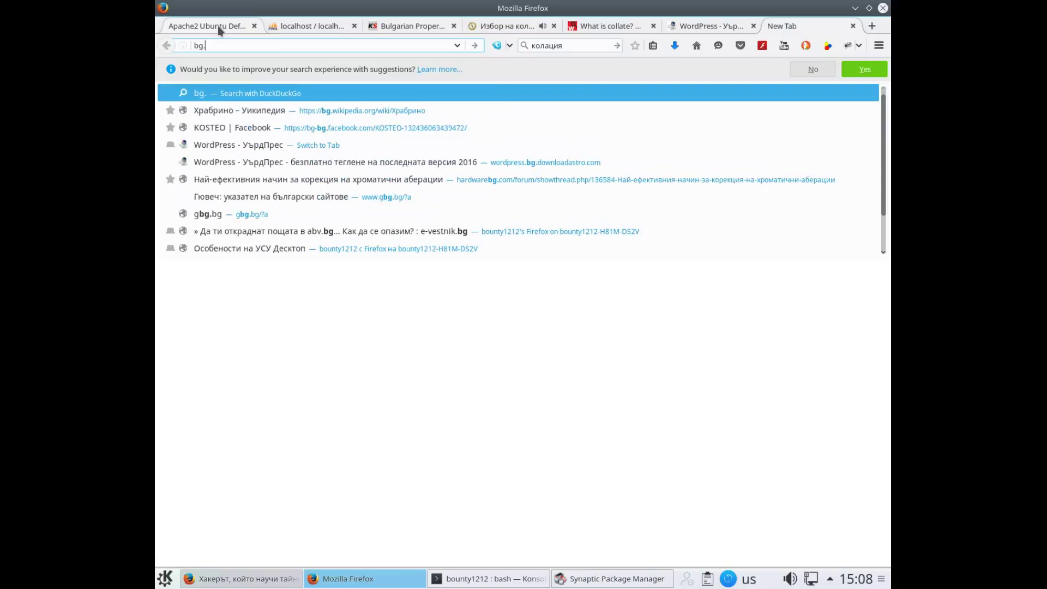
pyautogui.write('word')
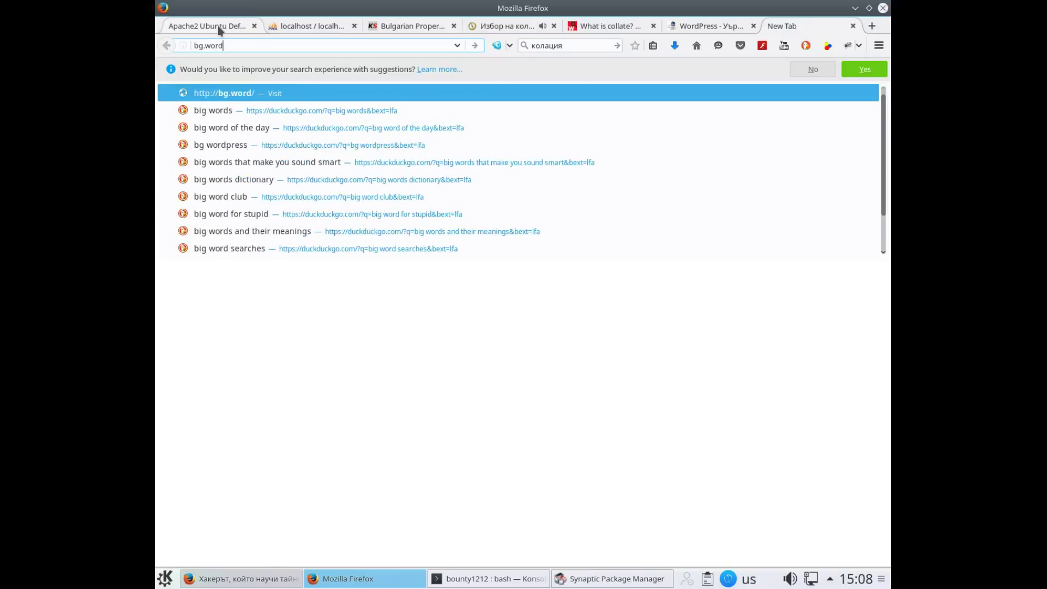
pyautogui.write('press')
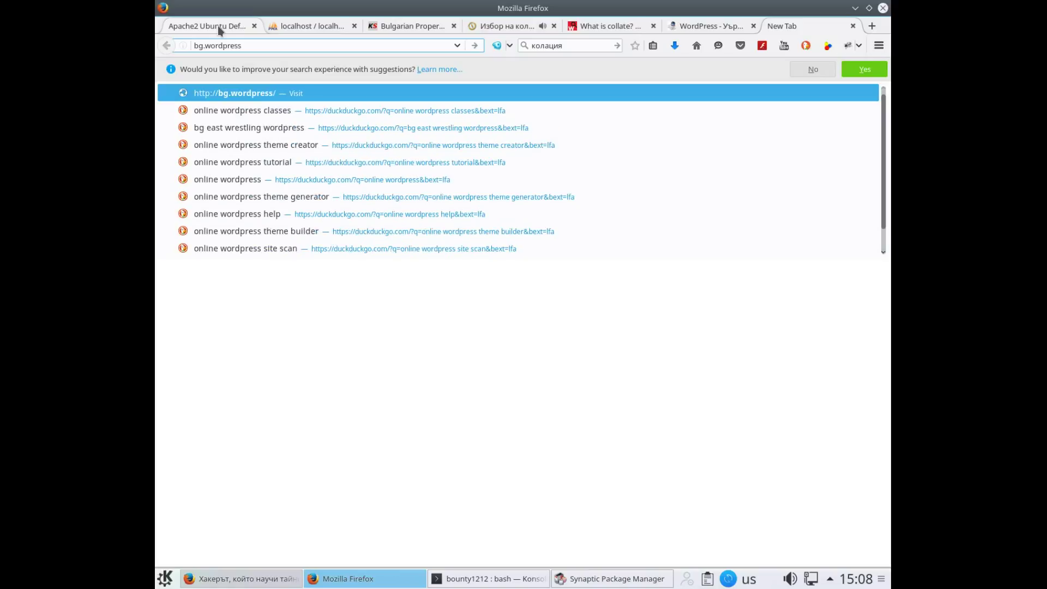
pyautogui.write('.org')
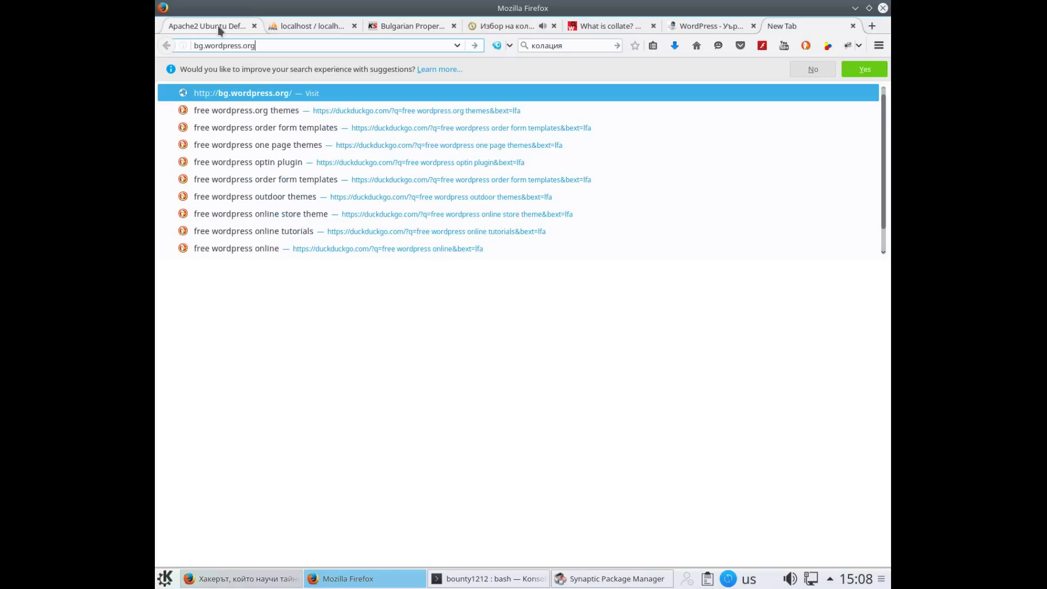
pyautogui.press('Return')
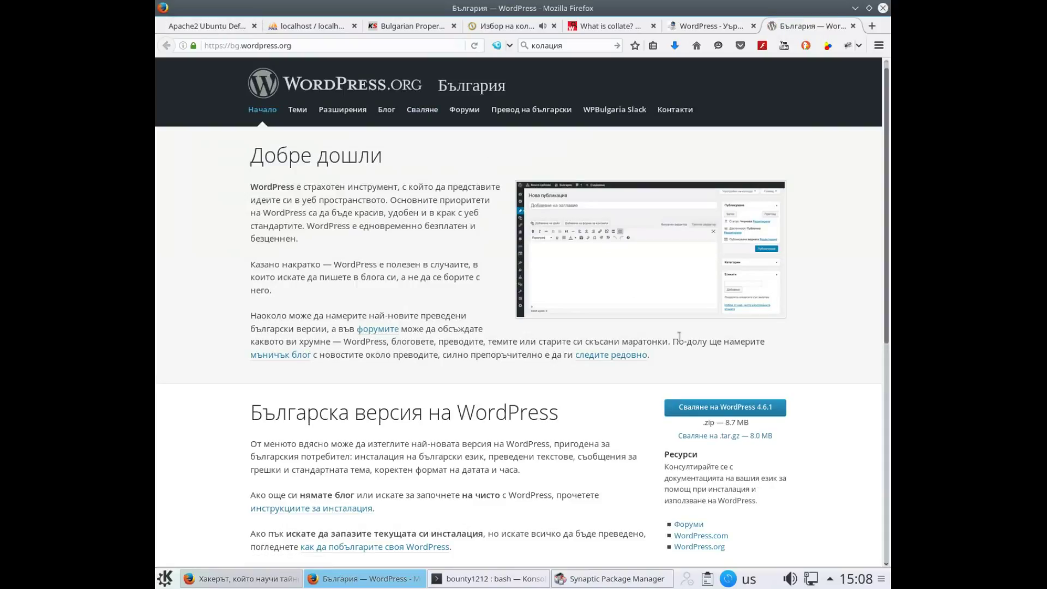
# Download 'Сваляне на WordPress 4.6.1' and save wordpress-4.6.1-bg_BG.zip into Downloads
pyautogui.click(711, 409)
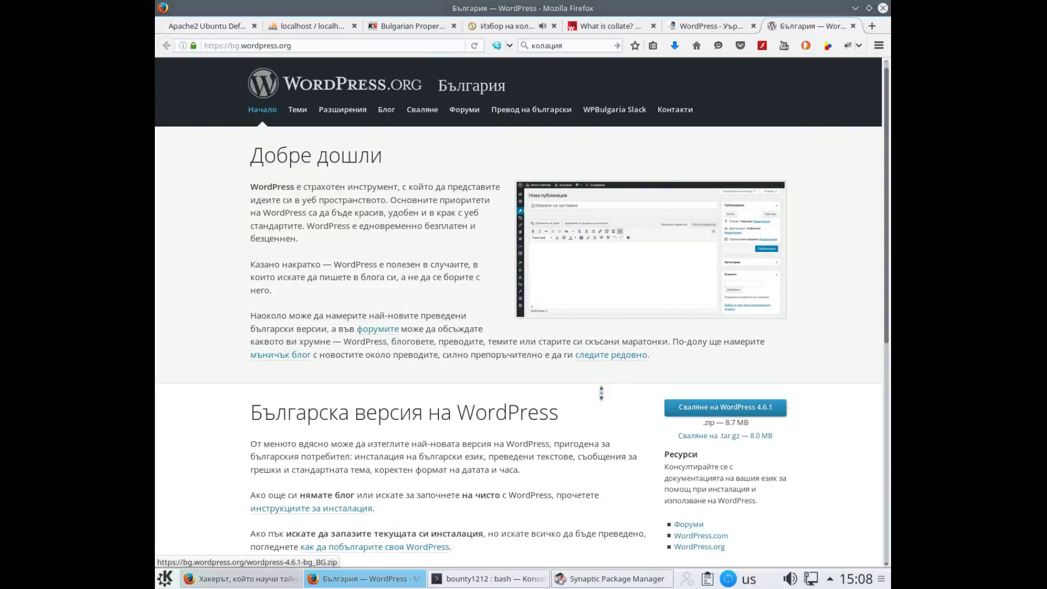
pyautogui.click(446, 301)
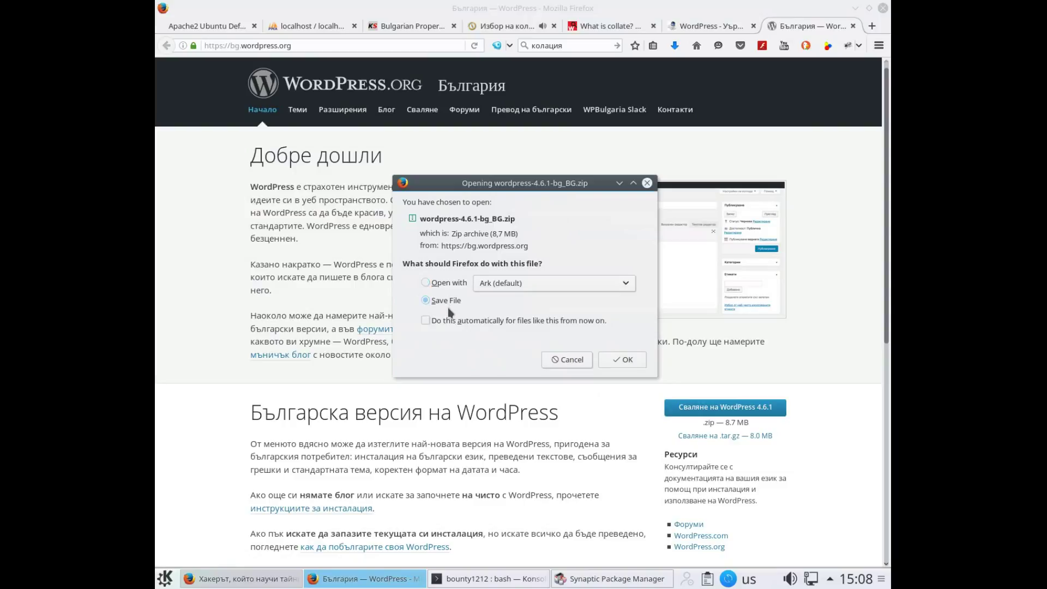
pyautogui.click(448, 283)
pyautogui.click(441, 305)
pyautogui.click(630, 362)
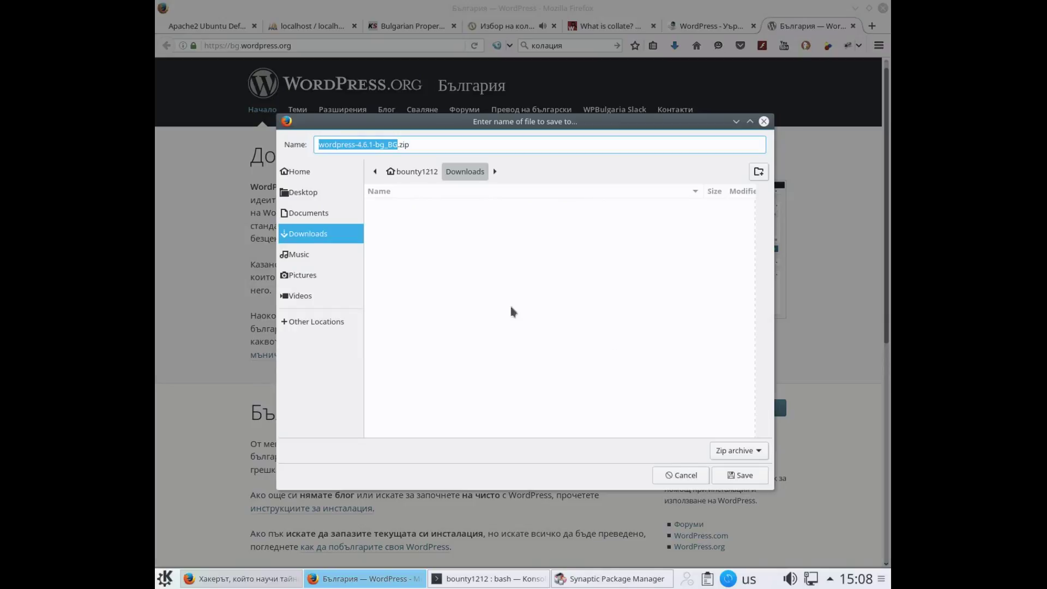
pyautogui.click(743, 475)
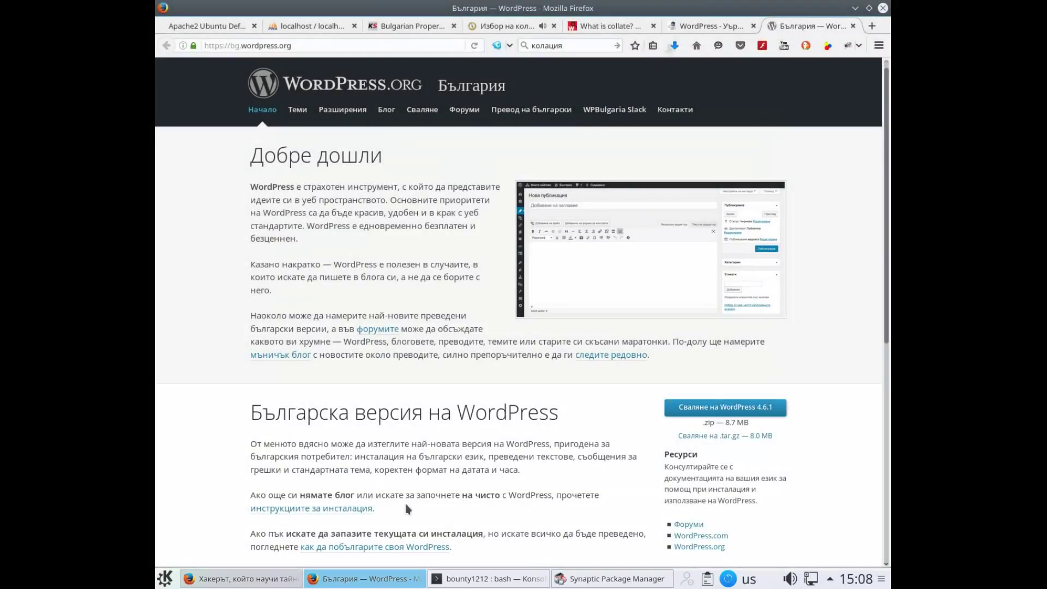
# Launch the Dolphin File Manager from the Kickoff launcher's Favorites
pyautogui.click(164, 578)
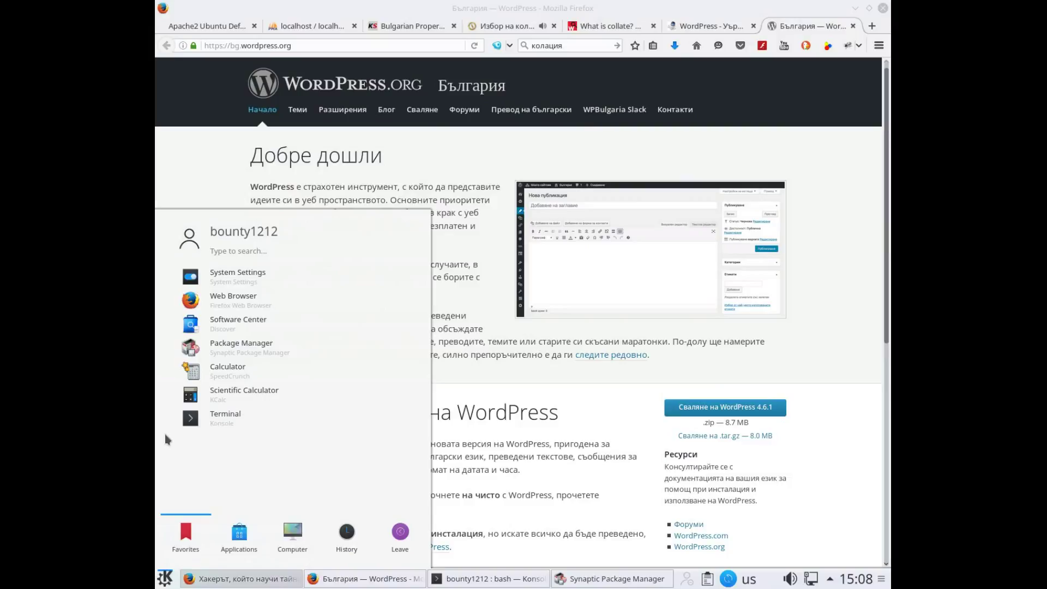
pyautogui.click(239, 542)
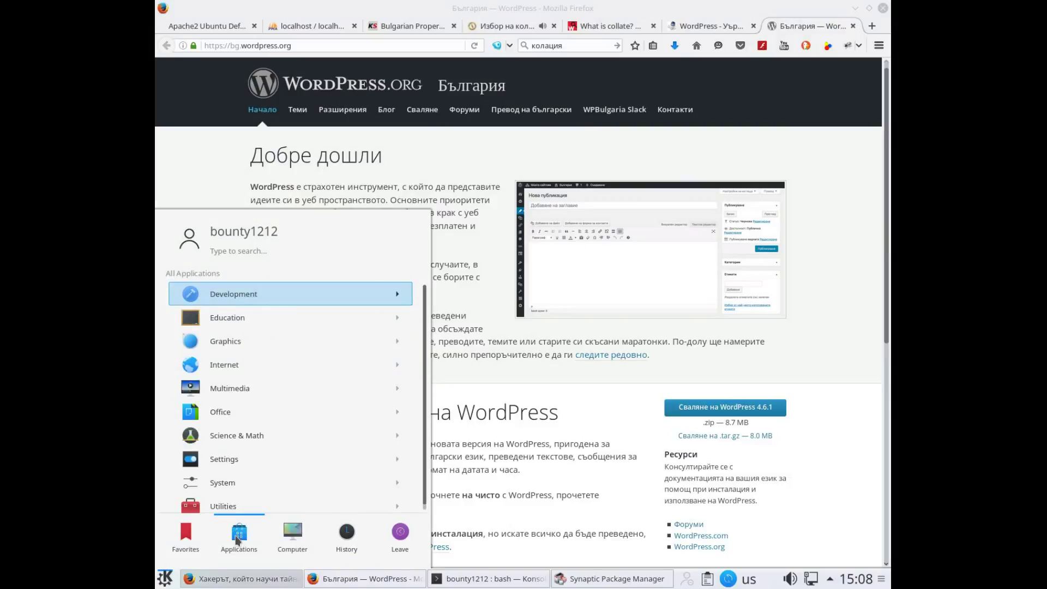
pyautogui.click(245, 251)
pyautogui.write('dolphin')
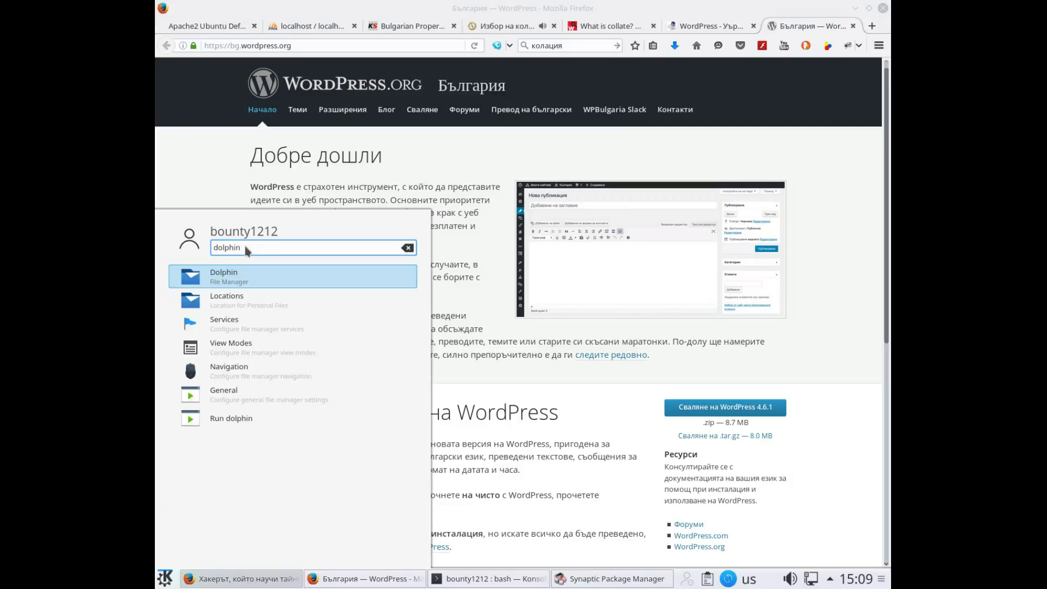
pyautogui.rightClick(233, 282)
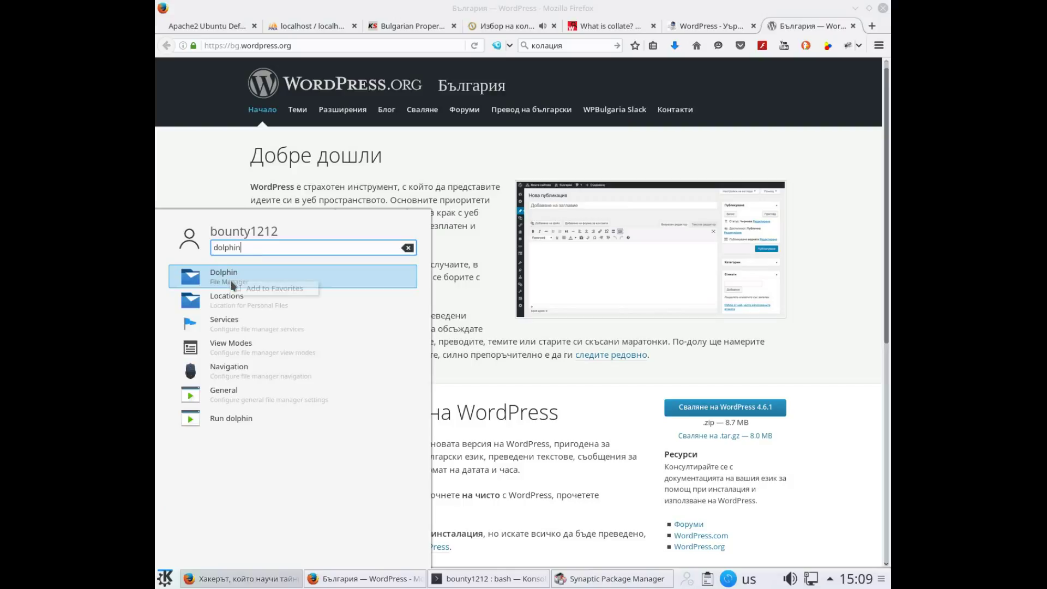
pyautogui.click(260, 289)
pyautogui.press('Escape')
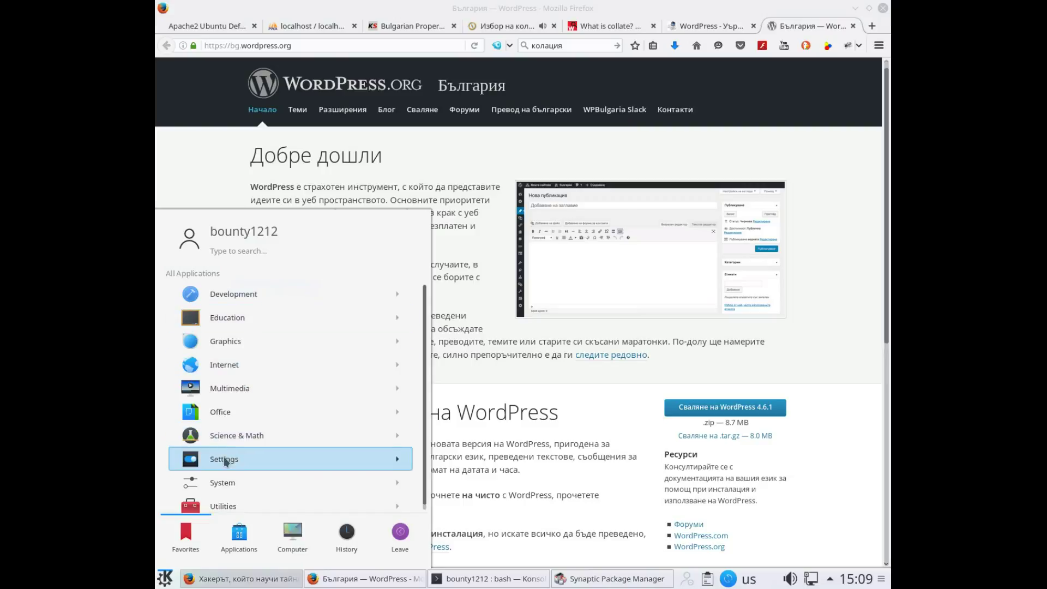
pyautogui.scroll(-1, 223, 463)
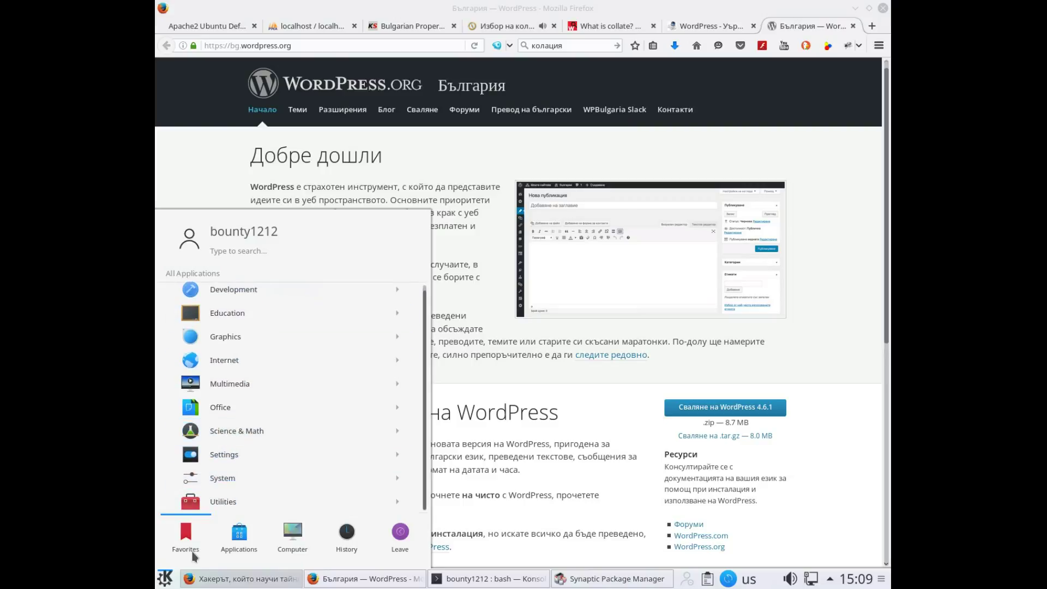
pyautogui.click(186, 537)
pyautogui.click(213, 446)
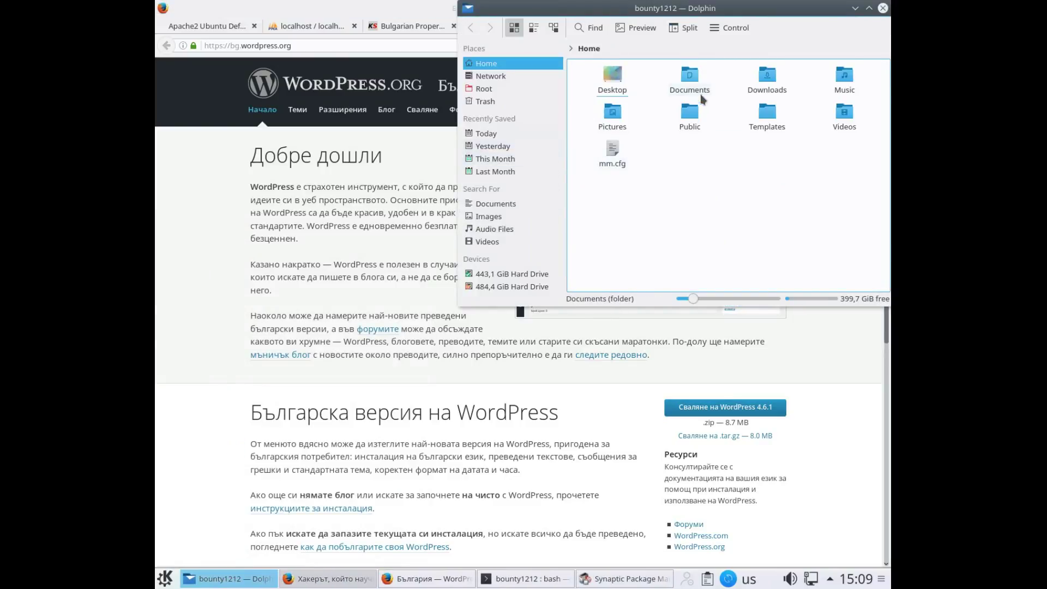
# Open Downloads, split the view into two panes with F3, and maximize Dolphin
pyautogui.click(757, 86)
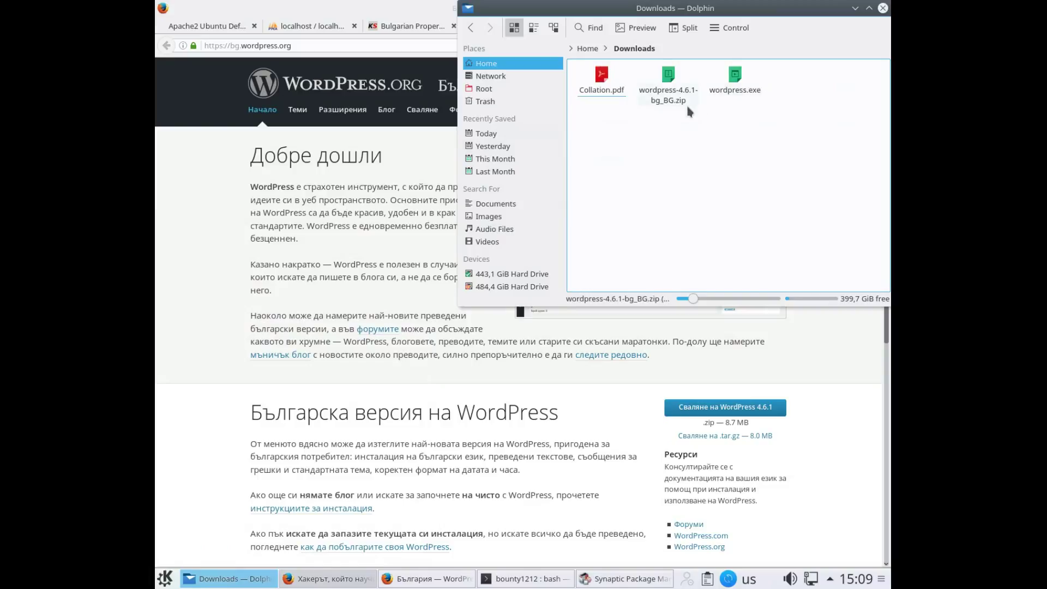
pyautogui.press('F3')
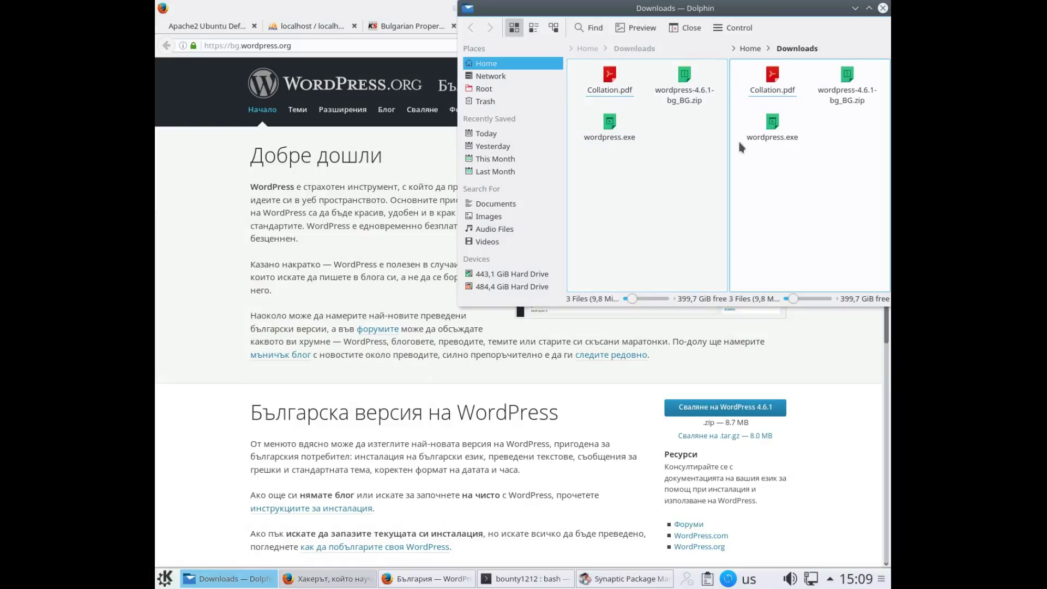
pyautogui.click(870, 9)
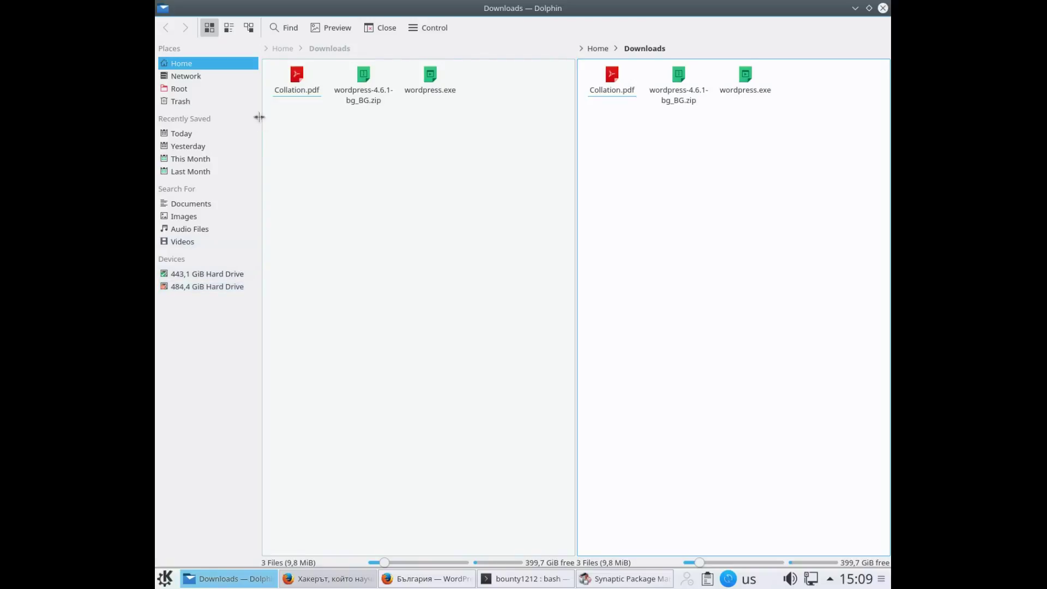
# Browse the right pane to /var/www/html, then reactivate the left Downloads pane
pyautogui.click(185, 89)
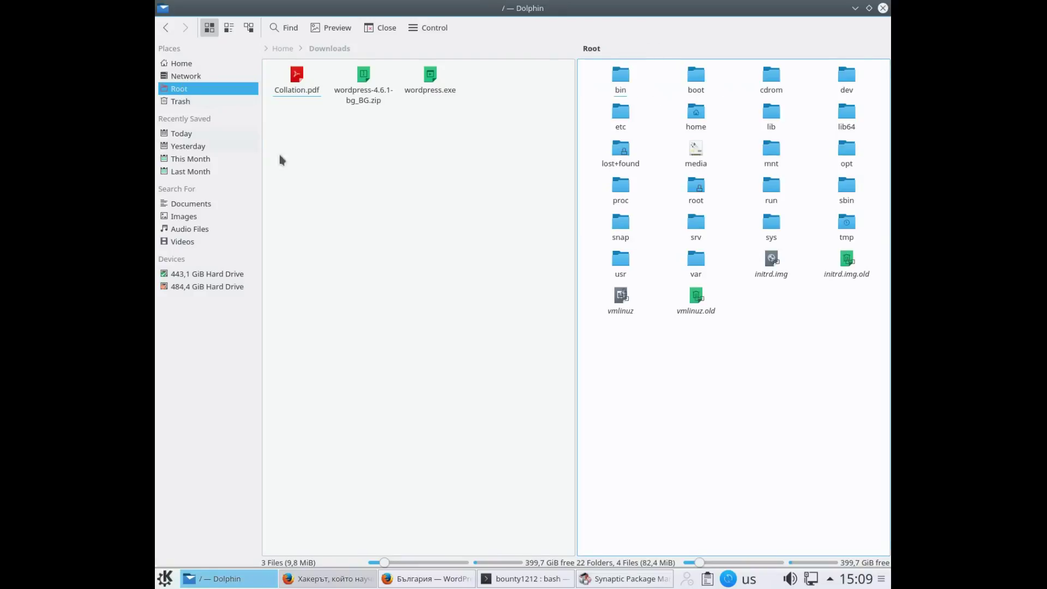
pyautogui.click(693, 276)
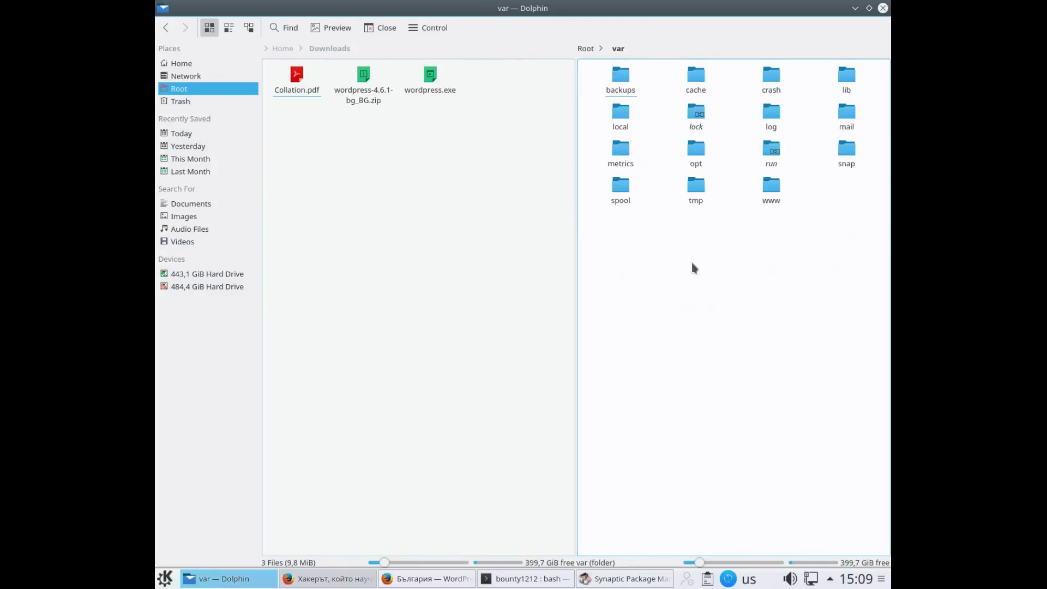
pyautogui.click(772, 187)
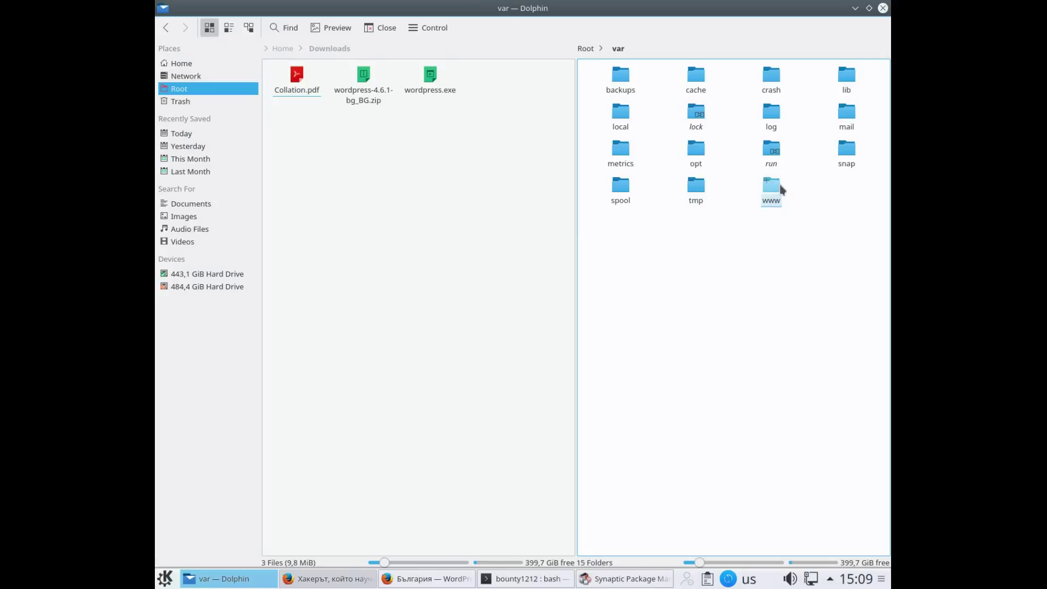
pyautogui.click(772, 185)
pyautogui.doubleClick(774, 188)
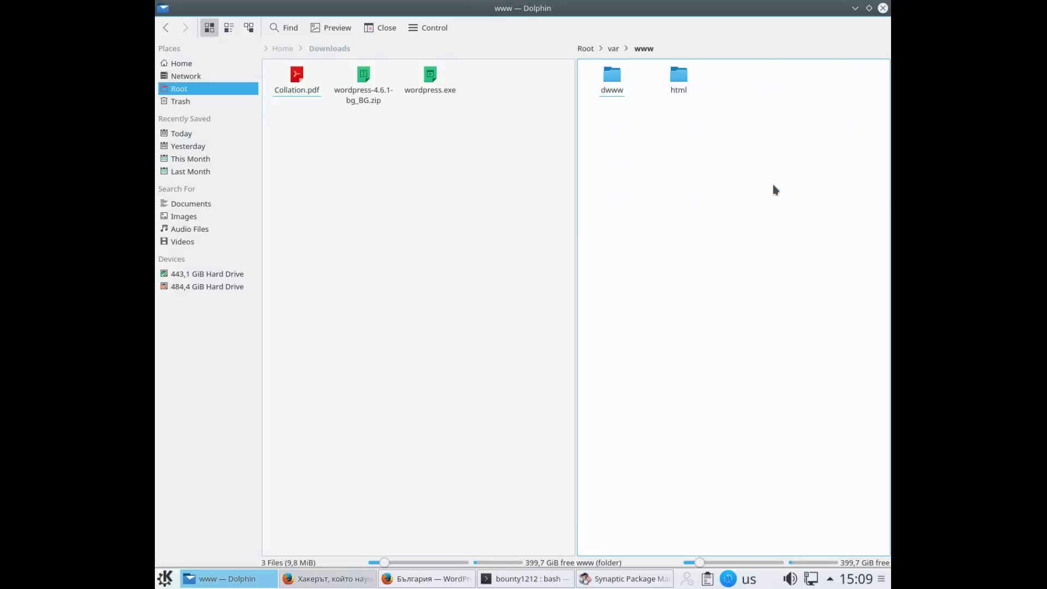
pyautogui.click(683, 83)
pyautogui.doubleClick(681, 83)
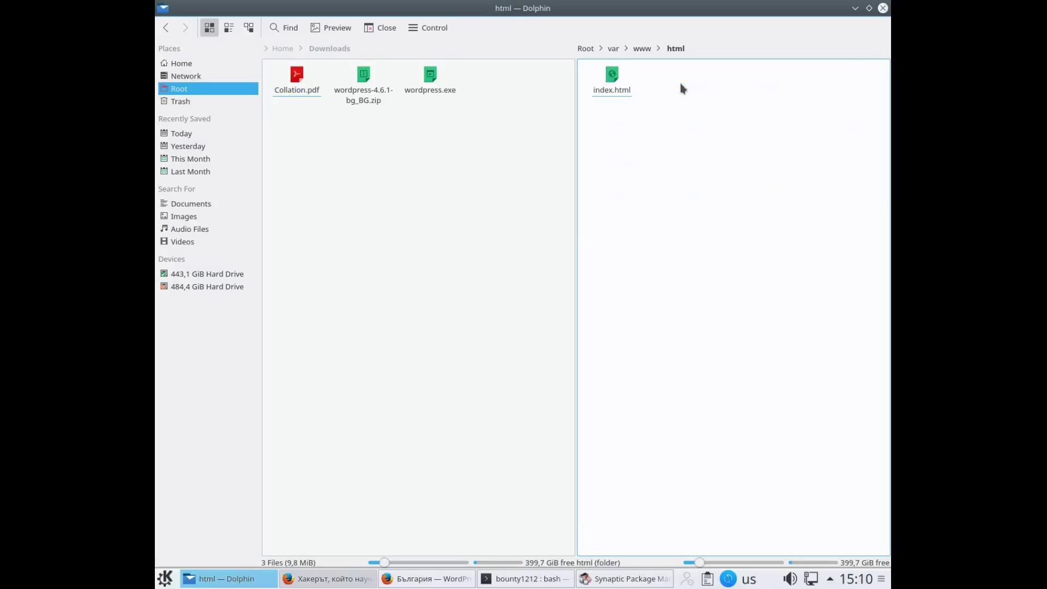
pyautogui.click(411, 146)
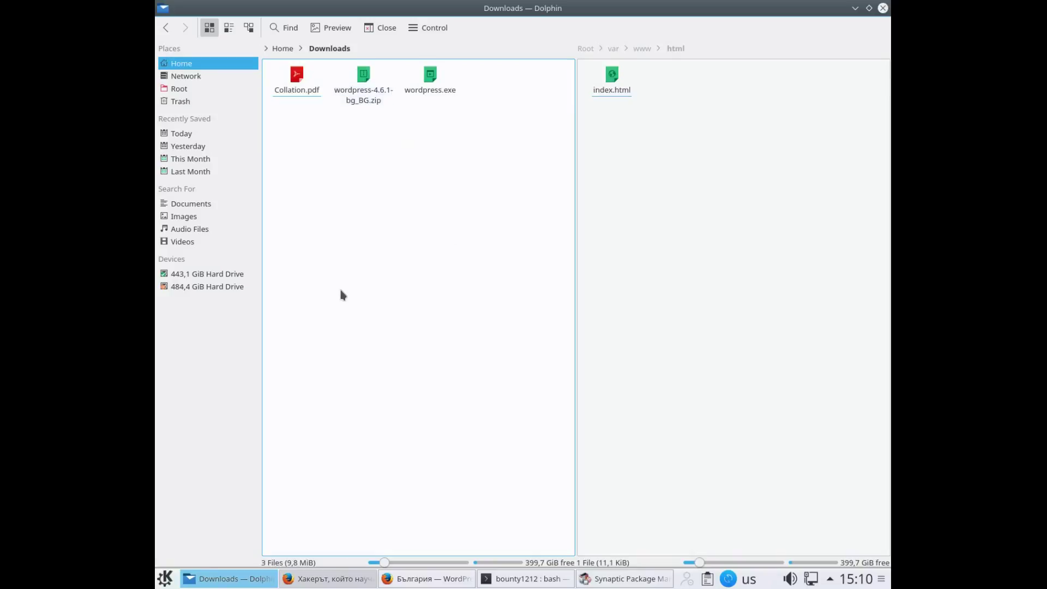
# Extract wordpress-4.6.1-bg_BG.zip here into Downloads, then activate the html pane
pyautogui.click(373, 92)
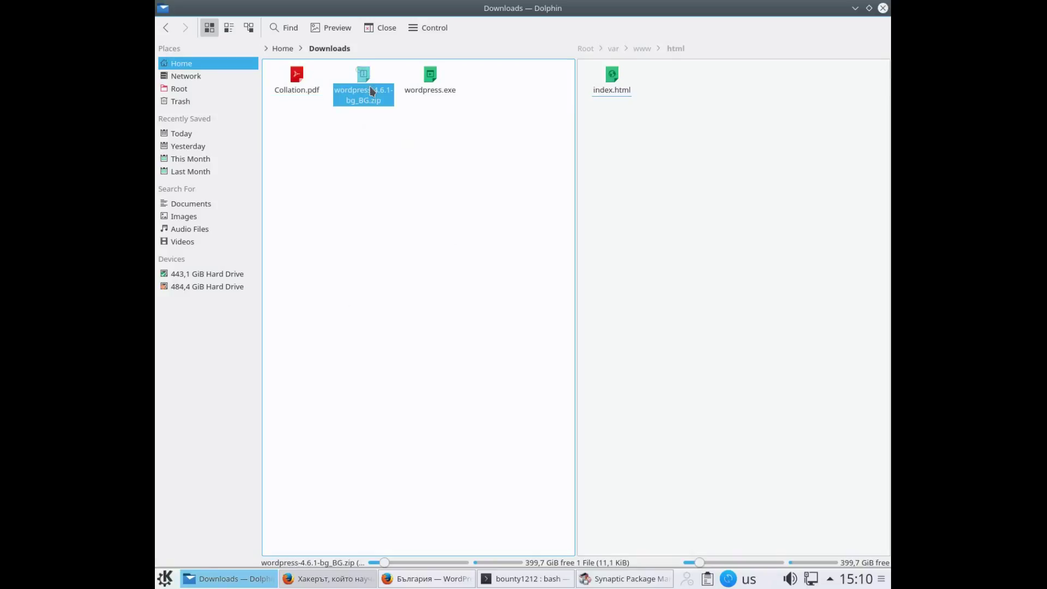
pyautogui.rightClick(372, 89)
pyautogui.moveTo(420, 271)
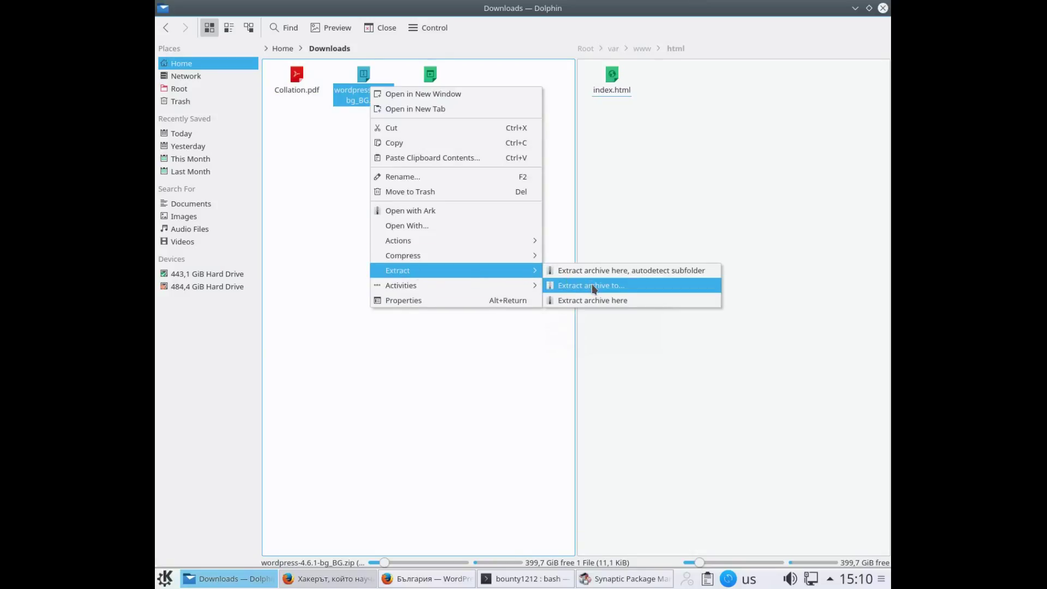
pyautogui.click(615, 287)
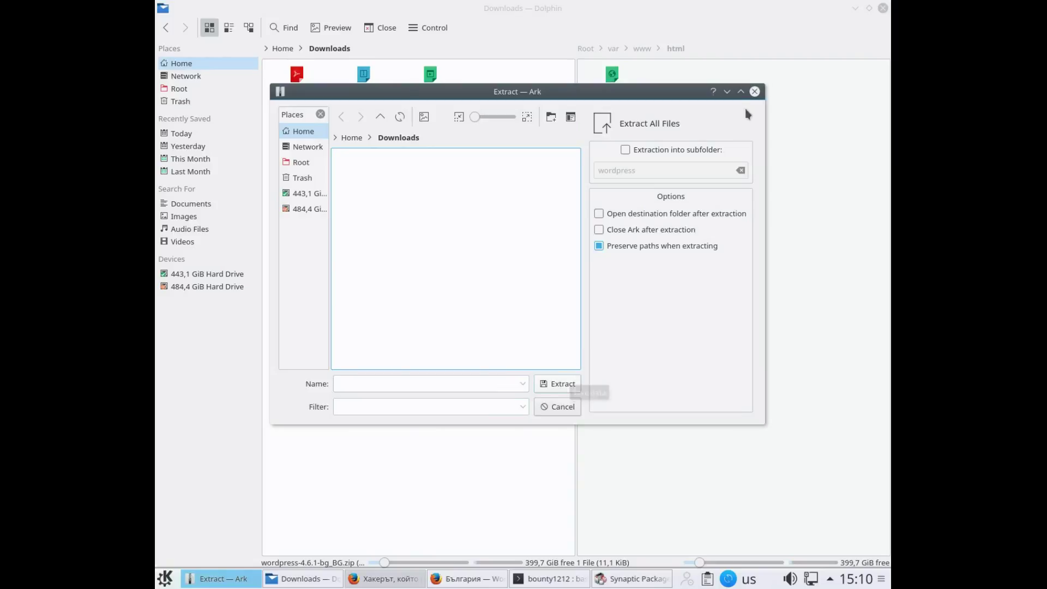
pyautogui.click(755, 91)
pyautogui.rightClick(346, 99)
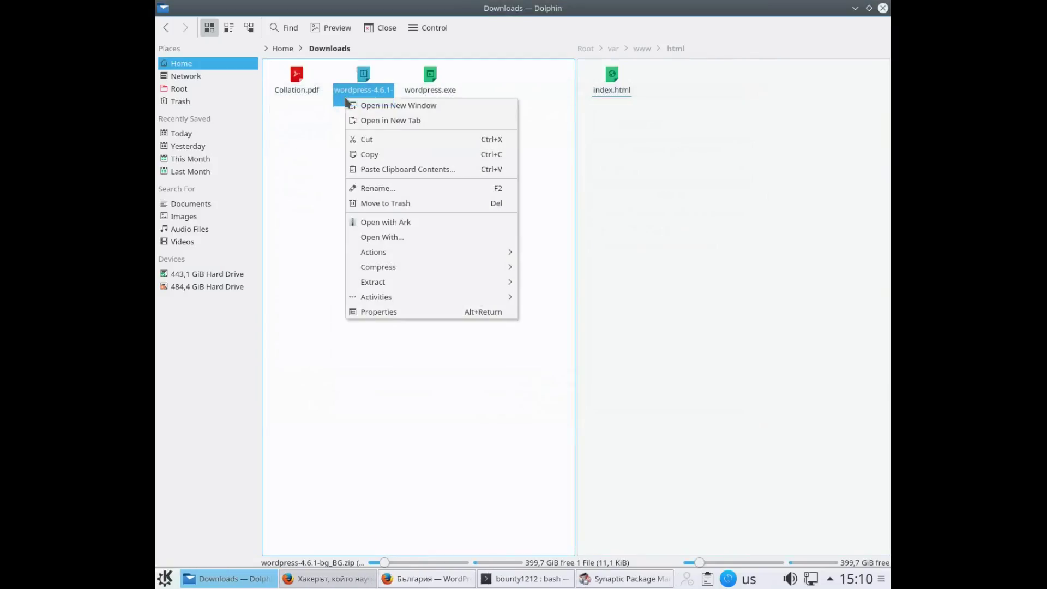
pyautogui.moveTo(365, 281)
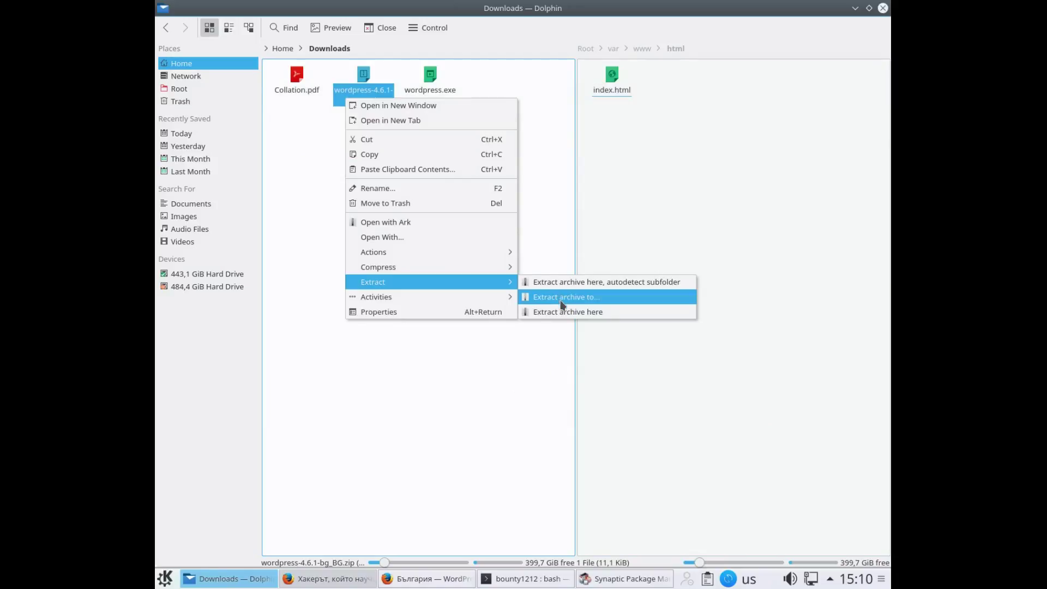
pyautogui.click(593, 317)
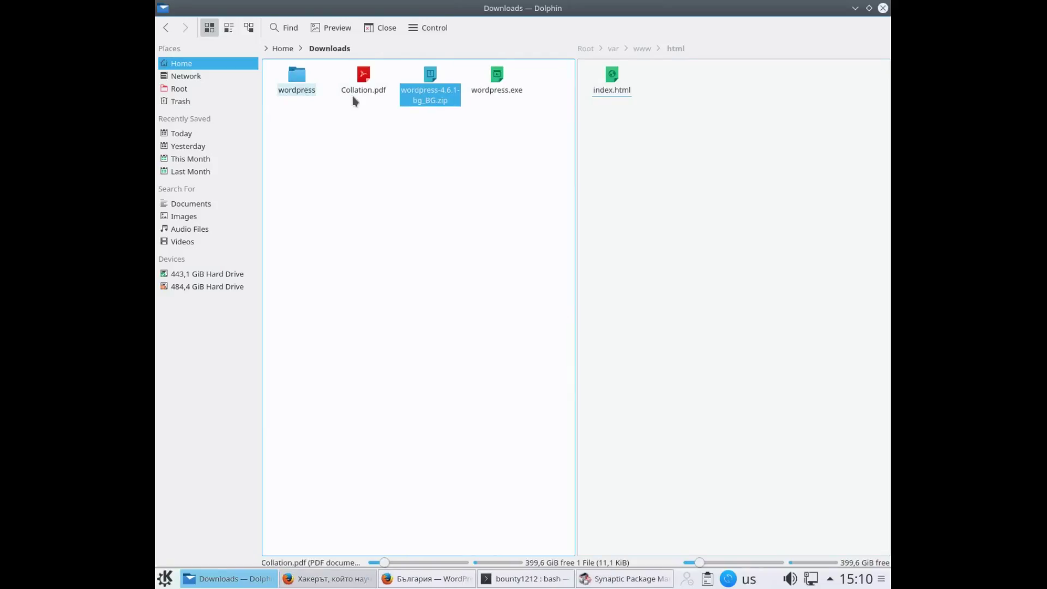
pyautogui.click(653, 102)
# Make a new folder named wp1 next to index.html in /var/www/html and open it
pyautogui.rightClick(718, 172)
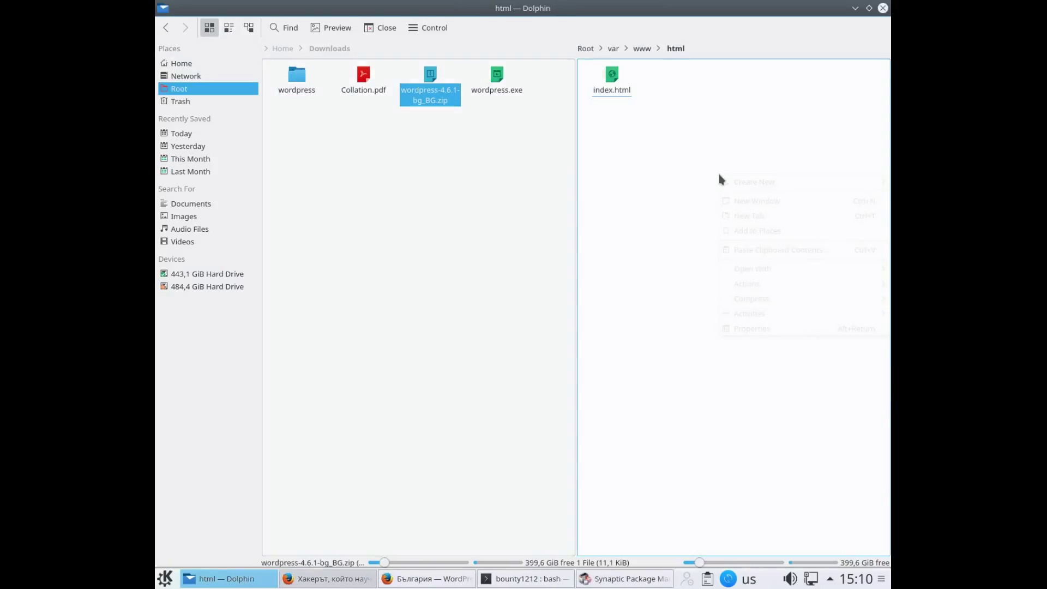
pyautogui.moveTo(763, 183)
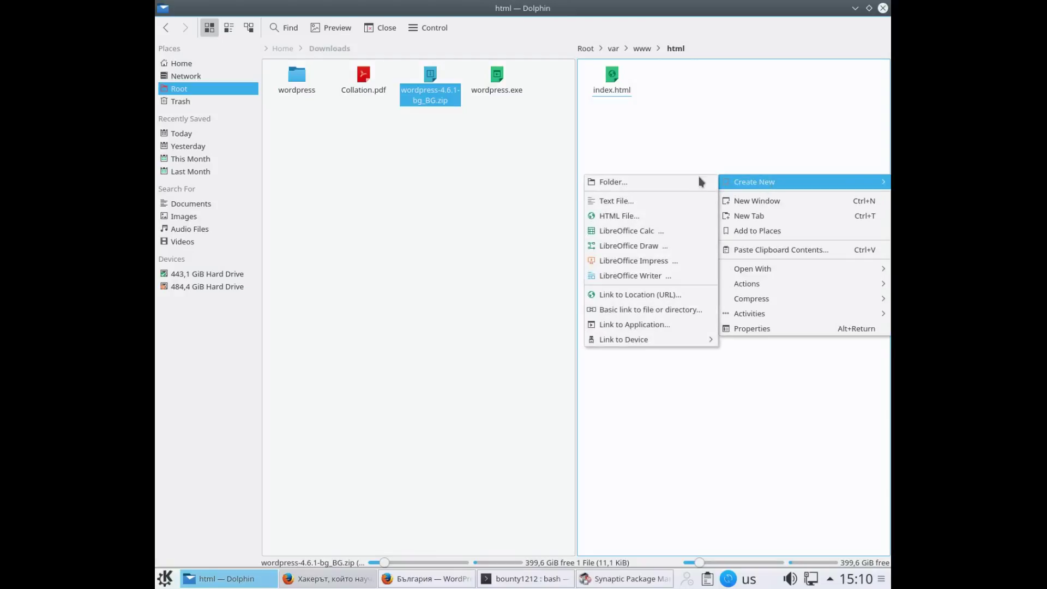
pyautogui.click(680, 182)
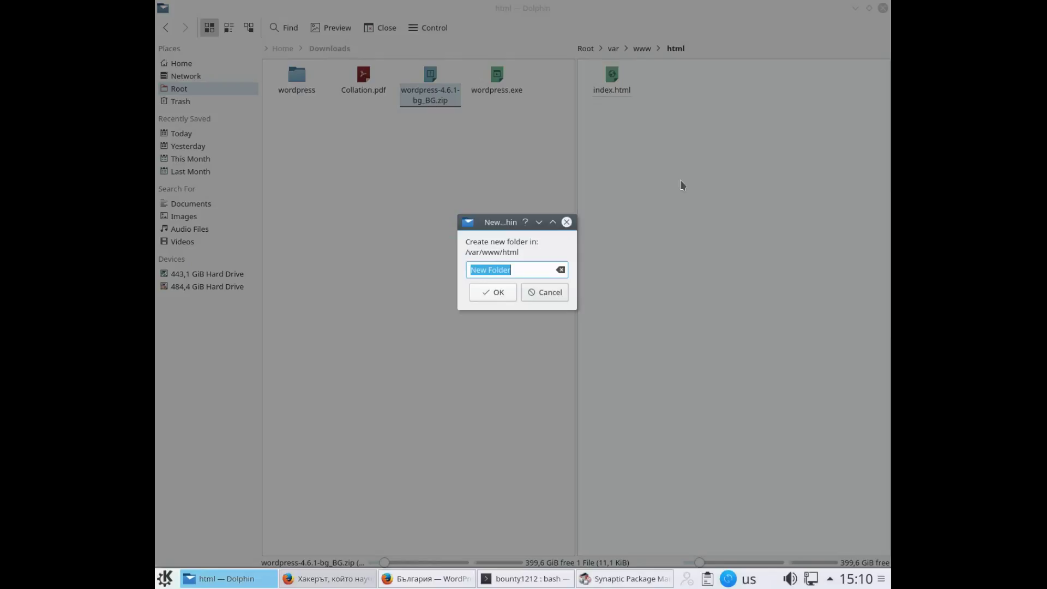
pyautogui.write('wp1')
pyautogui.click(506, 294)
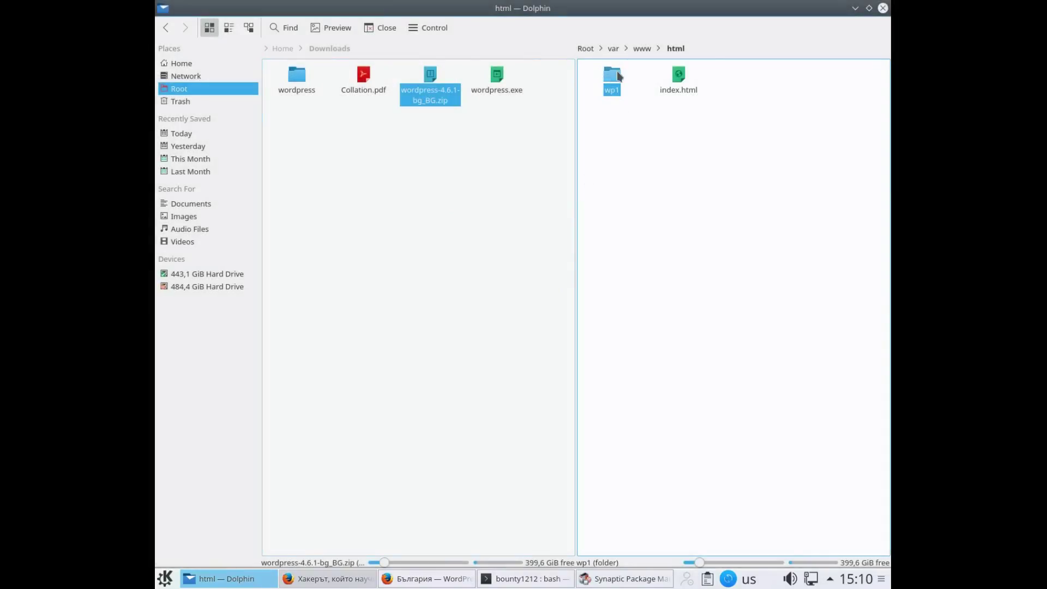
pyautogui.click(619, 76)
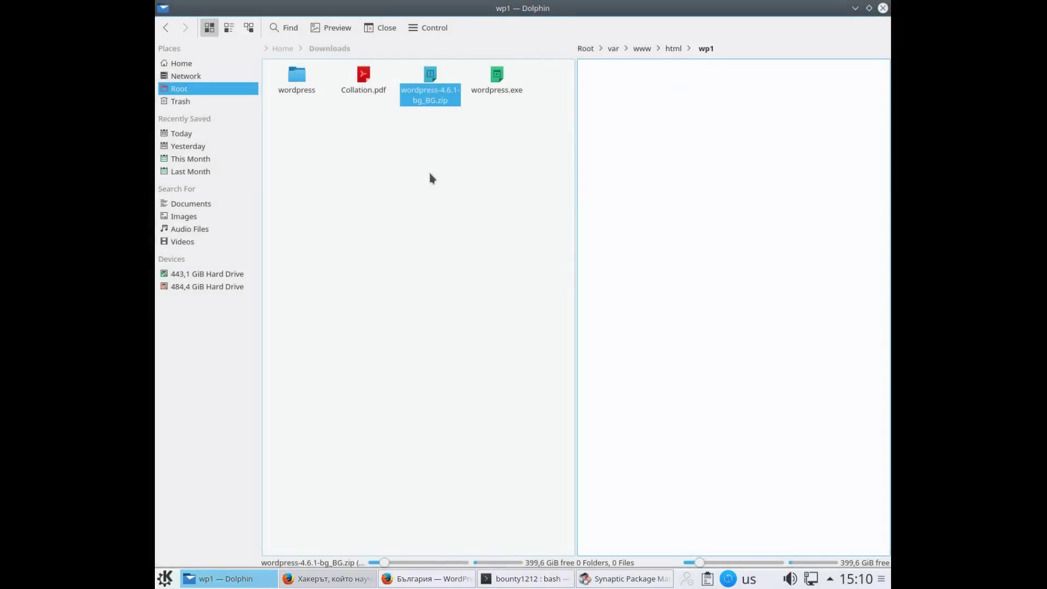
# Open Downloads/wordpress, select all its files and folders, and copy them
pyautogui.click(404, 204)
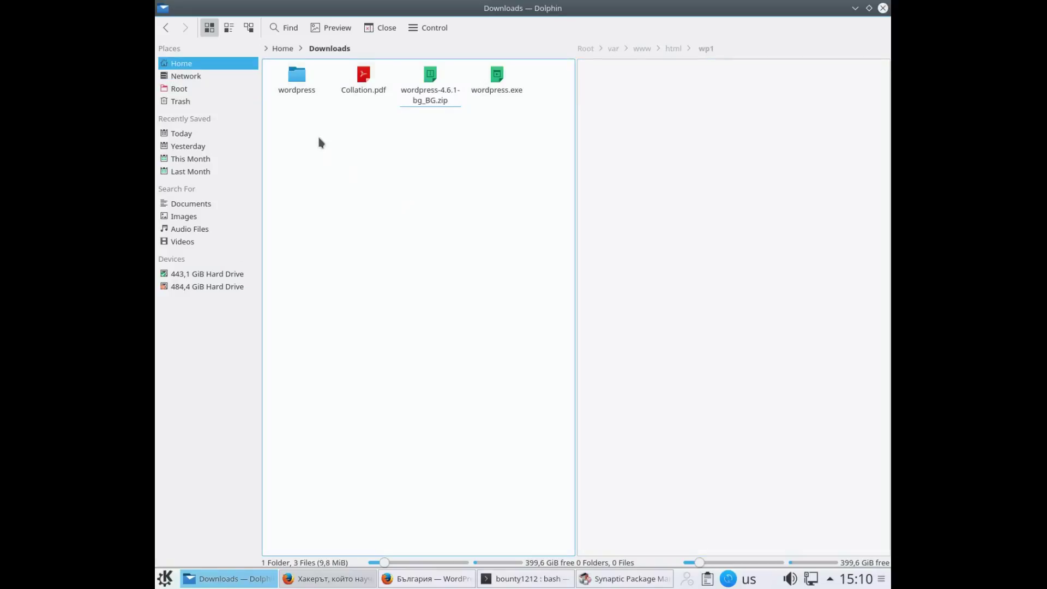
pyautogui.click(297, 79)
pyautogui.press('F2')
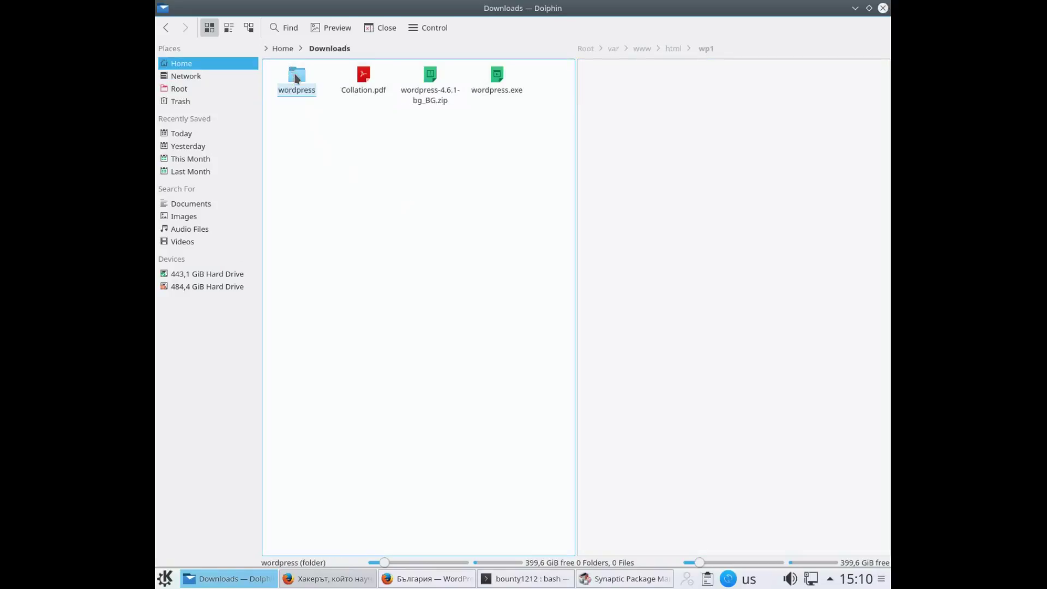
pyautogui.doubleClick(312, 79)
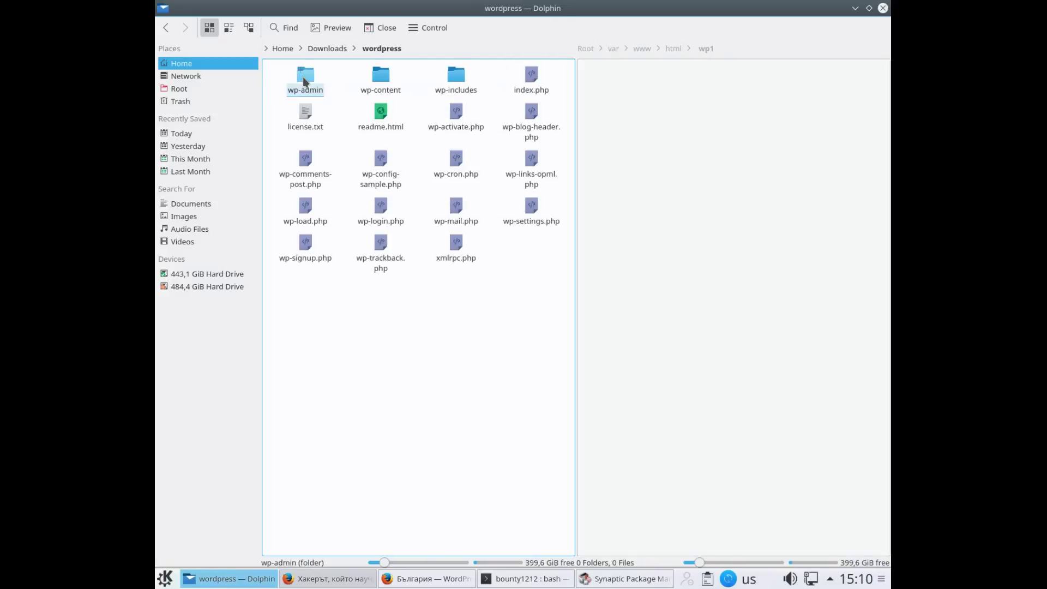
pyautogui.moveTo(272, 69); pyautogui.dragTo(562, 302)
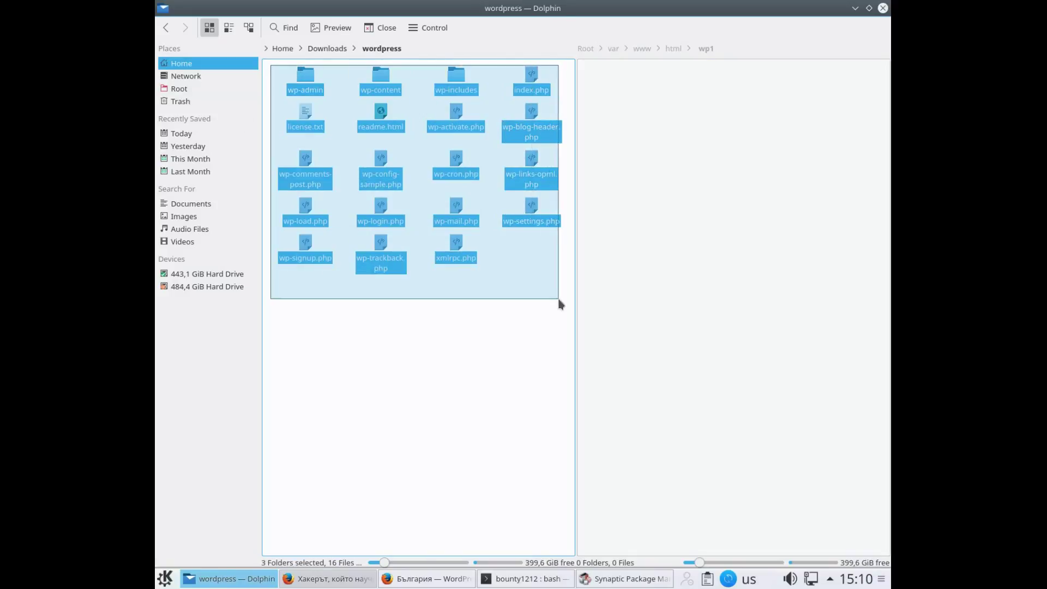
pyautogui.rightClick(372, 178)
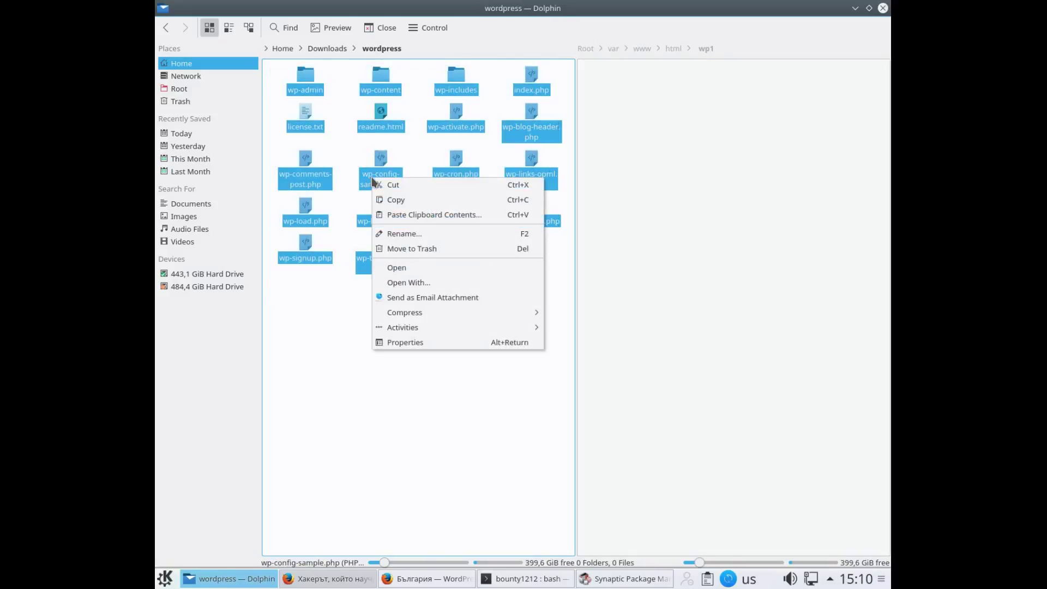
pyautogui.click(396, 200)
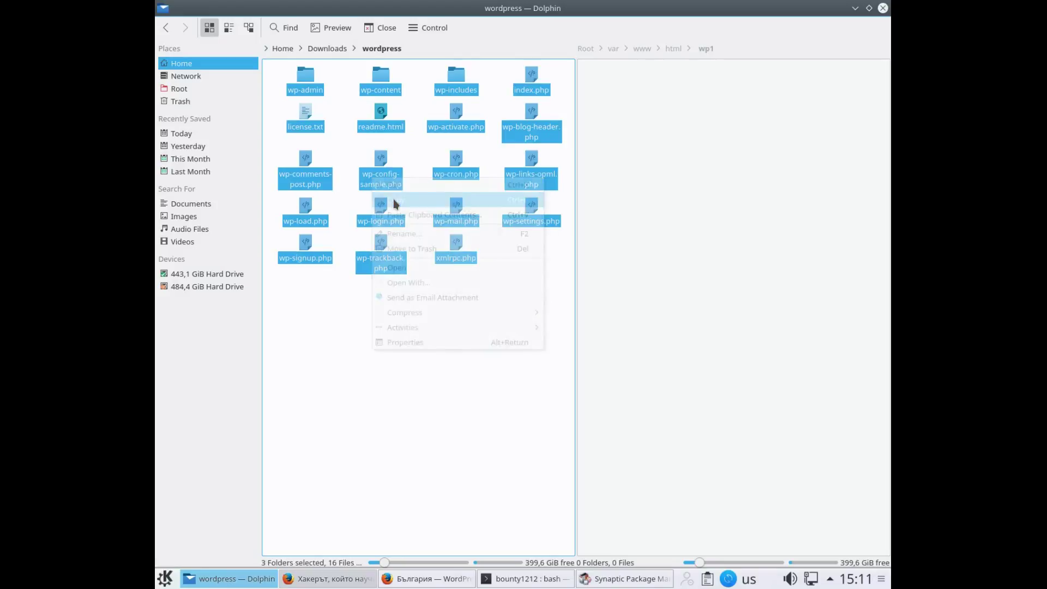
# Paste the 19 WordPress items into wp1, then return Dolphin to the Home folder
pyautogui.click(651, 236)
pyautogui.rightClick(655, 236)
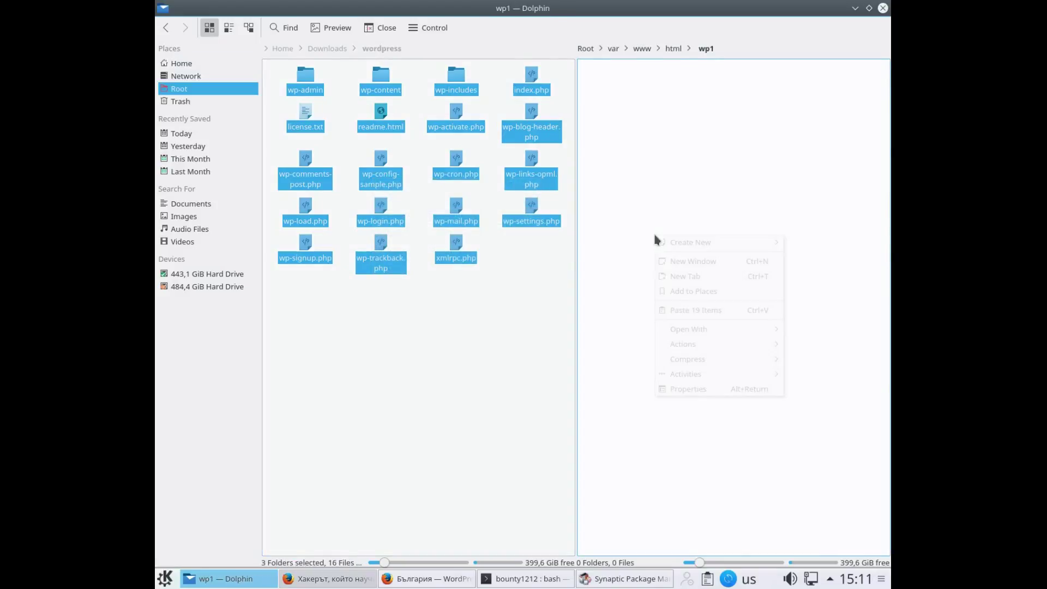
pyautogui.click(705, 312)
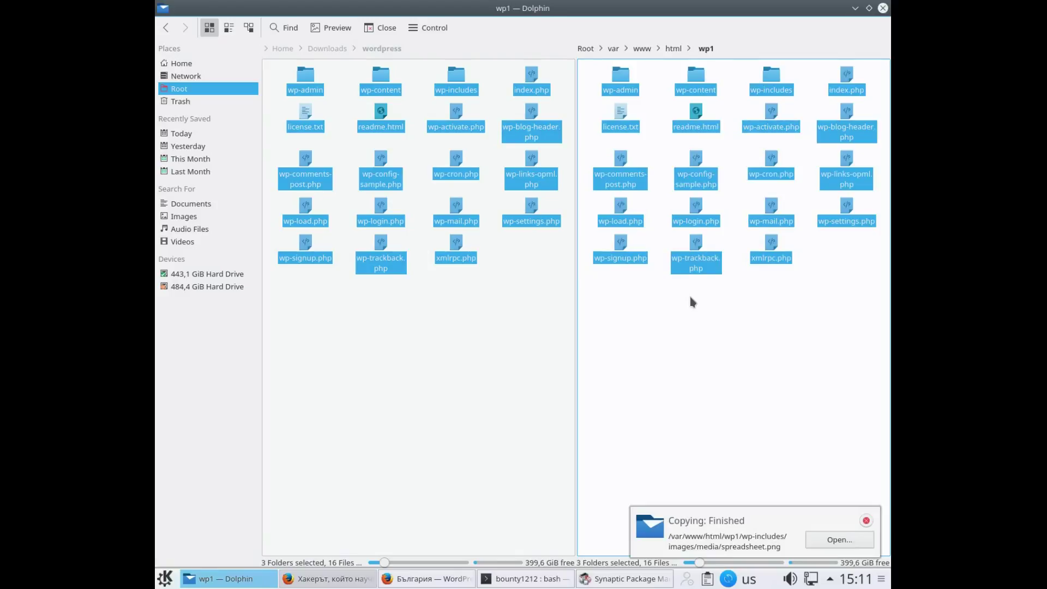
pyautogui.click(701, 355)
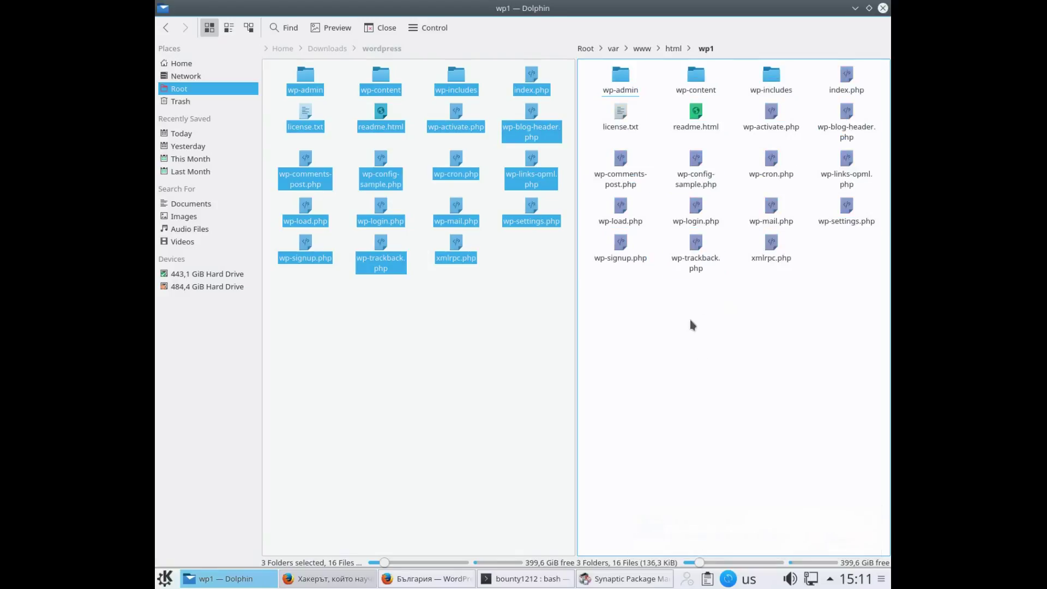
pyautogui.click(534, 351)
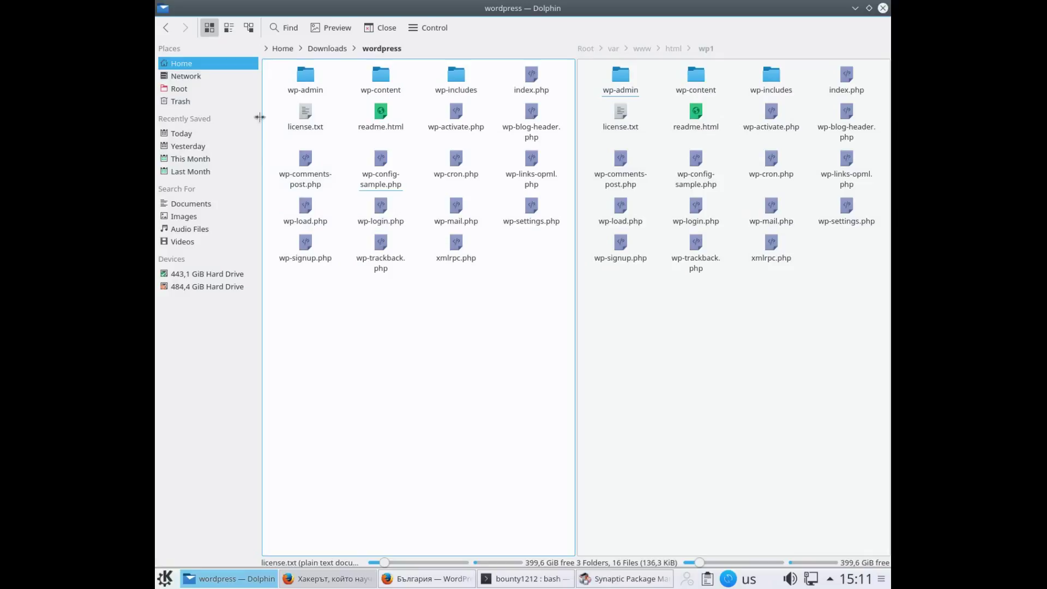
pyautogui.click(190, 65)
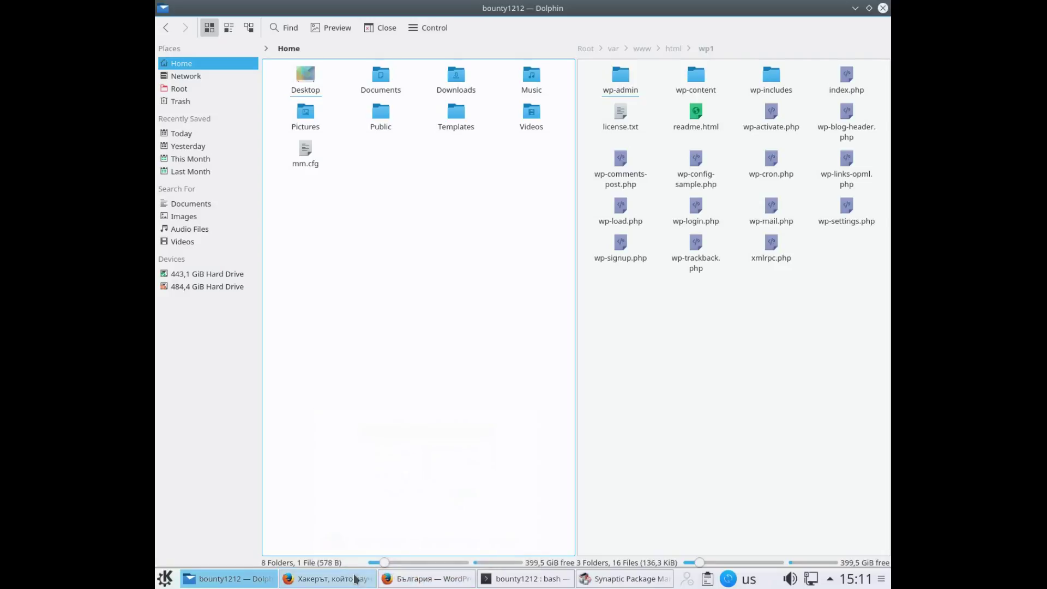
pyautogui.click(406, 582)
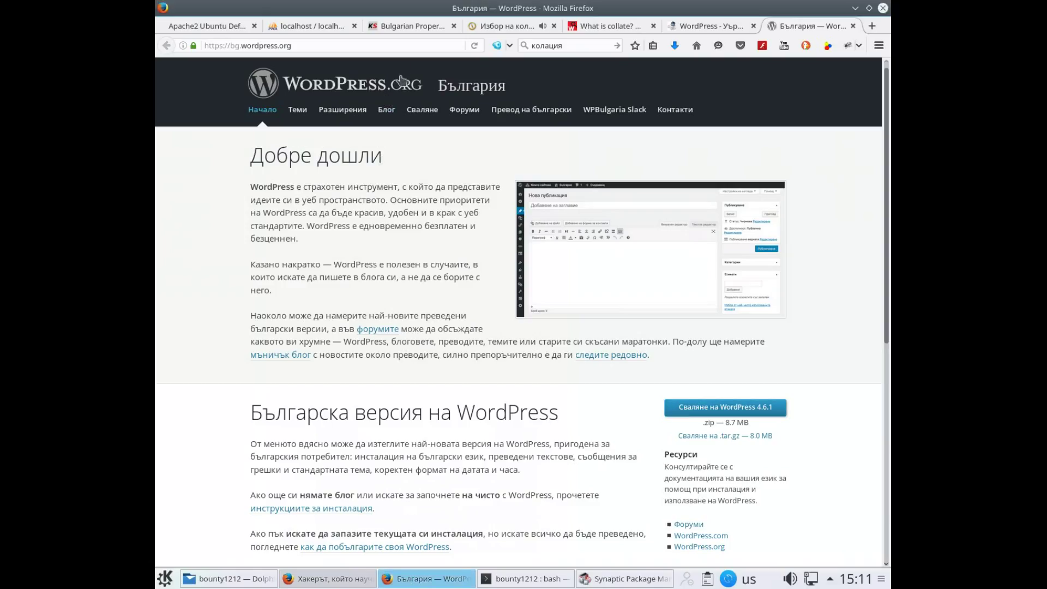
pyautogui.click(668, 29)
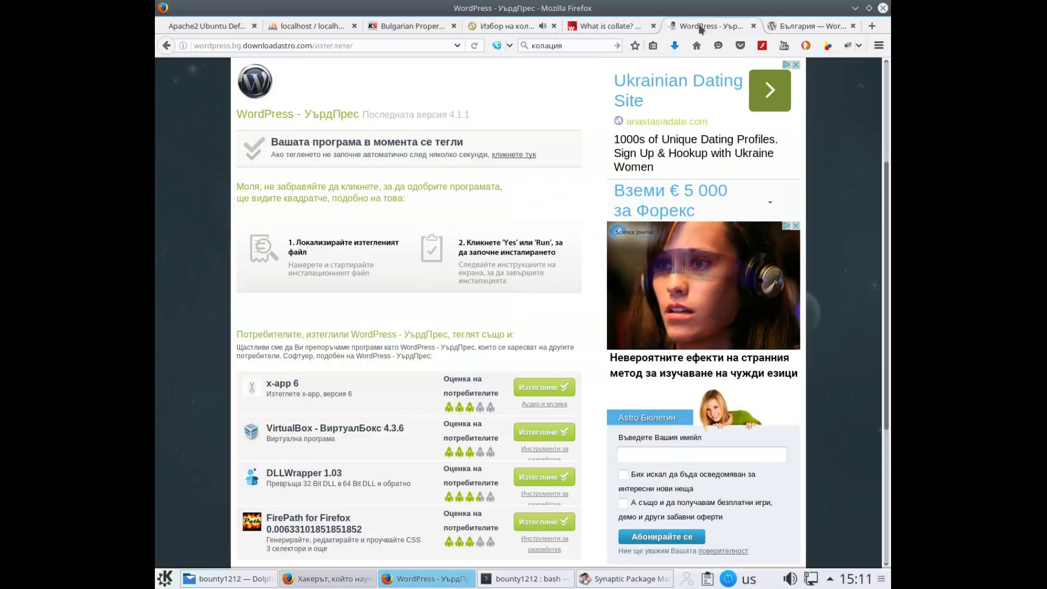
pyautogui.click(754, 26)
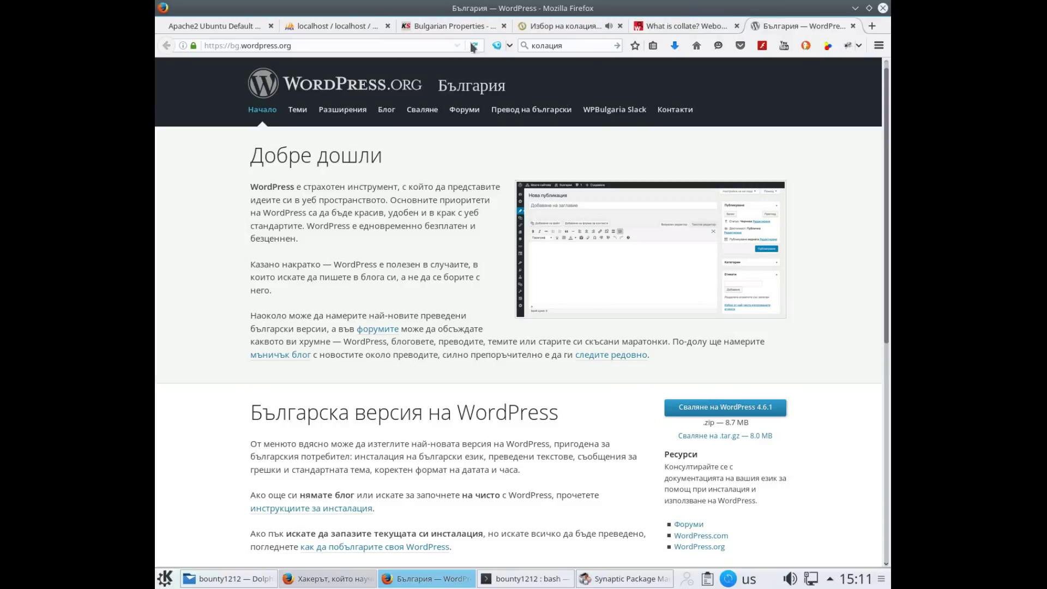
pyautogui.click(332, 27)
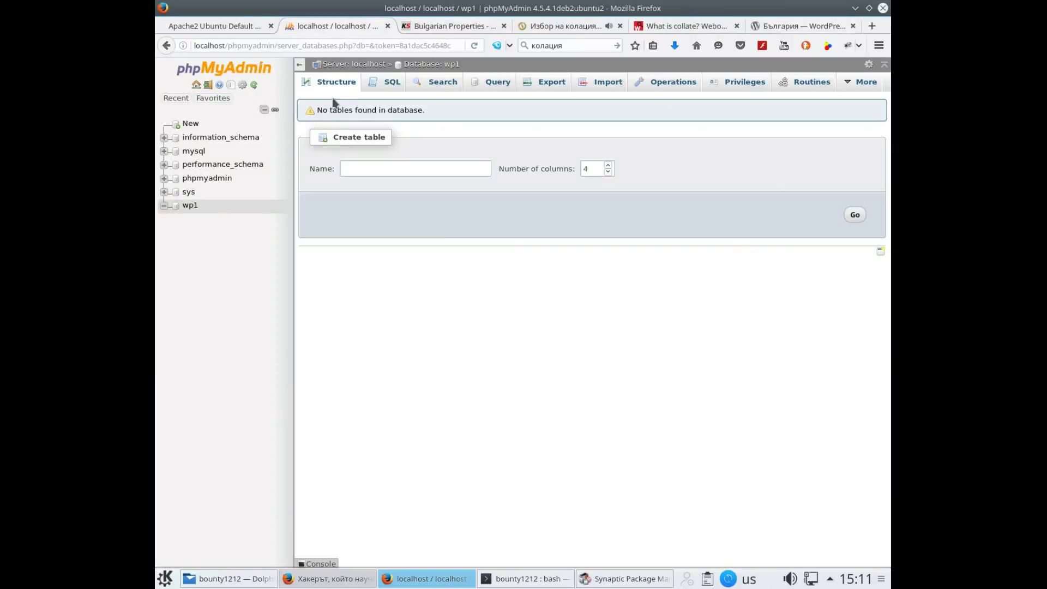
pyautogui.click(337, 65)
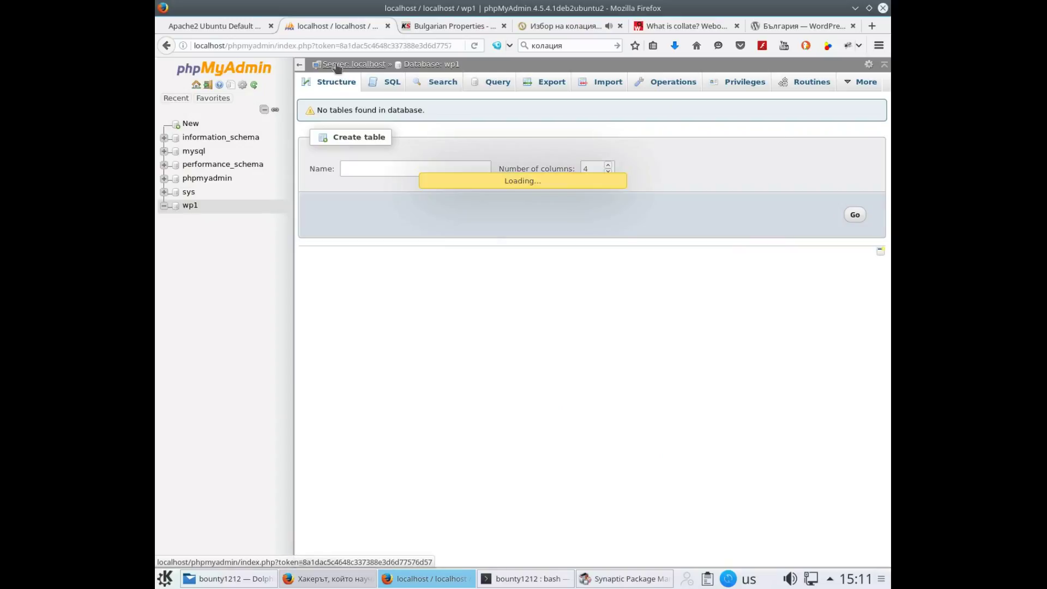
pyautogui.click(189, 210)
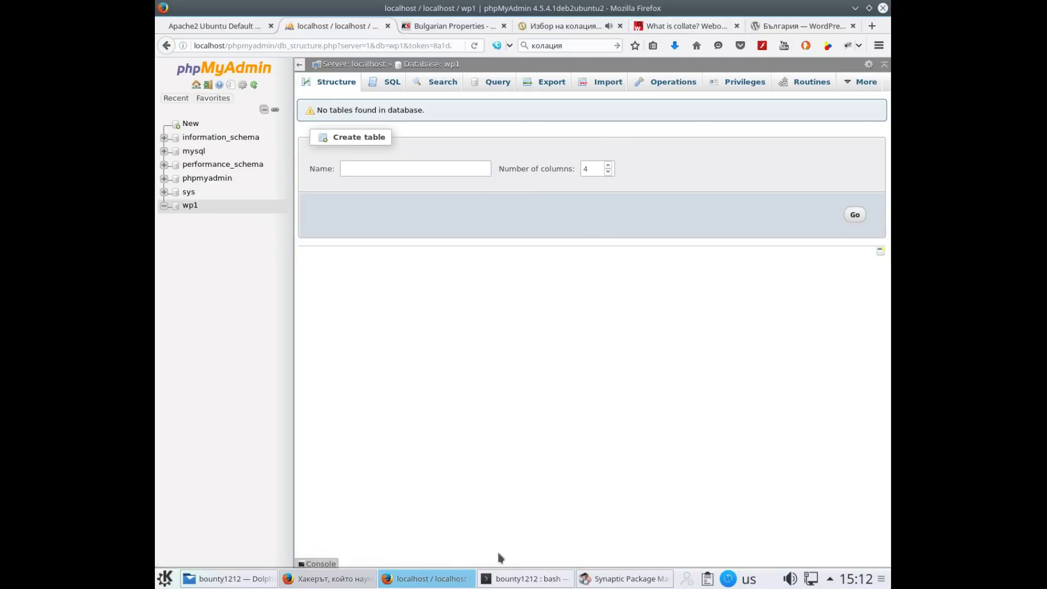
pyautogui.moveTo(594, 582)
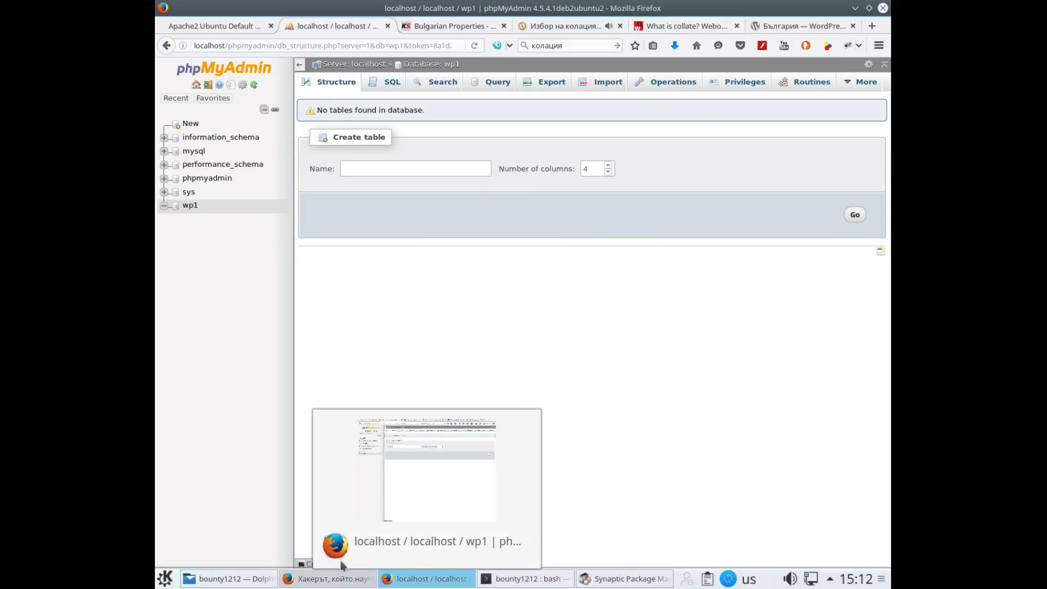
pyautogui.click(415, 581)
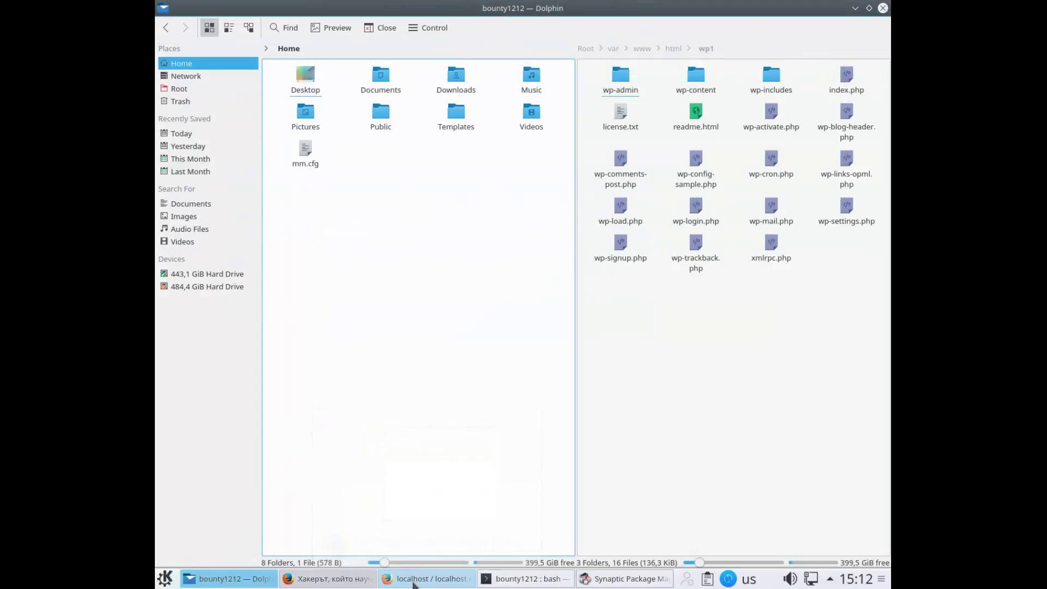
pyautogui.click(413, 582)
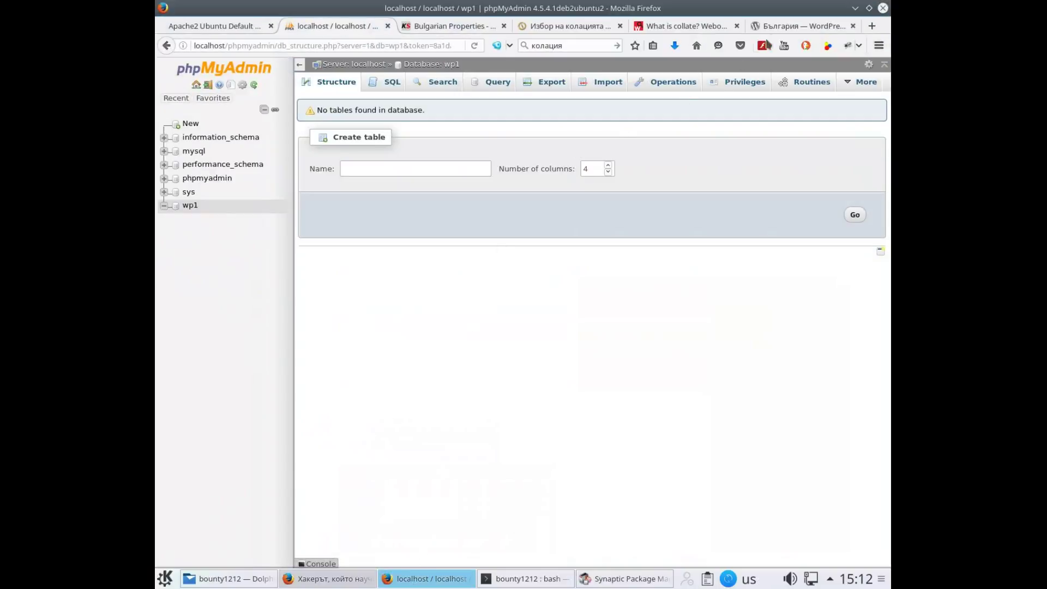
# Search 'hongkiat' in a new tab and open the 'How to Update WordPress…' article
pyautogui.click(874, 26)
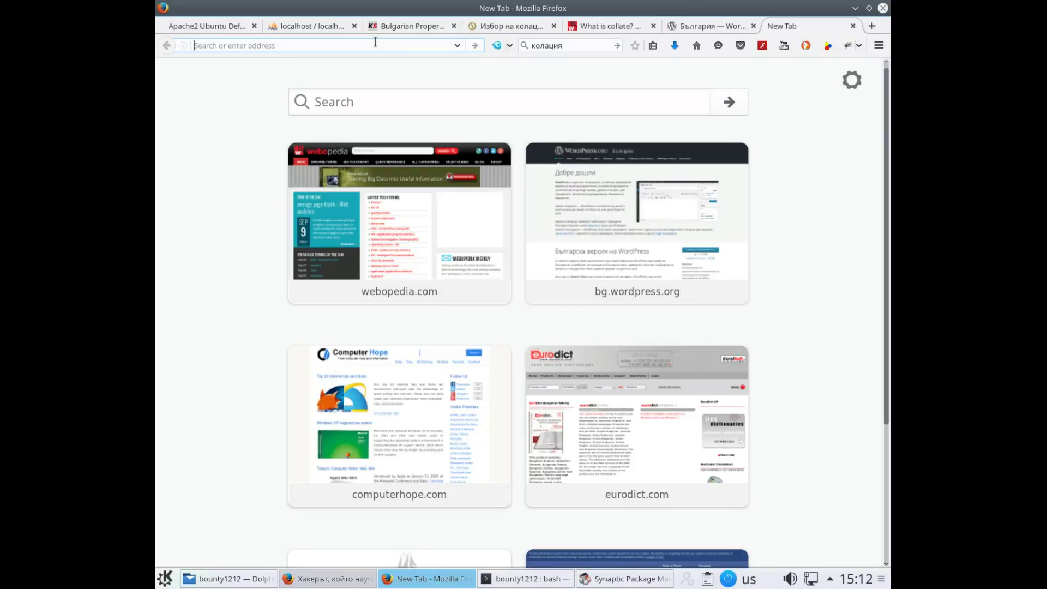
pyautogui.write('h')
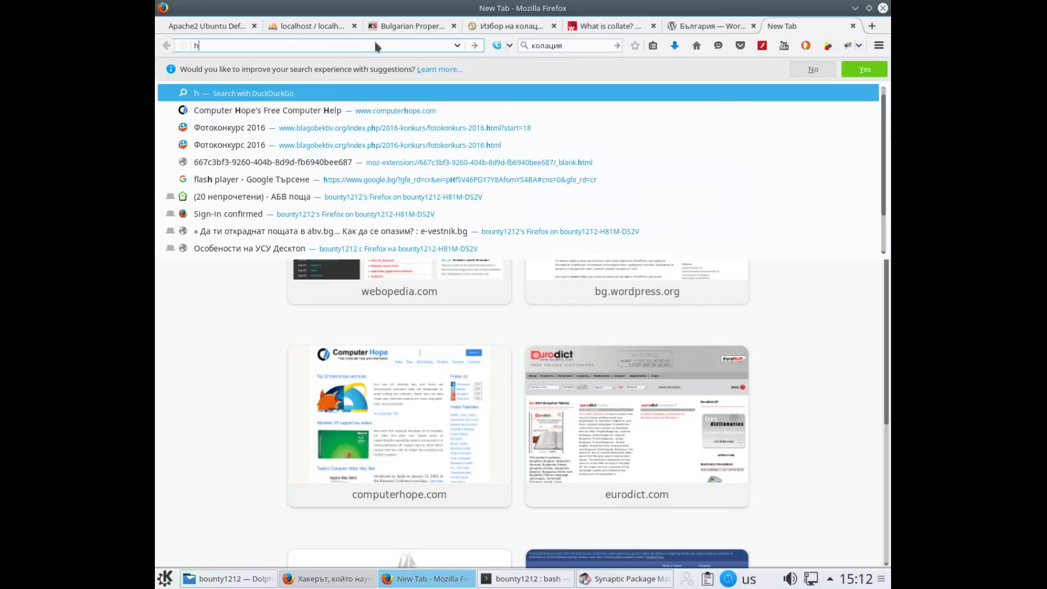
pyautogui.write('onk')
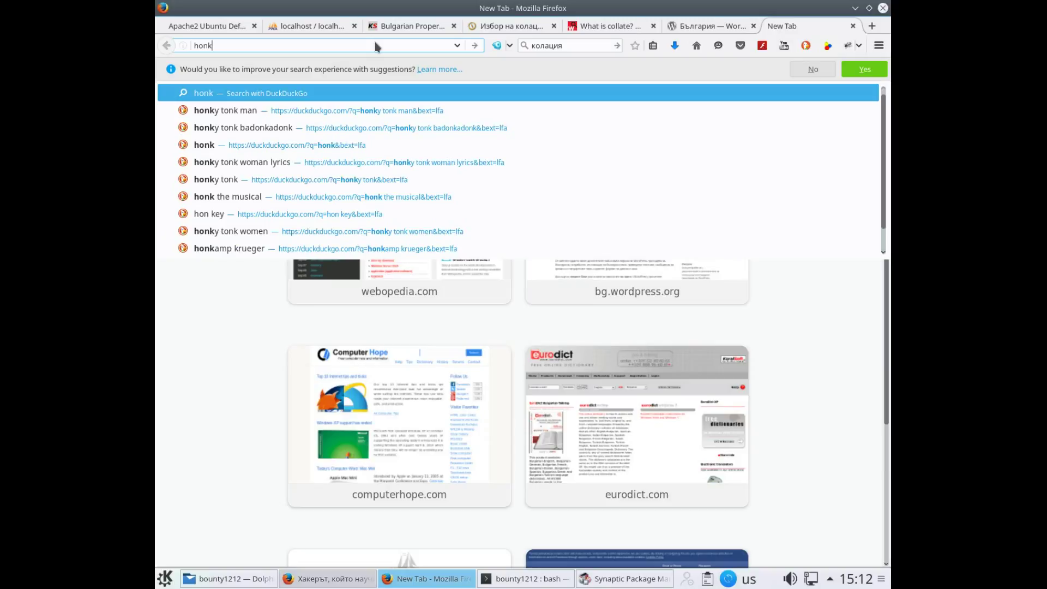
pyautogui.press('BackSpace')
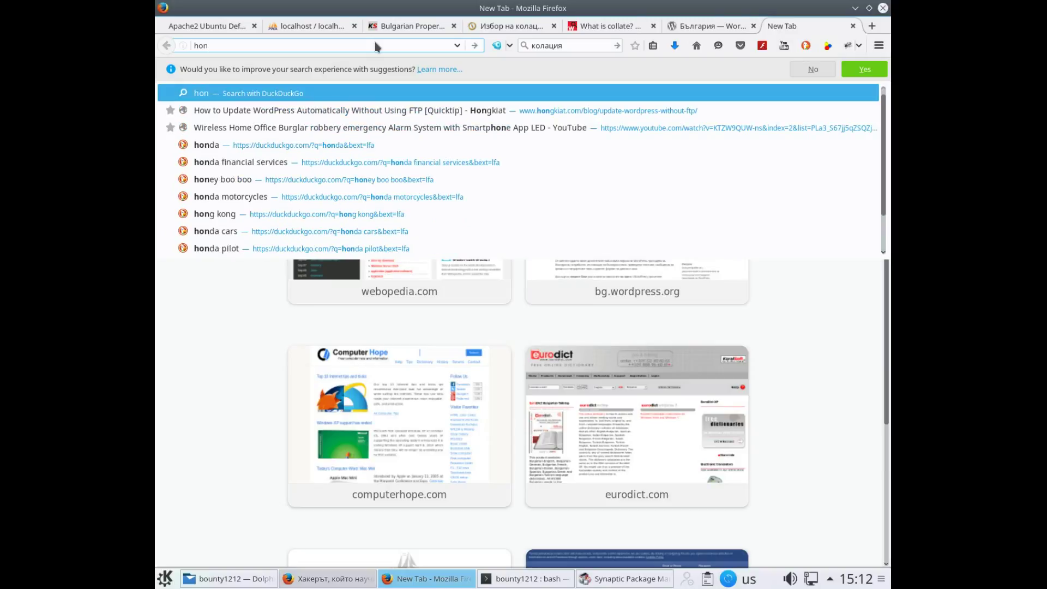
pyautogui.write('n')
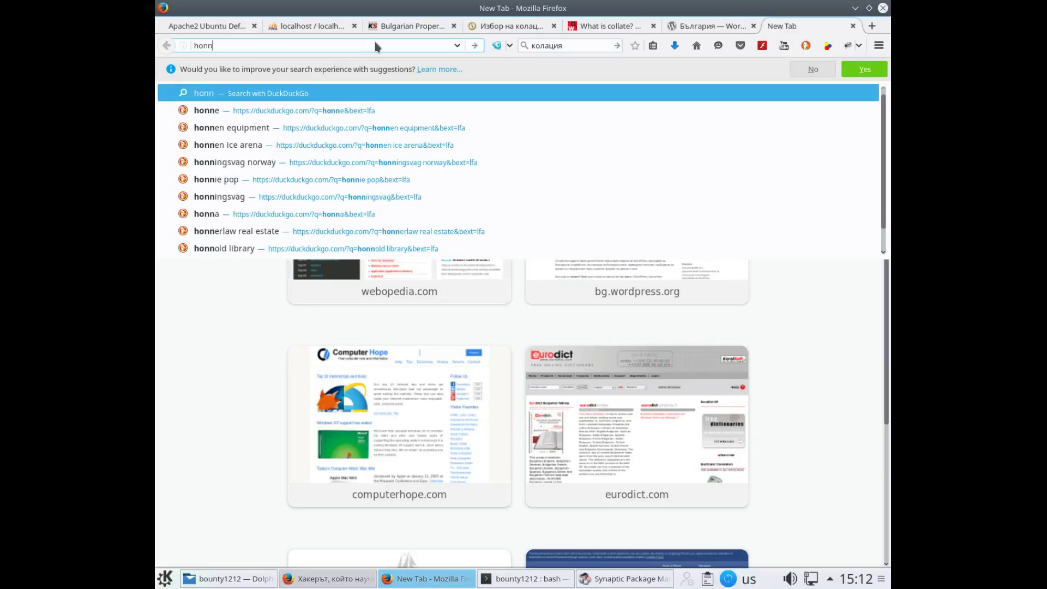
pyautogui.press('BackSpace')
pyautogui.write('g')
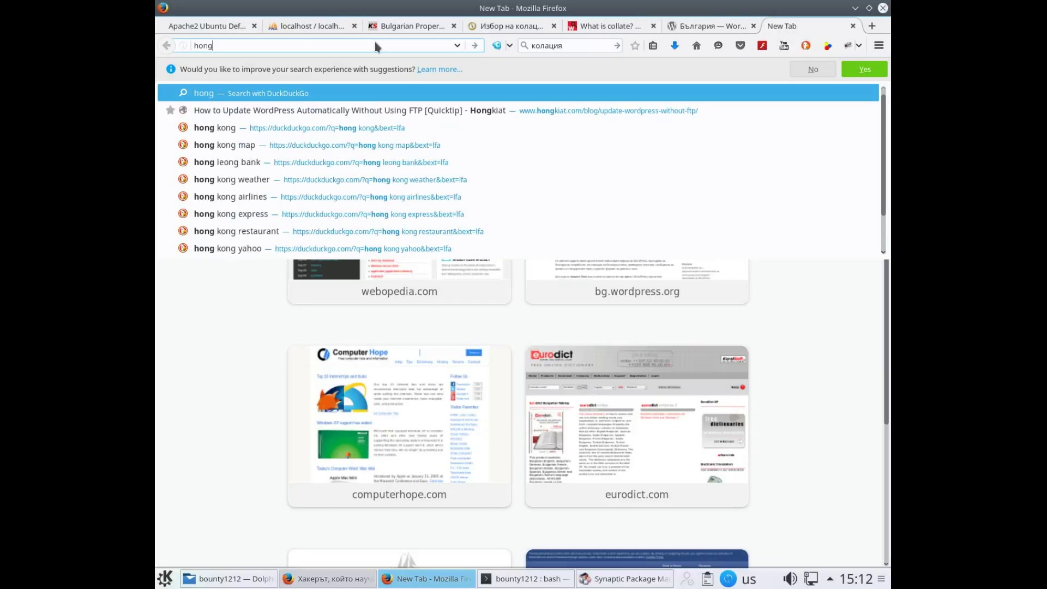
pyautogui.write('kiat')
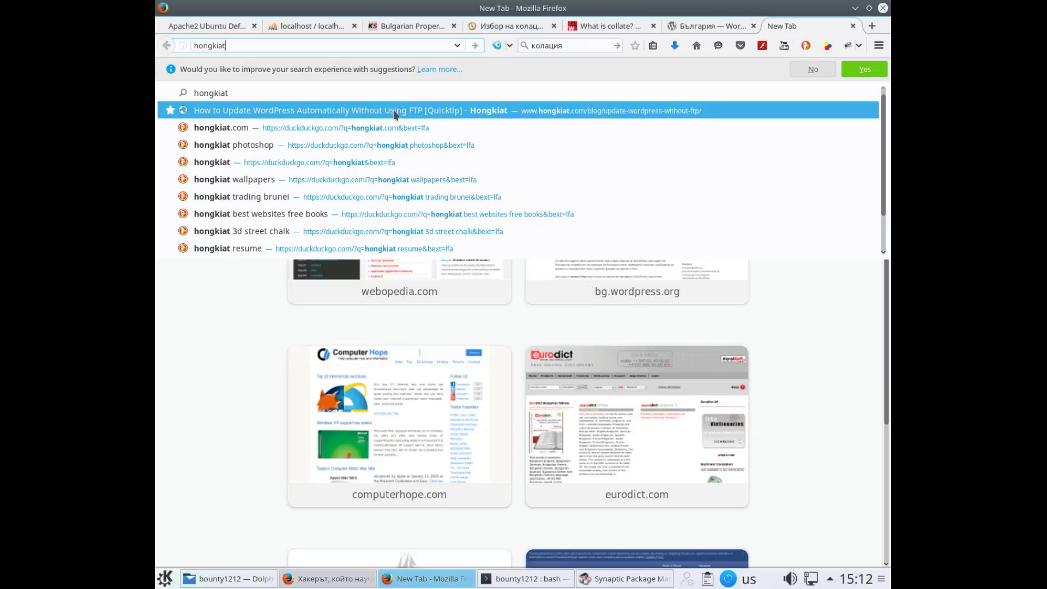
pyautogui.click(446, 113)
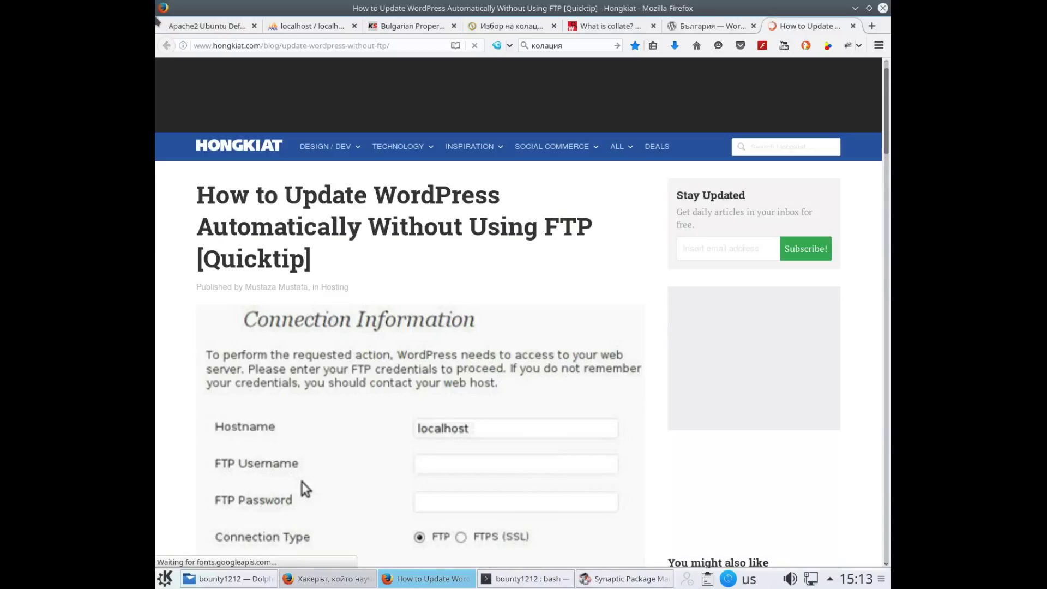
# Scroll the Hongkiat article to the define('FS_METHOD','direct'); code for wp-config.php
pyautogui.scroll(-3, 563, 296)
pyautogui.scroll(-2, 562, 296)
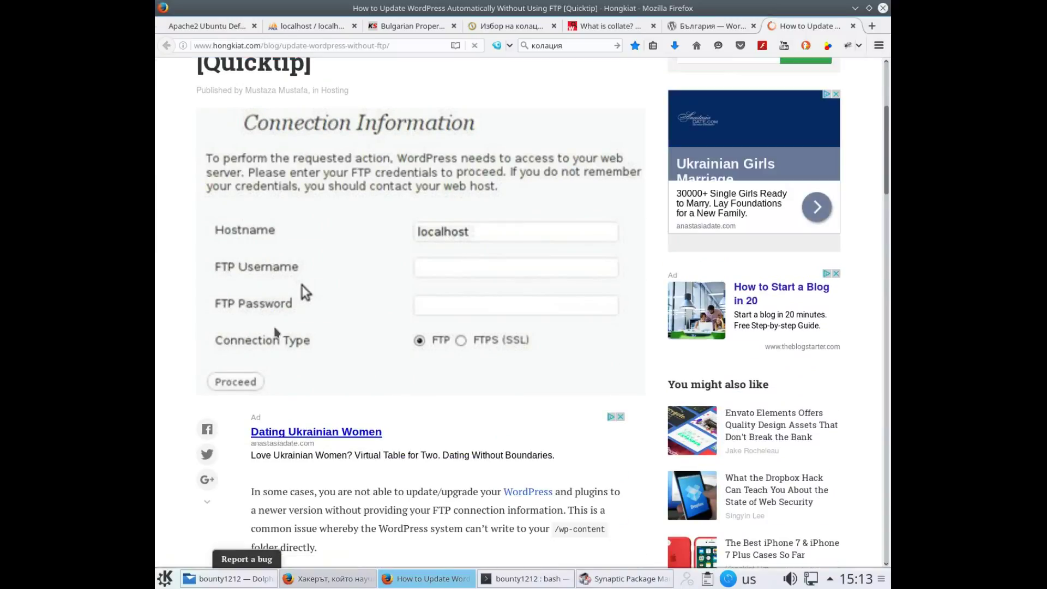
pyautogui.scroll(-3, 270, 324)
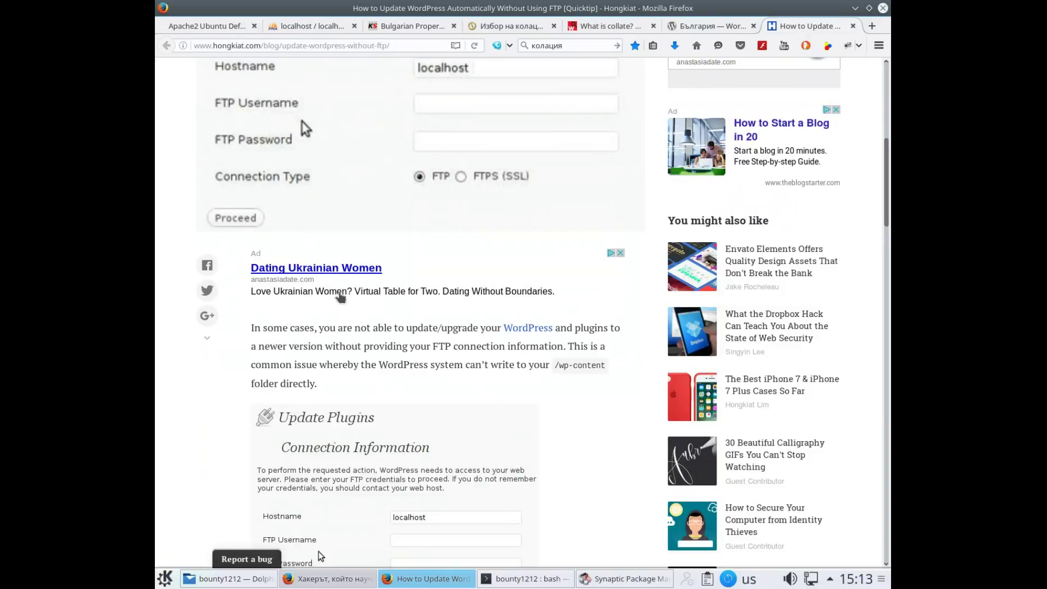
pyautogui.scroll(2, 365, 264)
pyautogui.scroll(4, 306, 213)
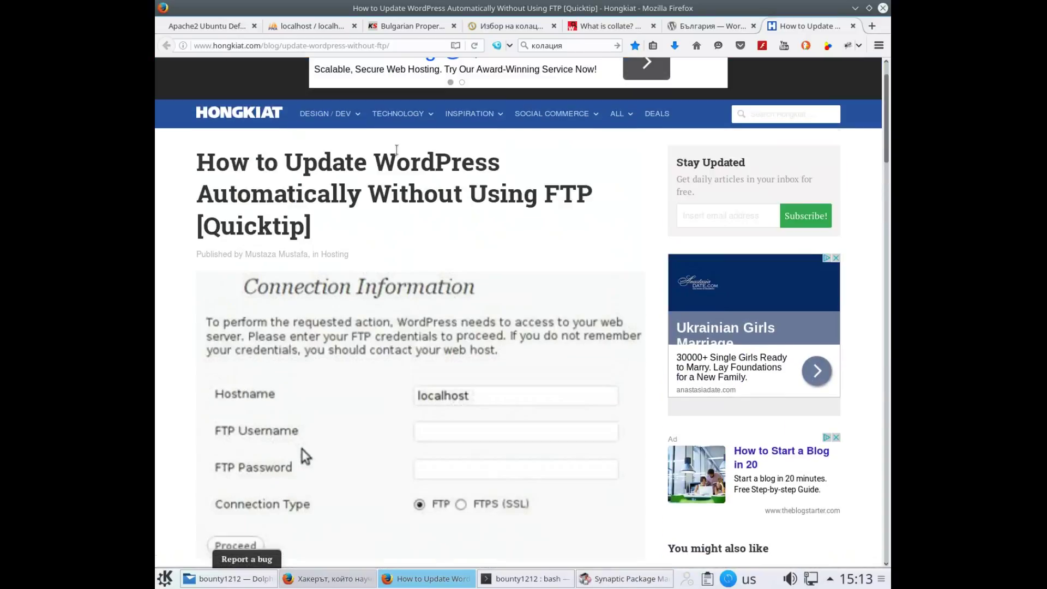
pyautogui.scroll(-8, 303, 225)
pyautogui.scroll(-8, 321, 425)
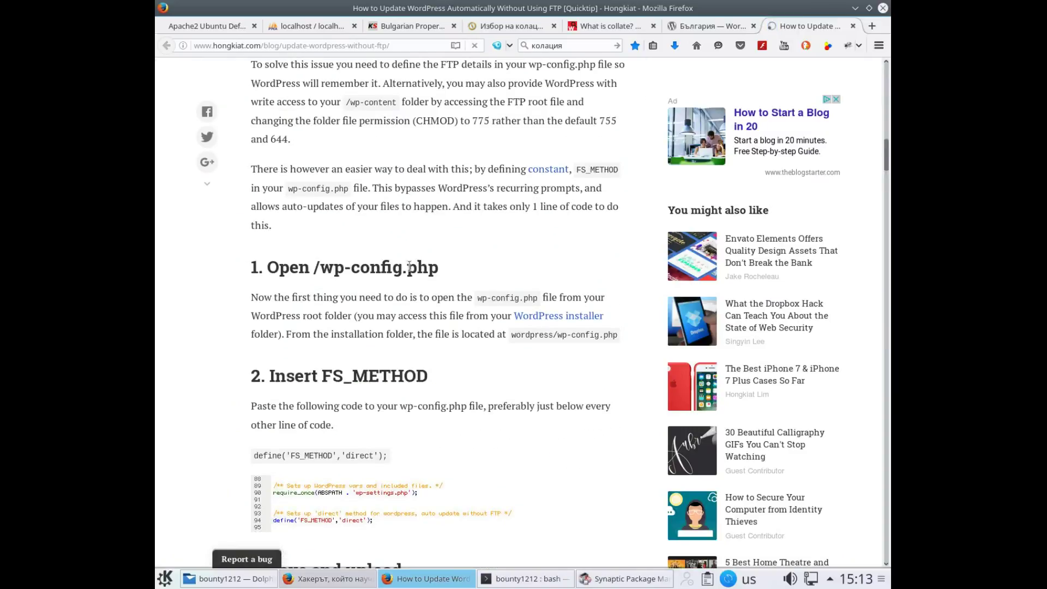
pyautogui.scroll(-2, 415, 262)
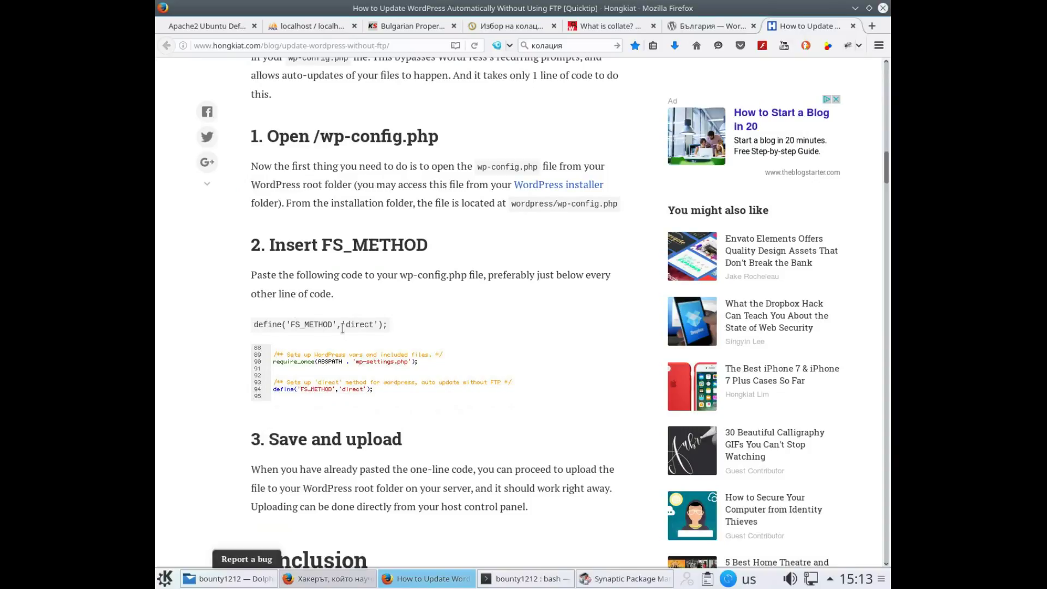
pyautogui.click(355, 389)
# Load localhost/wp1 in the WordPress Bulgaria tab to reach the setup-config welcome page
pyautogui.click(737, 28)
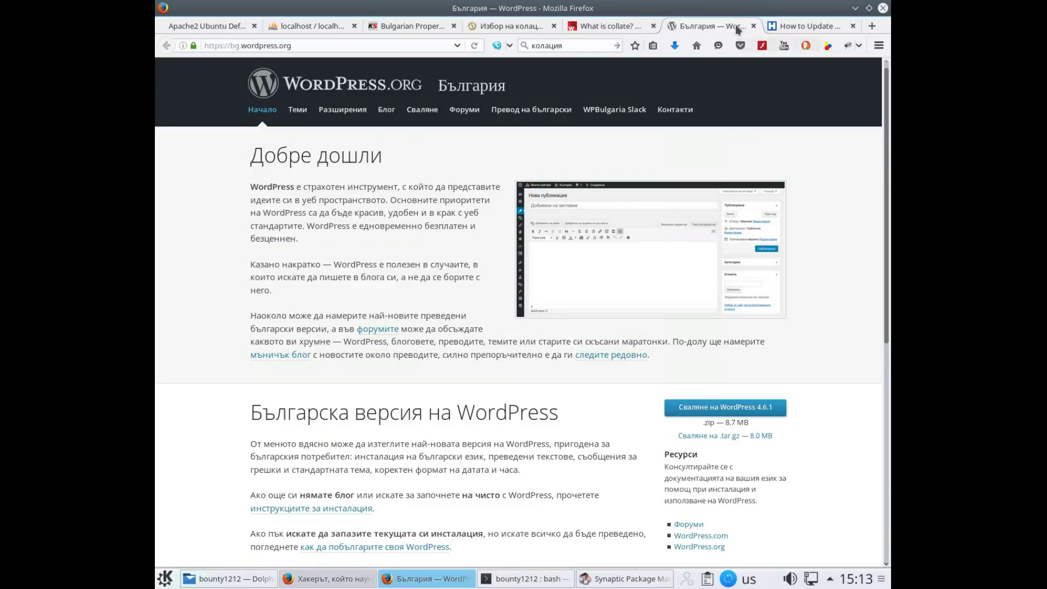
pyautogui.click(368, 43)
pyautogui.moveTo(352, 44); pyautogui.dragTo(176, 40)
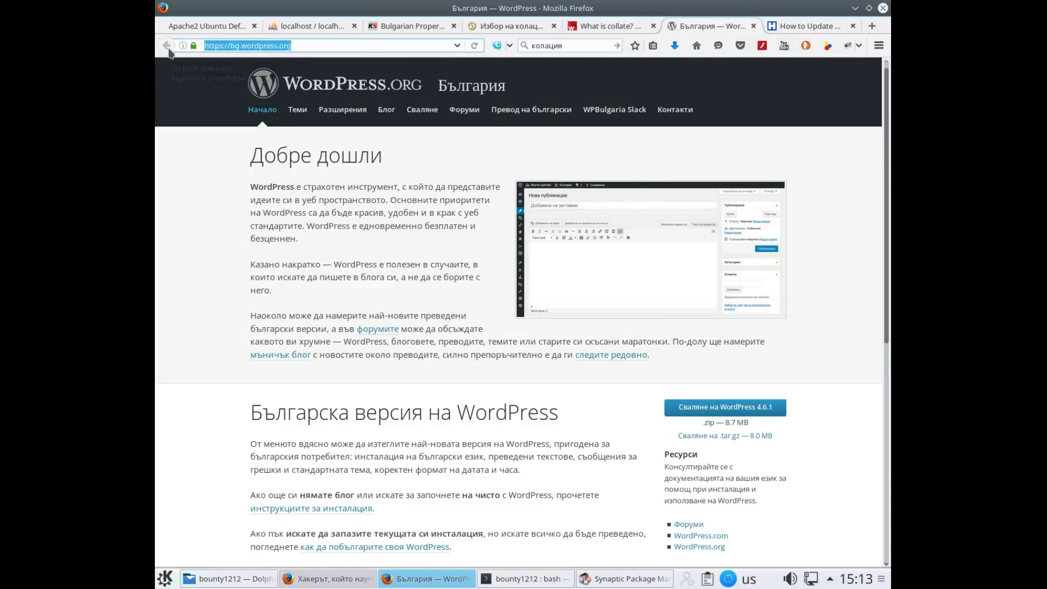
pyautogui.write('localhost')
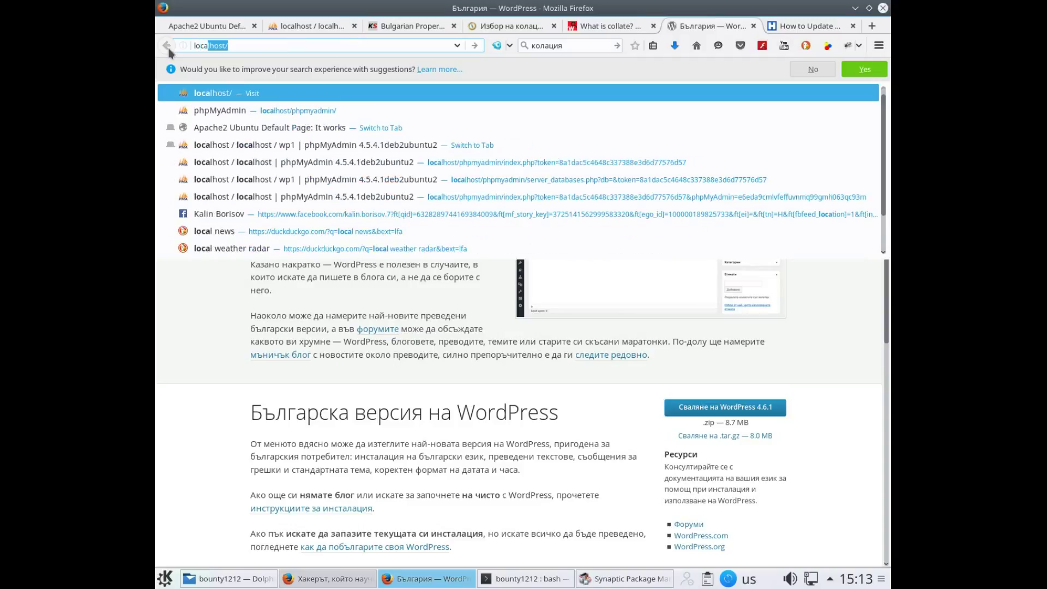
pyautogui.write('/')
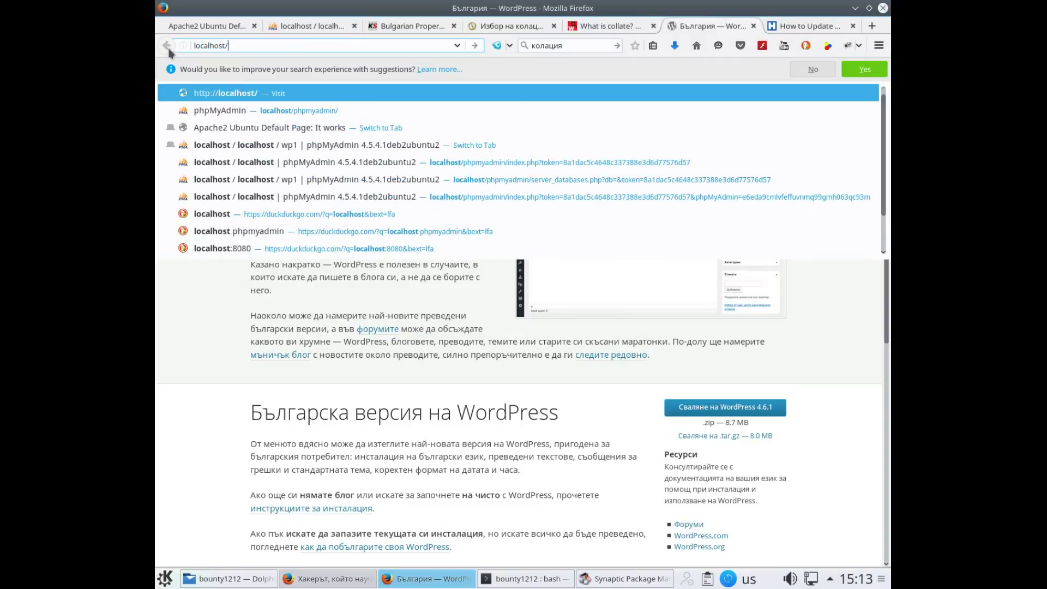
pyautogui.write('w[')
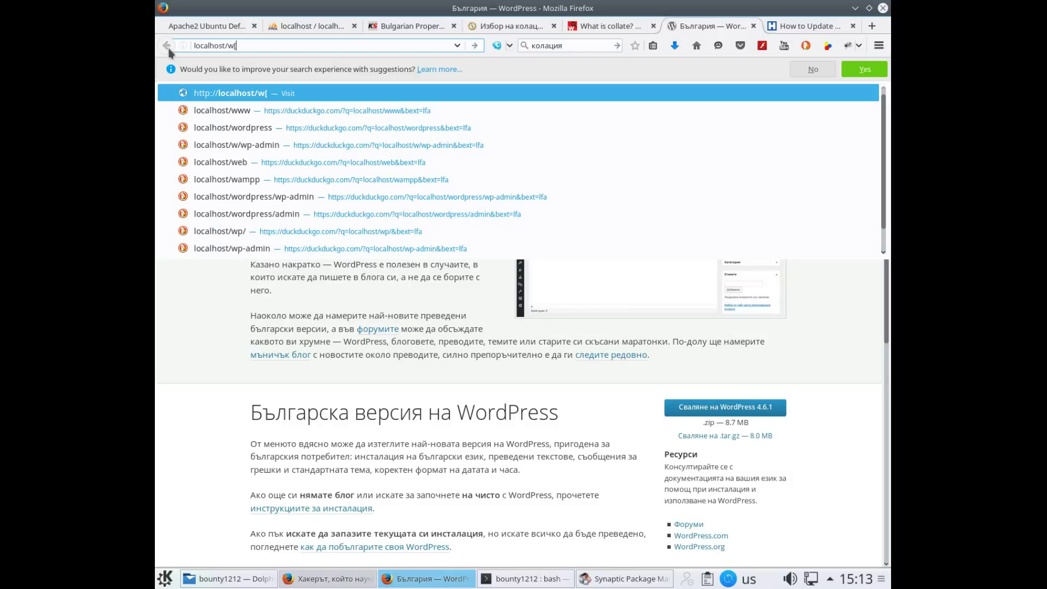
pyautogui.write('1')
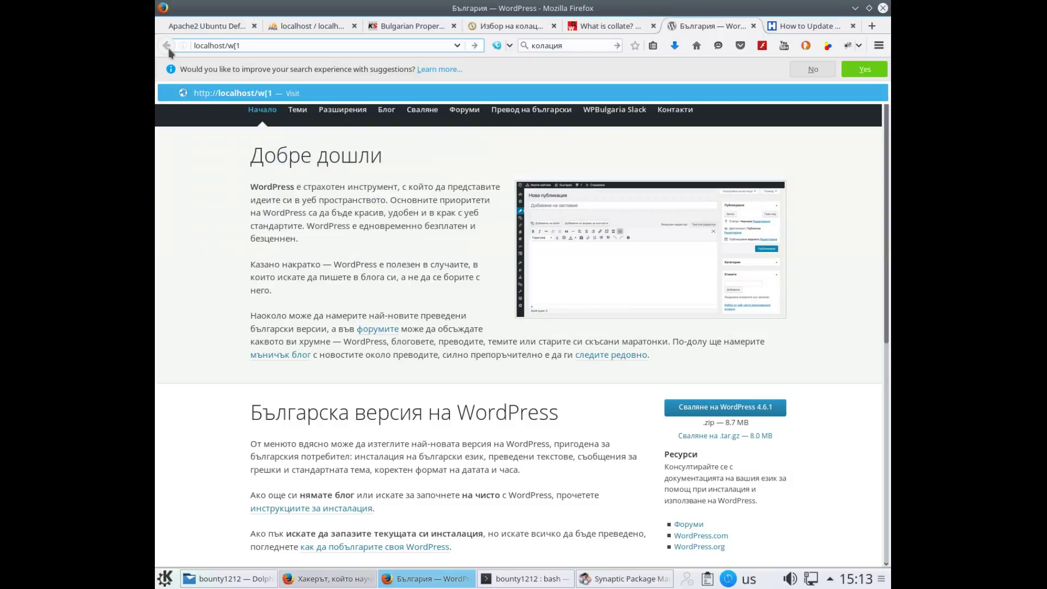
pyautogui.press('BackSpace')
pyautogui.press('BackSpace')
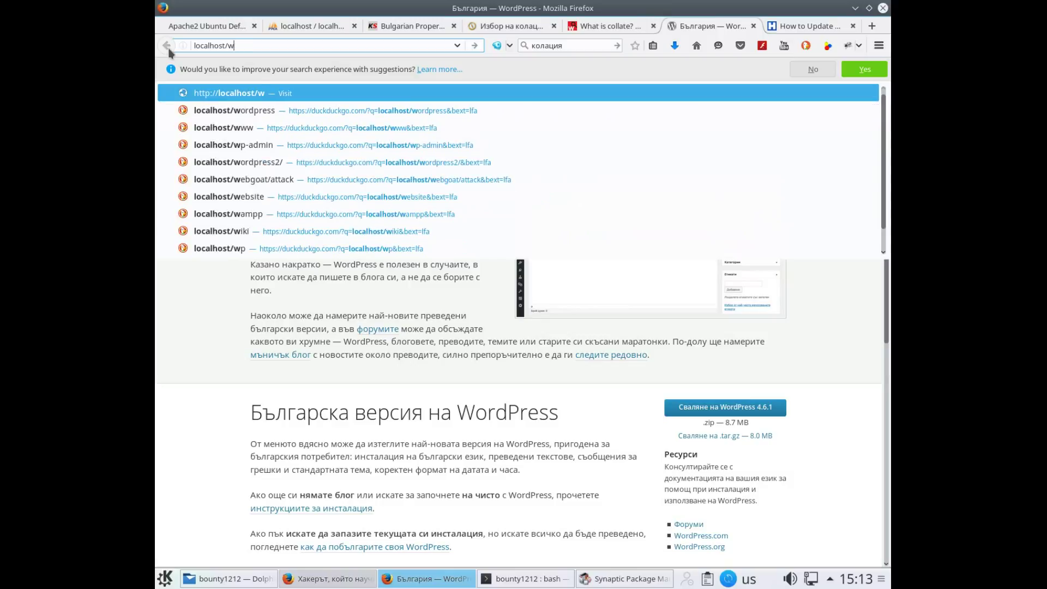
pyautogui.write('p1')
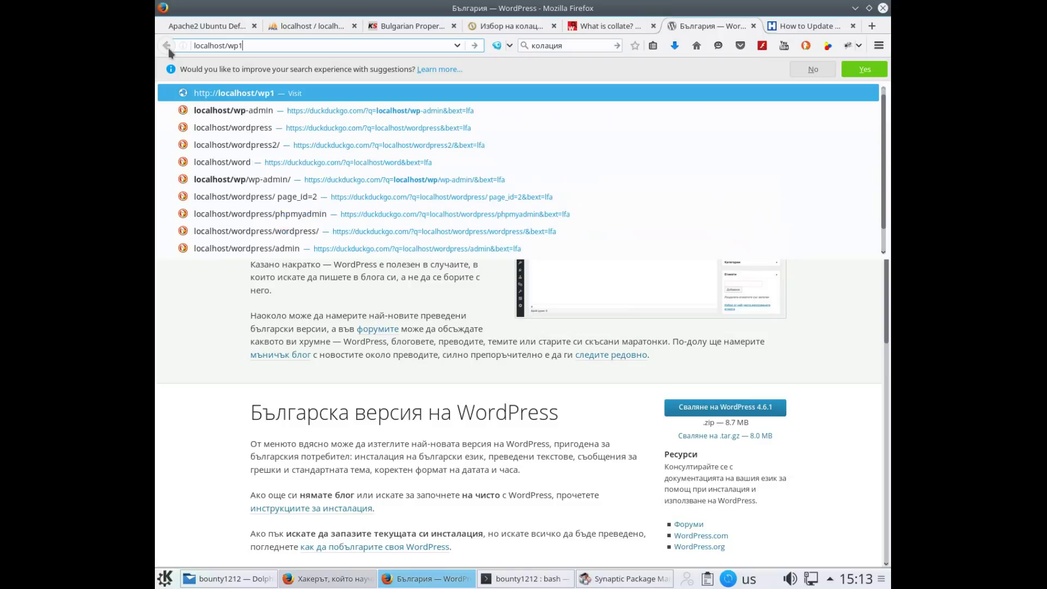
pyautogui.press('Return')
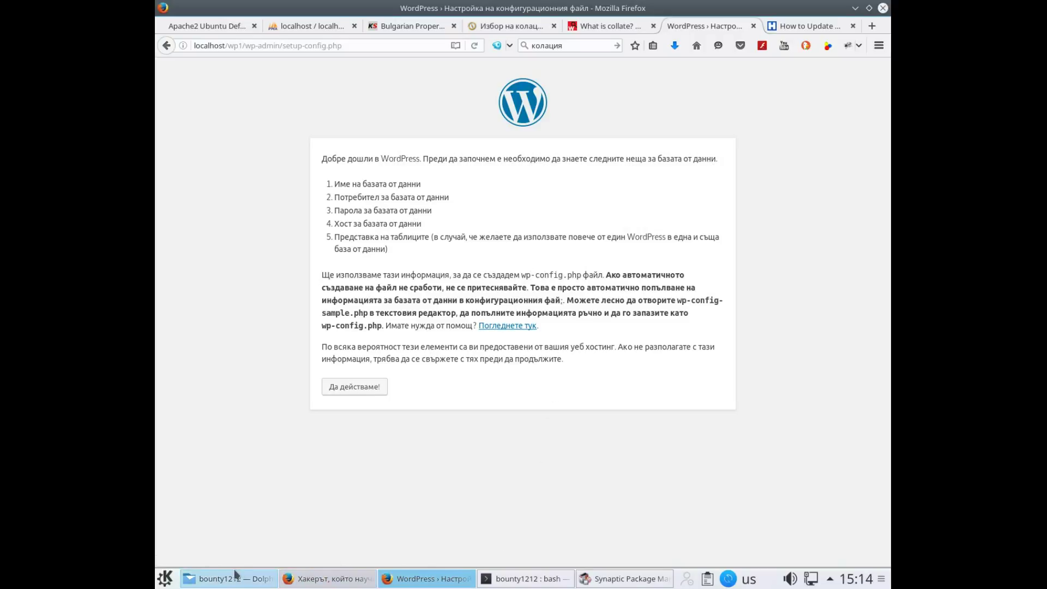
pyautogui.moveTo(233, 583)
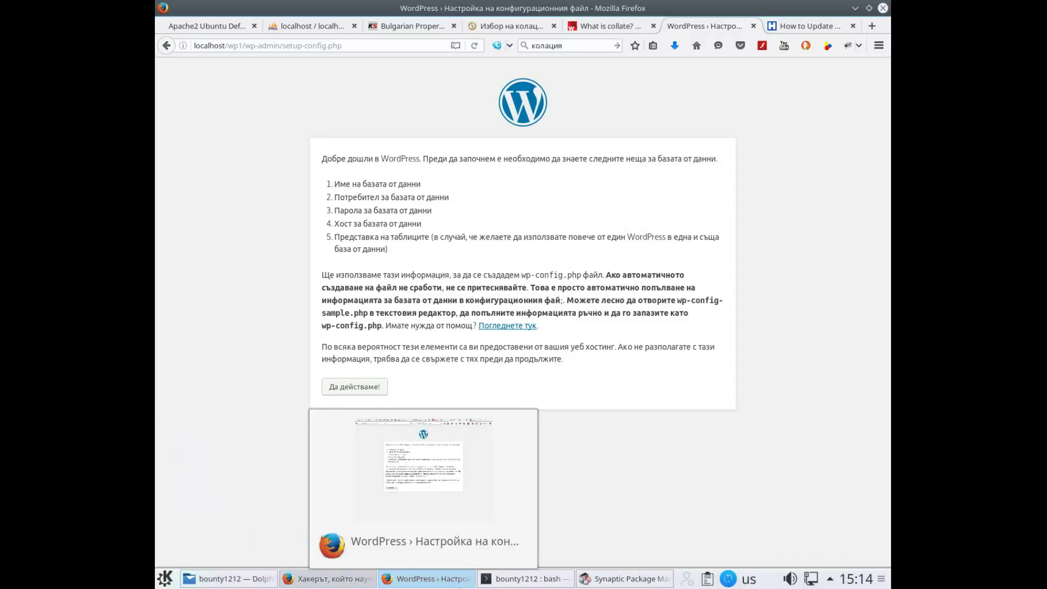
# Rerun the previous chown command against /var/www/html/wp1 in the root shell
pyautogui.moveTo(527, 579)
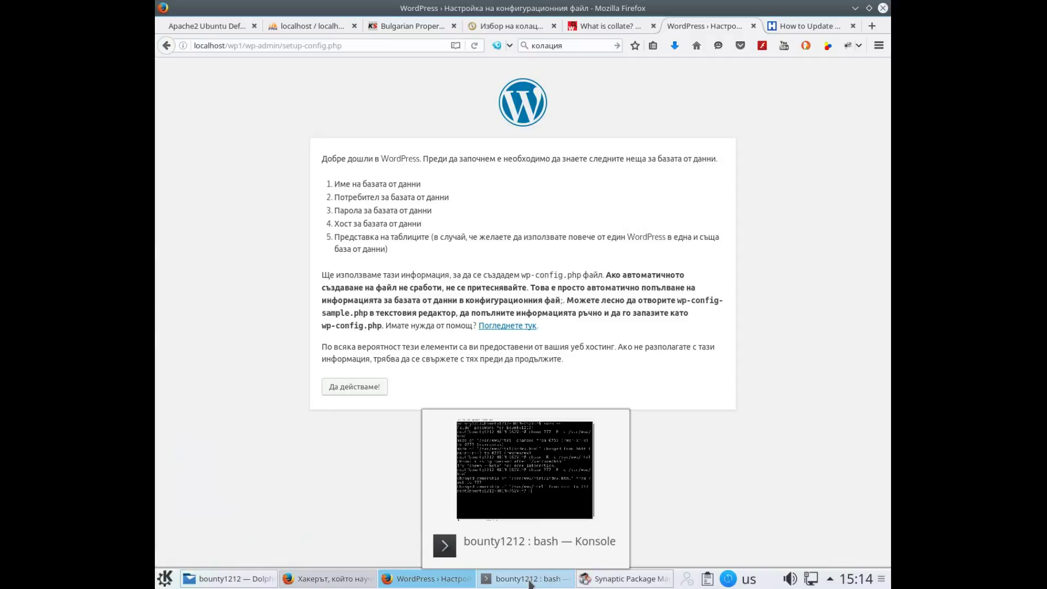
pyautogui.click(530, 582)
pyautogui.press('Up')
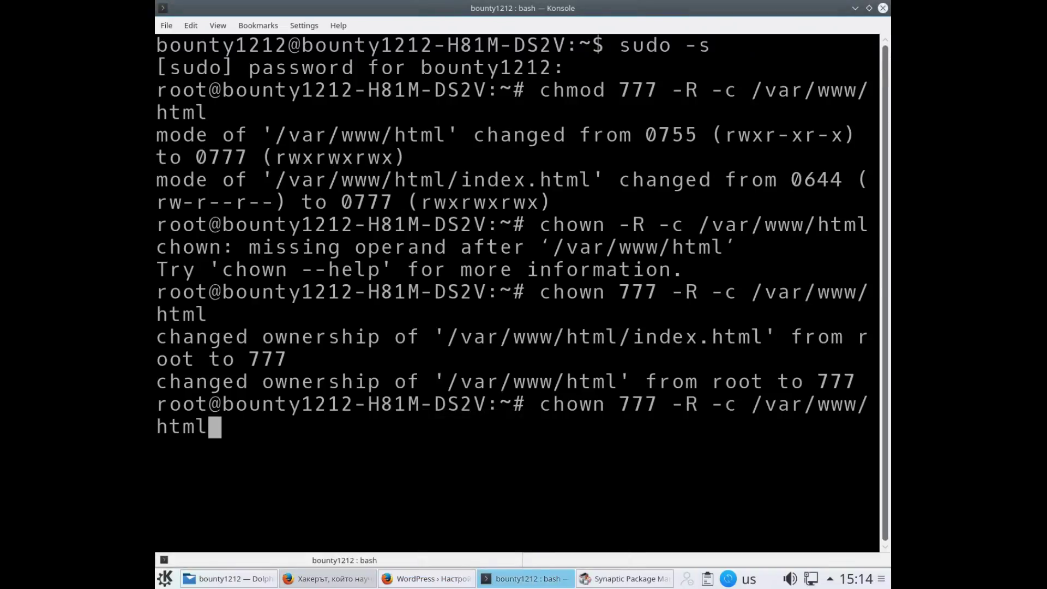
pyautogui.write('/')
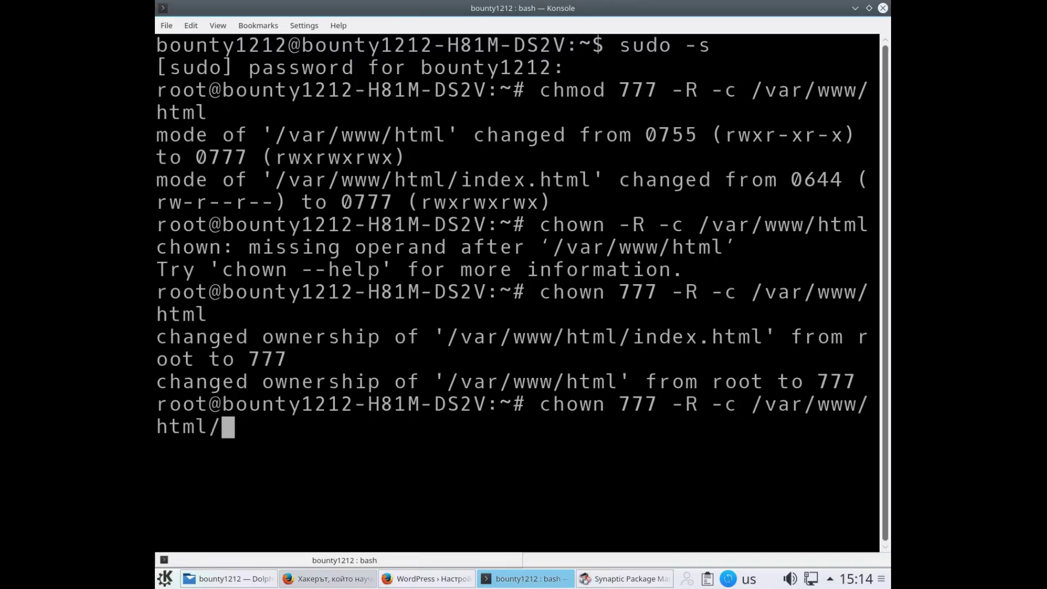
pyautogui.write('w')
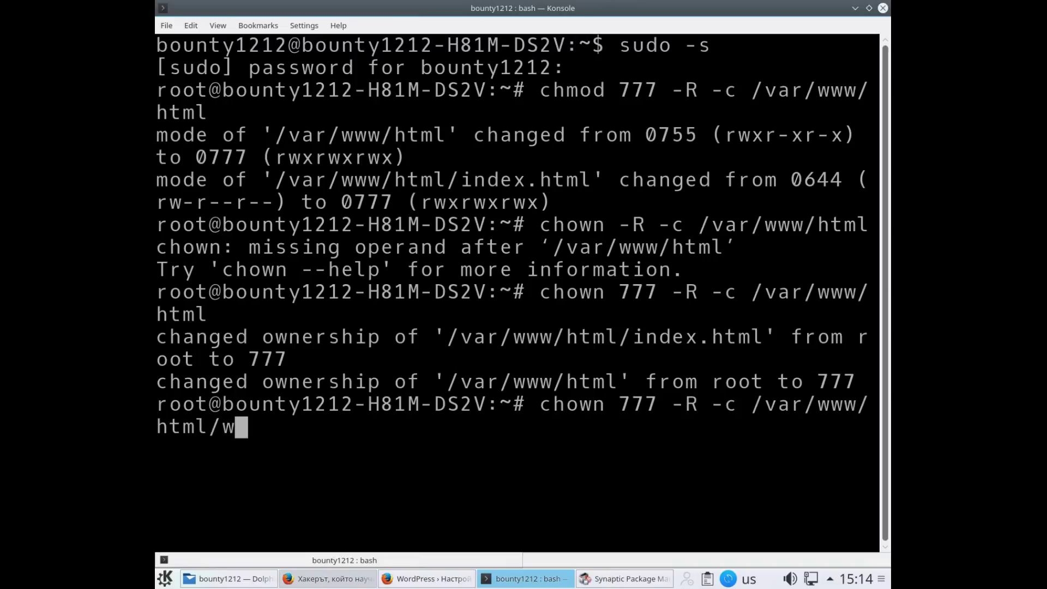
pyautogui.write('p1')
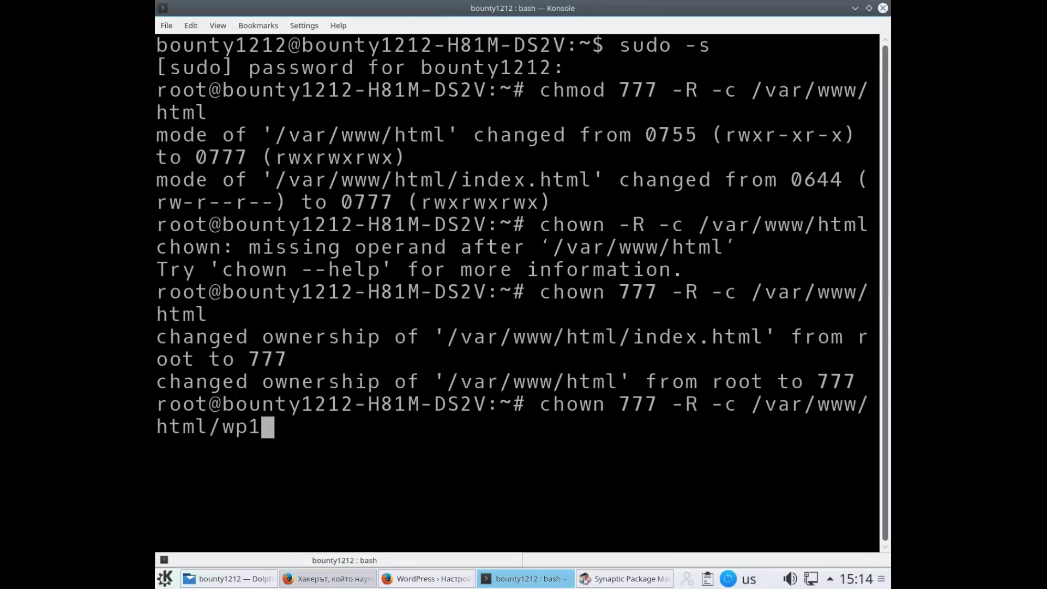
pyautogui.press('Return')
pyautogui.press('Up')
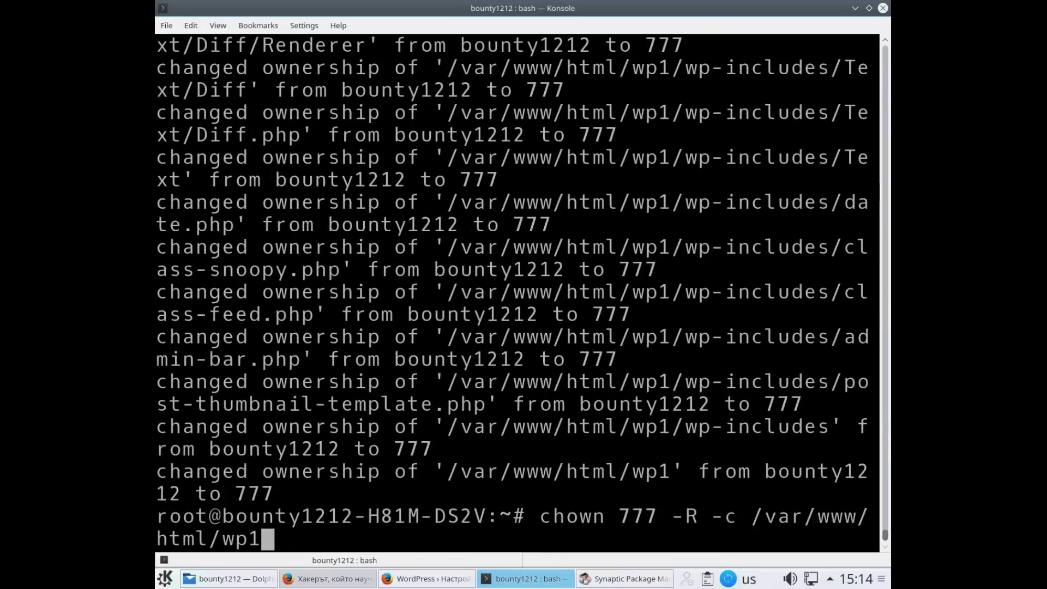
pyautogui.press('BackSpace')
pyautogui.press('BackSpace')
pyautogui.press('BackSpace')
pyautogui.press('BackSpace')
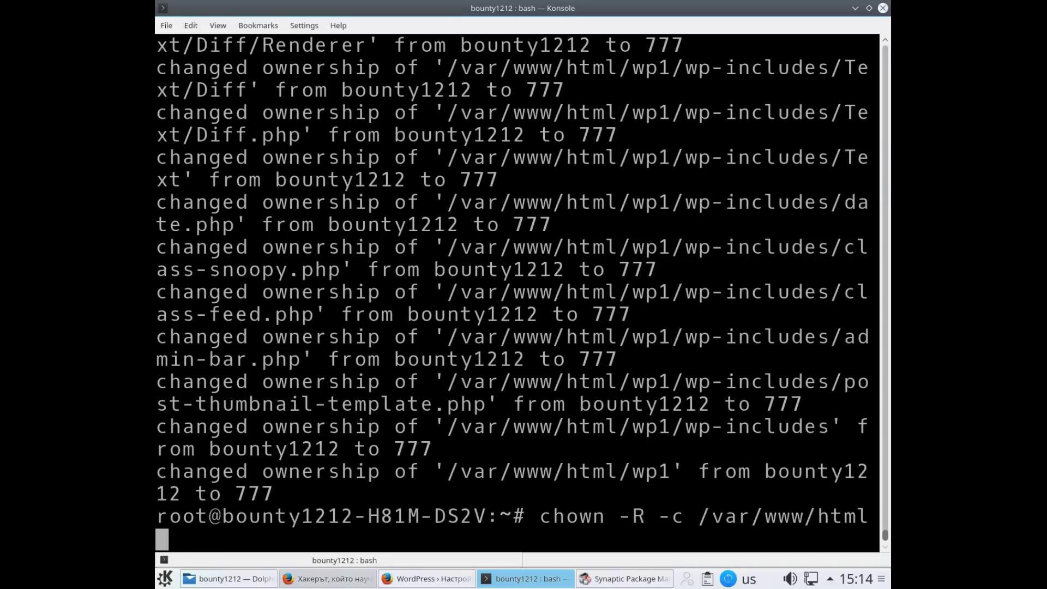
pyautogui.write('/')
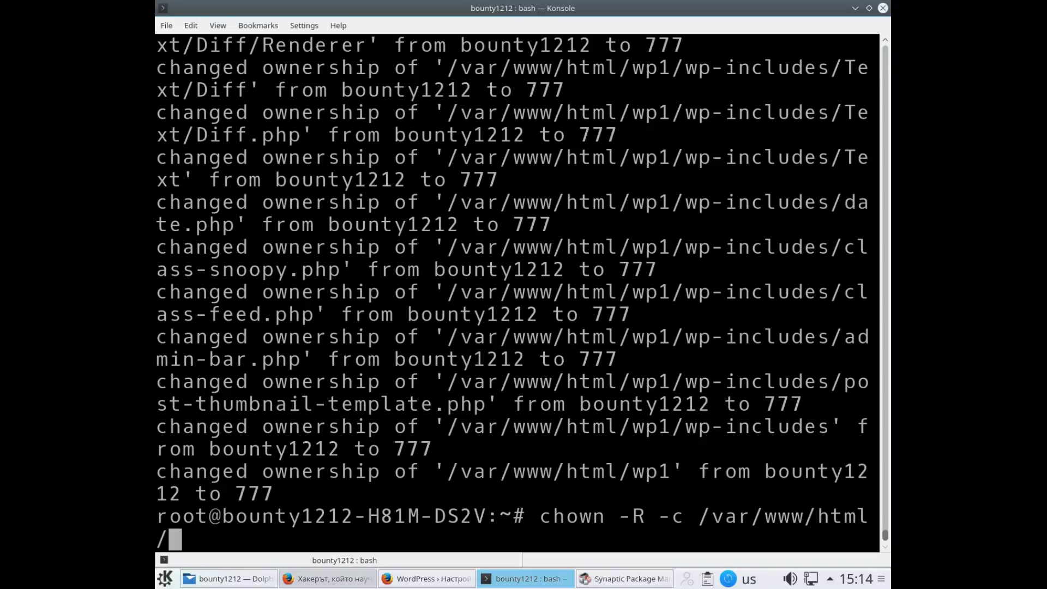
pyautogui.write('wp1')
pyautogui.press('Return')
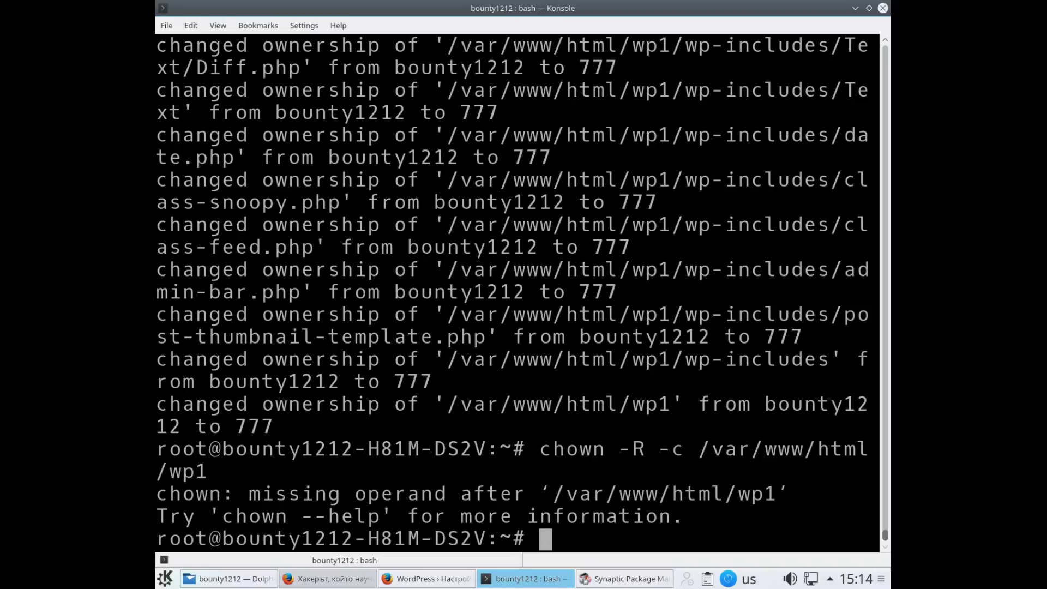
# Add the missing owner and run chown 777 -R -c /var/www/html/wp1
pyautogui.press('Up')
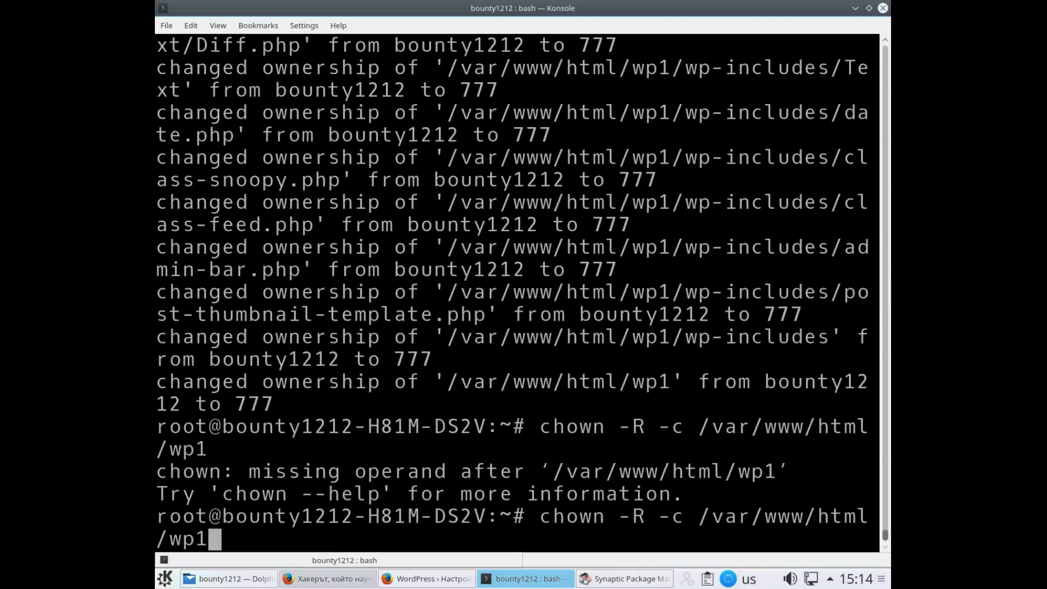
pyautogui.press('Left')
pyautogui.press('Left')
pyautogui.press('Left')
pyautogui.press('Left')
pyautogui.press('Left')
pyautogui.press('Left')
pyautogui.press('Left')
pyautogui.press('Left')
pyautogui.press('Left')
pyautogui.press('Left')
pyautogui.press('Left')
pyautogui.press('Left')
pyautogui.press('Left')
pyautogui.press('Left')
pyautogui.press('Left')
pyautogui.press('Left')
pyautogui.press('Left')
pyautogui.press('Left')
pyautogui.press('Left')
pyautogui.press('Left')
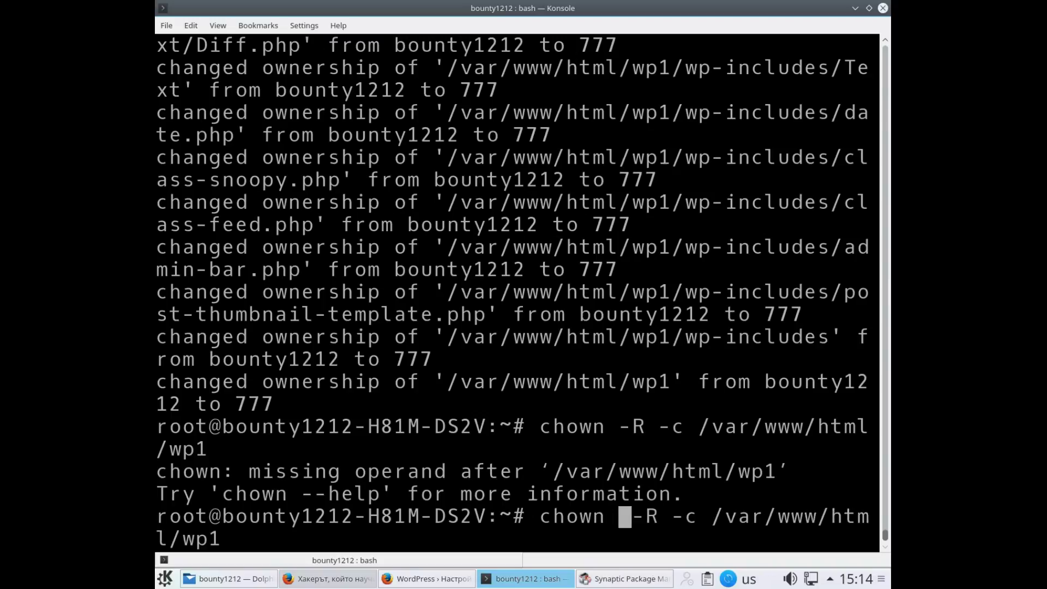
pyautogui.write('777')
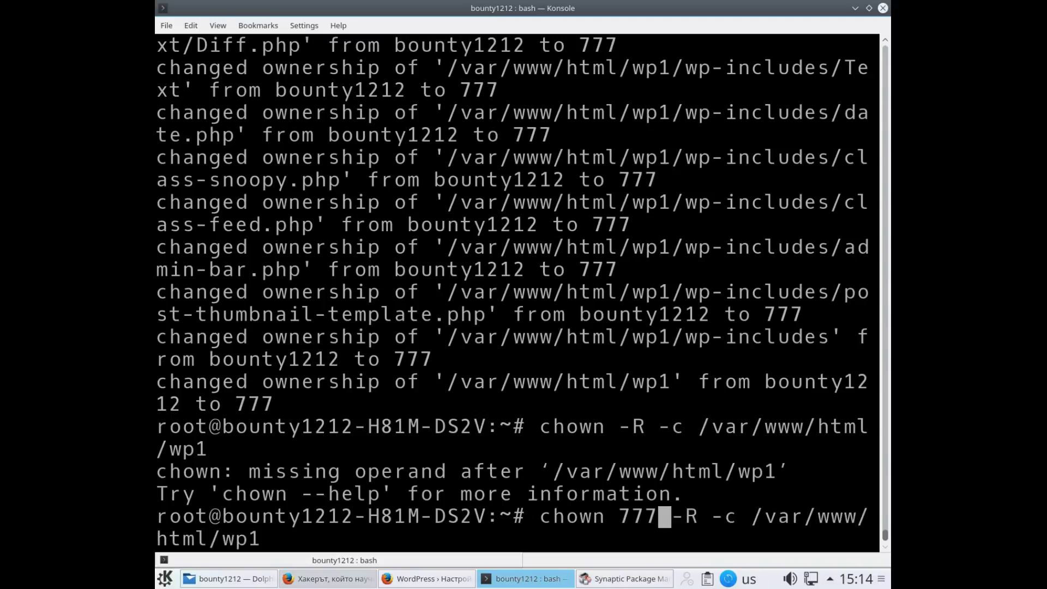
pyautogui.press('Return')
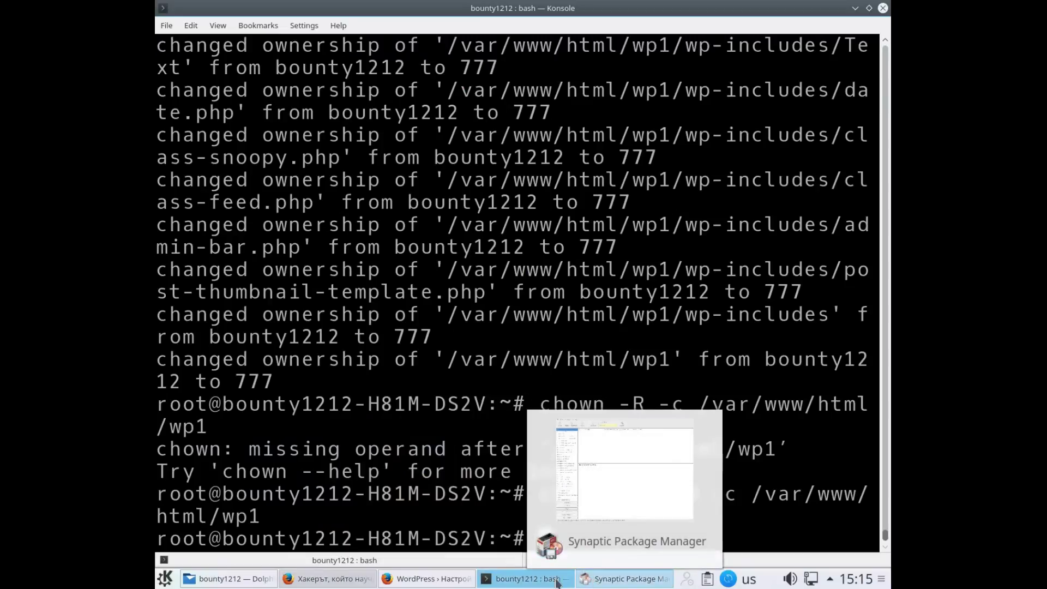
pyautogui.moveTo(388, 579)
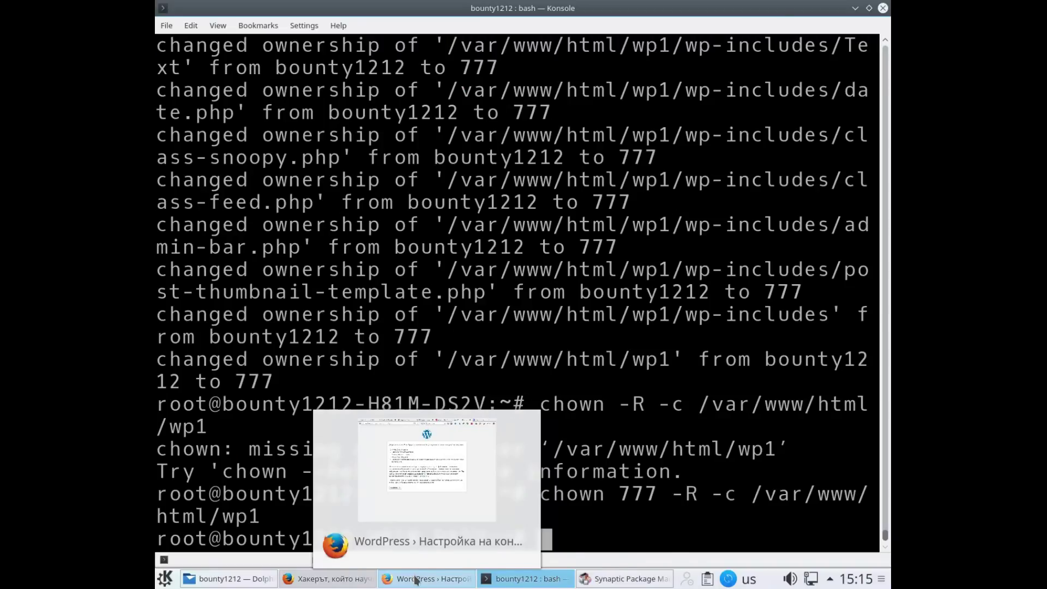
pyautogui.click(415, 580)
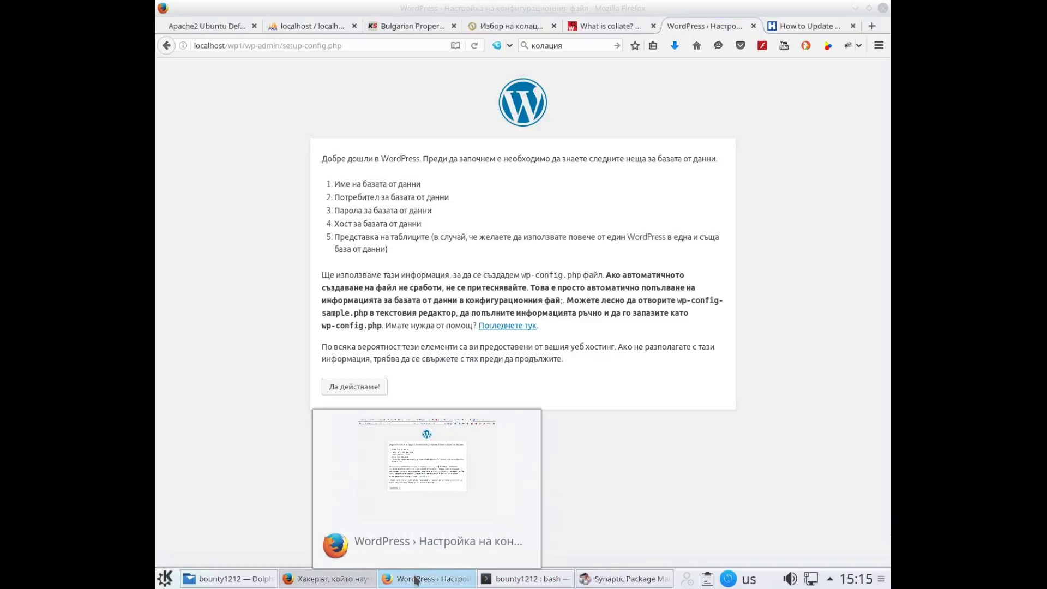
# Continue past 'Да действаме!' to the database form and select the default name 'wordpress'
pyautogui.click(359, 387)
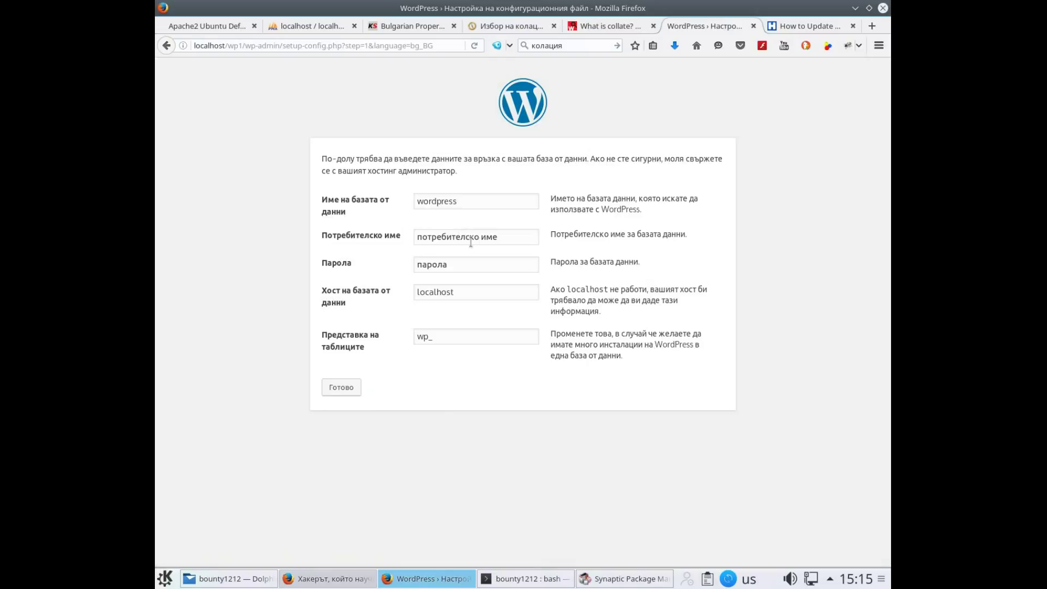
pyautogui.click(494, 200)
pyautogui.moveTo(495, 200); pyautogui.dragTo(396, 187)
pyautogui.click(300, 26)
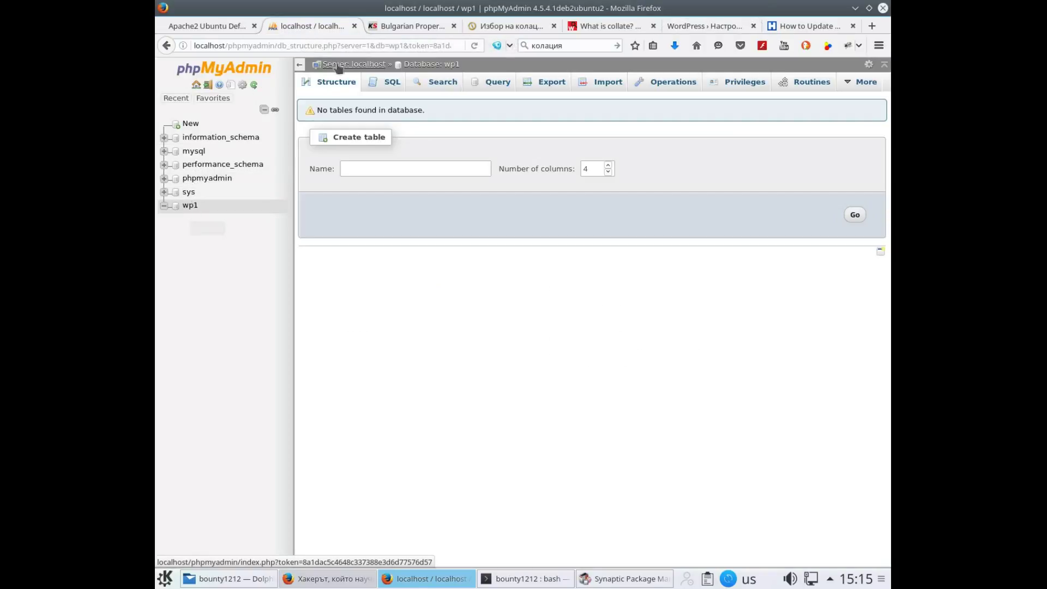
# Enter database name wp1, username root, and the database password in the form
pyautogui.click(706, 25)
pyautogui.write('wp1')
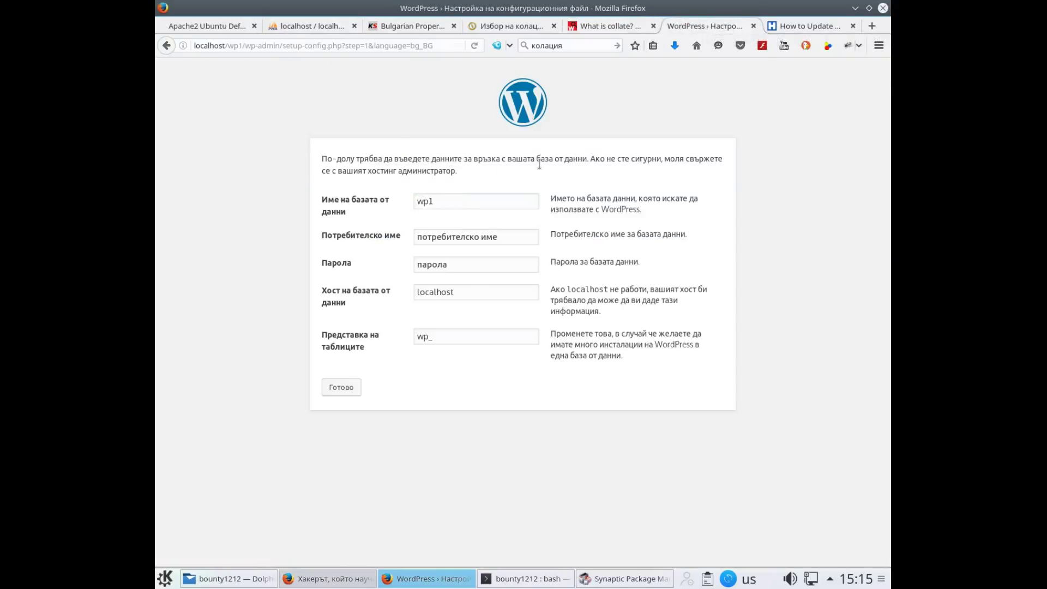
pyautogui.press('Tab')
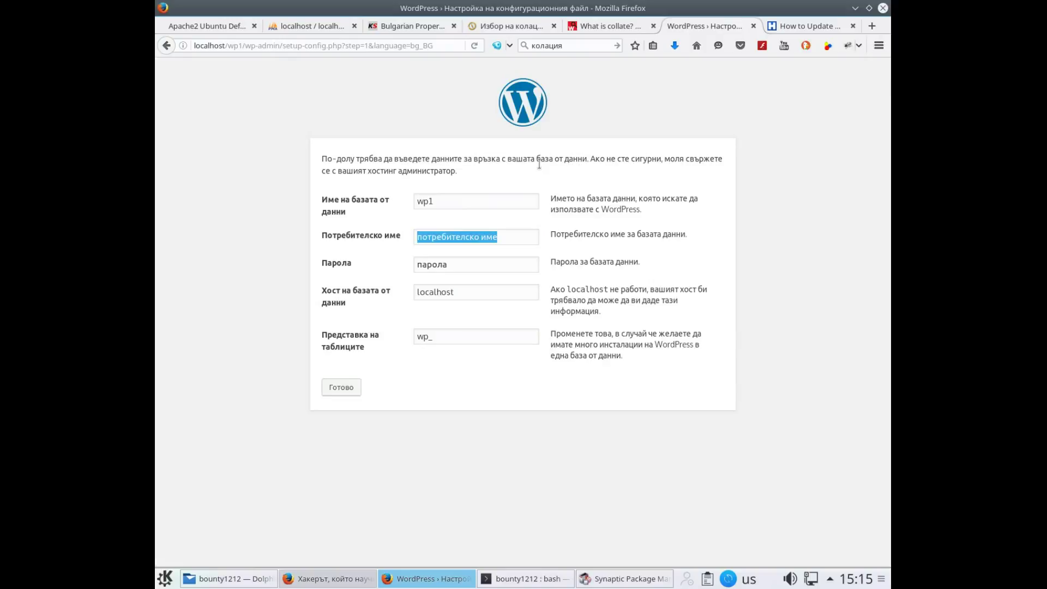
pyautogui.write('root')
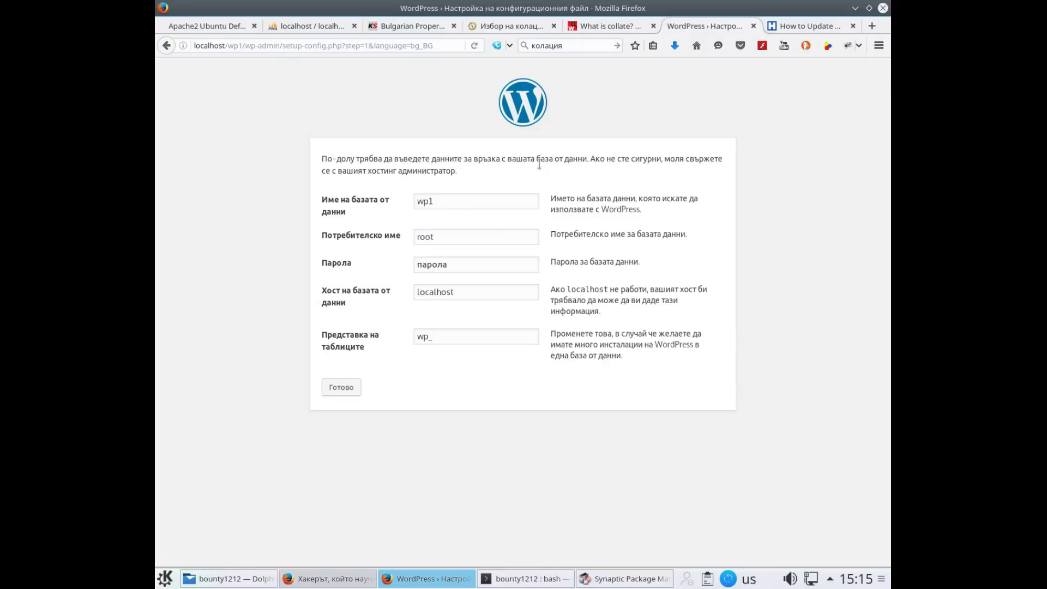
pyautogui.press('Tab')
pyautogui.write('root')
# Submit the database details to get the wp-config.php text, then switch to Dolphin
pyautogui.click(342, 388)
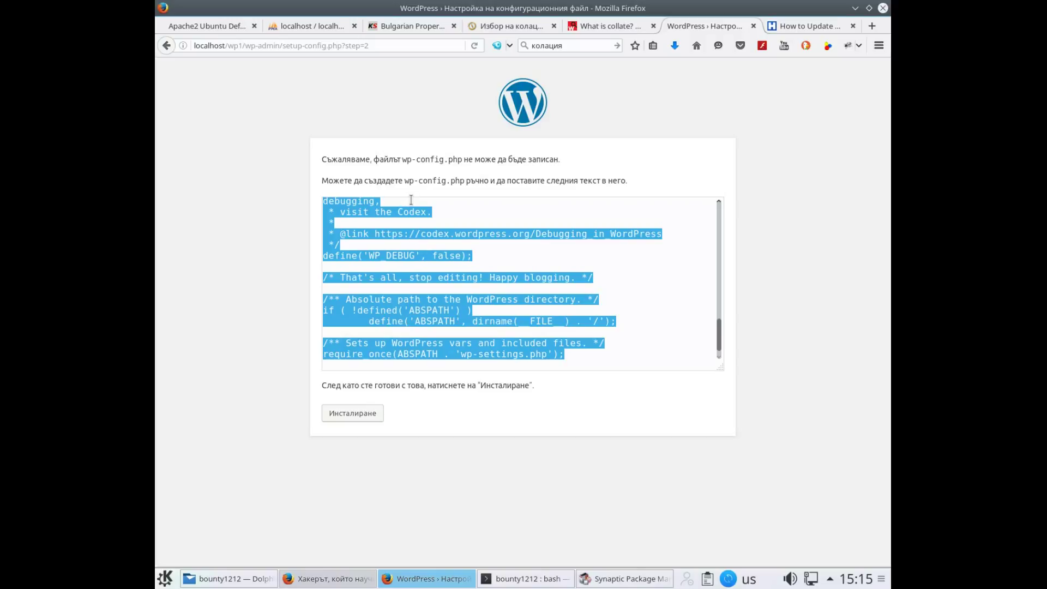
pyautogui.moveTo(306, 579)
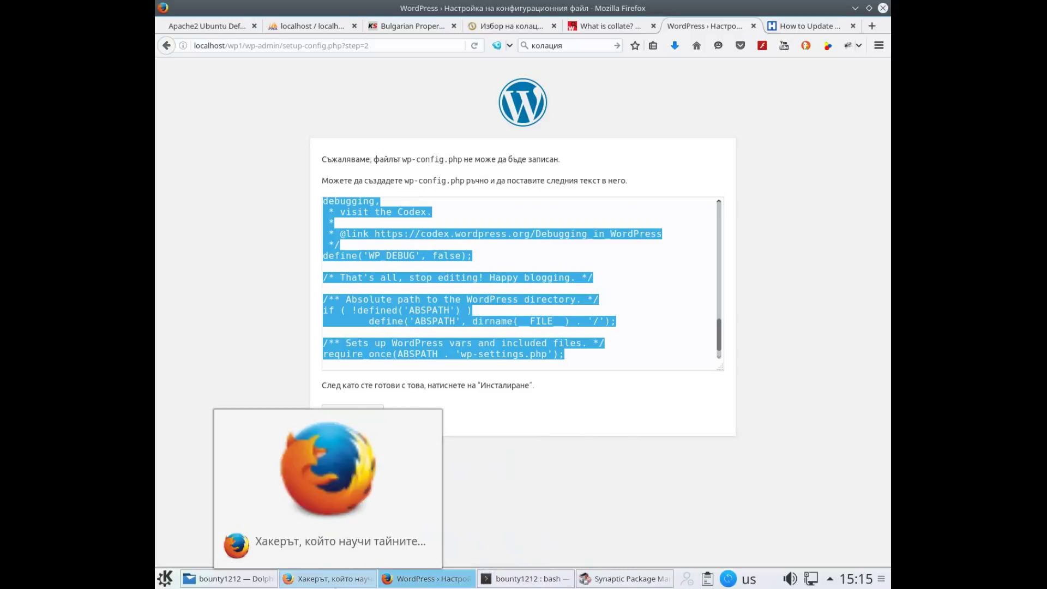
pyautogui.click(229, 579)
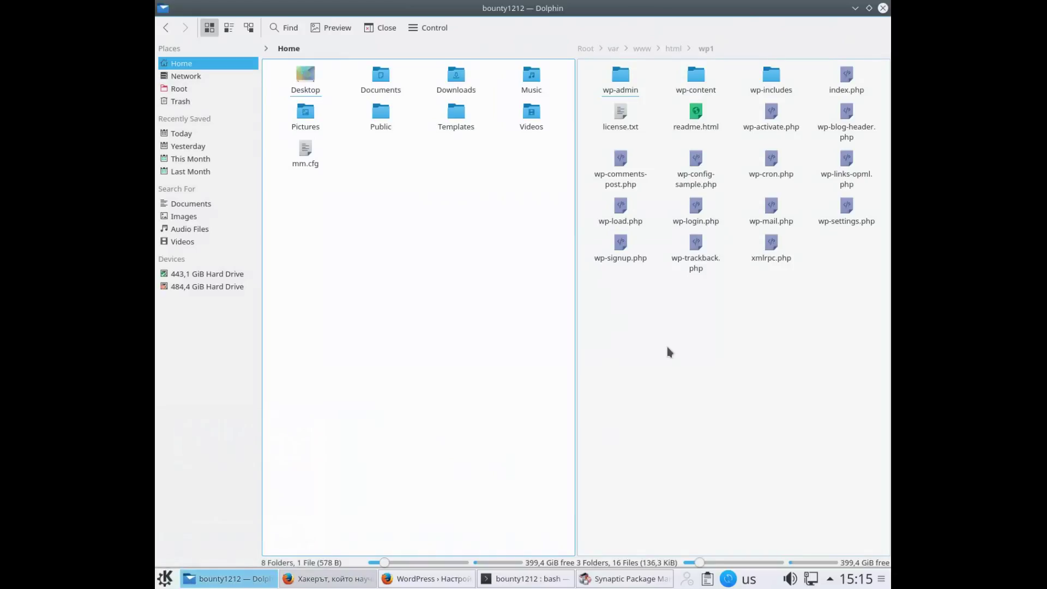
# Create an empty text file named wp-config.php in the wp1 folder
pyautogui.click(697, 339)
pyautogui.rightClick(697, 339)
pyautogui.moveTo(729, 348)
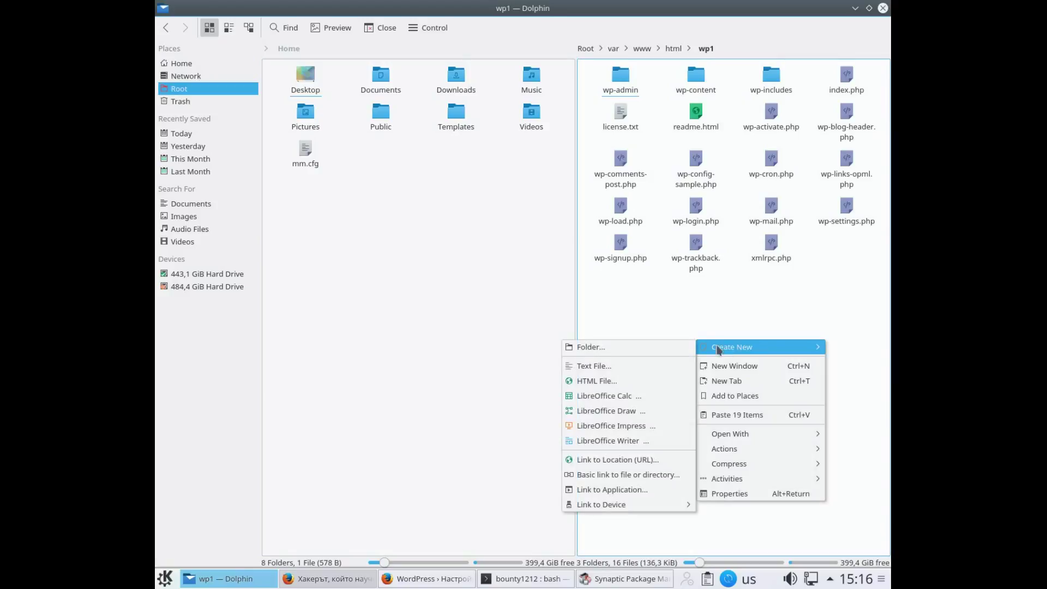
pyautogui.click(653, 370)
pyautogui.write('wp-')
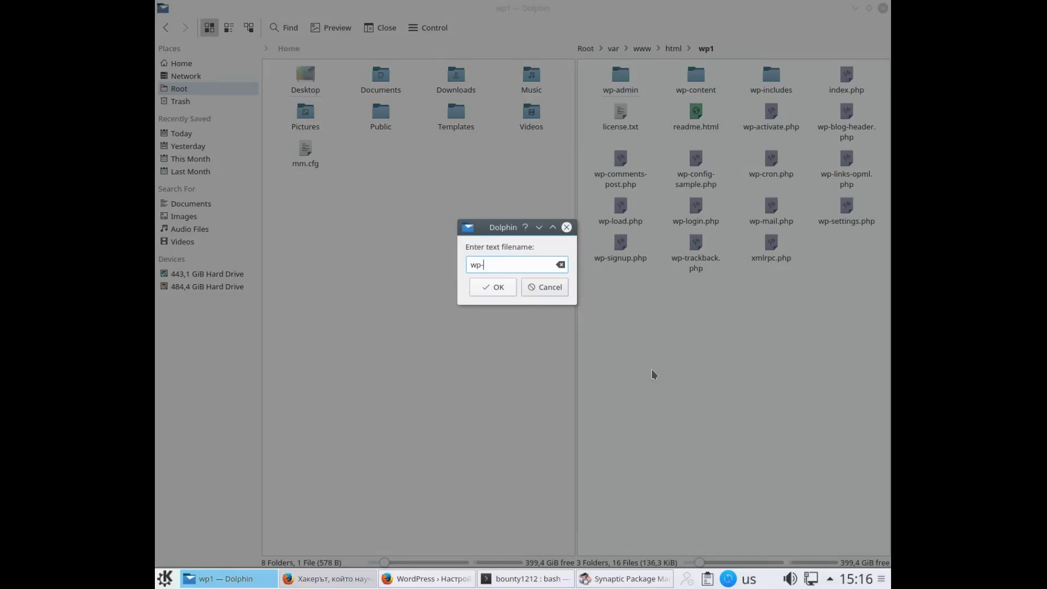
pyautogui.write('config.php')
pyautogui.click(499, 283)
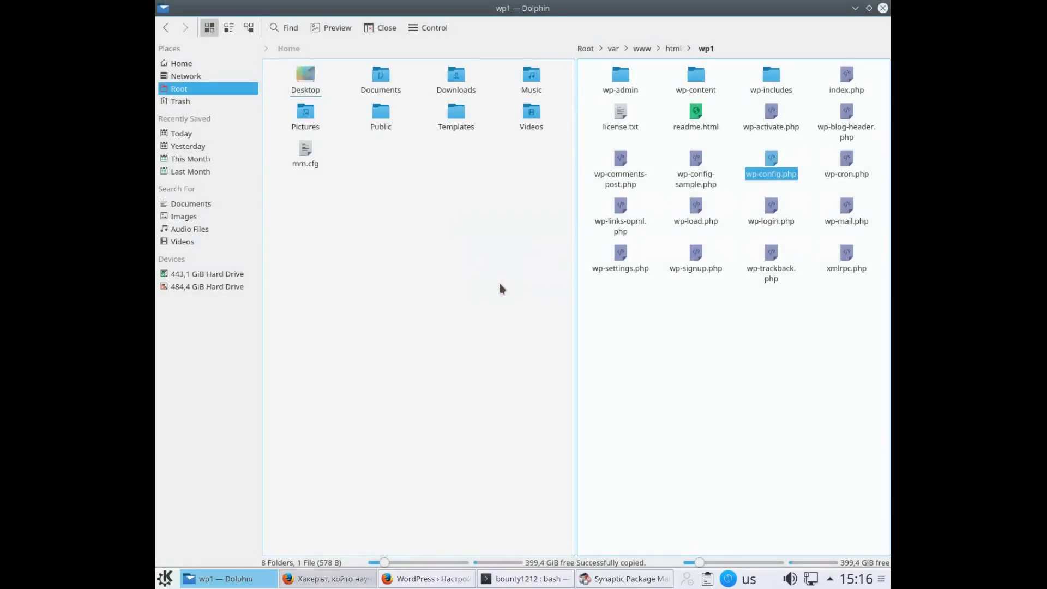
# Open wp-config.php in Bluefish Editor
pyautogui.rightClick(763, 173)
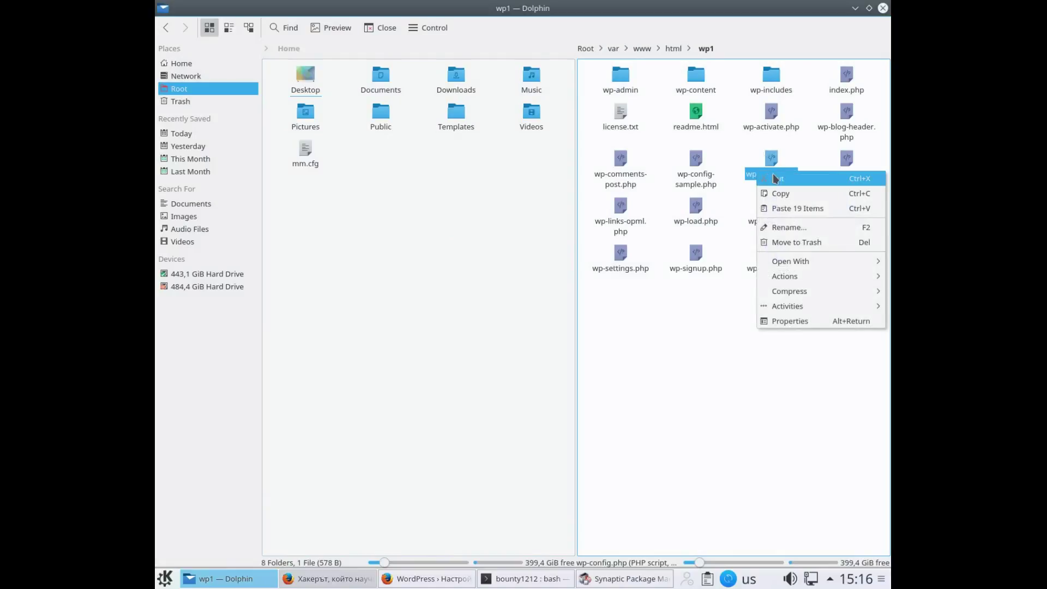
pyautogui.moveTo(793, 265)
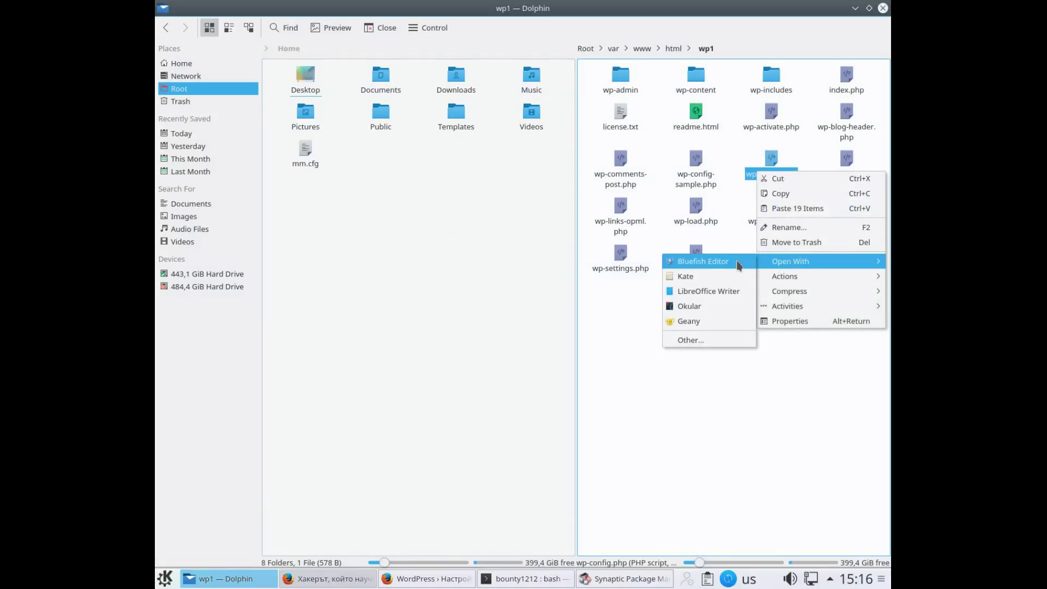
pyautogui.click(739, 266)
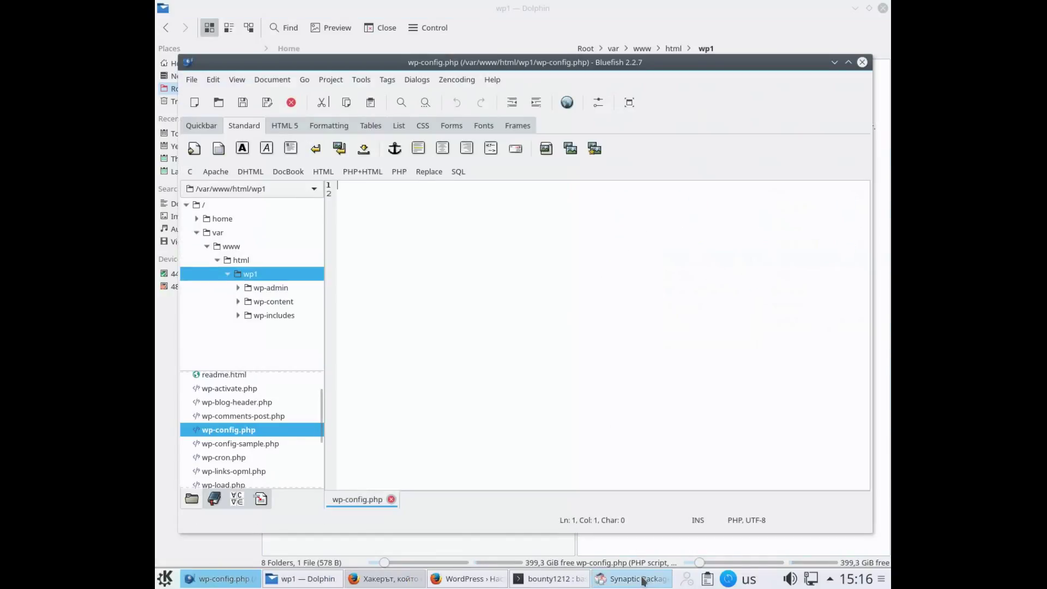
# Copy the whole generated wp-config text from the WordPress setup page in Firefox
pyautogui.moveTo(401, 585)
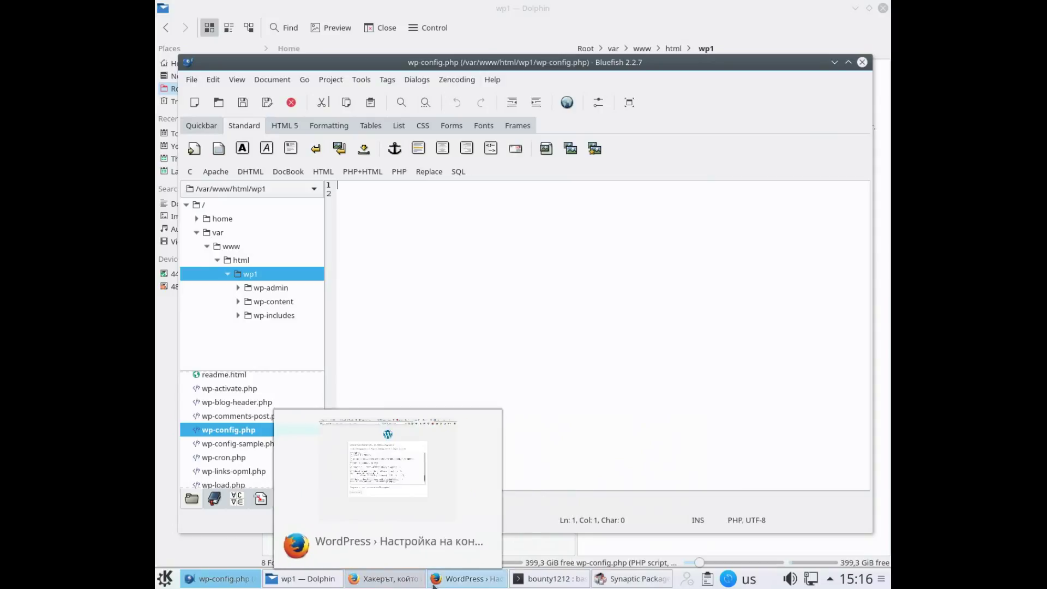
pyautogui.click(467, 578)
pyautogui.click(396, 338)
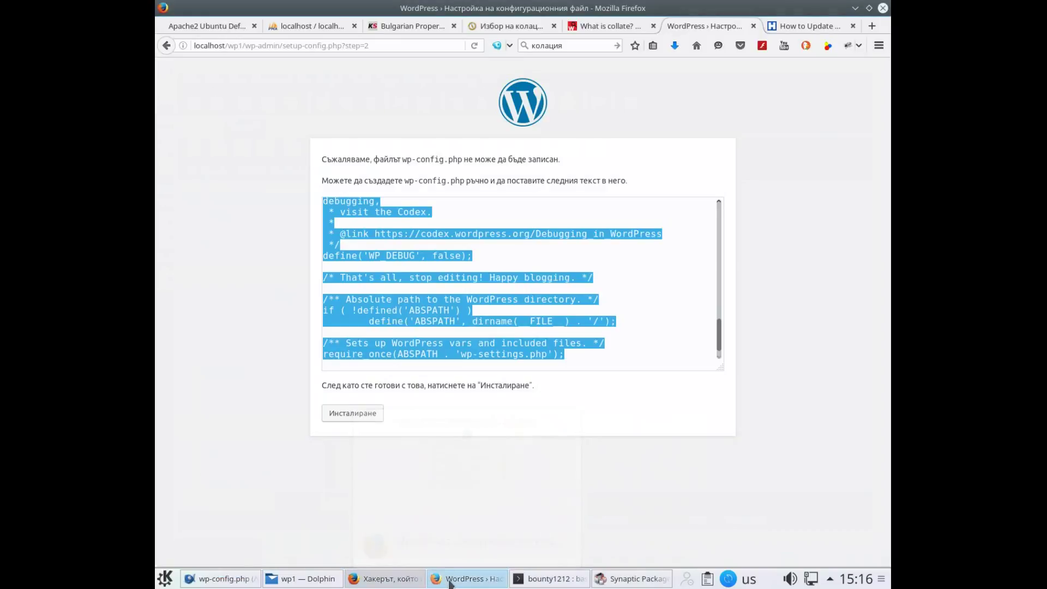
pyautogui.rightClick(400, 330)
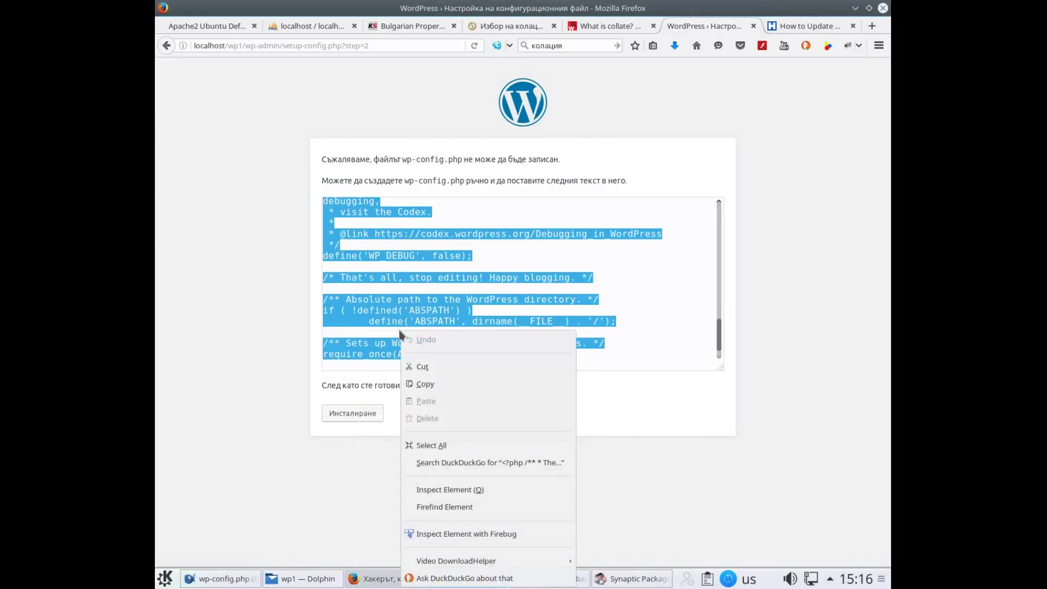
pyautogui.click(425, 385)
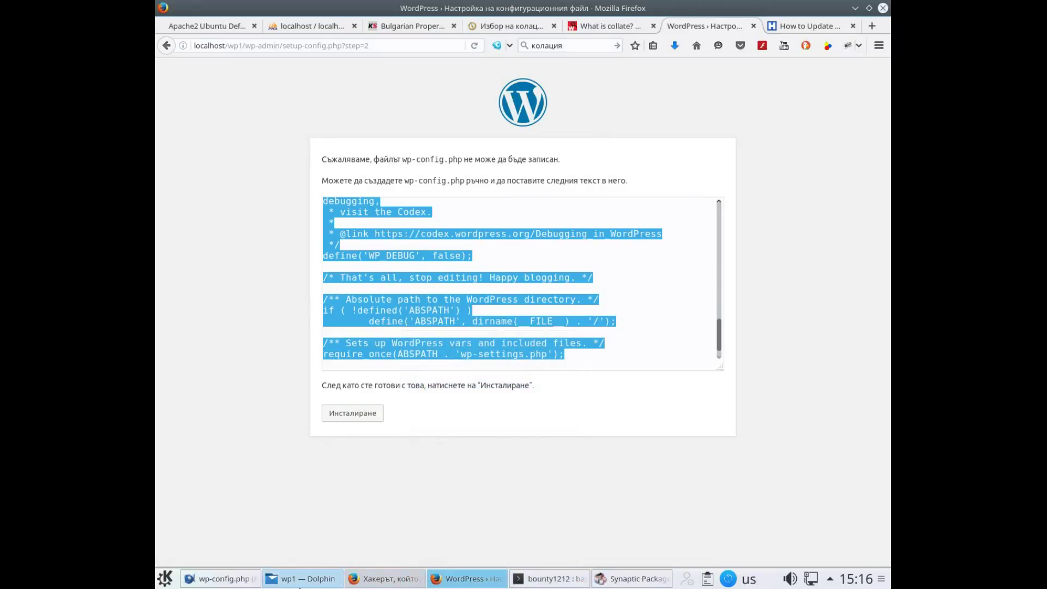
# Paste the configuration text into the empty wp-config.php in Bluefish and save it
pyautogui.click(242, 582)
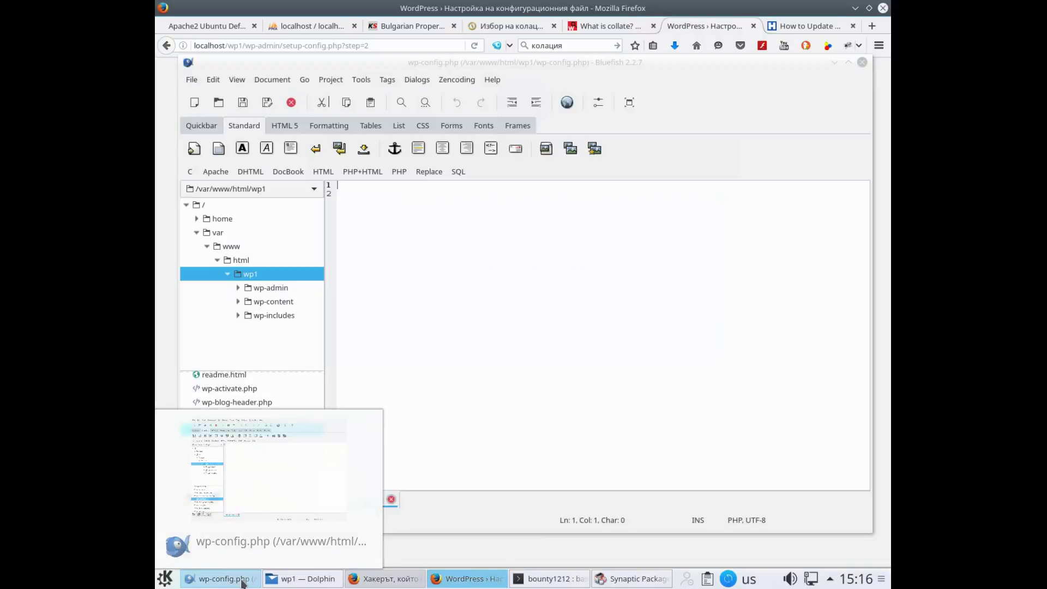
pyautogui.rightClick(425, 277)
pyautogui.moveTo(425, 278)
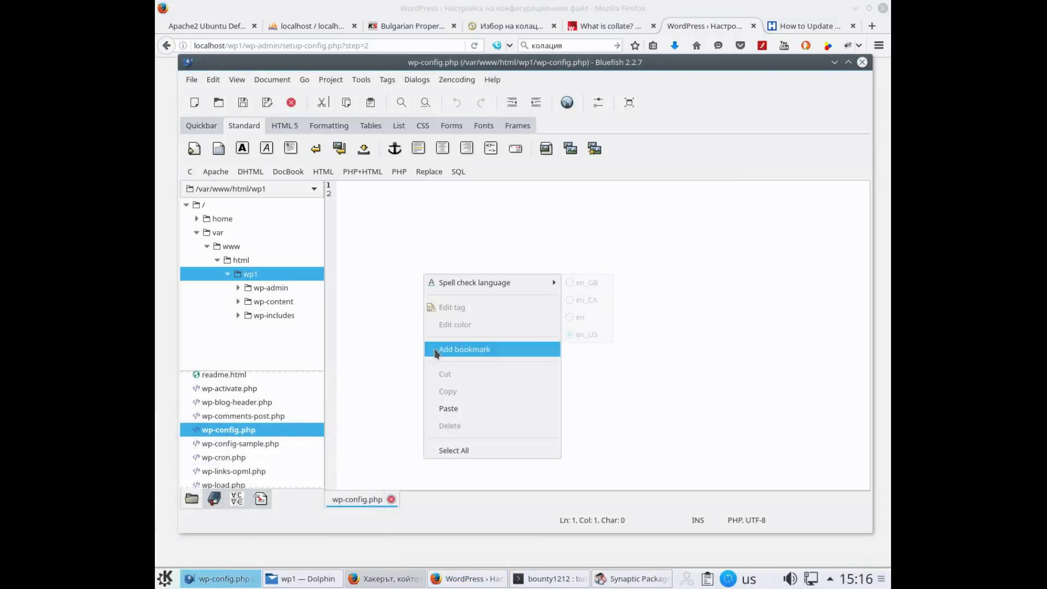
pyautogui.click(450, 408)
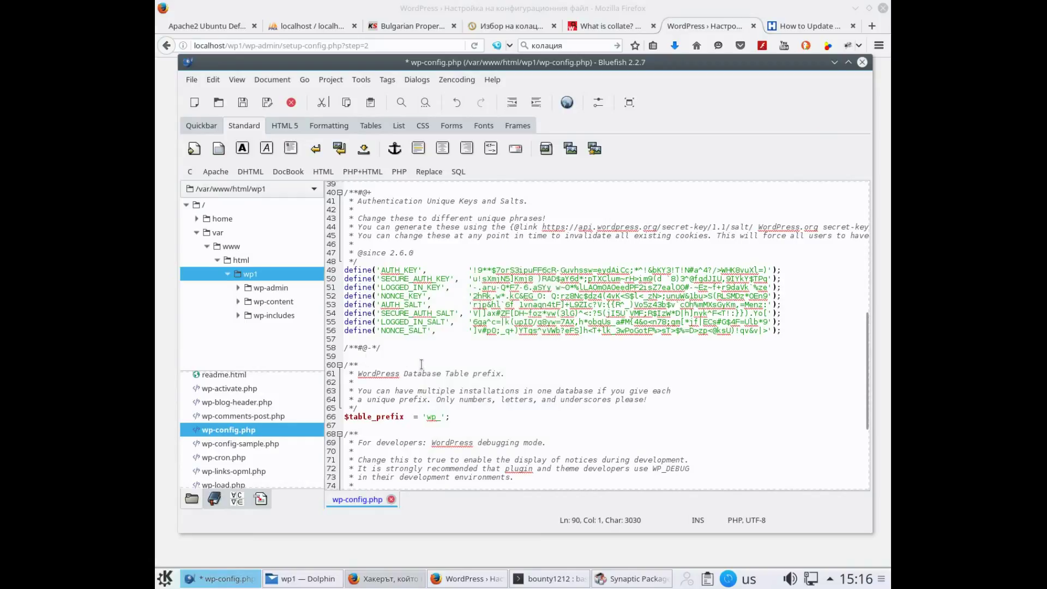
pyautogui.scroll(-5, 437, 355)
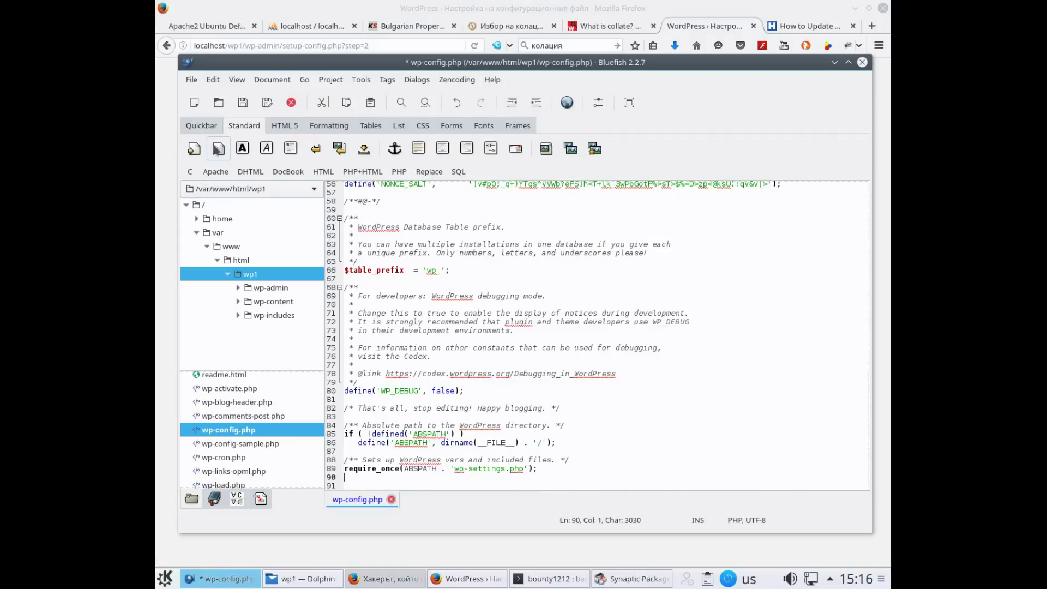
pyautogui.click(242, 104)
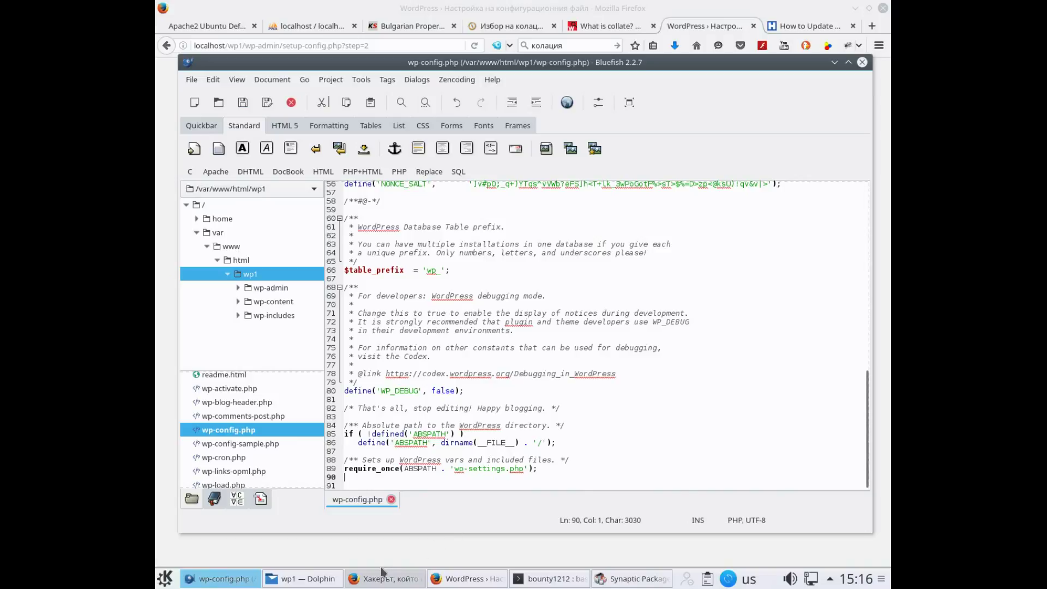
pyautogui.moveTo(416, 580)
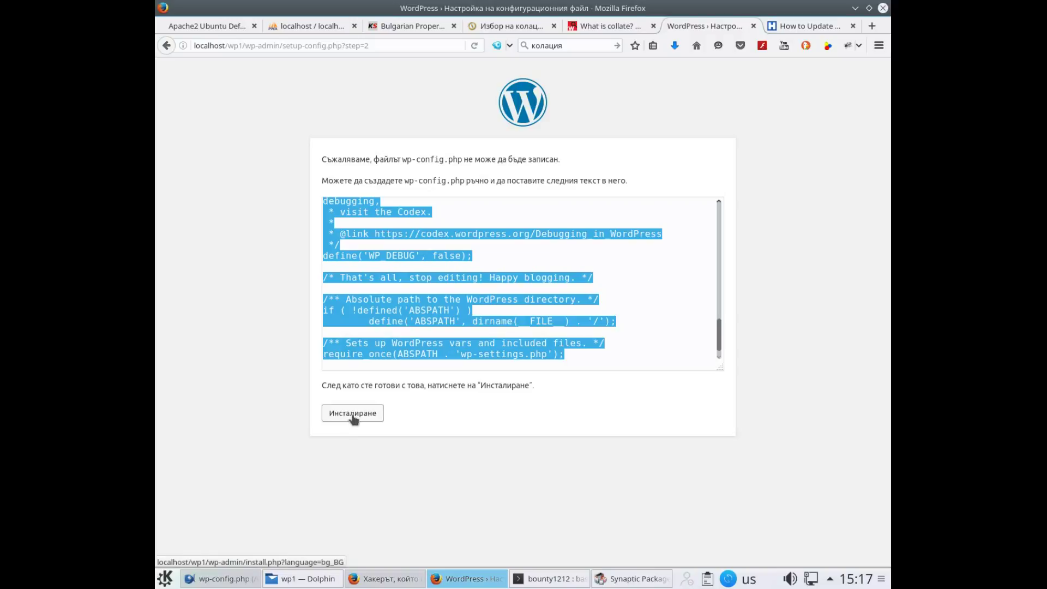
# Continue to the installation form and enter site title 'Graphic & Web Design' plus an admin username
pyautogui.click(353, 416)
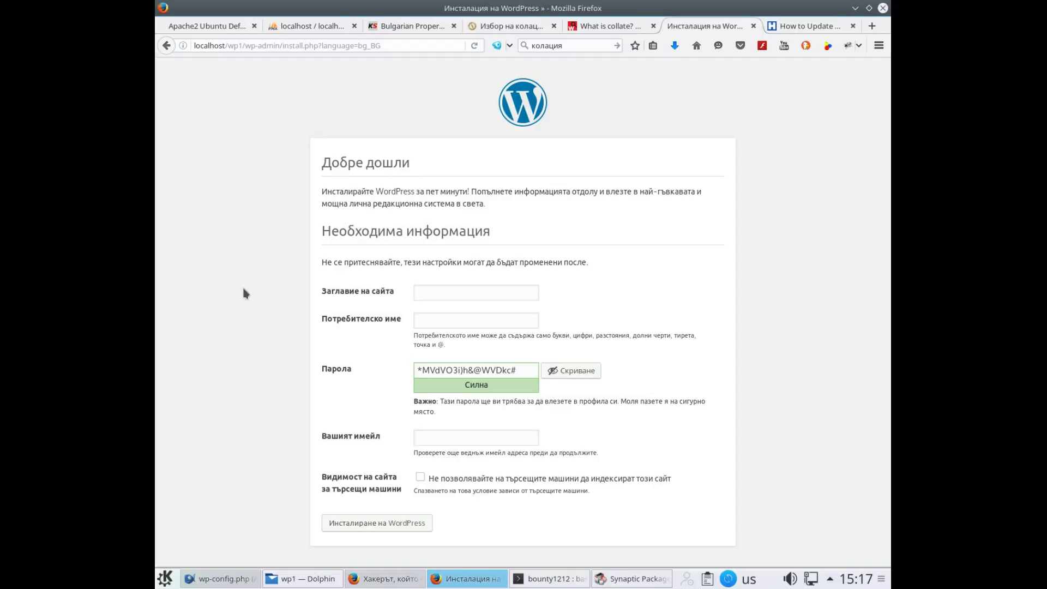
pyautogui.click(522, 297)
pyautogui.write('G')
pyautogui.write('rap')
pyautogui.write('hic ')
pyautogui.write('&')
pyautogui.write(' Web D')
pyautogui.write('esa')
pyautogui.write('gn')
pyautogui.click(442, 317)
pyautogui.write('rom')
pyautogui.write('pe')
pyautogui.write('-dompe')
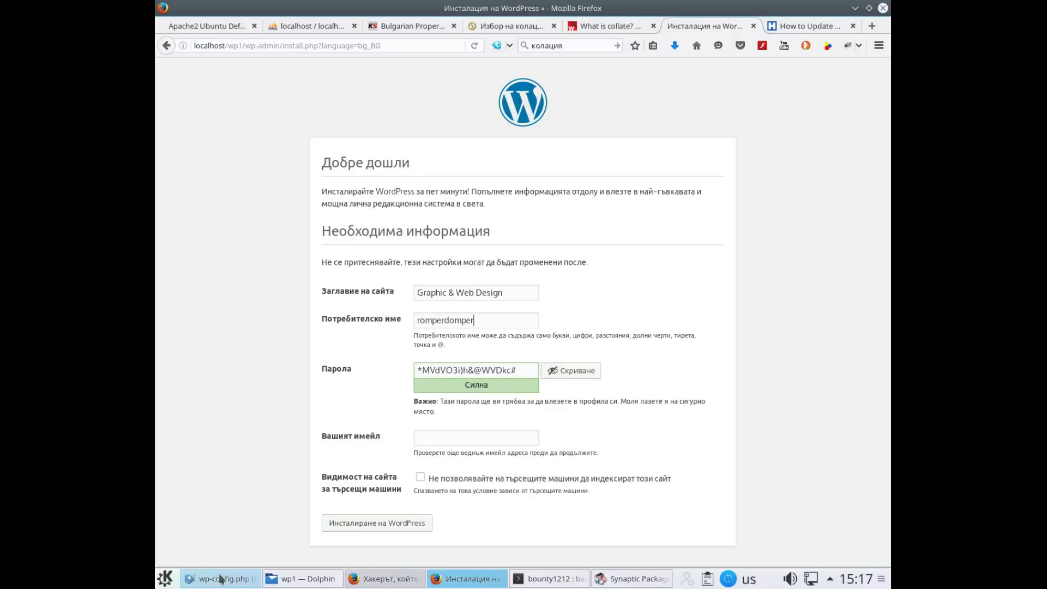
pyautogui.click(164, 578)
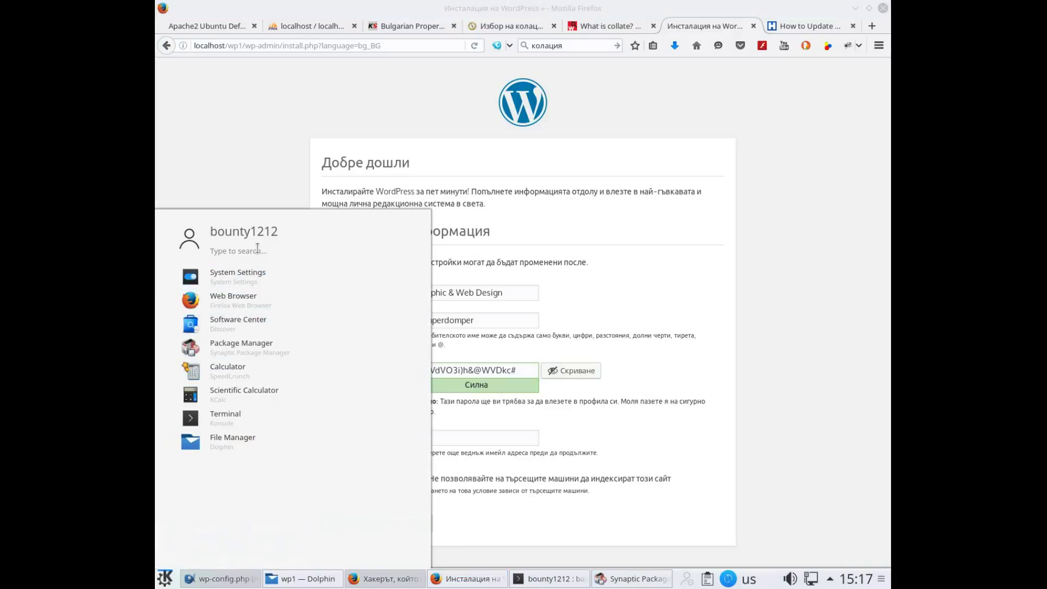
# Launch Geany and paste the generated WordPress password from Firefox into a new document
pyautogui.click(258, 248)
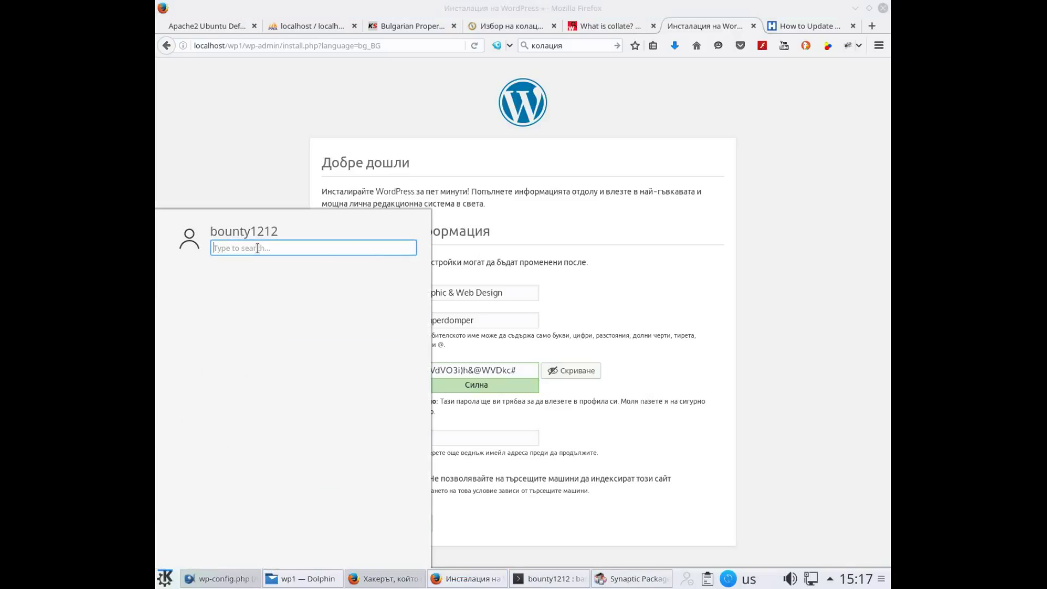
pyautogui.write('geany')
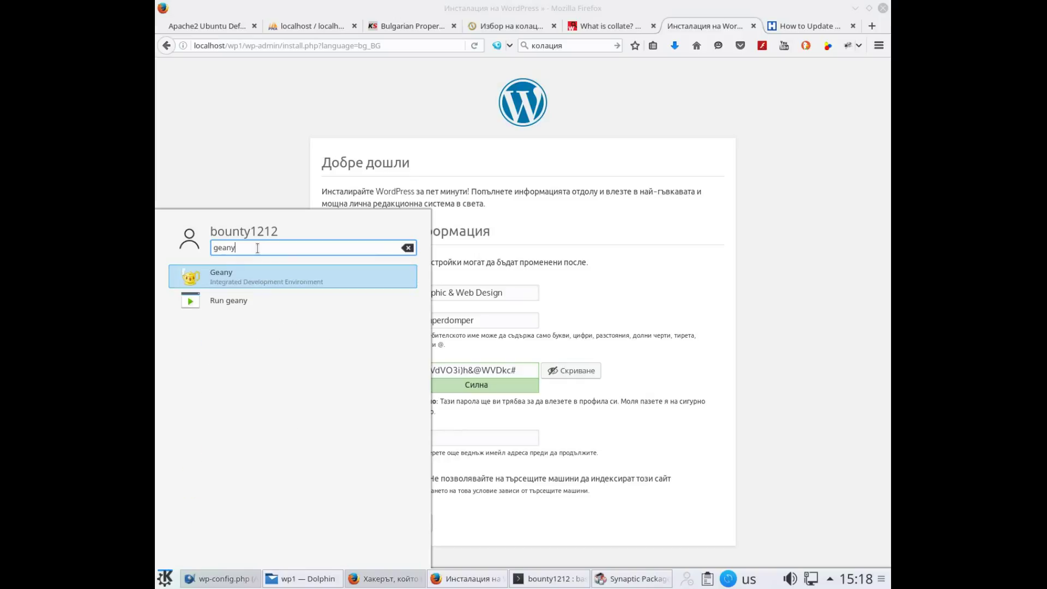
pyautogui.click(229, 281)
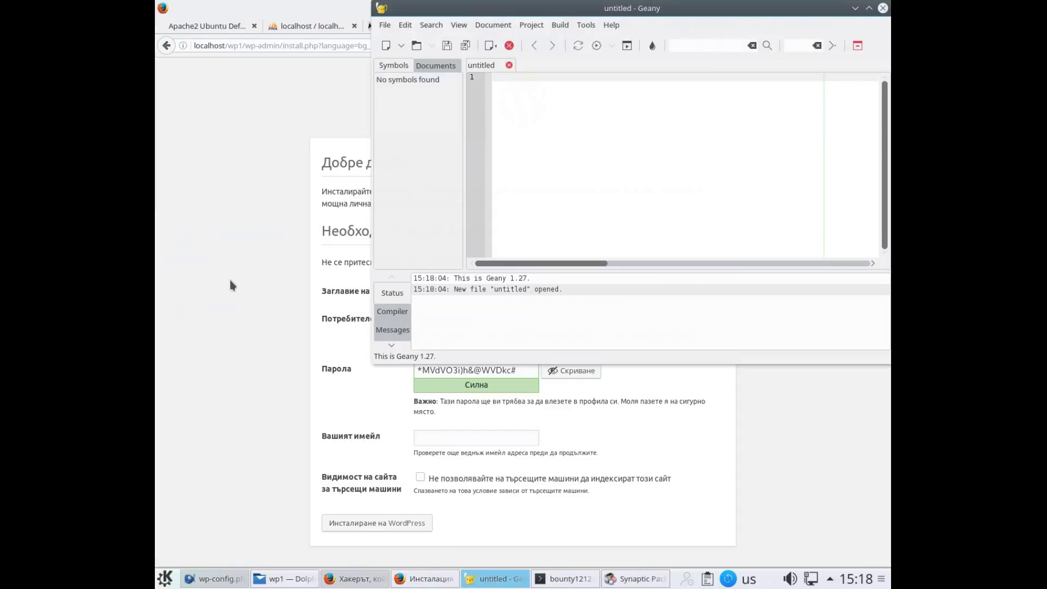
pyautogui.click(524, 371)
pyautogui.moveTo(524, 372); pyautogui.dragTo(410, 351)
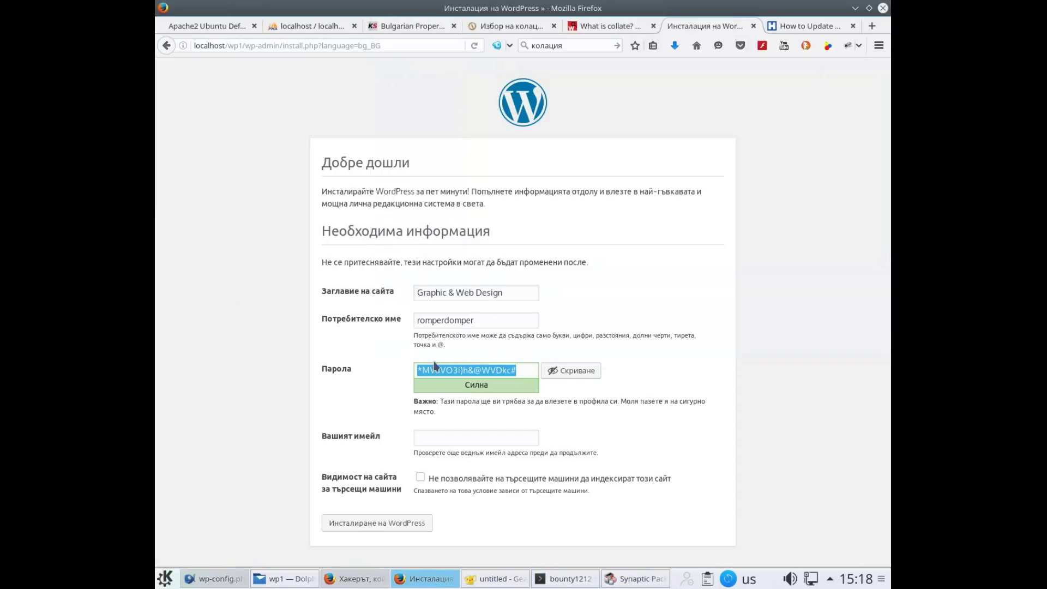
pyautogui.rightClick(448, 375)
pyautogui.click(494, 106)
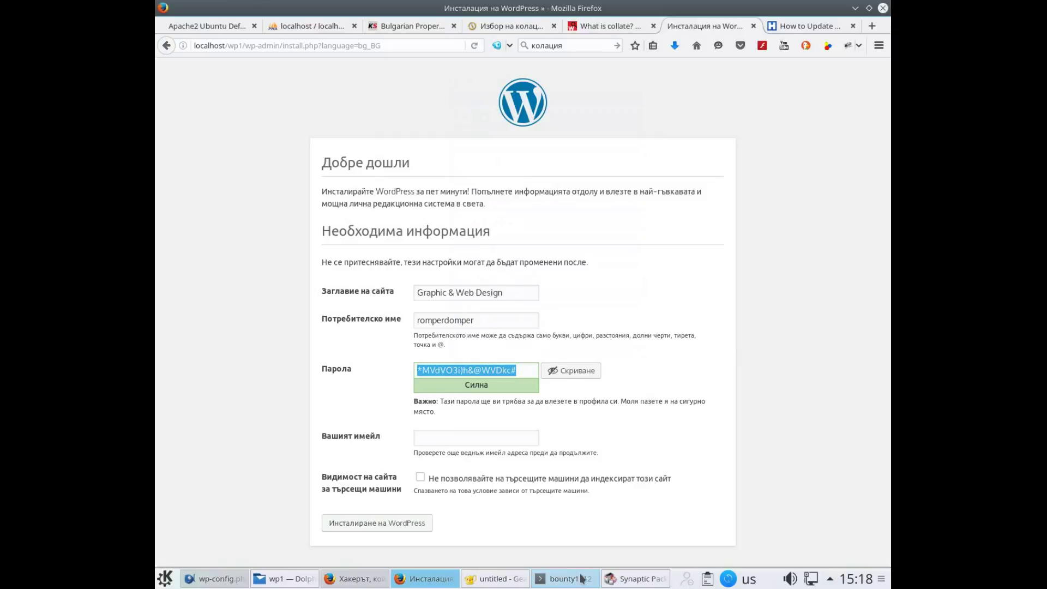
pyautogui.click(503, 580)
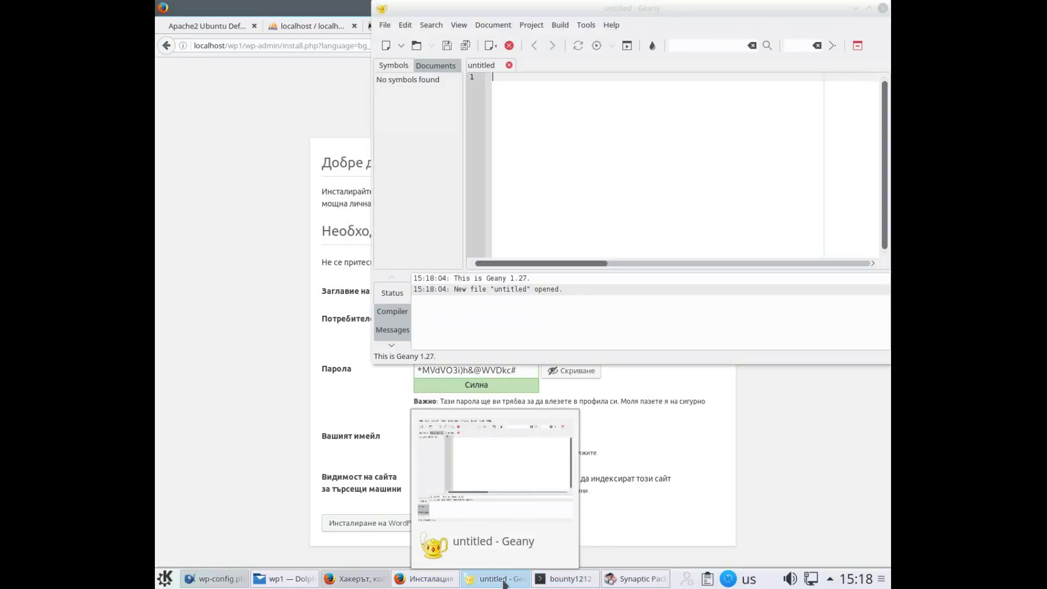
pyautogui.rightClick(560, 170)
pyautogui.click(588, 244)
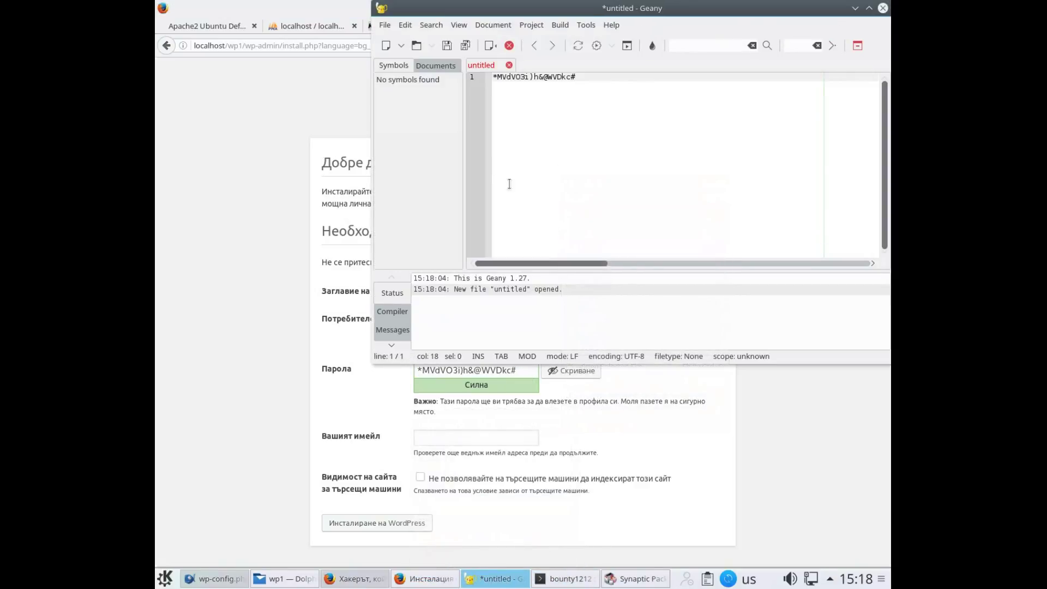
# Save the Geany document as wp-pass.txt in the Documents folder
pyautogui.click(389, 27)
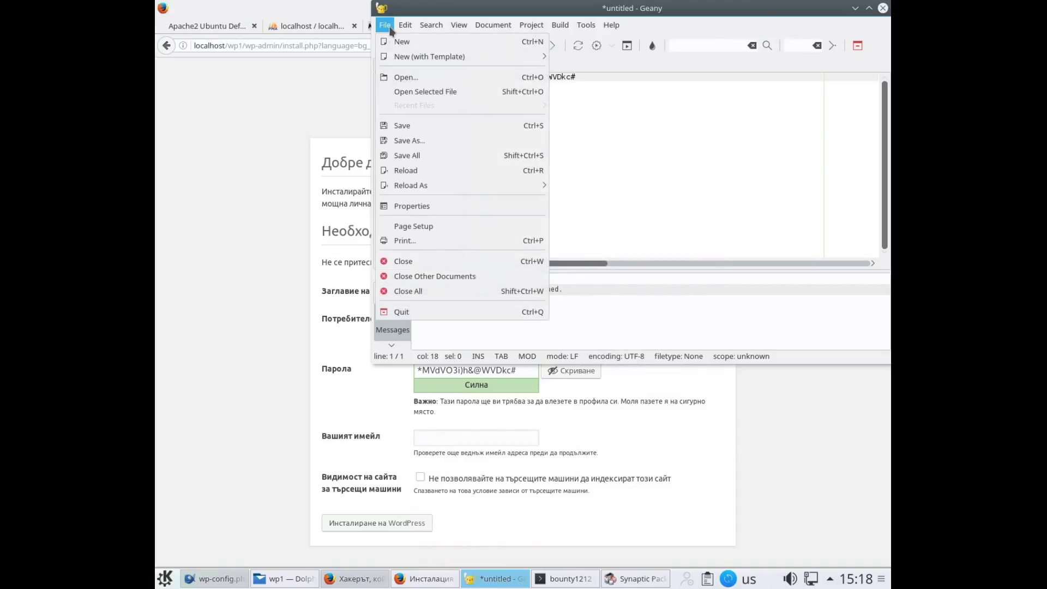
pyautogui.click(408, 140)
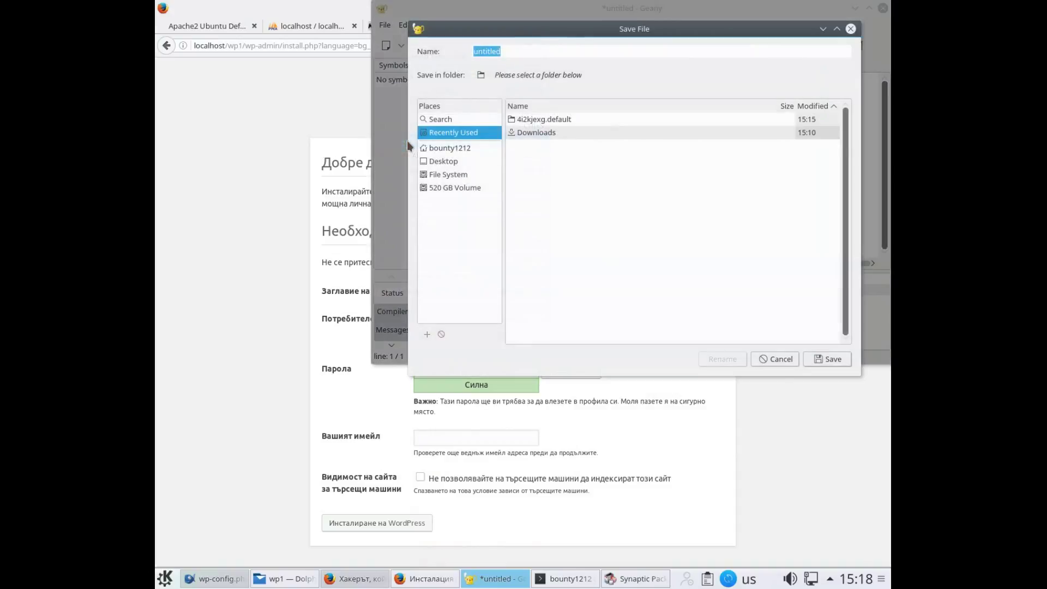
pyautogui.click(446, 148)
pyautogui.doubleClick(532, 132)
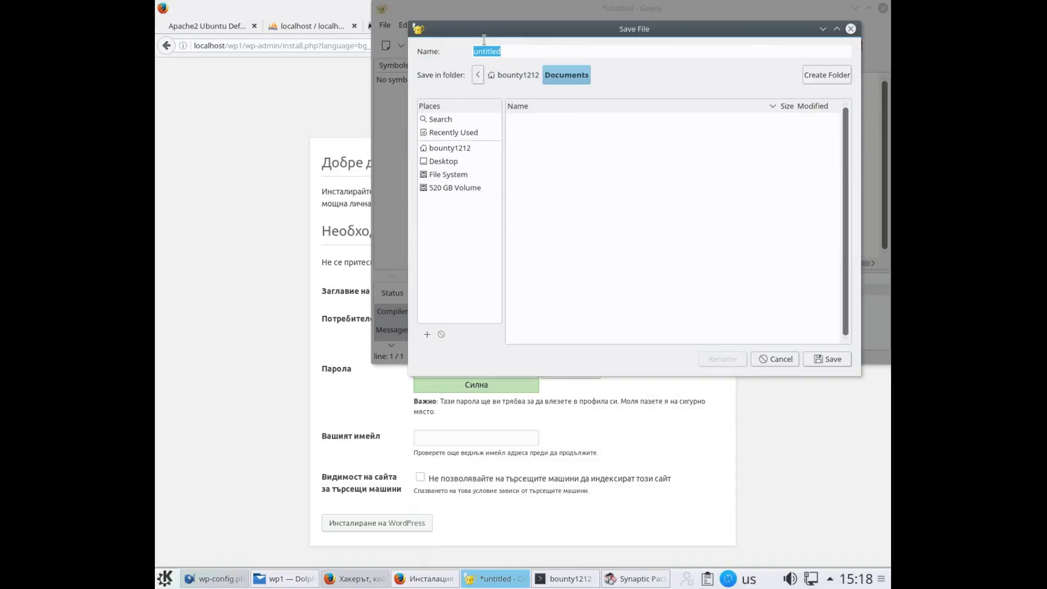
pyautogui.write('wp-pass.txt')
pyautogui.click(829, 361)
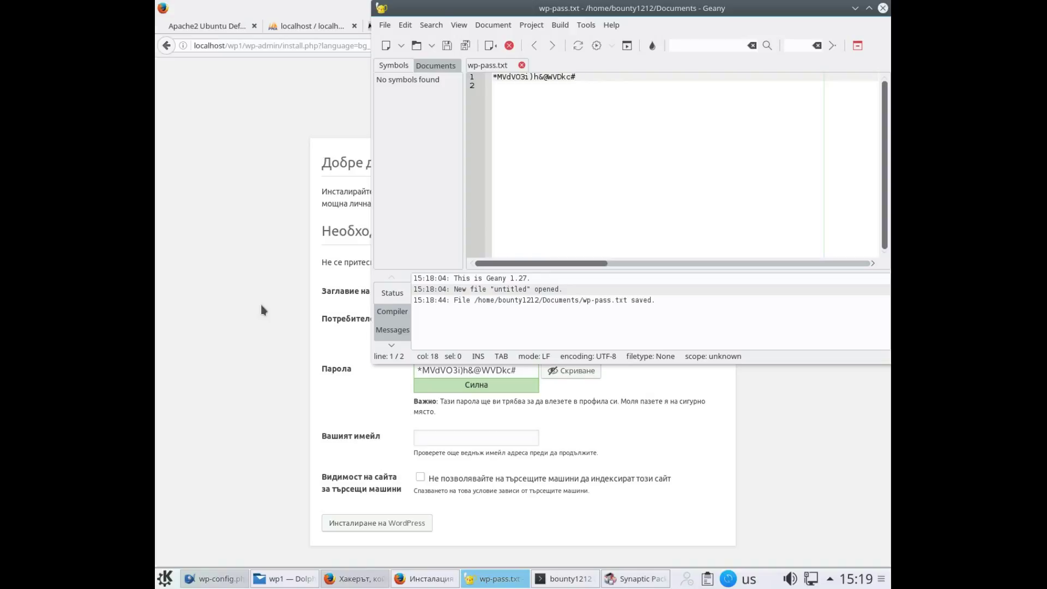
# Enter the administrator's e-mail address in the Вашият имейл field
pyautogui.click(261, 306)
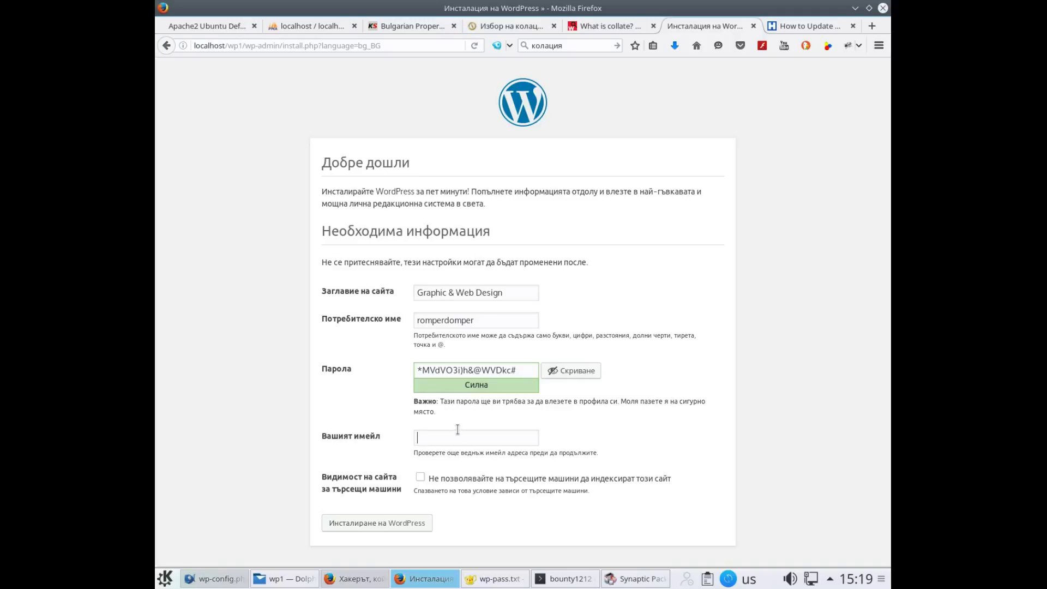
pyautogui.write('user@example.com')
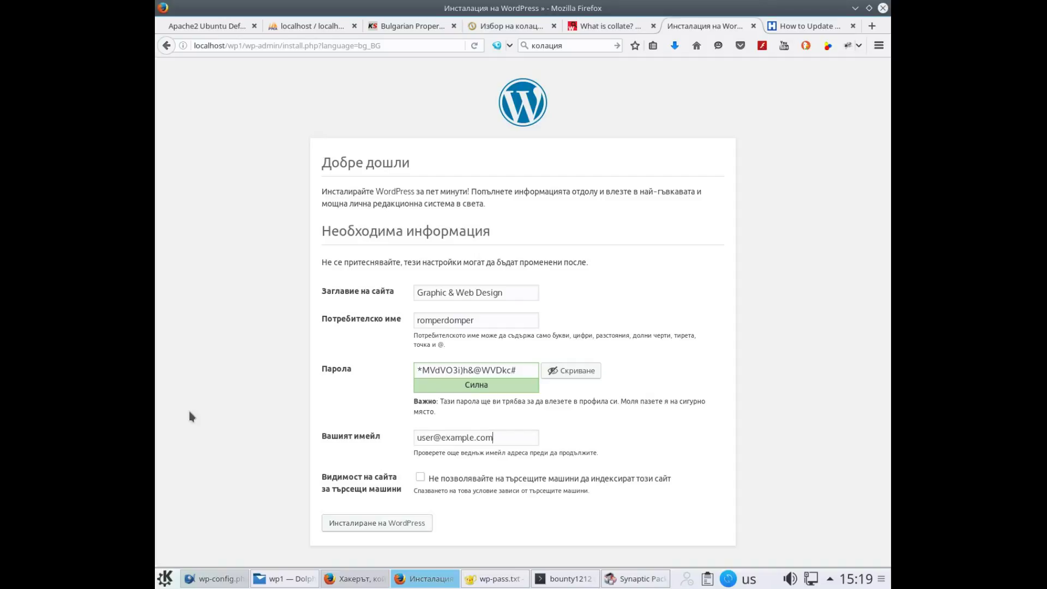
# Save a full-screen screenshot of the filled-in 'Graphic & Web Design' installation form
pyautogui.press('Print')
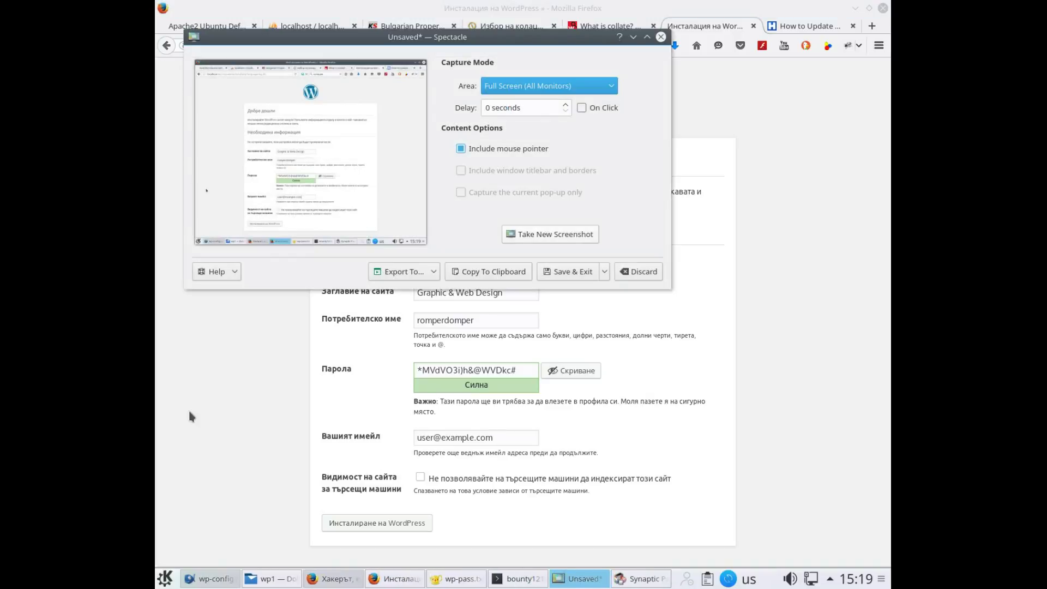
pyautogui.click(571, 277)
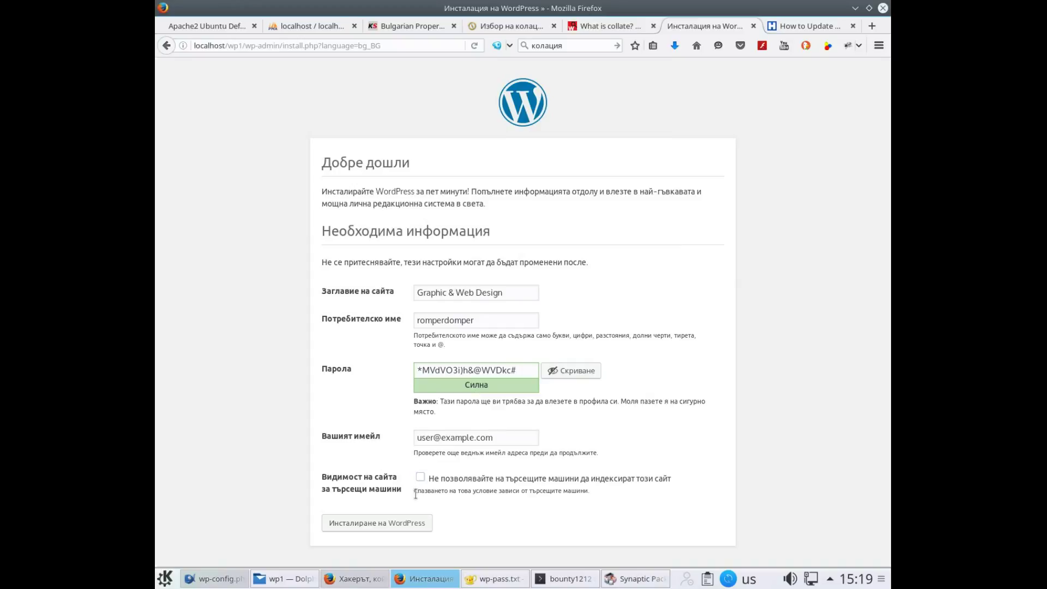
# Run 'Инсталиране на WordPress', save a screenshot of the success page, then continue to login
pyautogui.click(375, 529)
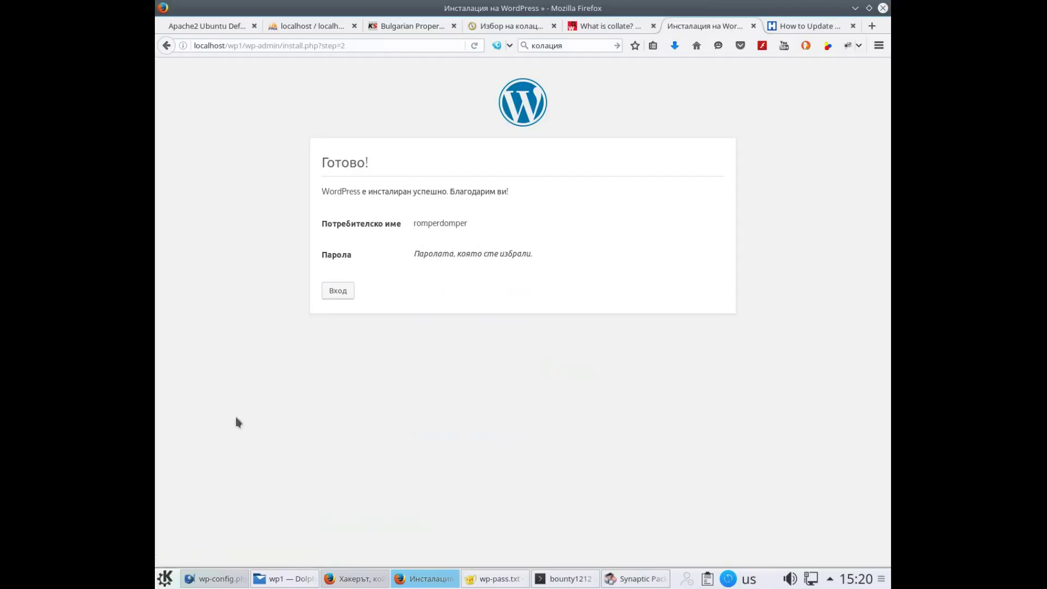
pyautogui.press('Print')
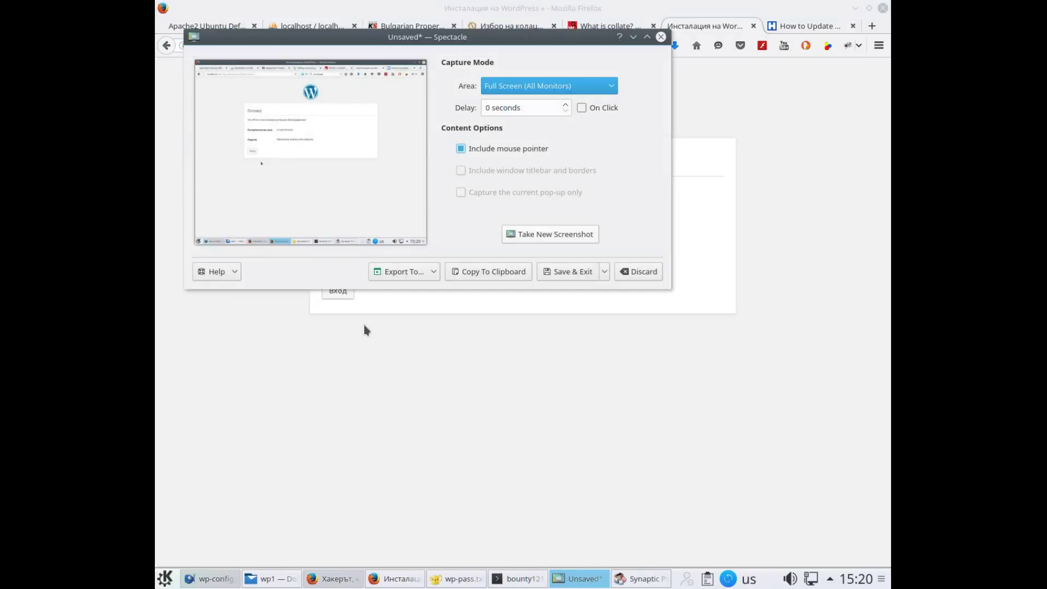
pyautogui.click(572, 272)
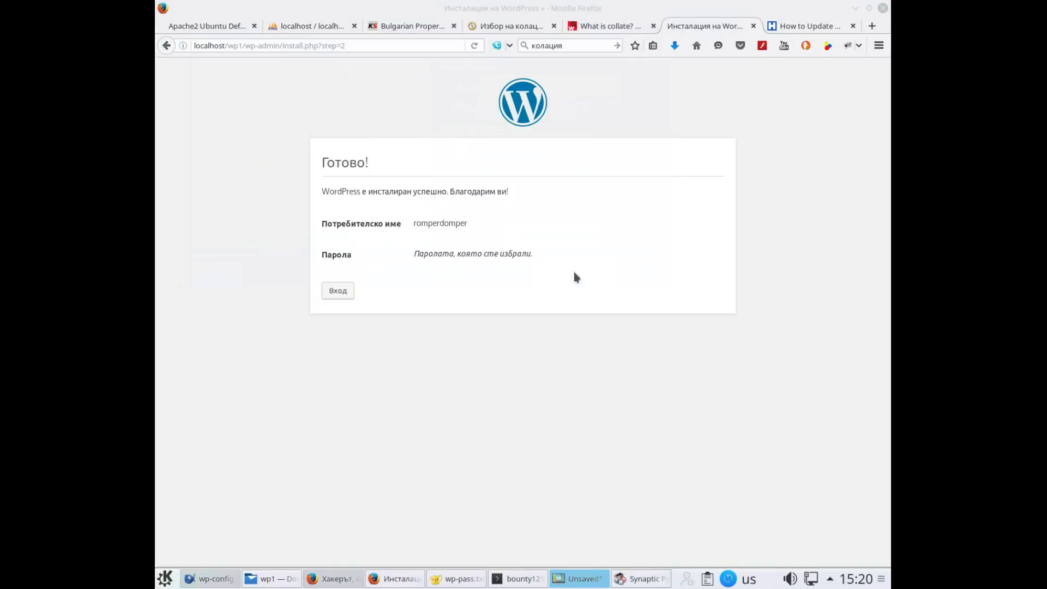
pyautogui.click(335, 291)
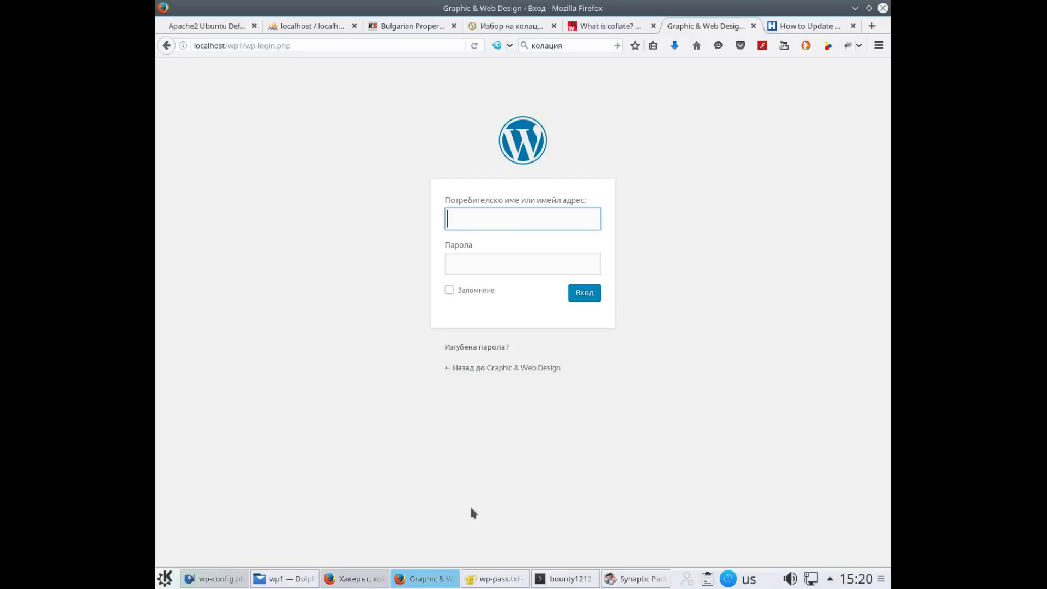
# Bring the wp-pass.txt note with the admin password forward in Geany
pyautogui.click(483, 578)
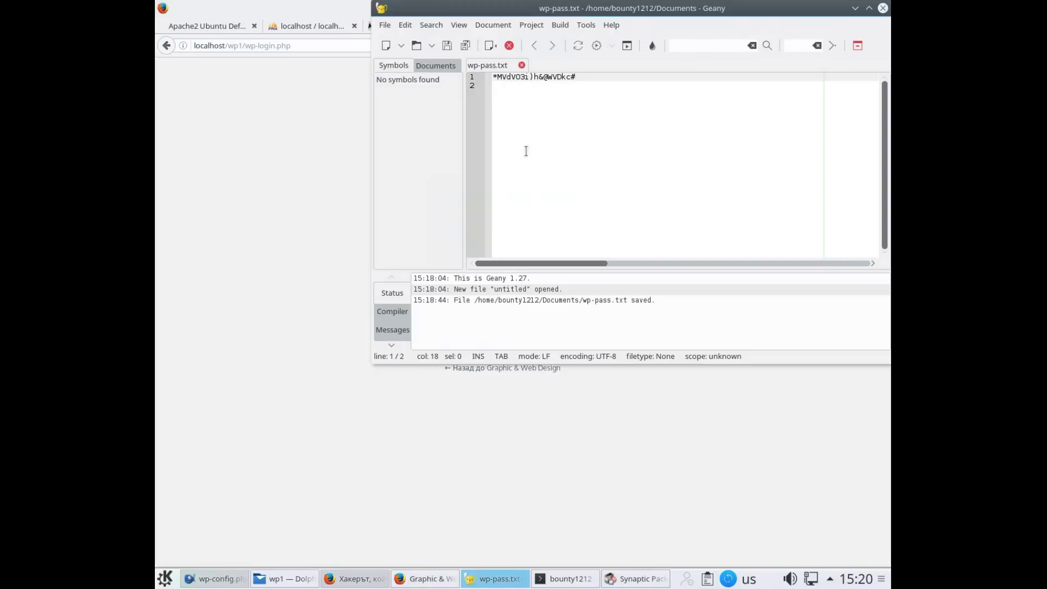
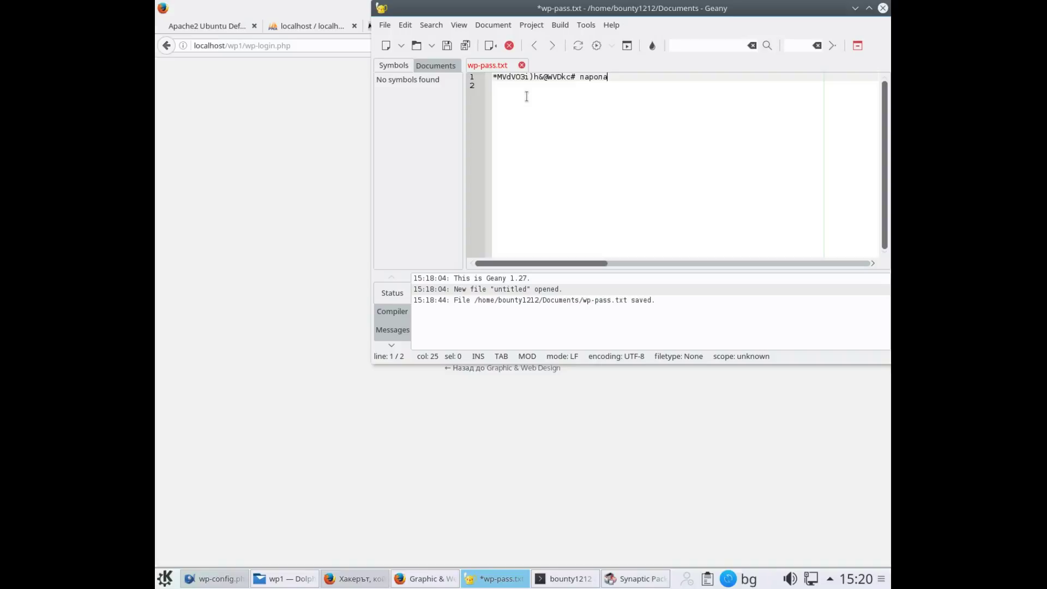
# Append the note 'парола за локалния сайт на wordpress' after the line-1 password and start a new line
pyautogui.write(' за локалния сайт на')
pyautogui.hotkey('alt', 'shift')
pyautogui.write('wordpress')
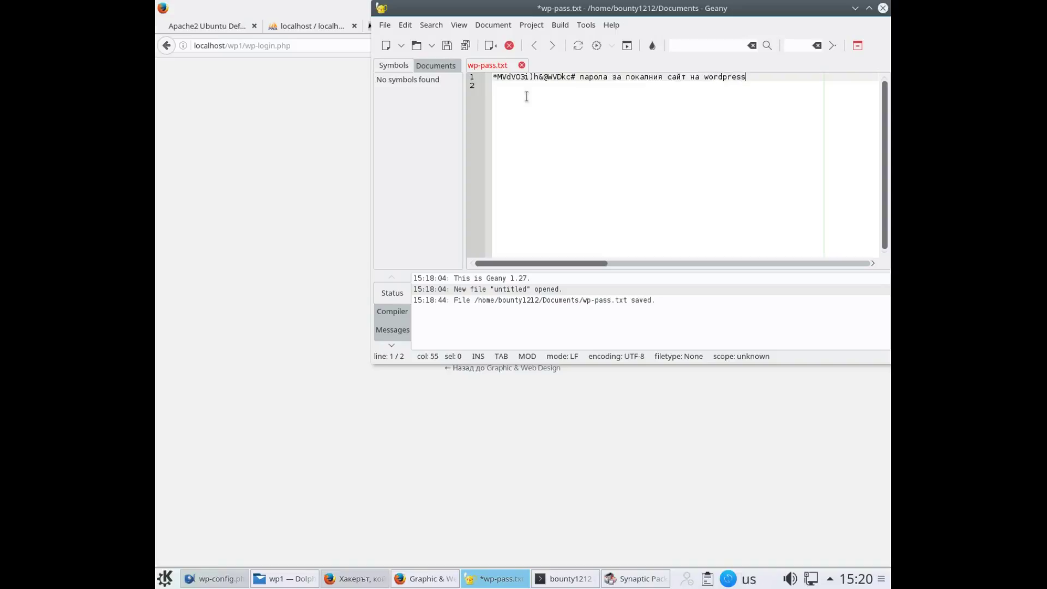
pyautogui.press('Return')
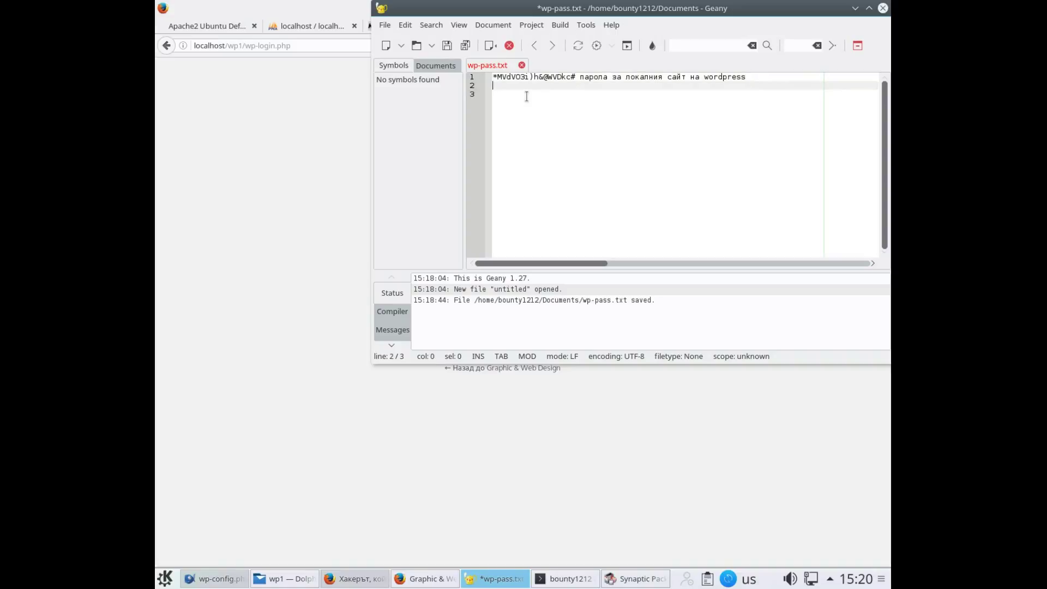
# On line 2, enter the site username followed by 'потребителско име за локалния сайт на wordpress'
pyautogui.write('romperdomper')
pyautogui.hotkey('alt', 'shift')
pyautogui.write('пот')
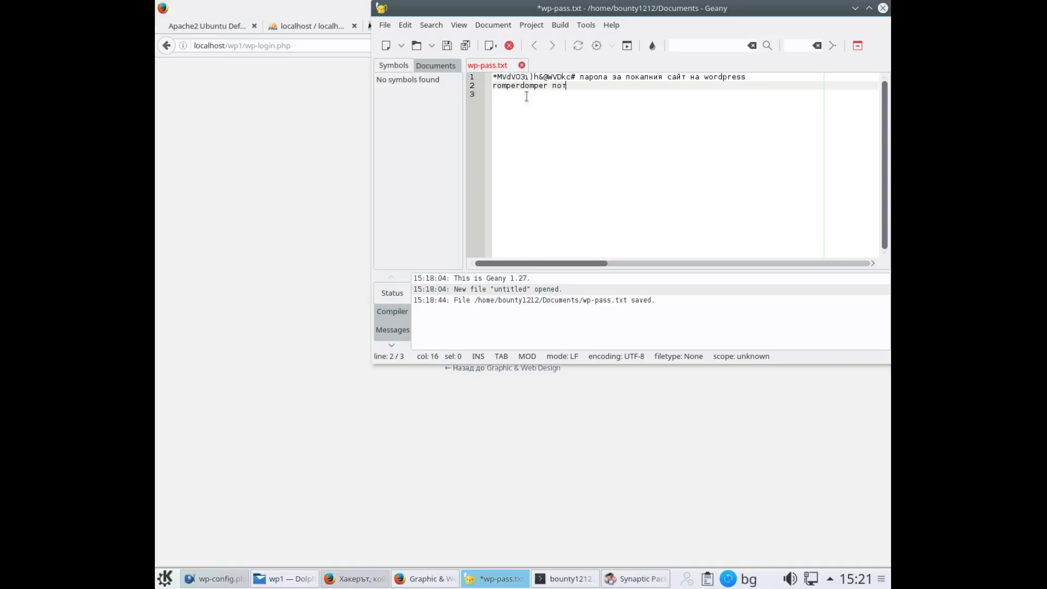
pyautogui.write('ребителско име за локалния сайт на')
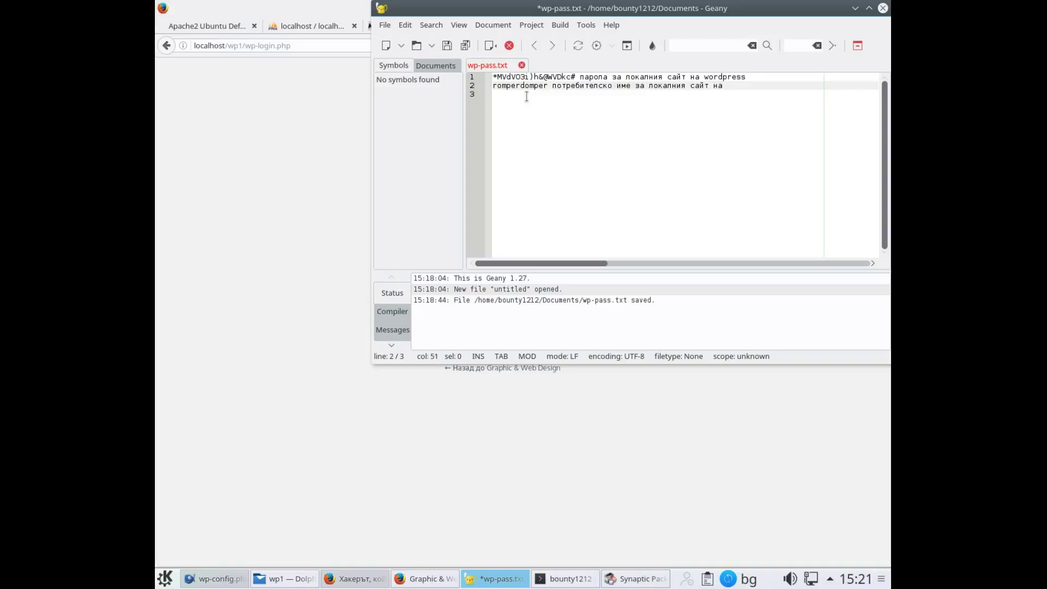
pyautogui.hotkey('alt', 'shift')
pyautogui.write('wordpress')
# Save wp-pass.txt and bring the Firefox WordPress login page to the front
pyautogui.click(446, 46)
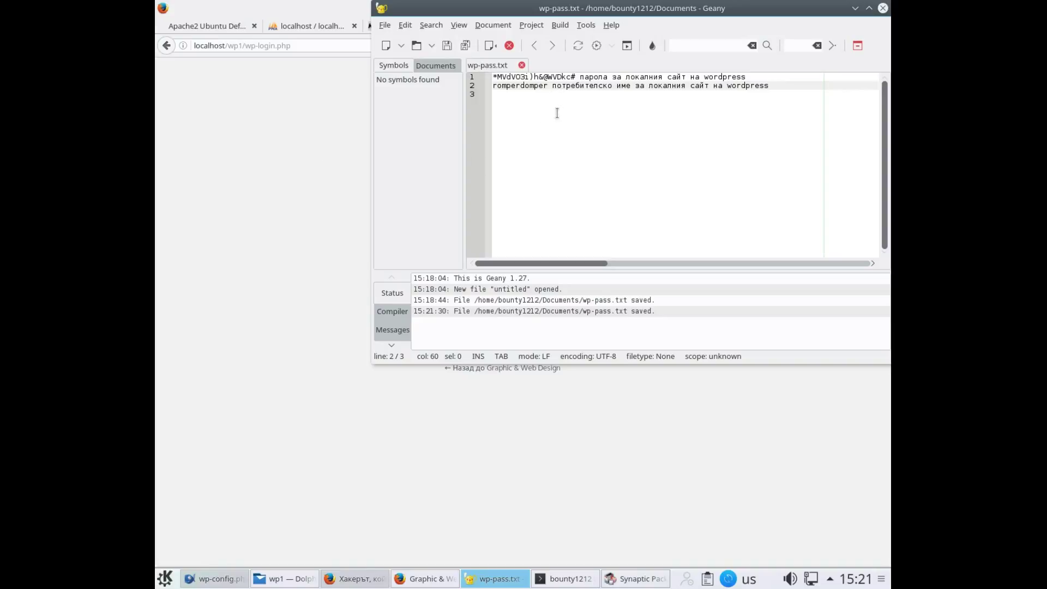
pyautogui.click(340, 227)
# Start entering the site username in the WordPress login form's username field
pyautogui.click(494, 218)
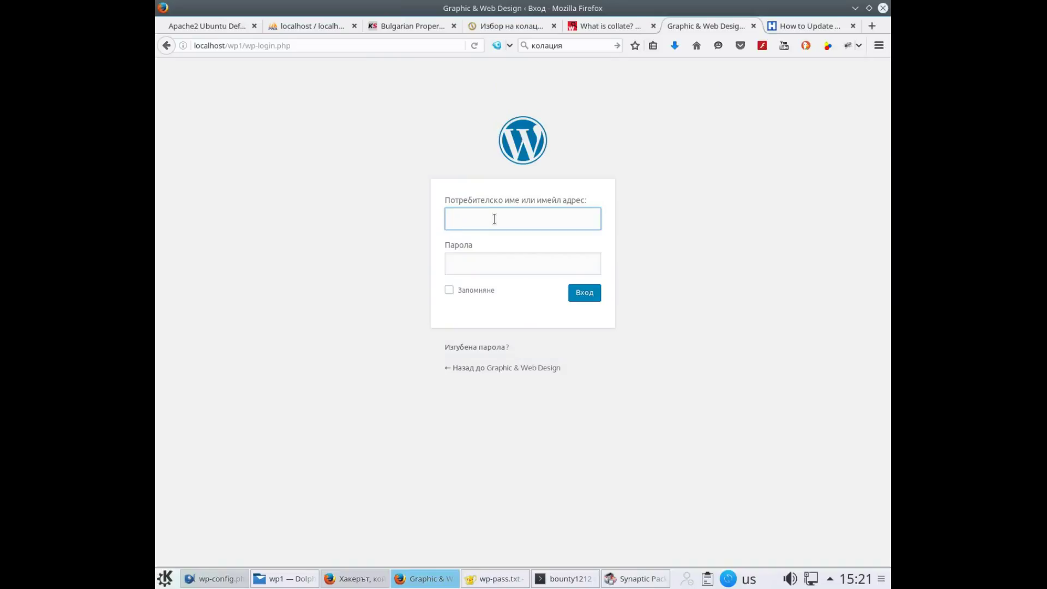
pyautogui.write('romperdomper')
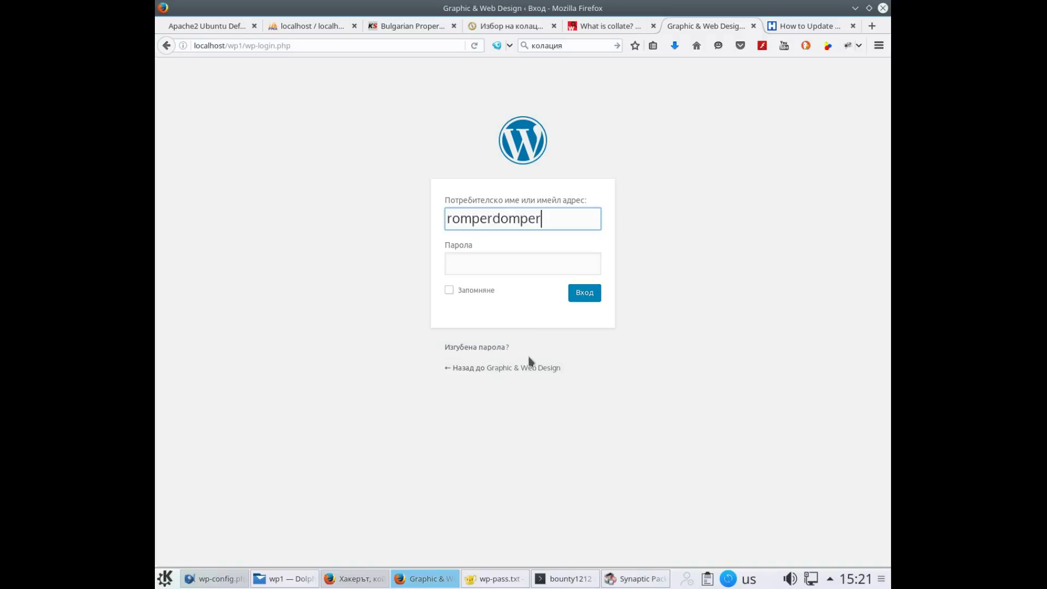
# Copy the WordPress site password from line 1 of wp-pass.txt in Geany, then hide Geany
pyautogui.click(499, 579)
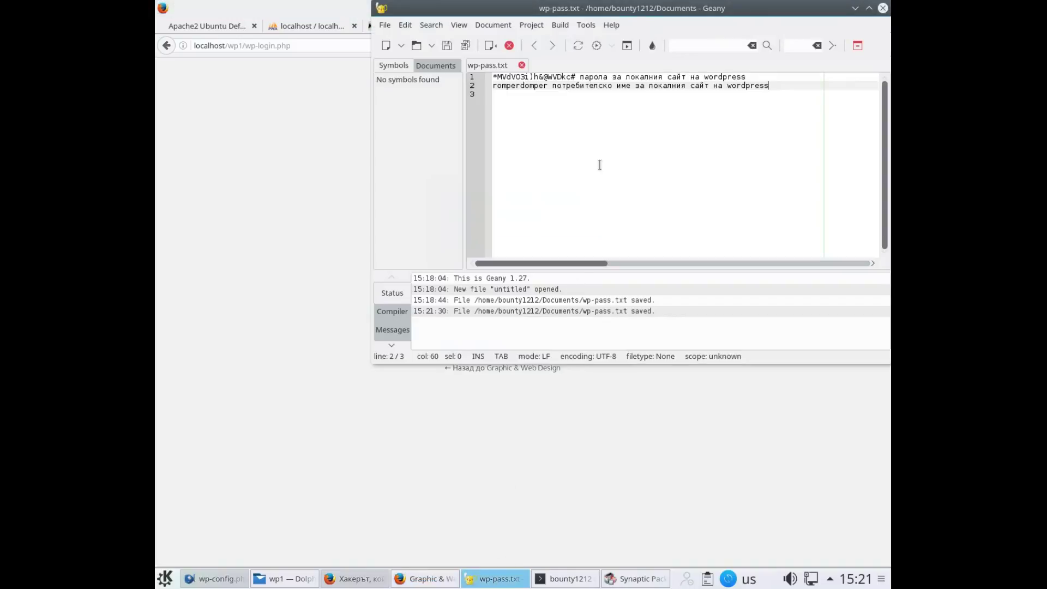
pyautogui.moveTo(577, 76); pyautogui.dragTo(489, 77)
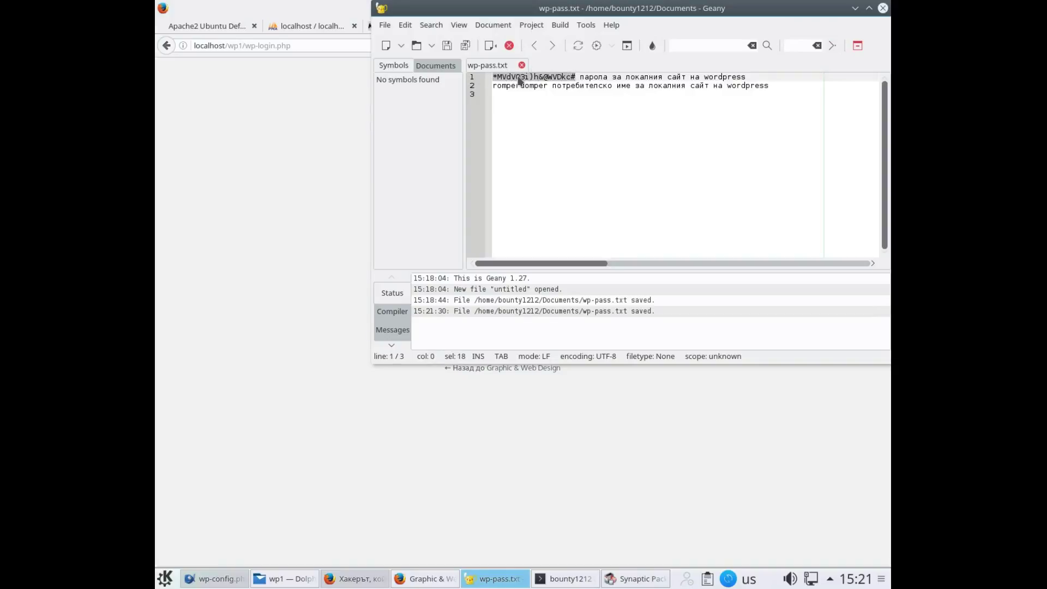
pyautogui.rightClick(520, 80)
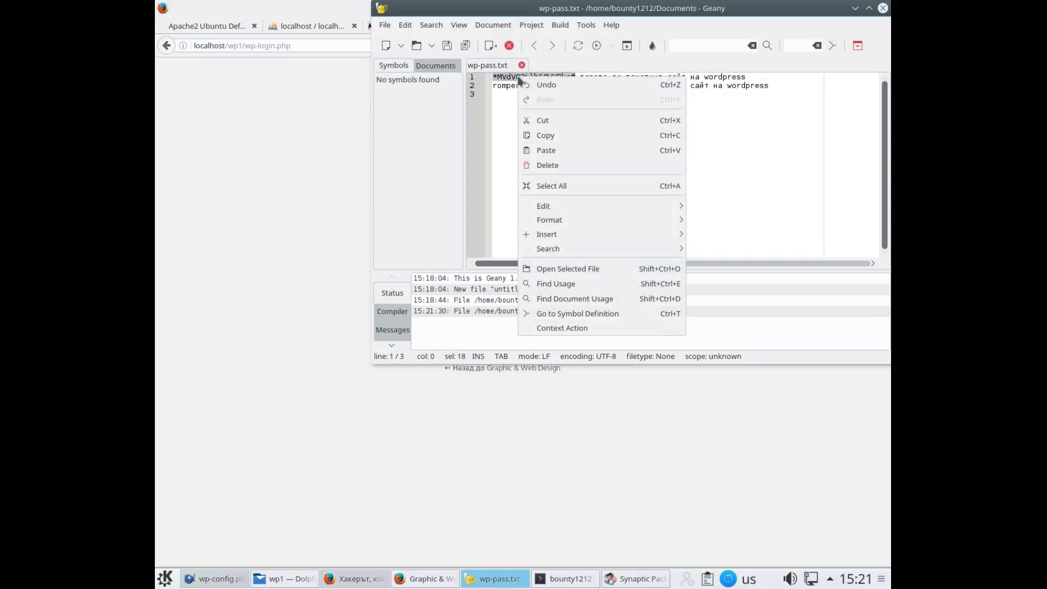
pyautogui.click(542, 136)
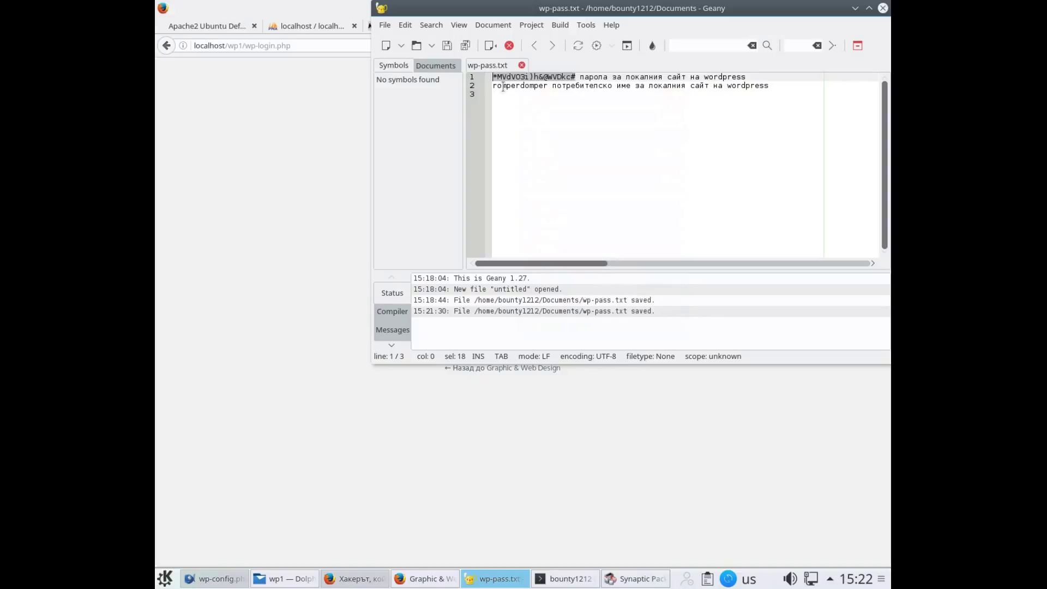
pyautogui.click(490, 583)
# Paste the saved password into the Парола field and log in to the local wp1 site
pyautogui.click(496, 262)
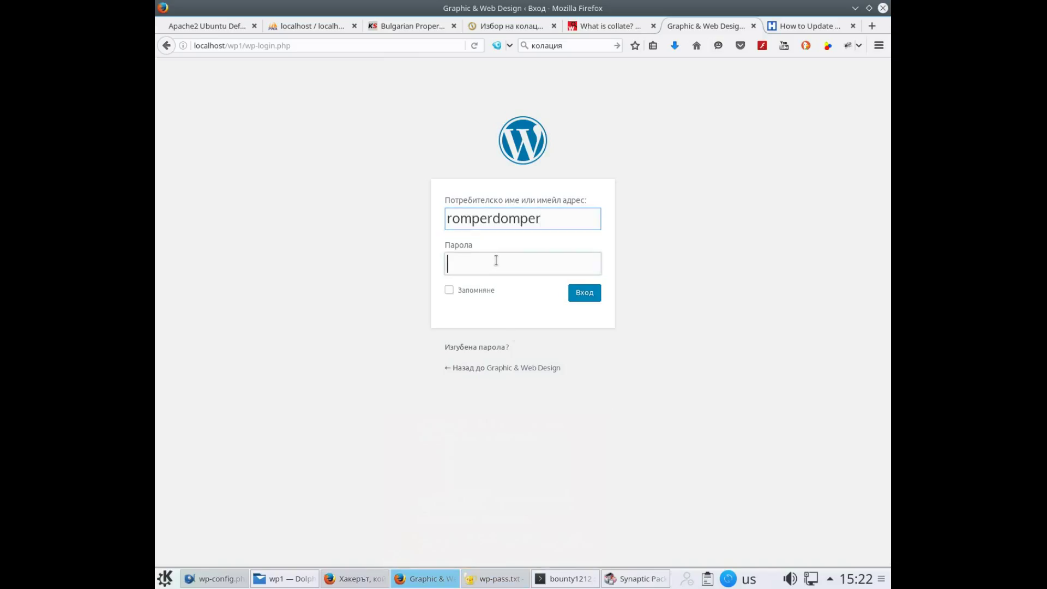
pyautogui.rightClick(497, 265)
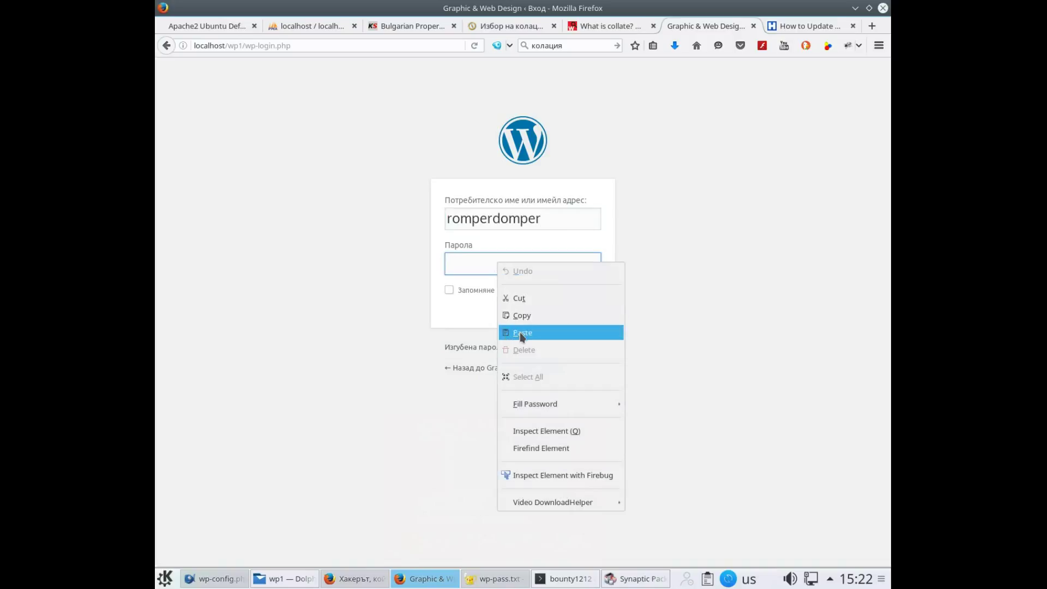
pyautogui.click(520, 332)
pyautogui.click(584, 294)
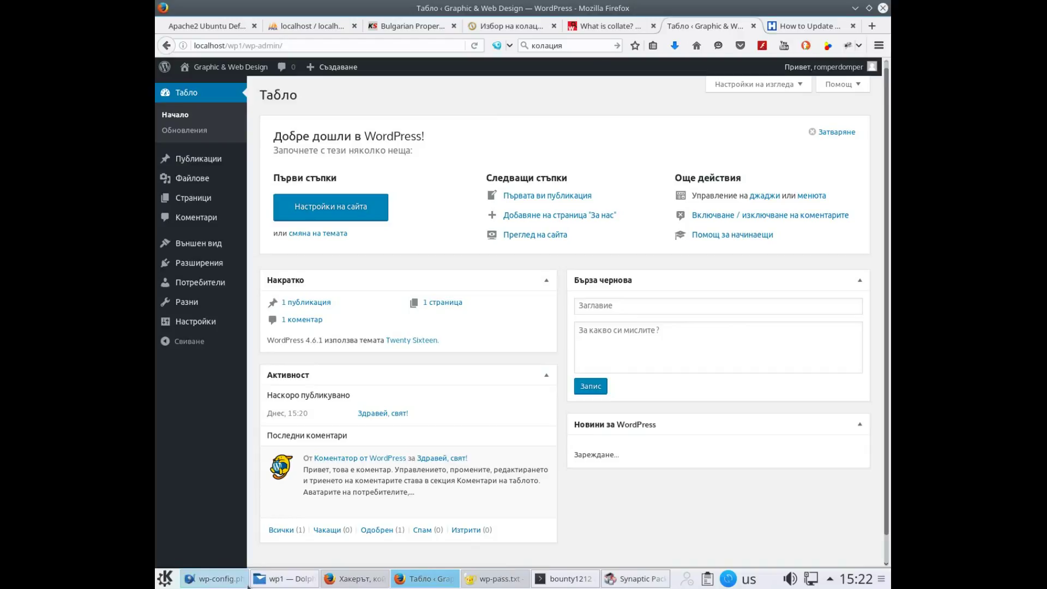
pyautogui.moveTo(442, 585)
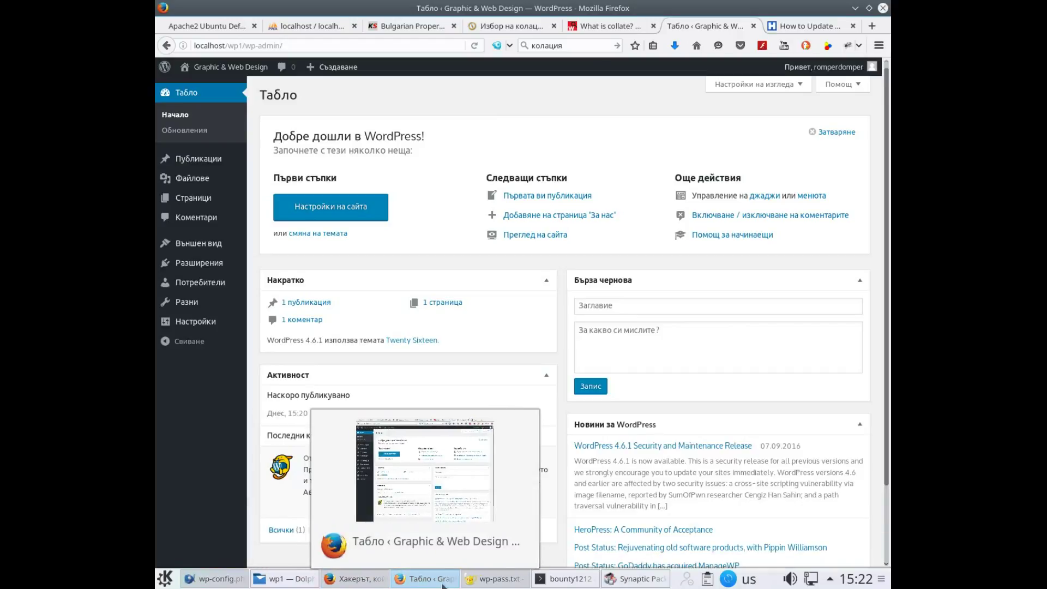
# Copy the define('FS_METHOD','direct'); line from the Hongkiat update article
pyautogui.click(785, 29)
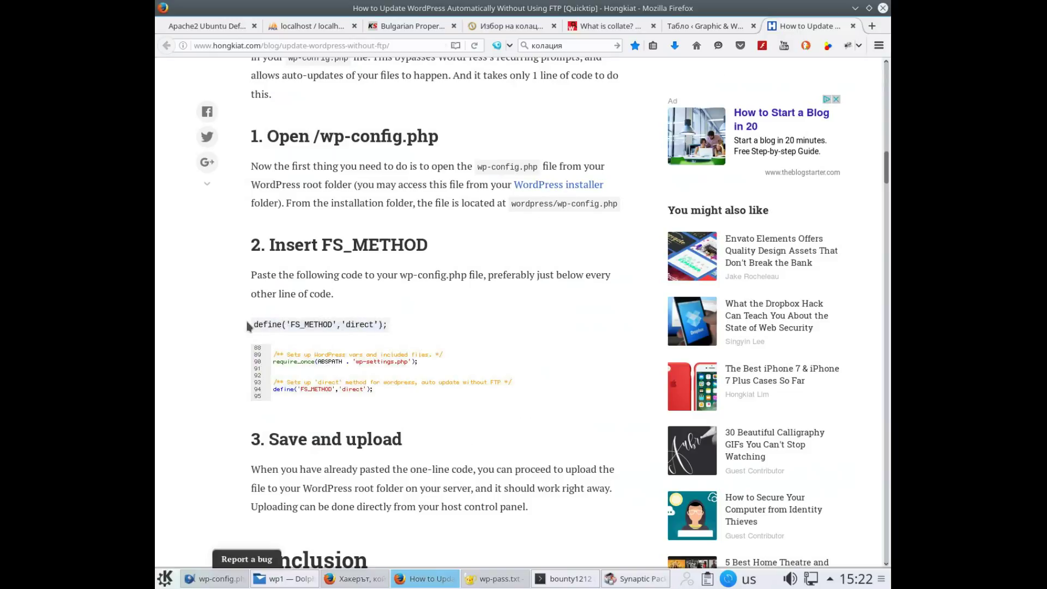
pyautogui.tripleClick(276, 325)
pyautogui.rightClick(277, 331)
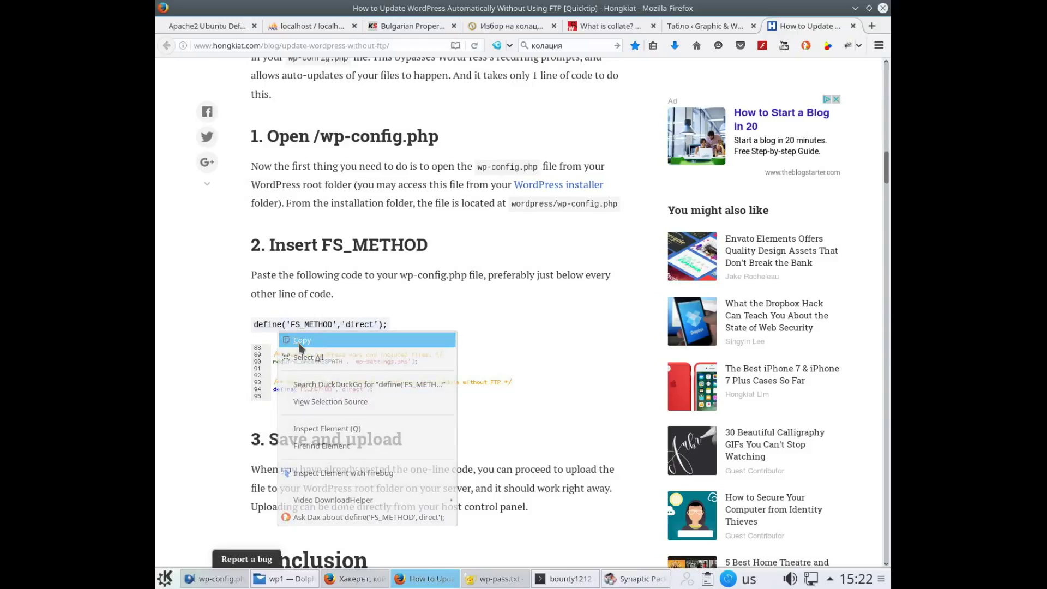
pyautogui.click(299, 342)
pyautogui.click(251, 327)
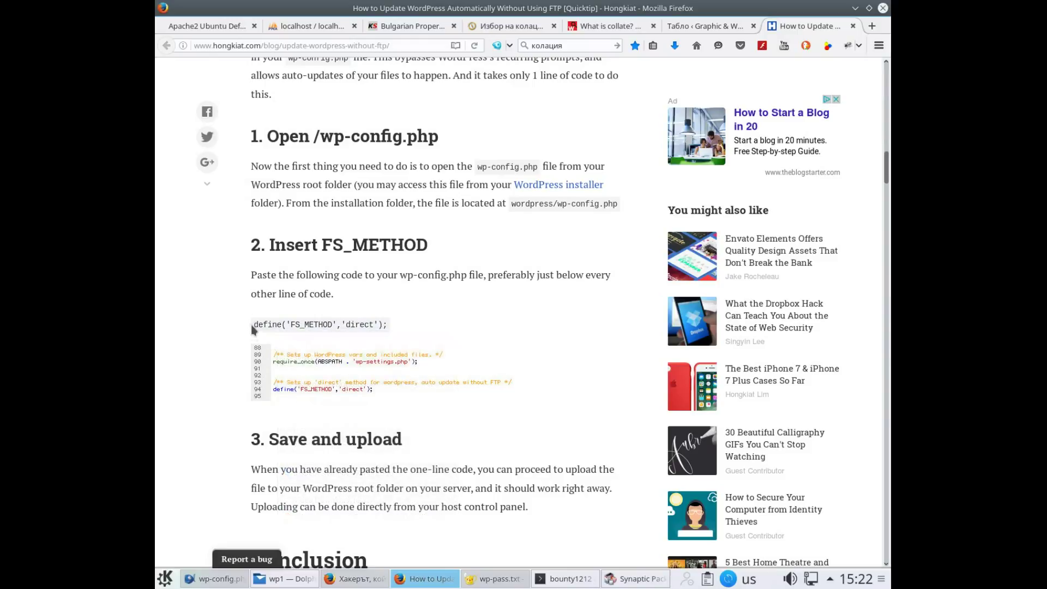
pyautogui.moveTo(253, 330); pyautogui.dragTo(368, 327)
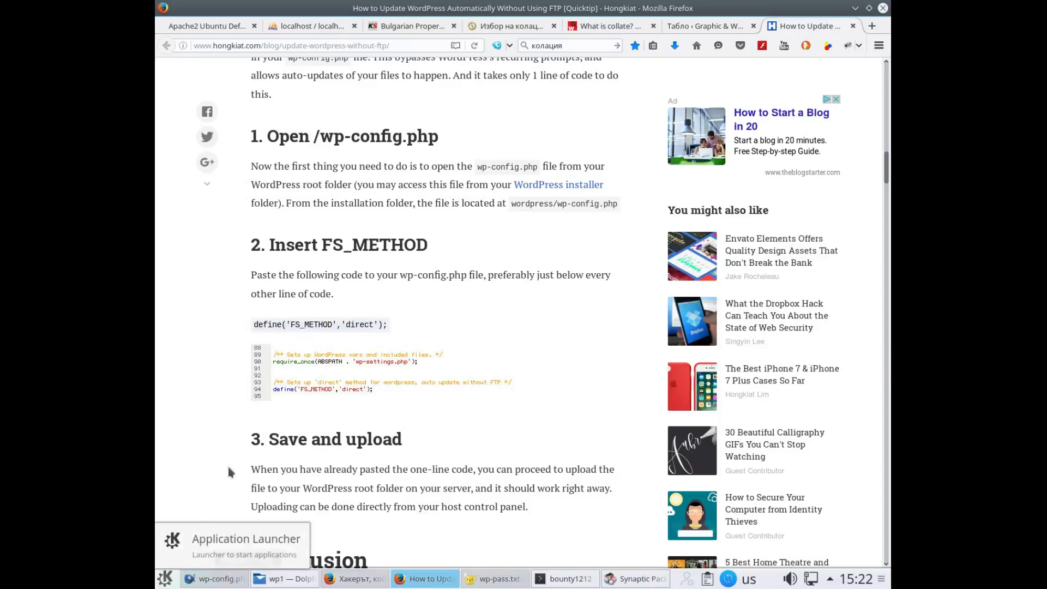
pyautogui.tripleClick(297, 325)
pyautogui.rightClick(301, 325)
pyautogui.click(322, 334)
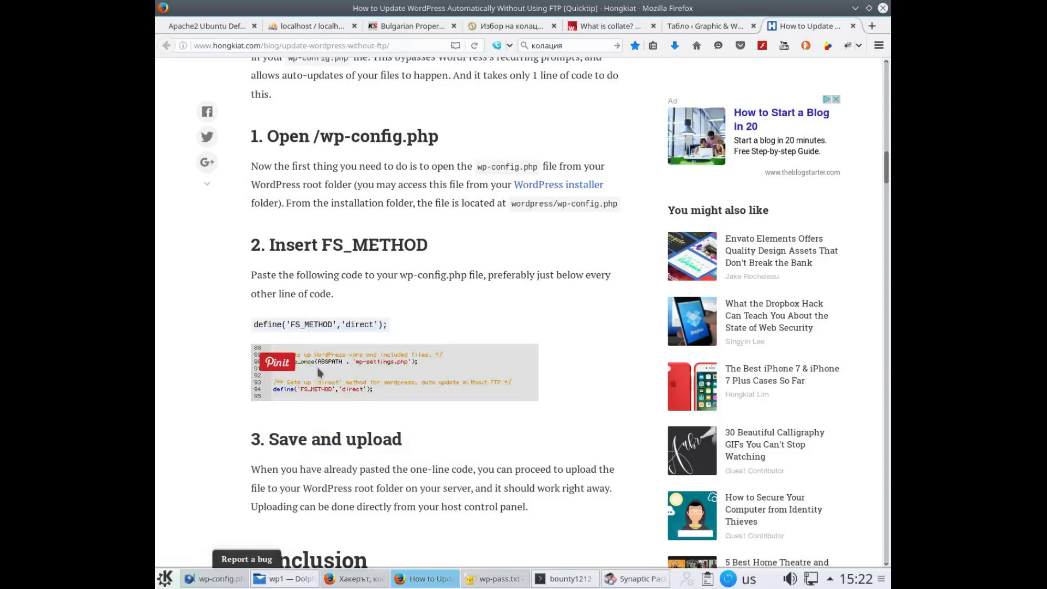
# Re-copy the define line and bring wp-config.php up in Bluefish
pyautogui.moveTo(317, 574)
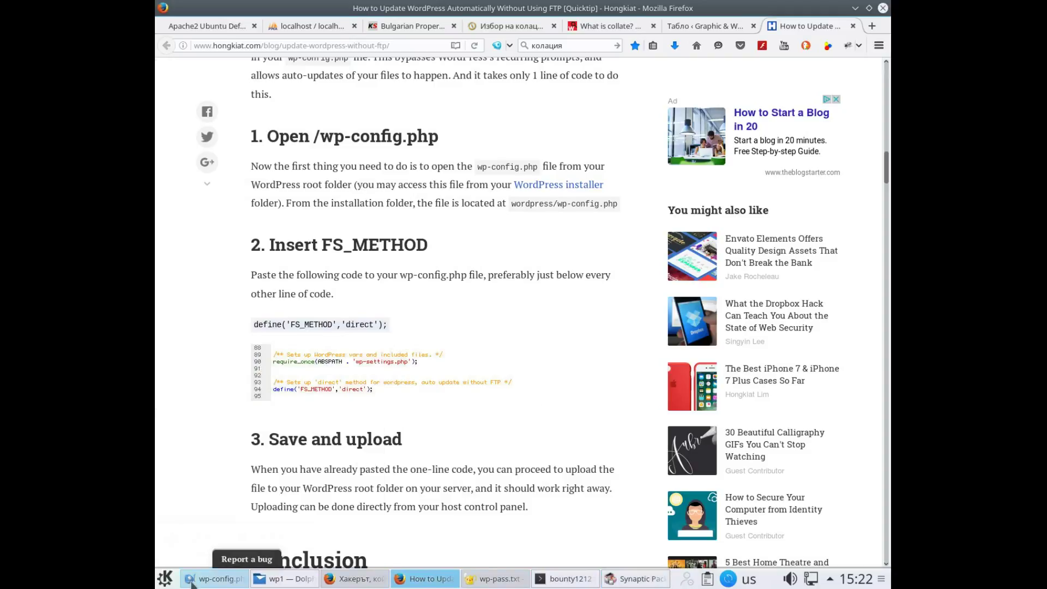
pyautogui.rightClick(276, 326)
pyautogui.click(189, 532)
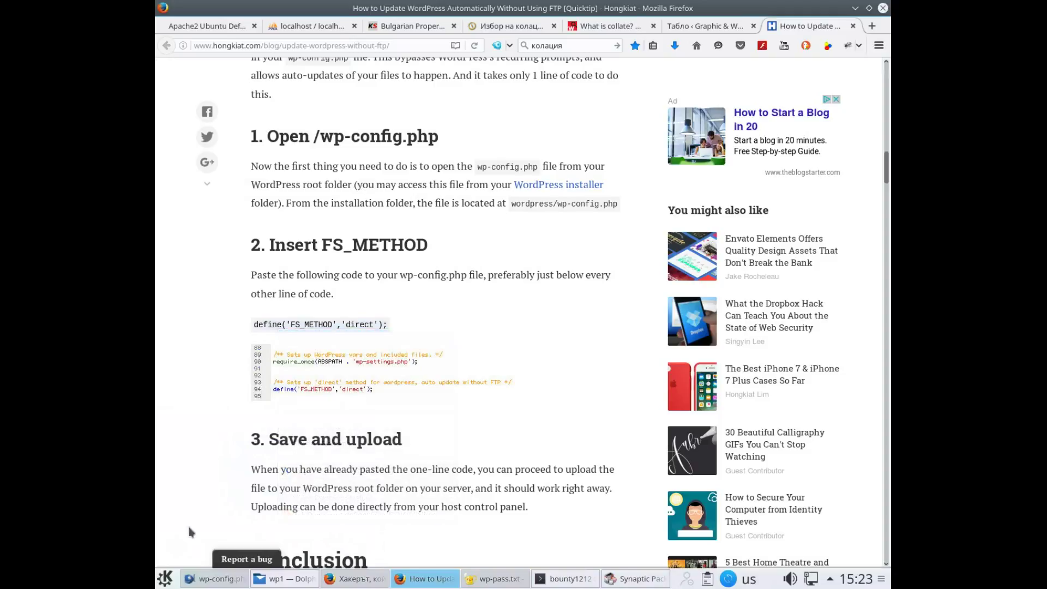
pyautogui.click(197, 582)
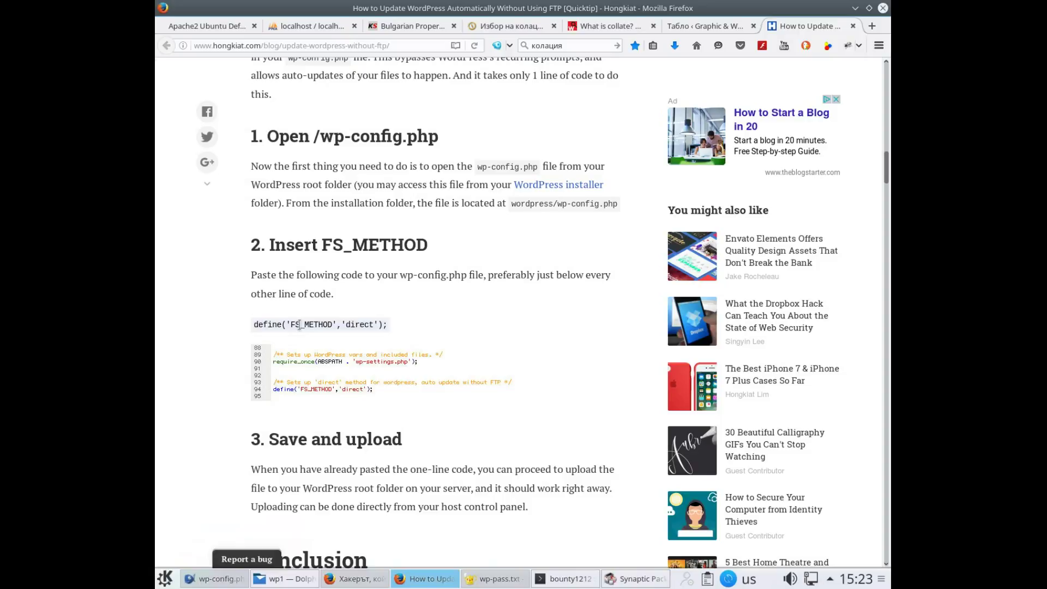
pyautogui.rightClick(300, 326)
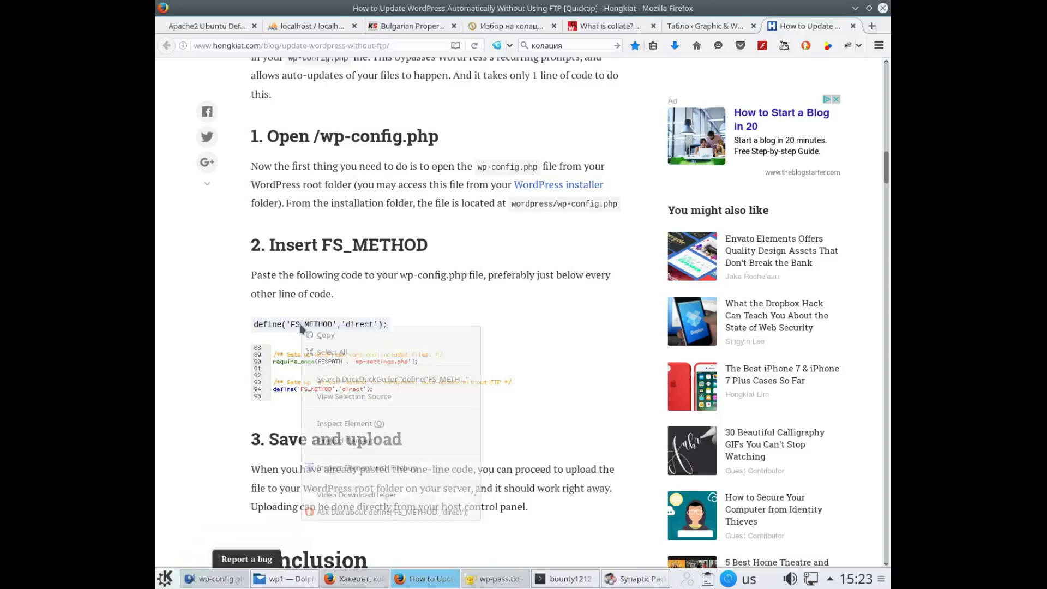
pyautogui.click(325, 335)
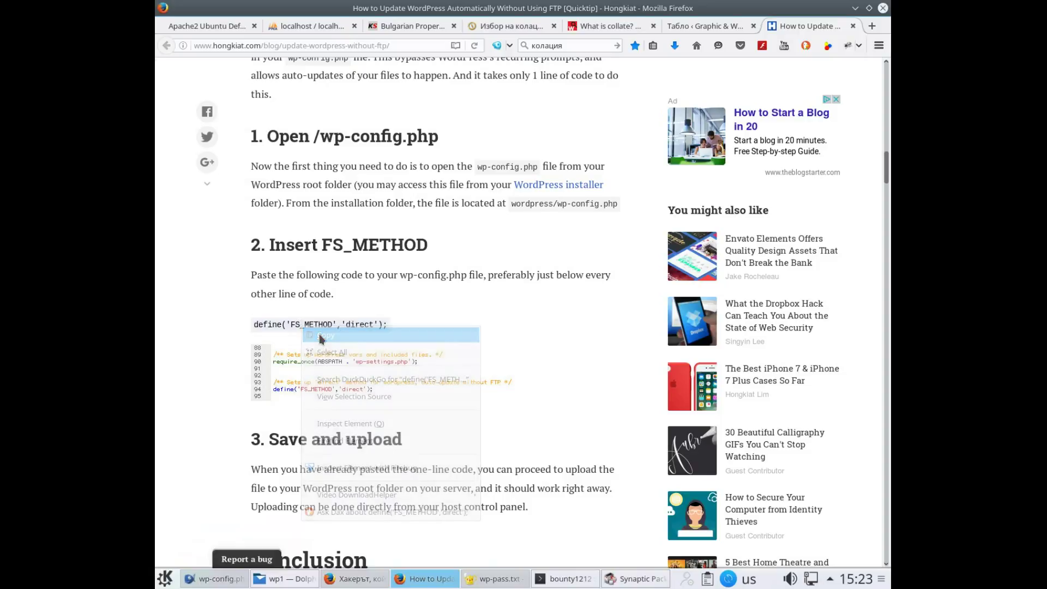
pyautogui.click(256, 326)
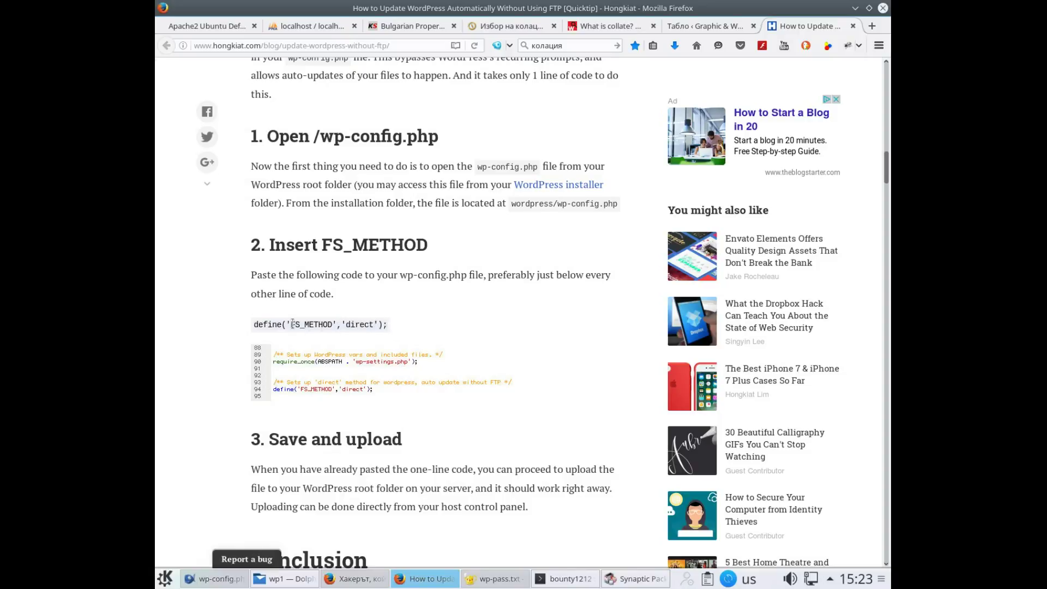
pyautogui.rightClick(291, 322)
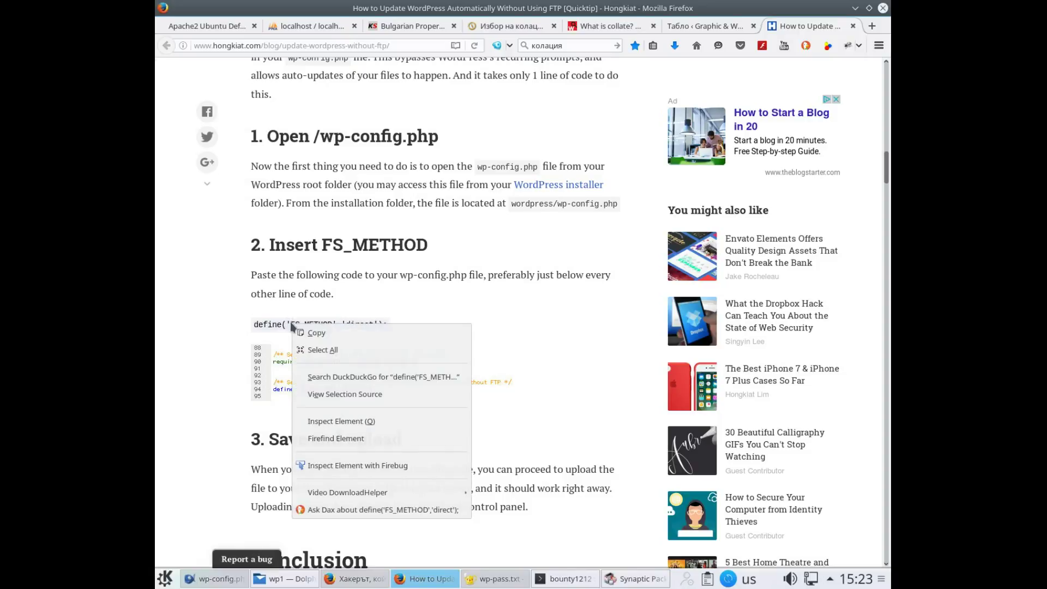
pyautogui.click(306, 332)
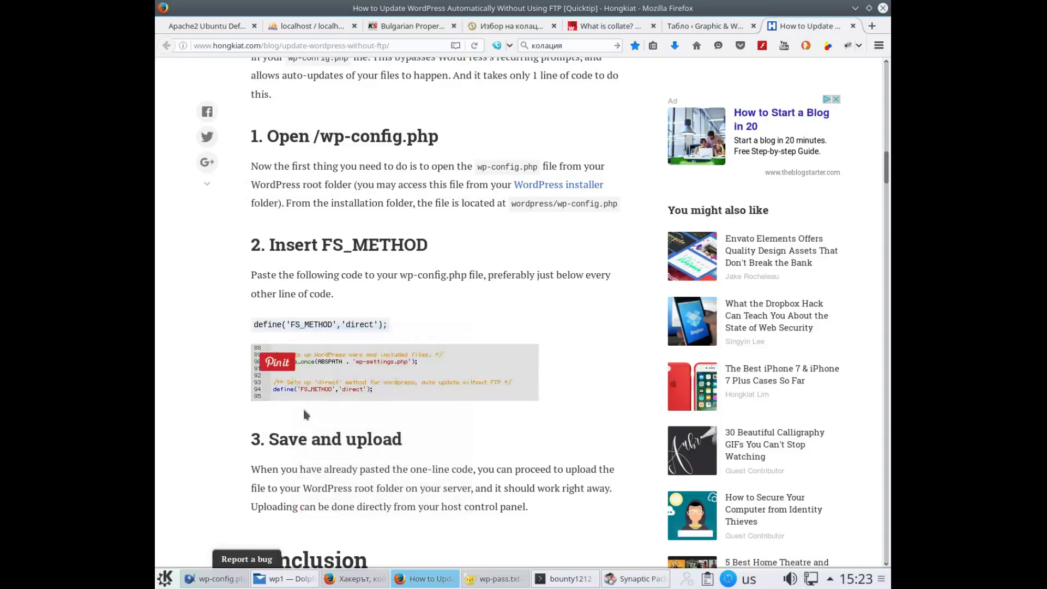
pyautogui.click(238, 583)
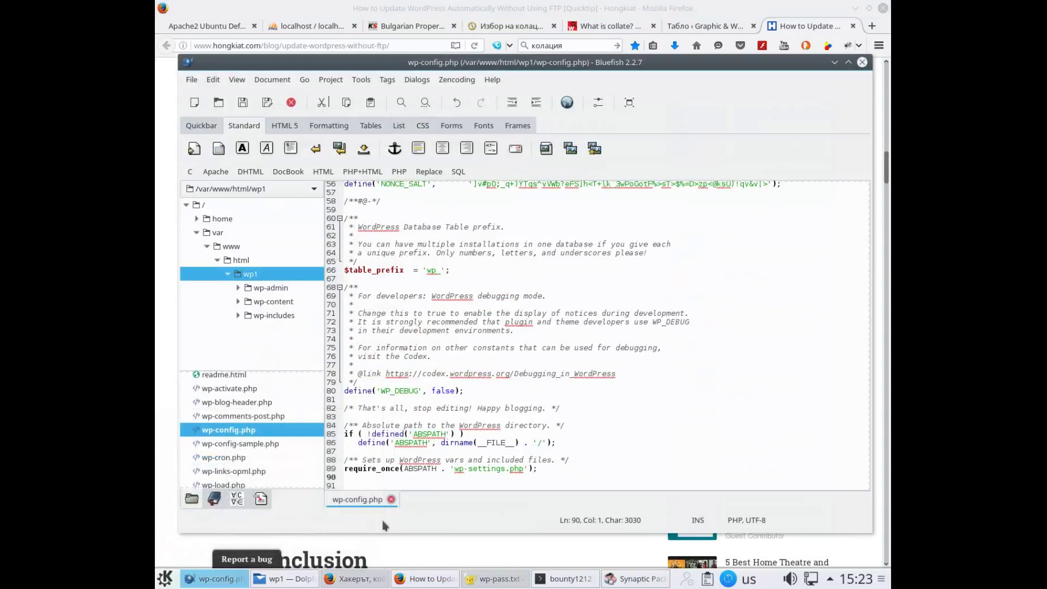
# Paste define('FS_METHOD','direct'); as new line 91 of wp-config.php, save, and return to Firefox
pyautogui.press('Return')
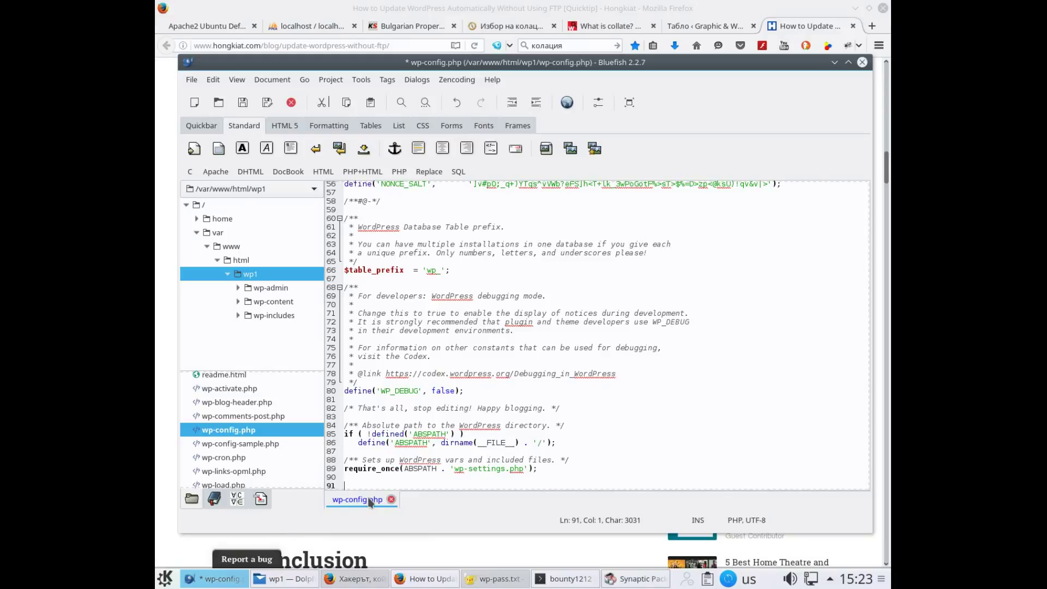
pyautogui.hotkey('ctrl', 'v')
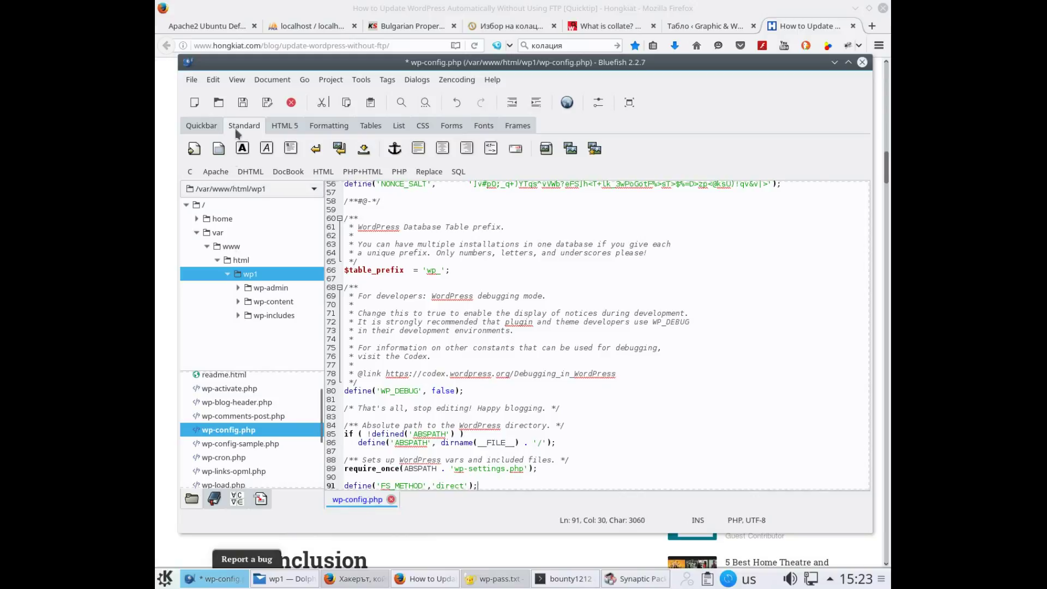
pyautogui.click(242, 102)
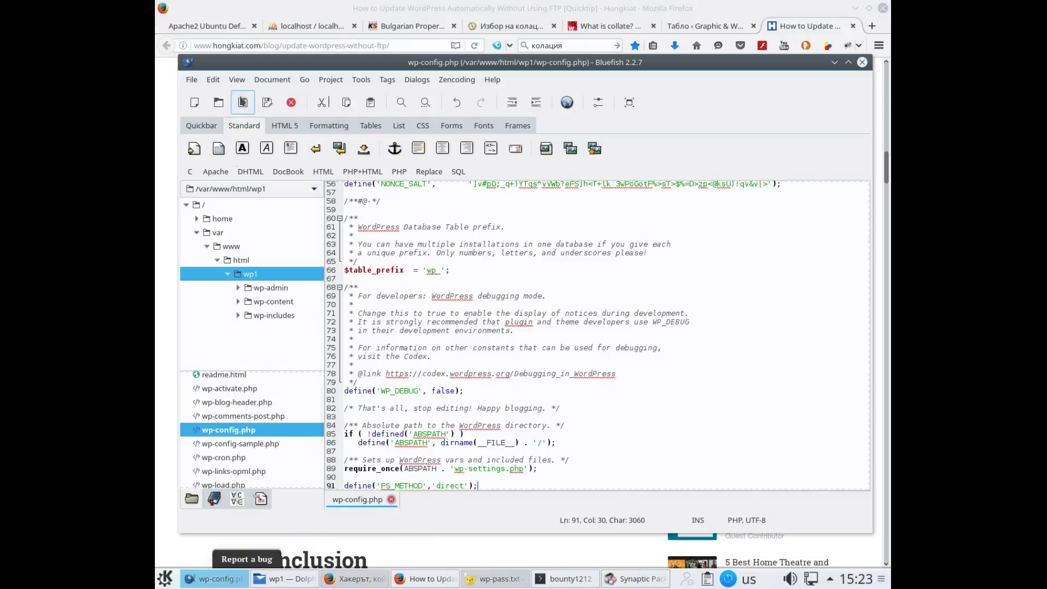
pyautogui.click(159, 163)
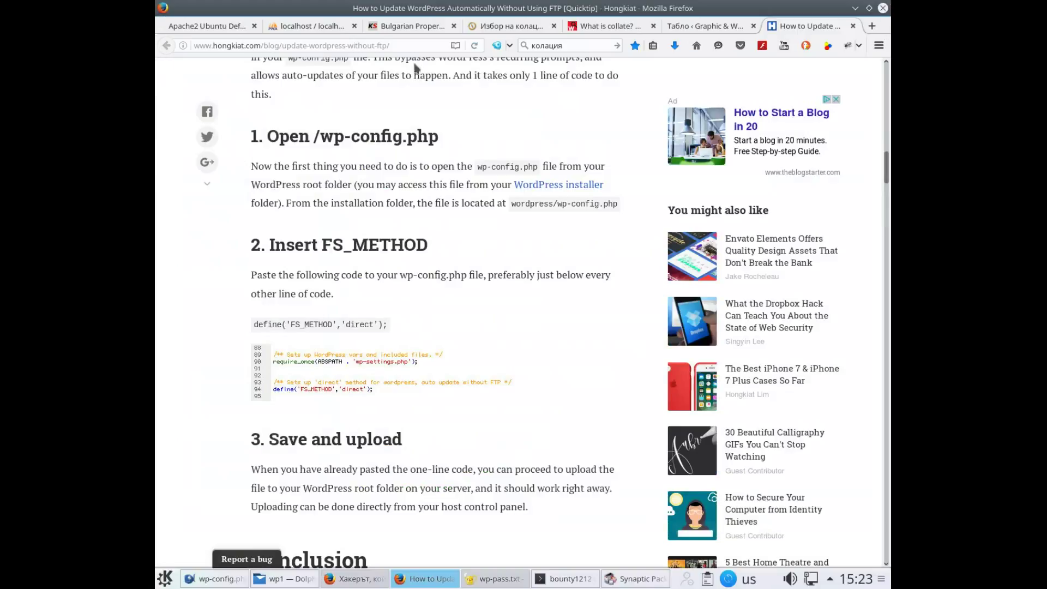
# Back on the WordPress dashboard, try installing the Theme Check plugin from Add New Plugins
pyautogui.click(674, 28)
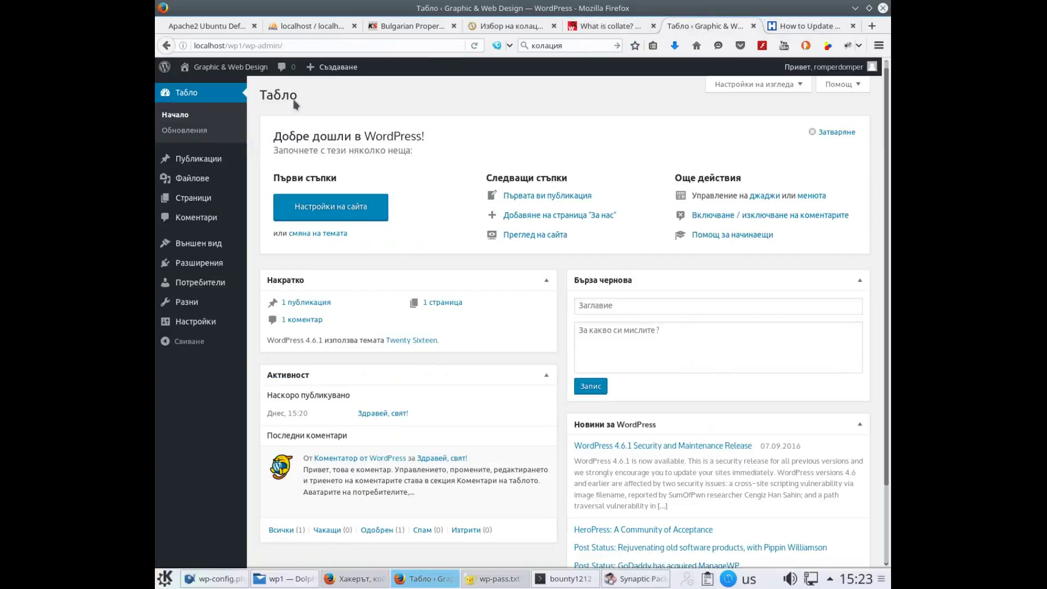
pyautogui.click(180, 96)
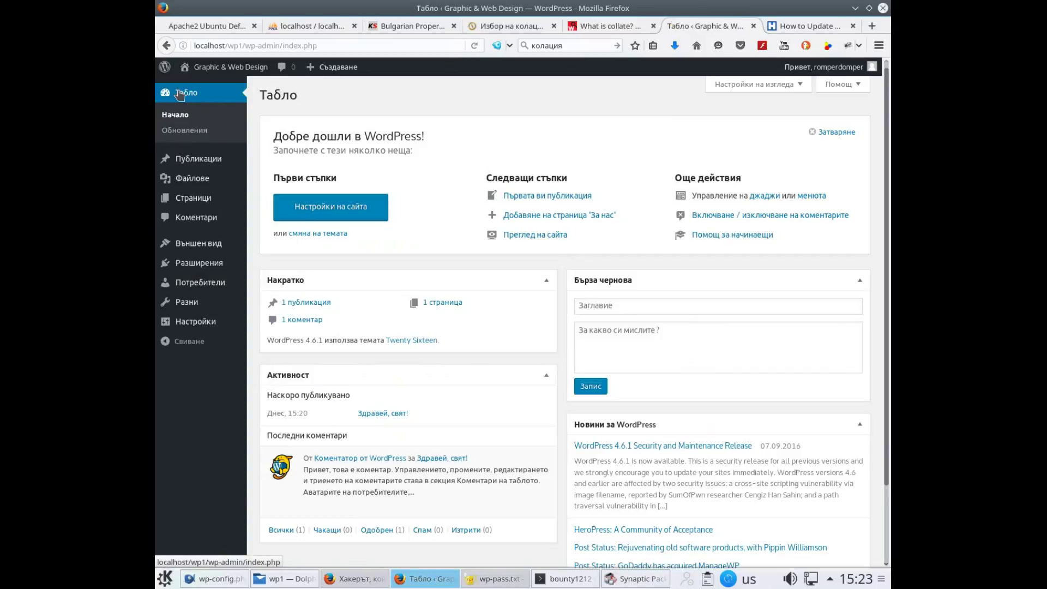
pyautogui.moveTo(206, 263)
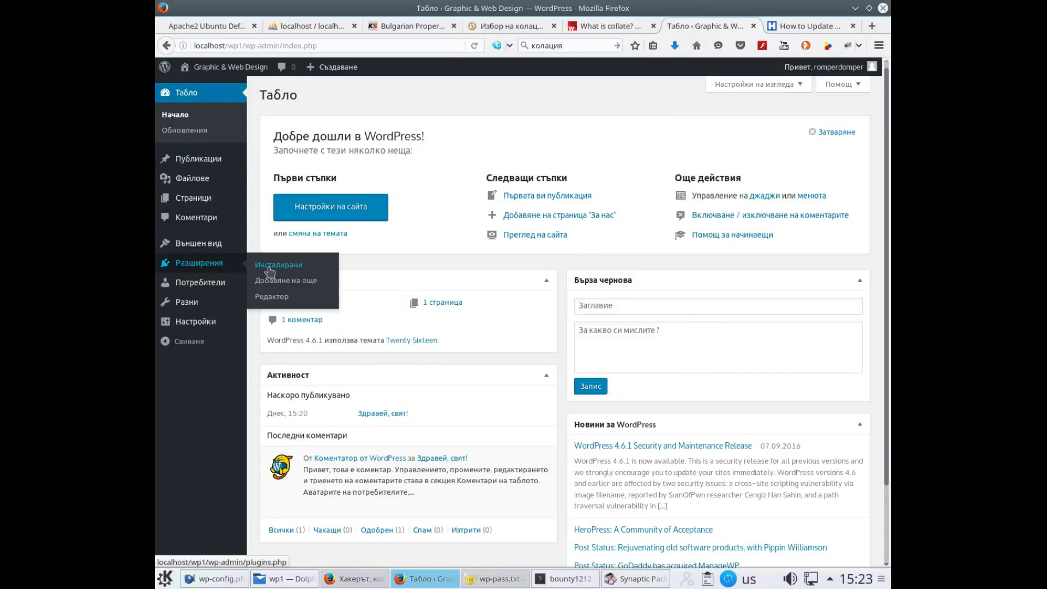
pyautogui.click(280, 284)
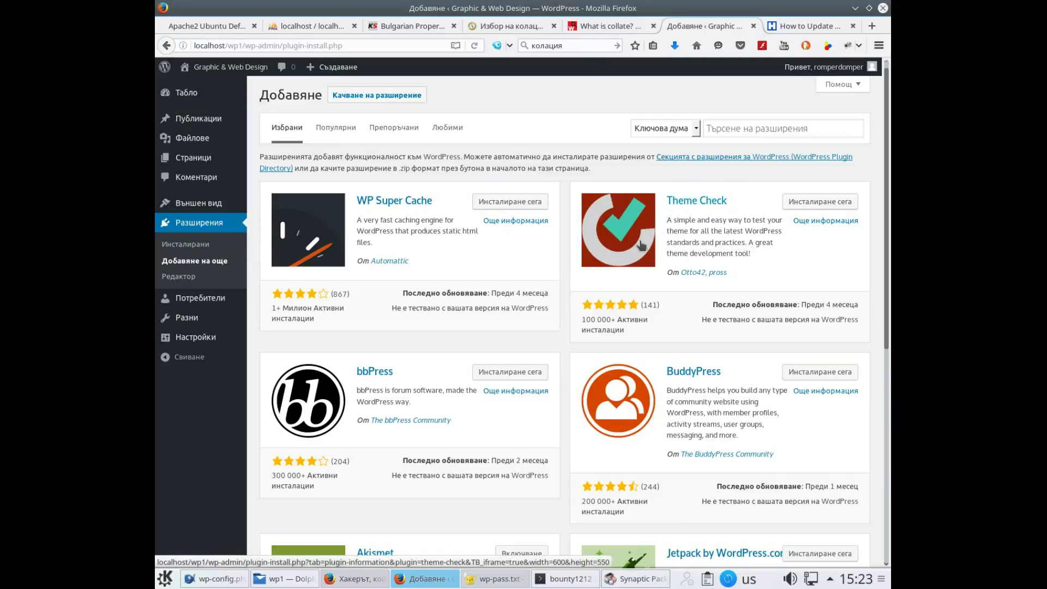
pyautogui.click(841, 201)
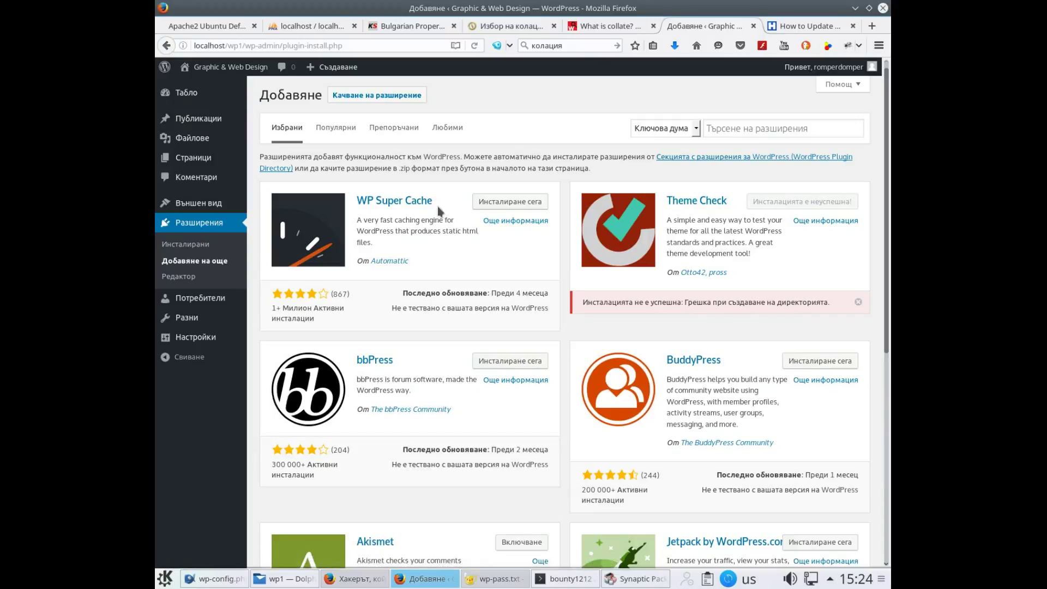
# Start reinstalling WordPress 4.6.1 from the Updates page, which fails with directory and installation errors
pyautogui.moveTo(222, 160)
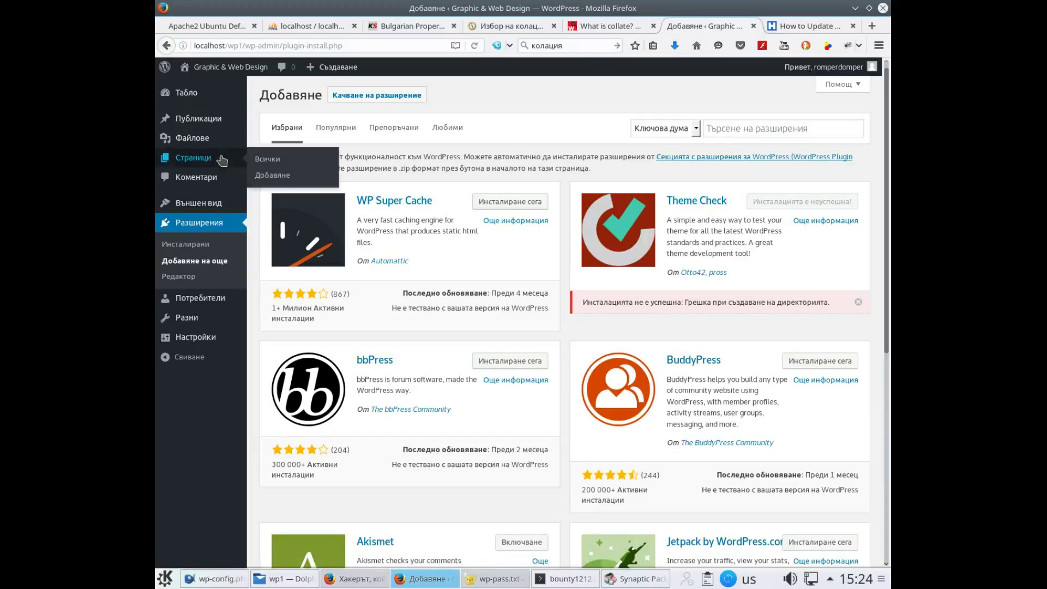
pyautogui.moveTo(193, 122)
pyautogui.click(192, 94)
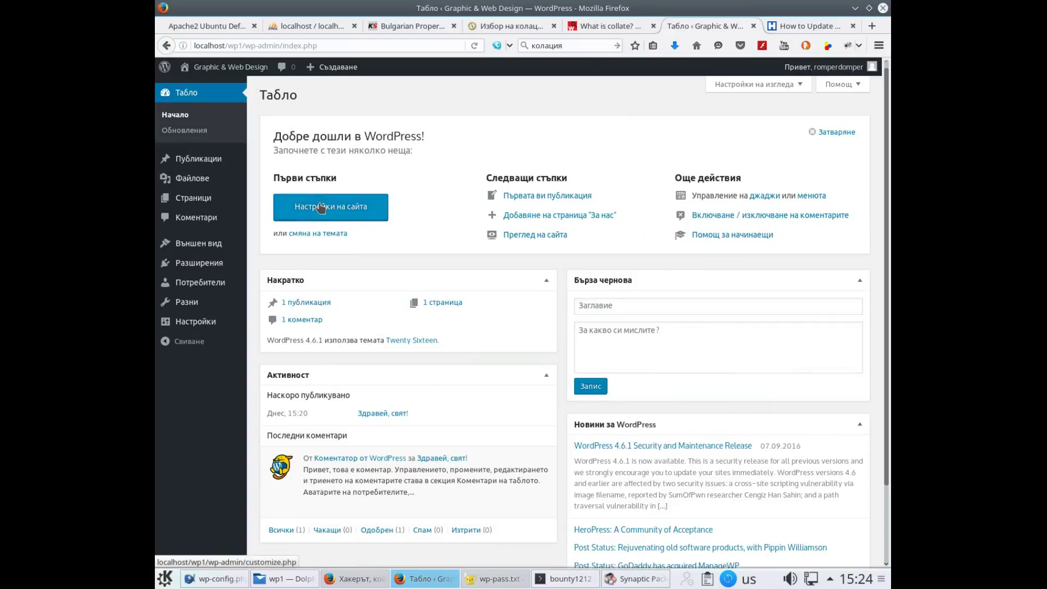
pyautogui.click(189, 131)
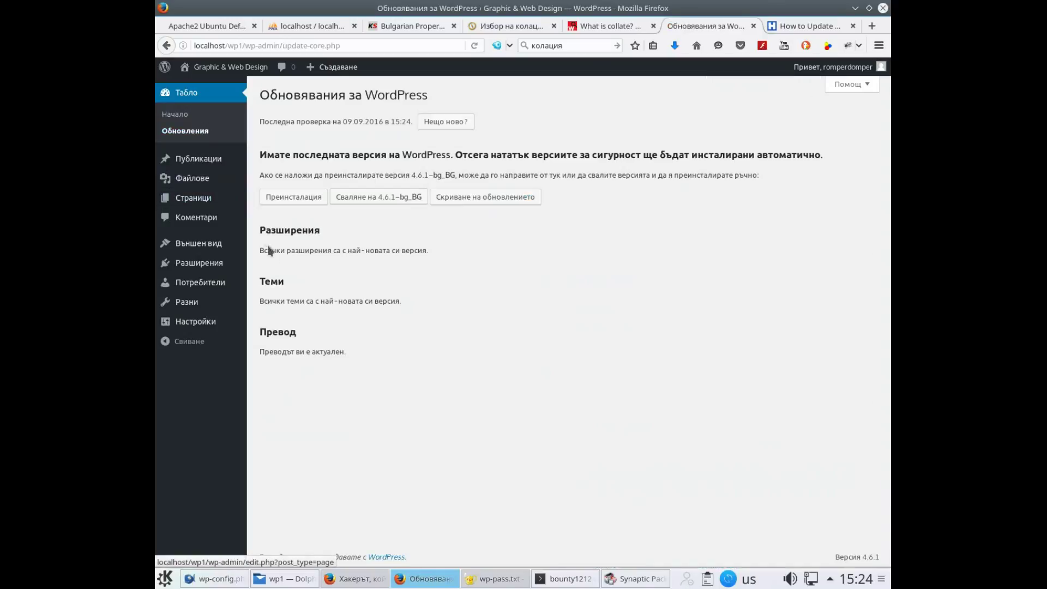
pyautogui.click(288, 201)
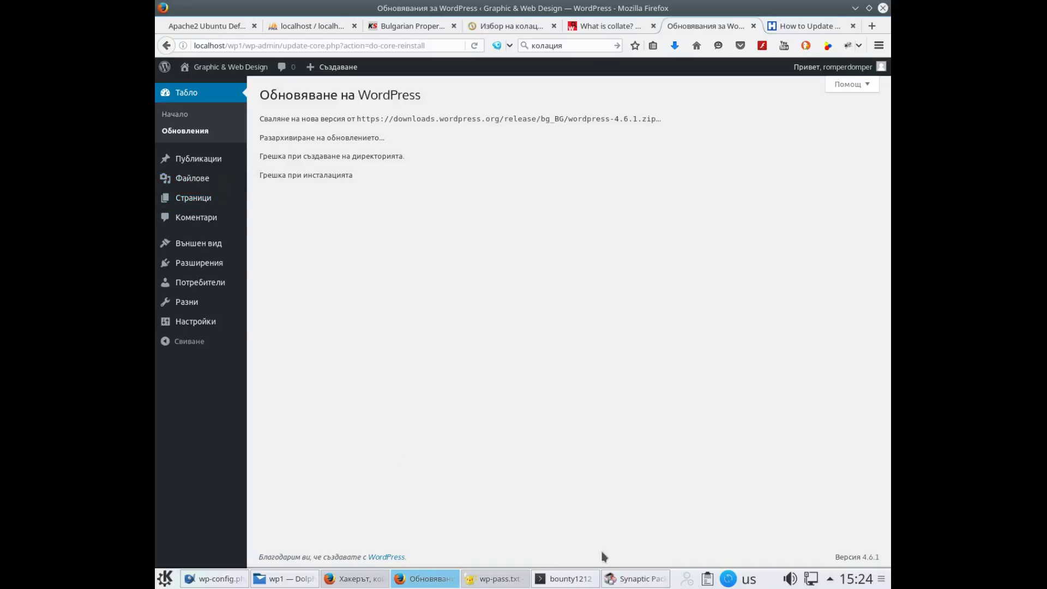
# Bring up wp-config.php in Bluefish and locate the FS_METHOD define line at the end
pyautogui.click(235, 582)
pyautogui.scroll(-1, 477, 415)
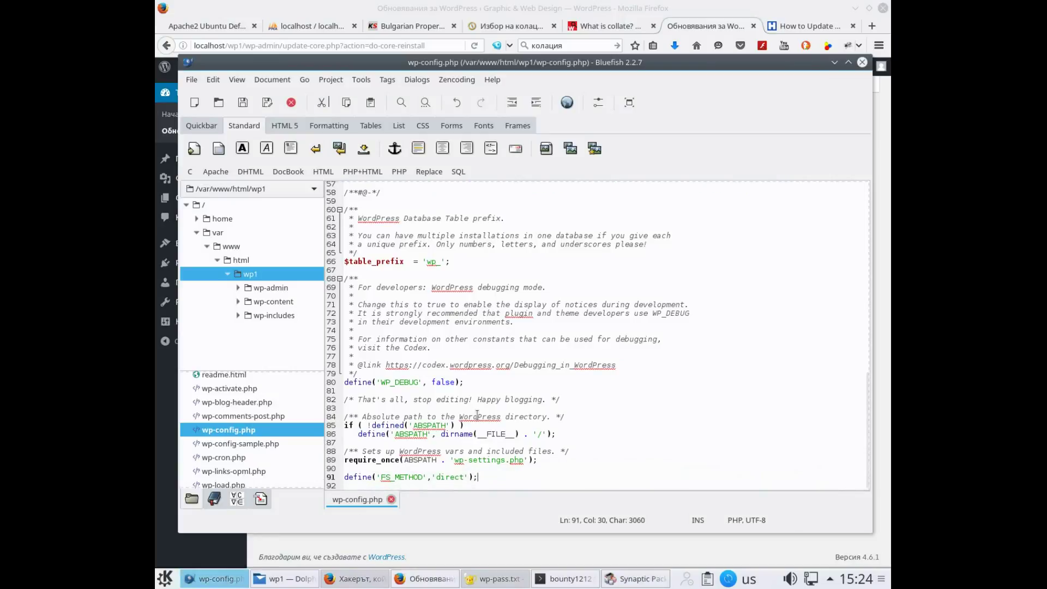
pyautogui.scroll(4, 477, 415)
pyautogui.scroll(-2, 477, 415)
pyautogui.scroll(-2, 478, 414)
pyautogui.moveTo(483, 476); pyautogui.dragTo(344, 477)
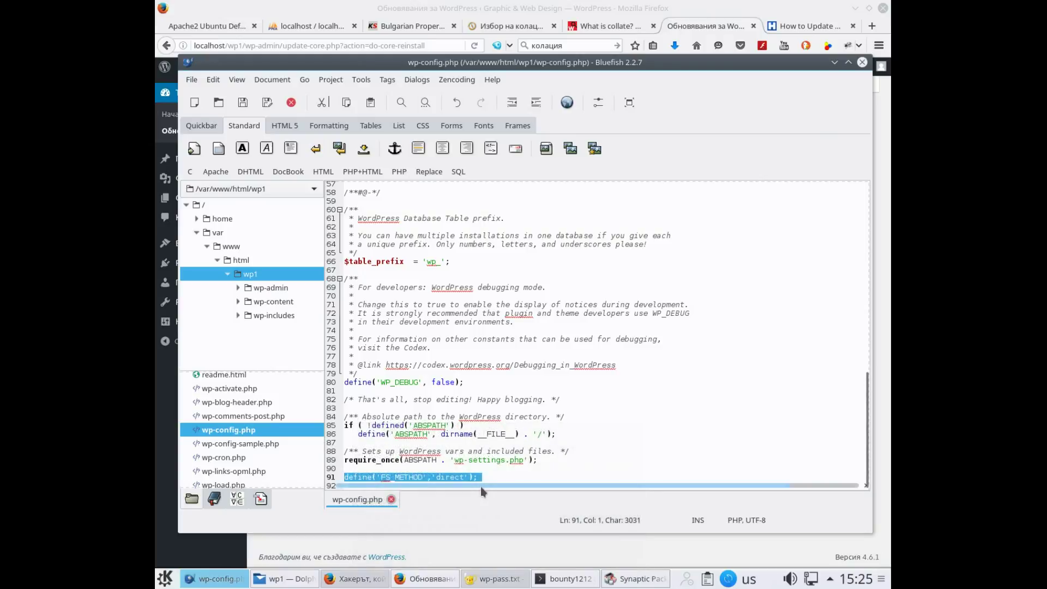
pyautogui.scroll(3, 481, 402)
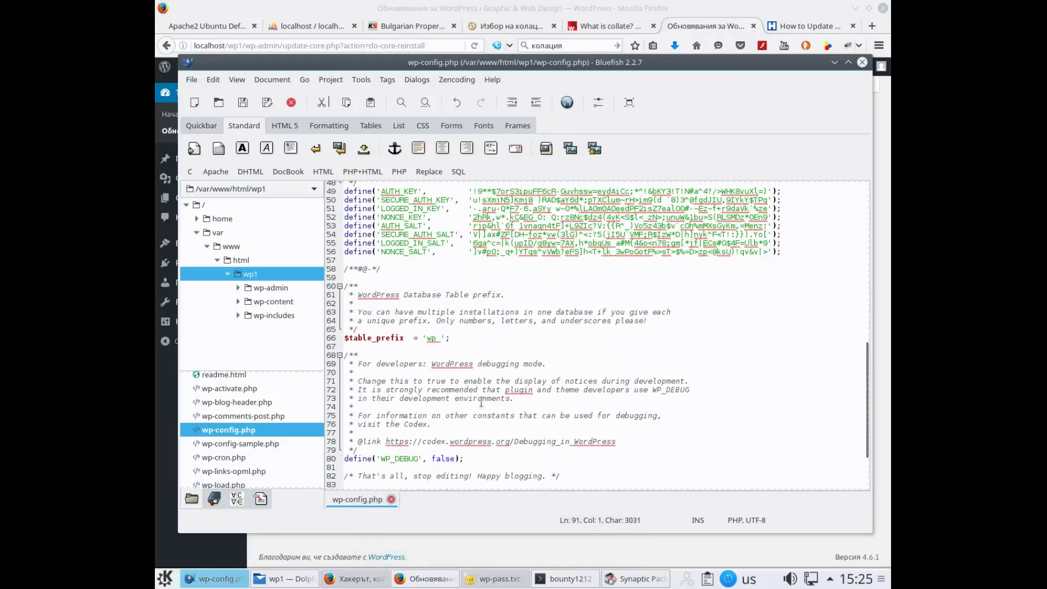
pyautogui.scroll(1, 481, 402)
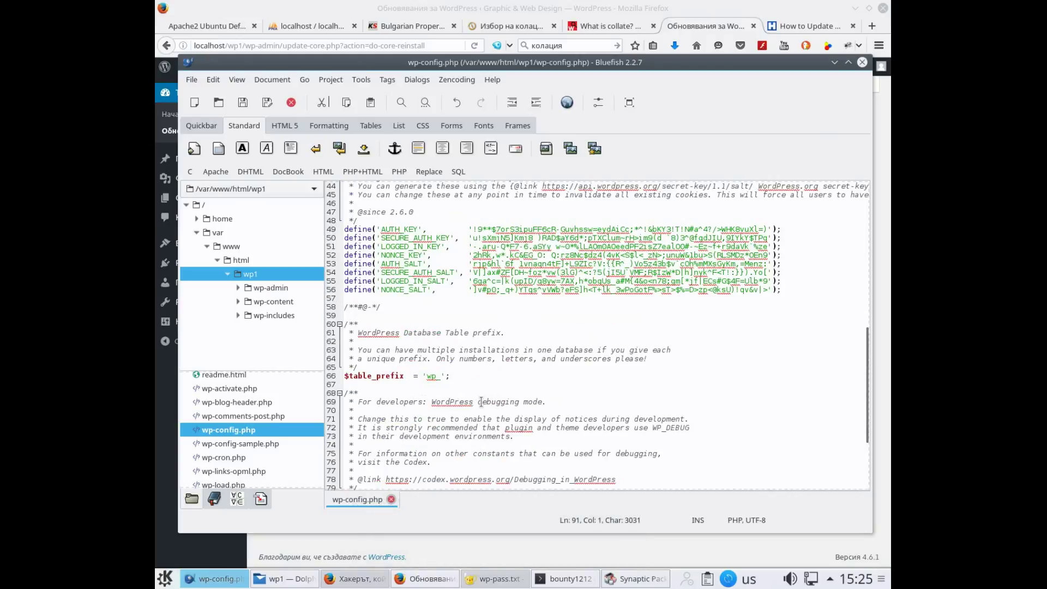
pyautogui.scroll(-3, 481, 402)
pyautogui.scroll(-1, 481, 401)
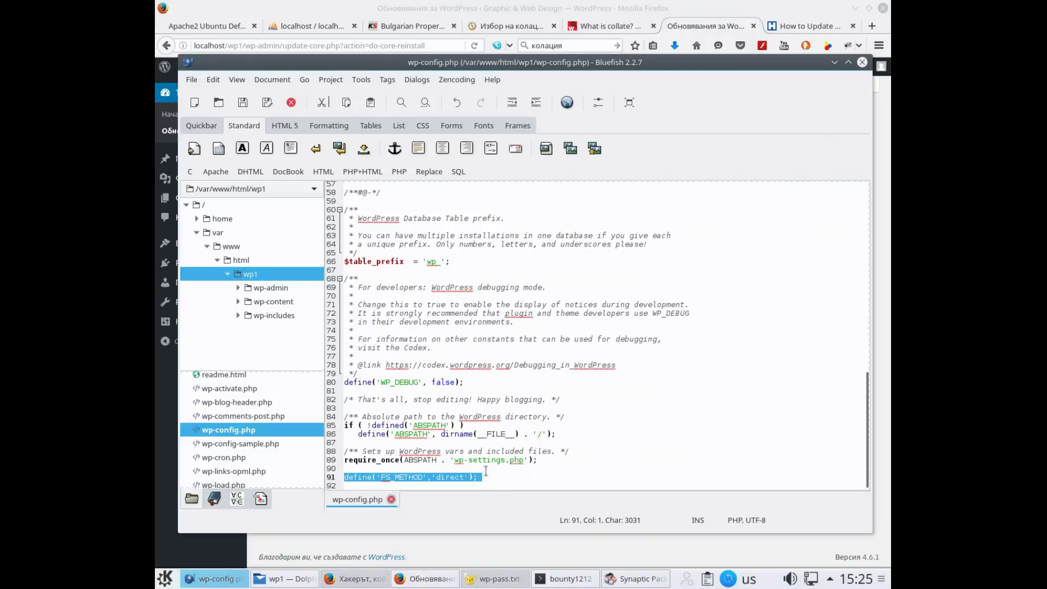
pyautogui.click(485, 471)
# Delete the FS_METHOD define line, save wp-config.php, and return to the WordPress update page
pyautogui.click(477, 477)
pyautogui.moveTo(477, 477); pyautogui.dragTo(345, 476)
pyautogui.rightClick(377, 476)
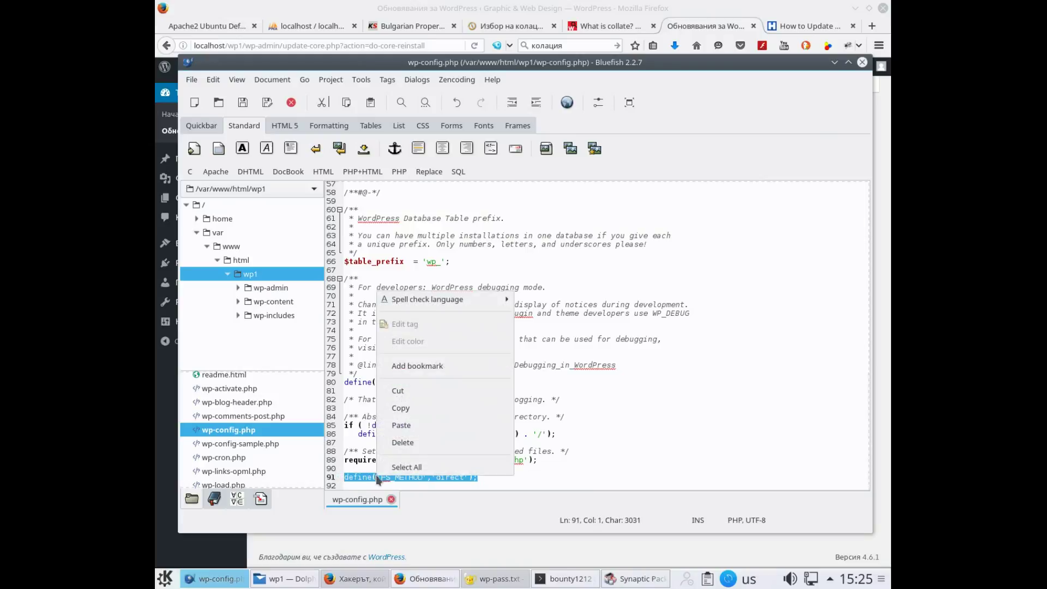
pyautogui.click(399, 391)
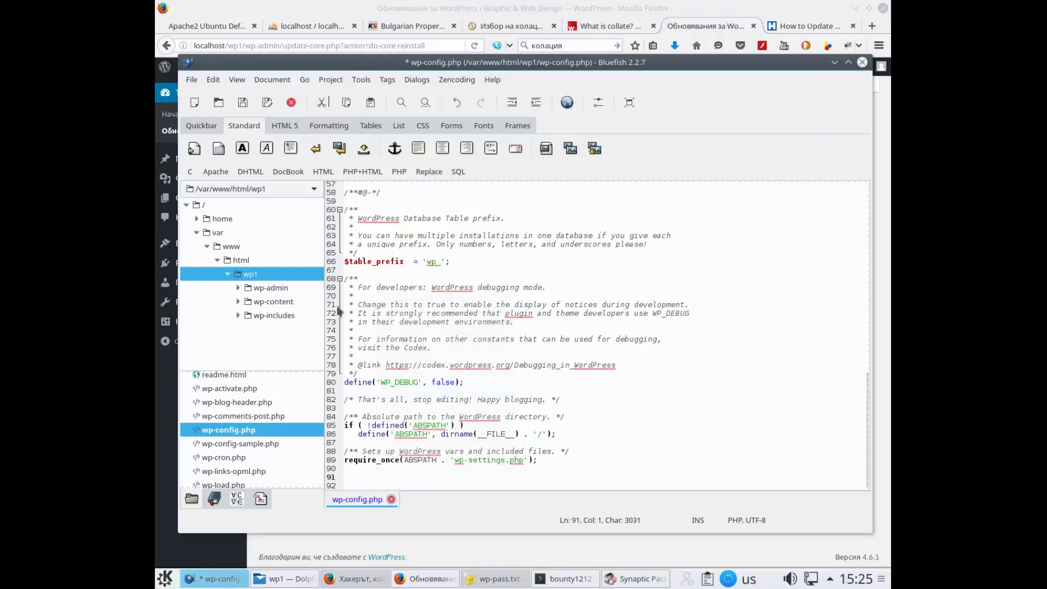
pyautogui.click(242, 102)
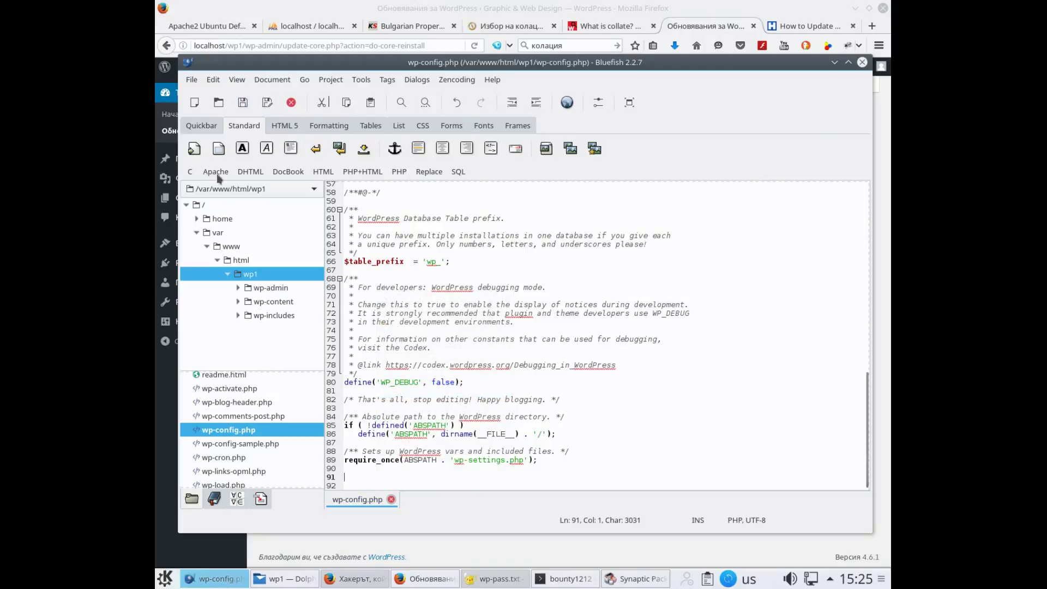
pyautogui.click(162, 364)
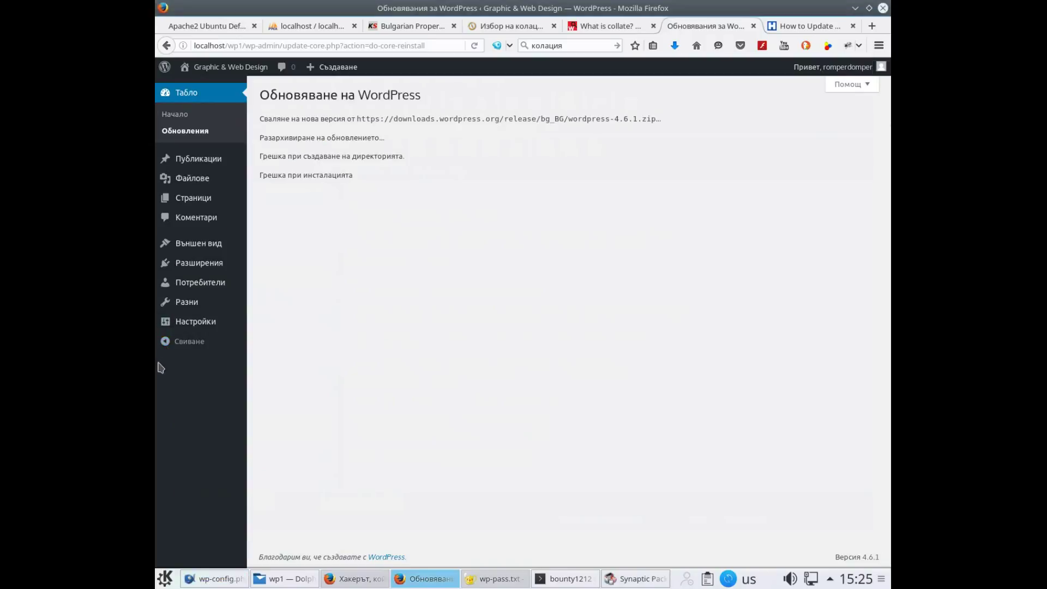
# Retry the WordPress 4.6.1 reinstall, which now asks for FTP details, then return to wp-config.php
pyautogui.click(185, 132)
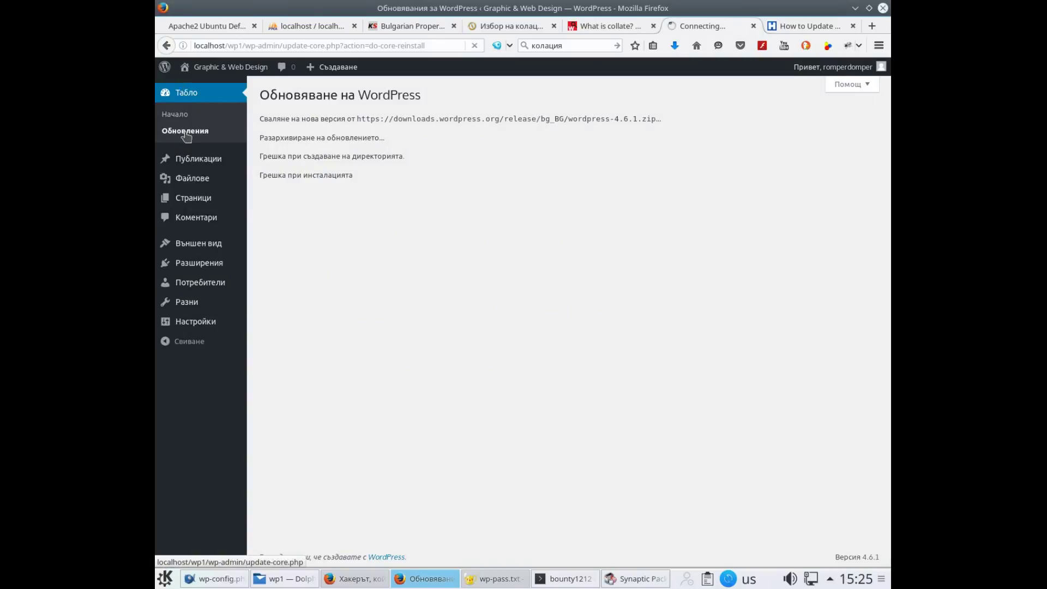
pyautogui.click(286, 198)
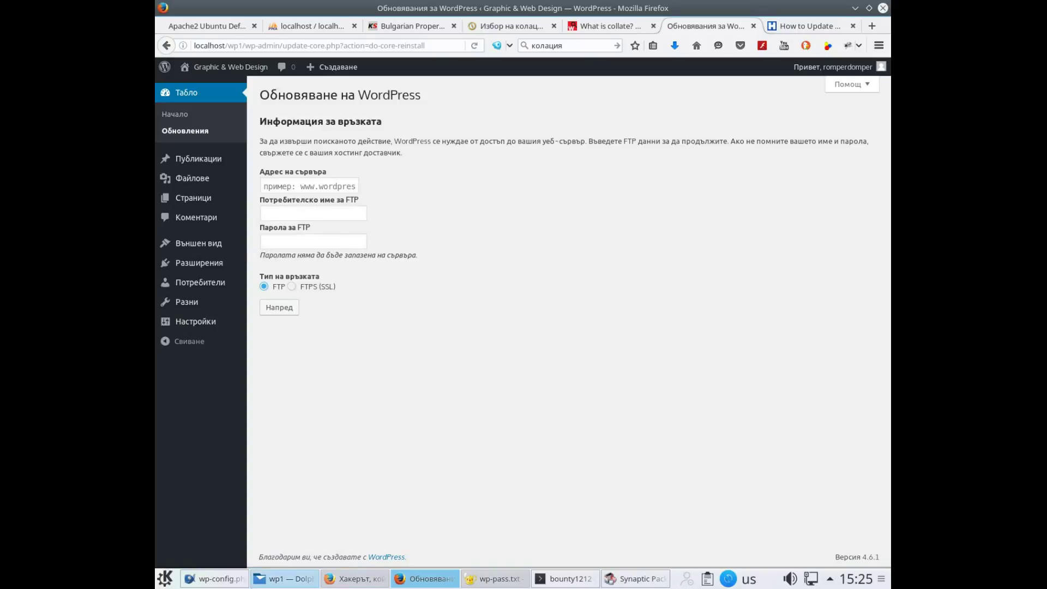
pyautogui.click(217, 570)
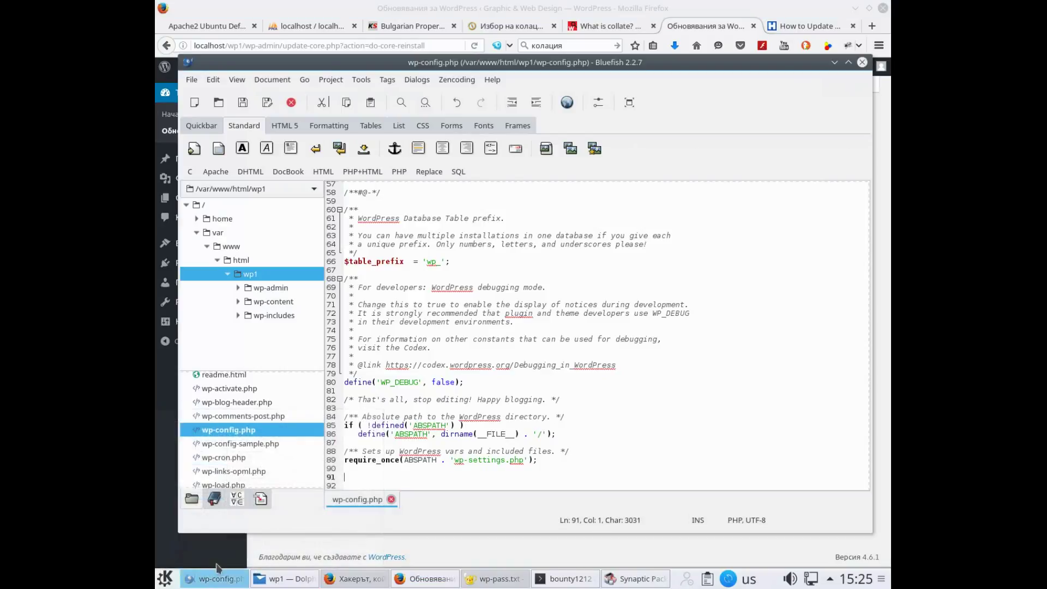
# End wp-config.php with a /*** Bypass FTP ***/ comment and define('FS_METHOD','direct');, save, and return to Firefox
pyautogui.scroll(10, 425, 401)
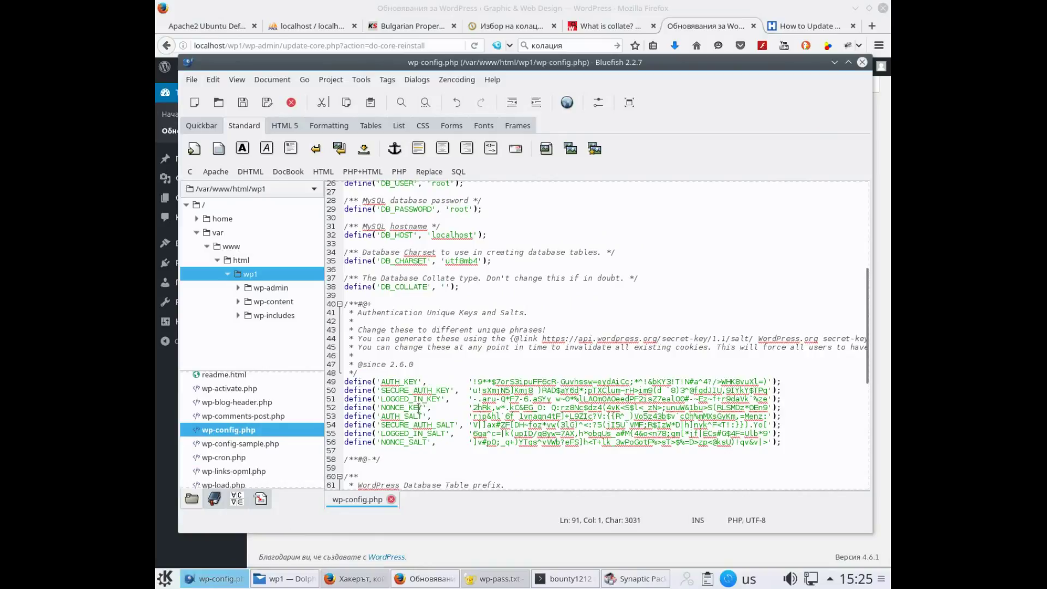
pyautogui.scroll(-3, 419, 408)
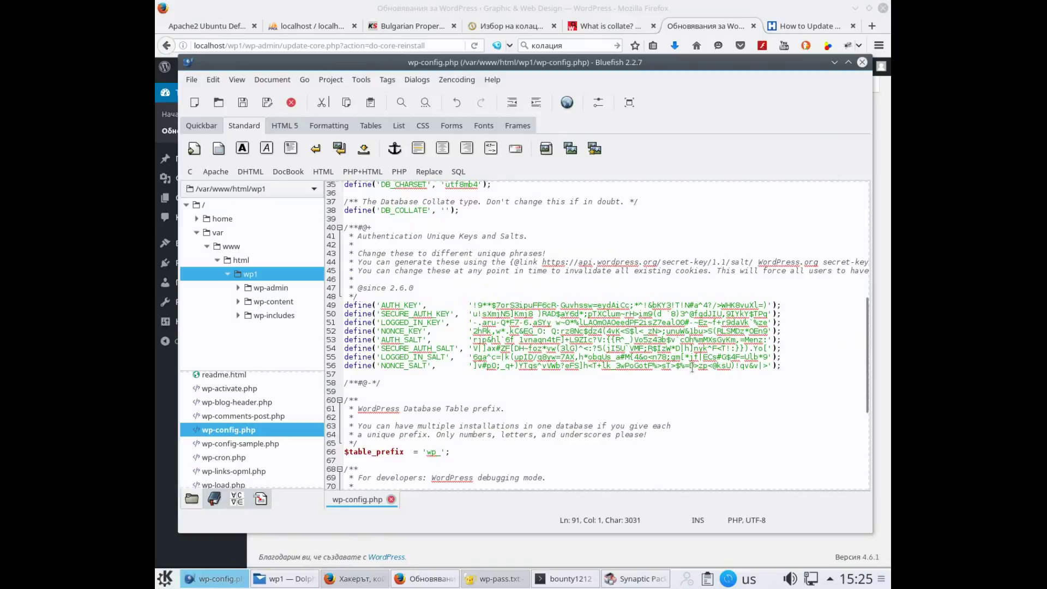
pyautogui.scroll(-7, 482, 393)
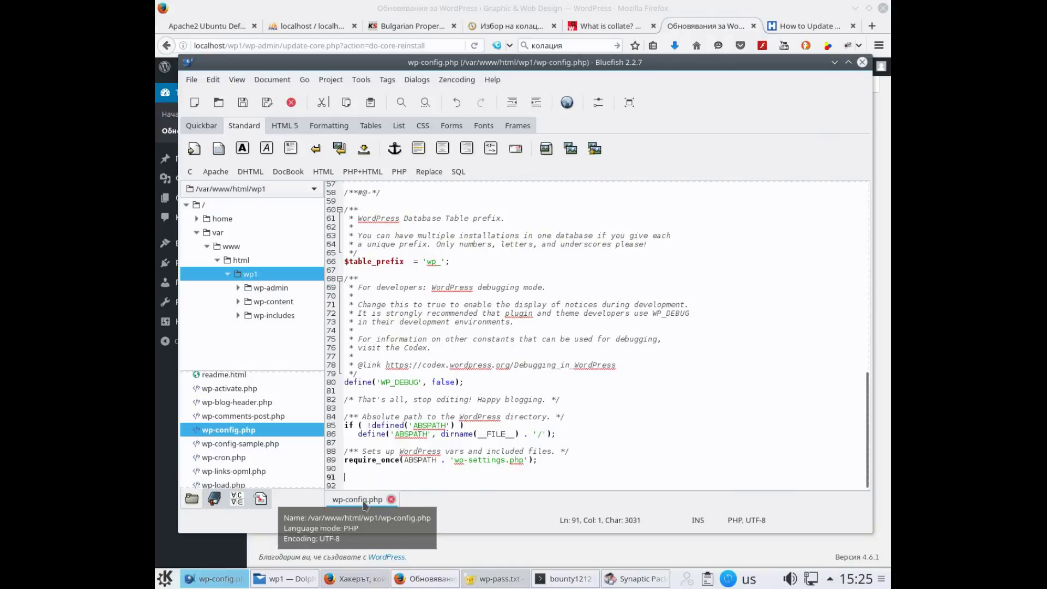
pyautogui.write('/*** Byp')
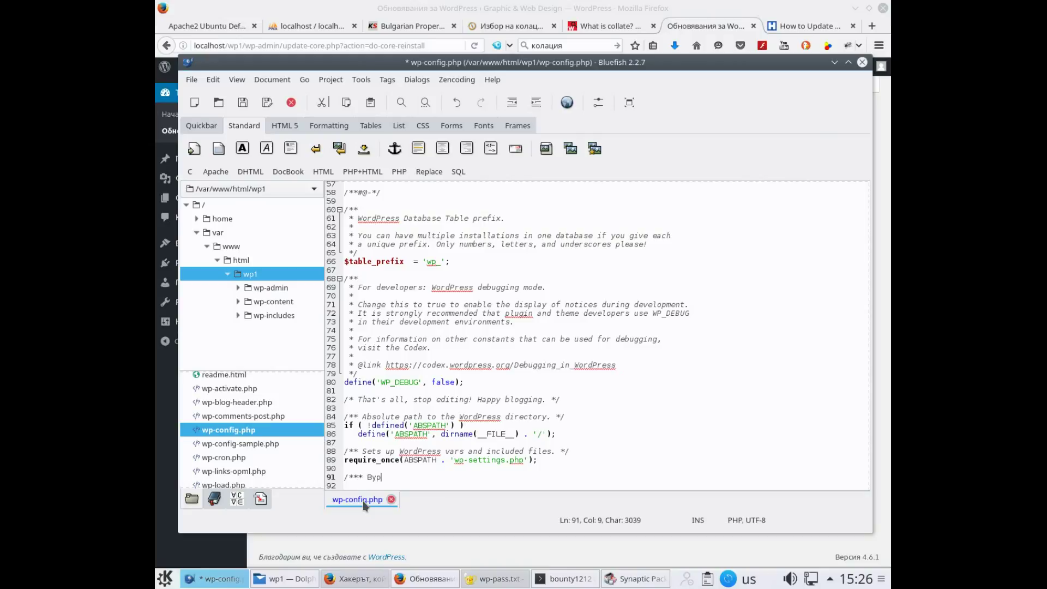
pyautogui.write('ass FTP')
pyautogui.write('***/')
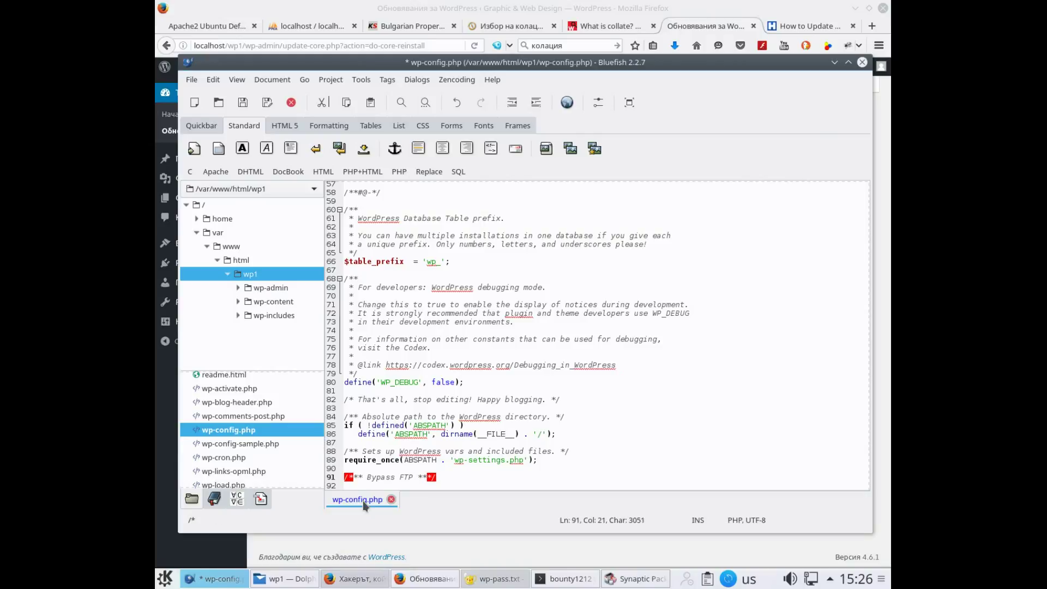
pyautogui.press('Return')
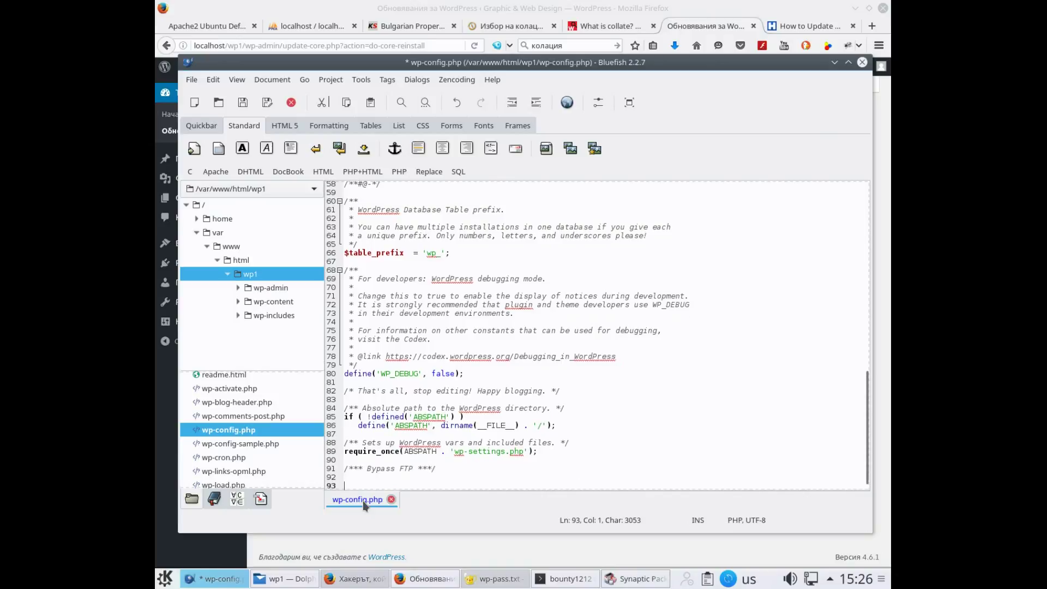
pyautogui.hotkey('ctrl', 'v')
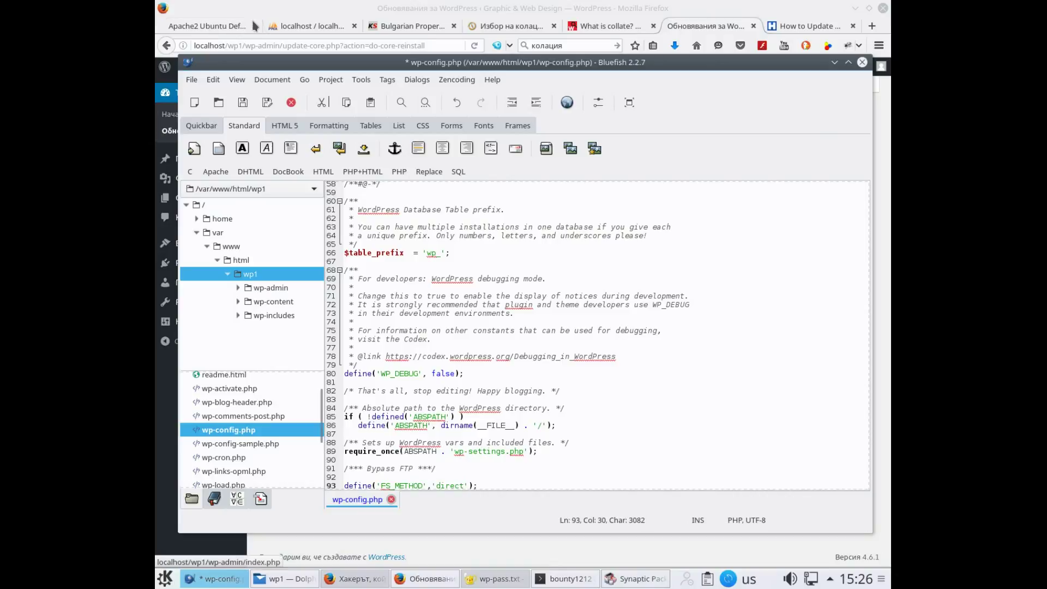
pyautogui.click(244, 103)
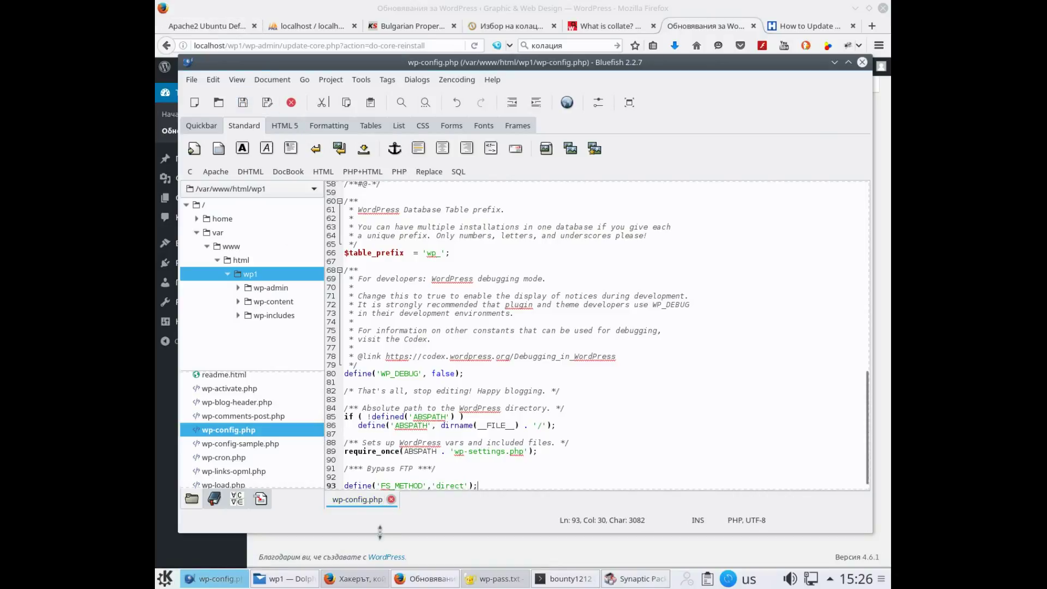
pyautogui.click(424, 579)
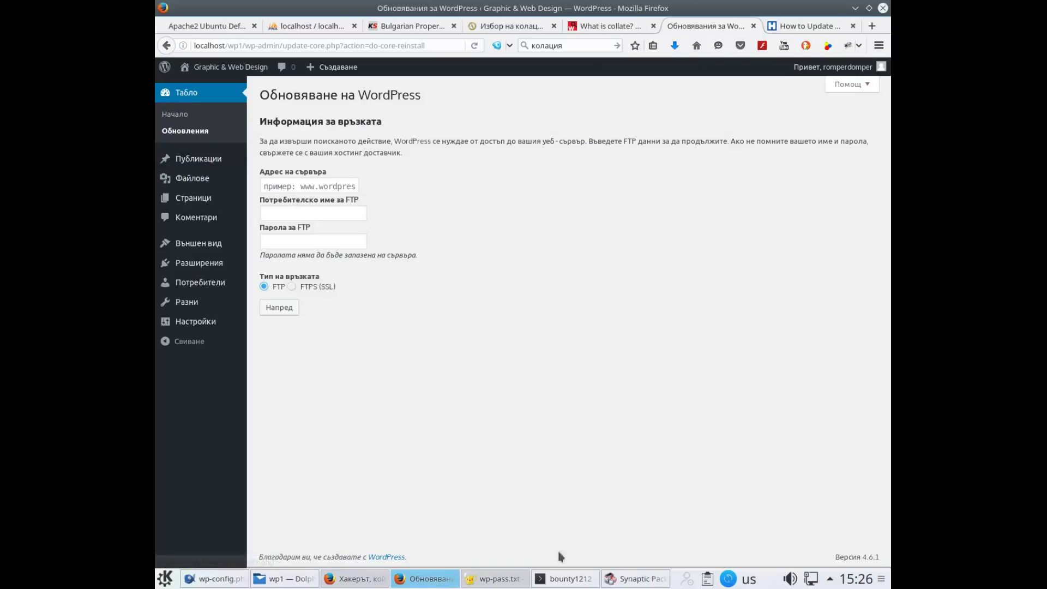
# Rerun the previous recursive chown on /var/www/html/wp1 in the root terminal
pyautogui.click(582, 581)
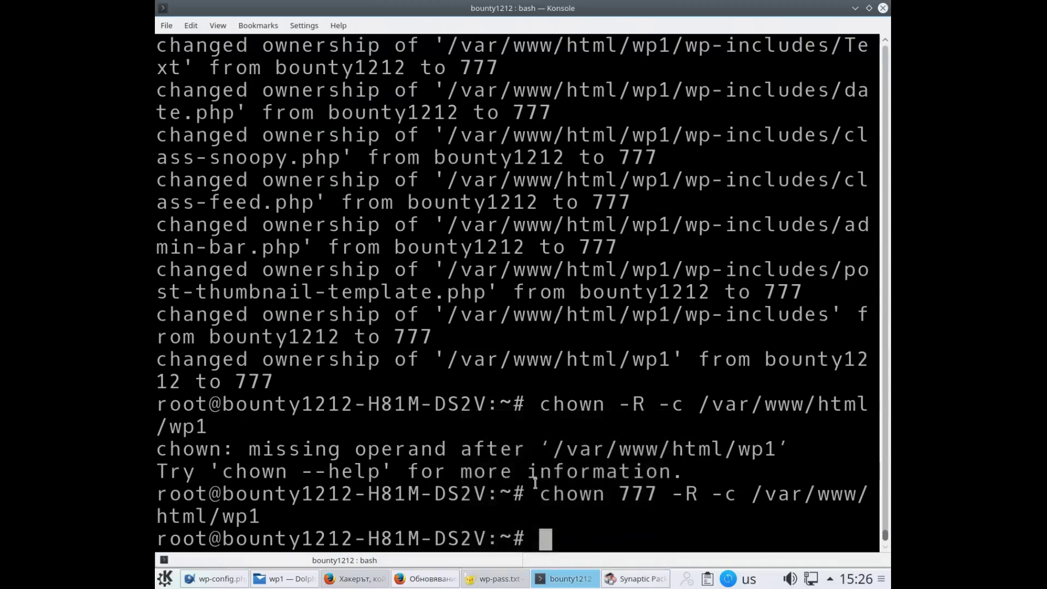
pyautogui.press('Up')
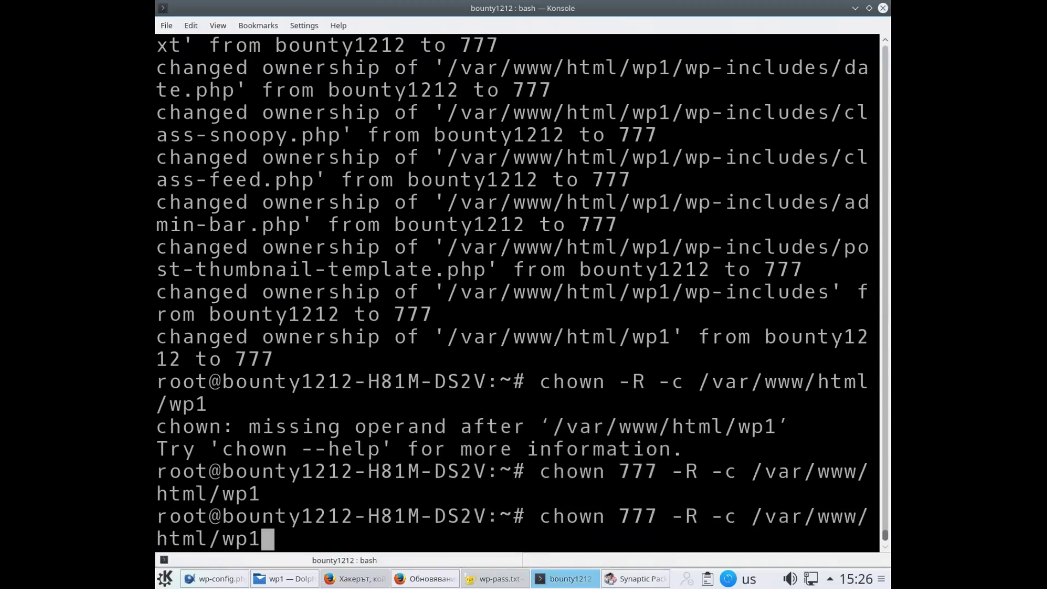
pyautogui.press('Return')
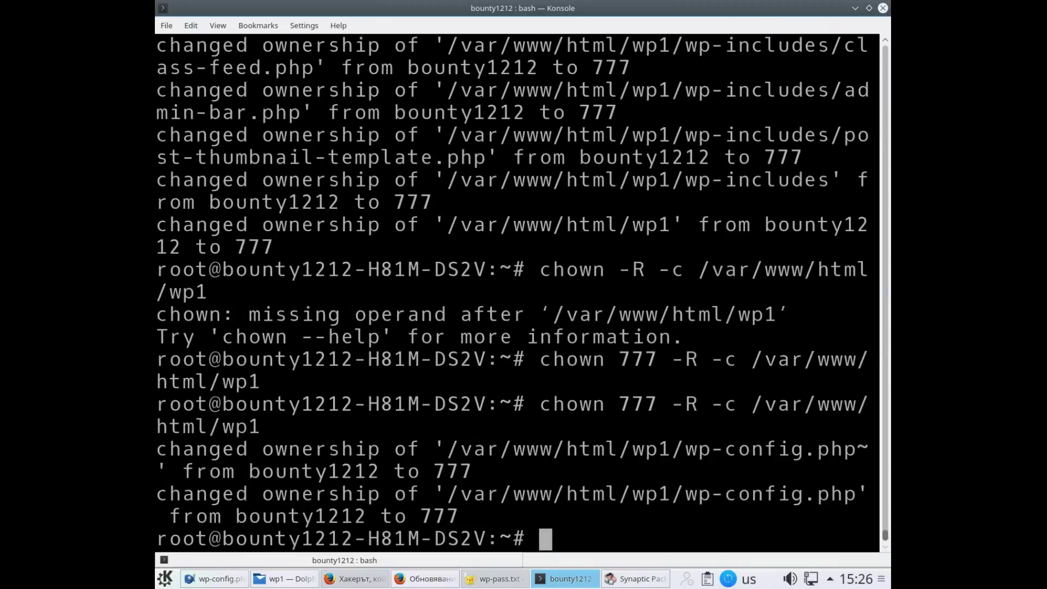
# Run chmod 777 -R -c /var/www/html/wp1 so all wp1 files become mode 0777
pyautogui.press('Up')
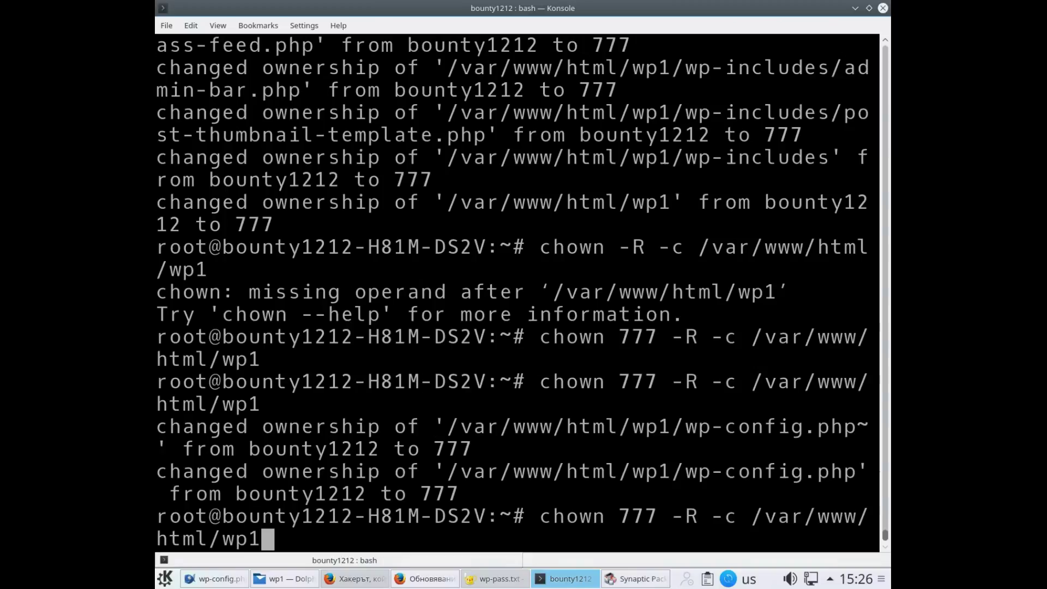
pyautogui.press('Left')
pyautogui.press('Left')
pyautogui.press('Left')
pyautogui.press('Left')
pyautogui.press('Left')
pyautogui.press('Left')
pyautogui.press('Left')
pyautogui.press('Left')
pyautogui.press('Left')
pyautogui.press('Left')
pyautogui.press('Left')
pyautogui.press('Left')
pyautogui.press('Left')
pyautogui.press('Left')
pyautogui.press('Left')
pyautogui.press('Left')
pyautogui.press('Left')
pyautogui.press('Left')
pyautogui.press('Left')
pyautogui.press('Left')
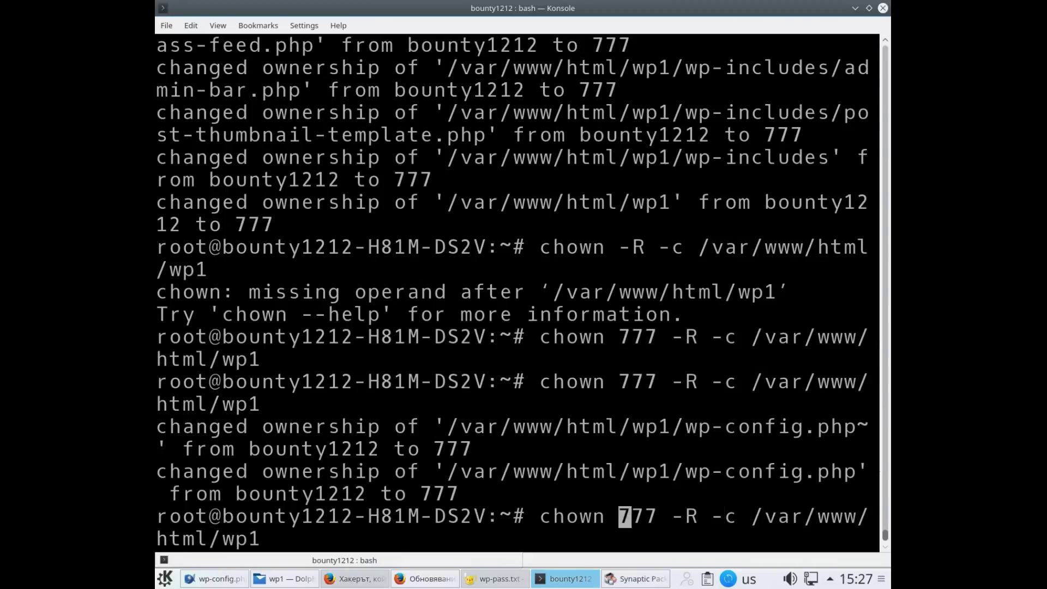
pyautogui.press('Left')
pyautogui.press('BackSpace')
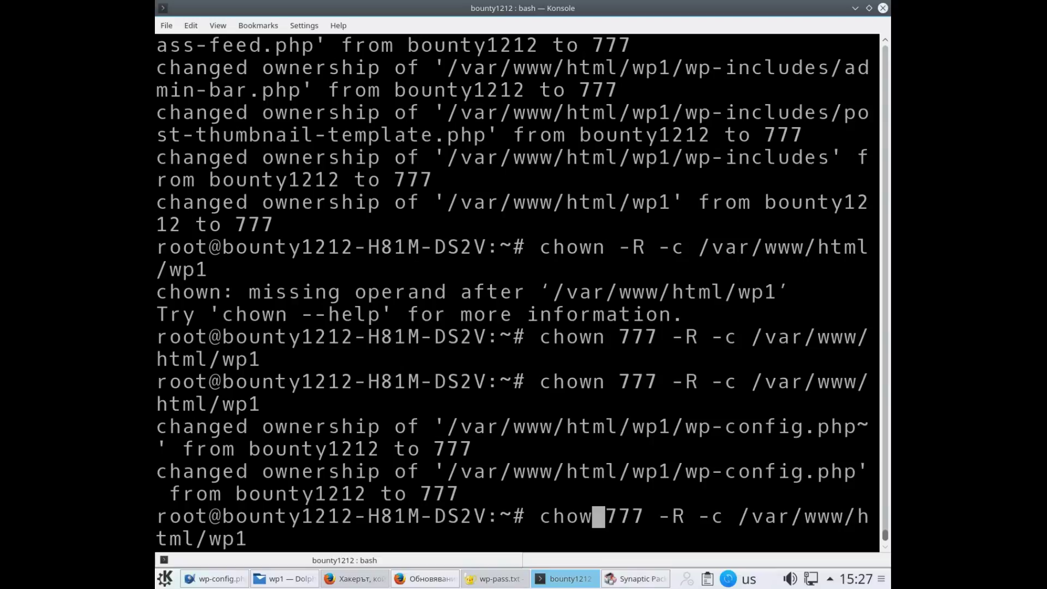
pyautogui.press('BackSpace')
pyautogui.press('BackSpace')
pyautogui.write('m')
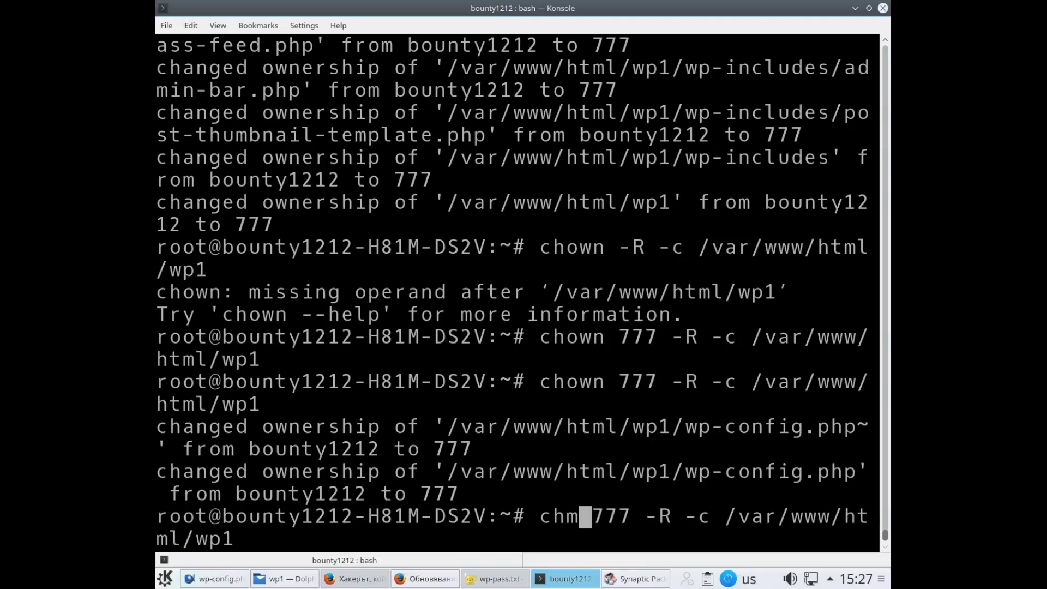
pyautogui.write('od')
pyautogui.press('Return')
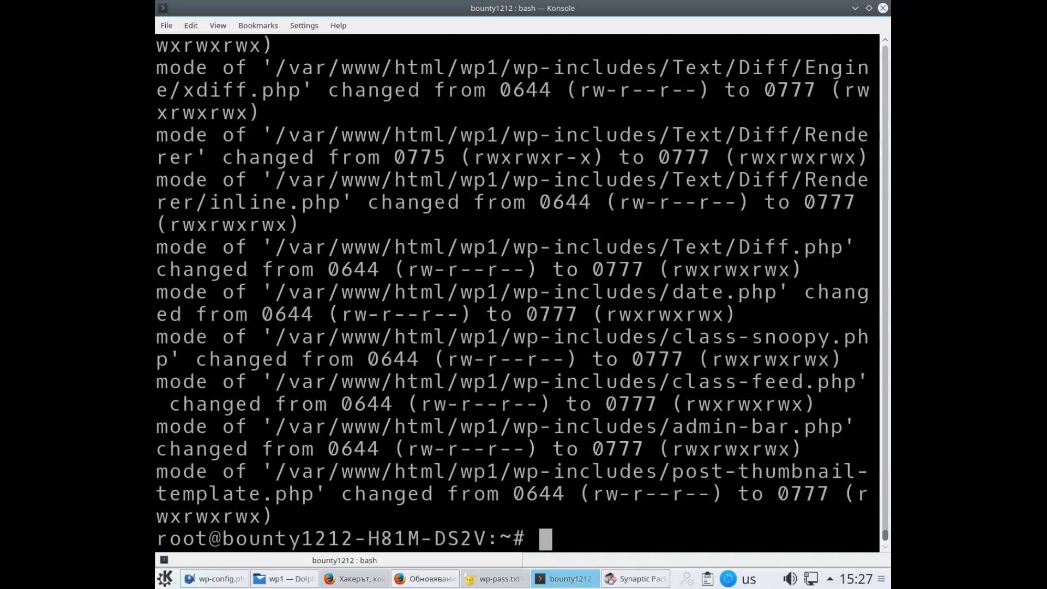
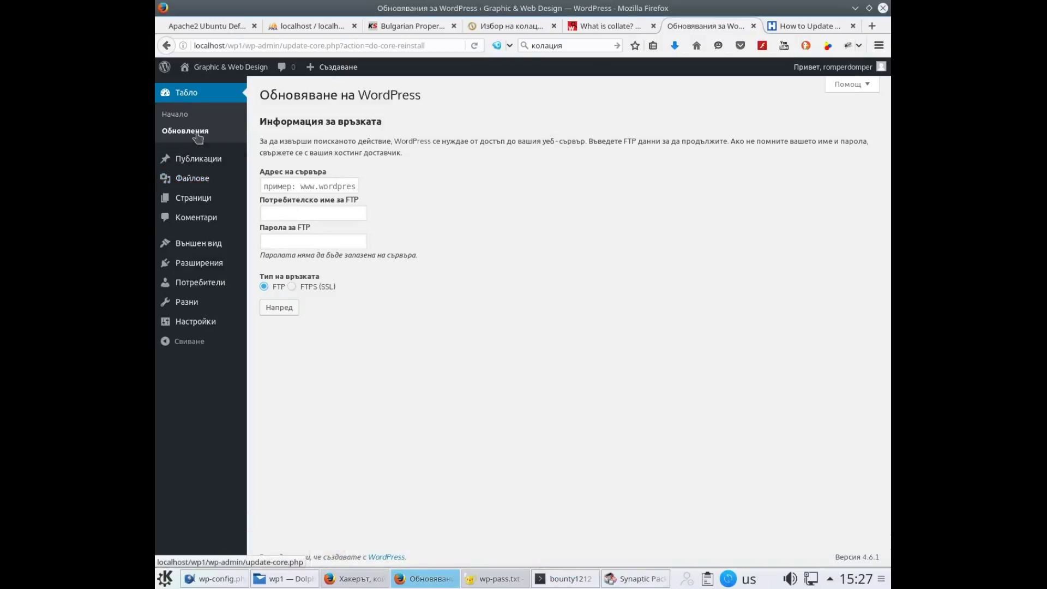
# Reinstall WordPress 4.6.1 (bg_BG) from the Updates page using Преинсталация
pyautogui.click(197, 138)
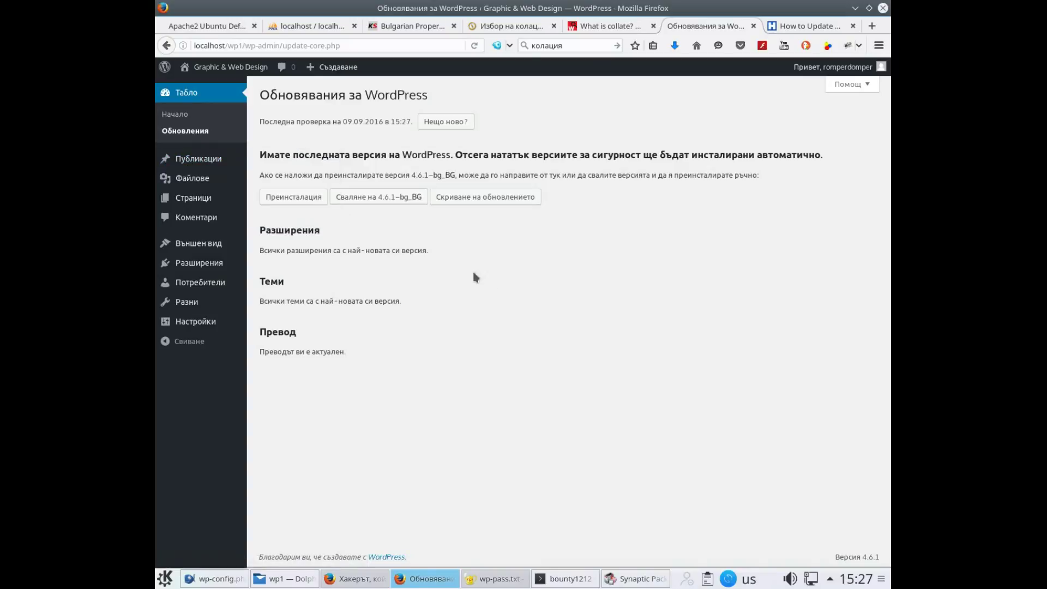
pyautogui.click(293, 201)
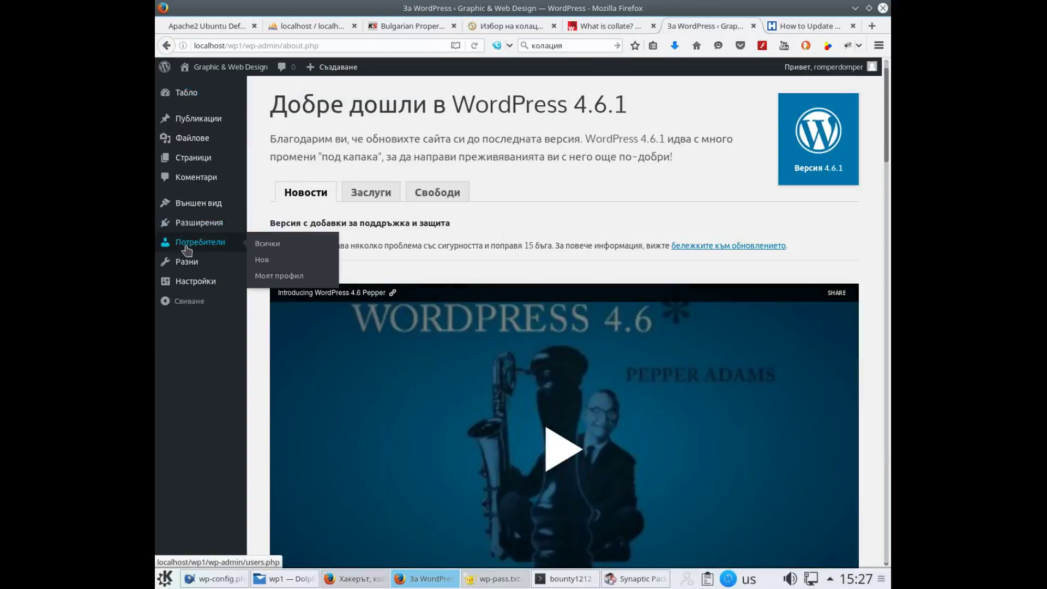
# Install the Theme Check plugin from the add-plugins page and activate it
pyautogui.click(213, 228)
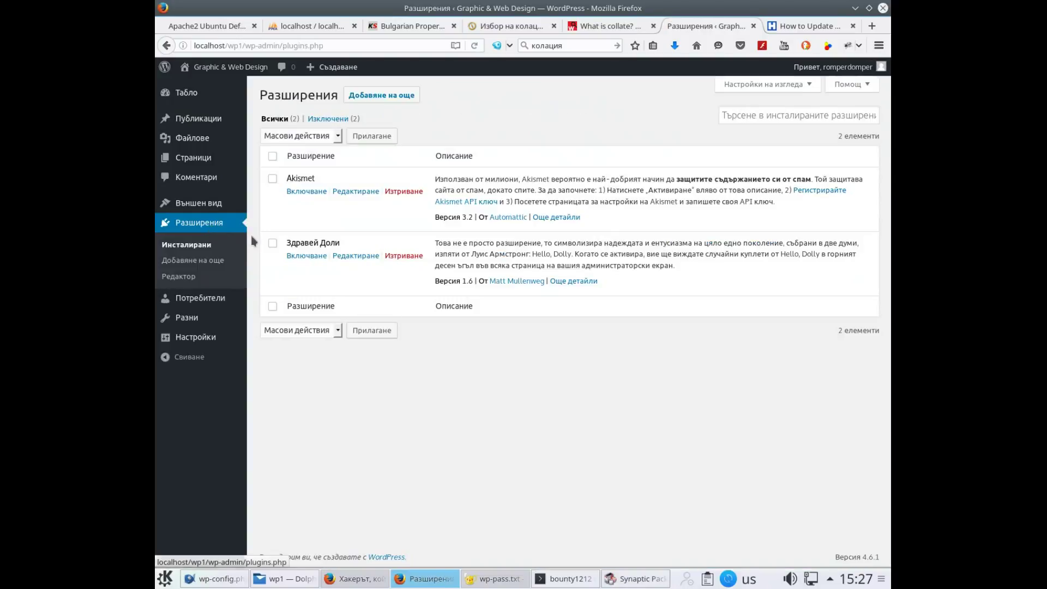
pyautogui.click(384, 99)
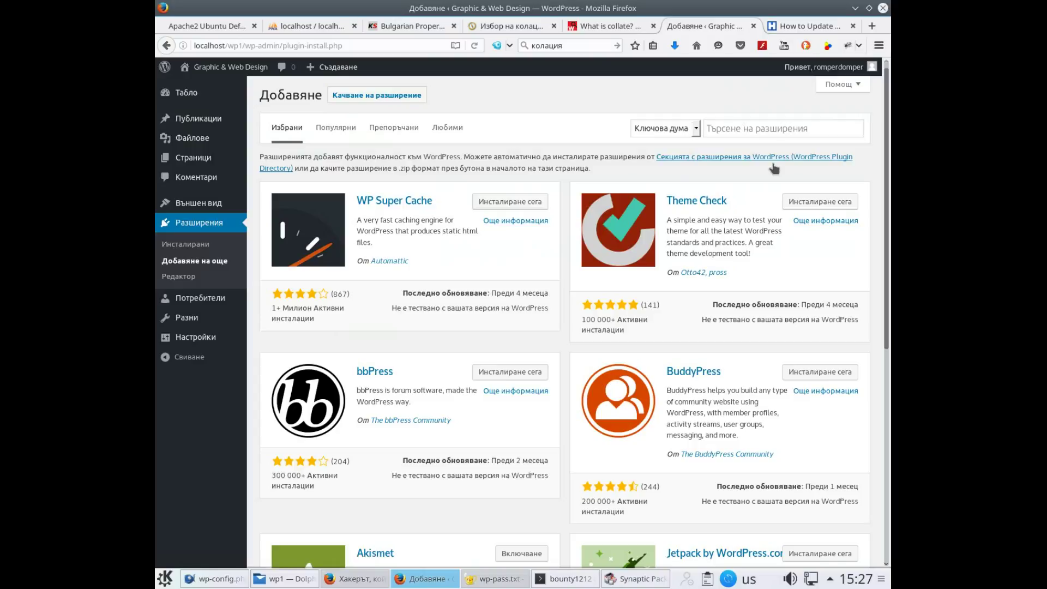
pyautogui.click(829, 202)
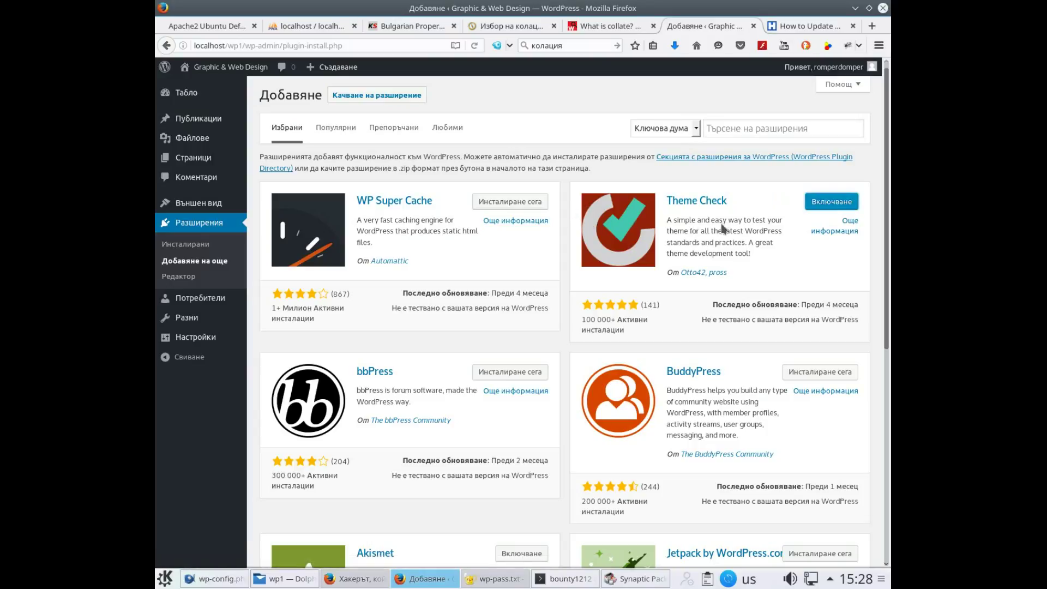
pyautogui.click(838, 205)
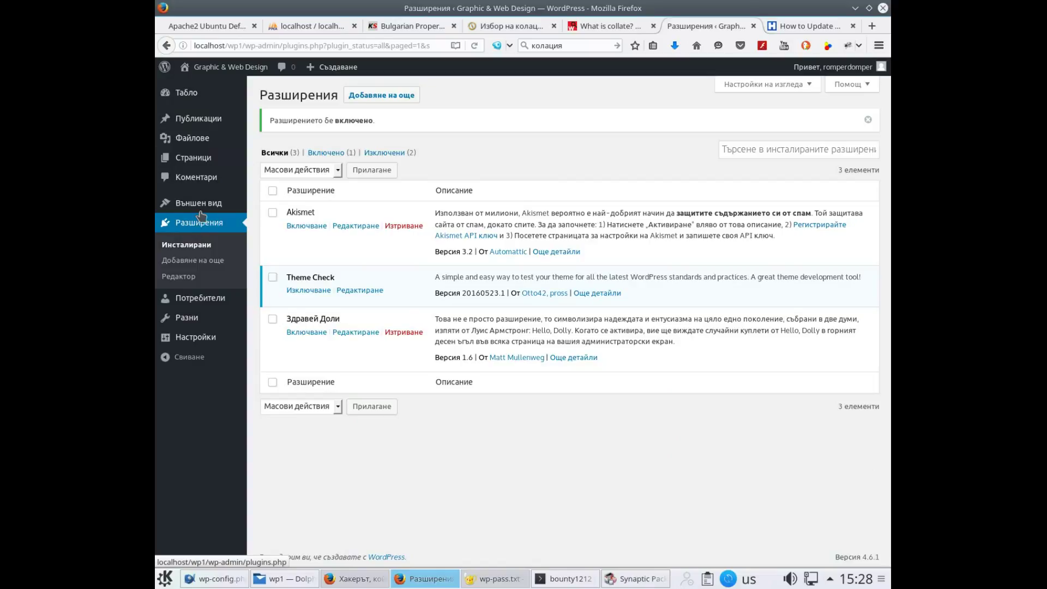
pyautogui.moveTo(218, 210)
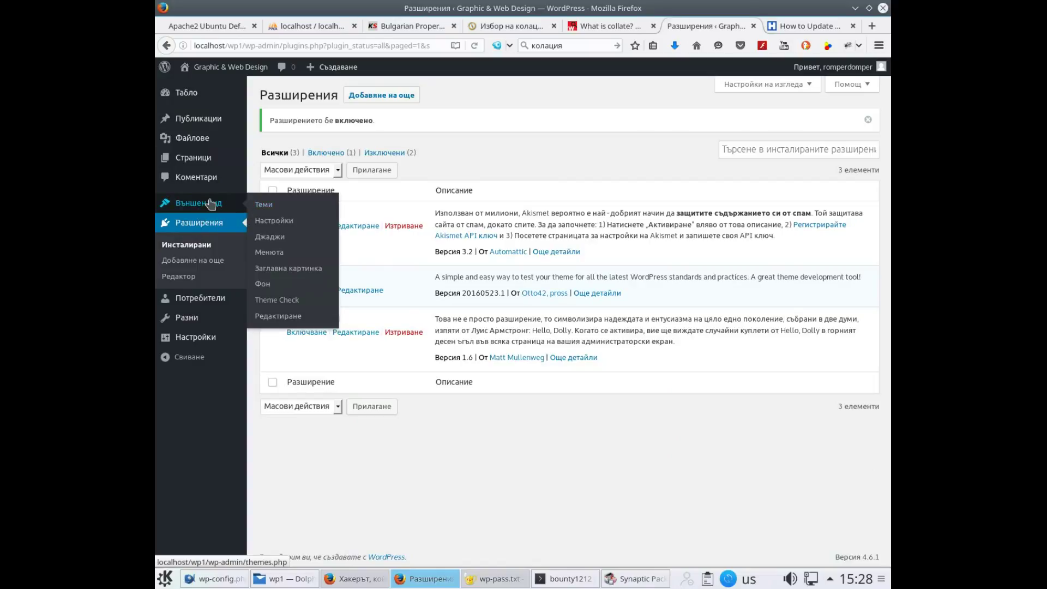
# Install Twenty Twelve from the add-theme page, activate it, and return to adding themes
pyautogui.click(269, 207)
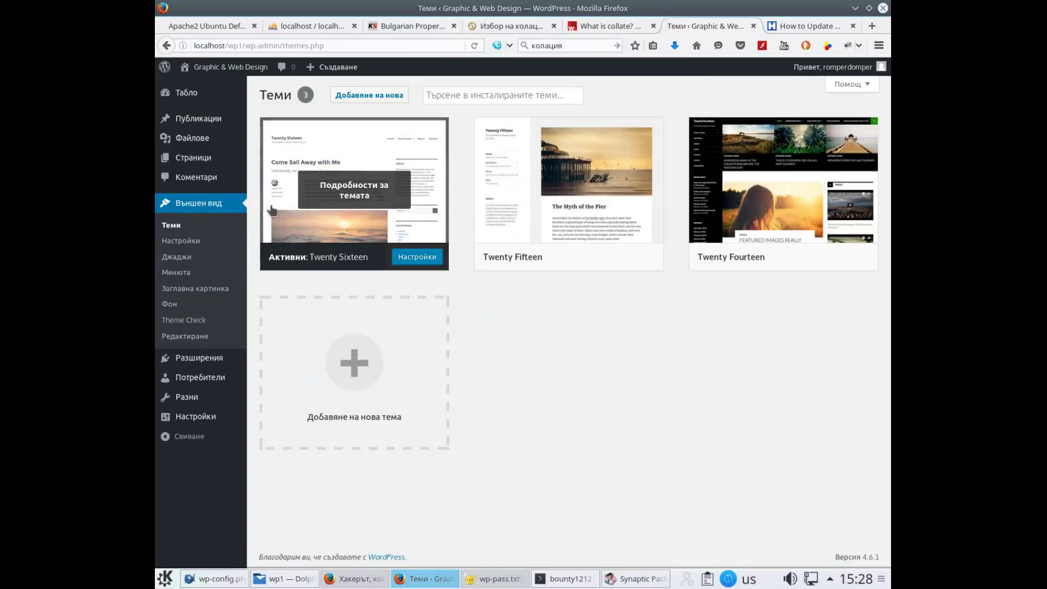
pyautogui.click(362, 360)
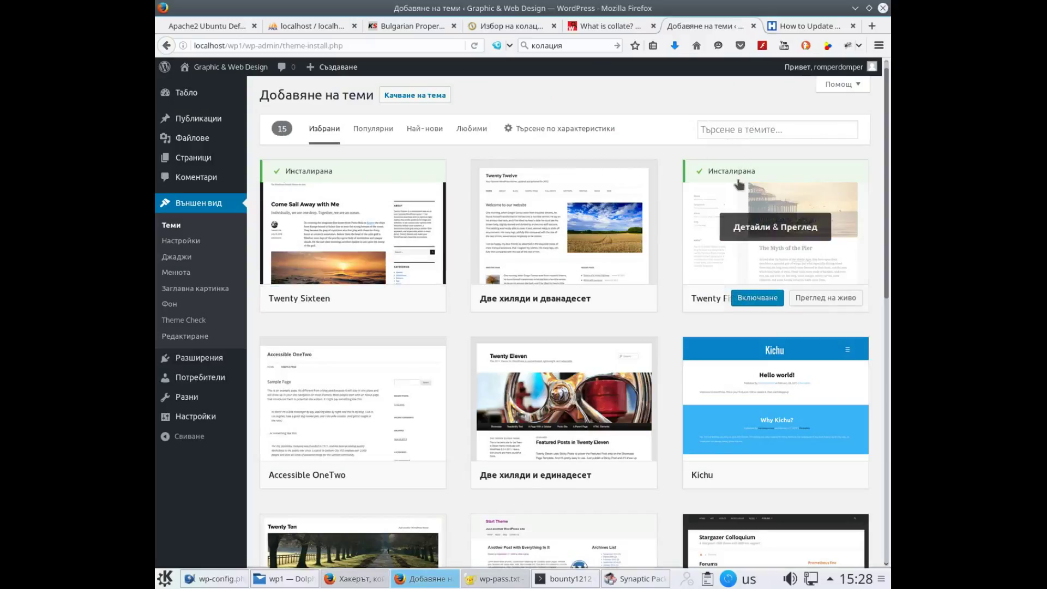
pyautogui.moveTo(606, 266)
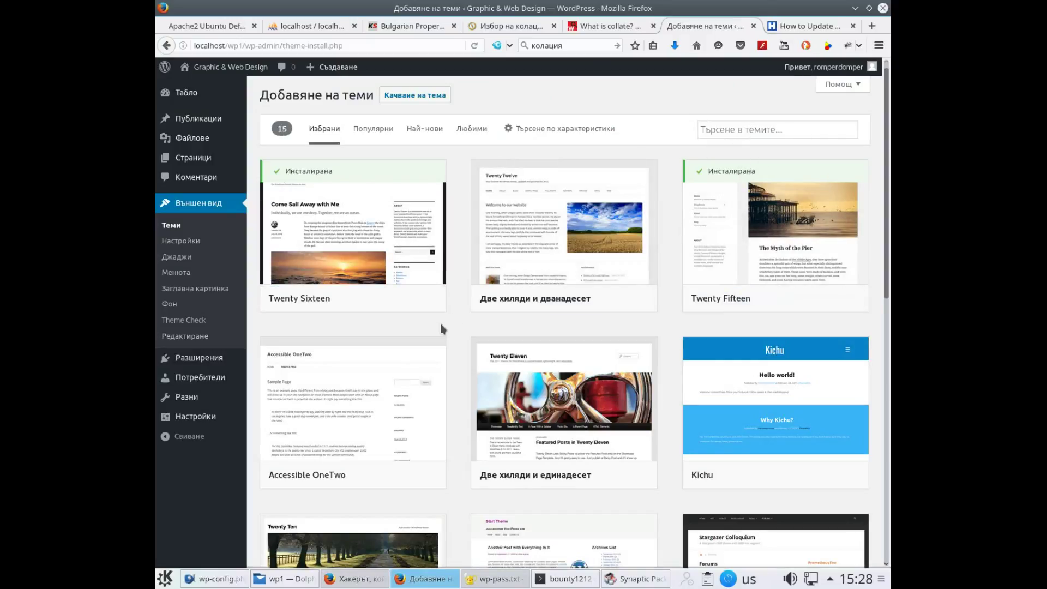
pyautogui.click(576, 298)
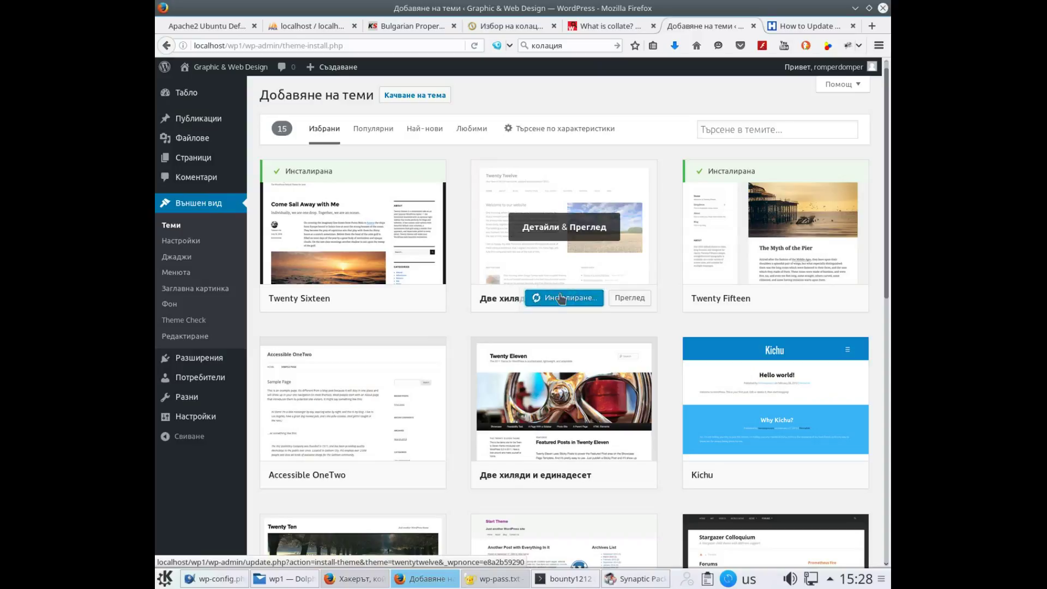
pyautogui.moveTo(419, 308)
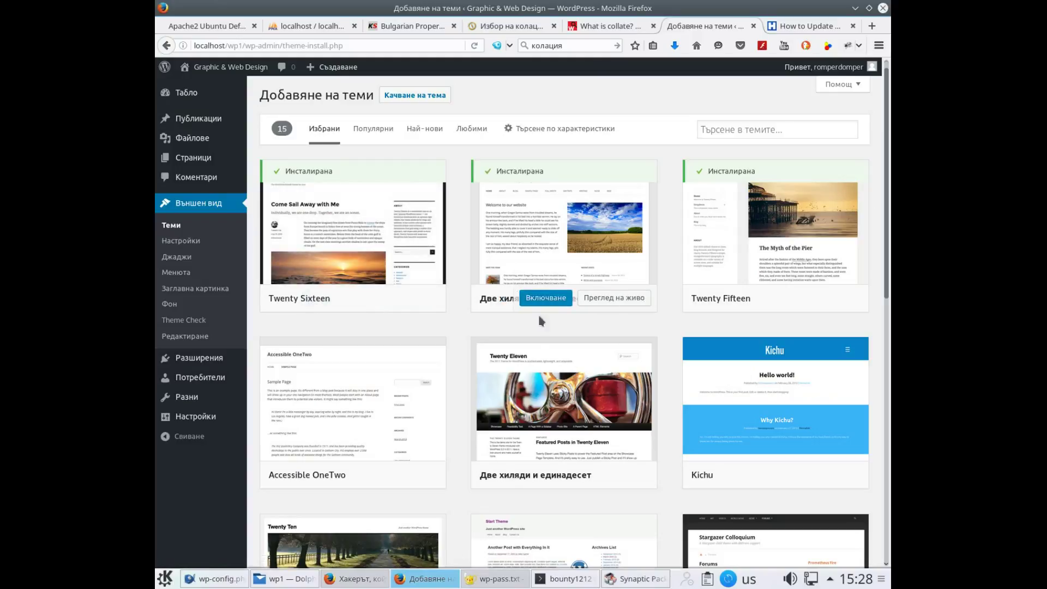
pyautogui.click(539, 301)
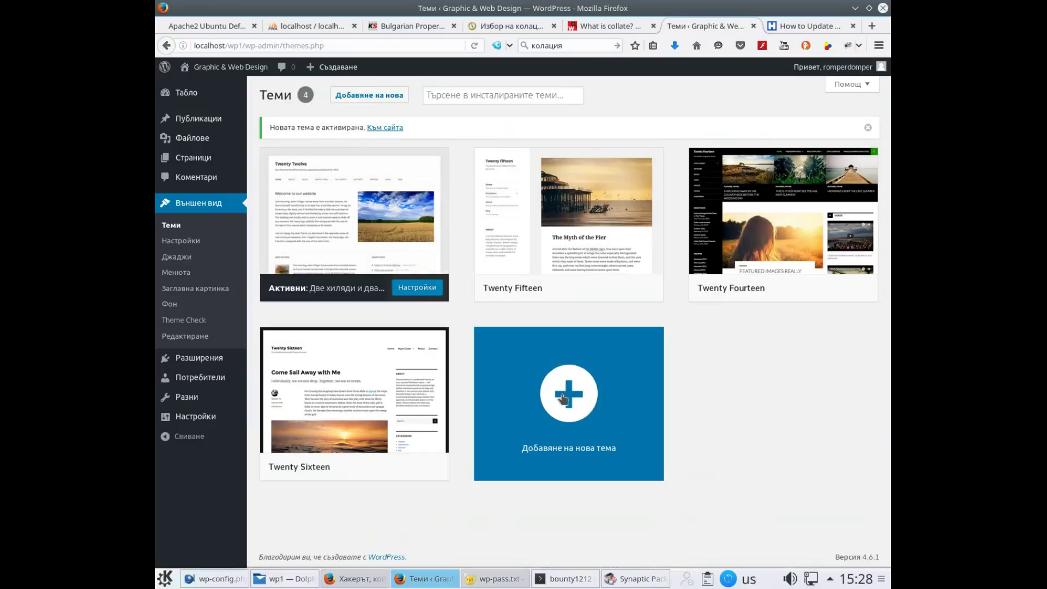
pyautogui.click(565, 402)
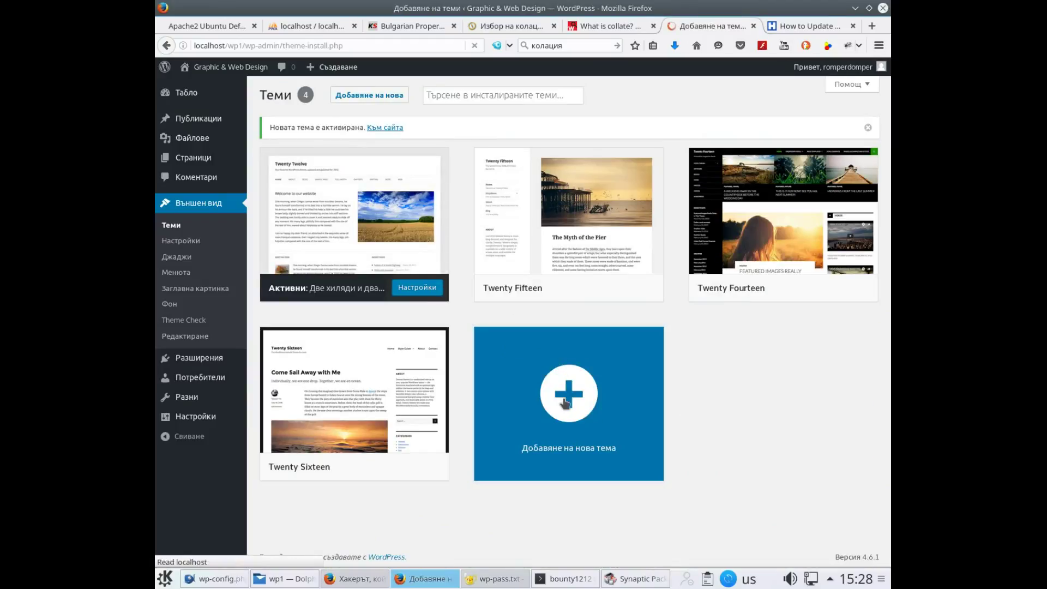
# Search themes for 'colormag', then install and activate ColorMag
pyautogui.click(787, 124)
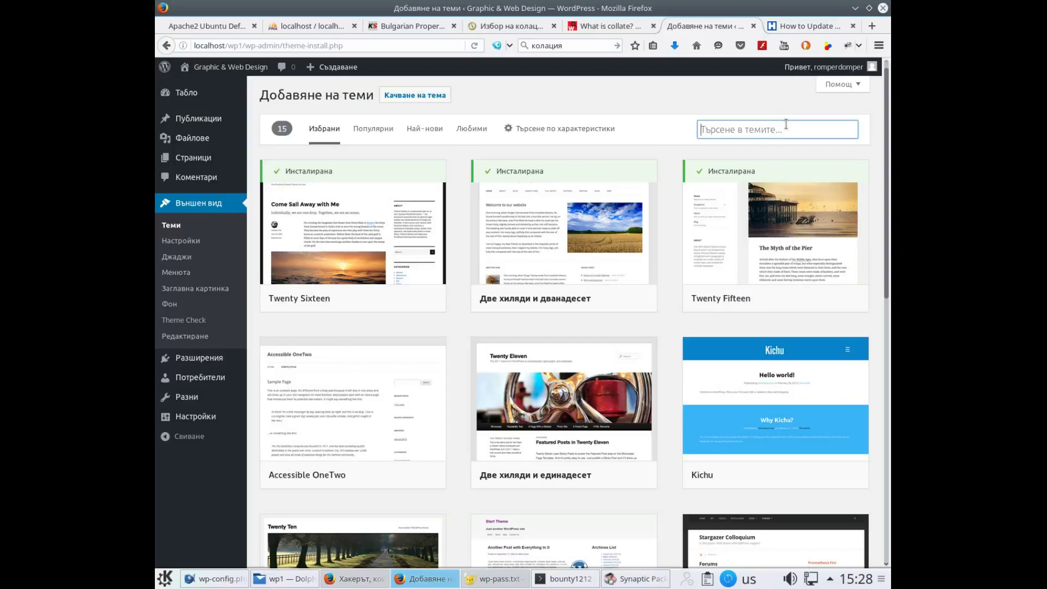
pyautogui.write('colormag')
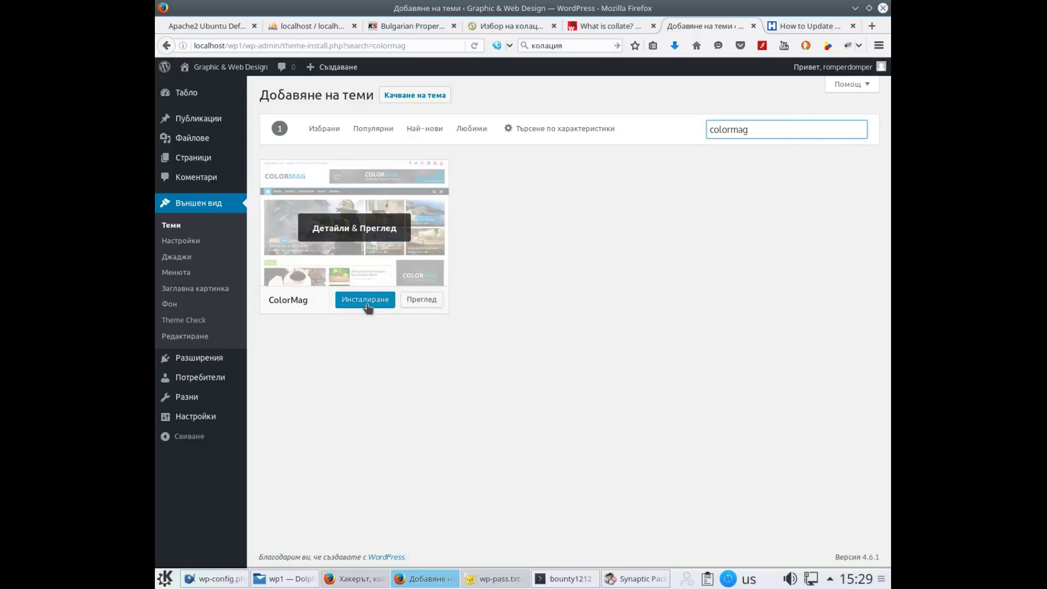
pyautogui.click(367, 305)
pyautogui.click(365, 301)
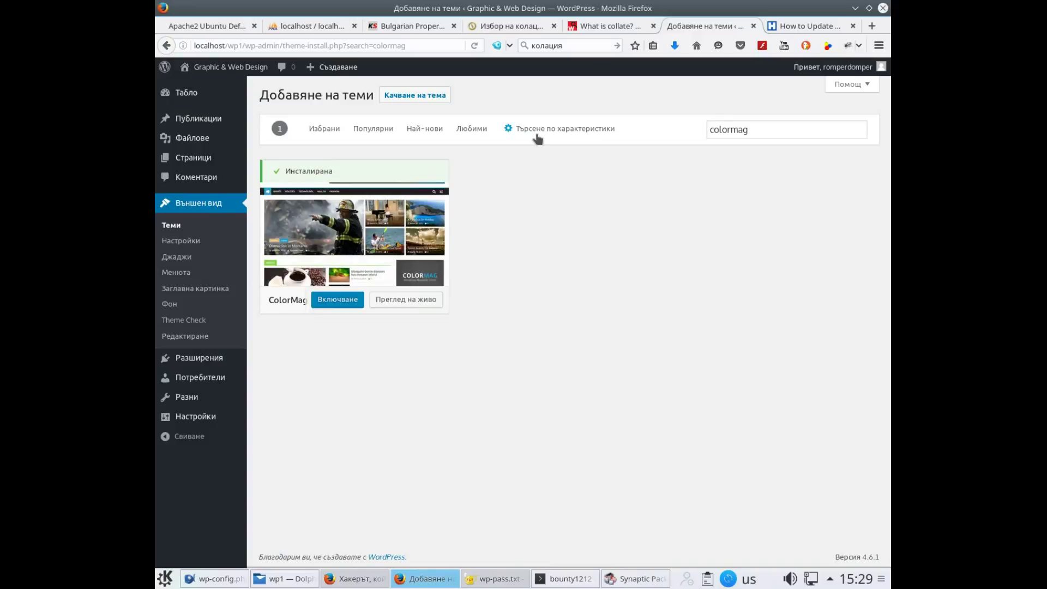
pyautogui.click(345, 304)
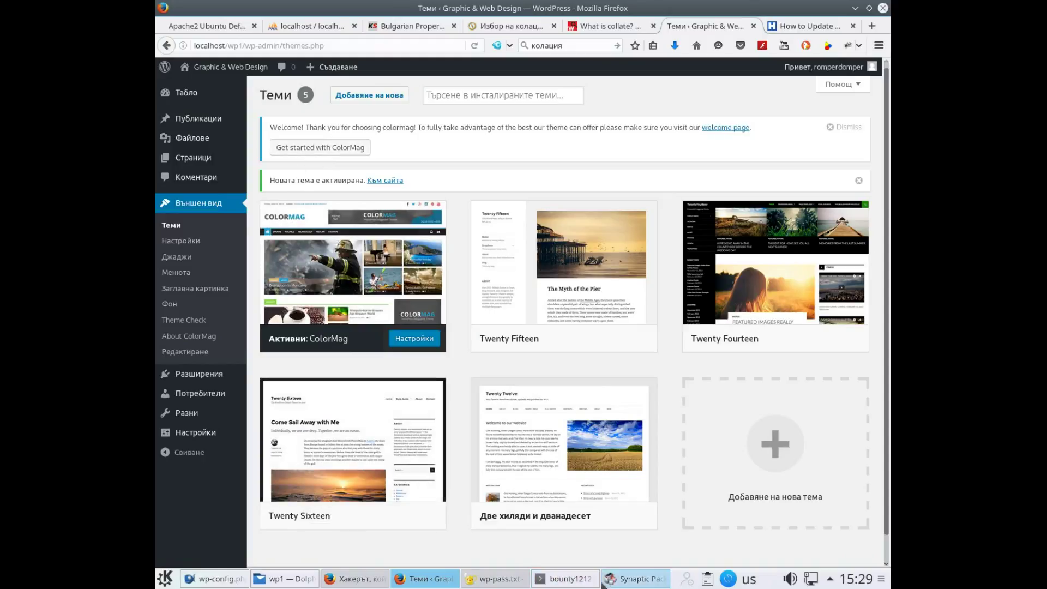
# Bring up Konsole and rerun chmod 777 -R -c on /var/www/html/wp1
pyautogui.moveTo(576, 578)
pyautogui.moveTo(615, 583)
pyautogui.click(583, 469)
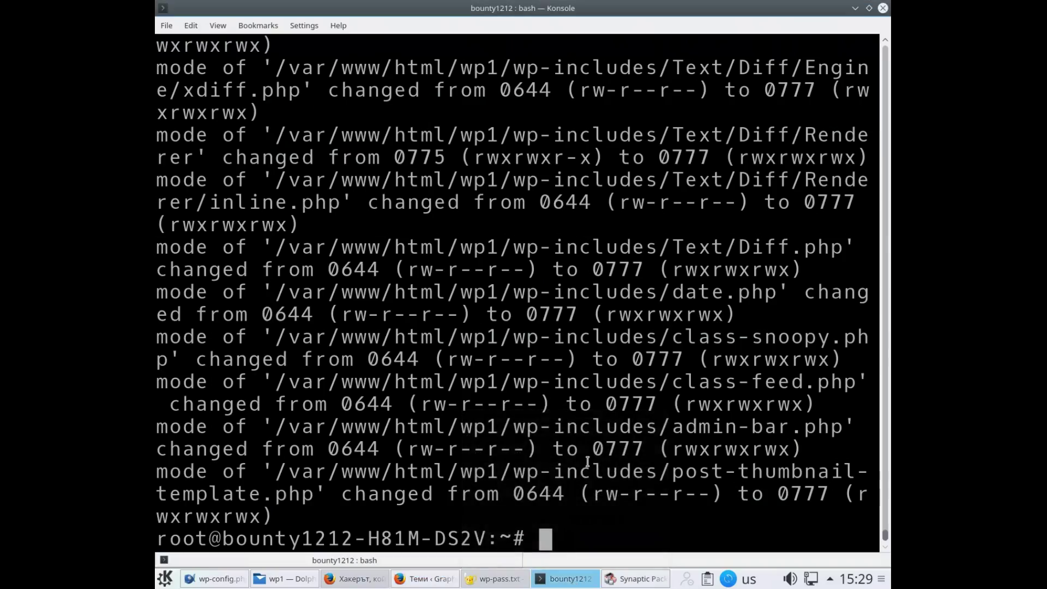
pyautogui.press('Up')
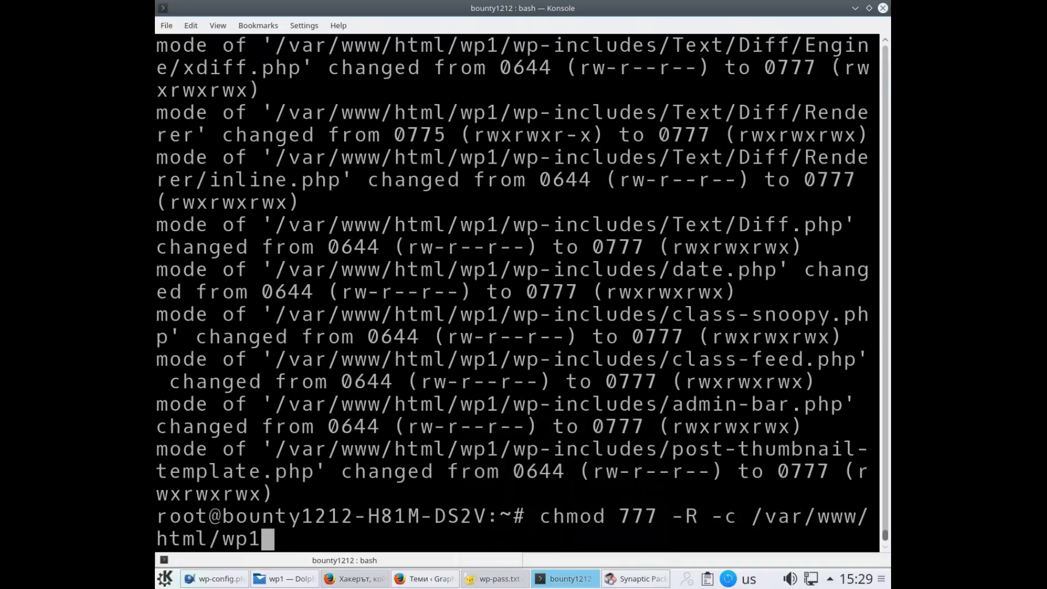
pyautogui.press('Return')
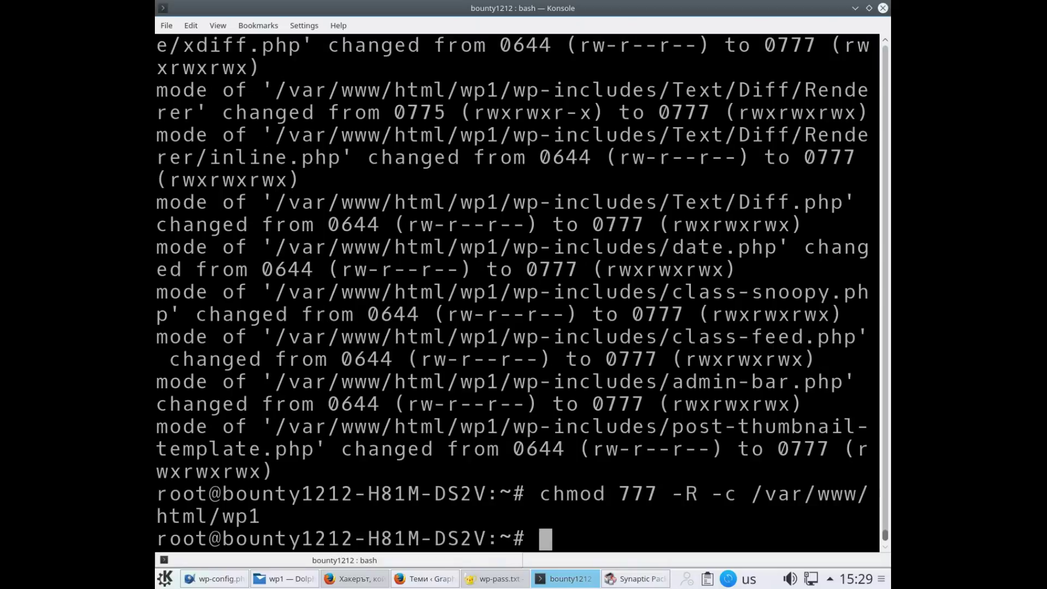
# Turn the recalled command into chown 777 -R -c /var/www/html/wp1 and run it
pyautogui.press('Up')
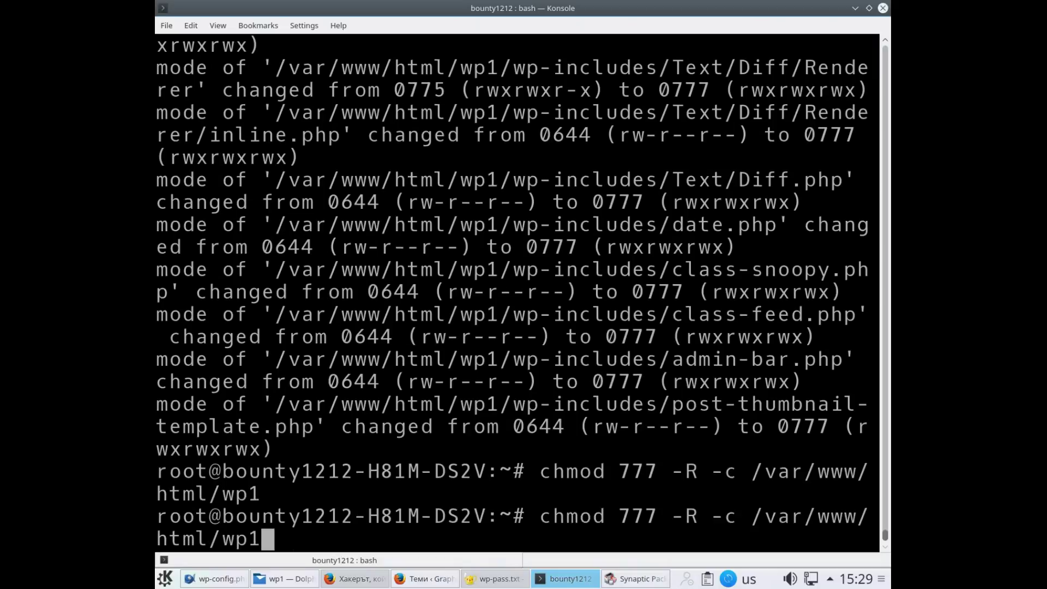
pyautogui.press('Home')
pyautogui.hotkey('alt', 'f')
pyautogui.press('BackSpace')
pyautogui.press('BackSpace')
pyautogui.press('BackSpace')
pyautogui.write('own')
pyautogui.press('End')
pyautogui.press('Return')
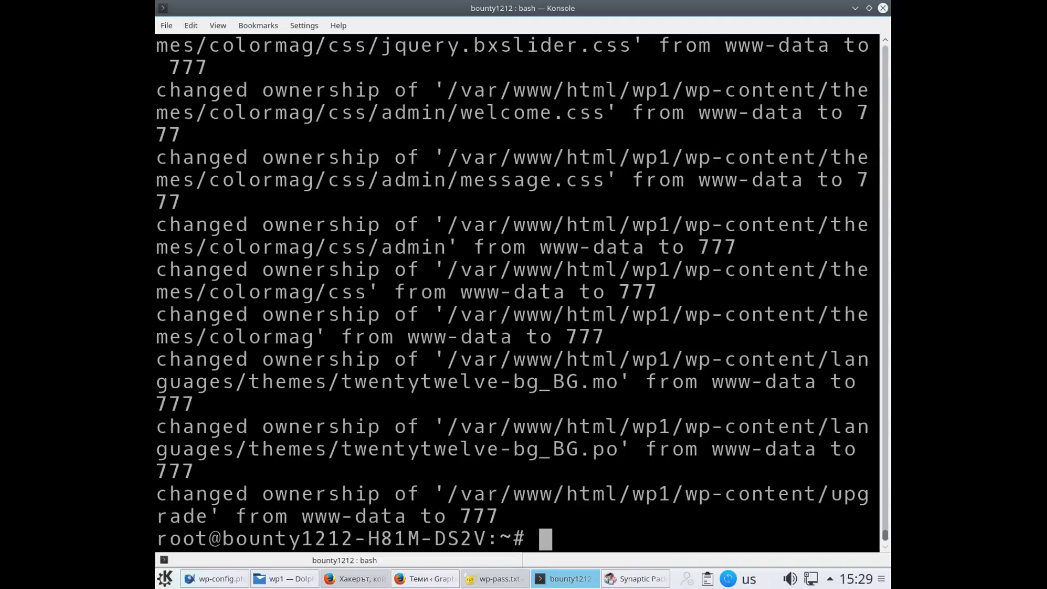
# Rerun the recursive chmod 777 on wp1 and minimize Konsole
pyautogui.press('Up')
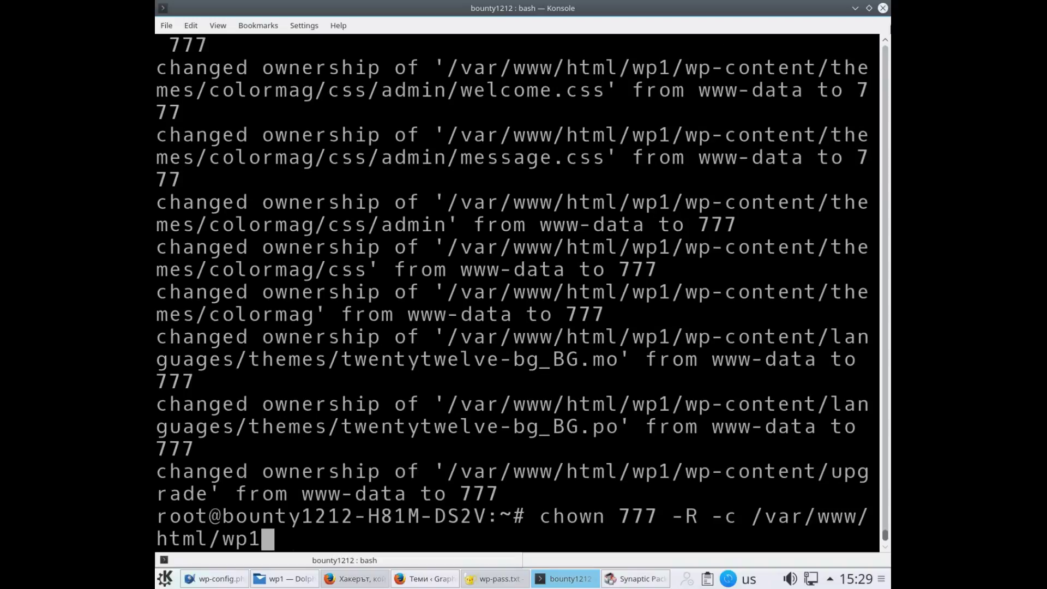
pyautogui.press('Up')
pyautogui.press('Return')
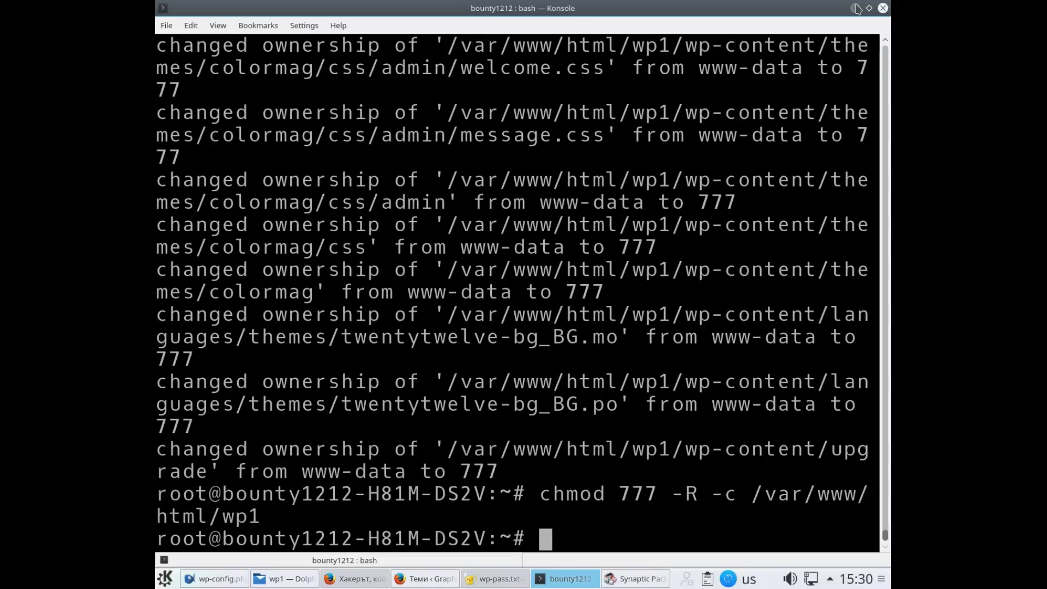
pyautogui.click(857, 8)
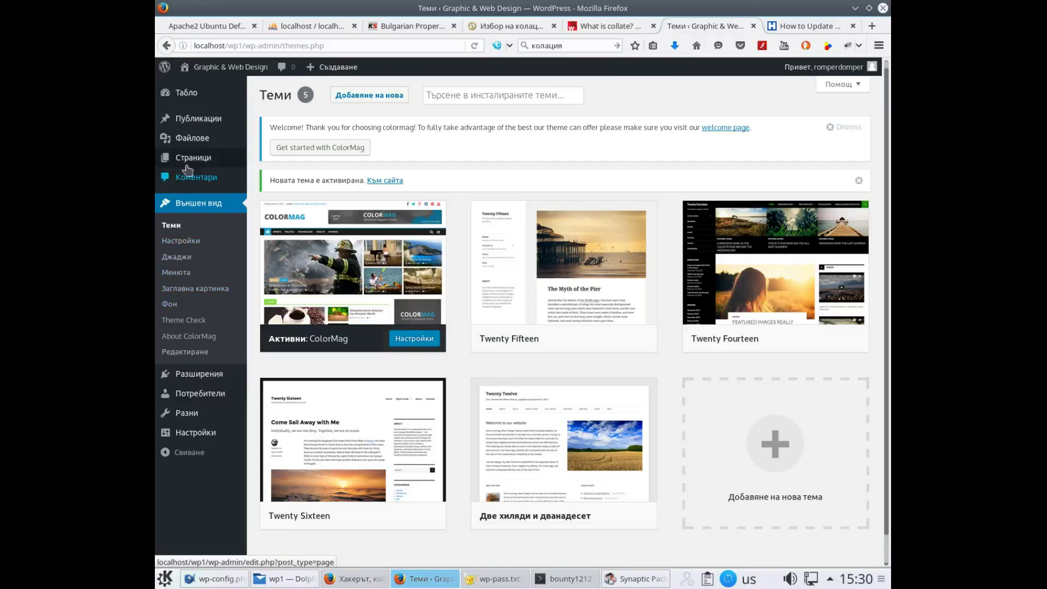
# Search plugins for 'all in one seo', then install and activate All in One SEO Pack
pyautogui.moveTo(187, 374)
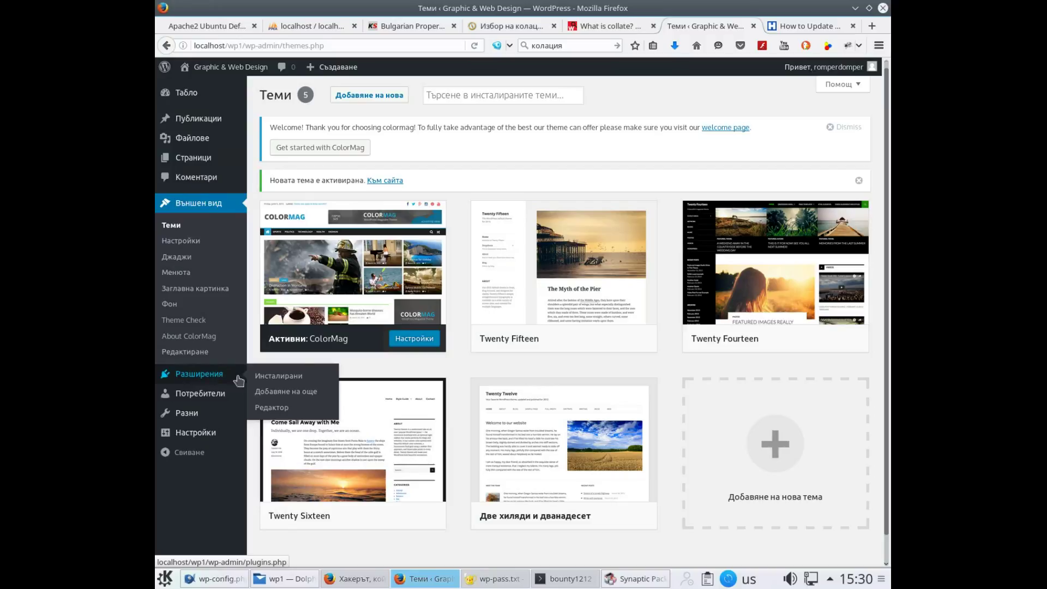
pyautogui.click(280, 392)
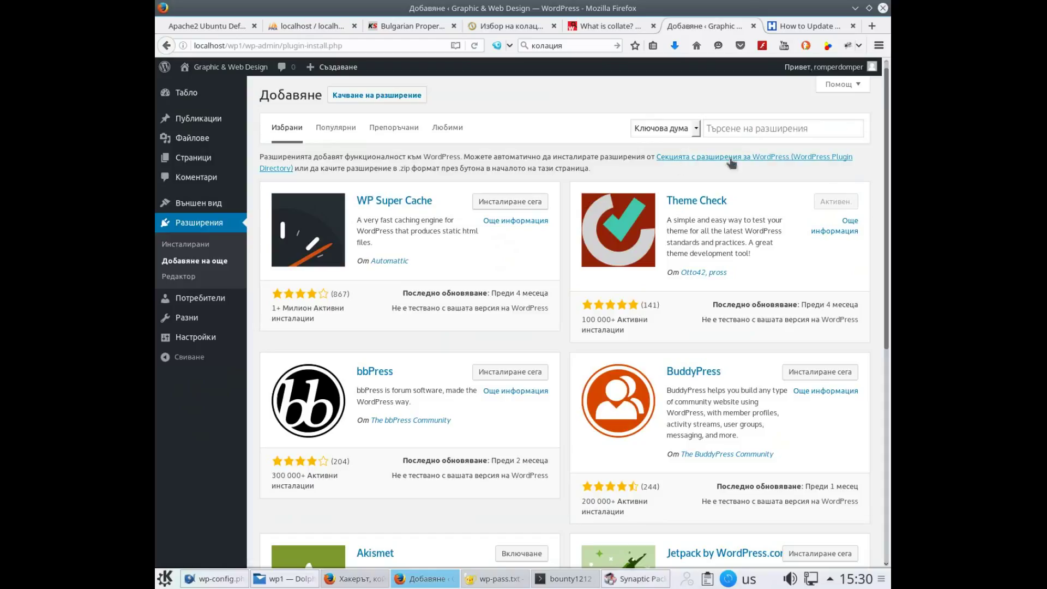
pyautogui.click(749, 124)
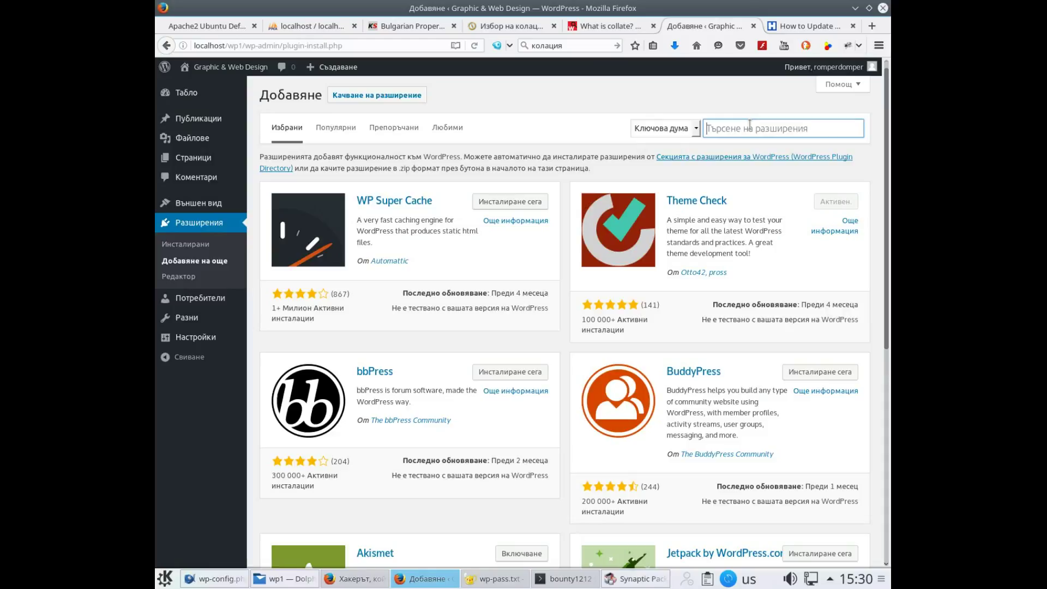
pyautogui.write('all')
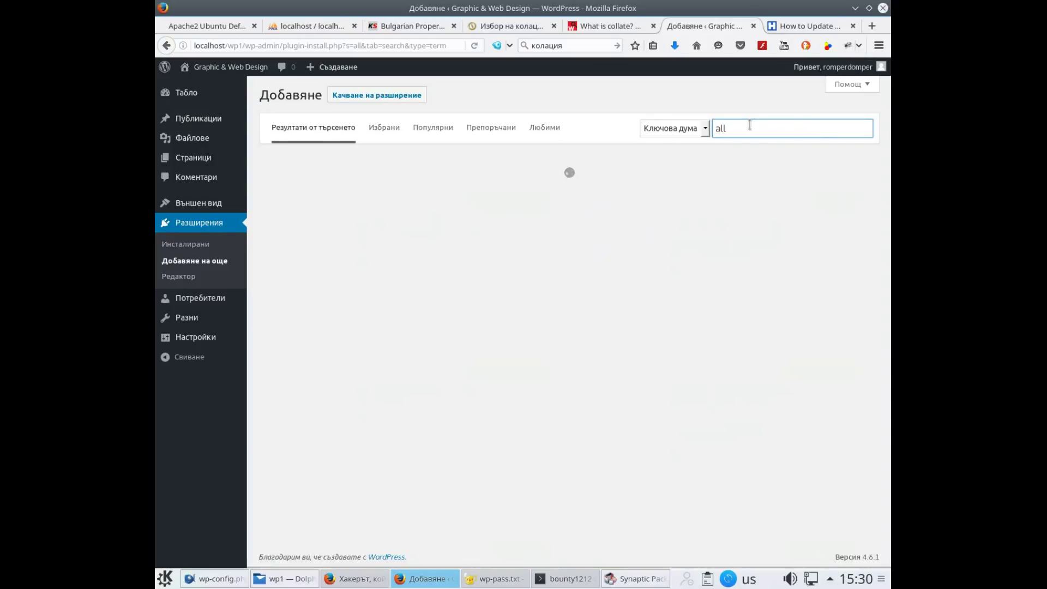
pyautogui.write(' in one seo')
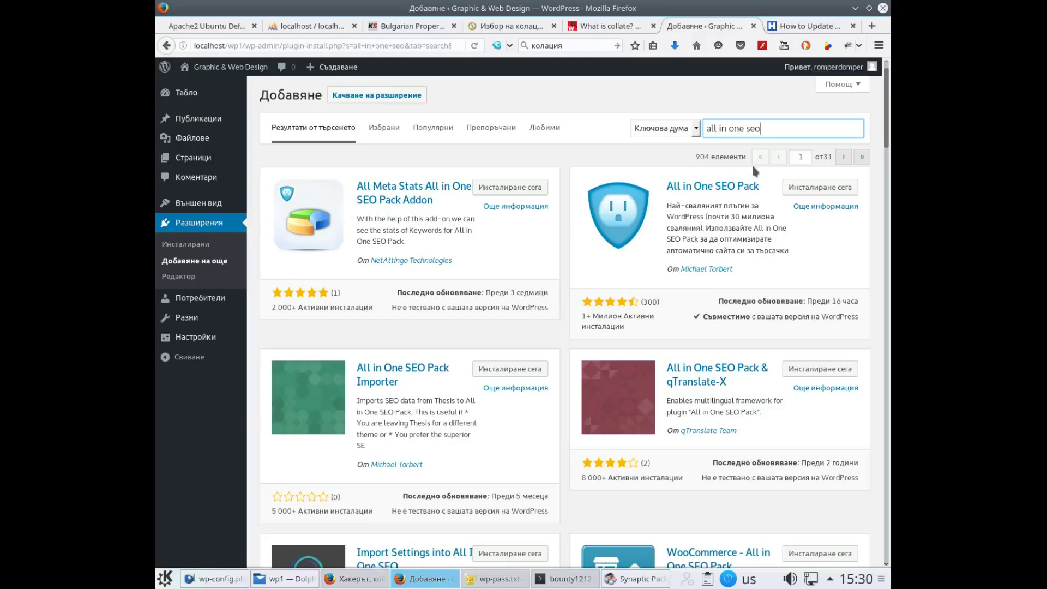
pyautogui.click(830, 188)
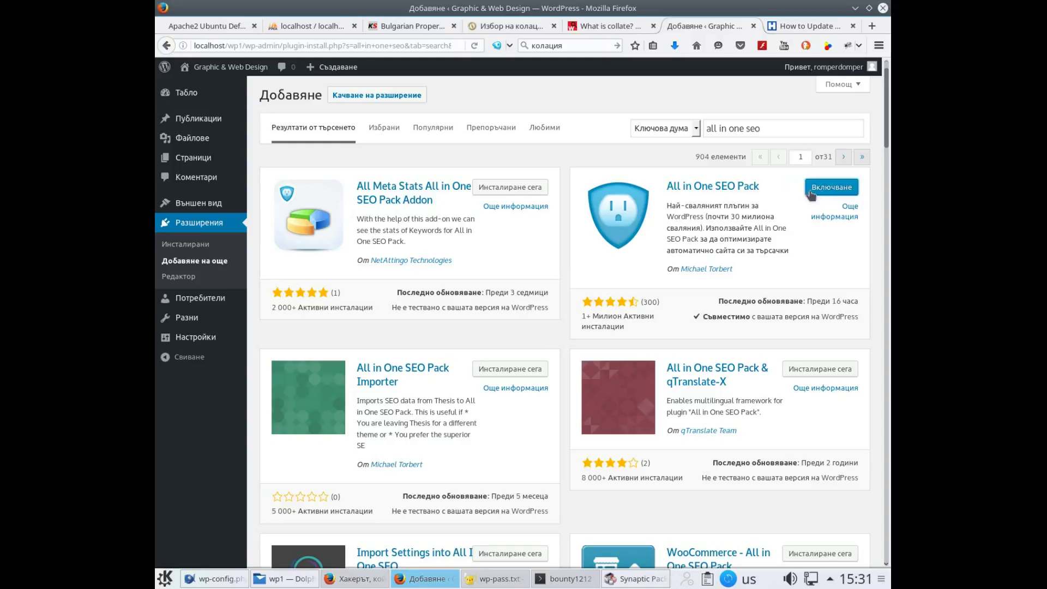
pyautogui.click(810, 191)
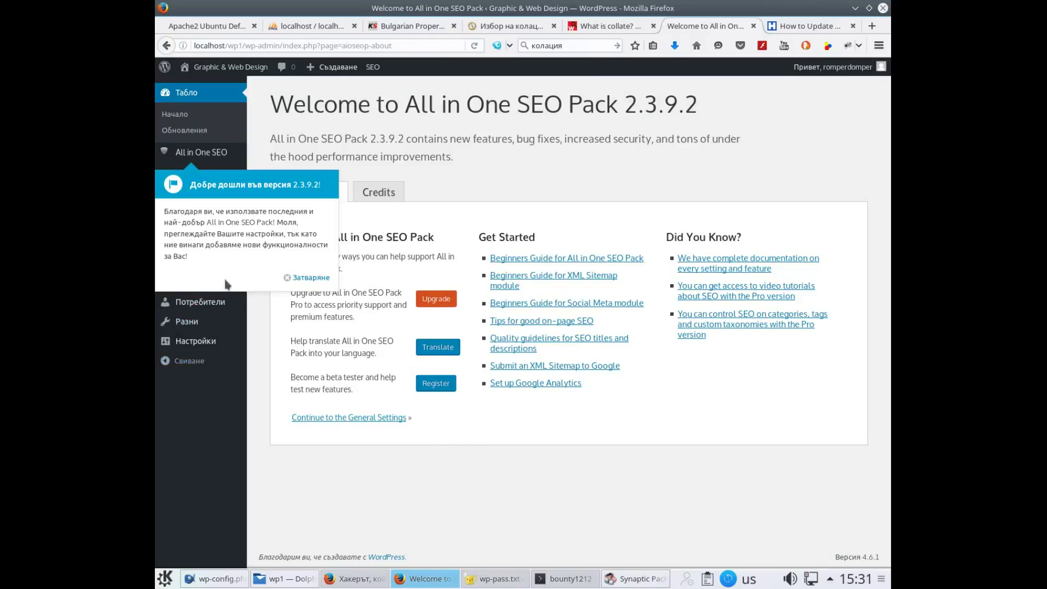
# Close the welcome notice and scroll through the Credits tab's leaders, contributors and translators
pyautogui.click(306, 278)
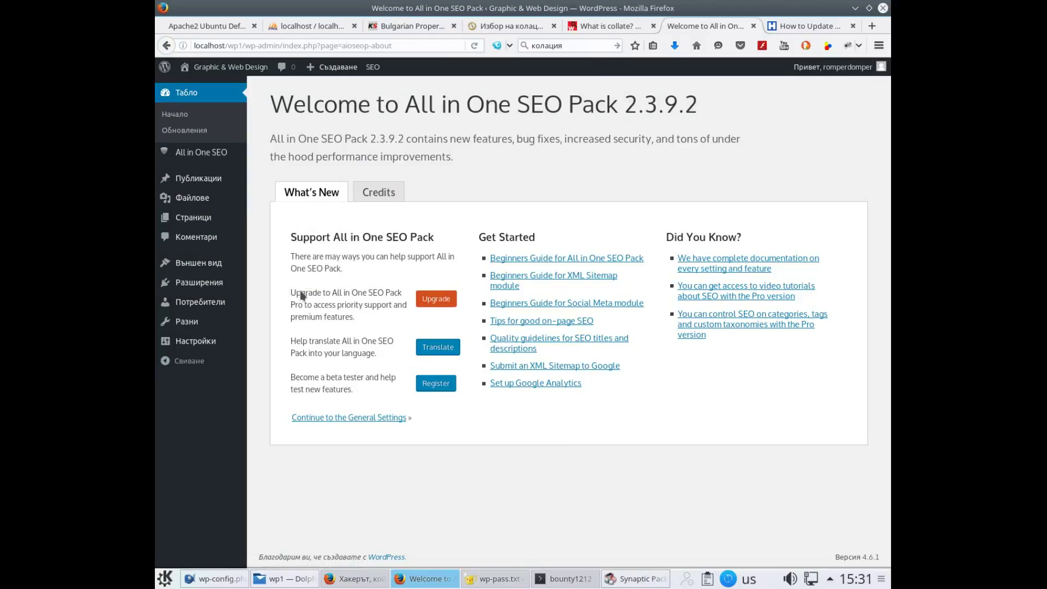
pyautogui.click(364, 201)
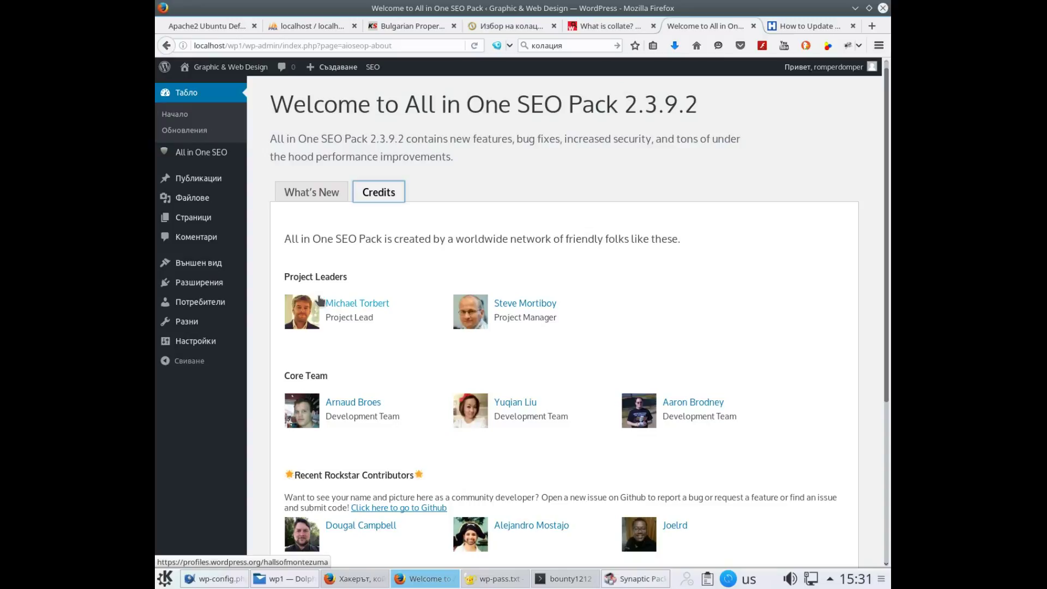
pyautogui.scroll(-4, 321, 300)
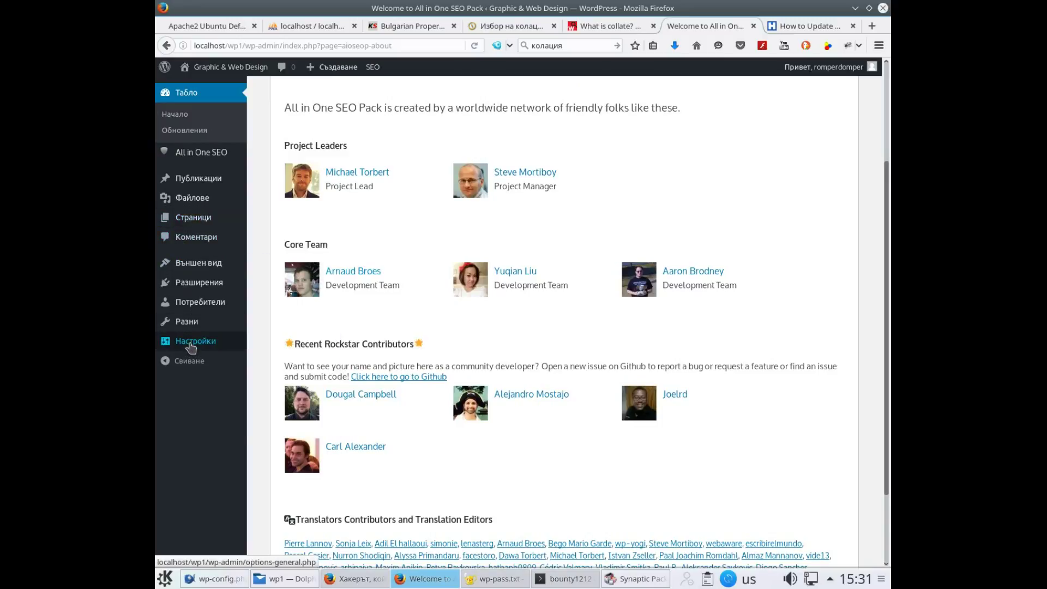
pyautogui.moveTo(191, 348)
pyautogui.moveTo(213, 159)
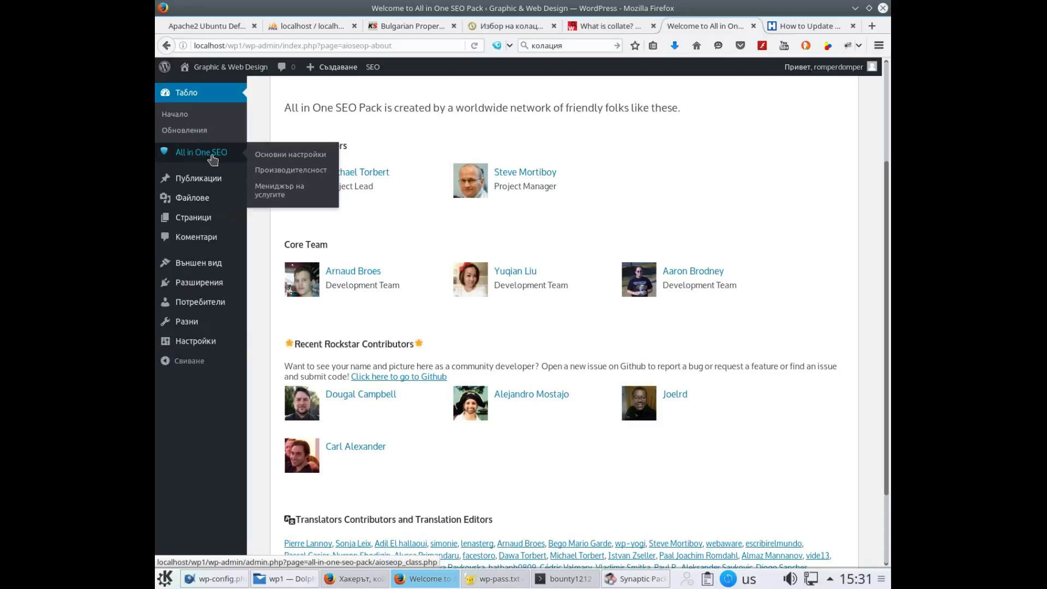
# In All in One SEO General Settings, close both notices and enter Home Title 'Graphic & Web Design'
pyautogui.click(269, 157)
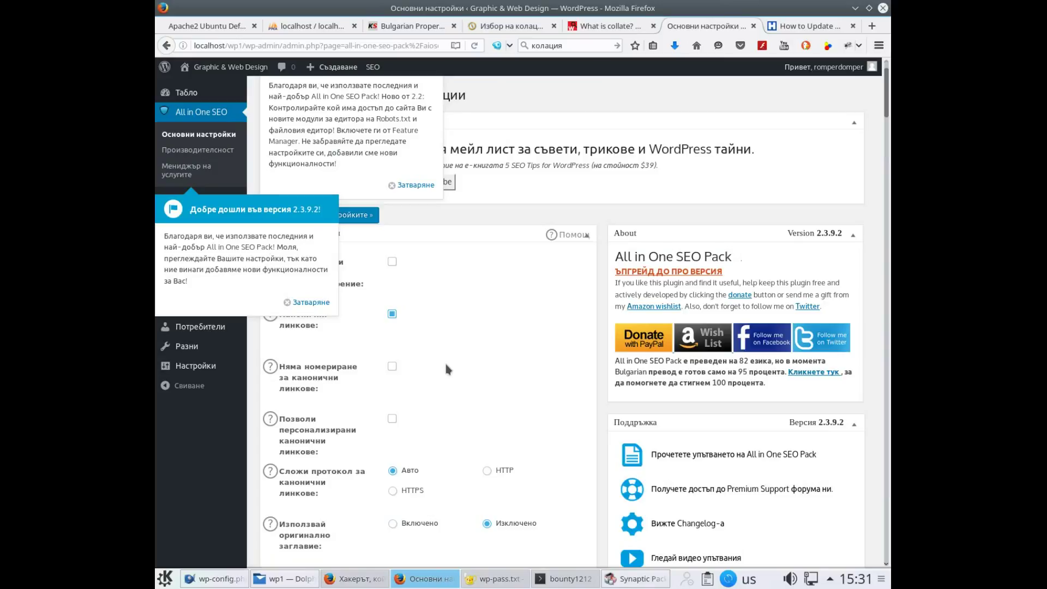
pyautogui.click(415, 185)
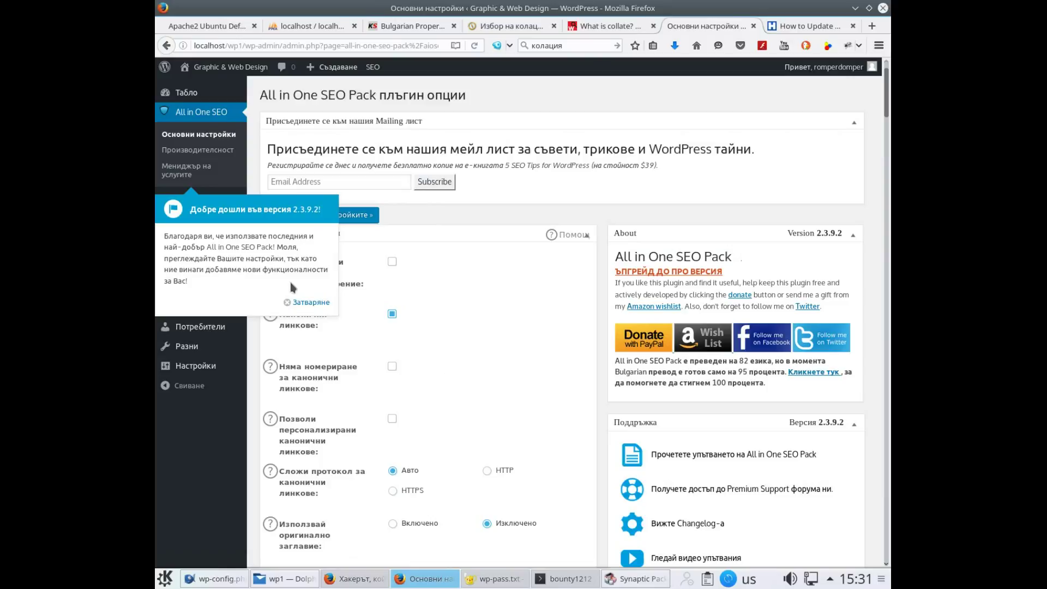
pyautogui.click(305, 303)
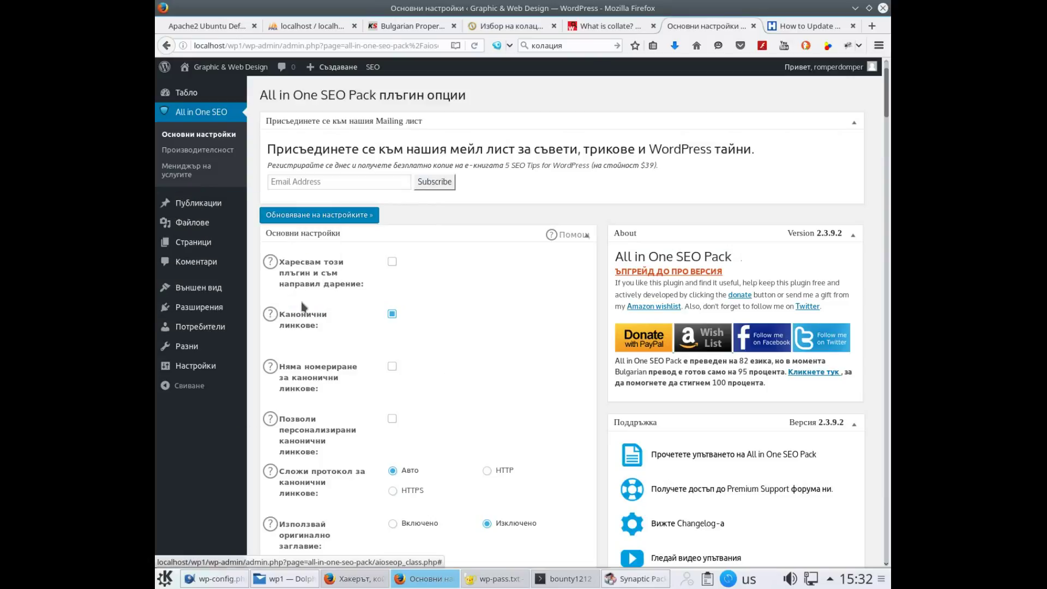
pyautogui.scroll(-10, 303, 306)
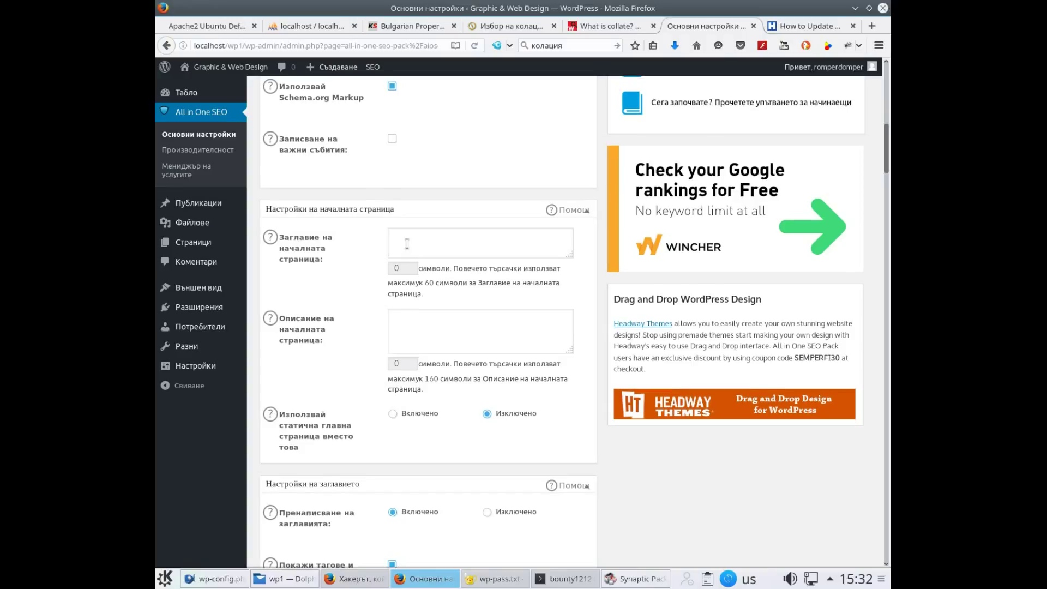
pyautogui.scroll(3, 407, 244)
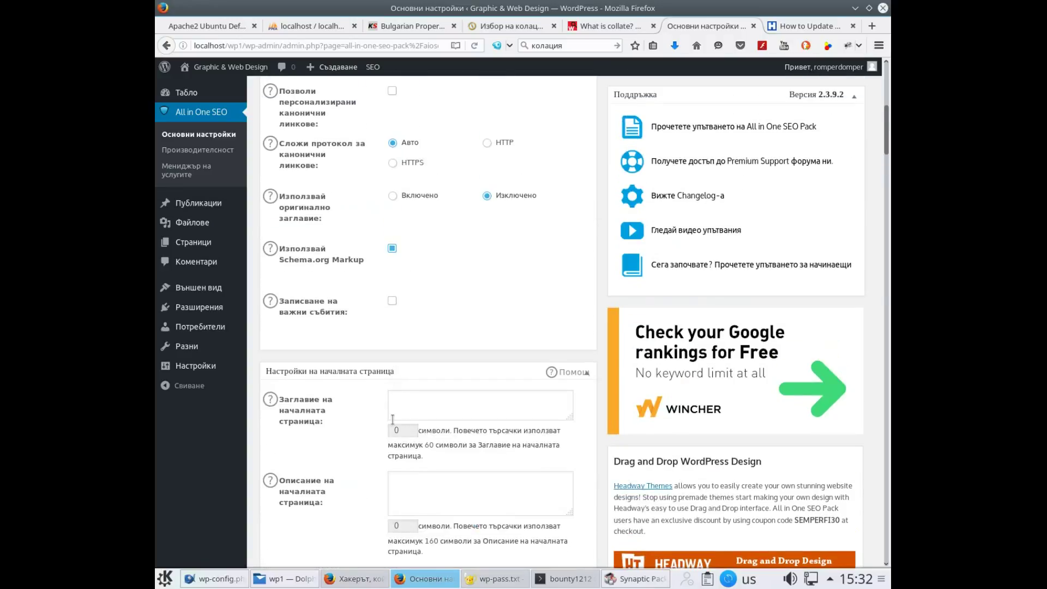
pyautogui.click(399, 405)
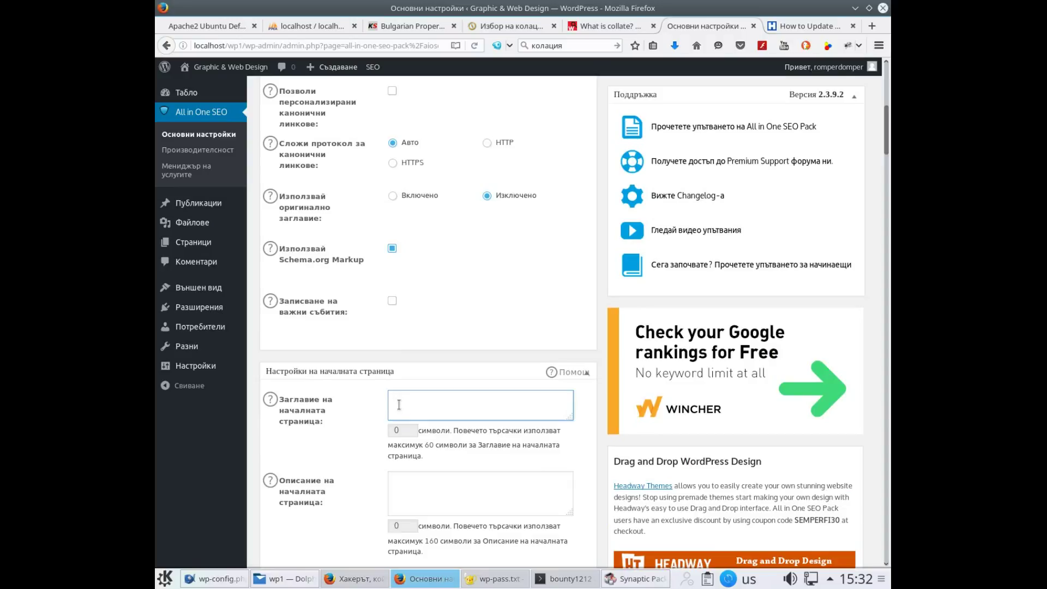
pyautogui.write('Graphic & Web Design')
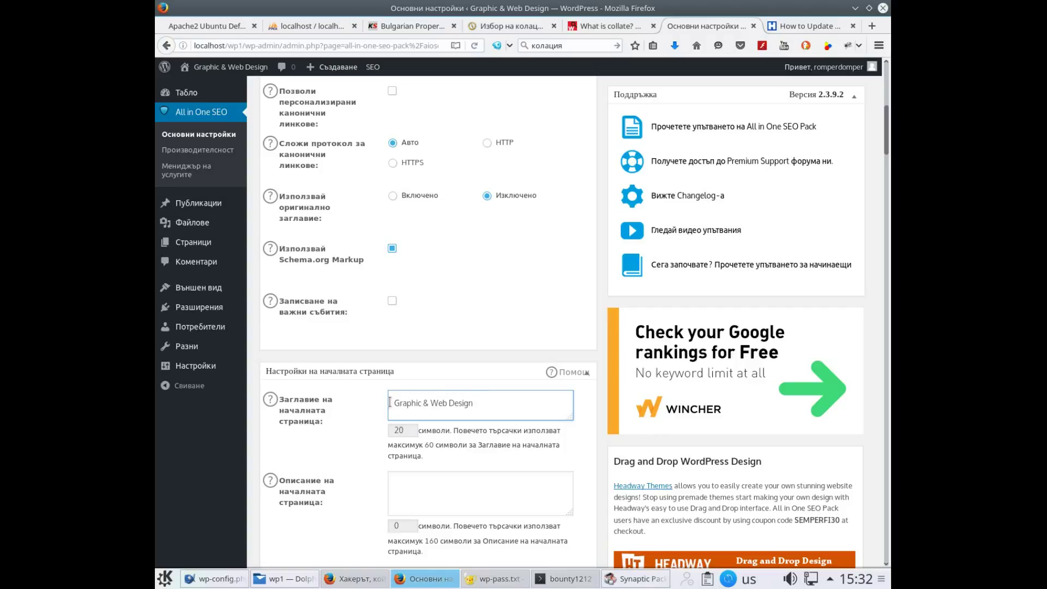
# Copy the Home Title 'Graphic & Web Design' and paste it into Home Description
pyautogui.click(429, 479)
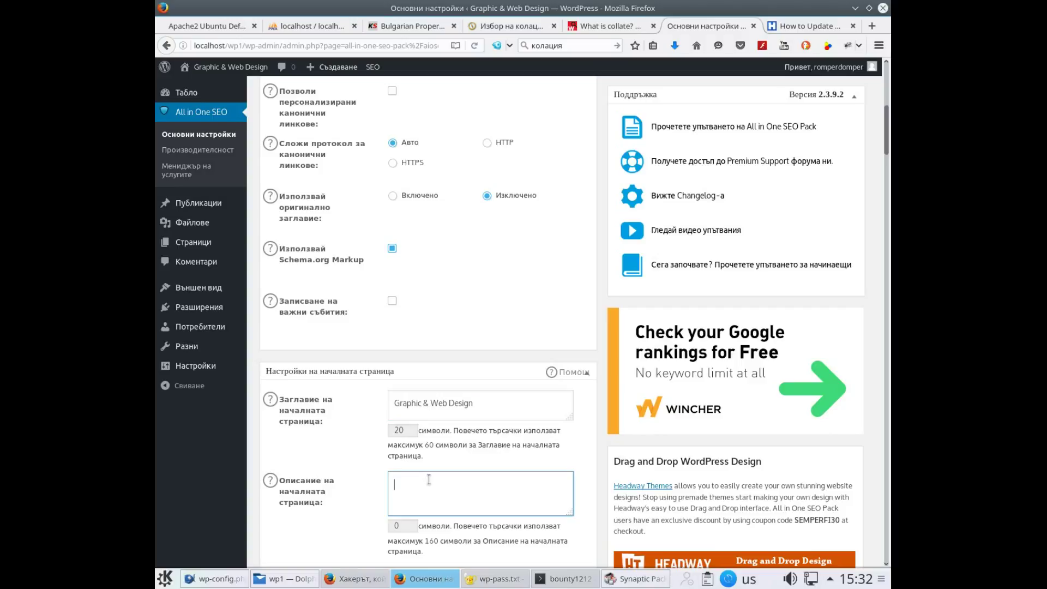
pyautogui.hotkey('alt', 'shift')
pyautogui.click(503, 404)
pyautogui.tripleClick(476, 400)
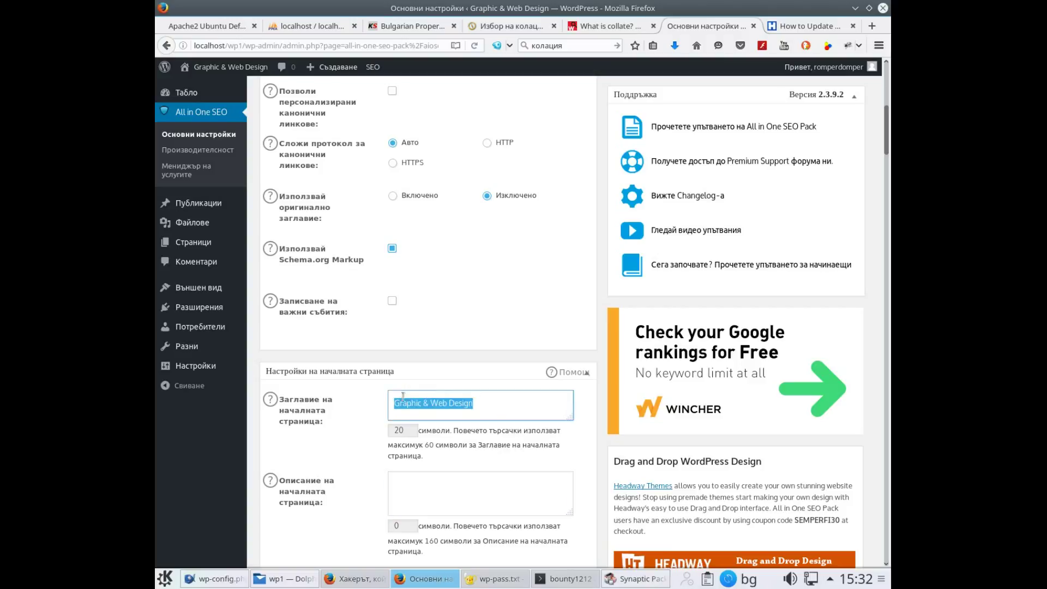
pyautogui.rightClick(413, 409)
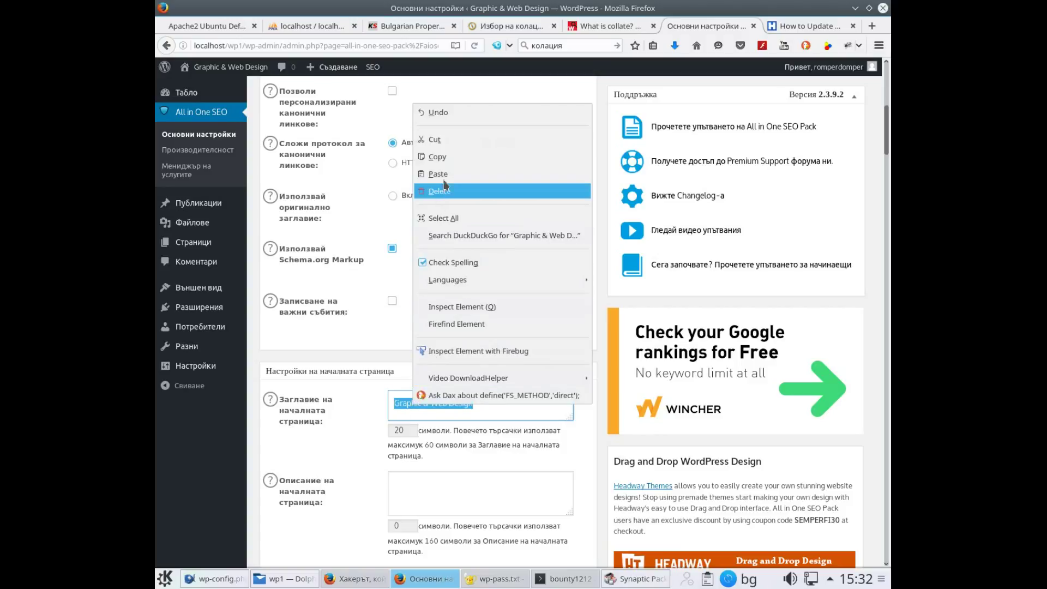
pyautogui.click(448, 158)
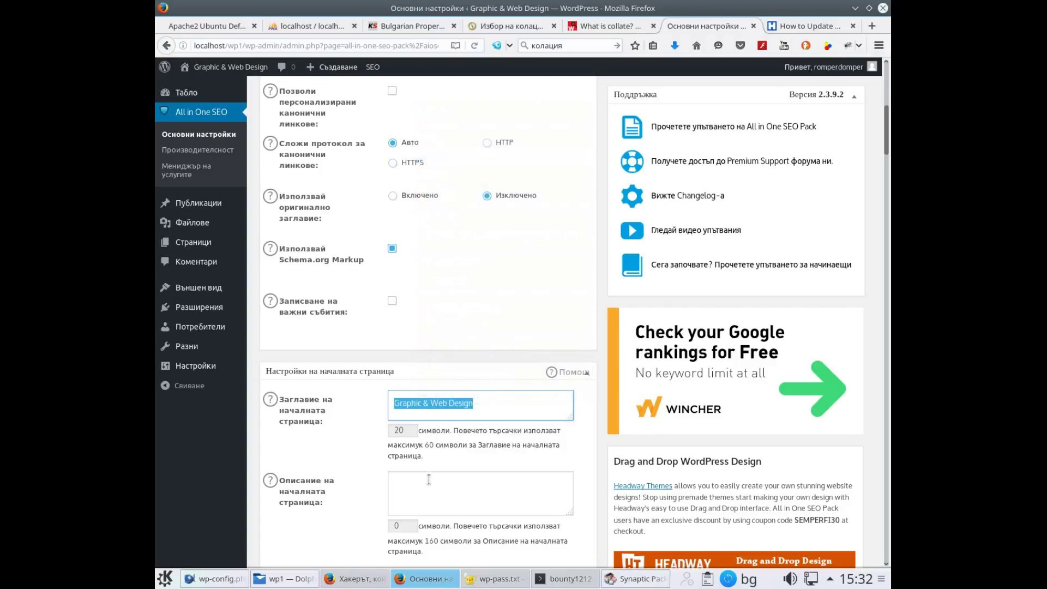
pyautogui.click(490, 400)
pyautogui.moveTo(467, 399); pyautogui.dragTo(384, 390)
pyautogui.press('Tab')
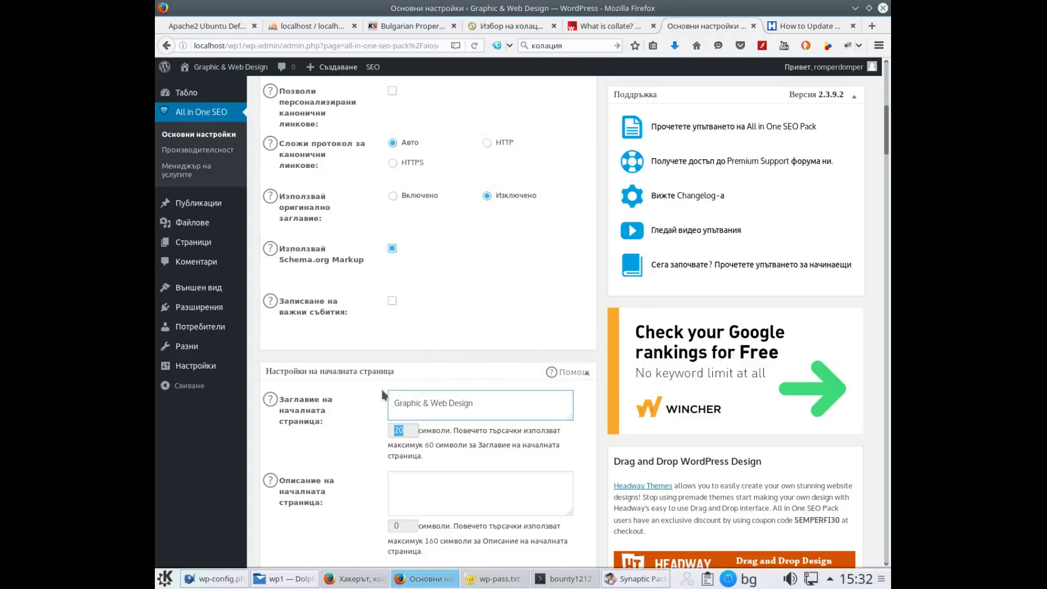
pyautogui.press('Tab')
pyautogui.hotkey('ctrl', 'v')
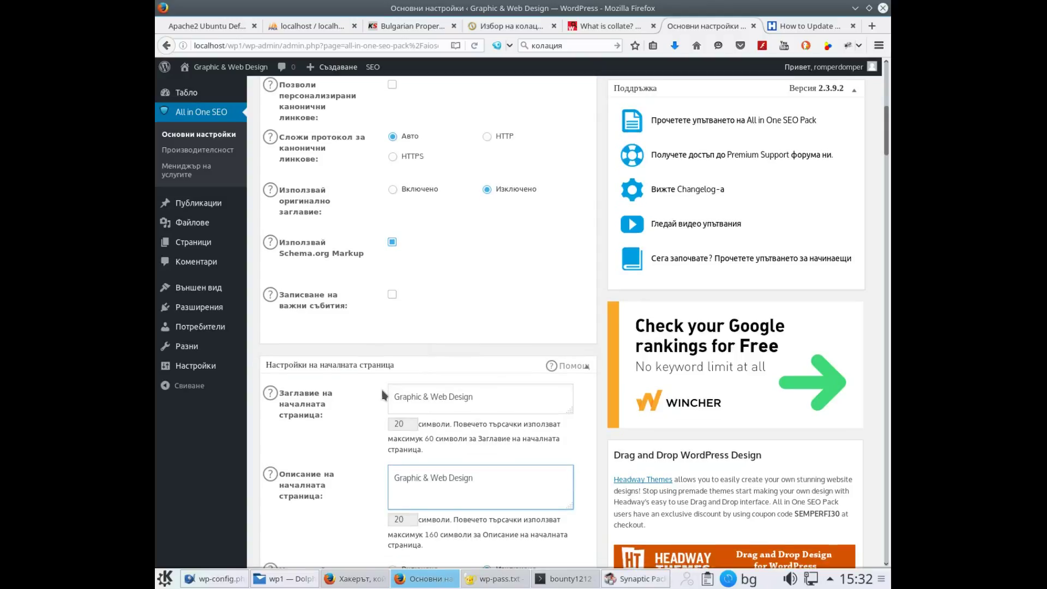
# Scroll to the page bottom and save with 'Обновяване на настройките'
pyautogui.scroll(-3, 381, 387)
pyautogui.scroll(-2, 382, 391)
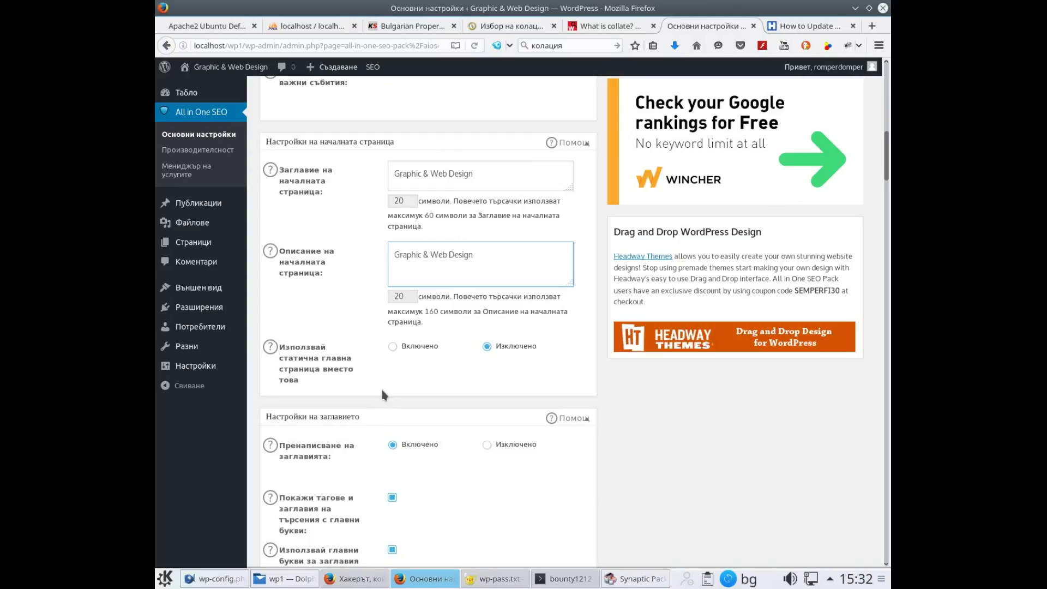
pyautogui.scroll(-2, 402, 386)
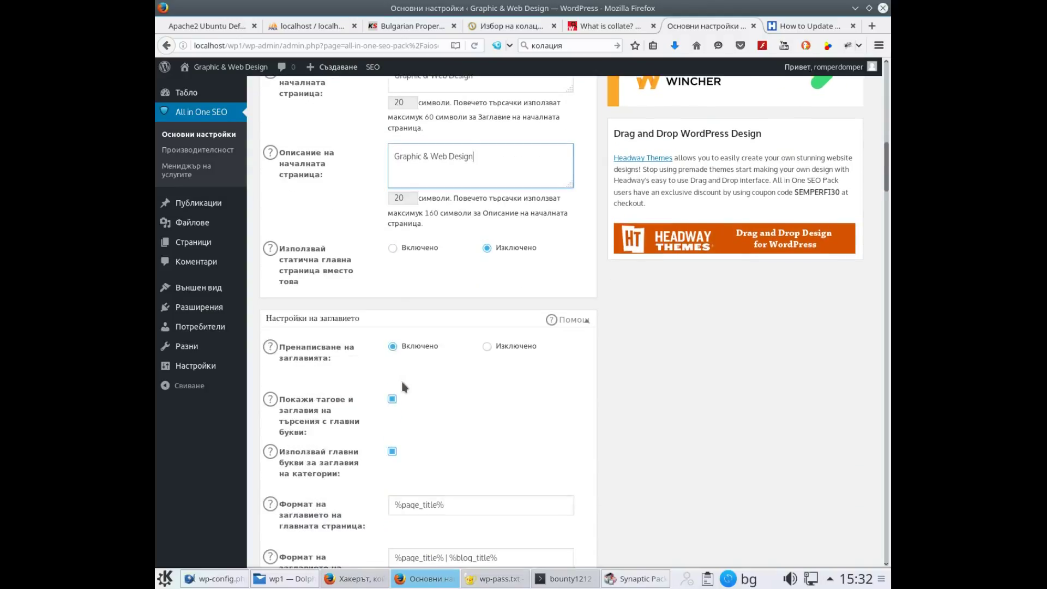
pyautogui.scroll(-11, 402, 376)
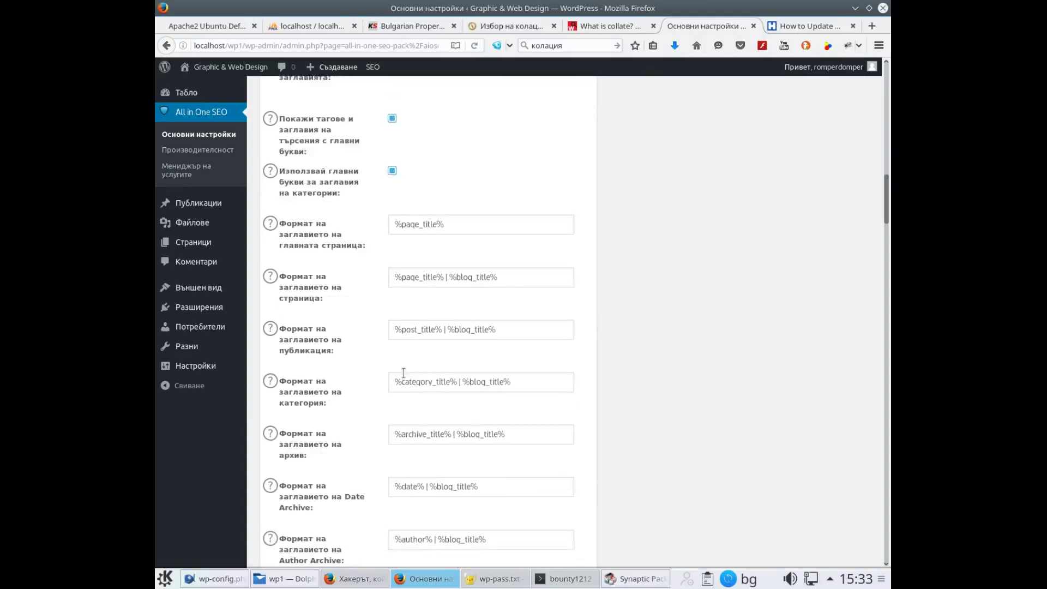
pyautogui.scroll(-10, 402, 384)
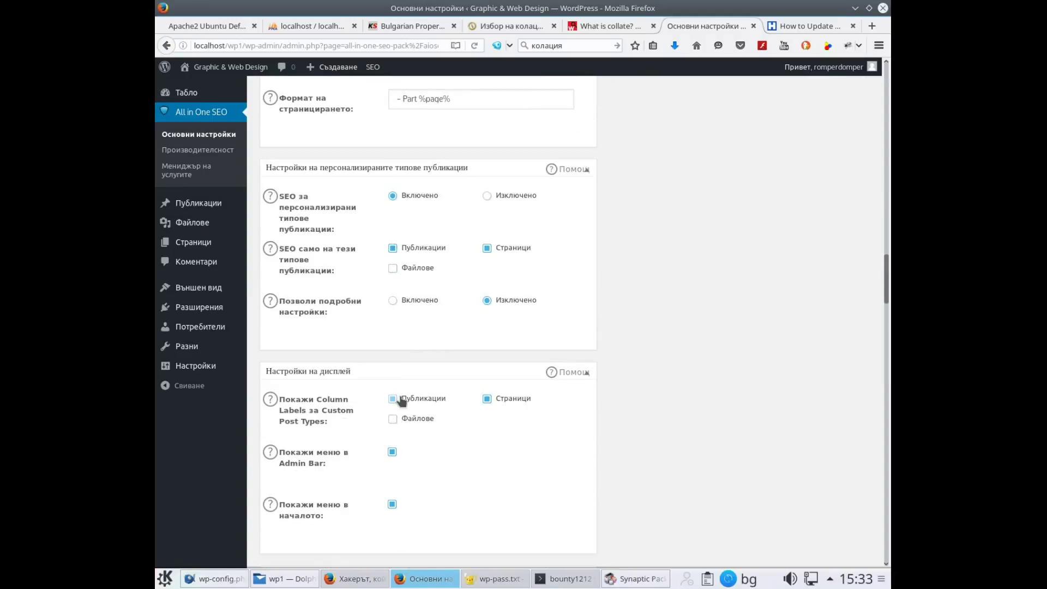
pyautogui.scroll(-7, 400, 398)
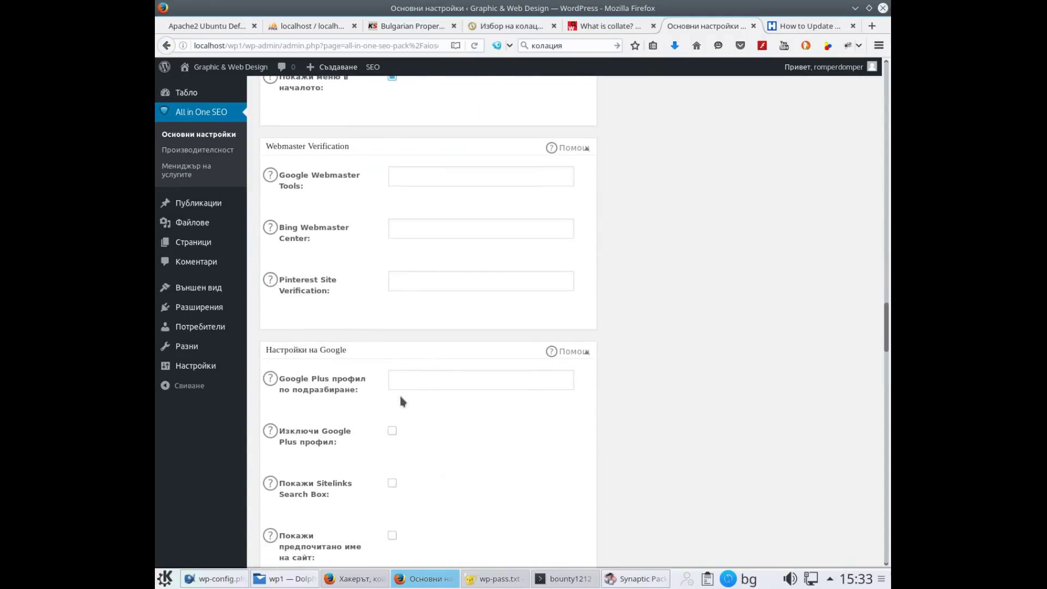
pyautogui.scroll(-5, 401, 401)
pyautogui.scroll(5, 401, 401)
pyautogui.moveTo(210, 372)
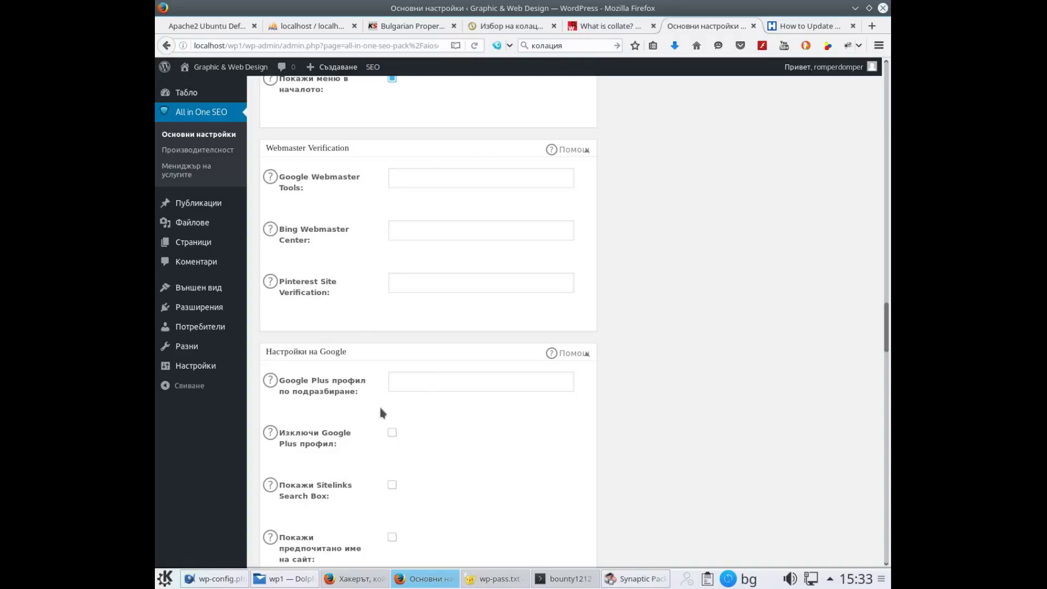
pyautogui.scroll(-5, 458, 496)
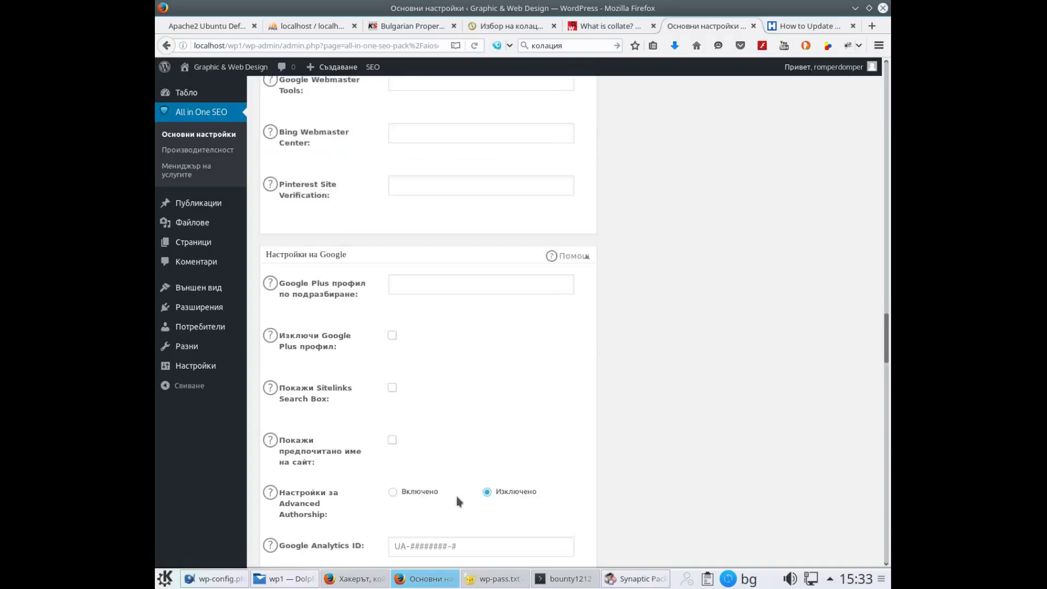
pyautogui.scroll(-5, 464, 473)
pyautogui.scroll(-5, 468, 464)
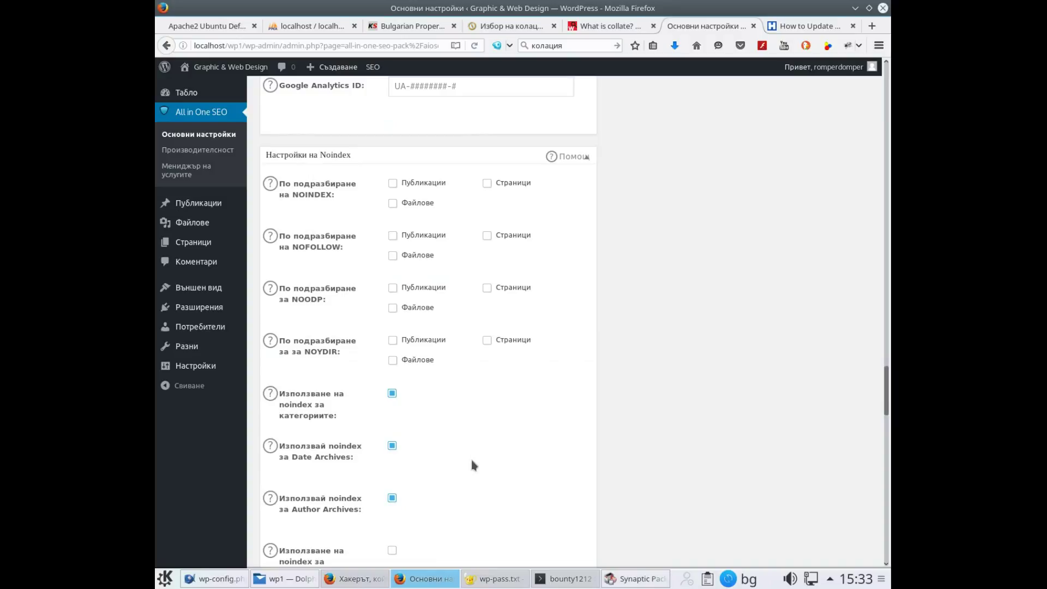
pyautogui.scroll(-15, 483, 426)
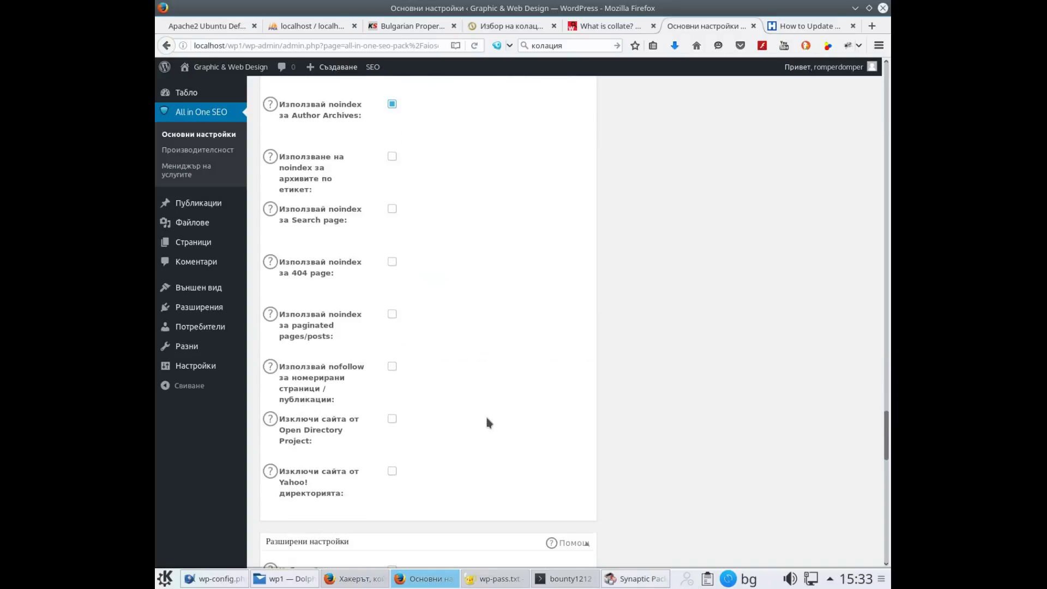
pyautogui.scroll(-15, 487, 423)
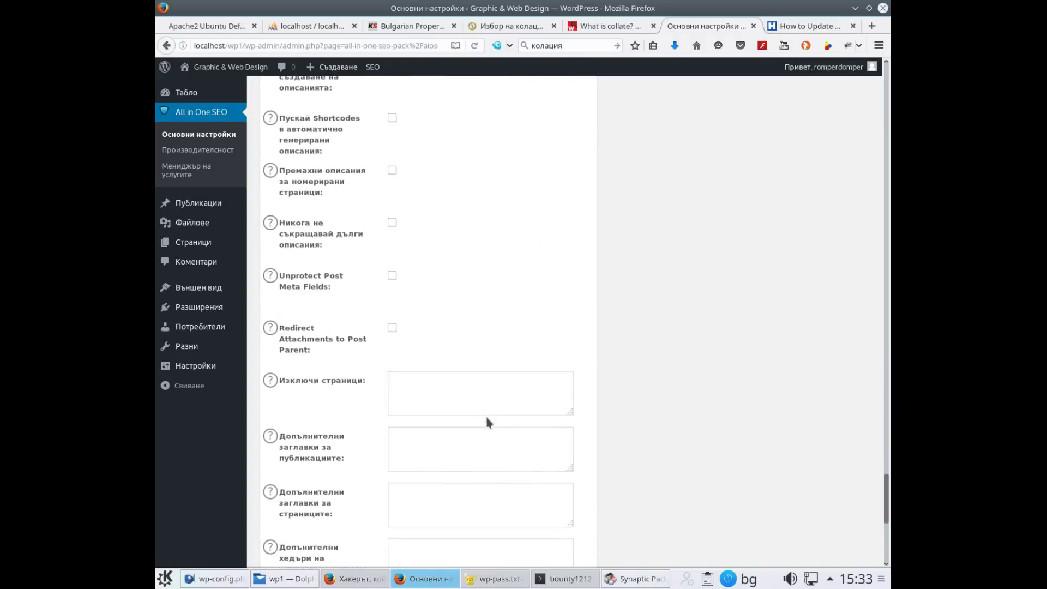
pyautogui.click(361, 484)
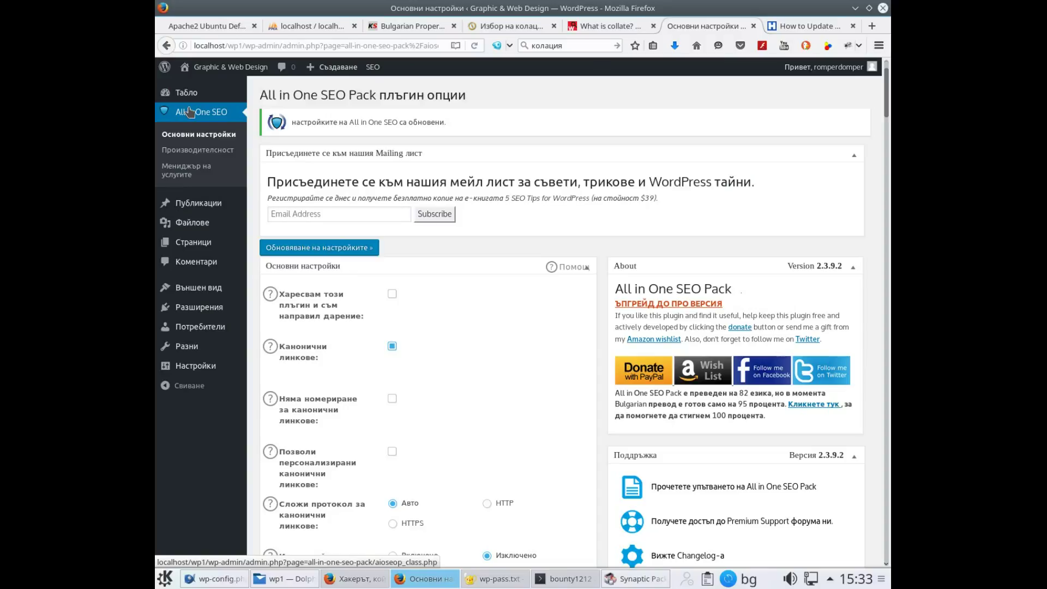
# On the SEO Performance page, keep memory at 256MB, set execution time to 'Без лимит', and save
pyautogui.click(192, 151)
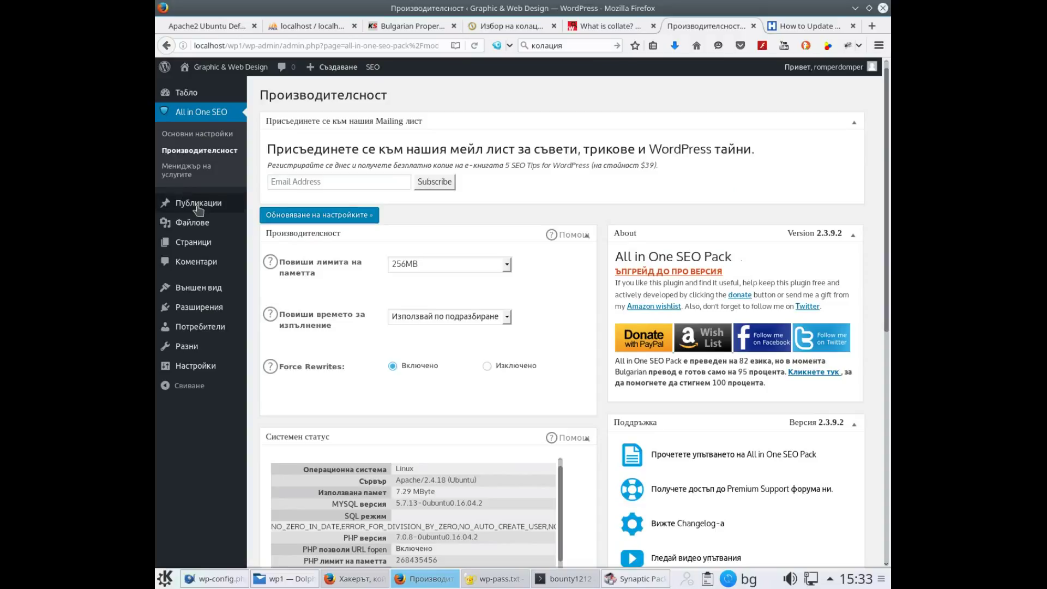
pyautogui.click(507, 266)
pyautogui.click(508, 271)
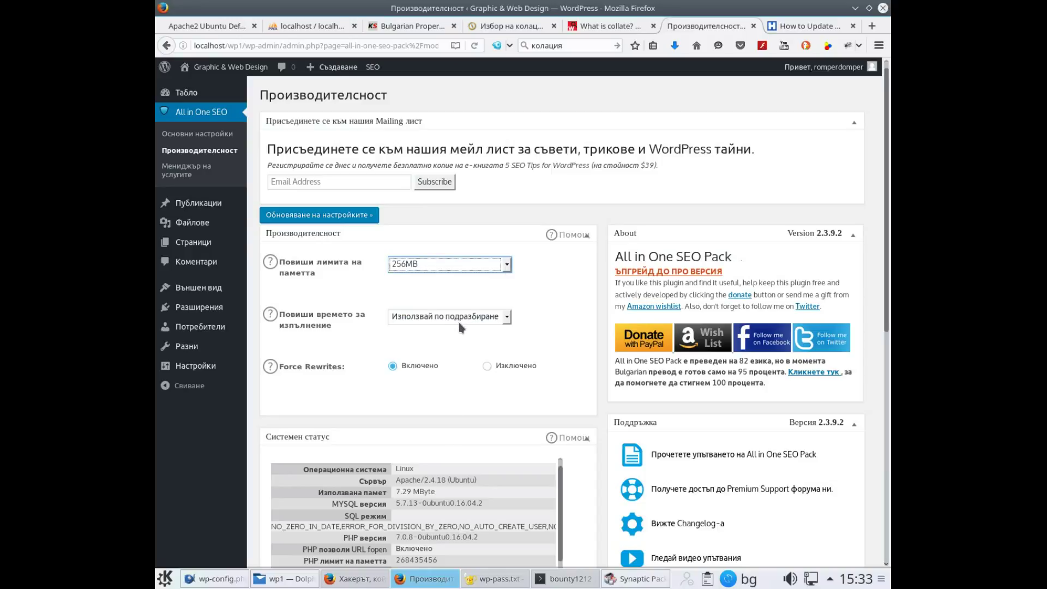
pyautogui.click(507, 319)
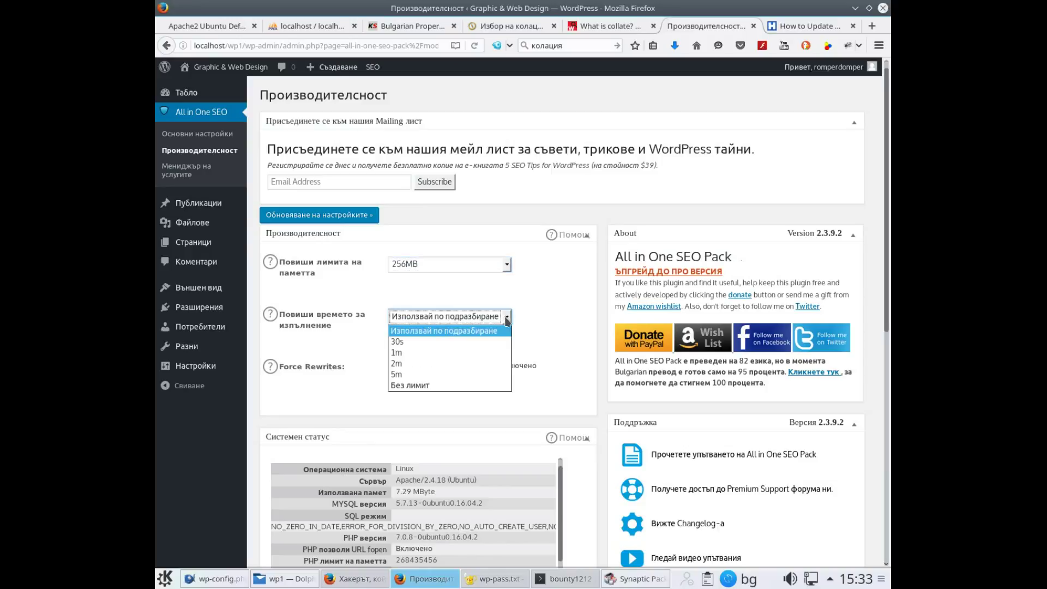
pyautogui.click(470, 386)
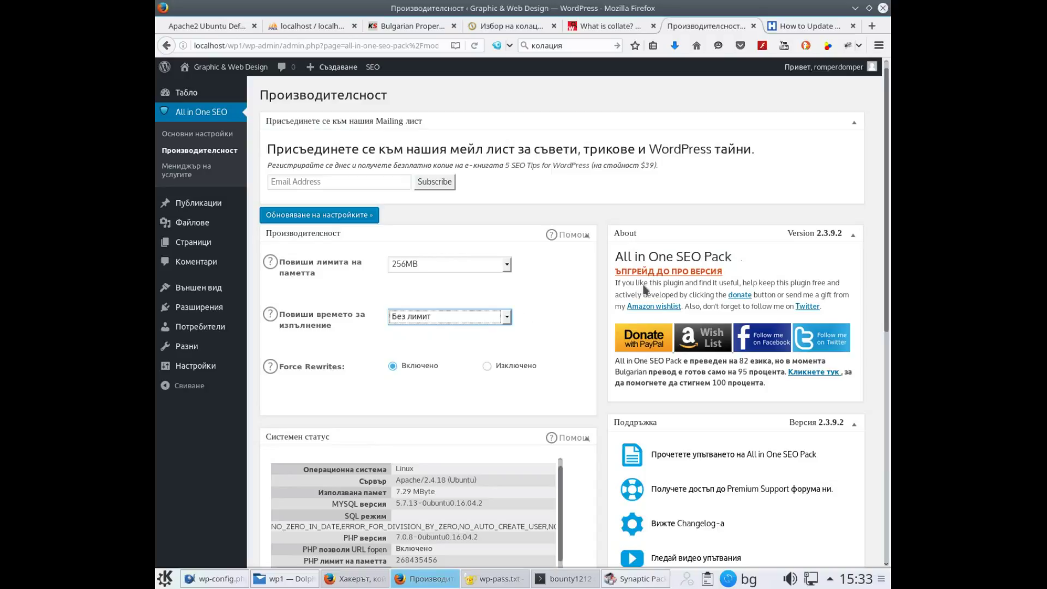
pyautogui.scroll(-7, 746, 240)
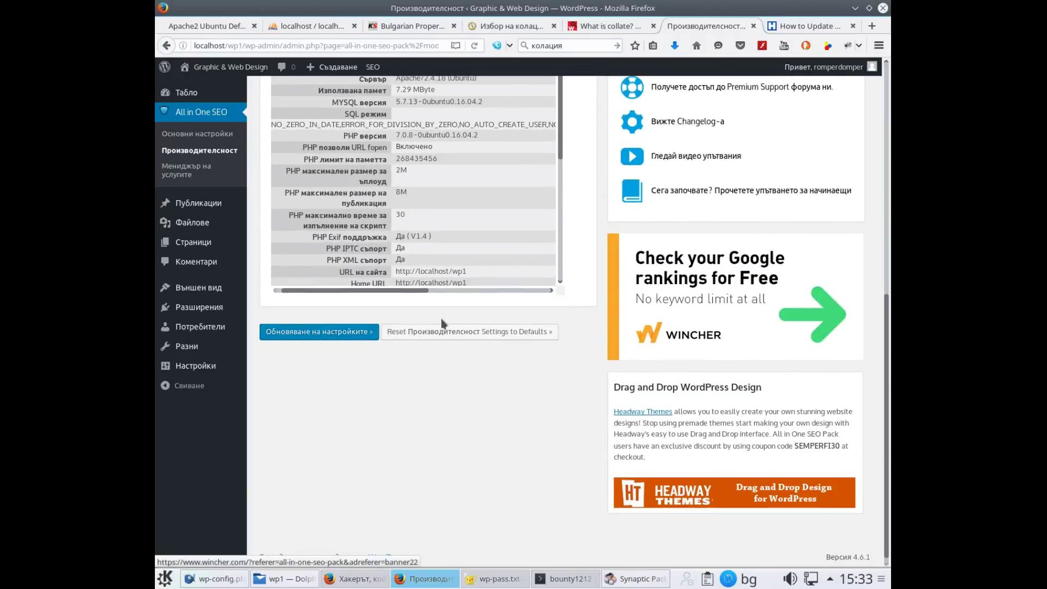
pyautogui.click(317, 333)
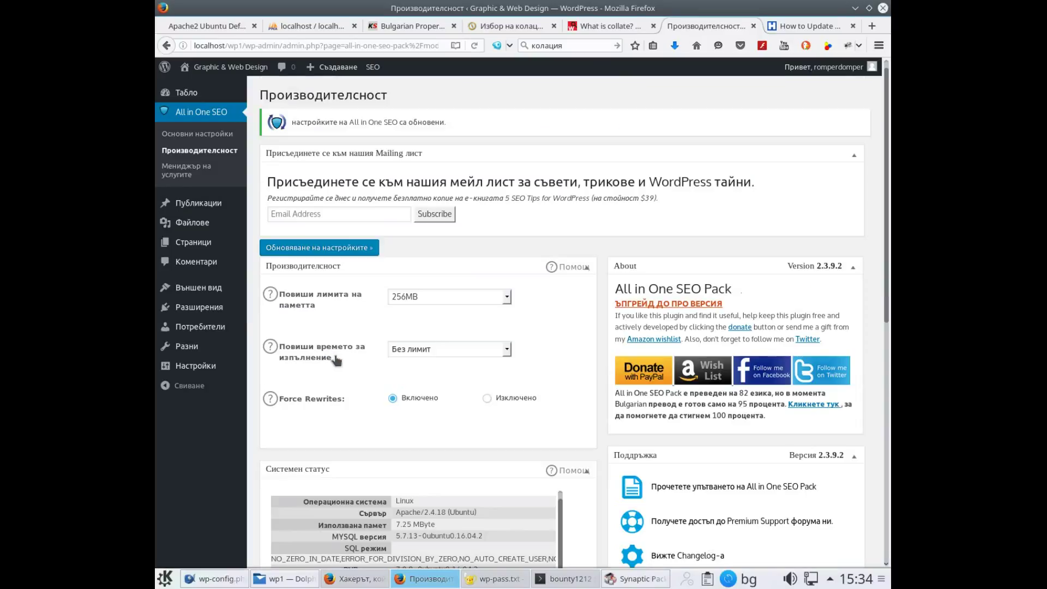
# Review the saved performance settings and save them again with 'Обновяване на настройките'
pyautogui.scroll(-5, 345, 372)
pyautogui.scroll(-1, 351, 380)
pyautogui.scroll(2, 366, 371)
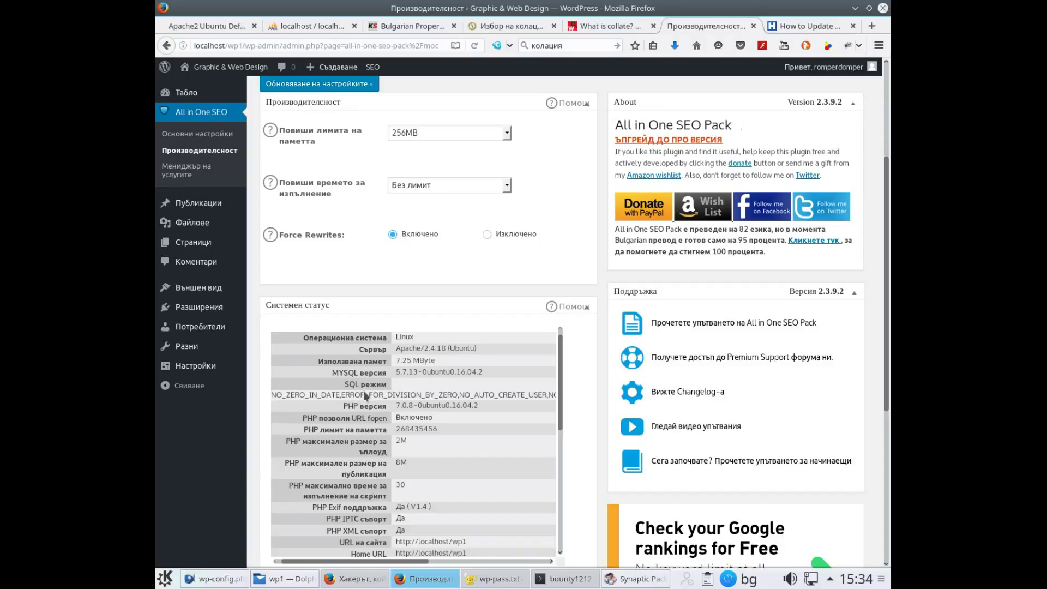
pyautogui.scroll(-2, 362, 402)
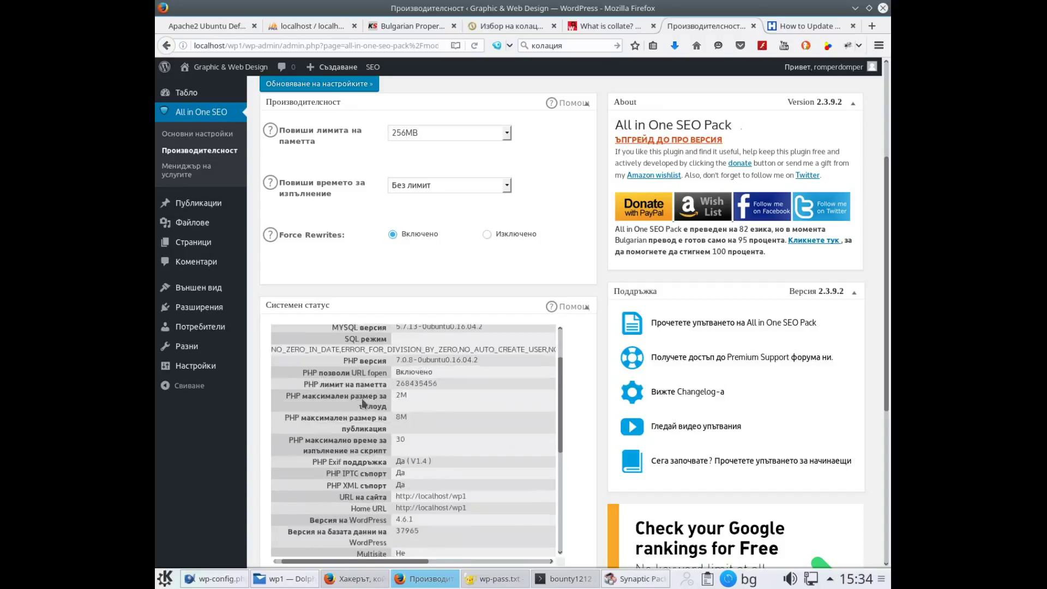
pyautogui.scroll(-2, 362, 401)
pyautogui.scroll(4, 349, 401)
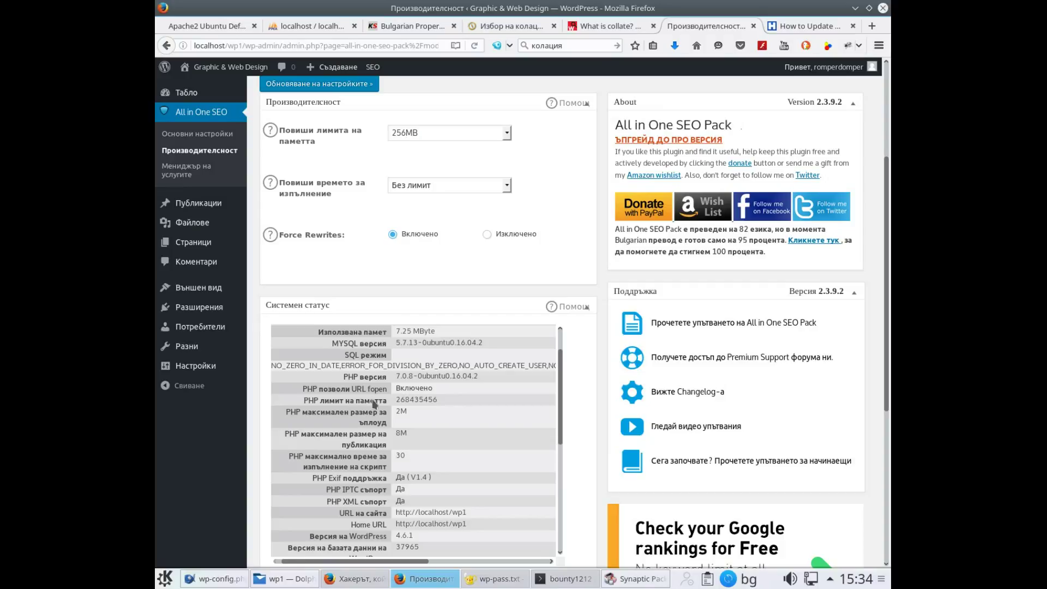
pyautogui.scroll(-4, 418, 423)
pyautogui.scroll(-3, 417, 423)
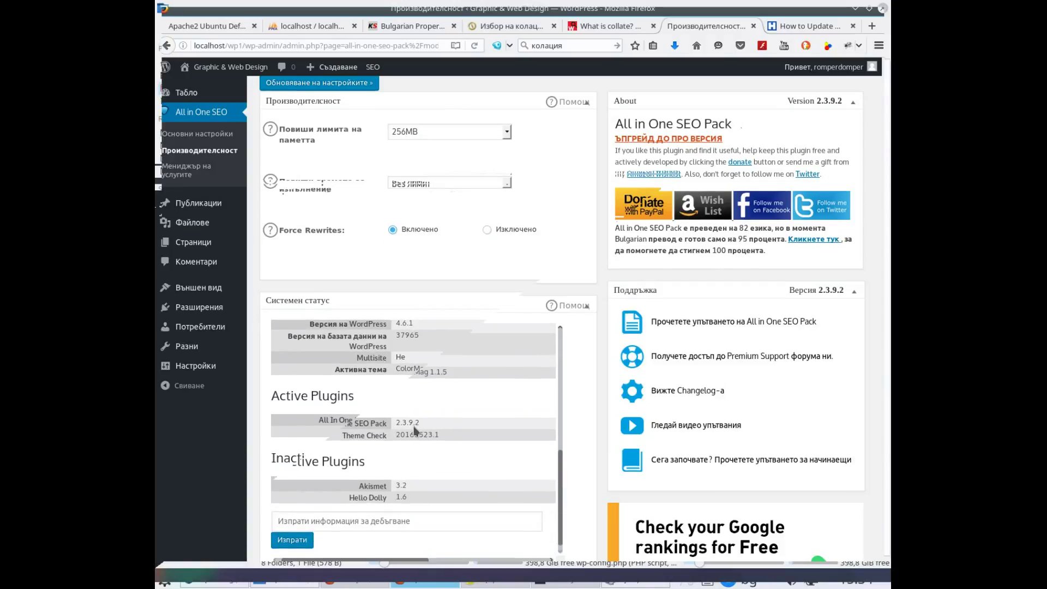
pyautogui.scroll(-4, 415, 430)
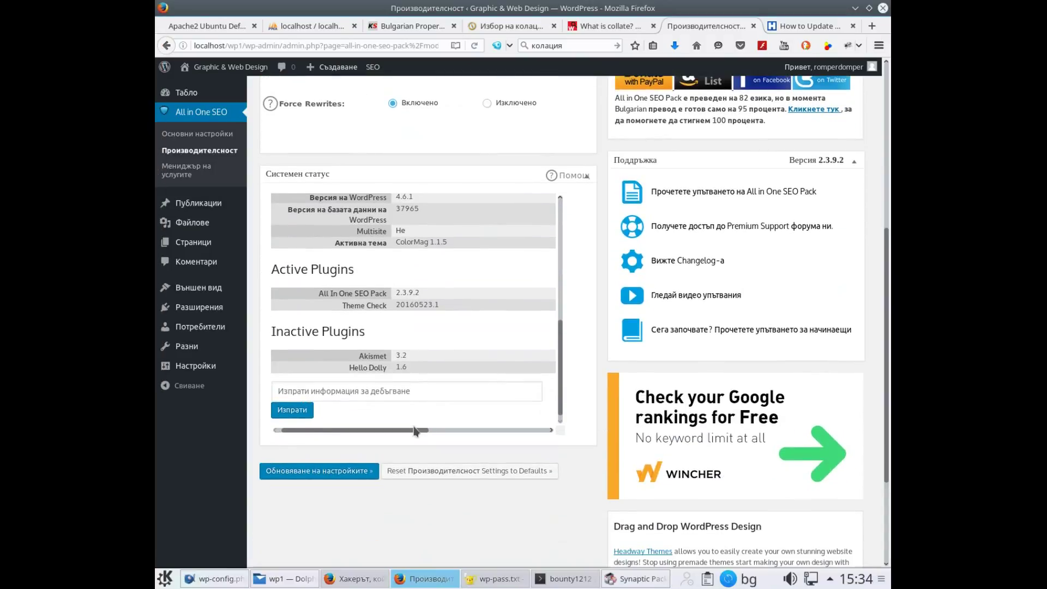
pyautogui.click(292, 468)
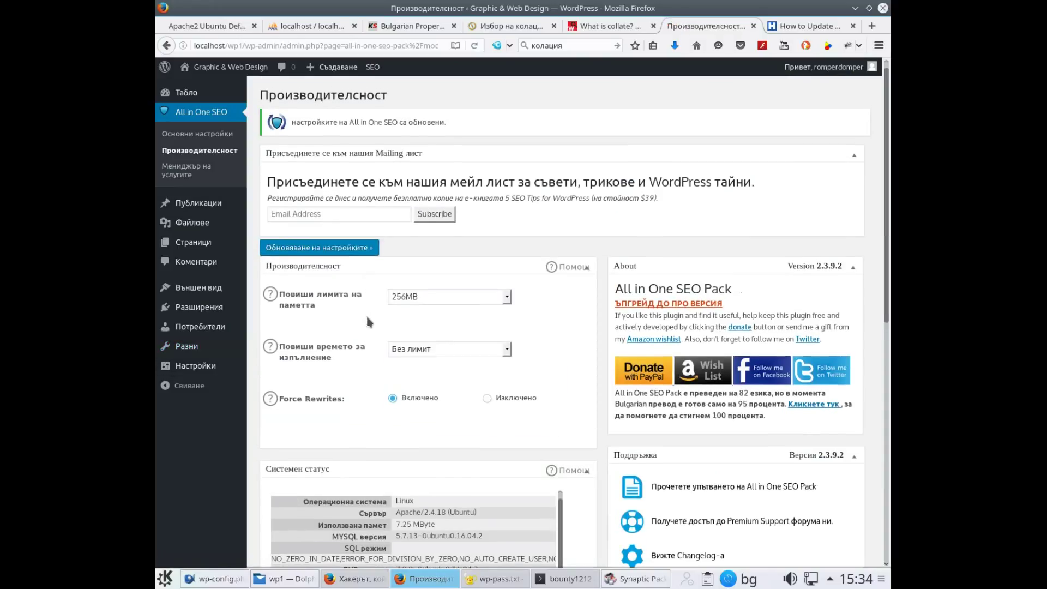
# Go to the WordPress Dashboard ('Табло'), then bring the wp-config.php editor back to the front
pyautogui.click(185, 95)
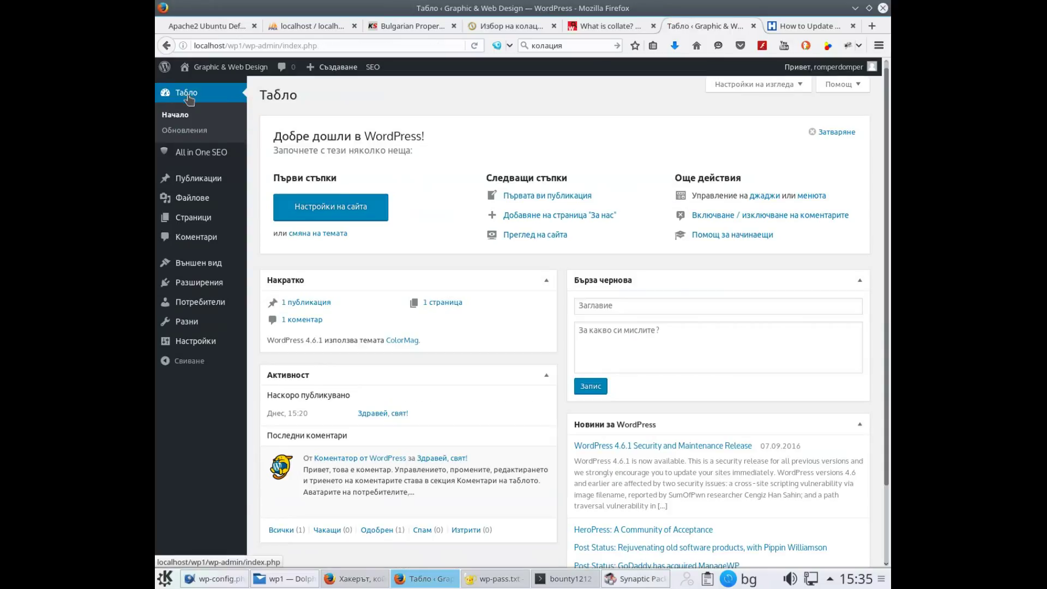
pyautogui.scroll(-3, 410, 284)
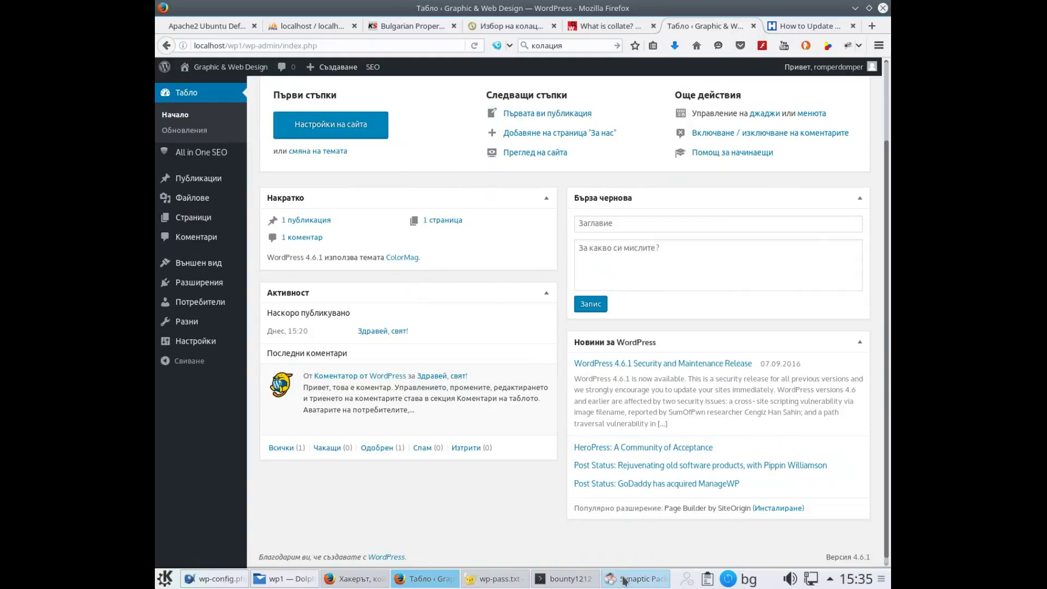
pyautogui.moveTo(583, 582)
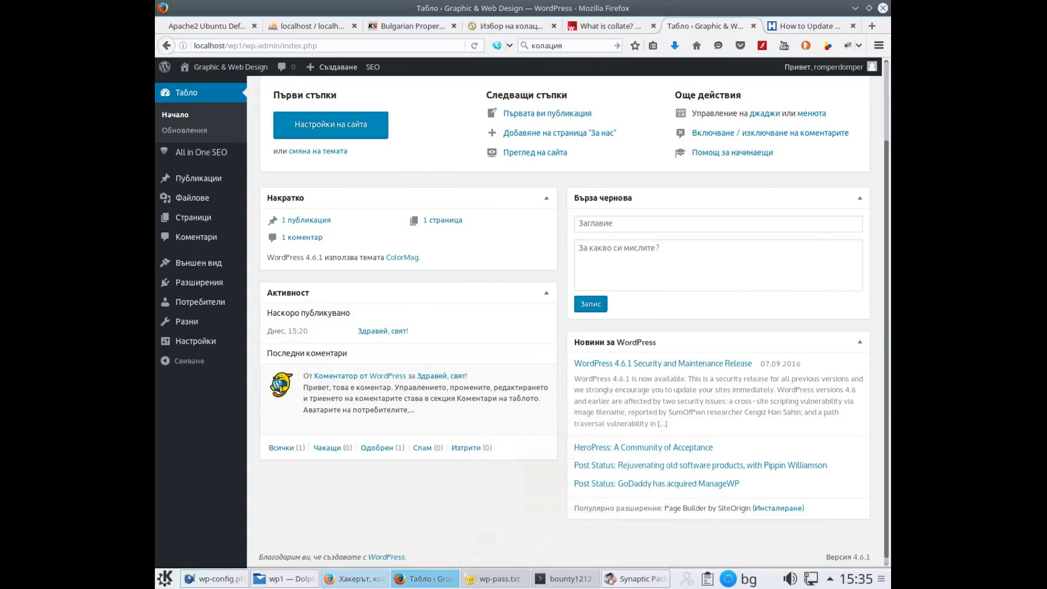
pyautogui.moveTo(218, 583)
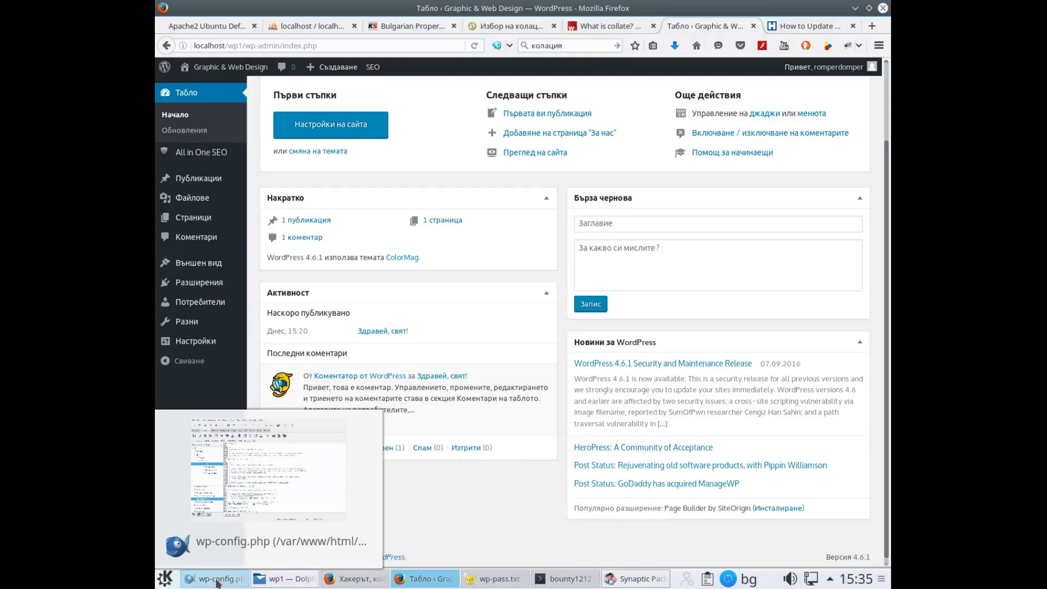
pyautogui.click(218, 581)
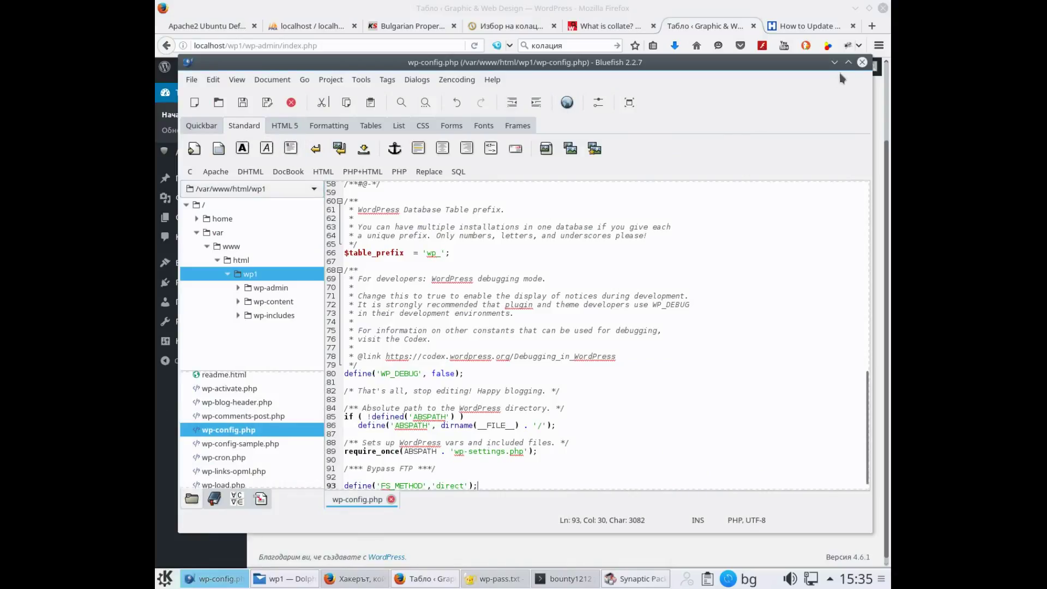
# Close the Bluefish window holding wp-config.php
pyautogui.click(862, 63)
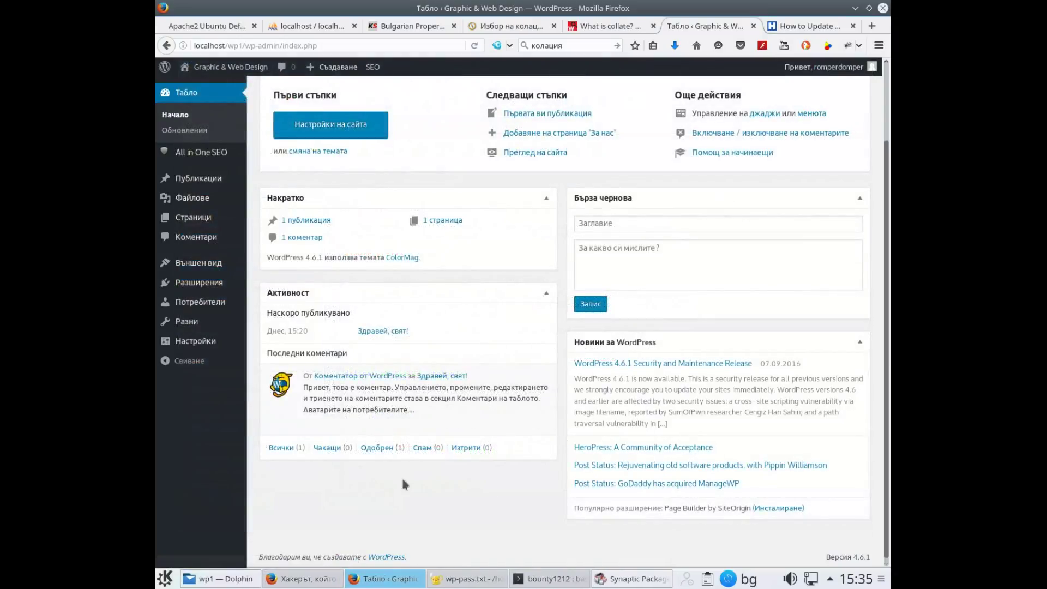
# In Dolphin, go to the html folder and create a new text file there
pyautogui.click(210, 580)
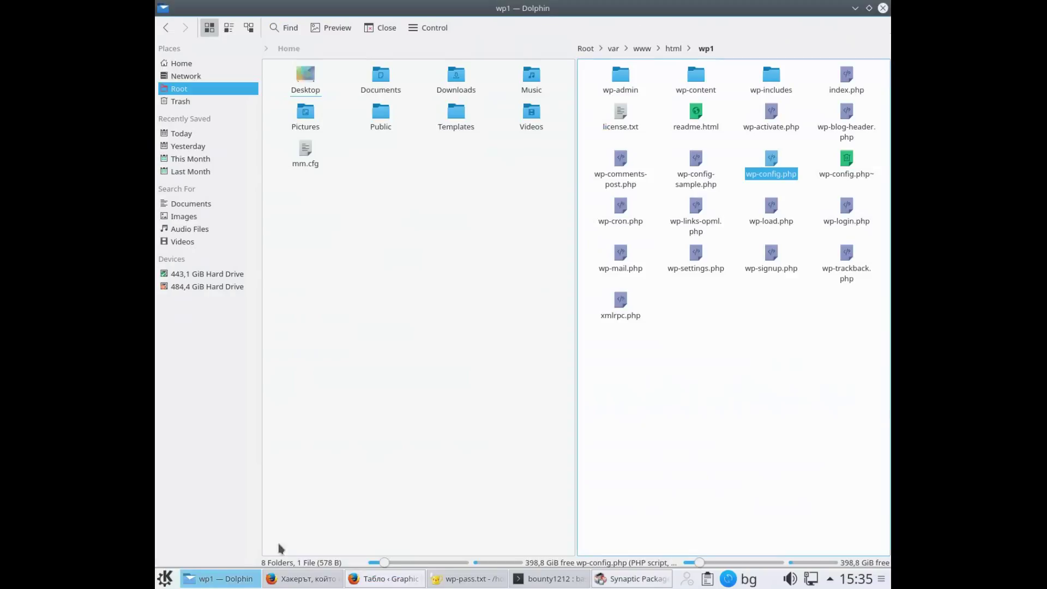
pyautogui.click(673, 49)
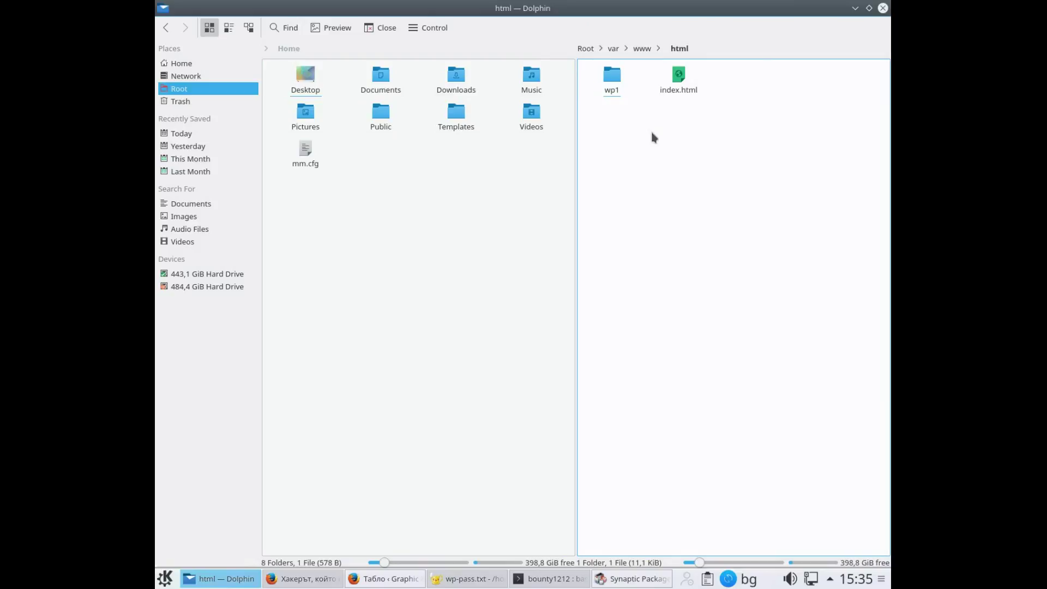
pyautogui.rightClick(659, 189)
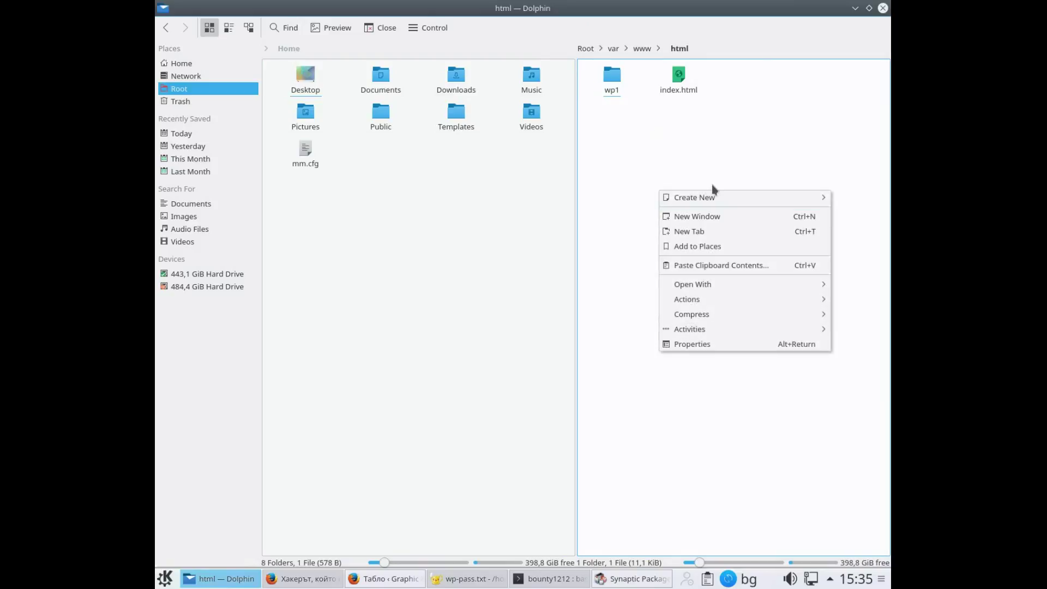
pyautogui.moveTo(717, 196)
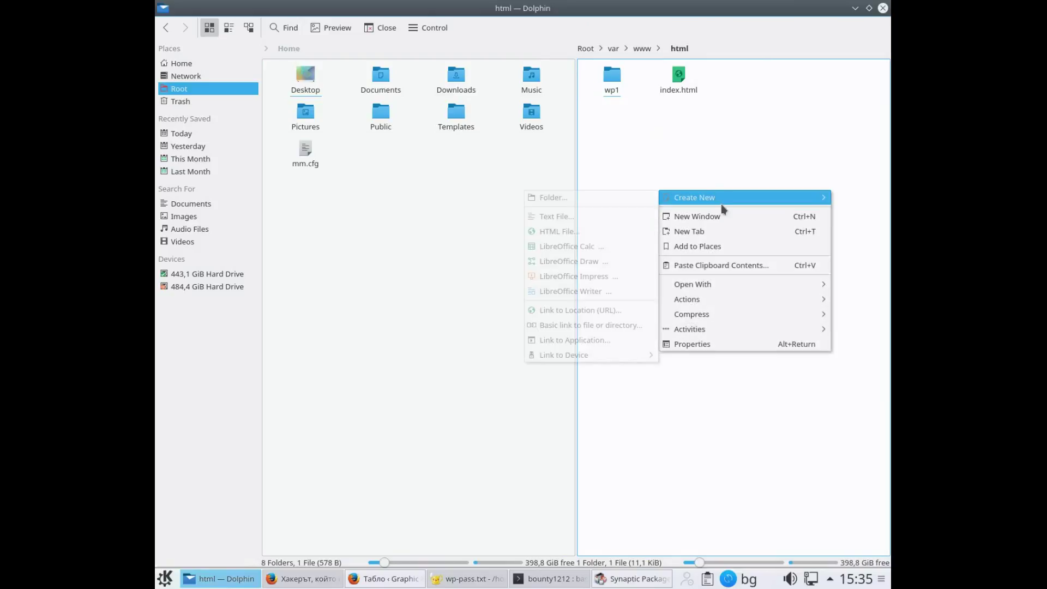
pyautogui.click(635, 220)
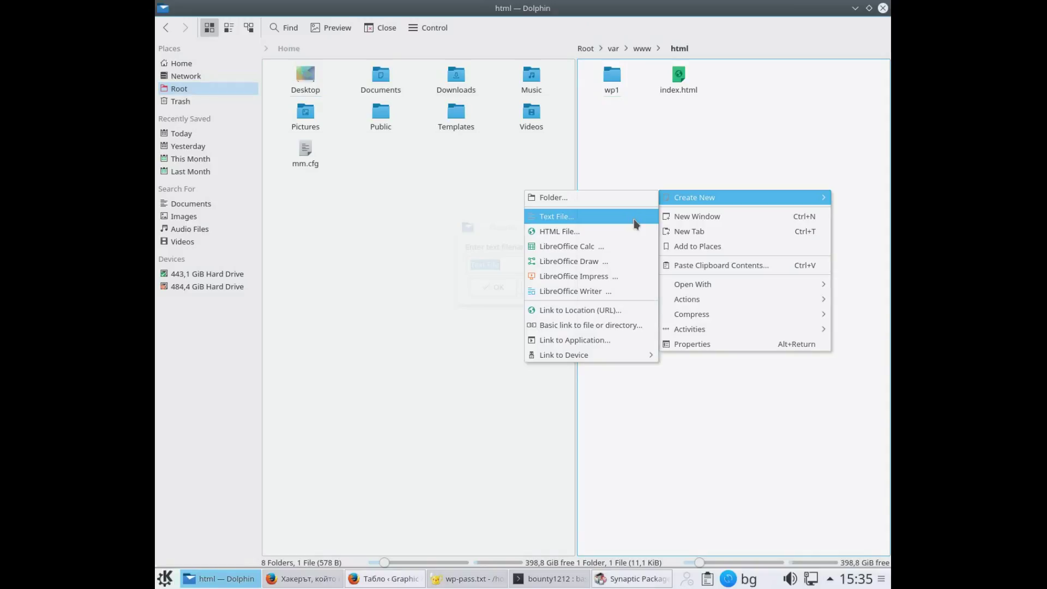
# Switch the keyboard layout to English and name the new file 'test'
pyautogui.write('тест.пх')
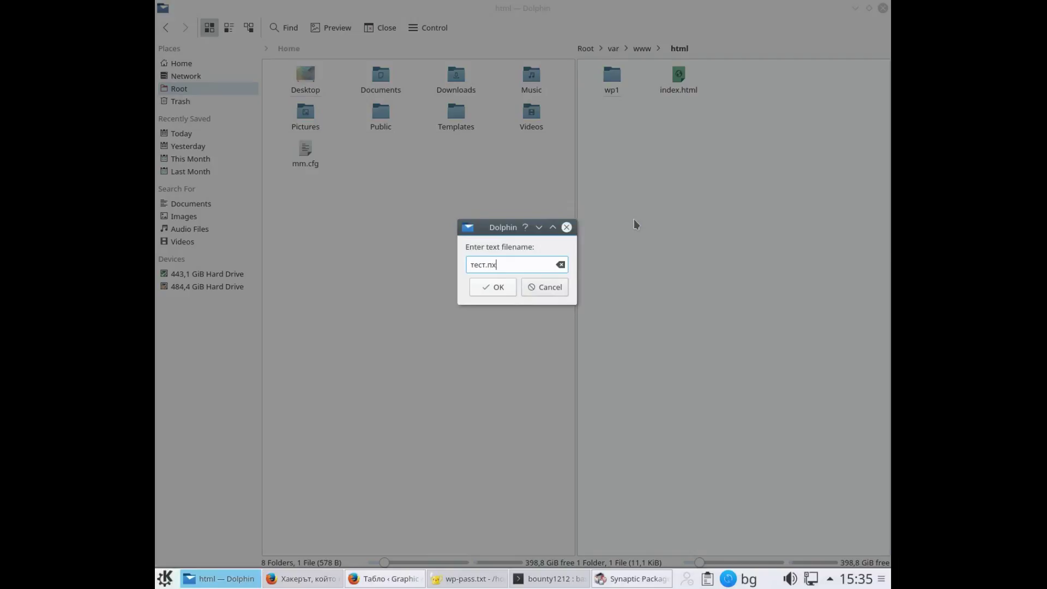
pyautogui.press('BackSpace')
pyautogui.press('BackSpace')
pyautogui.press('BackSpace')
pyautogui.press('BackSpace')
pyautogui.press('BackSpace')
pyautogui.press('BackSpace')
pyautogui.press('BackSpace')
pyautogui.hotkey('alt', 'shift')
pyautogui.write('test.php')
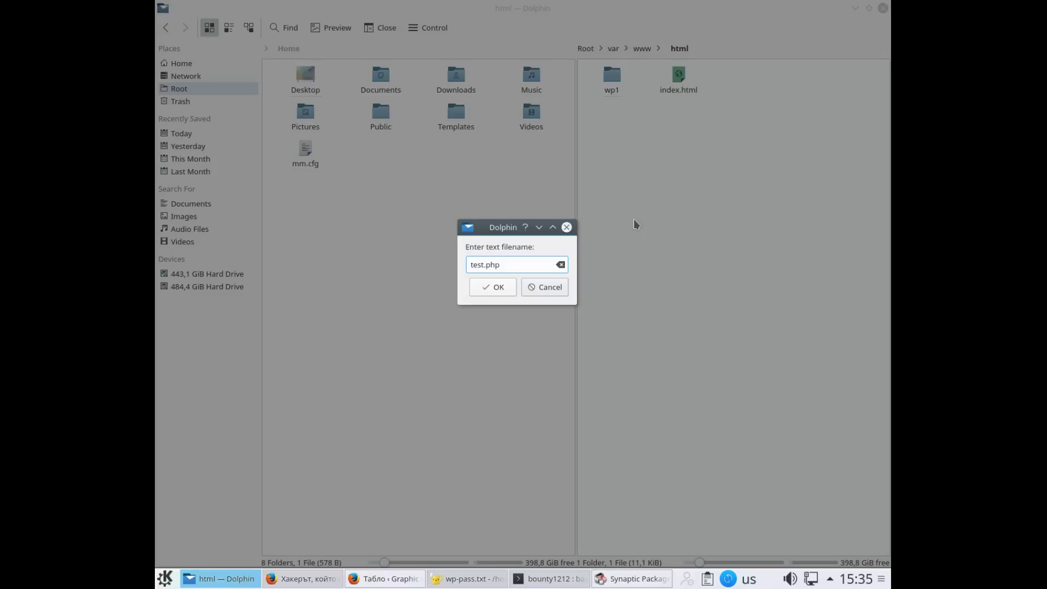
# Confirm the name test.php for the new file in /var/www/html and open it in Bluefish
pyautogui.press('Return')
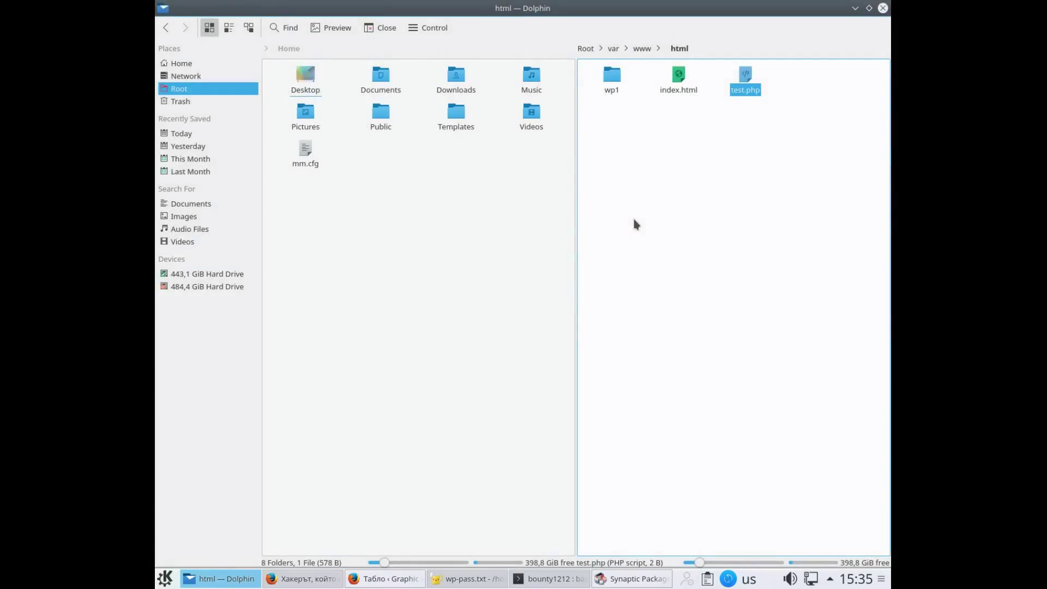
pyautogui.rightClick(742, 91)
pyautogui.click(684, 122)
pyautogui.click(737, 97)
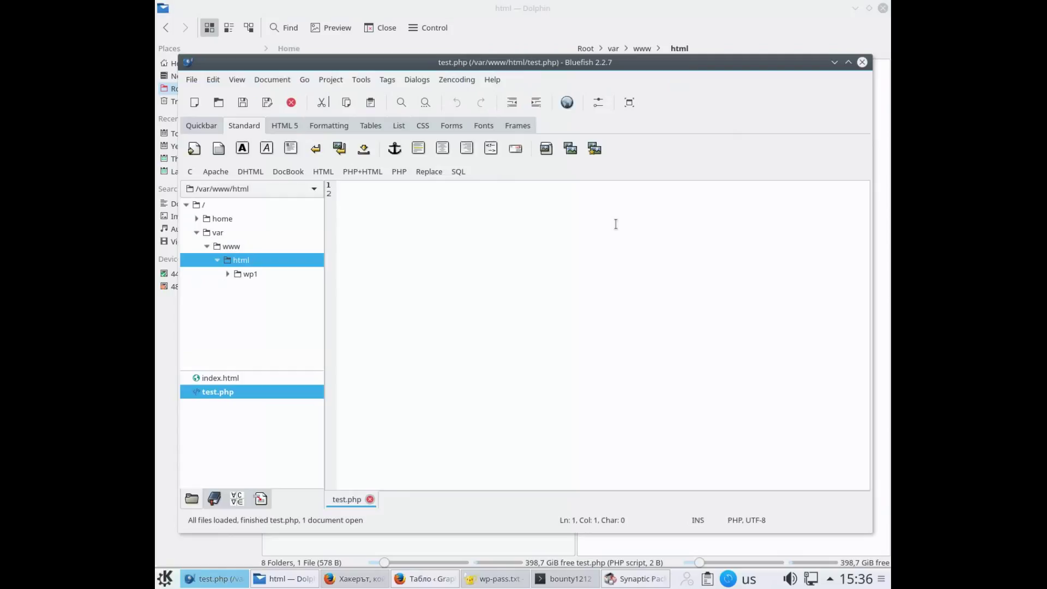
# Write '<? php', 'phpinfo();' and '?>' on separate lines in test.php and save it
pyautogui.write('<')
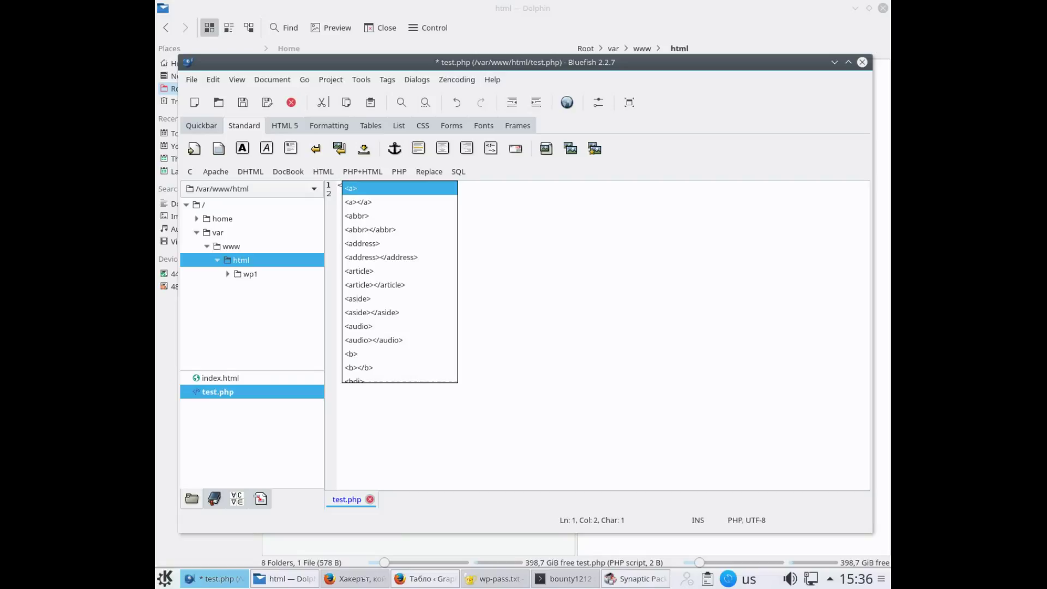
pyautogui.write('? ')
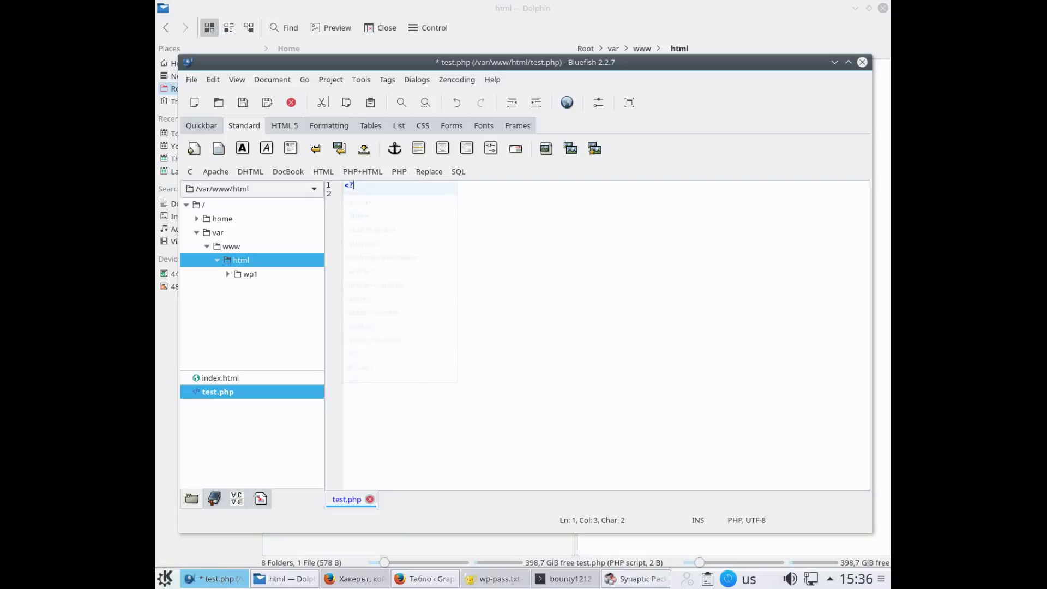
pyautogui.write('php')
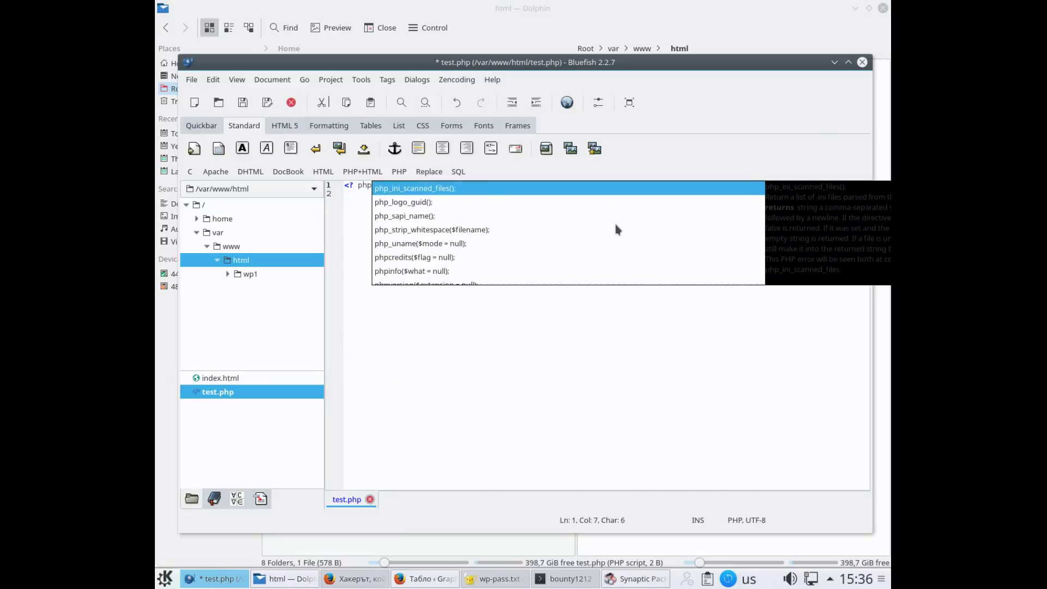
pyautogui.press('Escape')
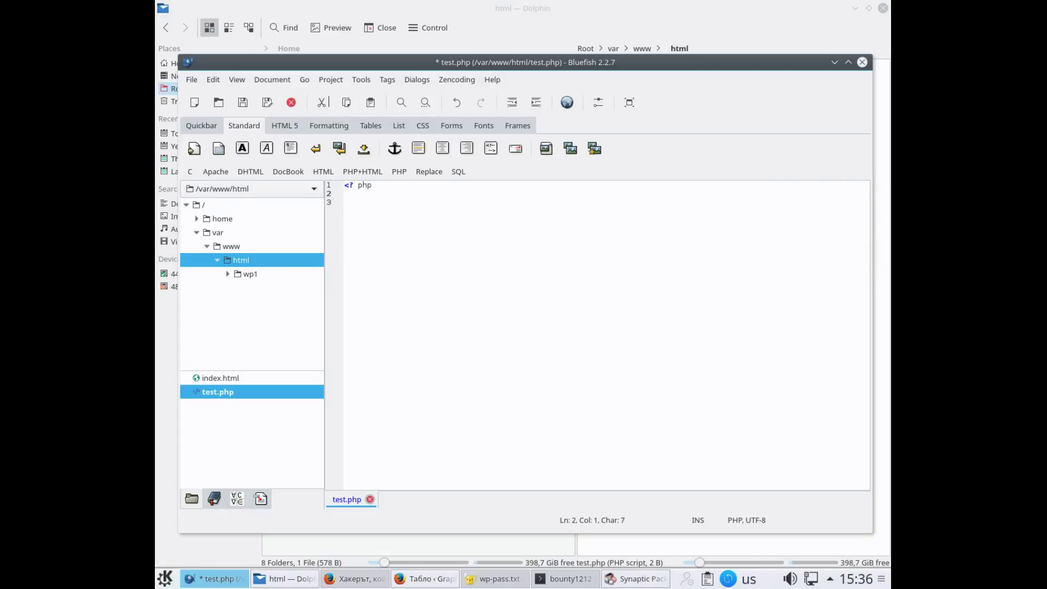
pyautogui.write('p')
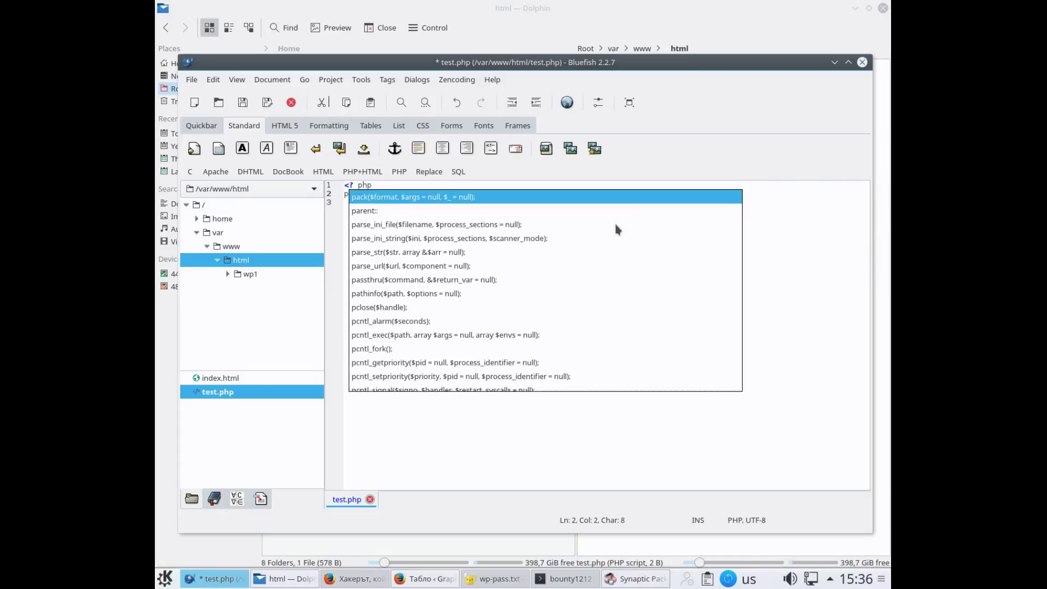
pyautogui.write('hpinfo')
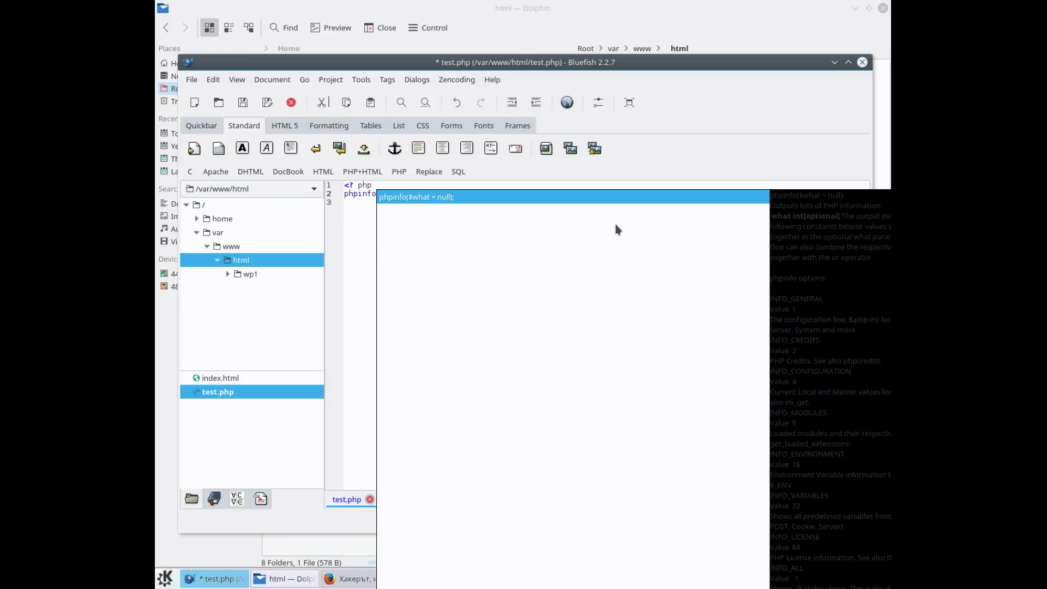
pyautogui.press('Escape')
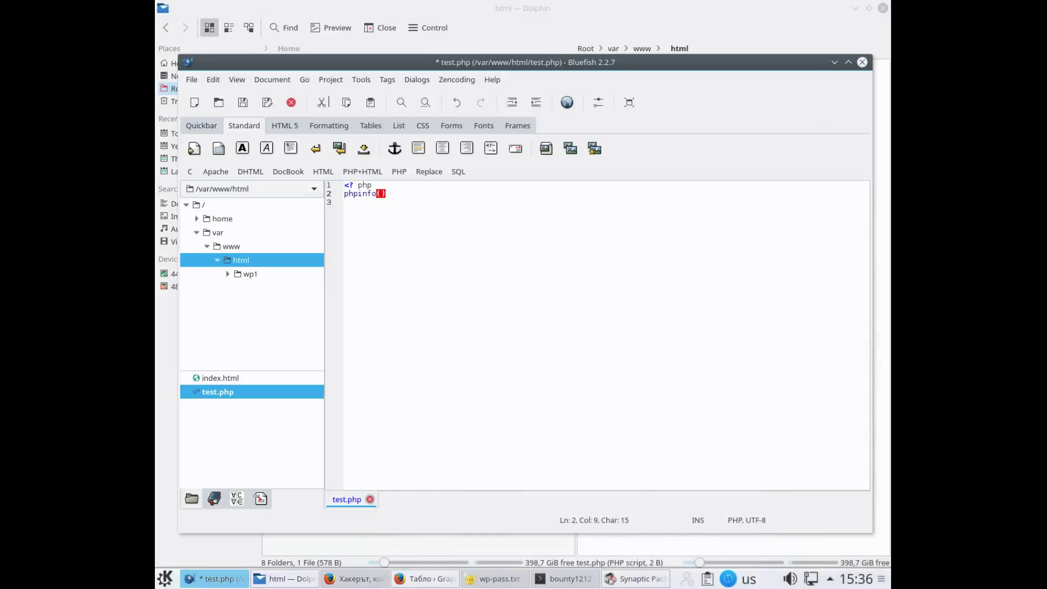
pyautogui.click(386, 194)
pyautogui.write(';')
pyautogui.press('Return')
pyautogui.write('?>')
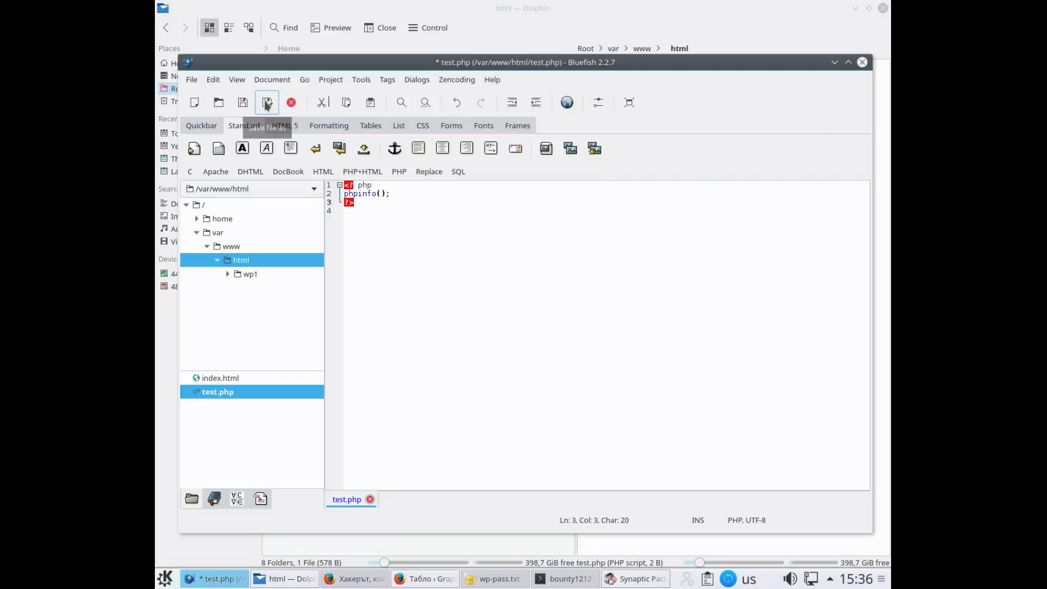
pyautogui.click(244, 108)
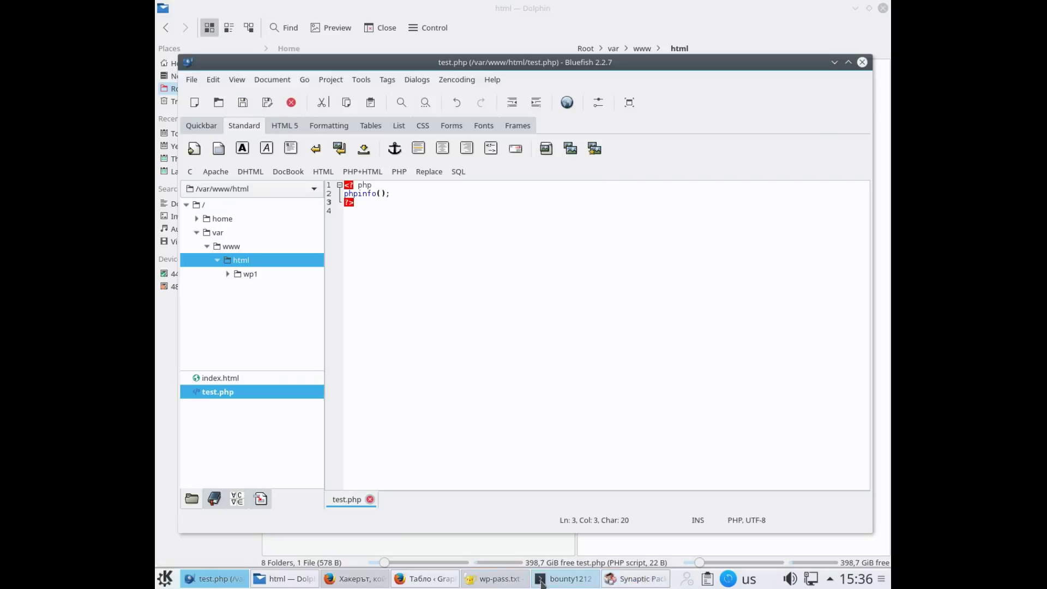
pyautogui.click(408, 581)
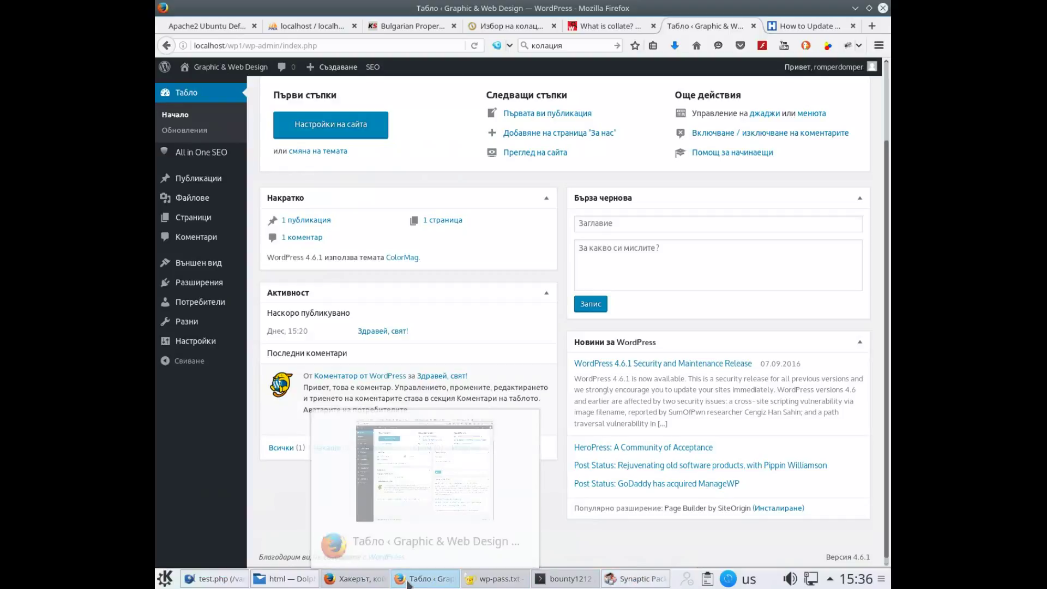
# Load localhost/test.php in the What is collate? tab
pyautogui.click(601, 30)
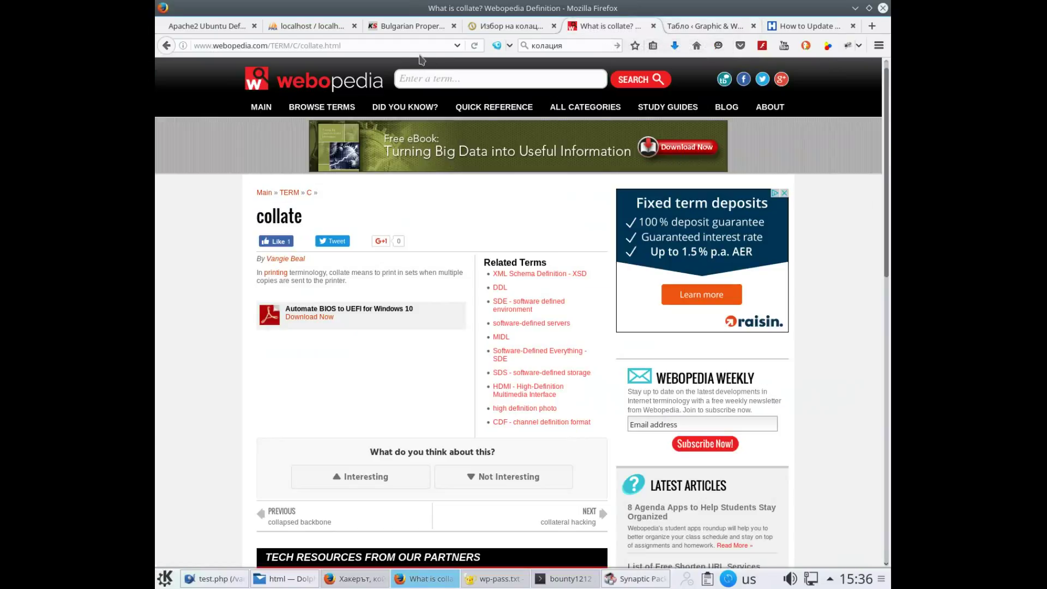
pyautogui.click(386, 45)
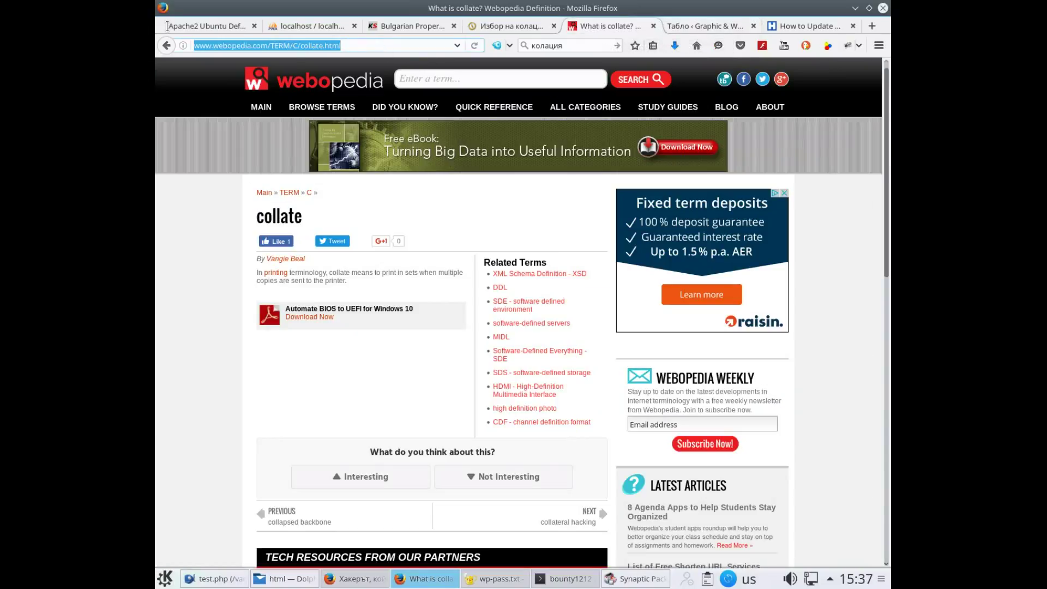
pyautogui.write('loca')
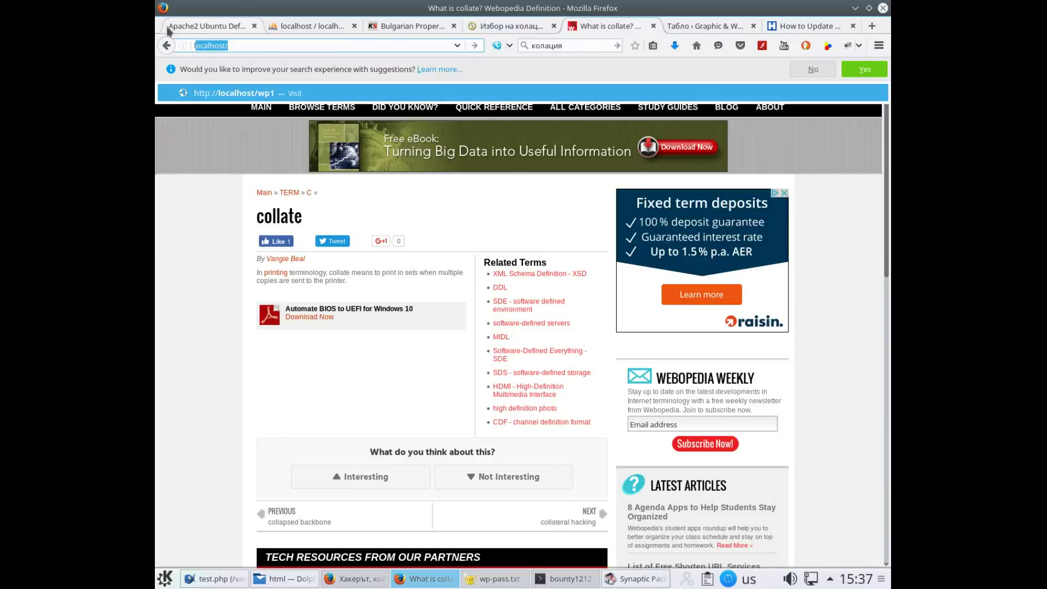
pyautogui.write('lhost/')
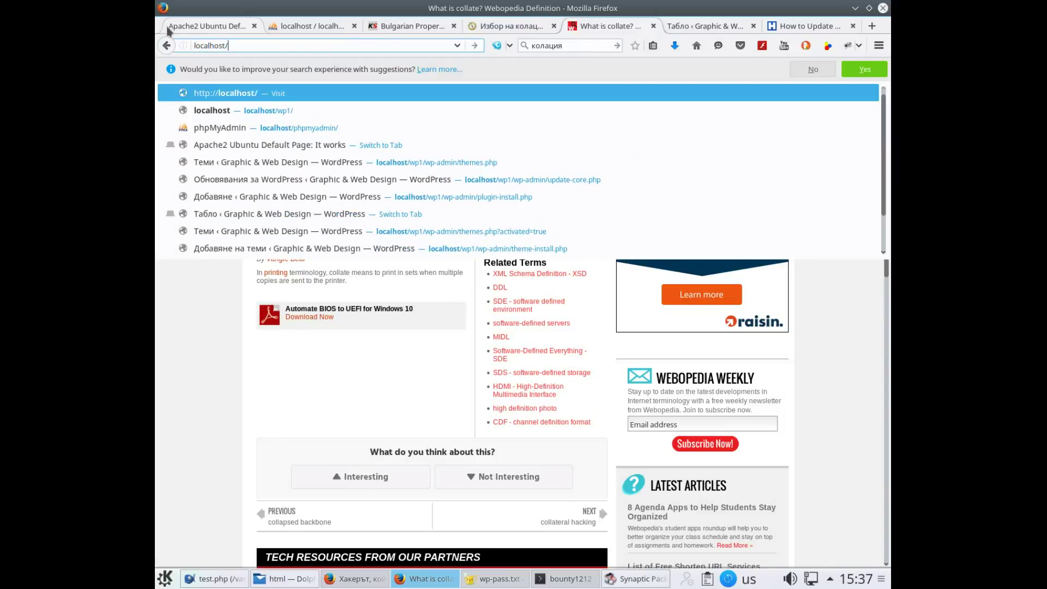
pyautogui.write('test')
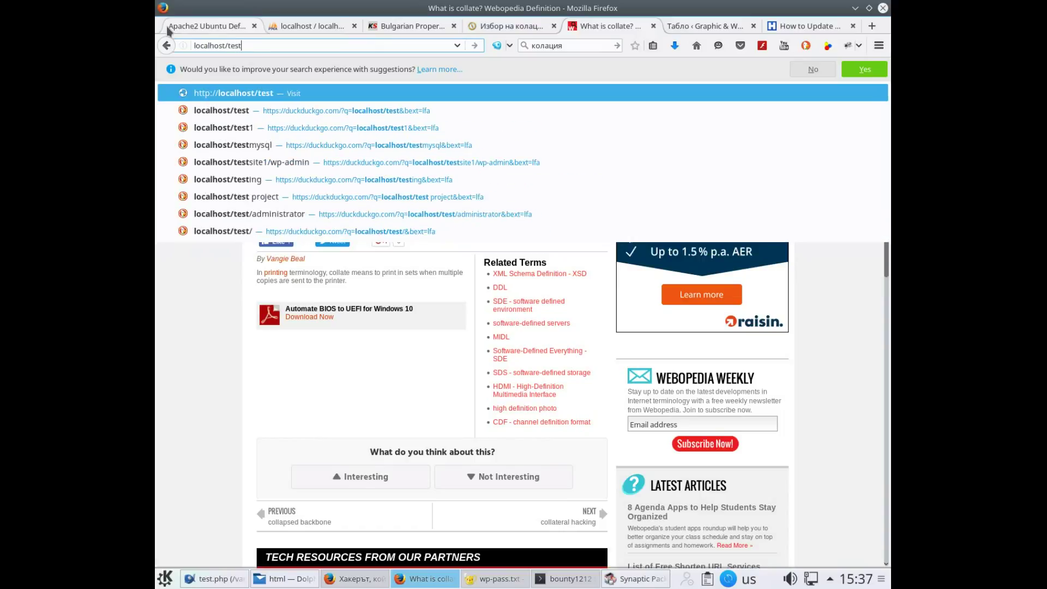
pyautogui.write('.ph')
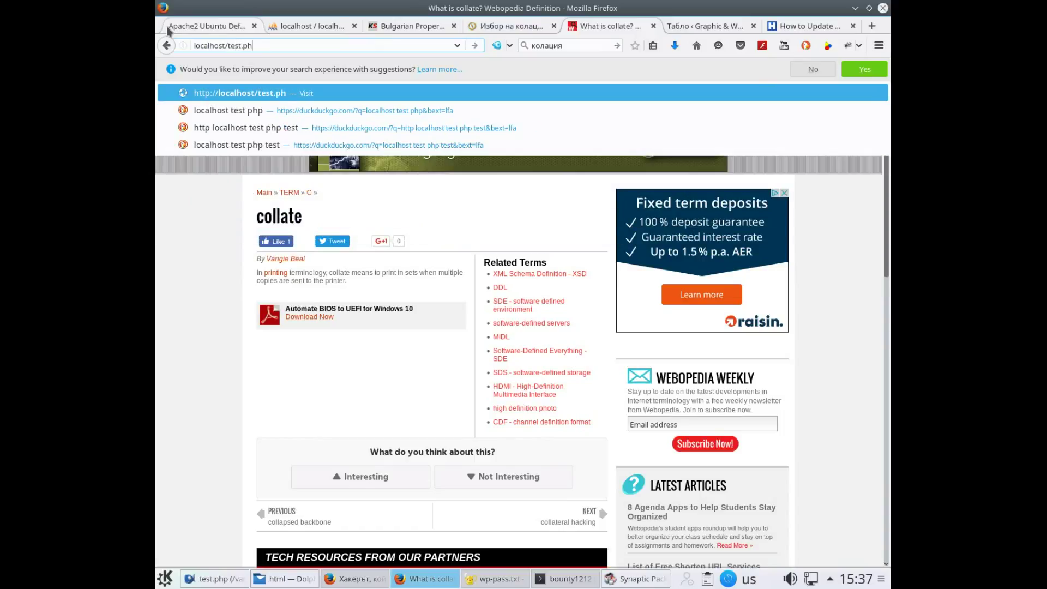
pyautogui.write('p')
pyautogui.press('Return')
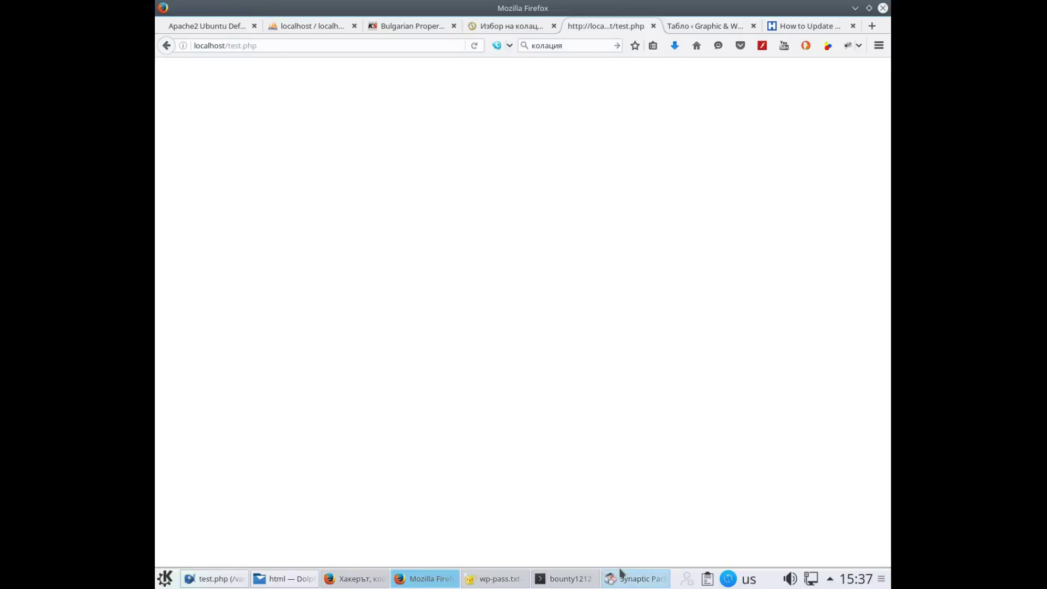
# Close the wp-pass.txt window
pyautogui.moveTo(569, 583)
pyautogui.moveTo(481, 583)
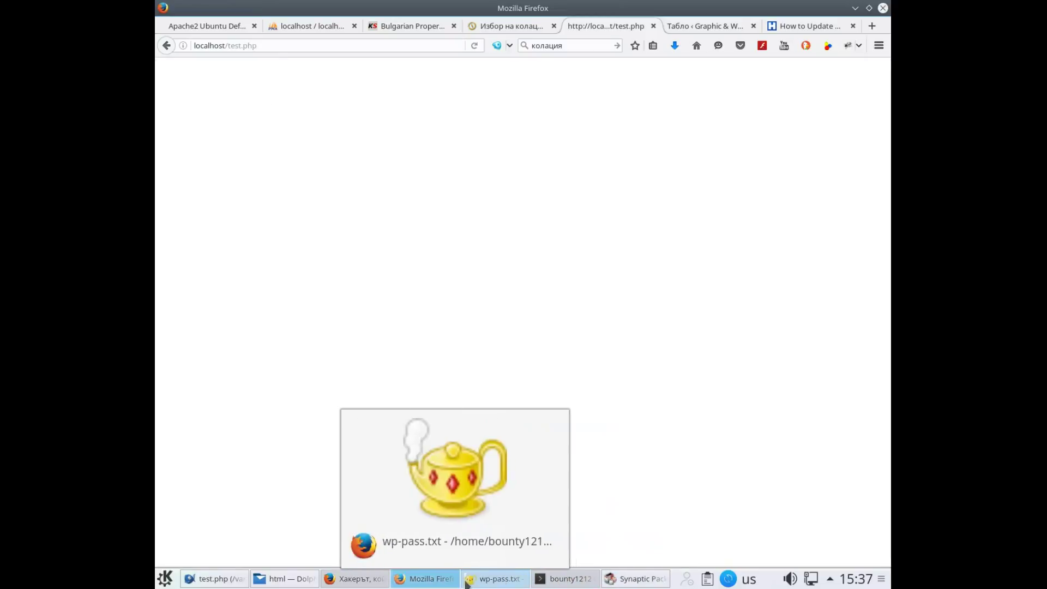
pyautogui.click(481, 583)
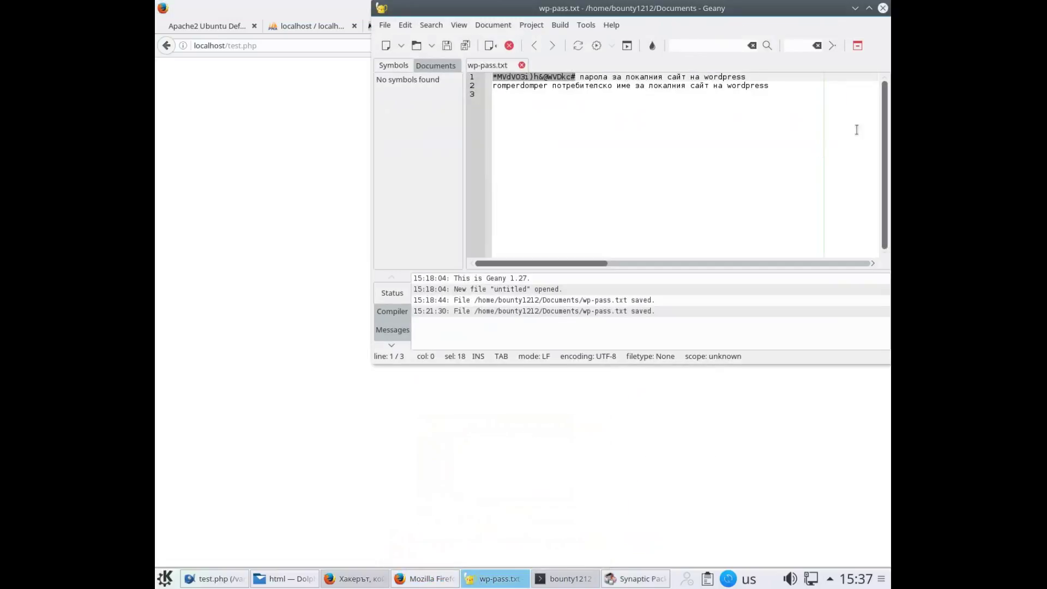
pyautogui.click(883, 8)
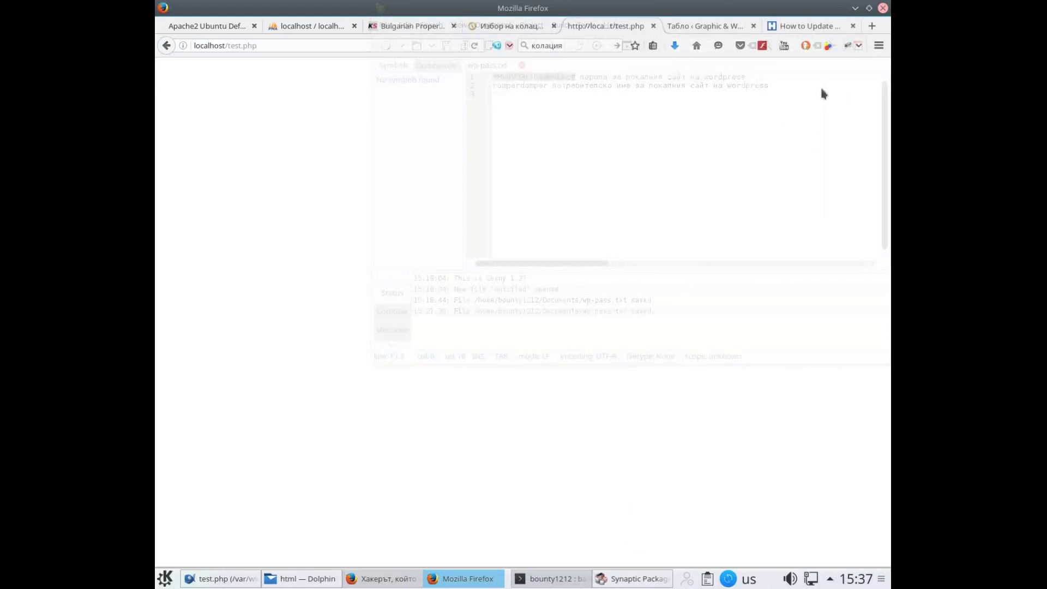
# Remove the space so the tag reads <?php and resave test.php in the html folder
pyautogui.click(220, 578)
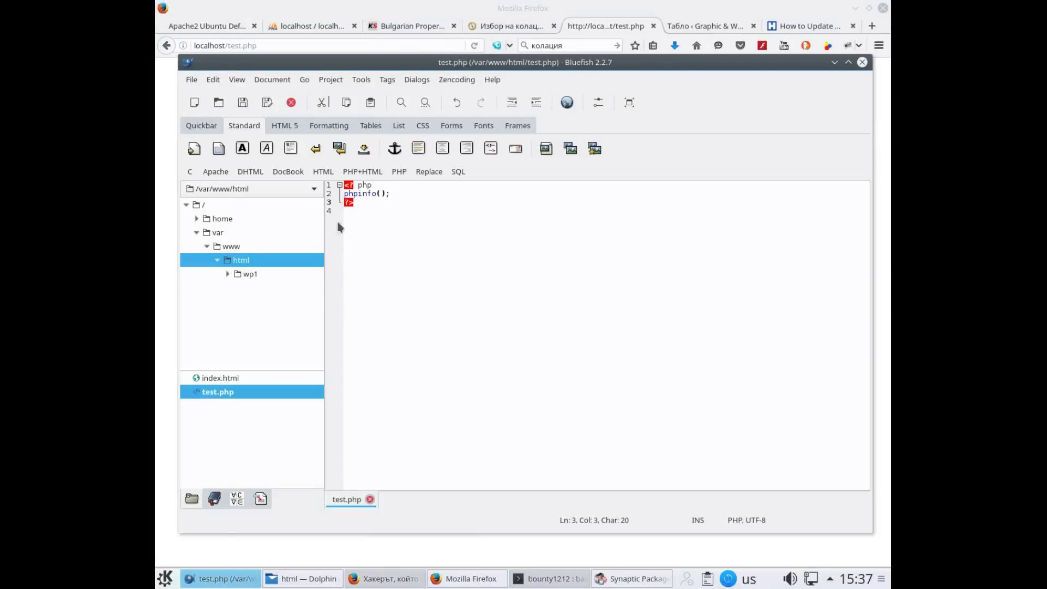
pyautogui.click(359, 186)
pyautogui.press('BackSpace')
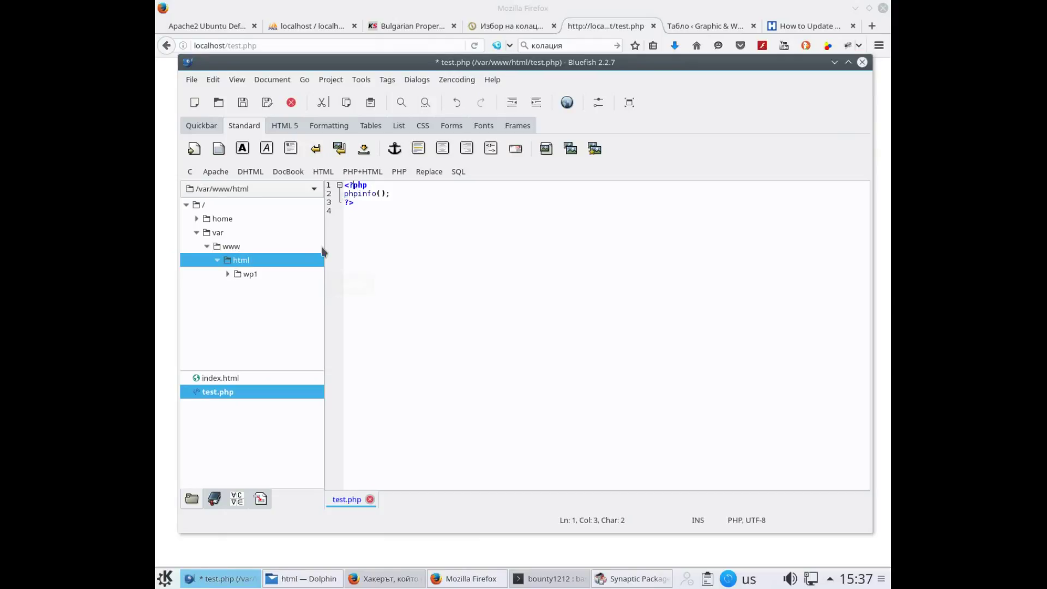
pyautogui.click(267, 104)
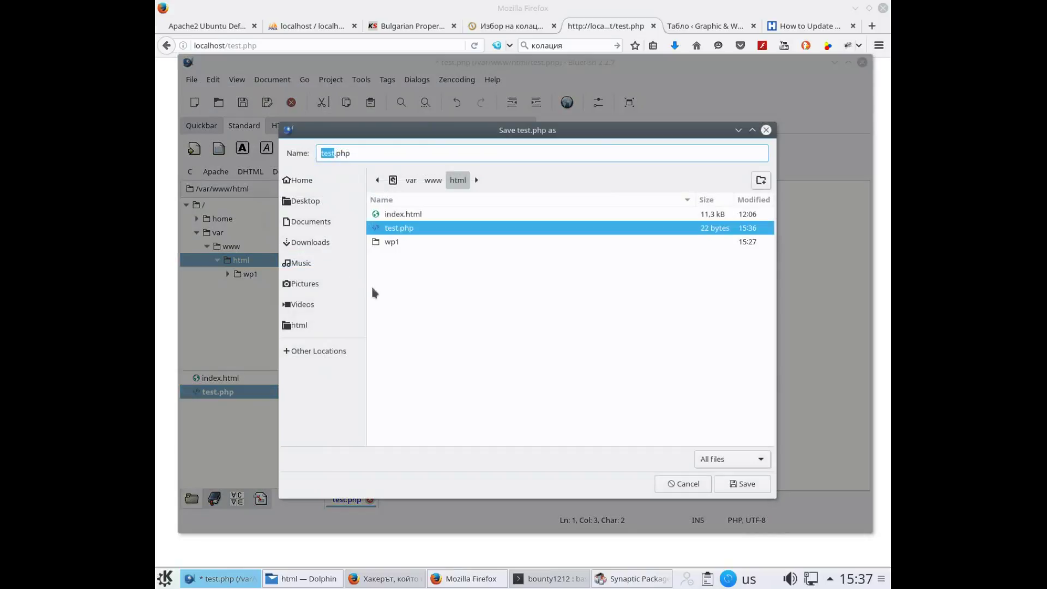
pyautogui.click(743, 484)
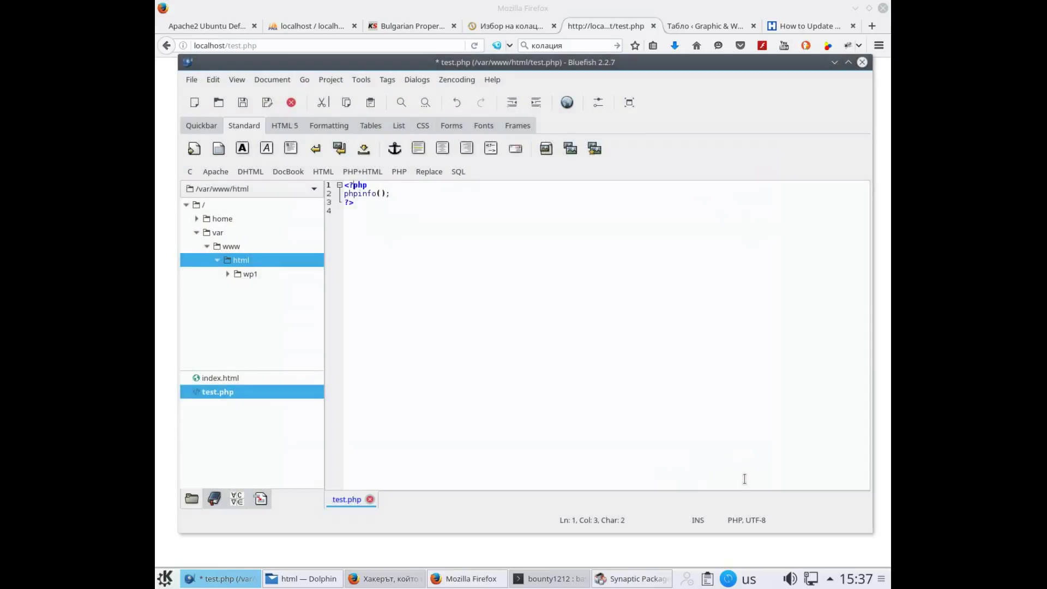
pyautogui.click(243, 103)
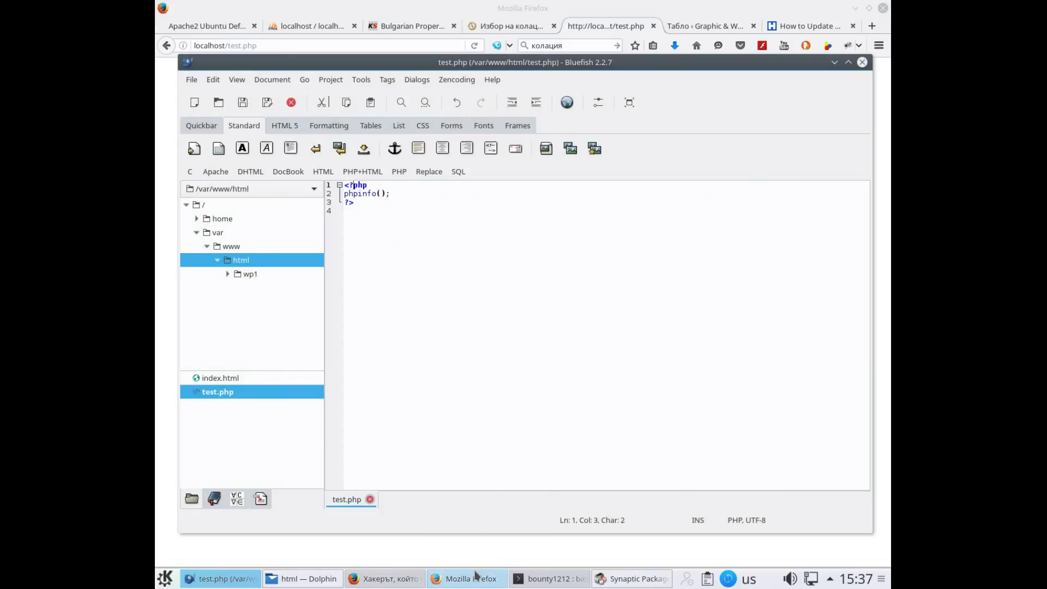
pyautogui.click(474, 577)
# Reload localhost/test.php to show the PHP Version 7.0.8 page, then open a new tab
pyautogui.click(474, 45)
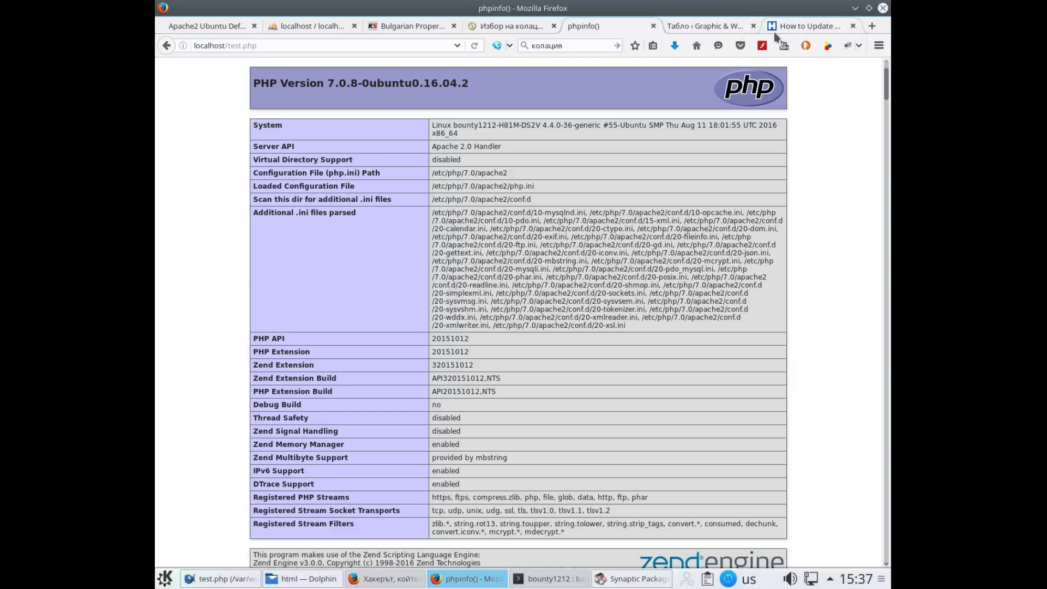
pyautogui.click(874, 28)
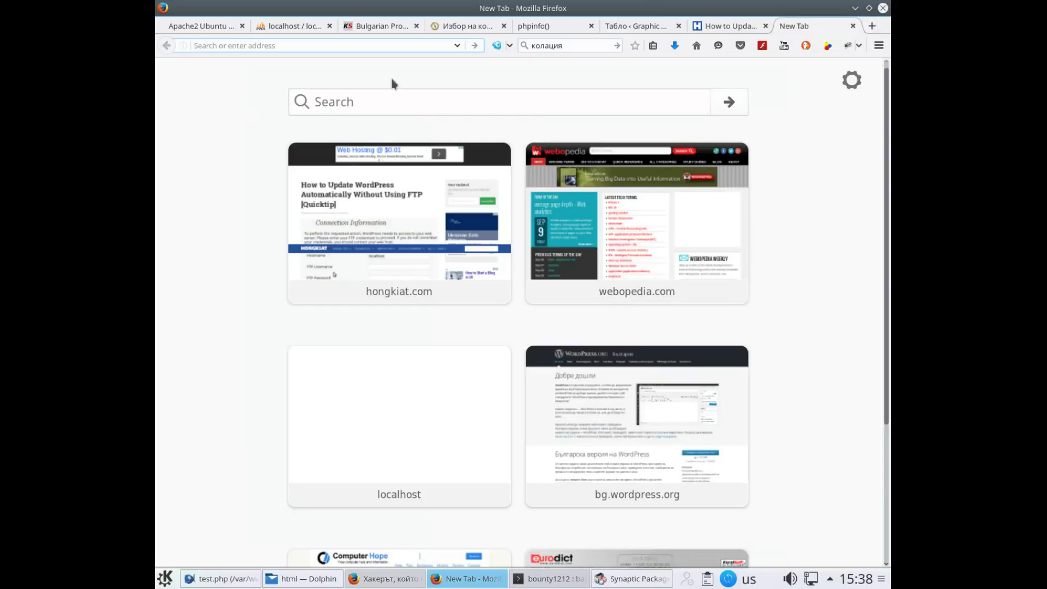
# Search DuckDuckGo for 'restart apache ubuntu'
pyautogui.click(370, 102)
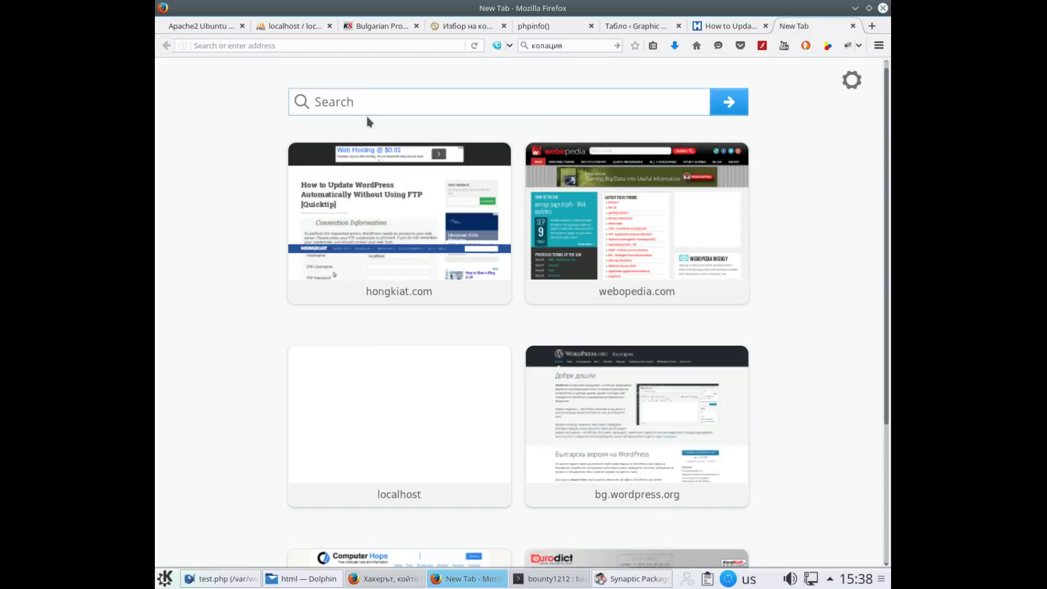
pyautogui.write('re')
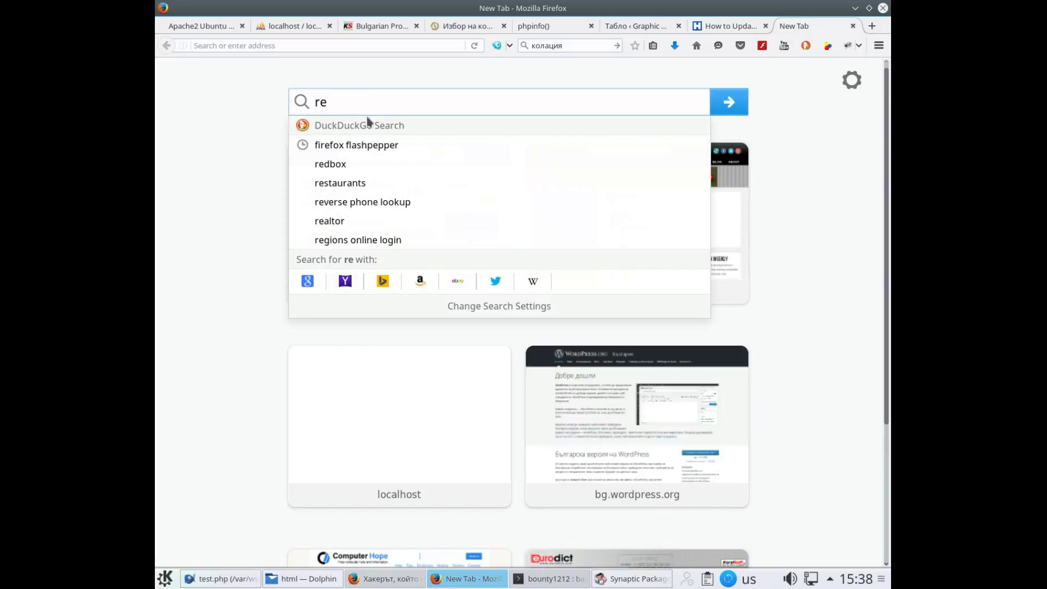
pyautogui.write('d')
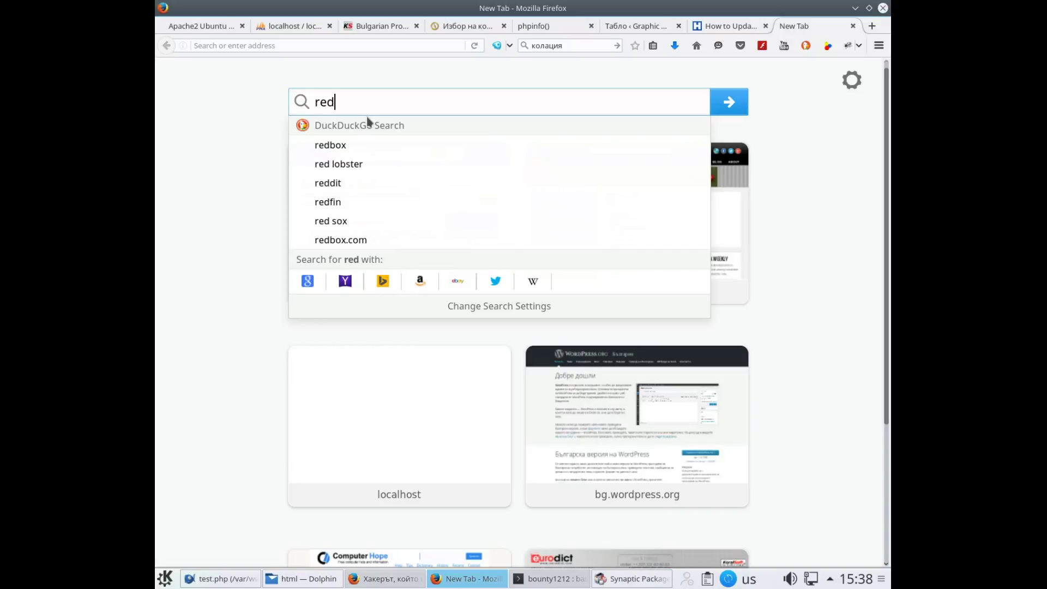
pyautogui.press('BackSpace')
pyautogui.write('sart')
pyautogui.press('BackSpace')
pyautogui.press('BackSpace')
pyautogui.press('BackSpace')
pyautogui.press('BackSpace')
pyautogui.write('tart apach')
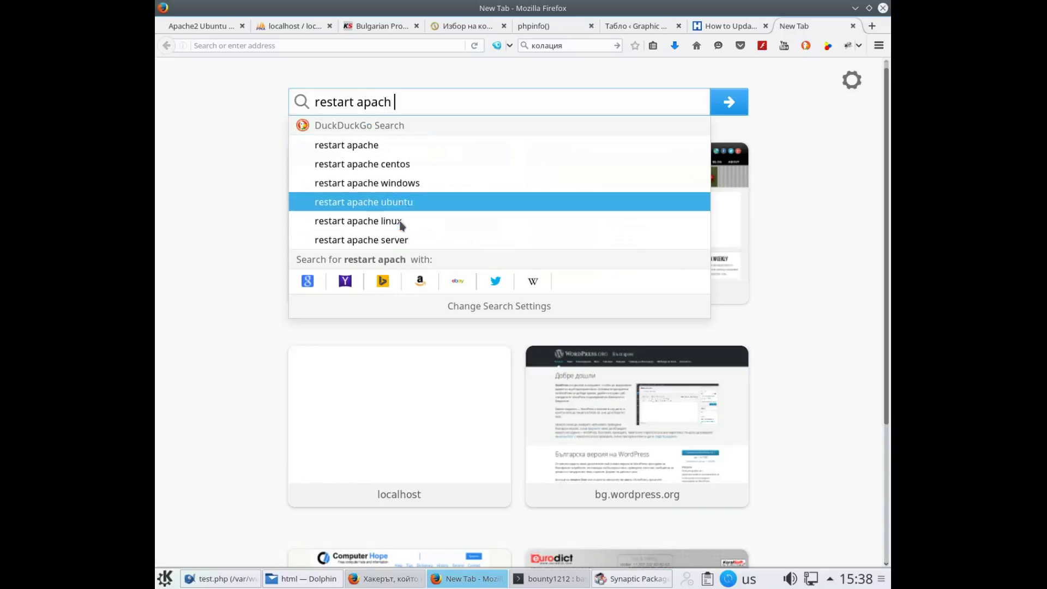
pyautogui.click(401, 203)
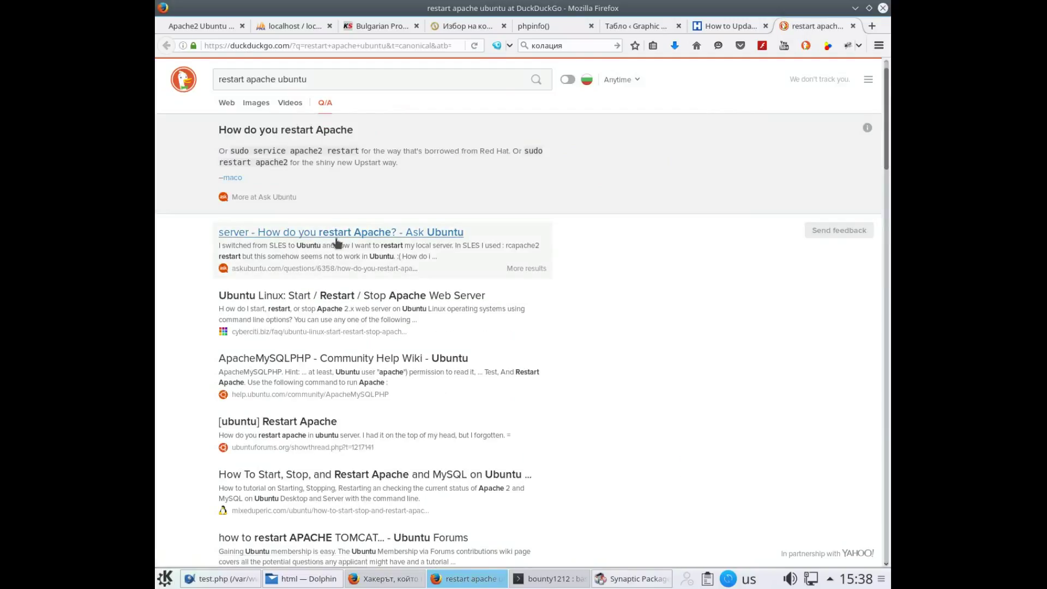
# Read the Ask Ubuntu answer on restarting Apache, then return to the phpinfo() tab
pyautogui.click(347, 235)
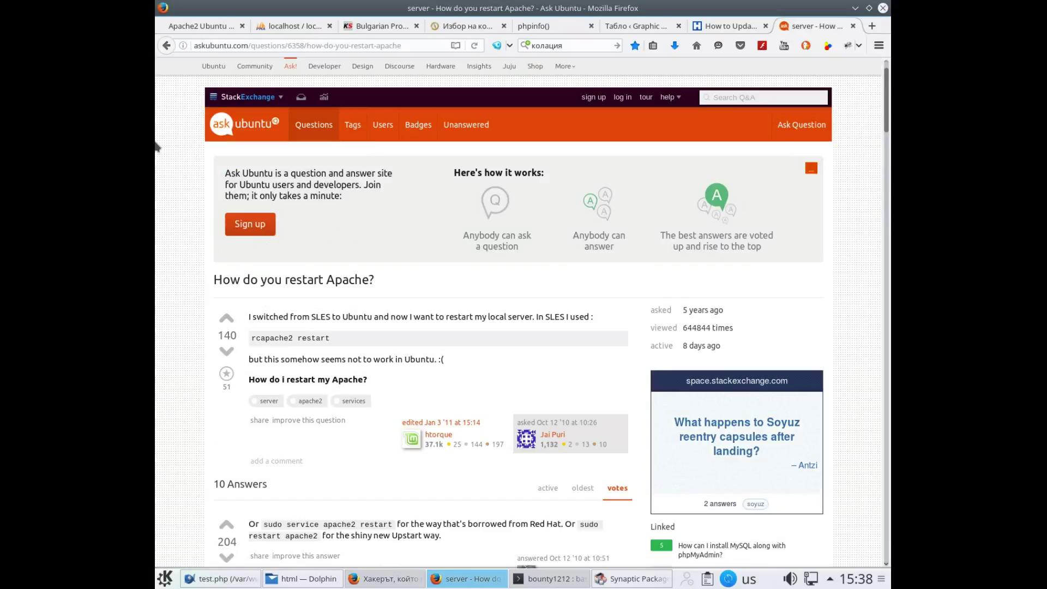
pyautogui.scroll(-5, 388, 272)
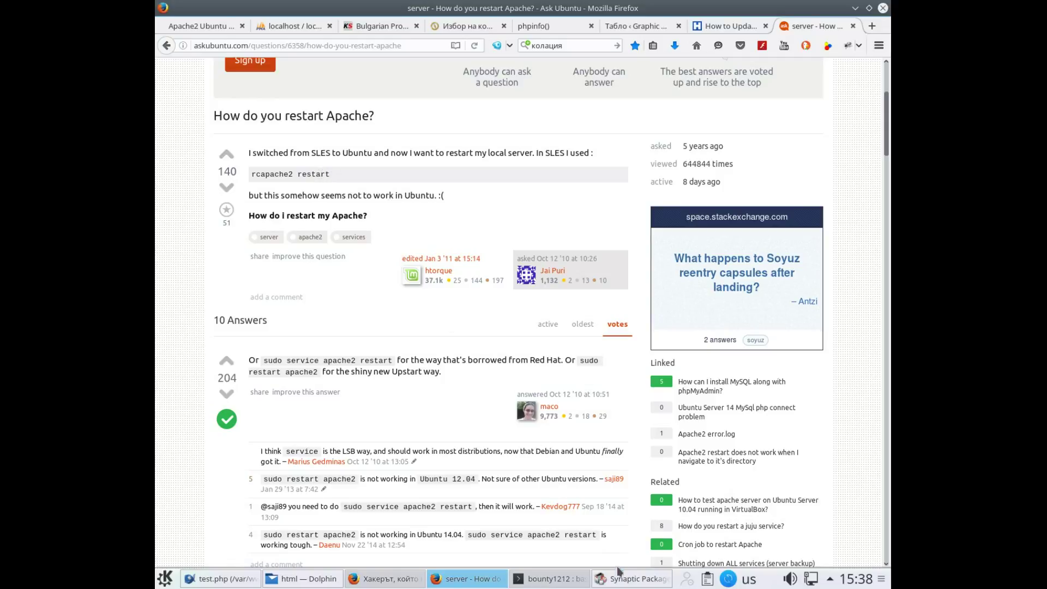
pyautogui.moveTo(596, 583)
pyautogui.click(549, 26)
# Search the phpinfo page for 'display' to check that display_errors is Off
pyautogui.scroll(-5, 514, 237)
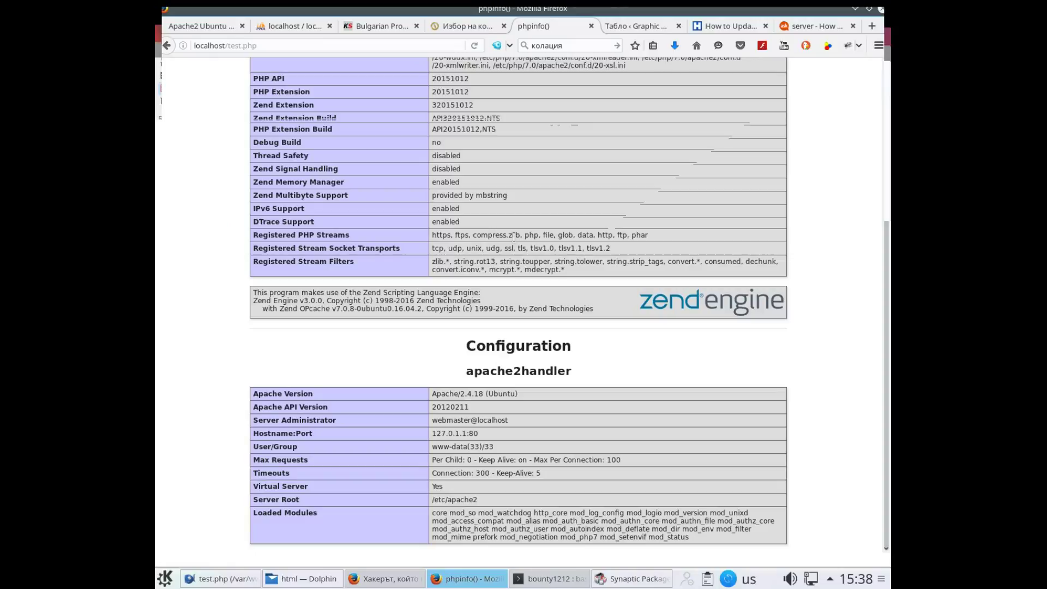
pyautogui.hotkey('ctrl', 'f')
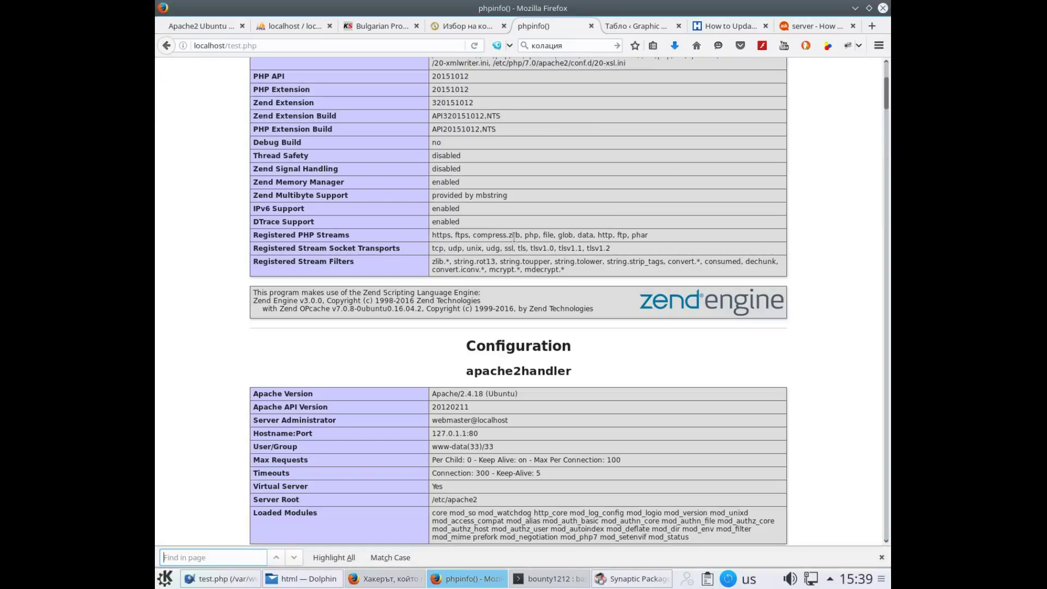
pyautogui.write('display')
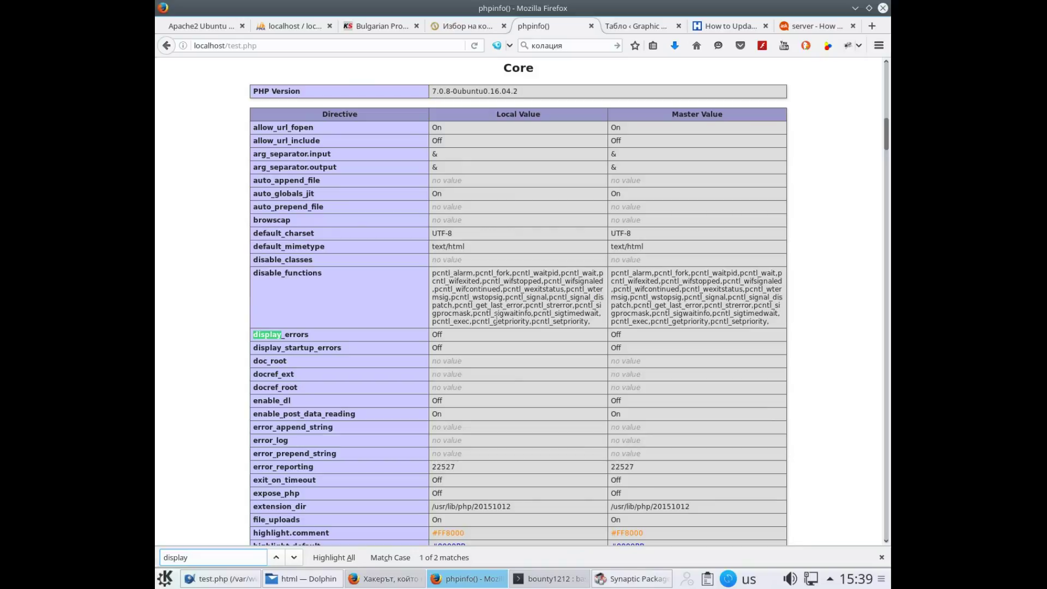
pyautogui.scroll(15, 487, 342)
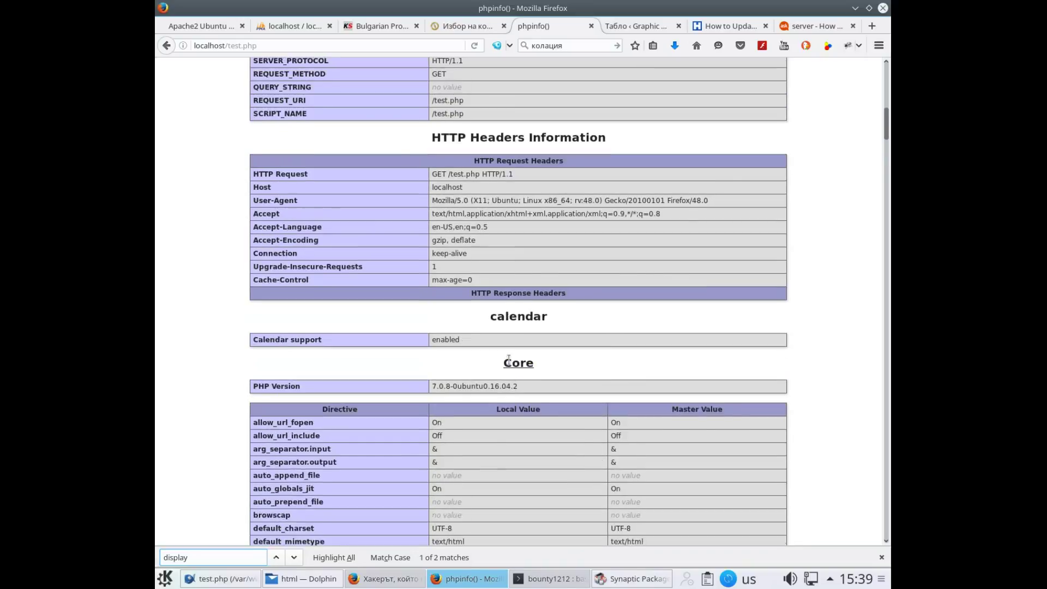
pyautogui.scroll(15, 510, 365)
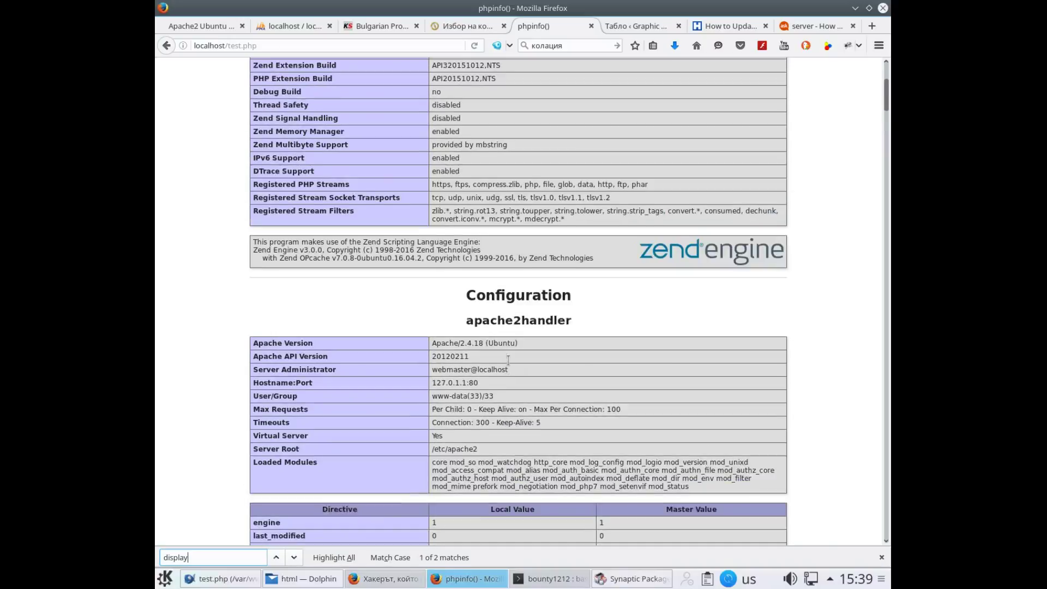
pyautogui.scroll(5, 510, 366)
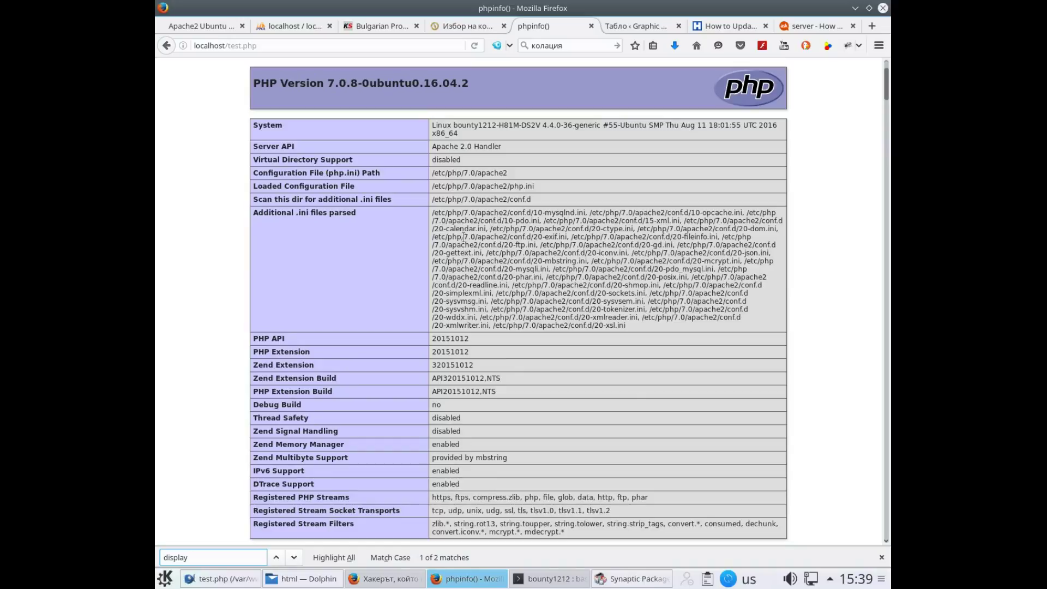
pyautogui.scroll(-3, 462, 228)
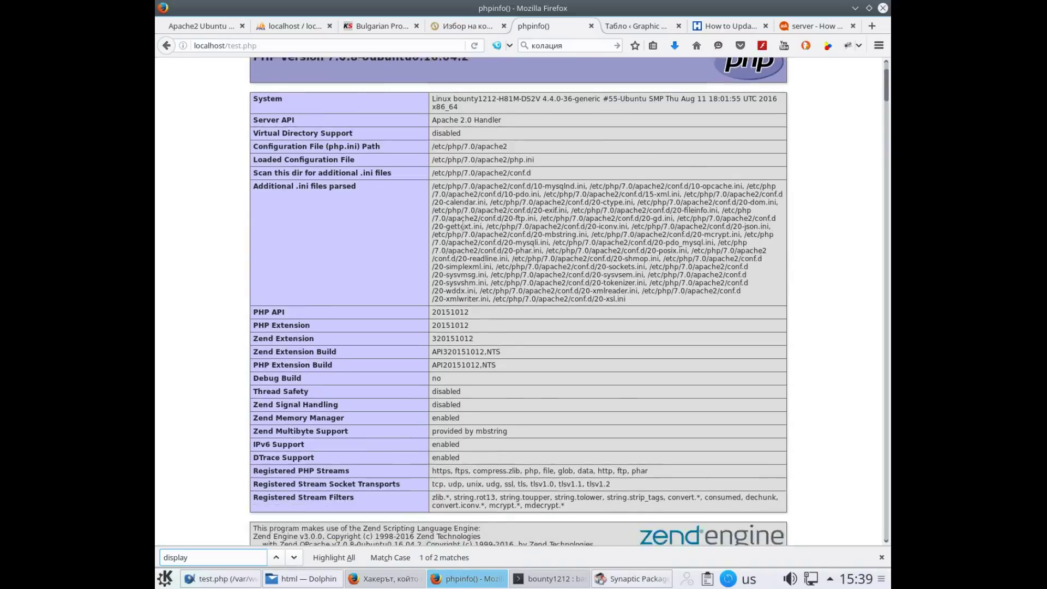
pyautogui.scroll(-2, 463, 223)
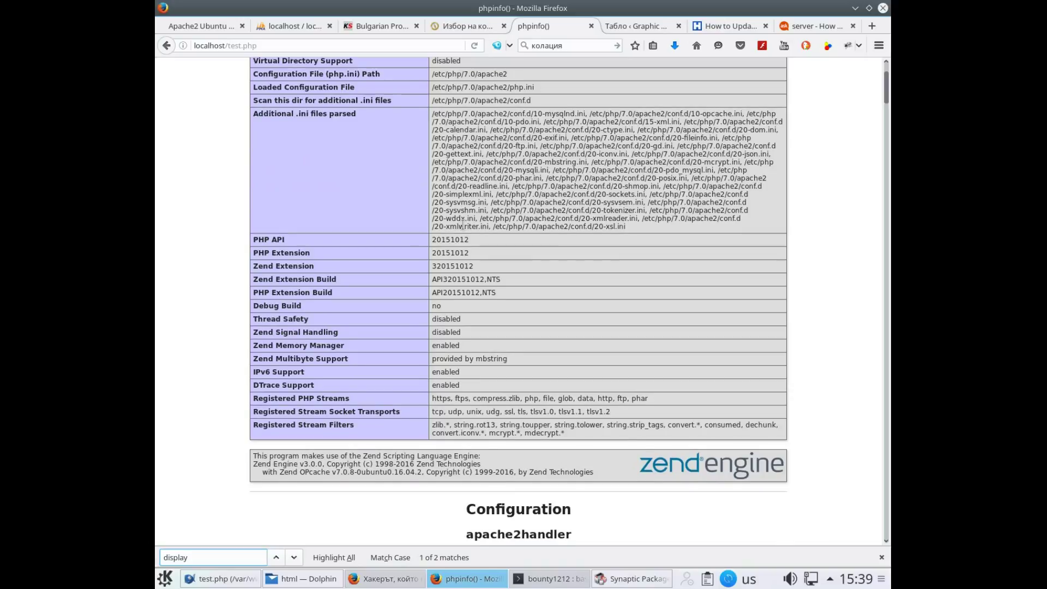
pyautogui.scroll(-12, 462, 223)
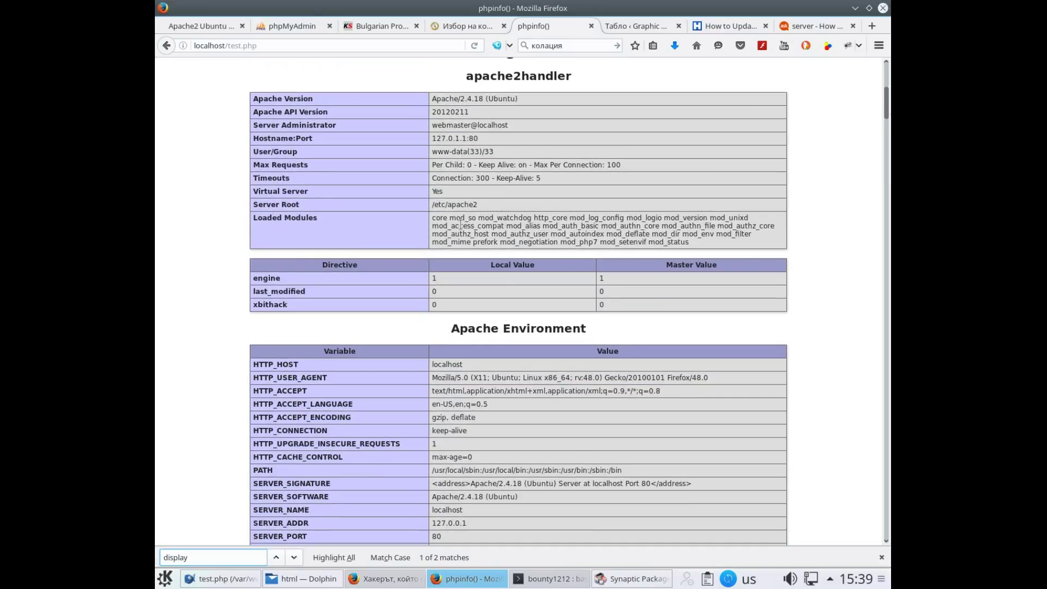
pyautogui.scroll(-4, 461, 223)
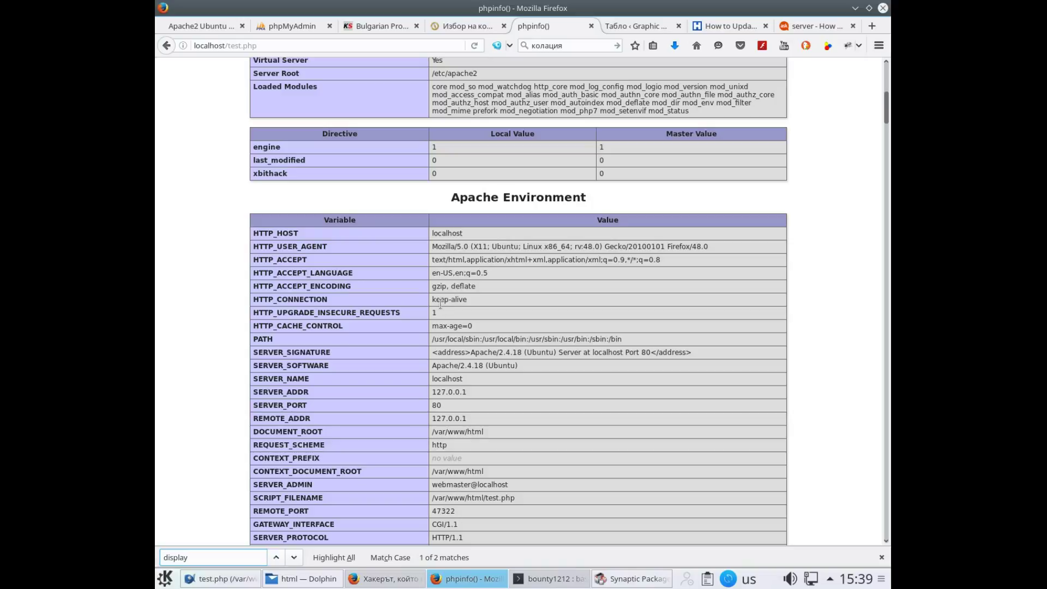
pyautogui.scroll(13, 446, 307)
pyautogui.scroll(8, 446, 305)
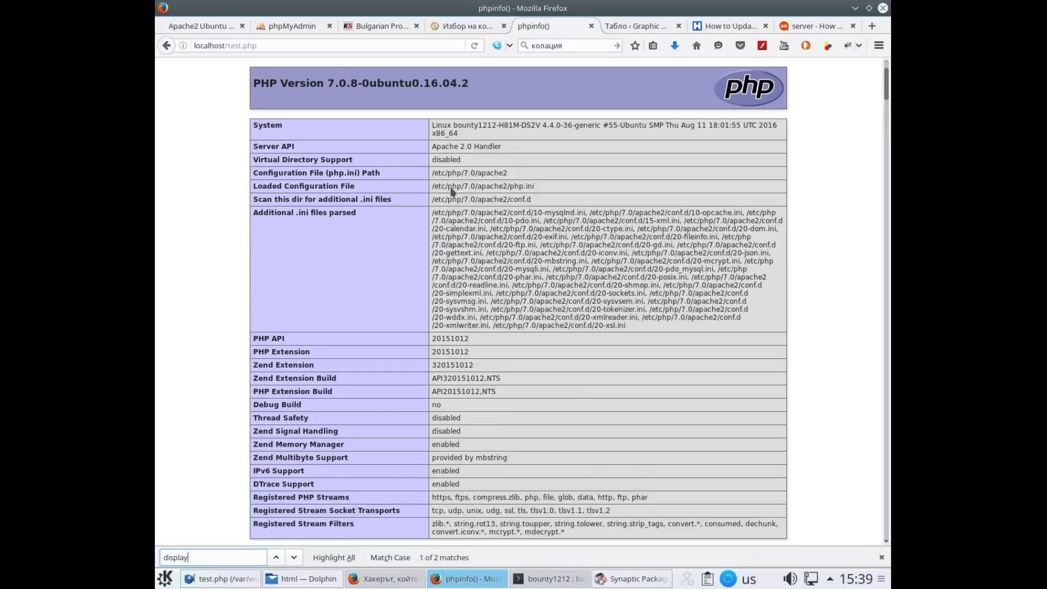
# Copy the Loaded Configuration File path /etc/php/7.0/apache2/php.ini
pyautogui.moveTo(432, 186); pyautogui.dragTo(534, 186)
pyautogui.rightClick(494, 186)
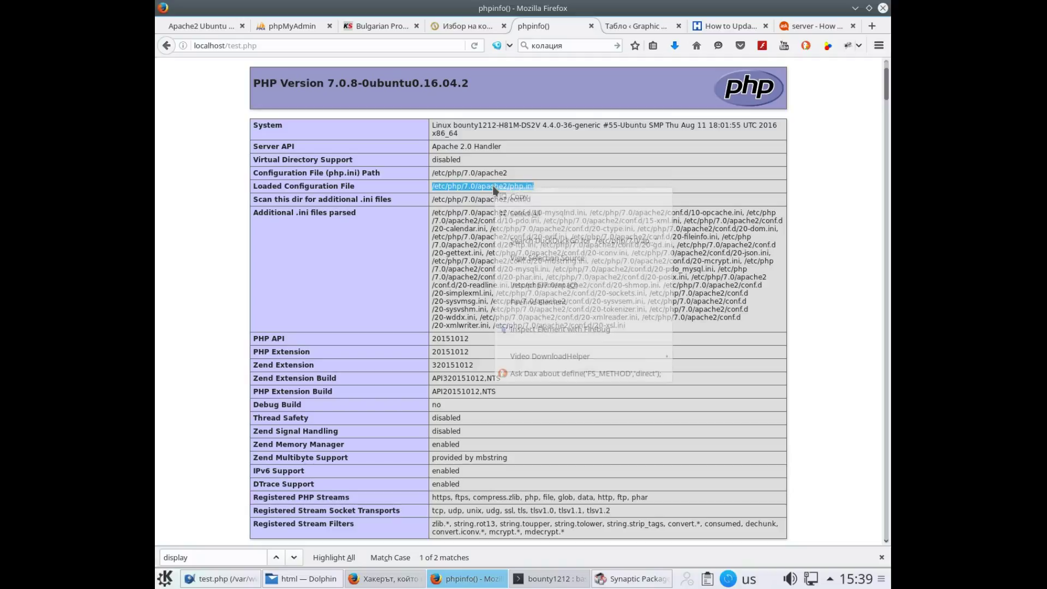
pyautogui.click(522, 197)
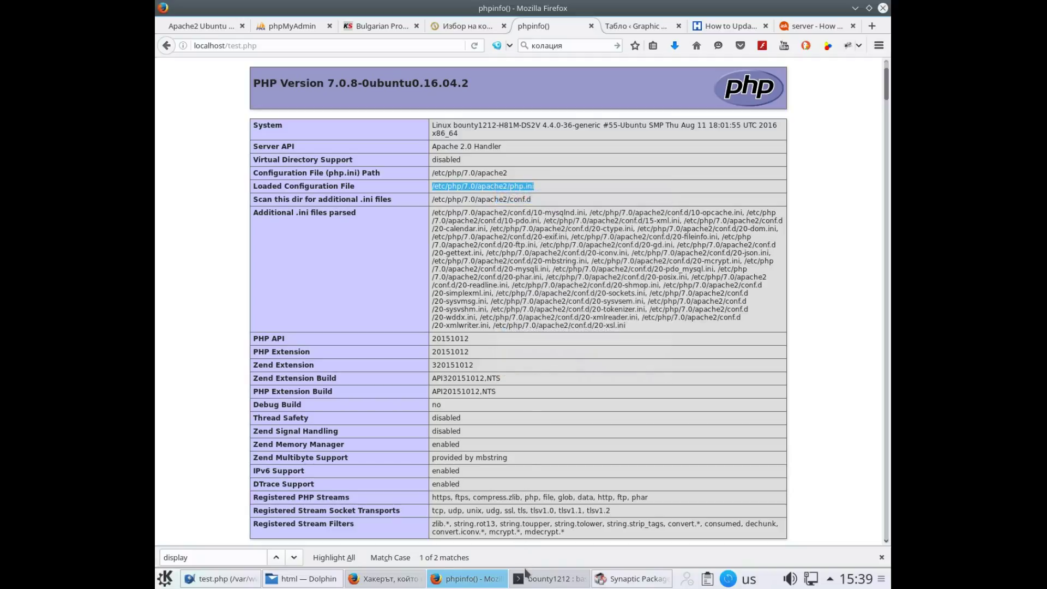
pyautogui.click(537, 581)
# Run 'kate /etc/php/7.0/apache2/php.ini' in Konsole using the pasted path
pyautogui.write('k')
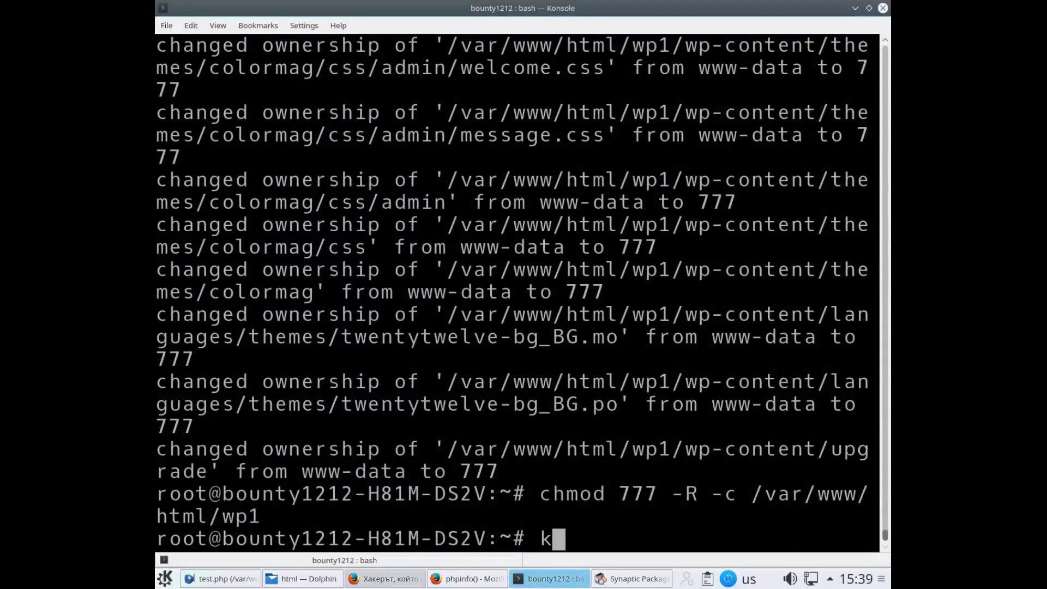
pyautogui.write('ate /etc/php/7.0/apache2/php.ini')
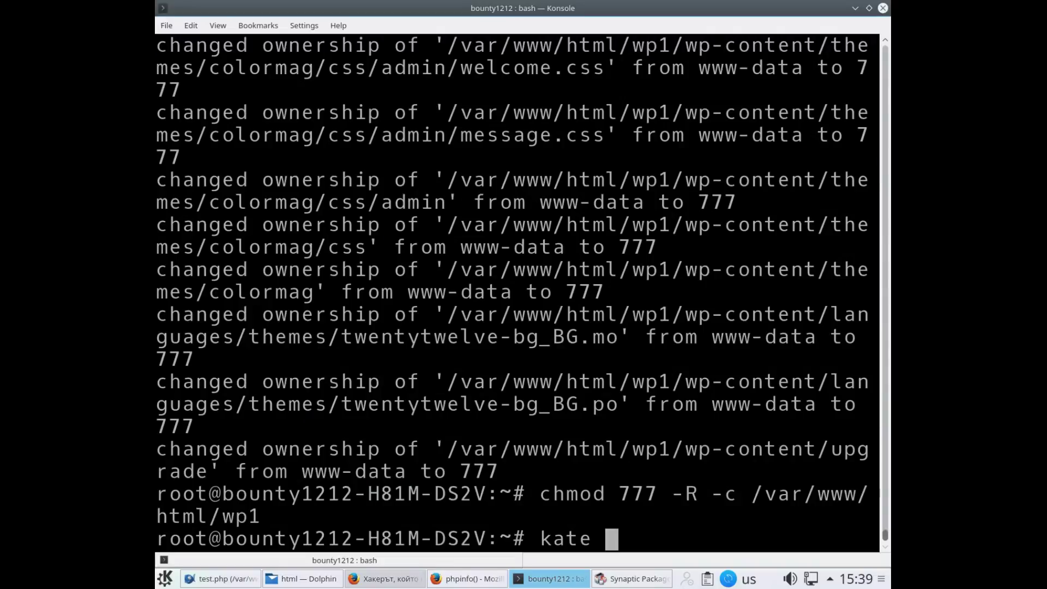
pyautogui.hotkey('ctrl', 'shift', 'v')
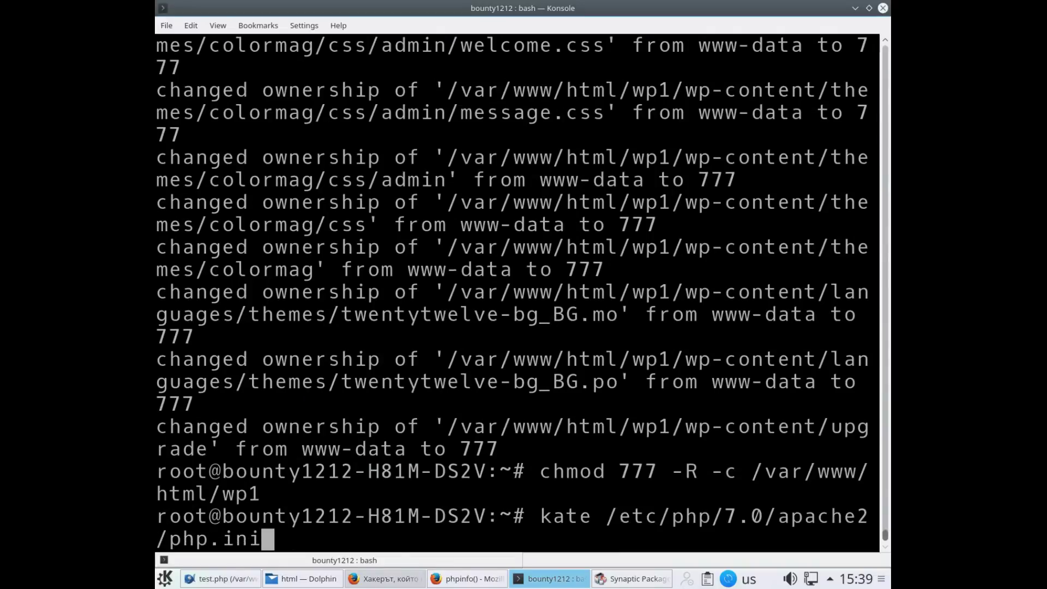
pyautogui.press('Return')
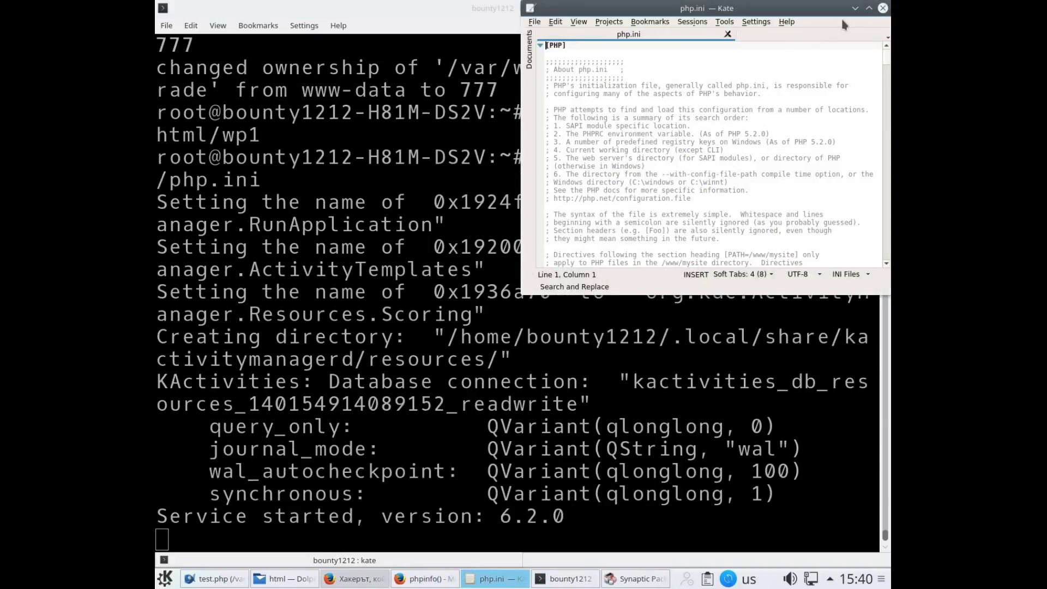
# Maximize Kate and find the display_errors setting line in php.ini
pyautogui.click(869, 8)
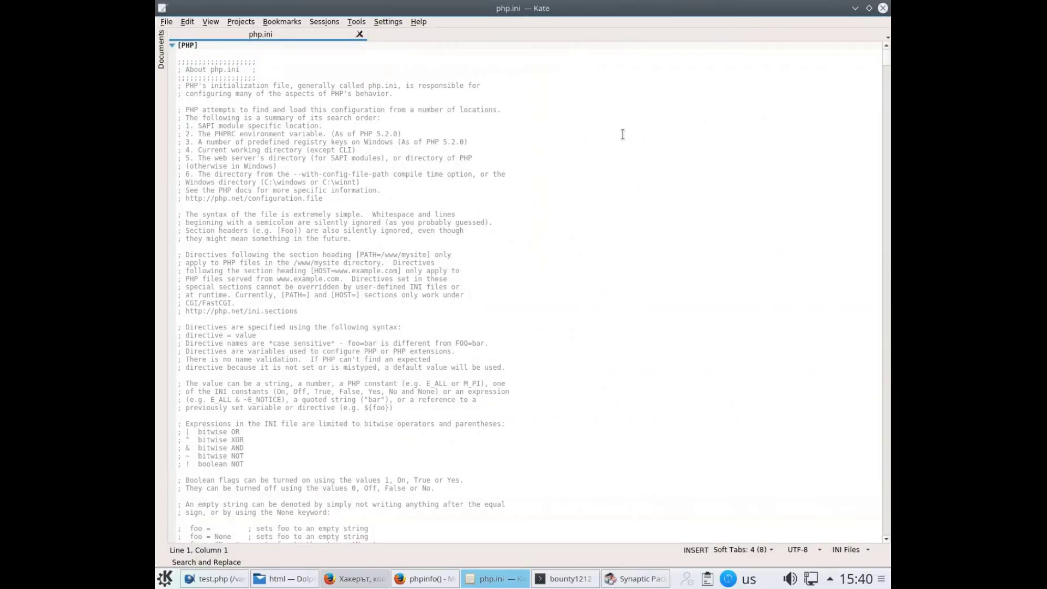
pyautogui.hotkey('ctrl', 'f')
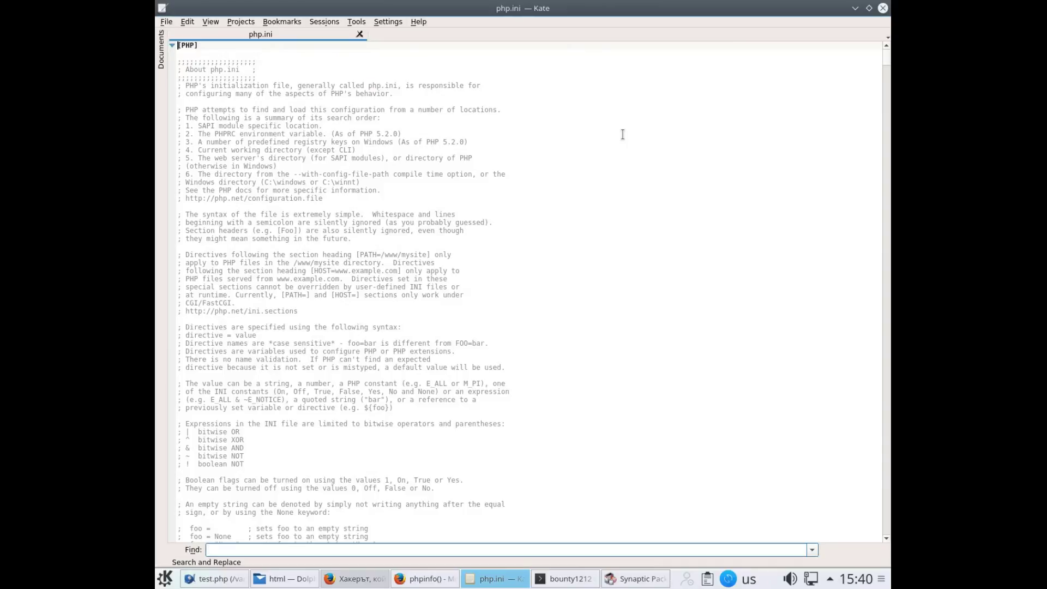
pyautogui.write('displa_')
pyautogui.press('BackSpace')
pyautogui.write('y_')
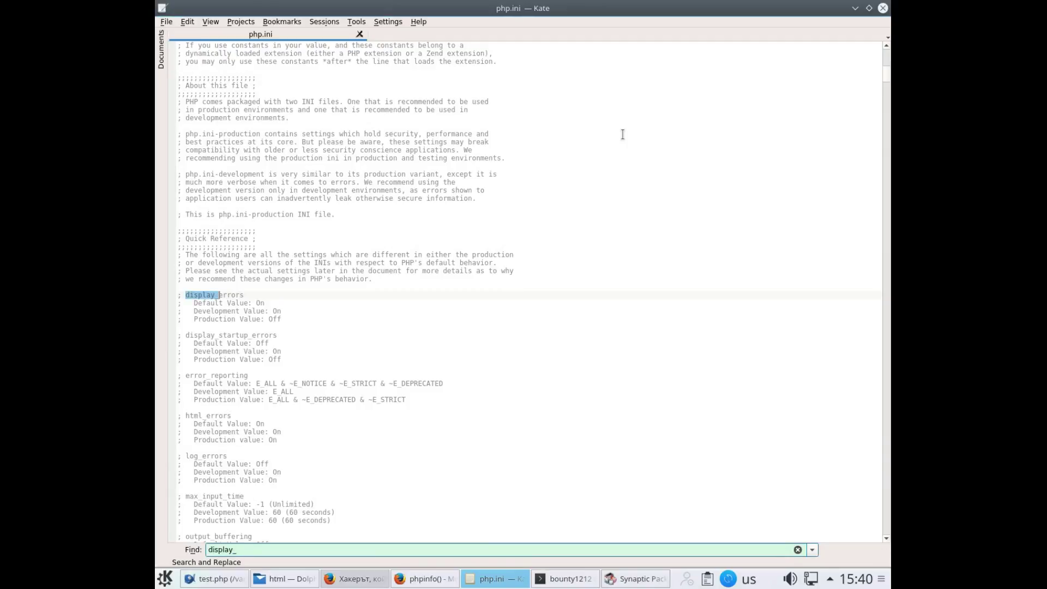
pyautogui.write('errors')
pyautogui.press('Return')
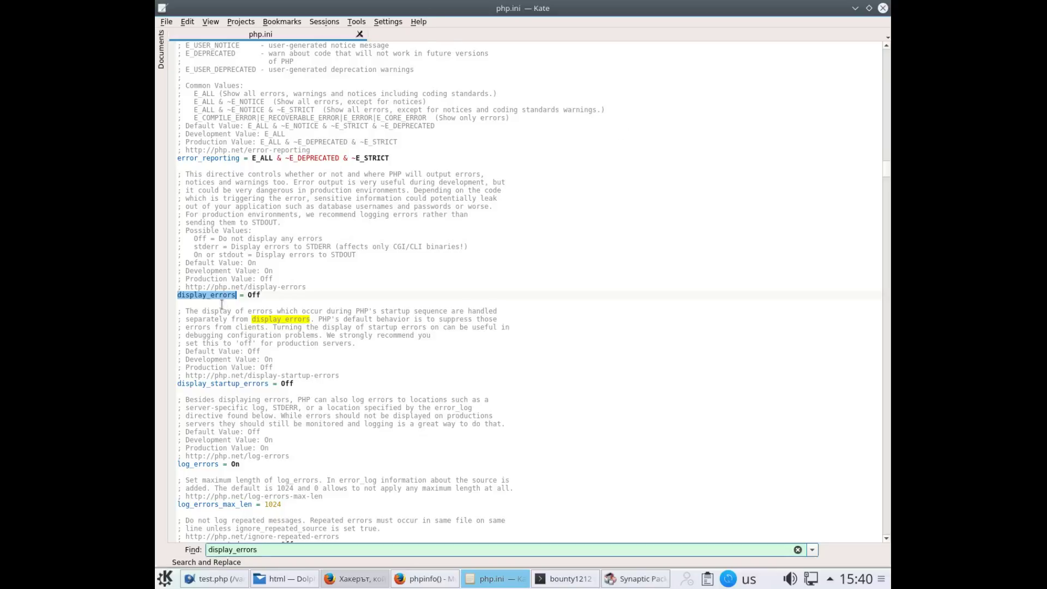
# Change display_errors from Off to On, save php.ini and close Kate
pyautogui.click(264, 295)
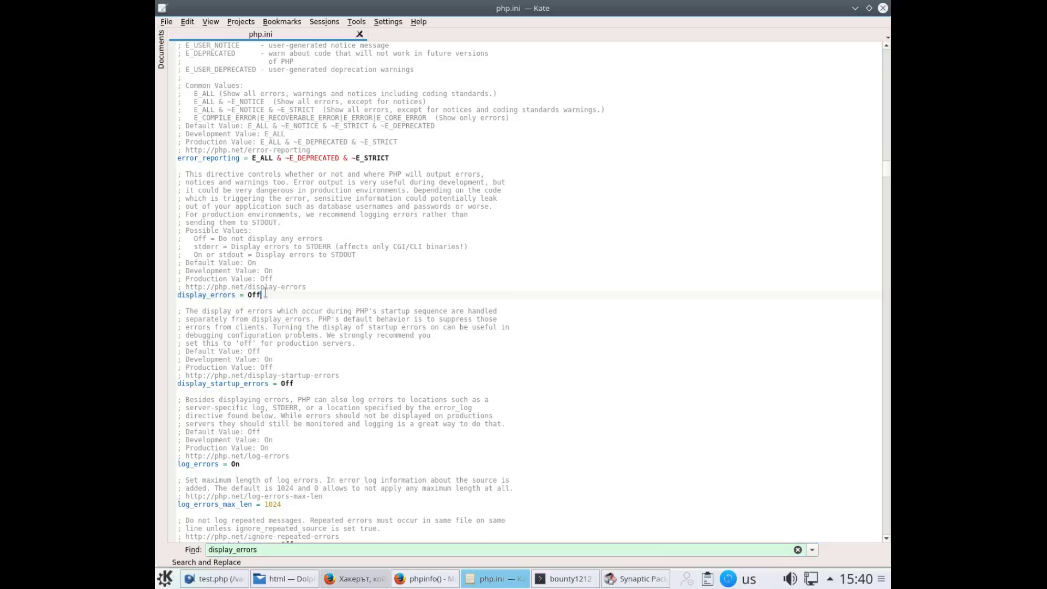
pyautogui.press('BackSpace')
pyautogui.write('n')
pyautogui.click(166, 22)
pyautogui.click(174, 90)
pyautogui.hotkey('ctrl', 'a')
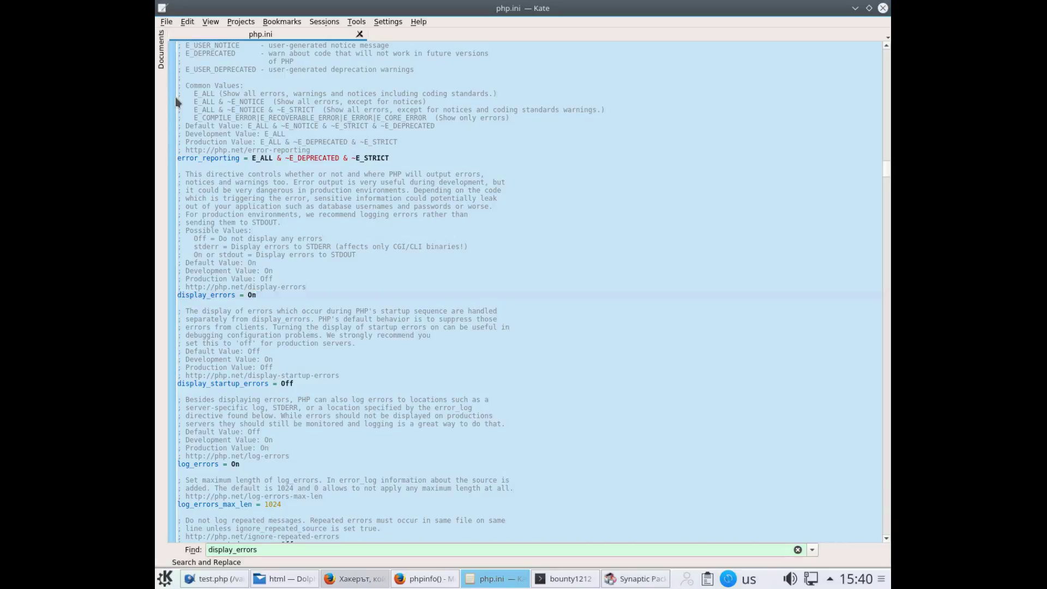
pyautogui.press('Escape')
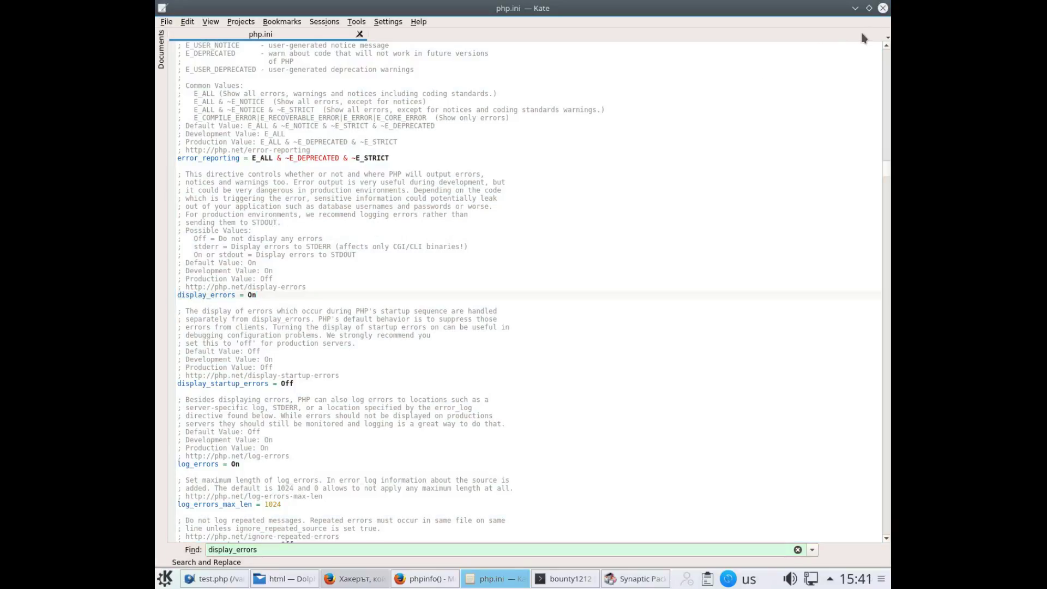
pyautogui.click(883, 8)
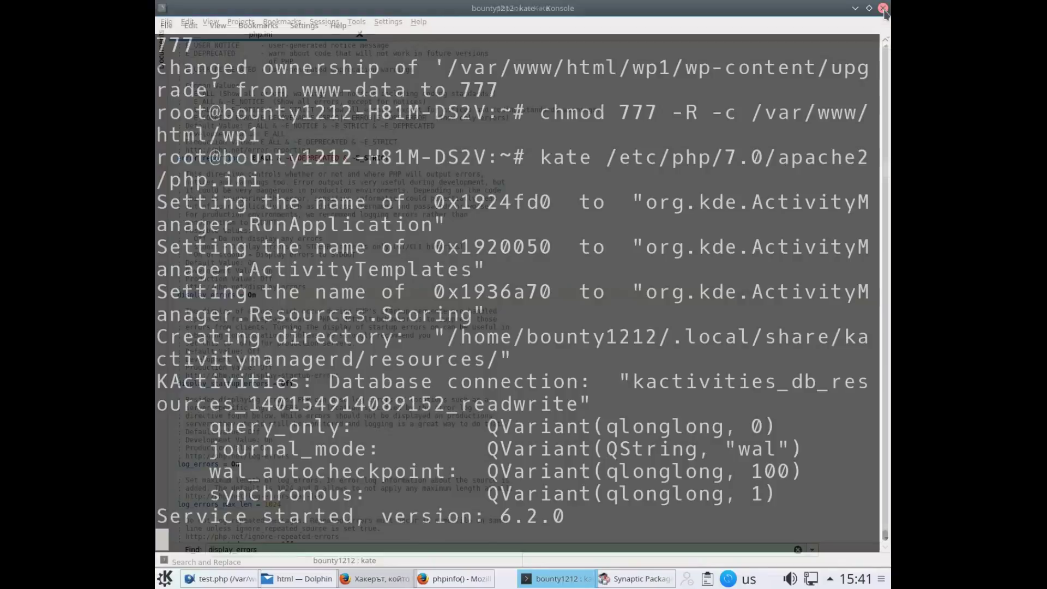
# Copy the rcapache2 restart command line from the Ask Ubuntu page
pyautogui.click(439, 580)
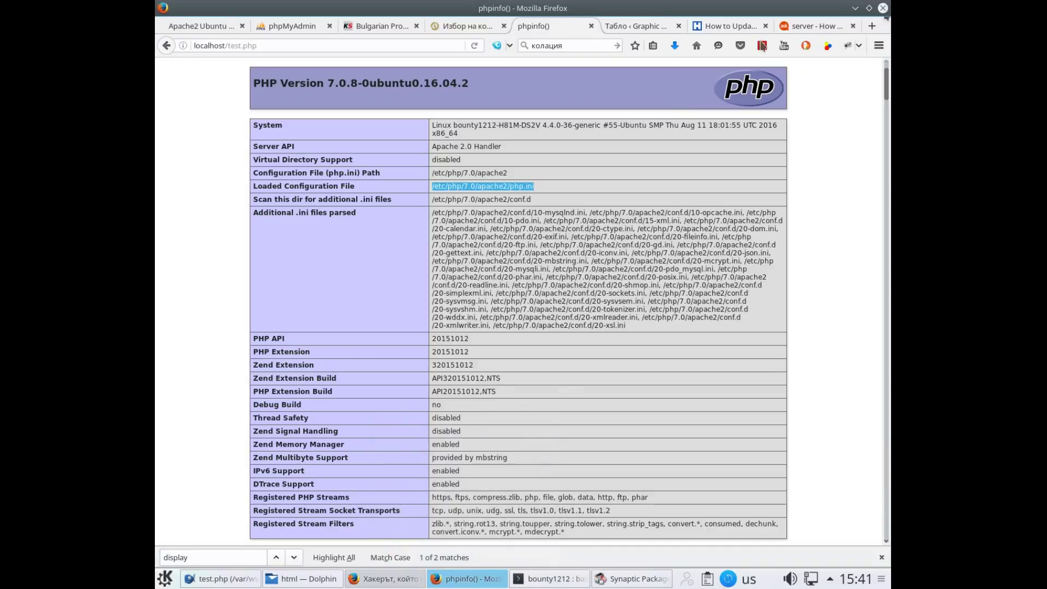
pyautogui.click(800, 27)
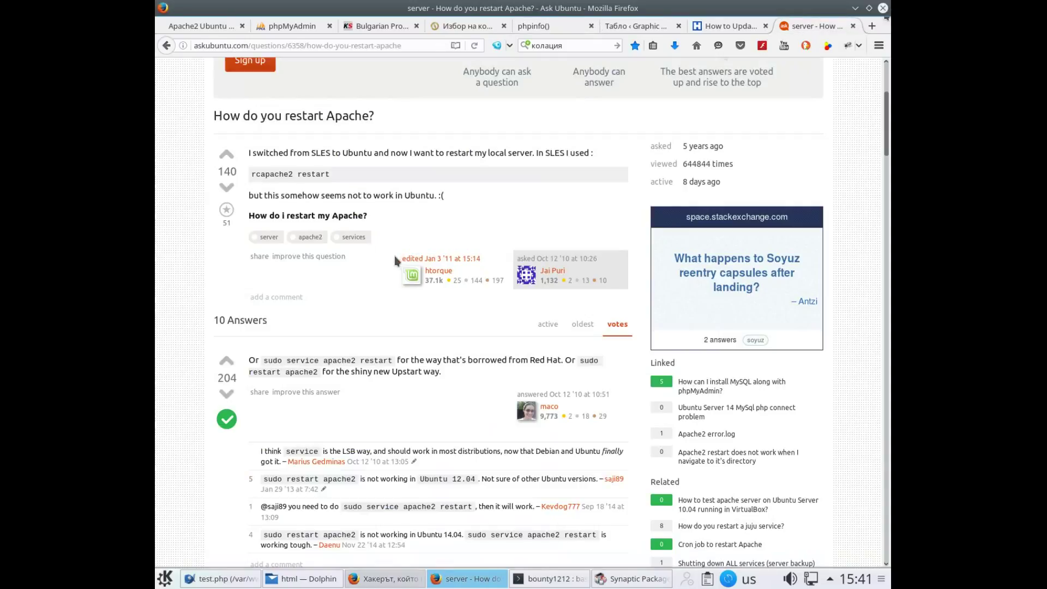
pyautogui.moveTo(251, 174); pyautogui.dragTo(261, 175)
pyautogui.tripleClick(299, 176)
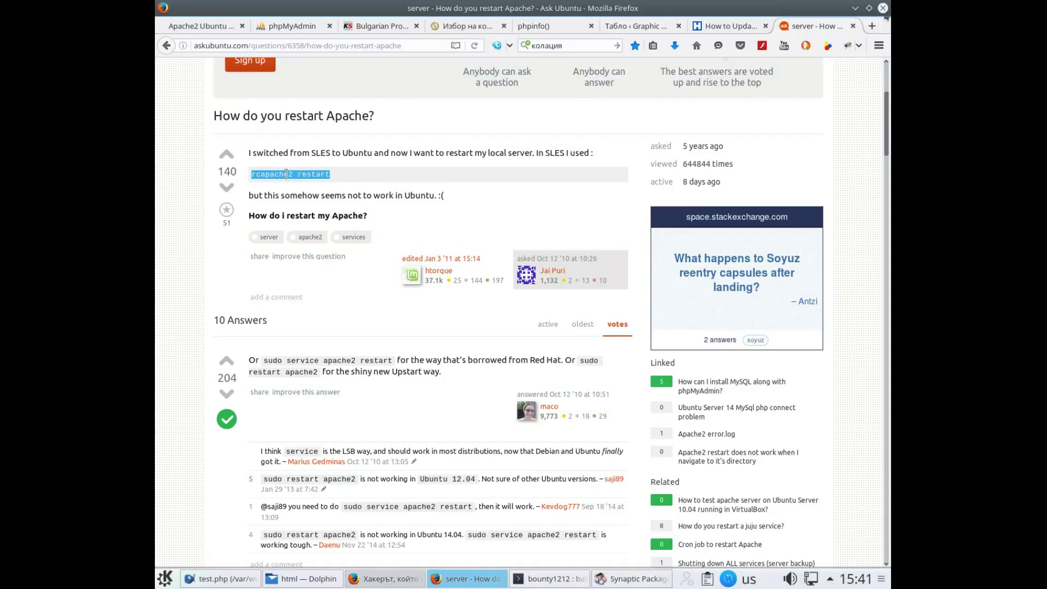
pyautogui.rightClick(289, 176)
pyautogui.click(311, 185)
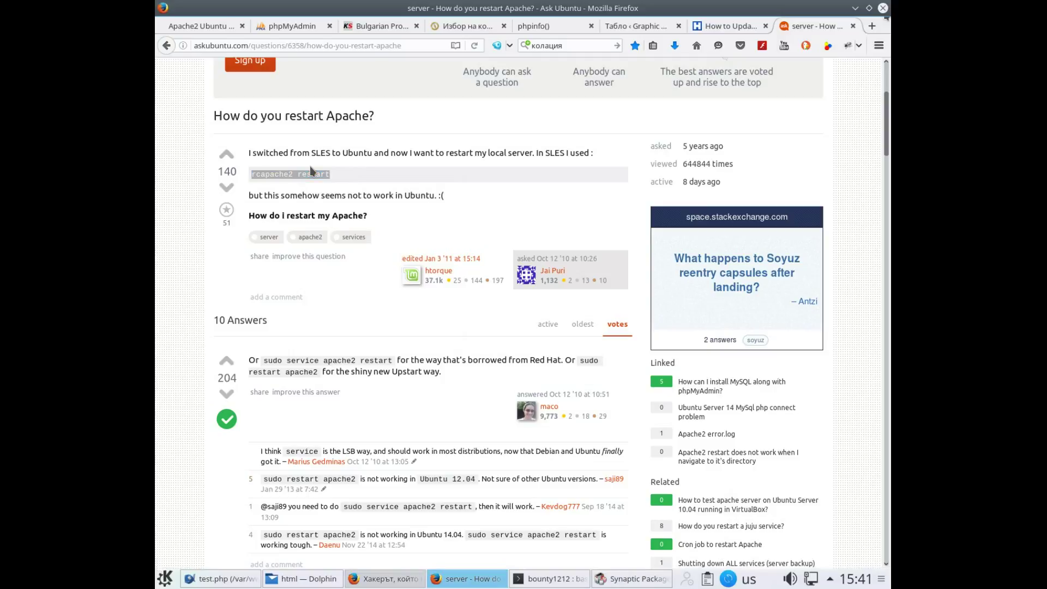
# Close the Bluefish test.php window, leaving the Ask Ubuntu page in view
pyautogui.hotkey('alt', 'Tab')
pyautogui.hotkey('alt', 'Tab')
pyautogui.hotkey('alt', 'Tab')
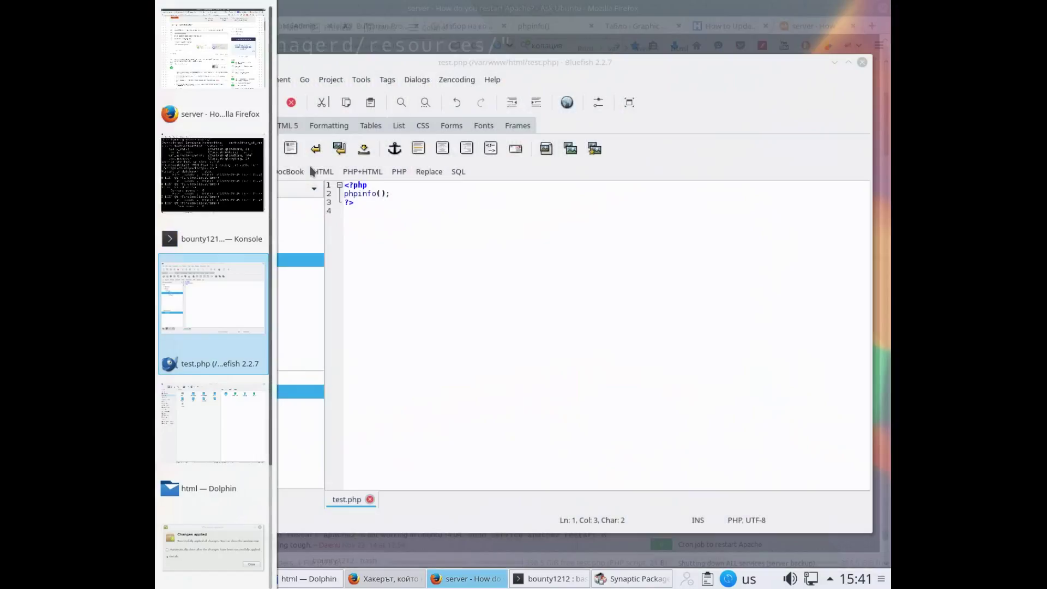
pyautogui.hotkey('alt', 'Tab')
pyautogui.hotkey('alt', 'Tab')
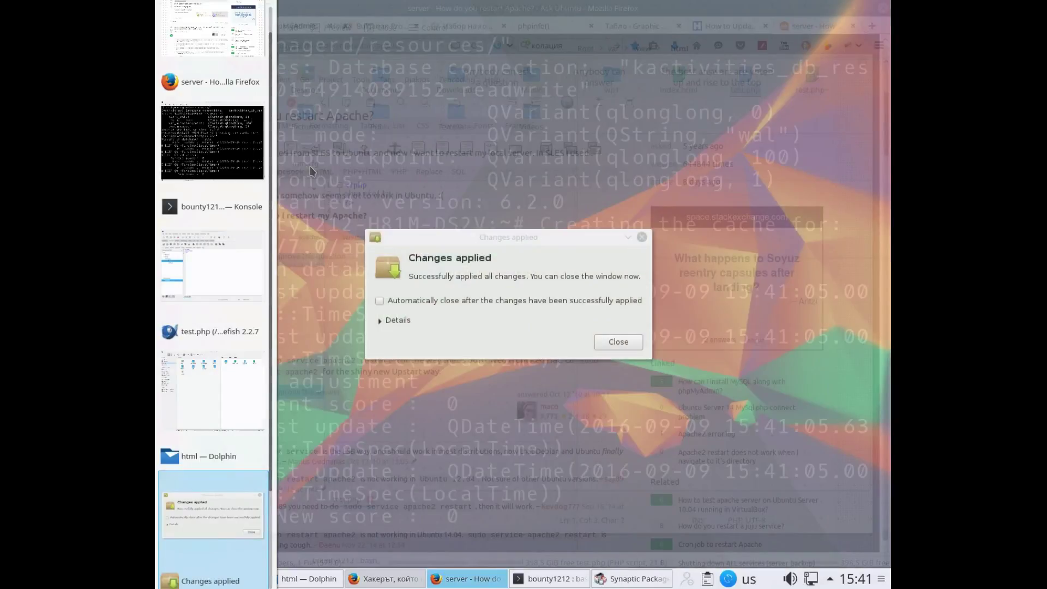
pyautogui.hotkey('alt', 'Tab')
pyautogui.hotkey('alt', 'Tab')
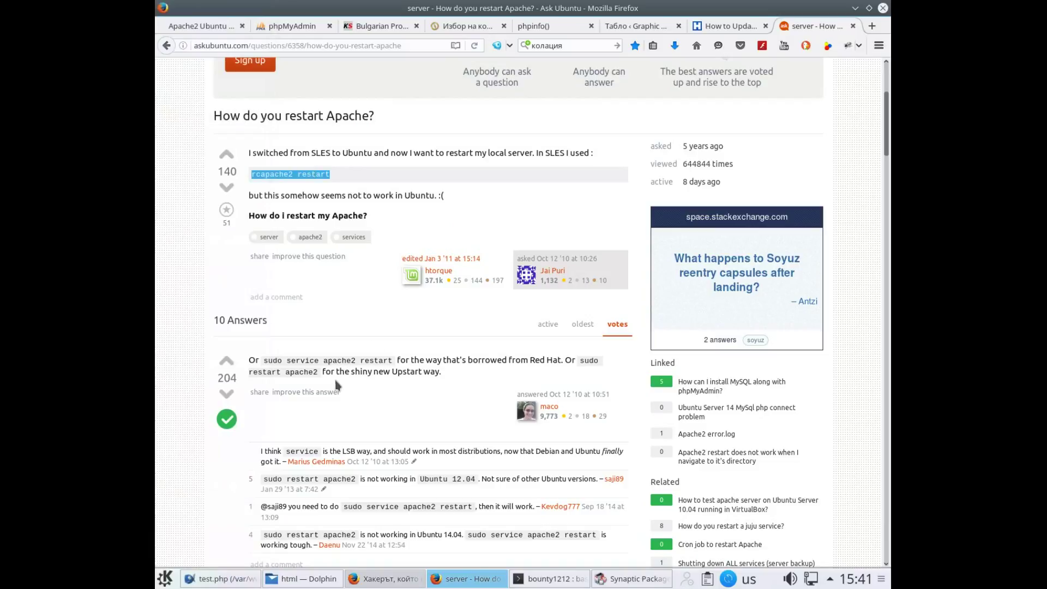
pyautogui.click(547, 582)
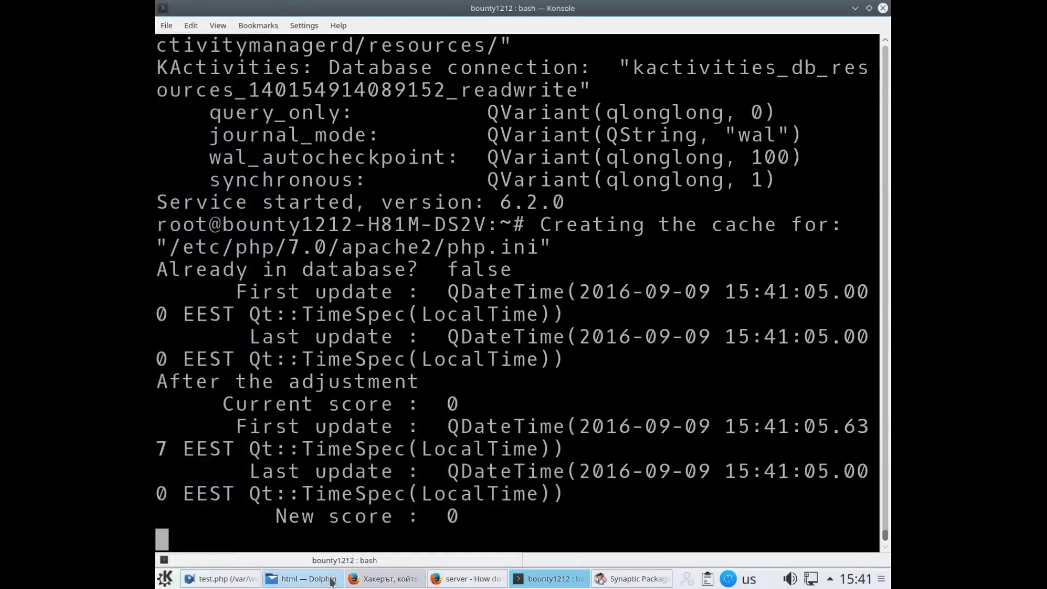
pyautogui.moveTo(240, 582)
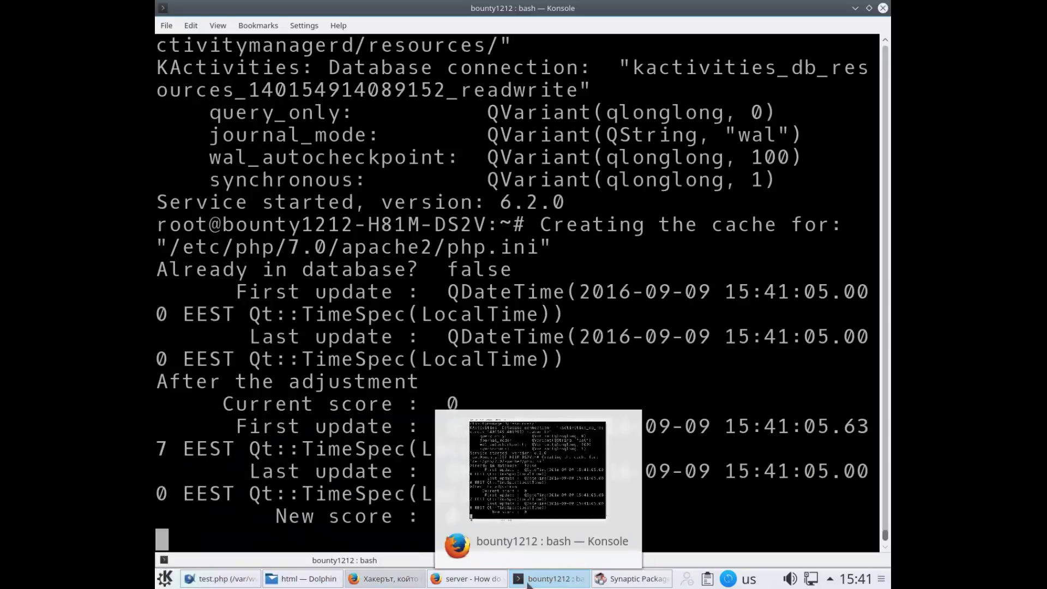
pyautogui.moveTo(594, 584)
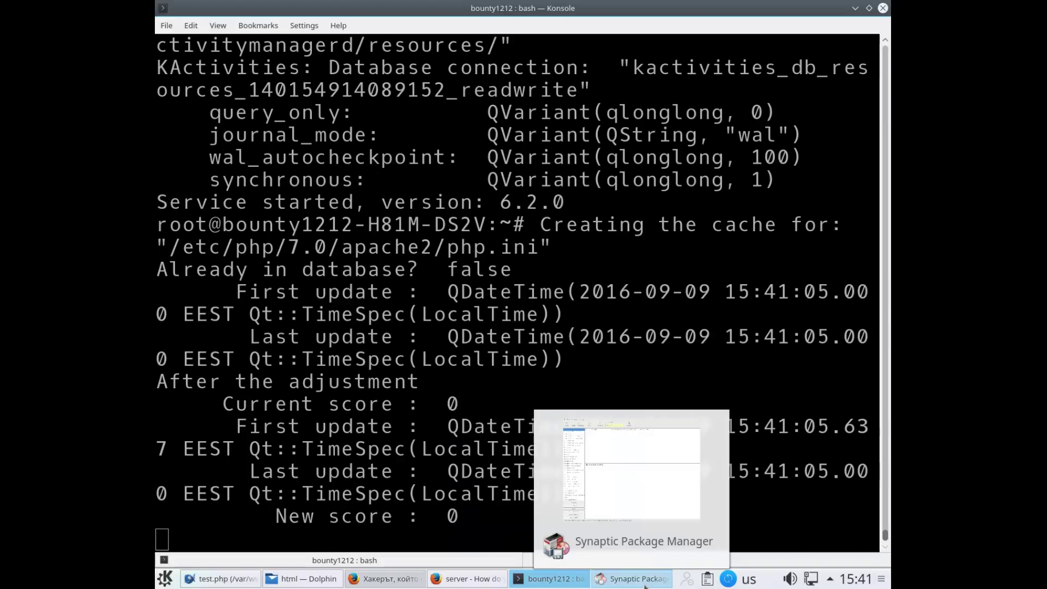
pyautogui.hotkey('alt', 'Tab')
pyautogui.moveTo(532, 557)
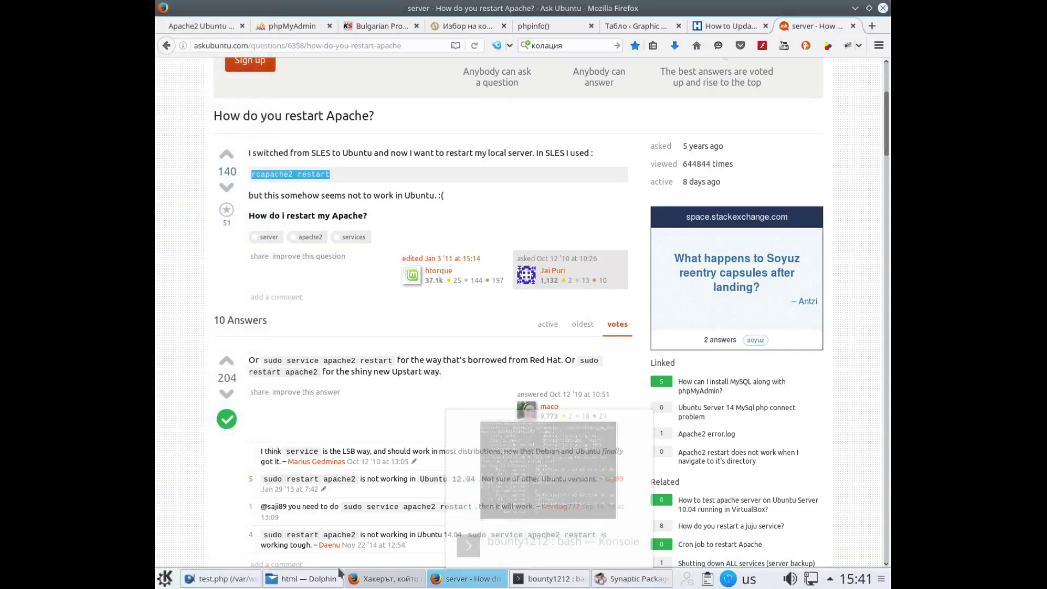
pyautogui.click(239, 580)
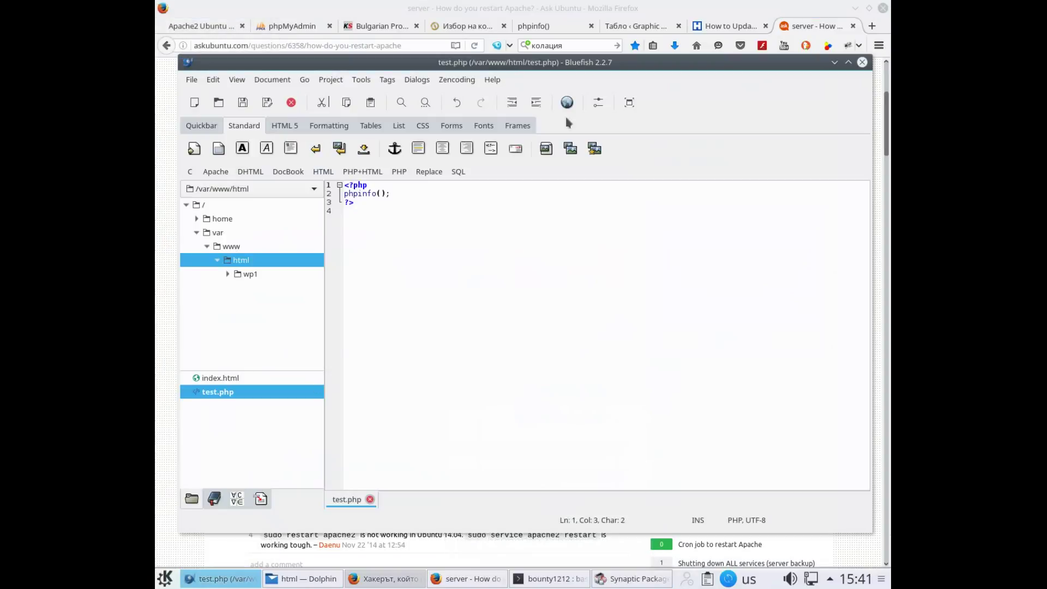
pyautogui.click(862, 62)
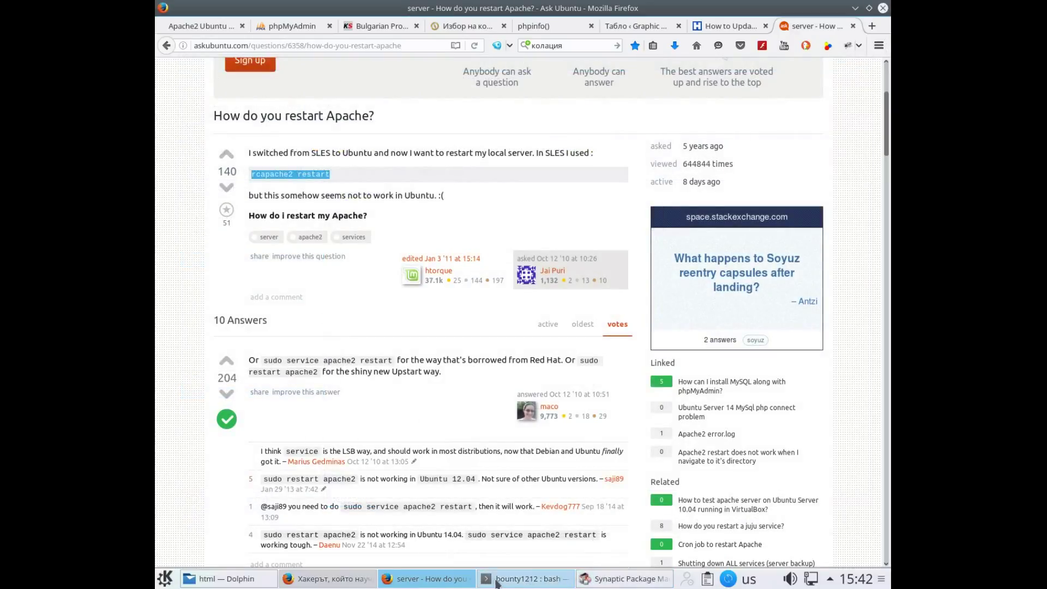
pyautogui.moveTo(494, 584)
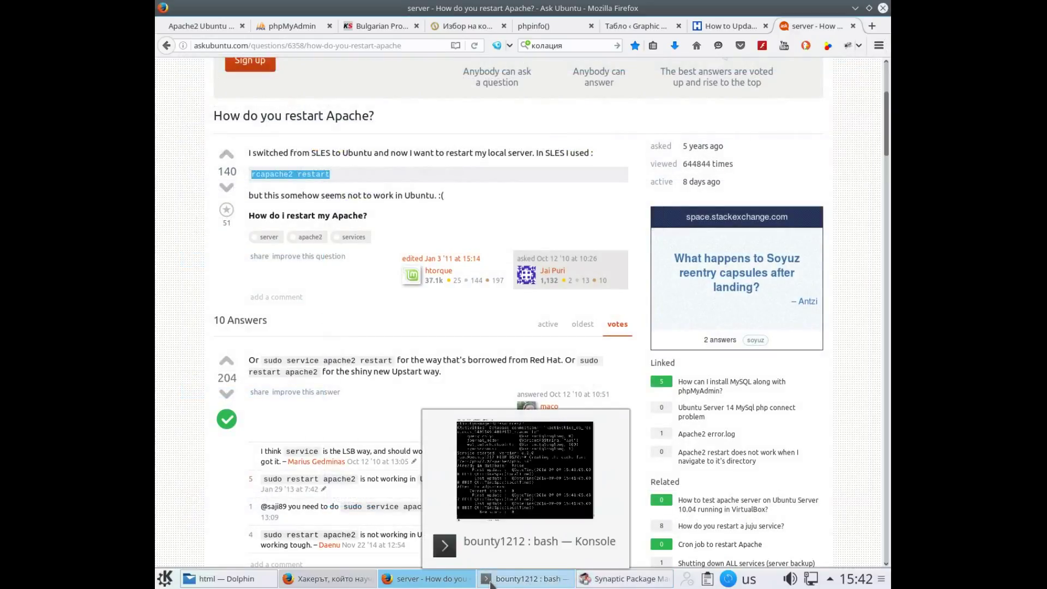
pyautogui.click(493, 583)
pyautogui.click(491, 584)
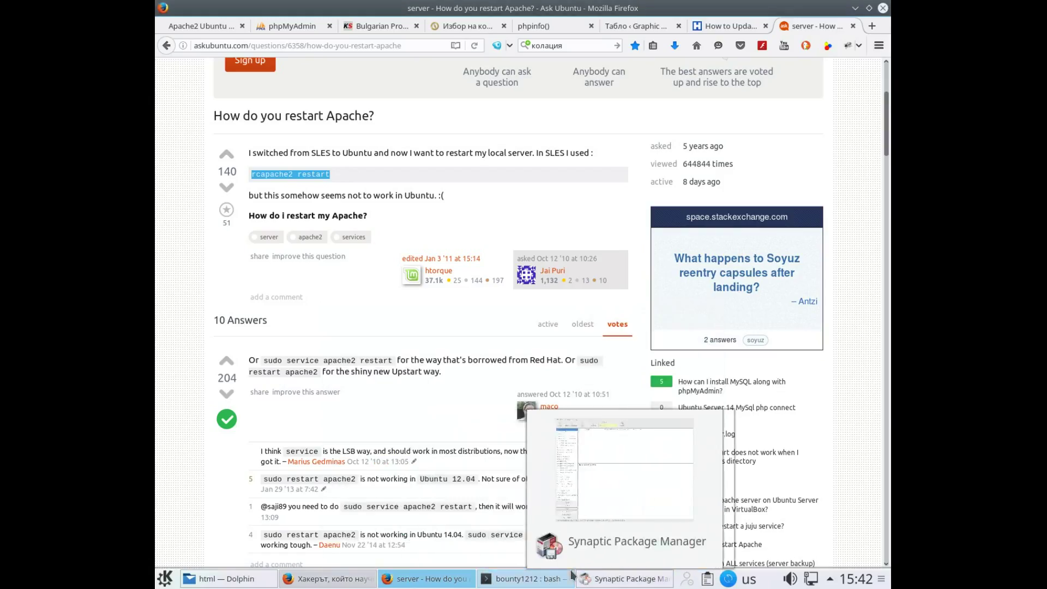
# Minimize Dolphin and Firefox and dismiss Synaptic's Changes applied message
pyautogui.hotkey('alt', 'Tab')
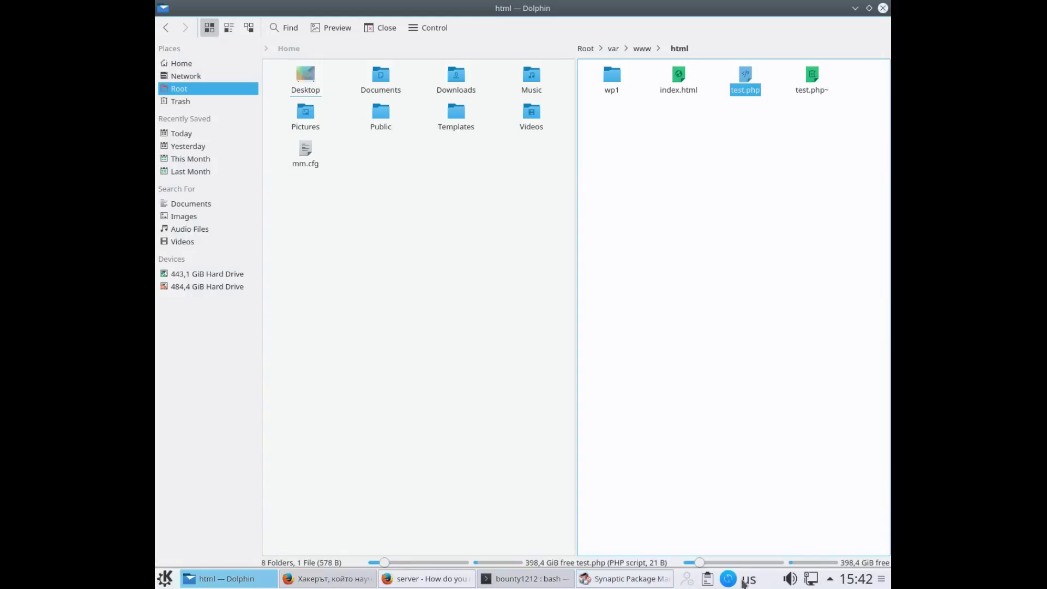
pyautogui.click(855, 8)
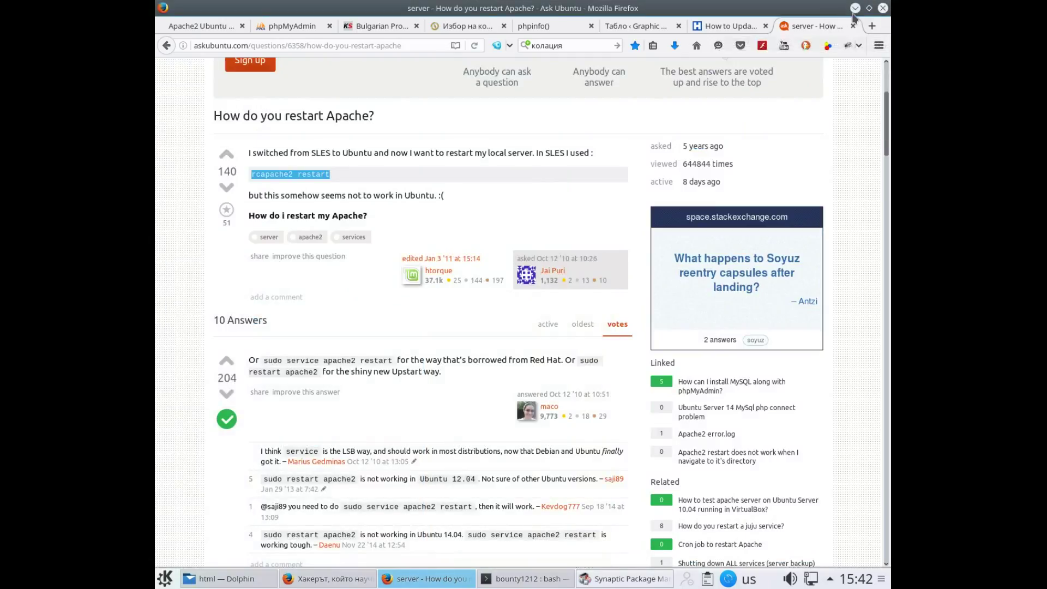
pyautogui.click(855, 8)
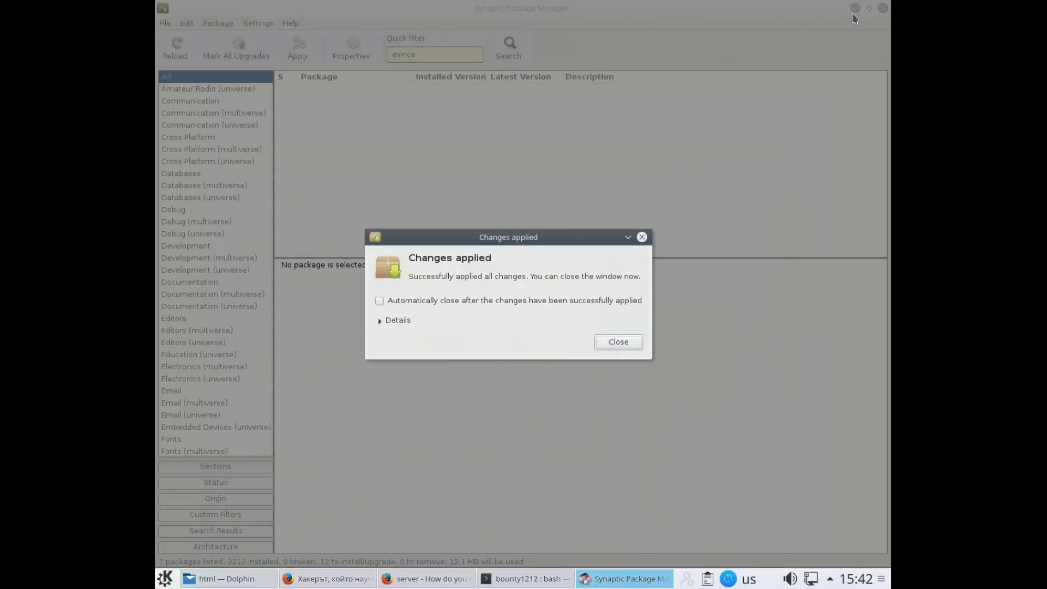
pyautogui.click(619, 343)
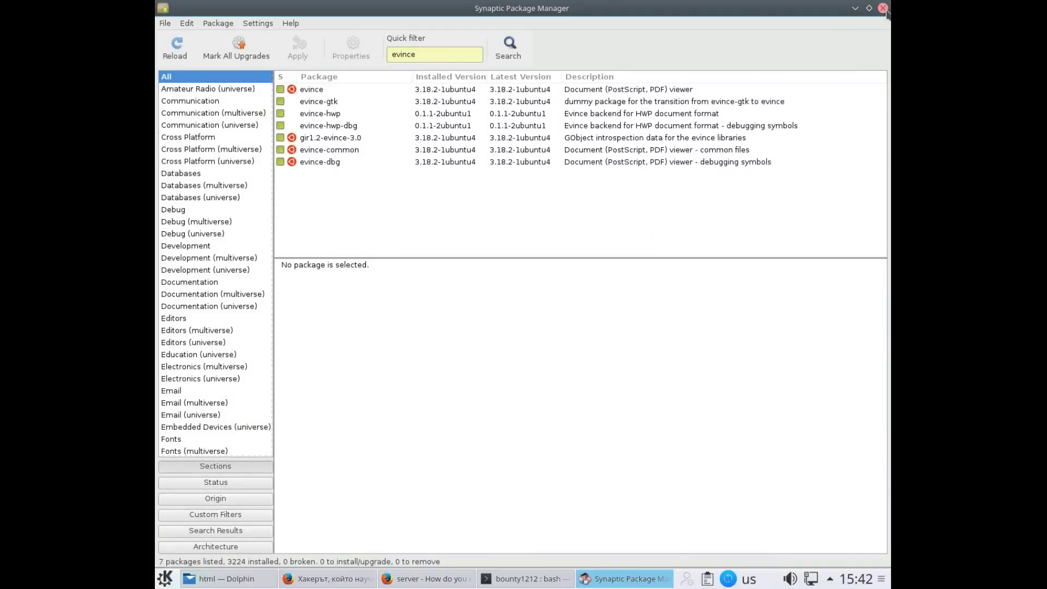
# Close Synaptic Package Manager and the old Konsole terminal, then bring up the K launcher
pyautogui.click(883, 9)
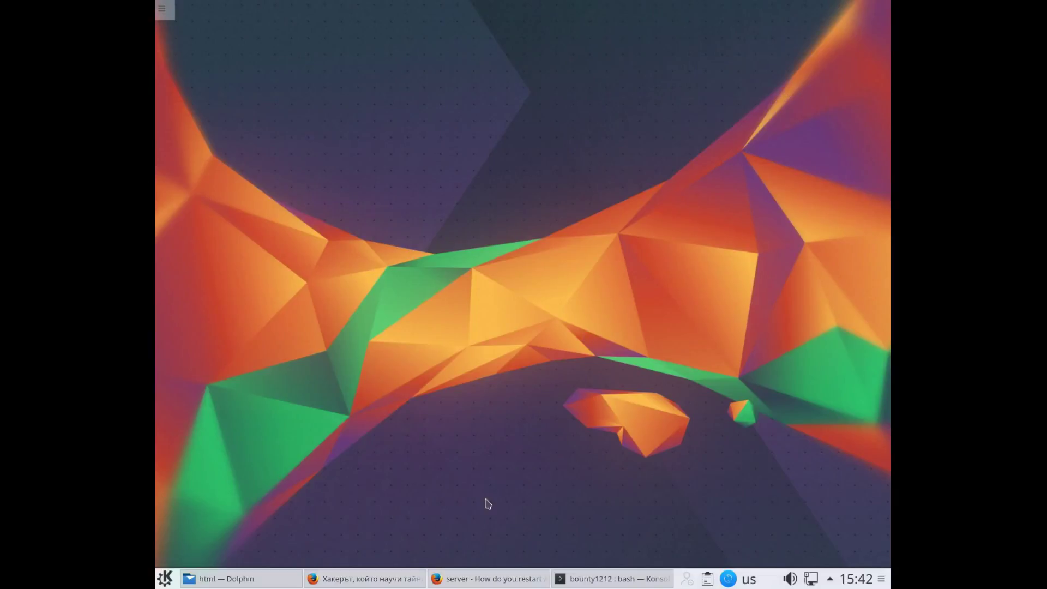
pyautogui.click(578, 581)
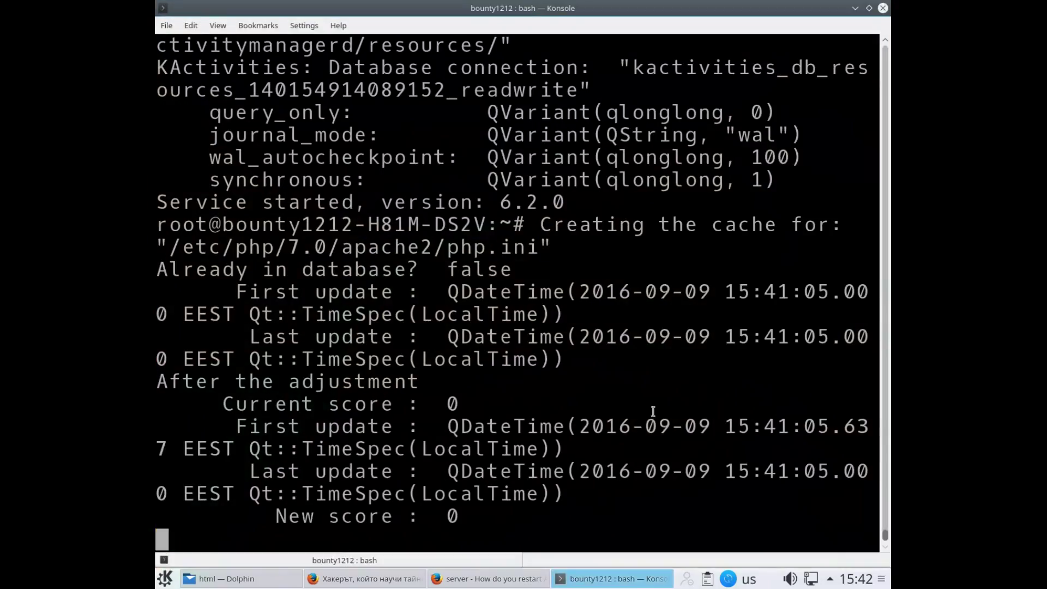
pyautogui.click(883, 8)
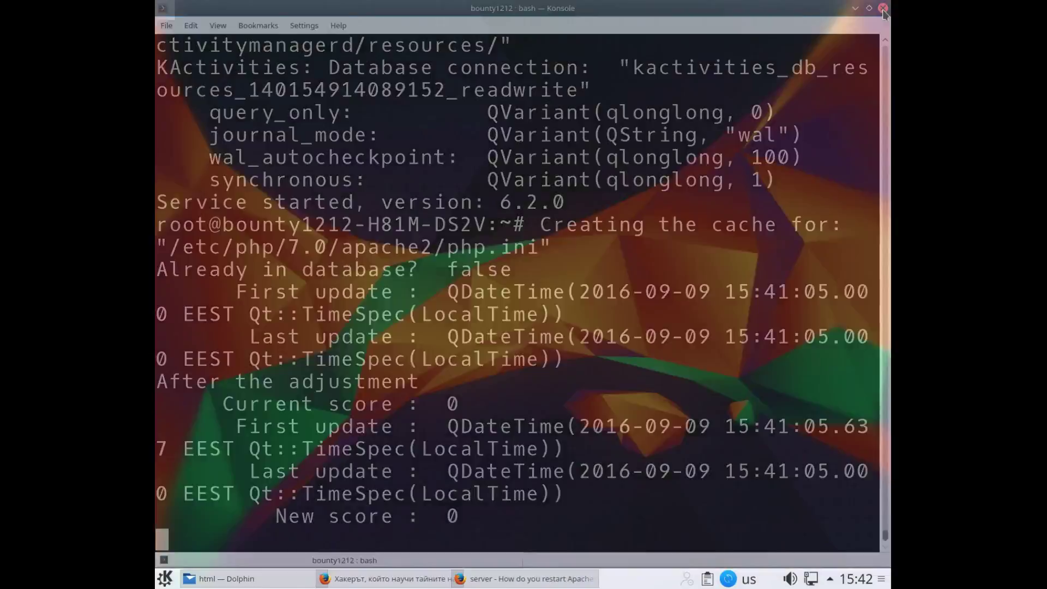
pyautogui.click(164, 578)
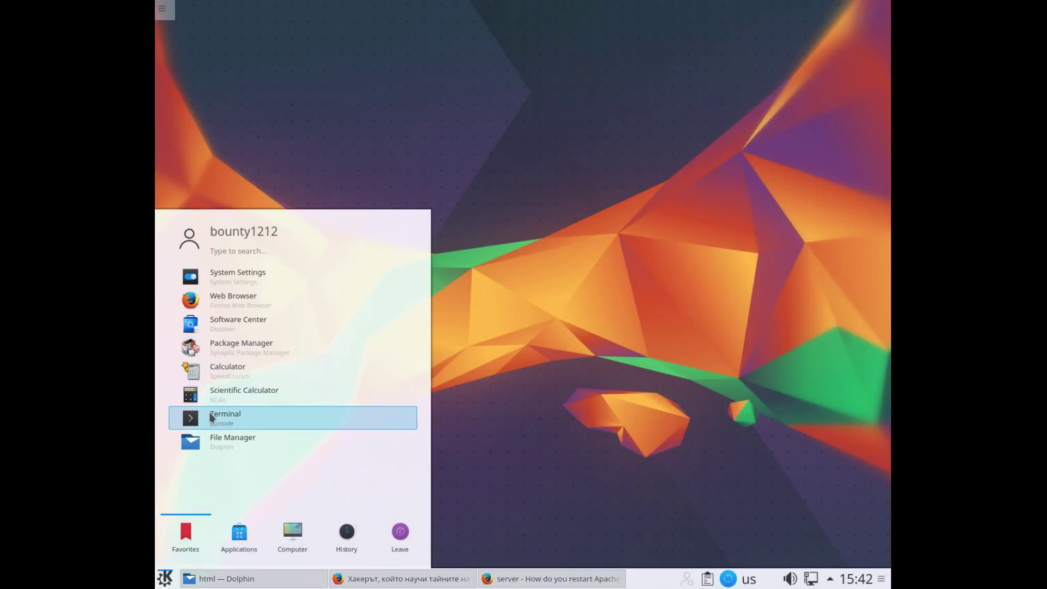
# In a new enlarged Konsole, run 'sudo rcapache2 restart' and enter the account password
pyautogui.click(209, 412)
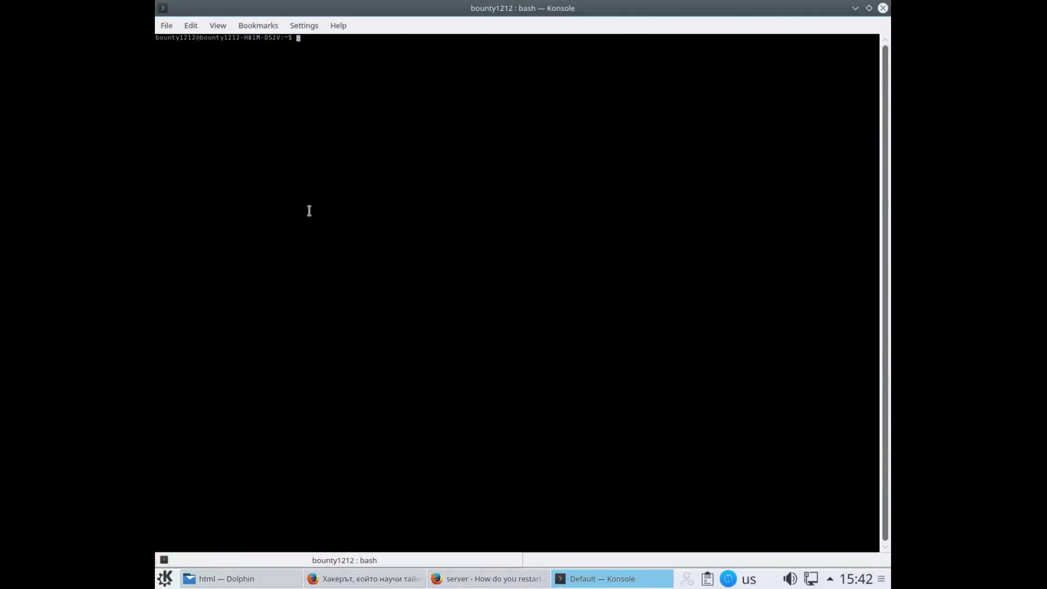
pyautogui.hotkey('ctrl', '+')
pyautogui.hotkey('ctrl', '+')
pyautogui.hotkey('ctrl', '+')
pyautogui.hotkey('ctrl', '+')
pyautogui.hotkey('ctrl', '+')
pyautogui.hotkey('ctrl', '+')
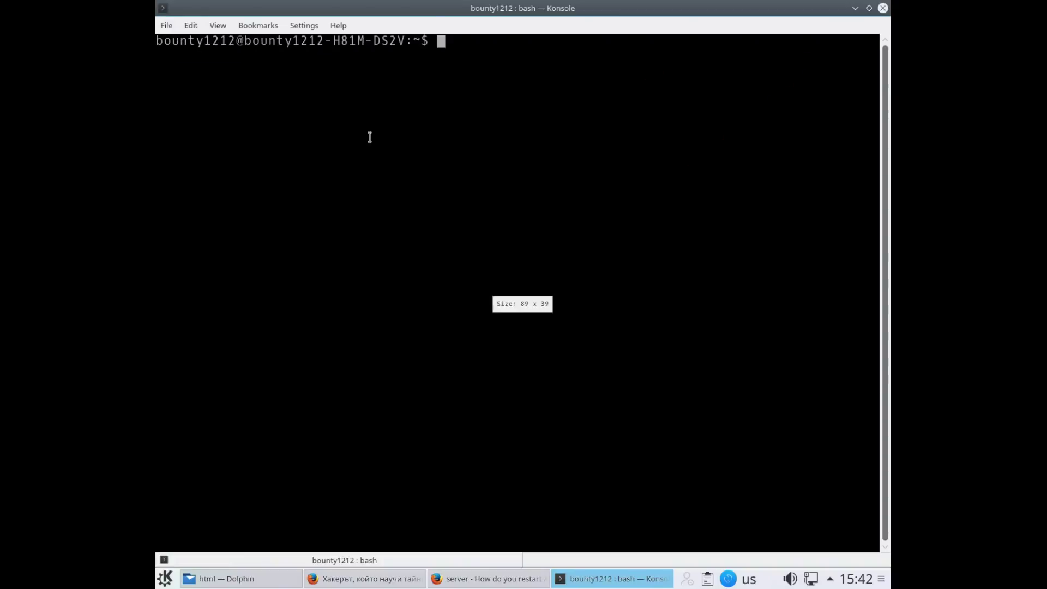
pyautogui.write('sudo')
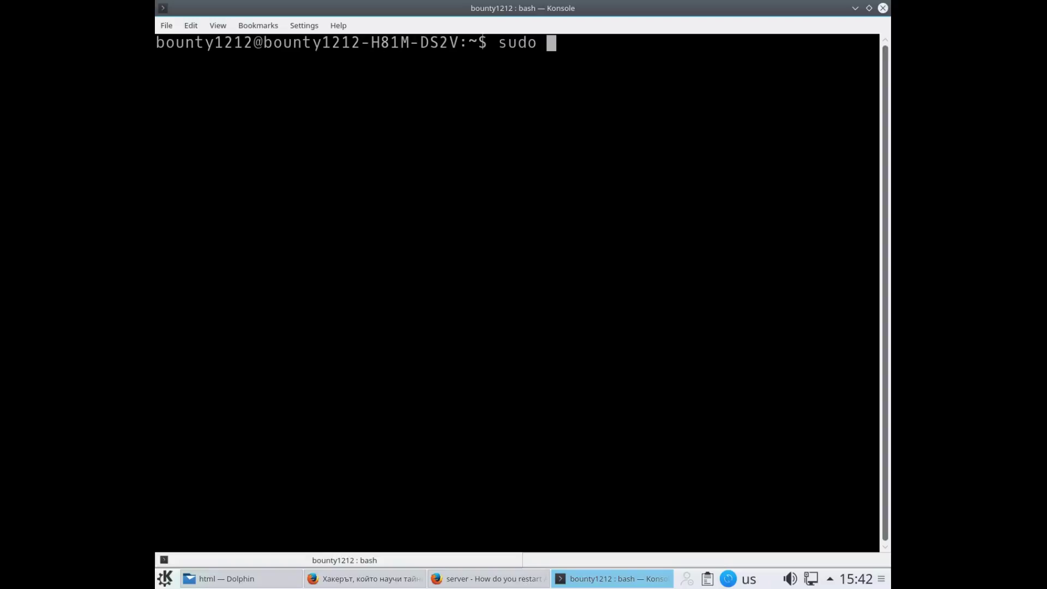
pyautogui.write('rcapache2 restart')
pyautogui.press('Return')
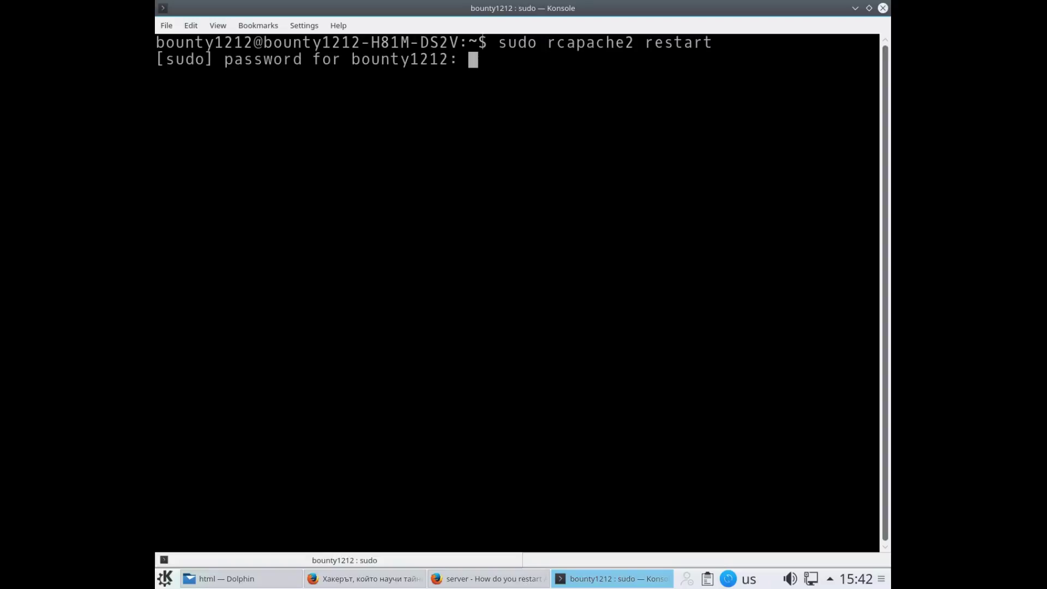
pyautogui.press('Return')
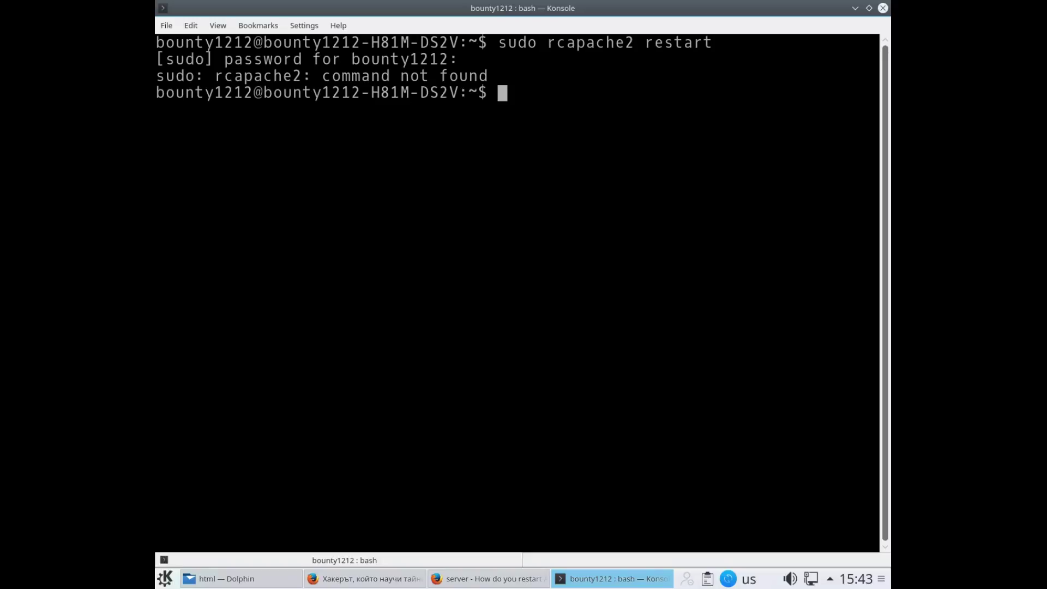
# Retry as 'sudo apache2 restart' and 'sudo apache restart', then return to the Ask Ubuntu page
pyautogui.press('Up')
pyautogui.press('Left')
pyautogui.press('Left')
pyautogui.press('Left')
pyautogui.press('Left')
pyautogui.press('Left')
pyautogui.press('Left')
pyautogui.press('Left')
pyautogui.press('Left')
pyautogui.press('Left')
pyautogui.press('Left')
pyautogui.press('Left')
pyautogui.press('Left')
pyautogui.press('Left')
pyautogui.press('Left')
pyautogui.press('Left')
pyautogui.press('BackSpace')
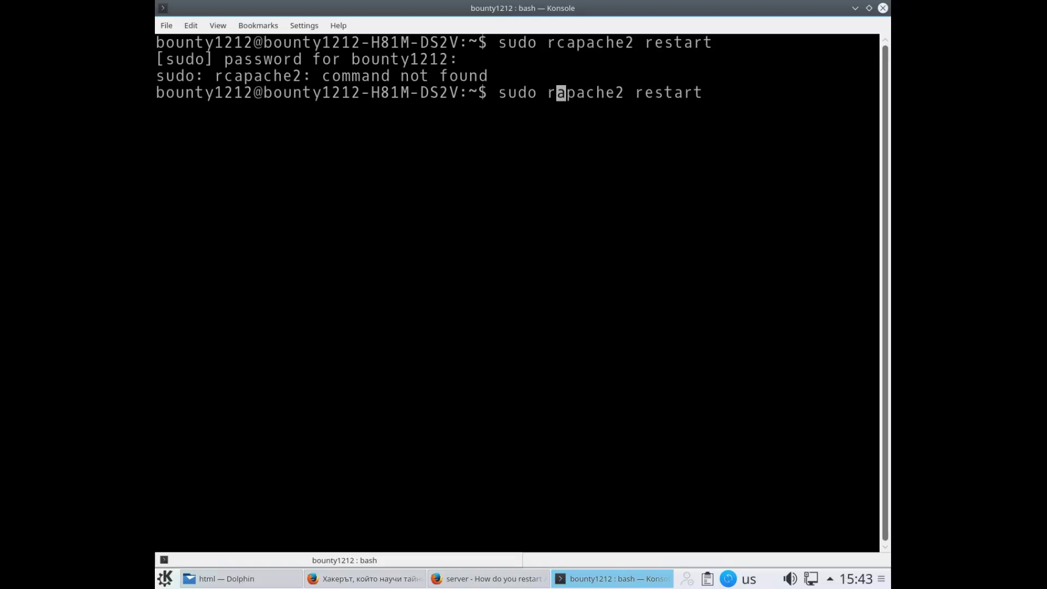
pyautogui.press('BackSpace')
pyautogui.press('Return')
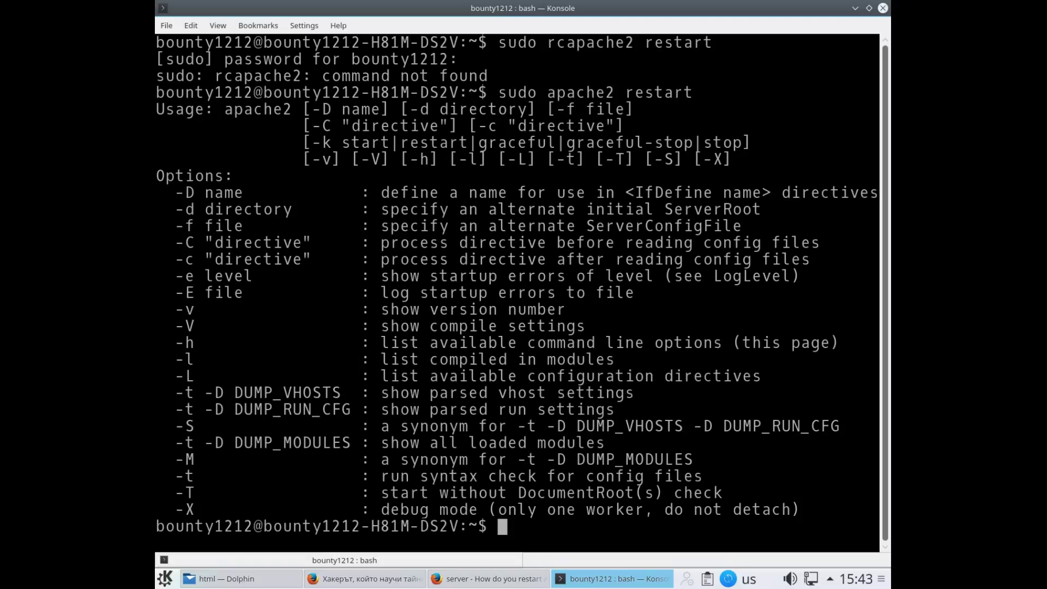
pyautogui.press('Up')
pyautogui.press('Left')
pyautogui.press('Left')
pyautogui.press('Left')
pyautogui.press('Left')
pyautogui.press('Left')
pyautogui.press('Left')
pyautogui.press('Left')
pyautogui.press('Left')
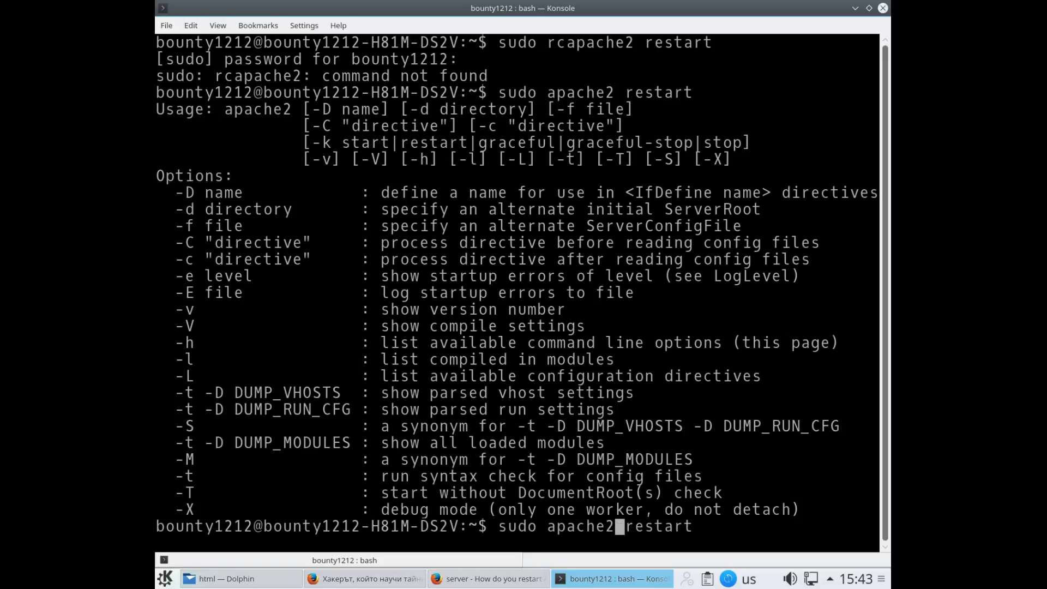
pyautogui.press('BackSpace')
pyautogui.press('Return')
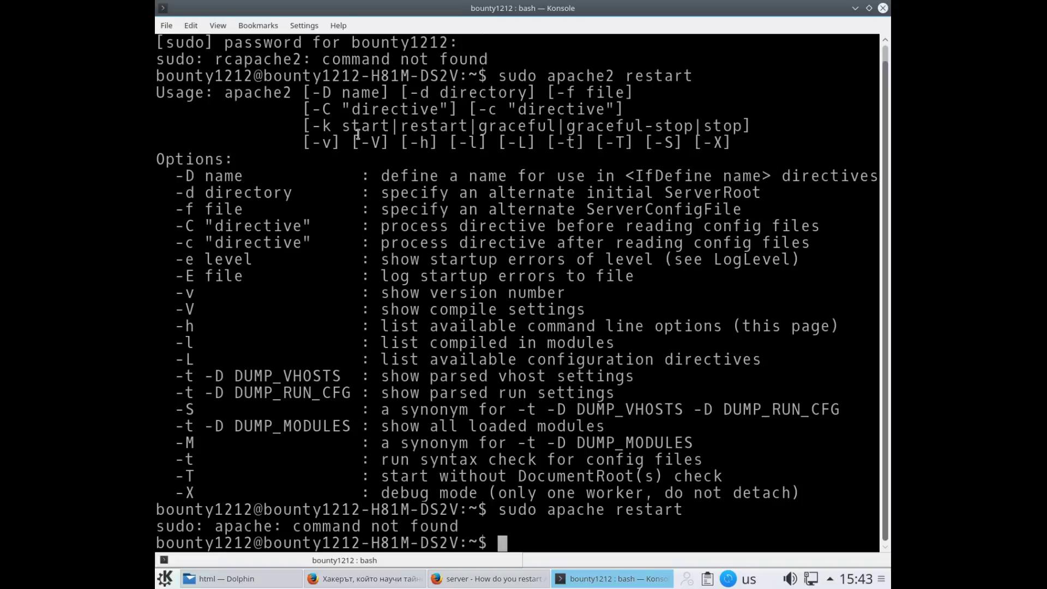
pyautogui.click(476, 584)
# Copy 'sudo service apache2 reload' from the Ask Ubuntu graceful-reload answer and return to Konsole
pyautogui.scroll(-5, 419, 338)
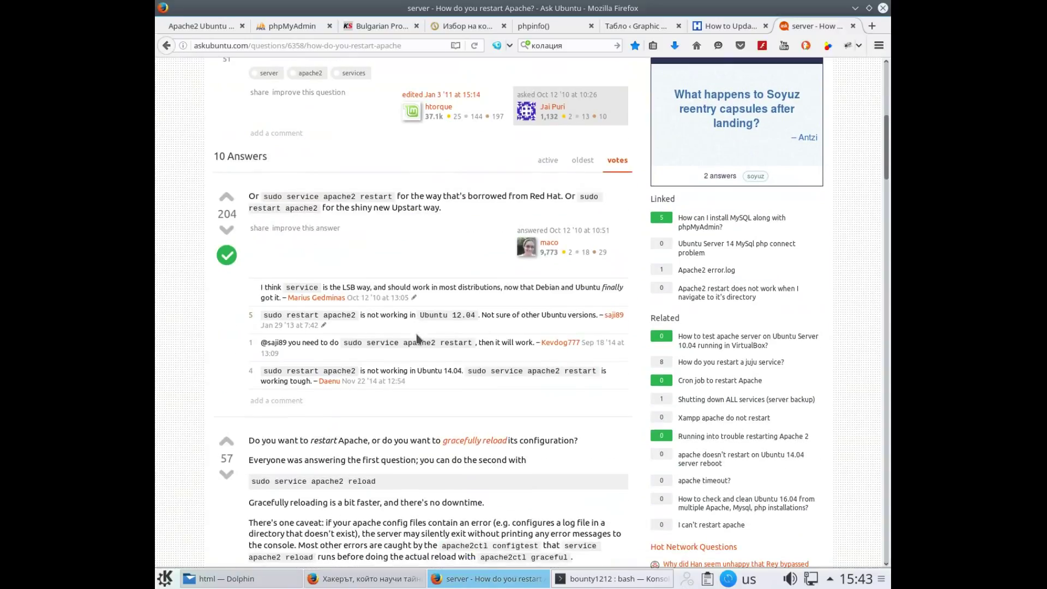
pyautogui.scroll(-3, 418, 338)
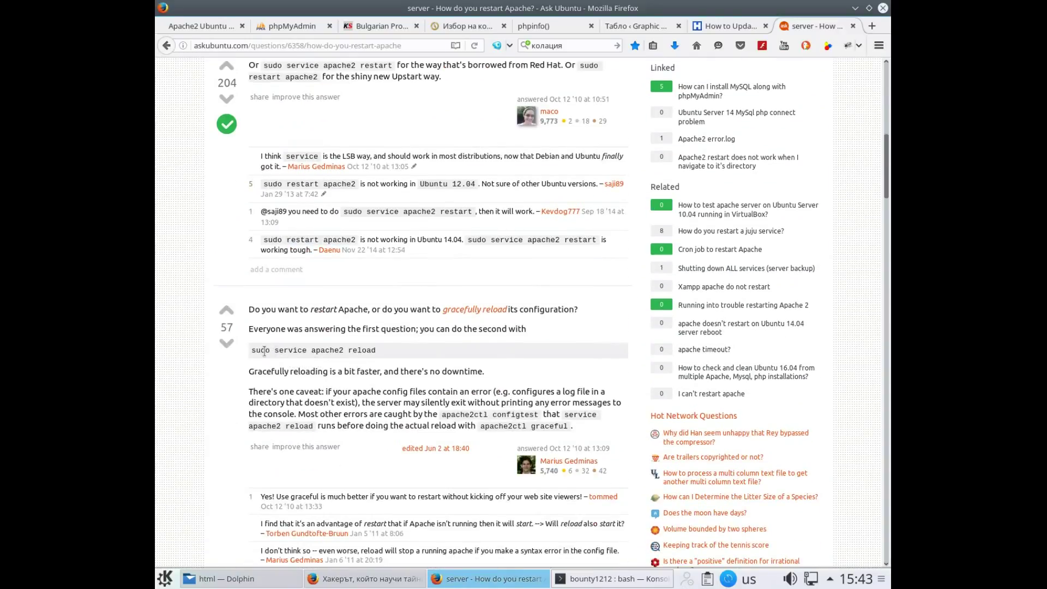
pyautogui.moveTo(253, 354); pyautogui.dragTo(376, 360)
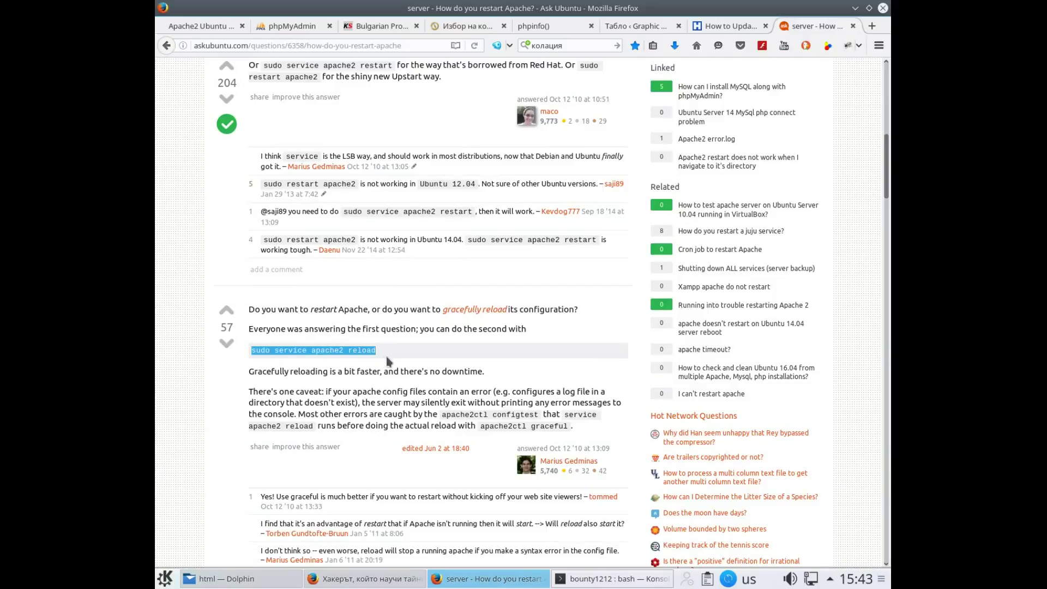
pyautogui.rightClick(344, 353)
pyautogui.click(386, 363)
pyautogui.click(561, 578)
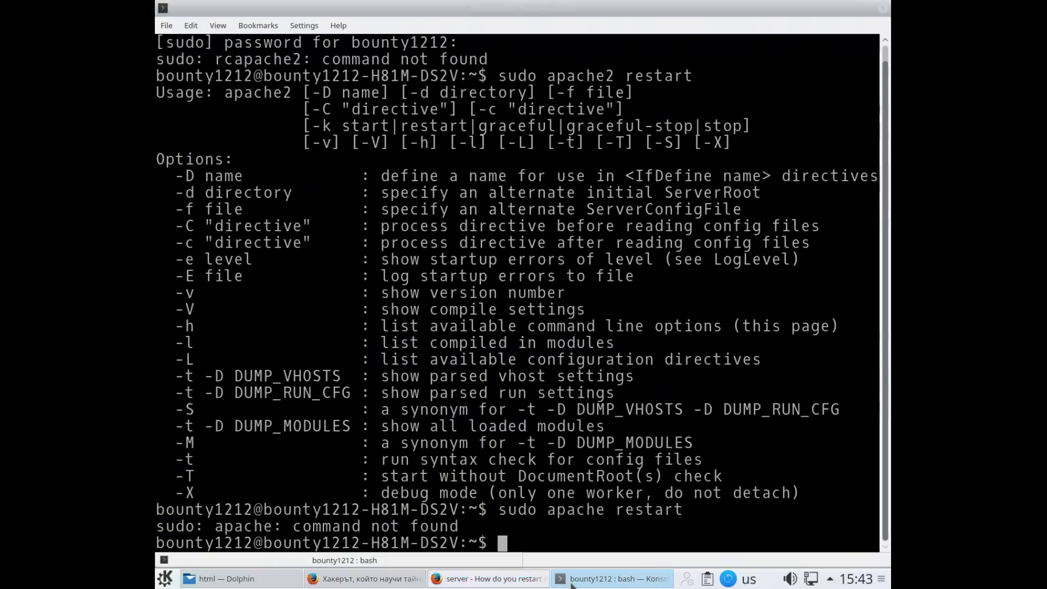
# Run 'sudo service apache2 reload', then edit it into 'sudo service apache2 restart' and run that
pyautogui.rightClick(570, 533)
pyautogui.click(600, 427)
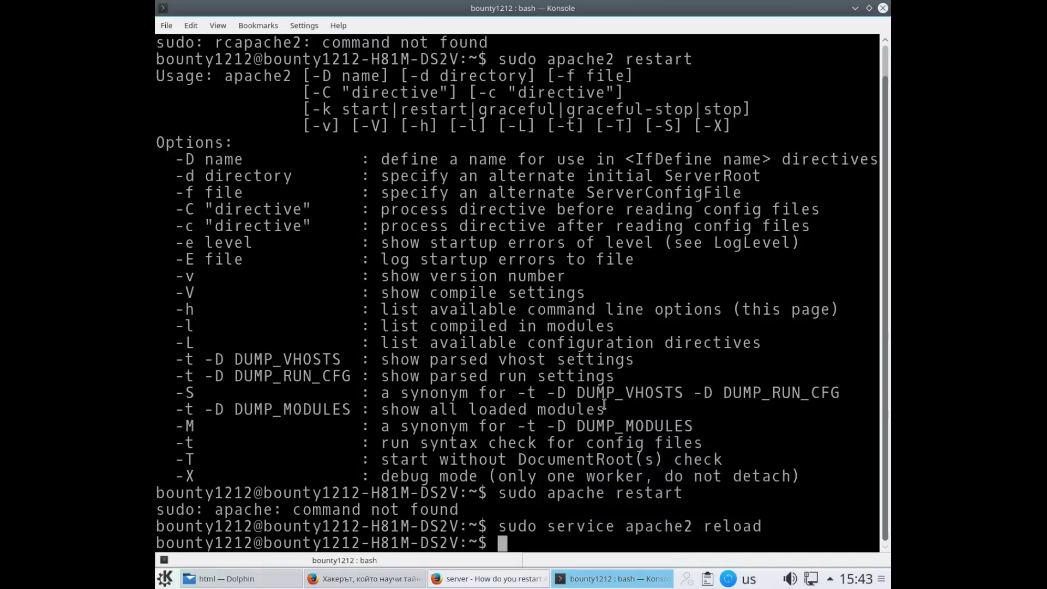
pyautogui.press('Up')
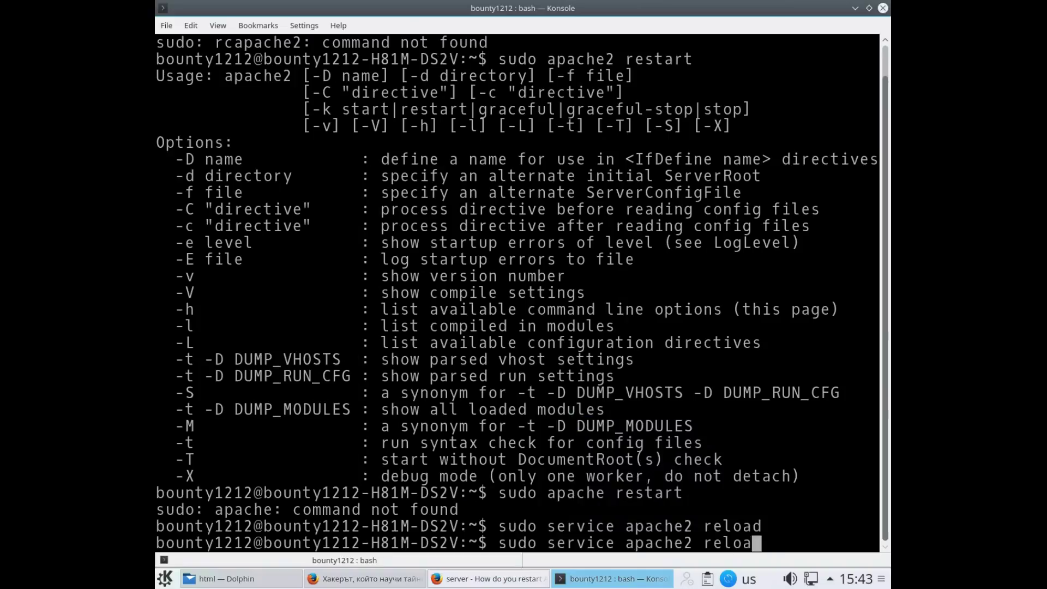
pyautogui.press('BackSpace')
pyautogui.press('BackSpace')
pyautogui.press('BackSpace')
pyautogui.write('start')
pyautogui.press('Return')
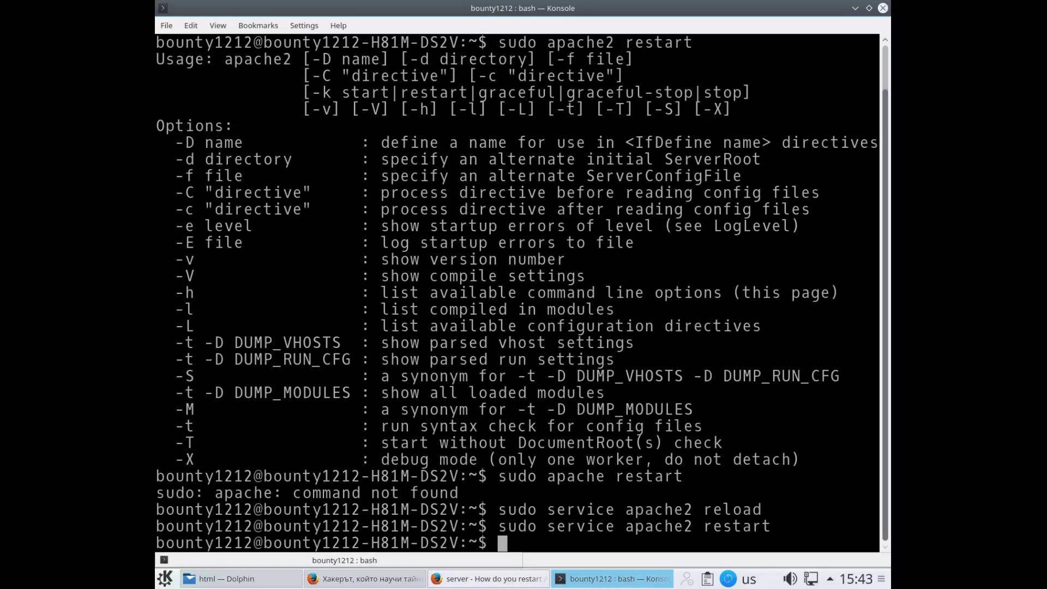
# Save a full-screen screenshot of the terminal output and switch back to Firefox's Ask Ubuntu page
pyautogui.press('Print')
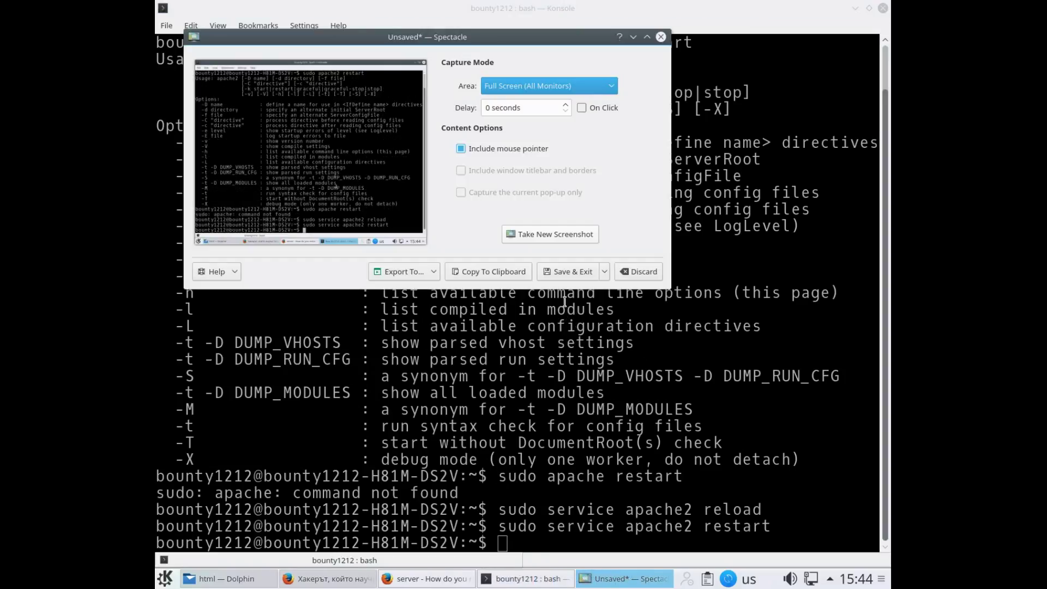
pyautogui.click(572, 272)
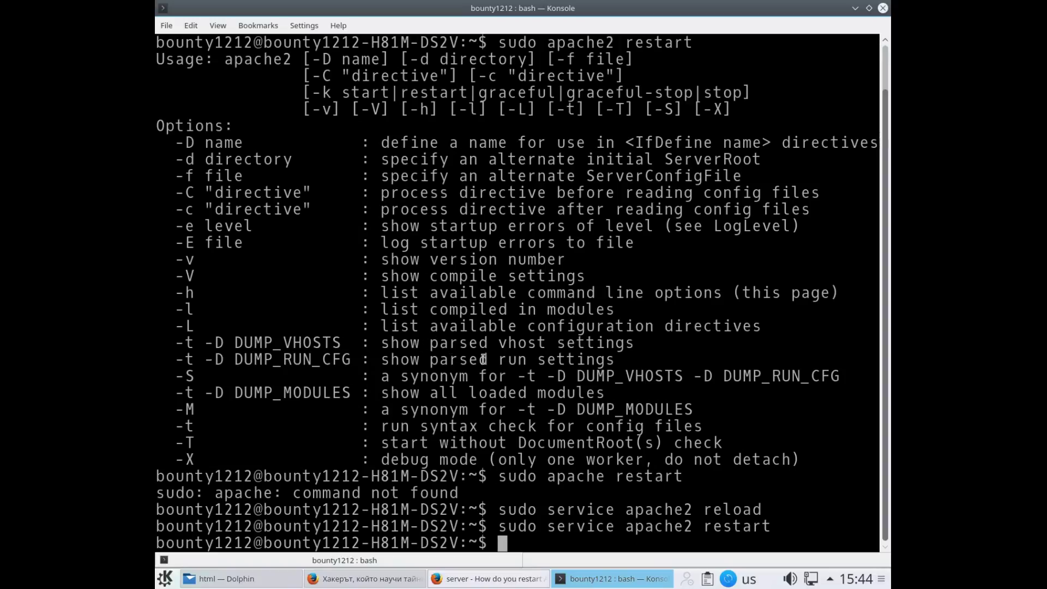
pyautogui.scroll(1, 510, 353)
pyautogui.scroll(-1, 513, 336)
pyautogui.moveTo(356, 581)
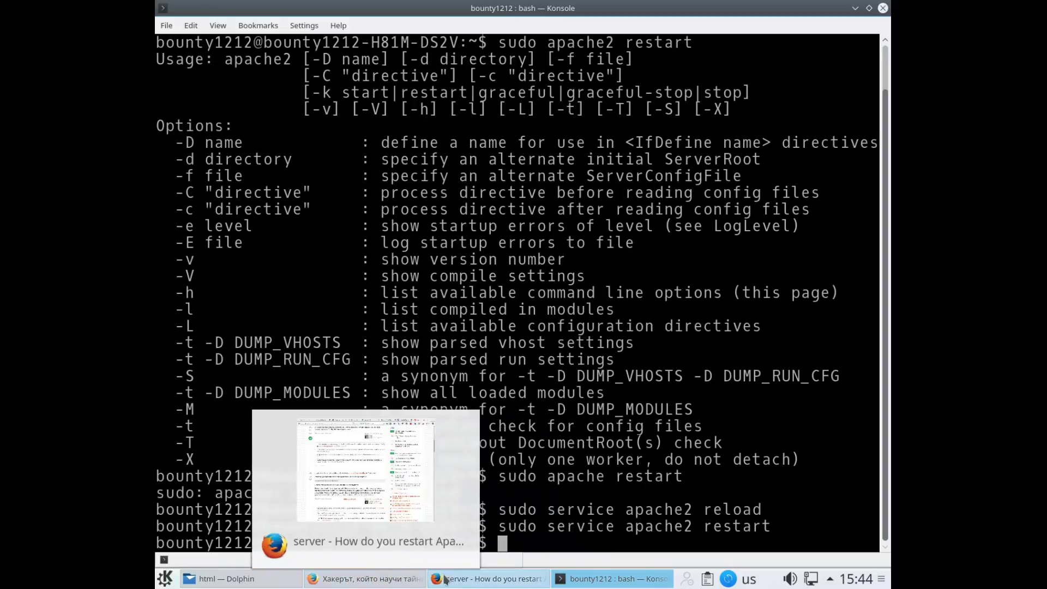
pyautogui.click(460, 581)
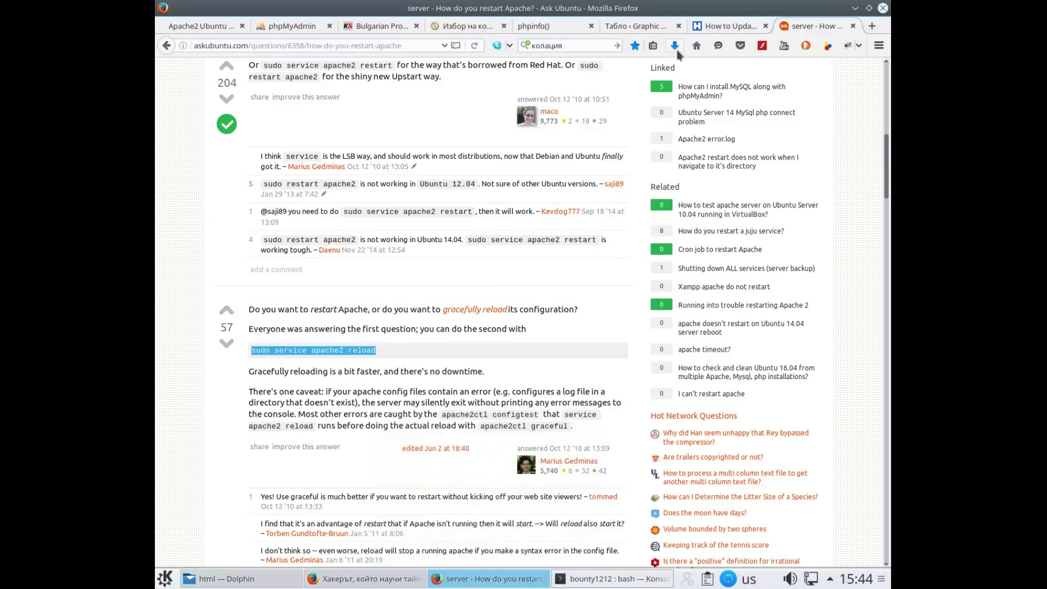
# Screenshot the Hongkiat 'How to Update WordPress' FS_METHOD article, then return to the Ask Ubuntu tab
pyautogui.click(723, 28)
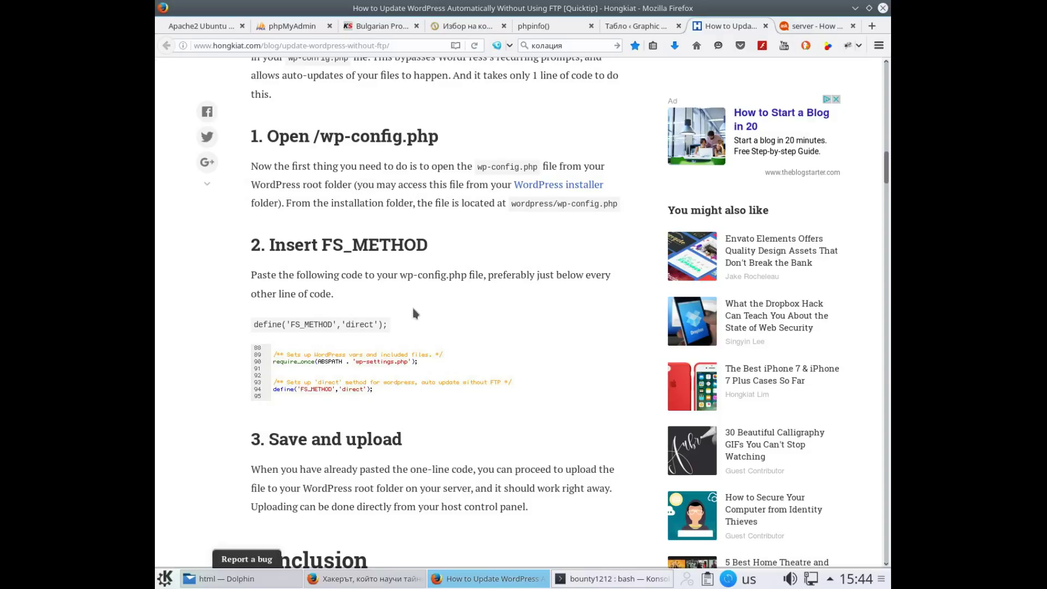
pyautogui.press('Print')
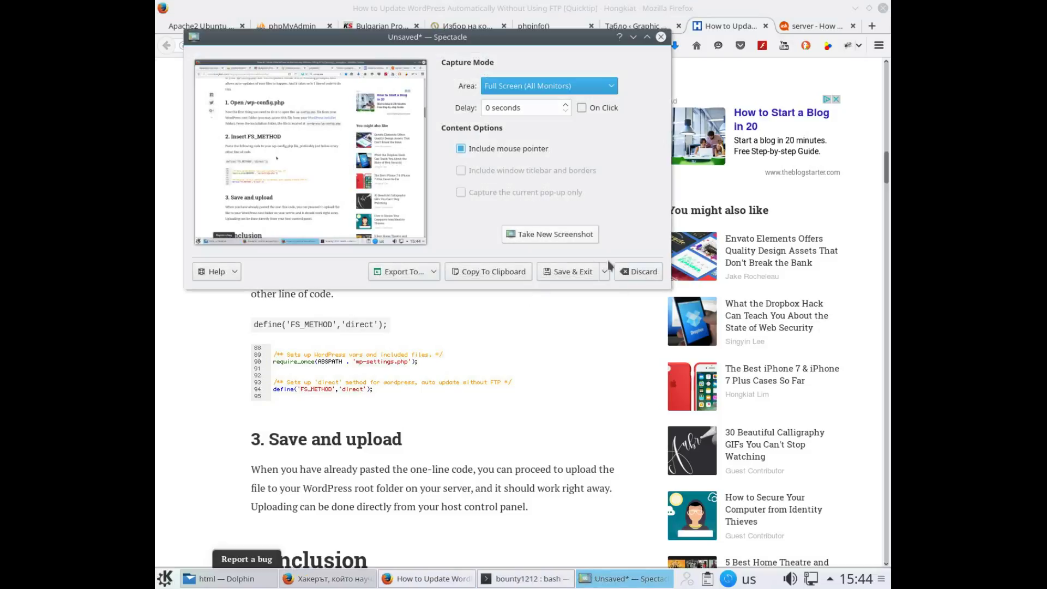
pyautogui.click(575, 272)
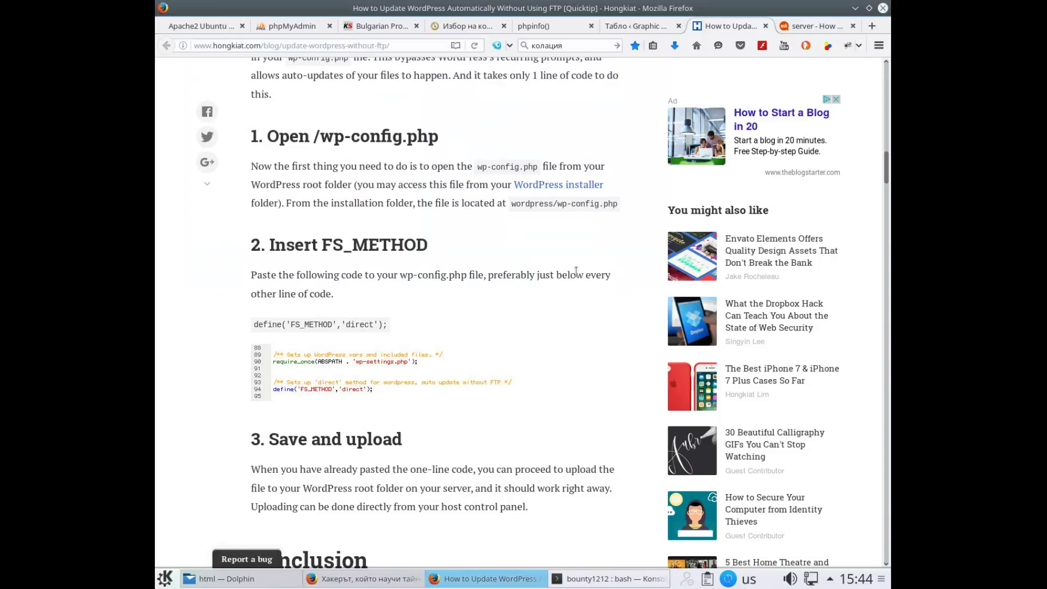
pyautogui.scroll(-5, 511, 293)
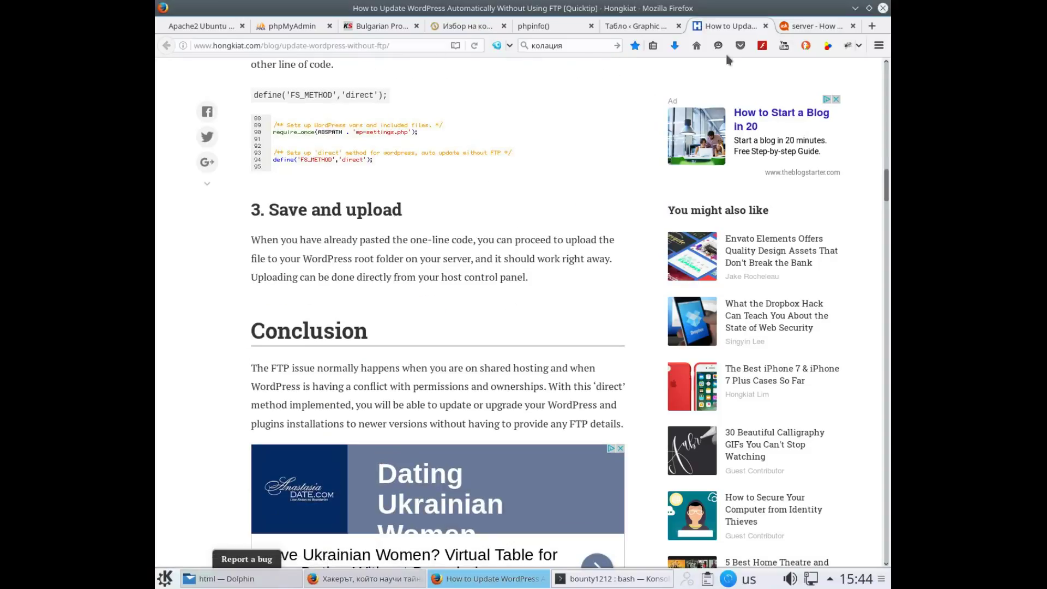
pyautogui.click(790, 28)
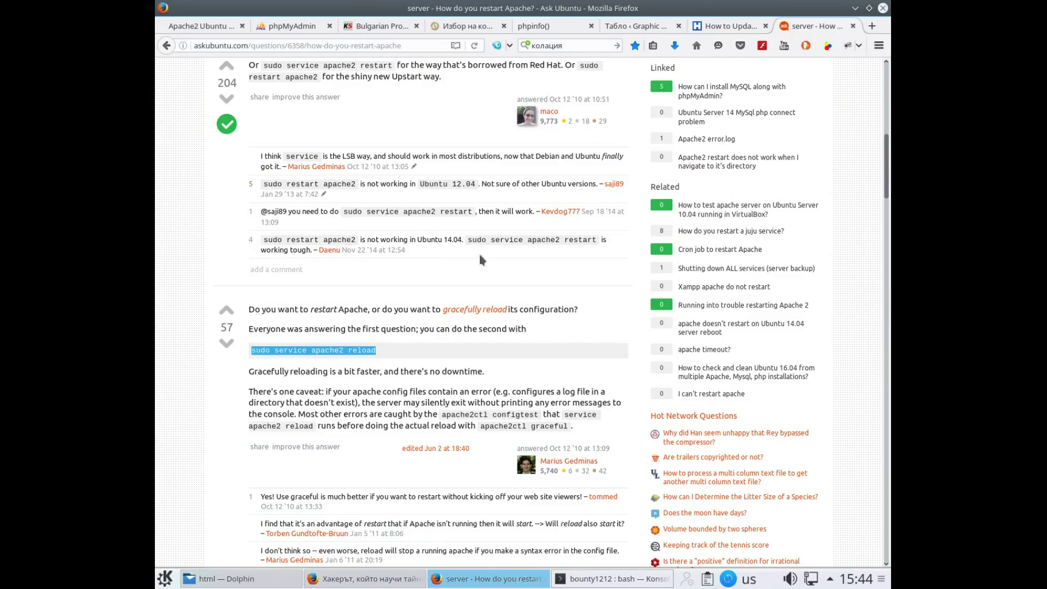
# Zoom in on the Ask Ubuntu reload answer and save a full-screen screenshot of it
pyautogui.scroll(-2, 425, 334)
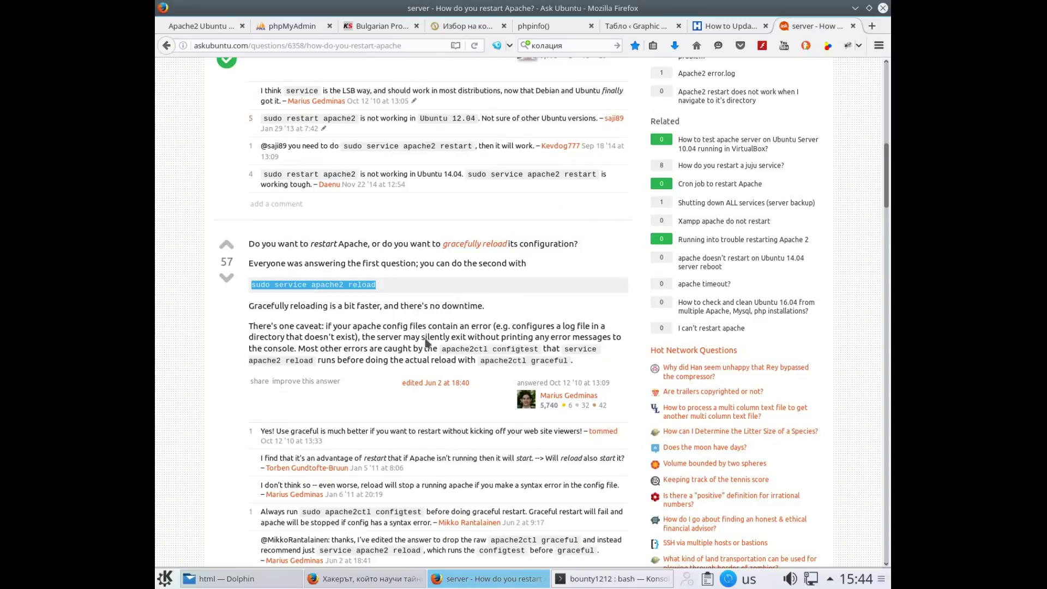
pyautogui.hotkey('ctrl', '+')
pyautogui.hotkey('ctrl', '+')
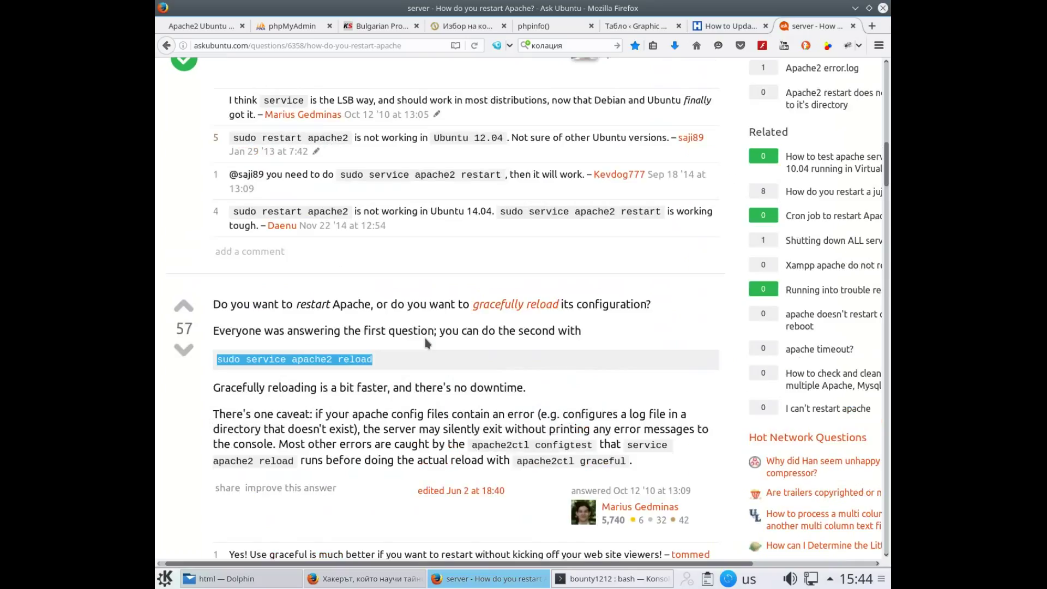
pyautogui.hotkey('ctrl', '+')
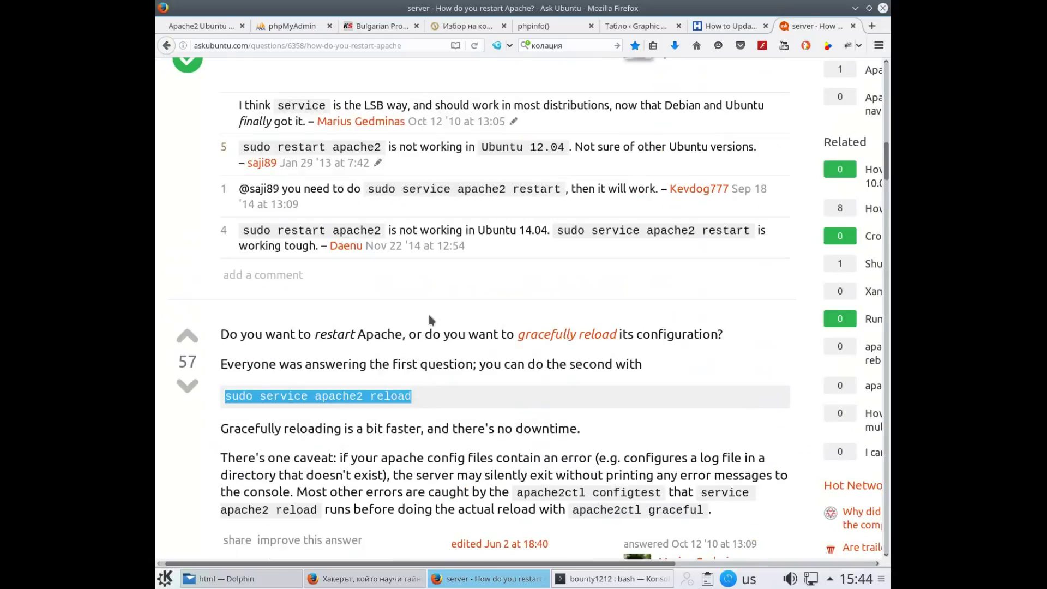
pyautogui.scroll(-3, 431, 319)
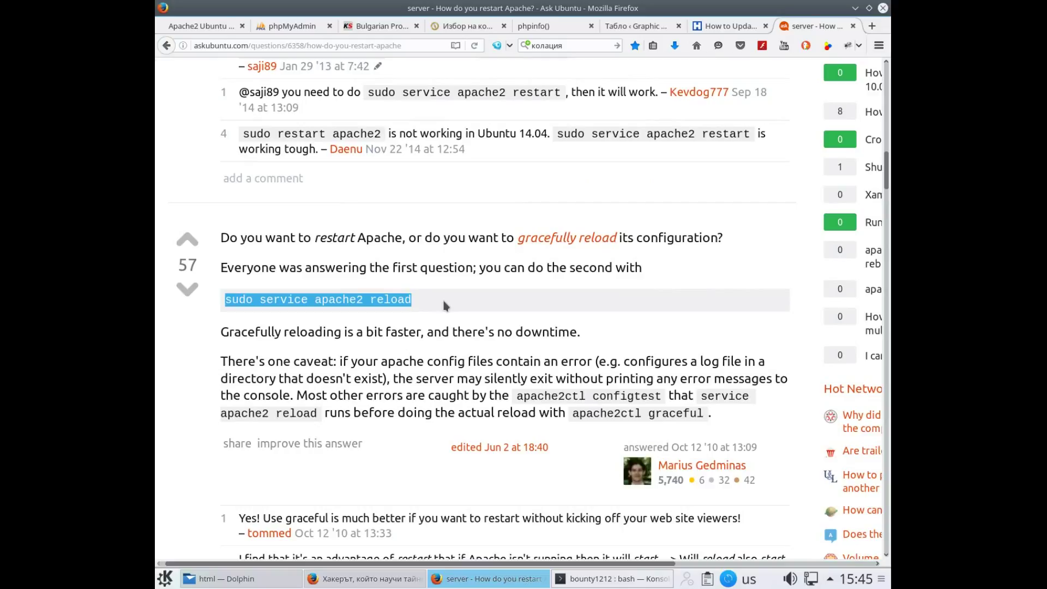
pyautogui.press('Print')
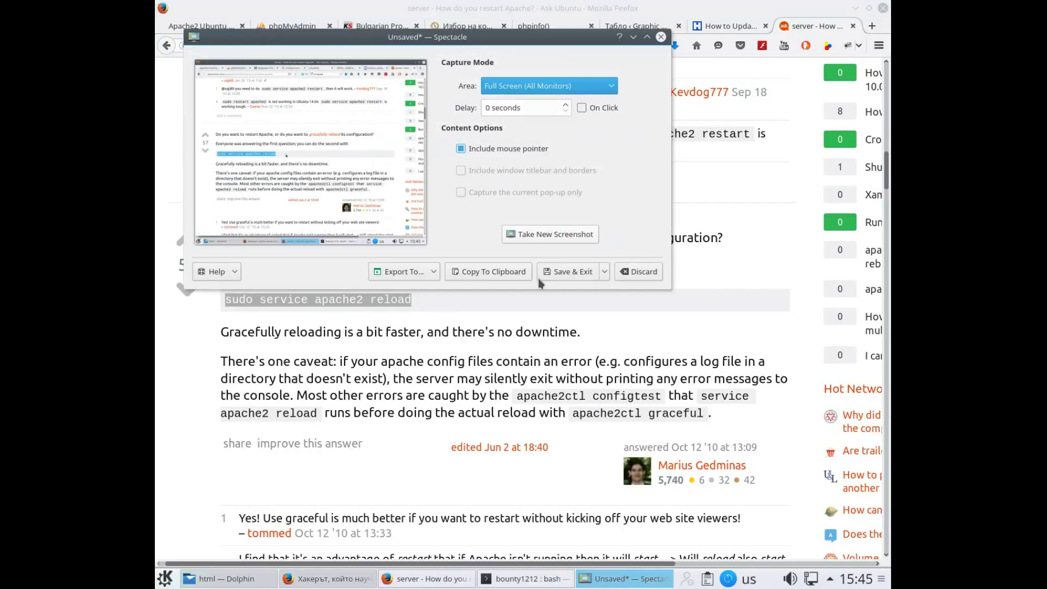
pyautogui.click(579, 272)
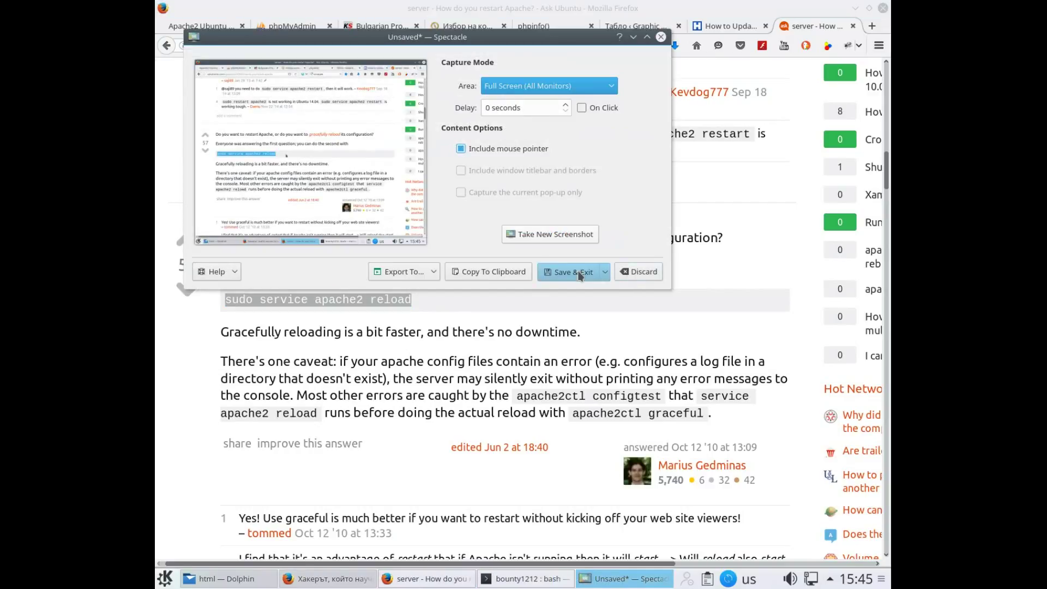
# Save an enlarged screenshot of the start/stop/reload/restart answers
pyautogui.hotkey('ctrl', '0')
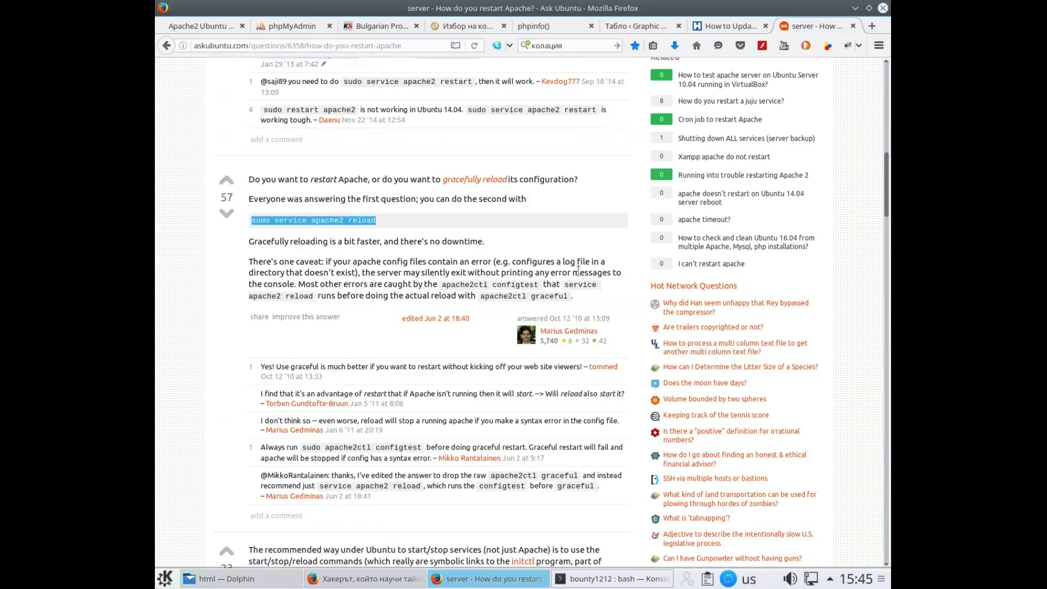
pyautogui.scroll(-7, 578, 271)
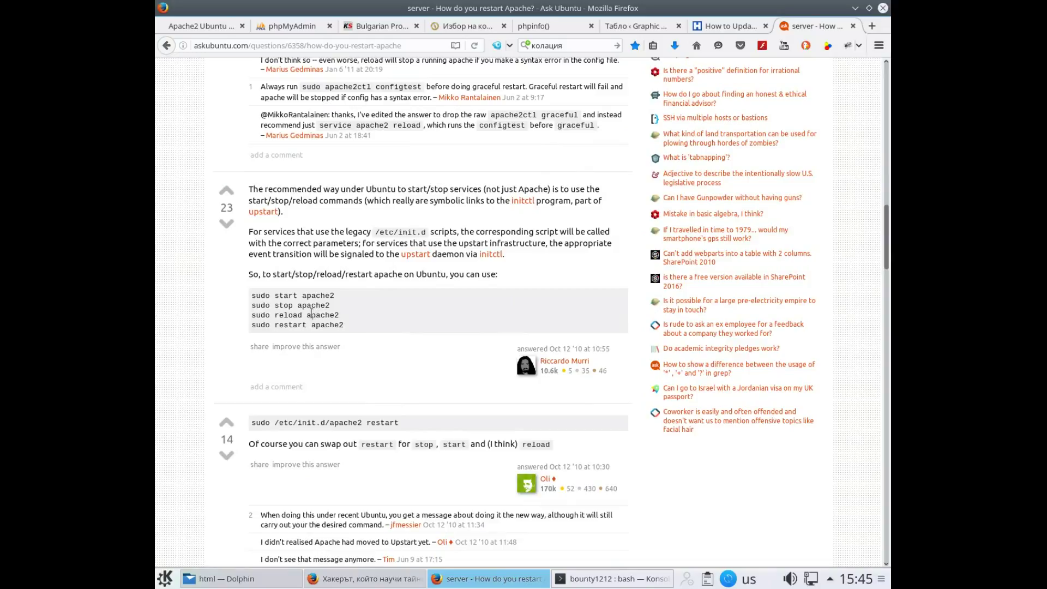
pyautogui.scroll(1, 298, 322)
pyautogui.scroll(-1, 298, 324)
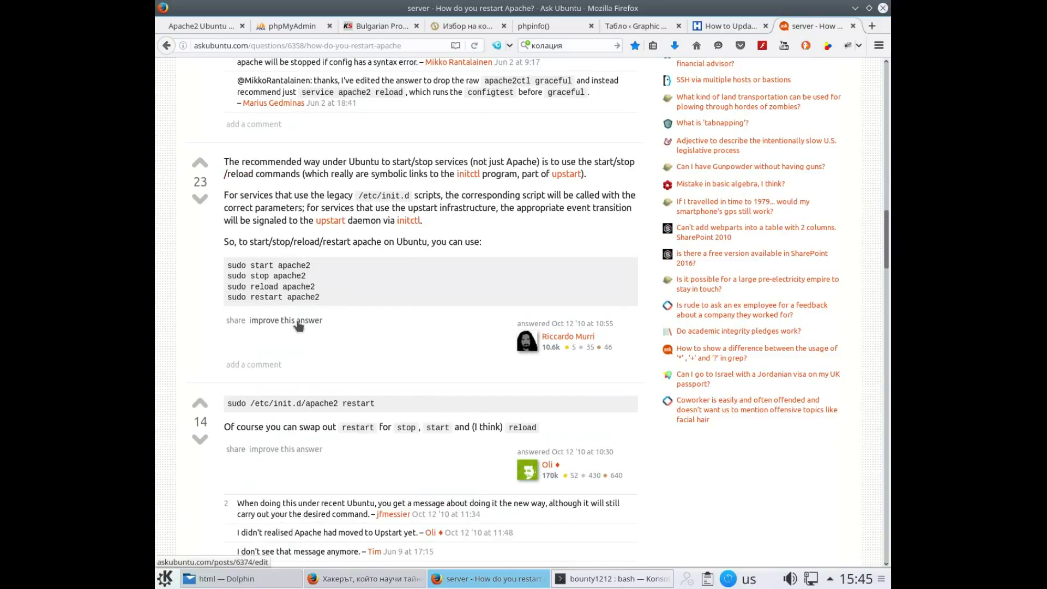
pyautogui.hotkey('ctrl', '+')
pyautogui.hotkey('ctrl', '+')
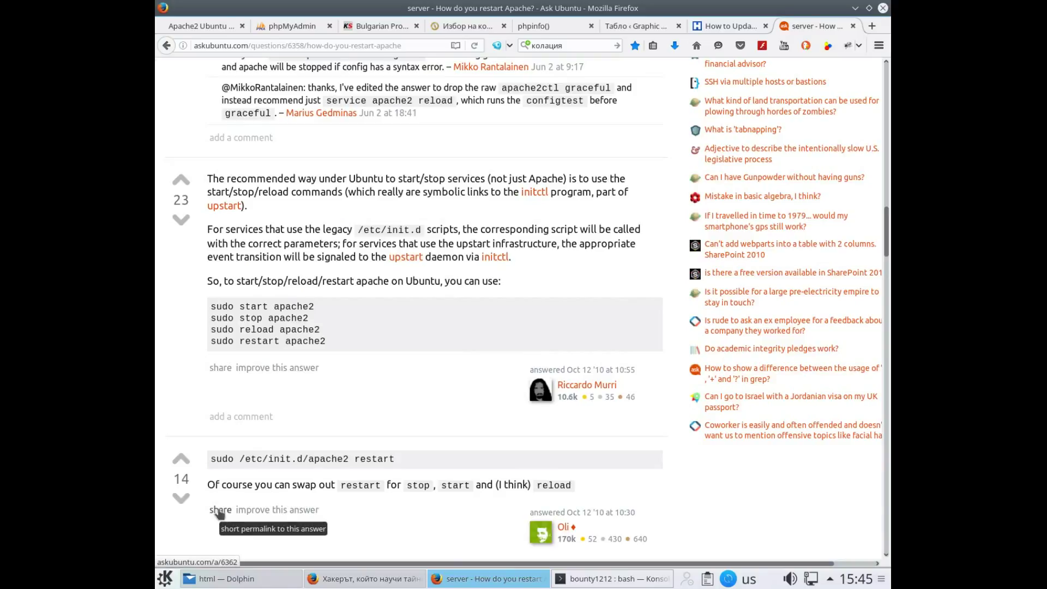
pyautogui.press('Print')
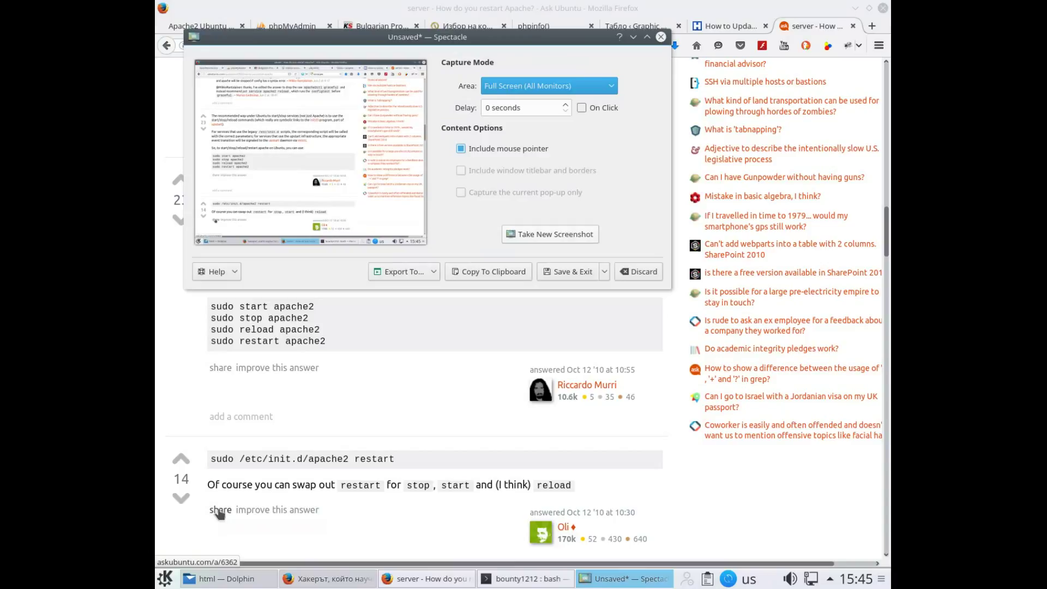
pyautogui.click(566, 277)
# At normal zoom, screenshot further down the page, then bring Dolphin to the front
pyautogui.hotkey('ctrl', '-')
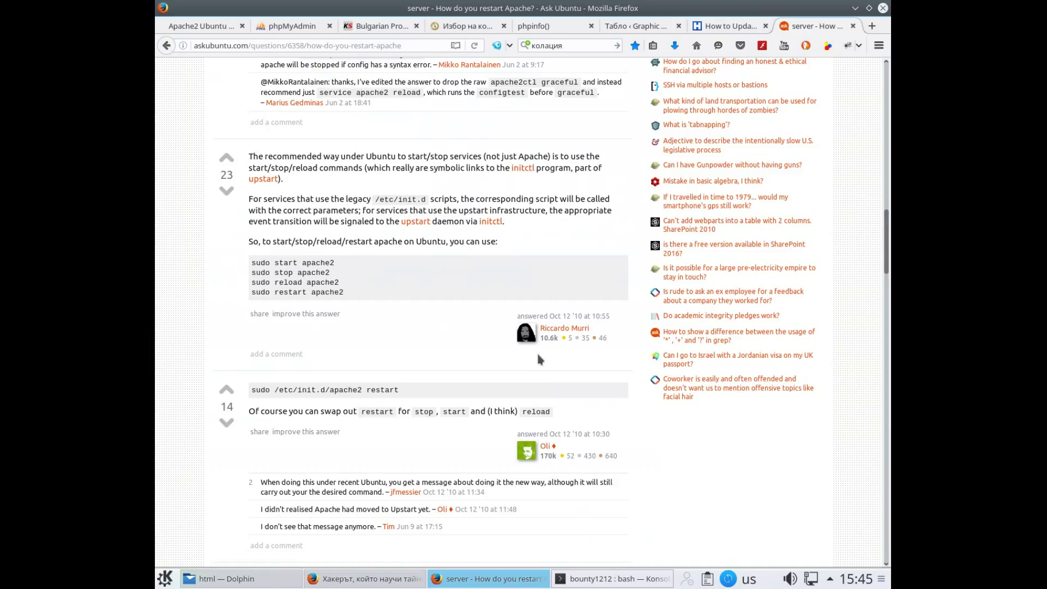
pyautogui.scroll(-10, 537, 359)
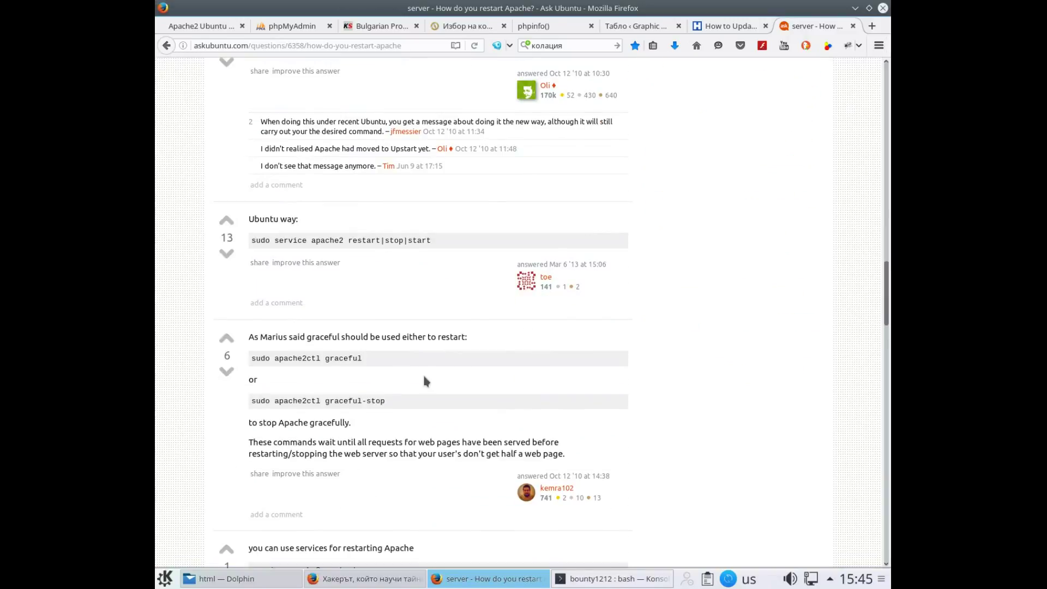
pyautogui.scroll(-1, 349, 359)
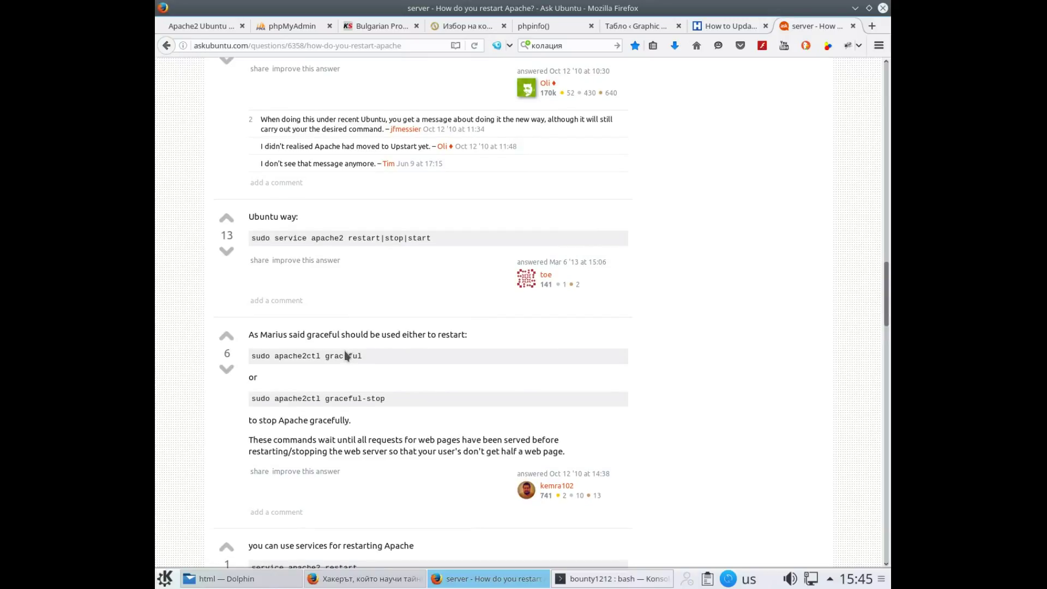
pyautogui.scroll(-3, 345, 356)
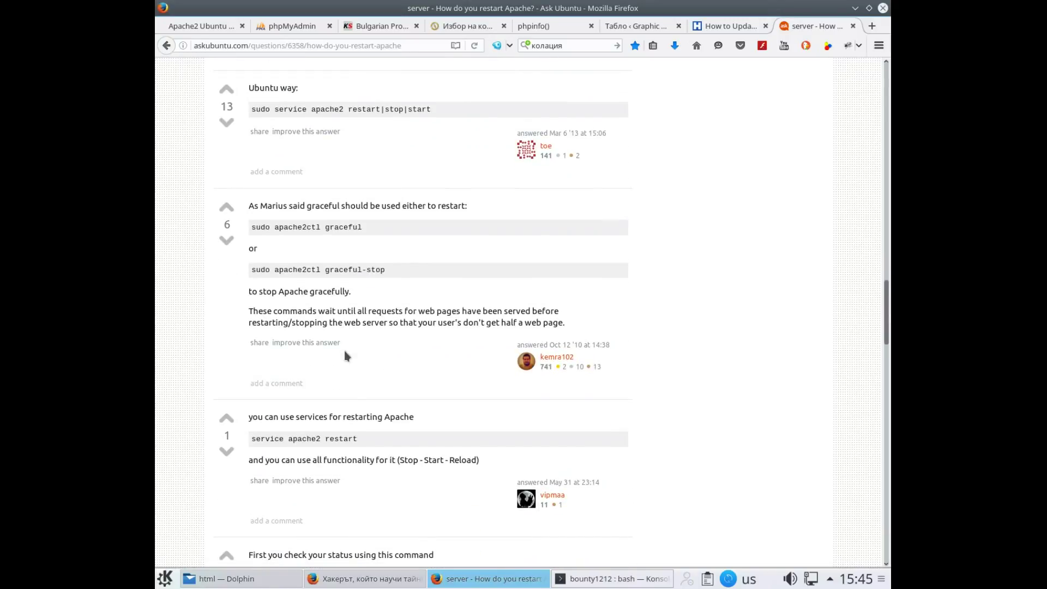
pyautogui.scroll(1, 345, 355)
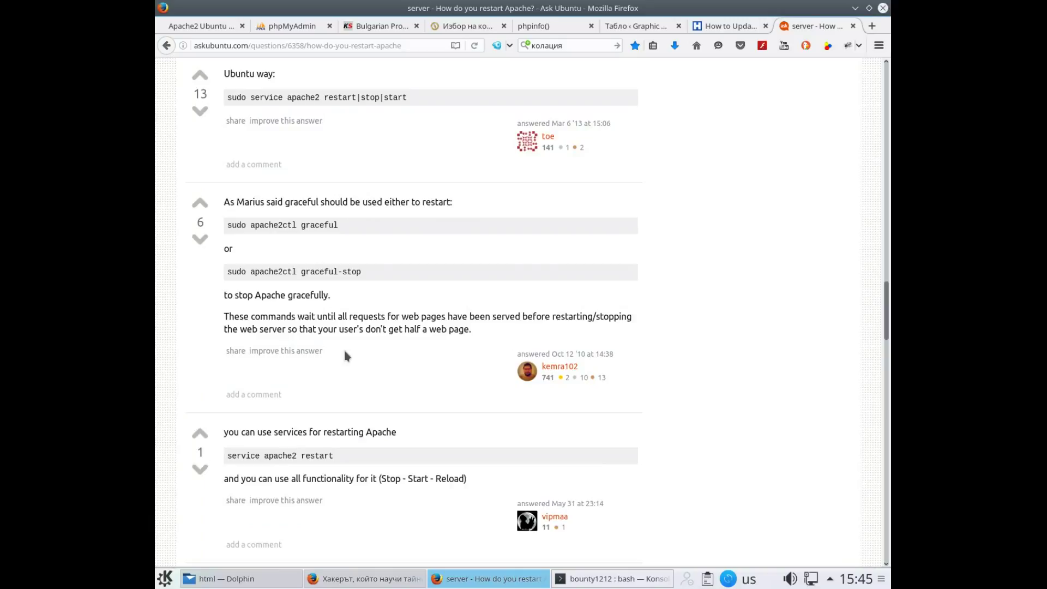
pyautogui.press('Print')
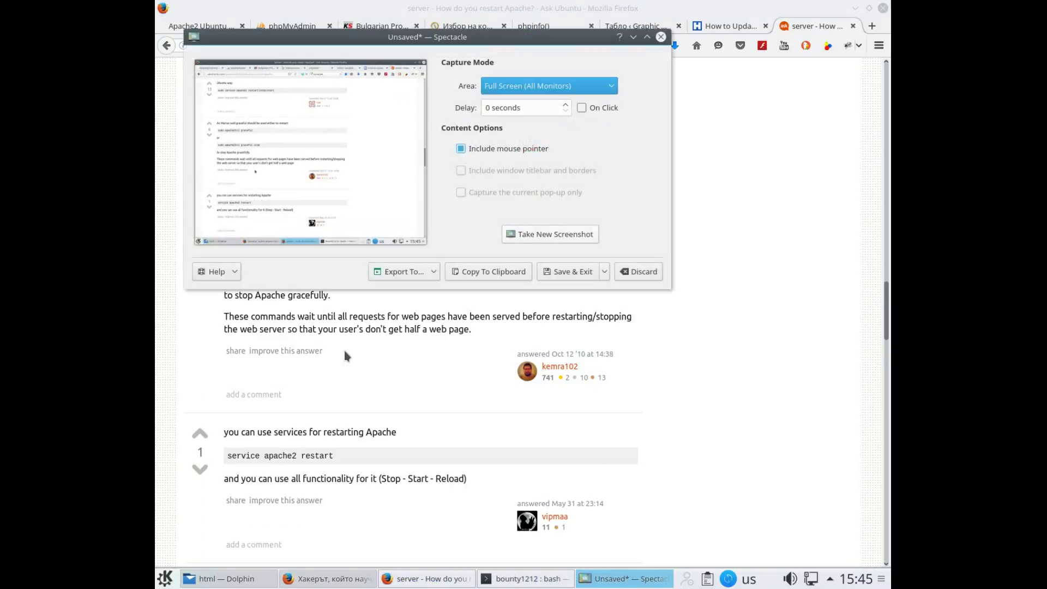
pyautogui.click(554, 271)
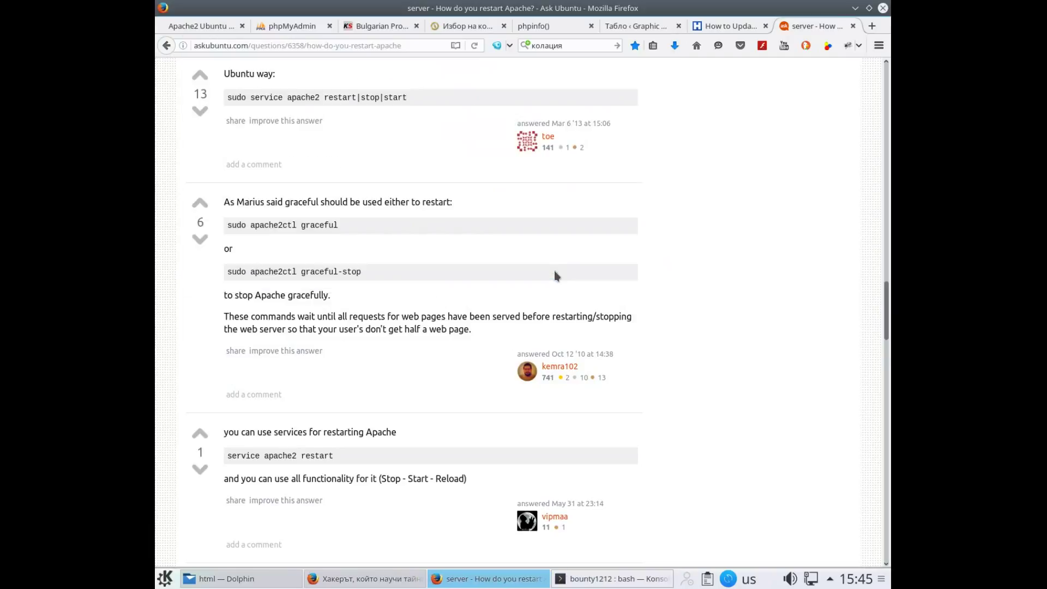
pyautogui.click(211, 580)
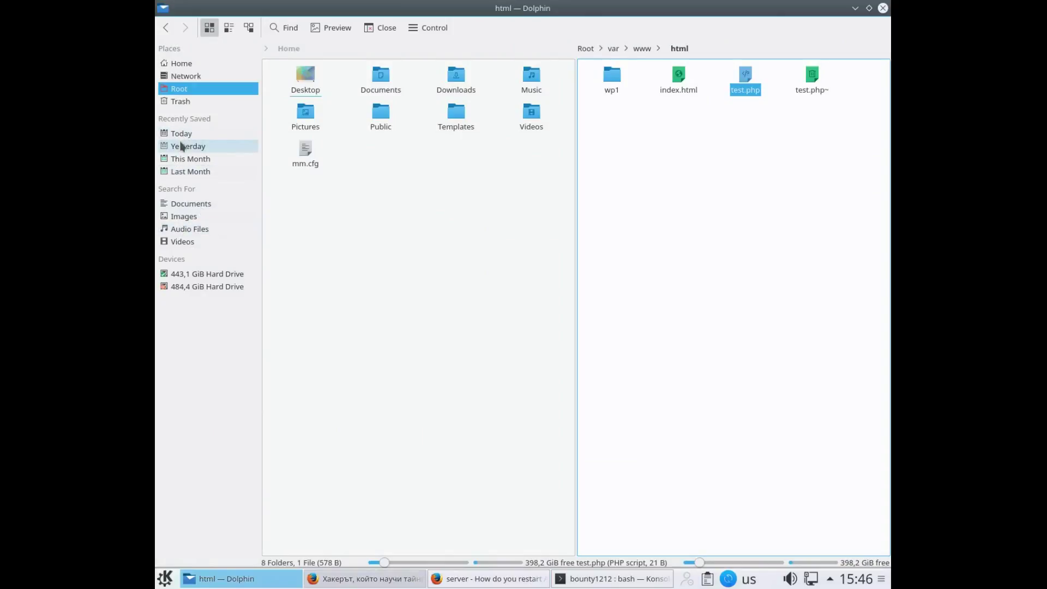
# Go to Home > Pictures and open Screenshot_20160909_151949.png in Gwenview
pyautogui.click(183, 68)
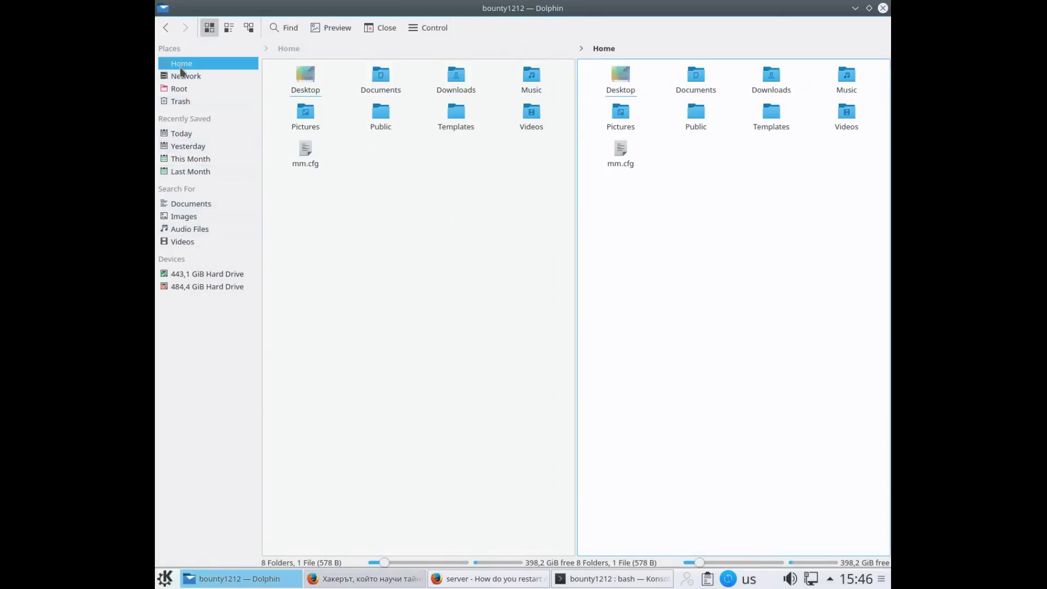
pyautogui.click(621, 116)
pyautogui.click(617, 93)
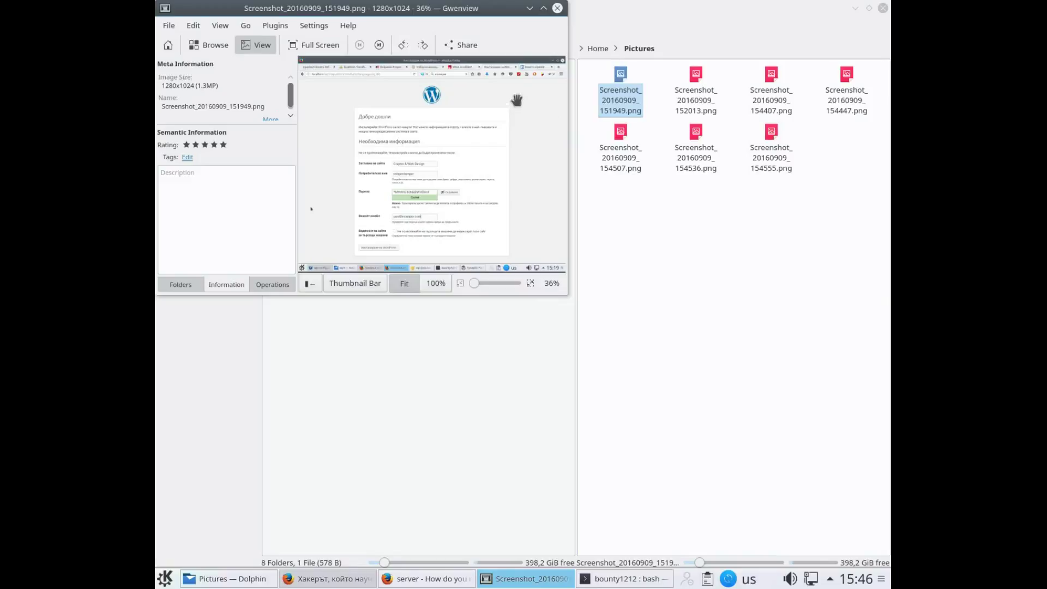
# Maximize Gwenview, step through the screenshots up to Screenshot_20160909_154555.png, then close it
pyautogui.click(543, 8)
pyautogui.scroll(-1, 570, 164)
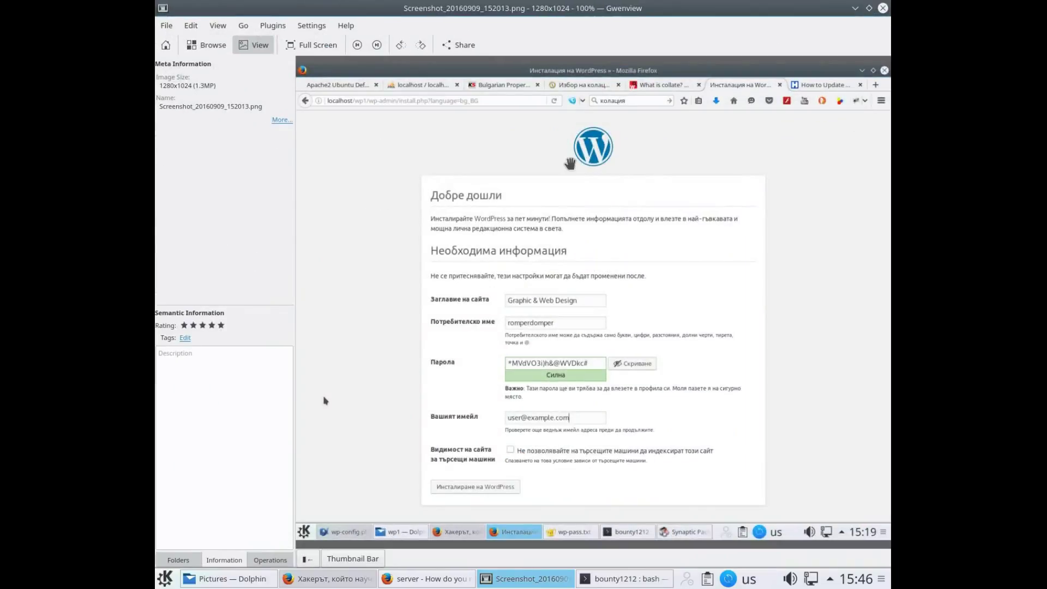
pyautogui.scroll(-4, 570, 164)
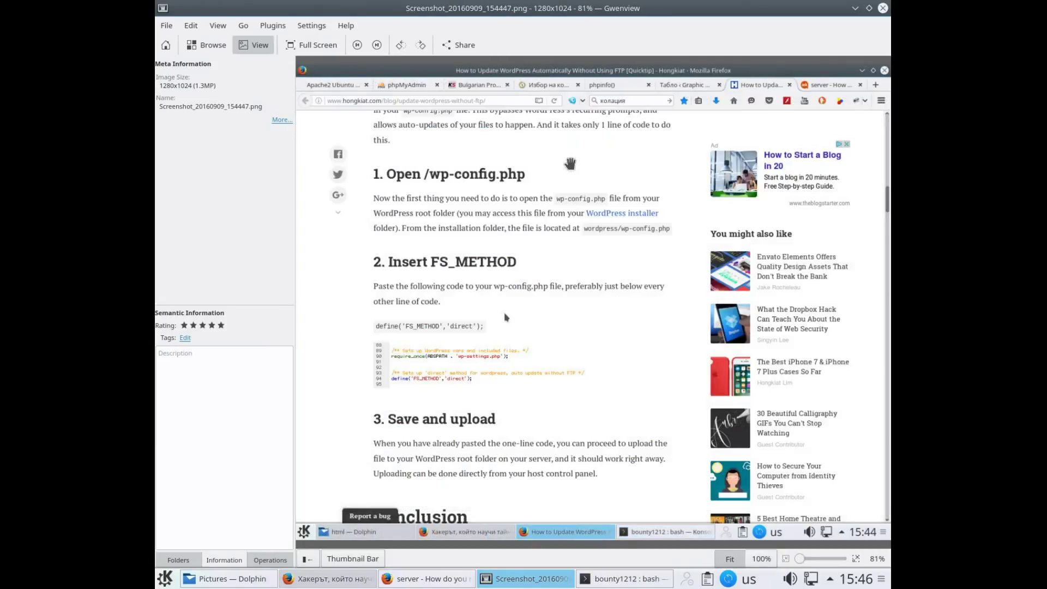
pyautogui.scroll(-1, 570, 163)
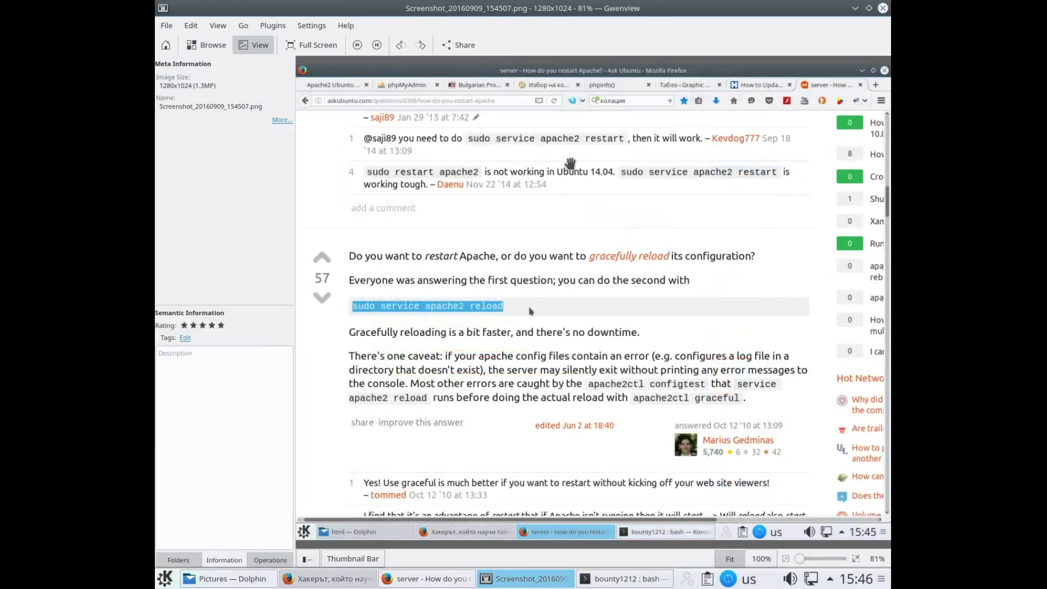
pyautogui.scroll(-1, 570, 163)
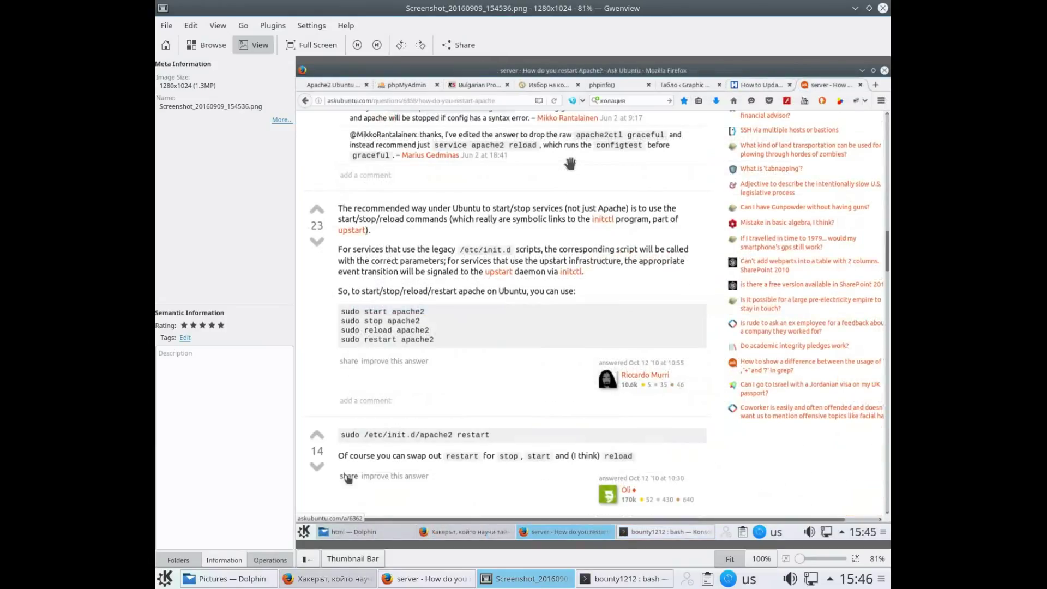
pyautogui.scroll(-1, 570, 163)
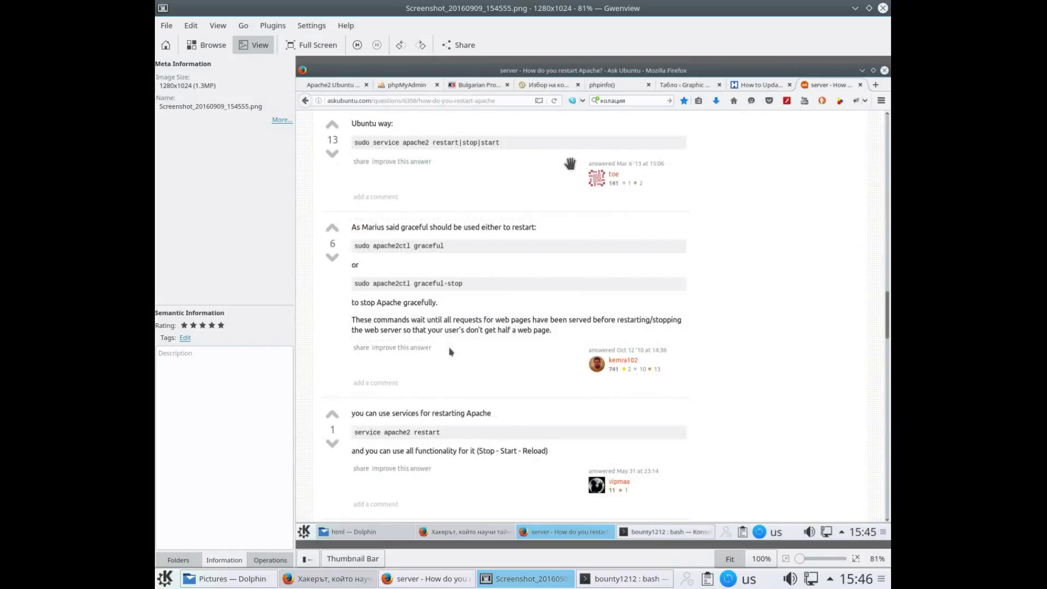
pyautogui.click(883, 9)
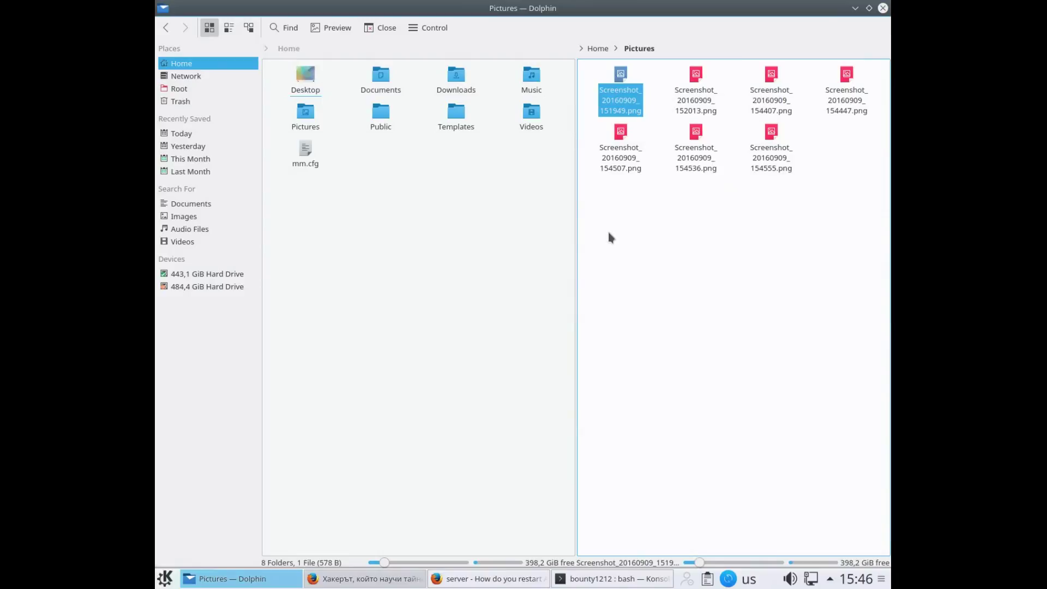
# Clear the file selection in Pictures and bring up the Create new folder dialog with F10
pyautogui.click(649, 293)
pyautogui.rightClick(649, 294)
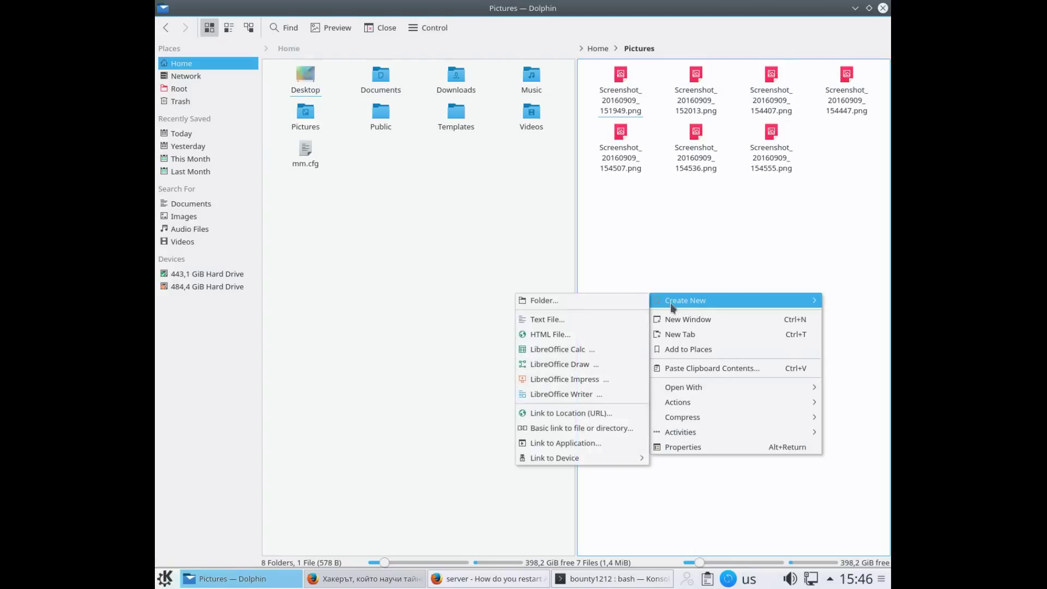
pyautogui.click(660, 269)
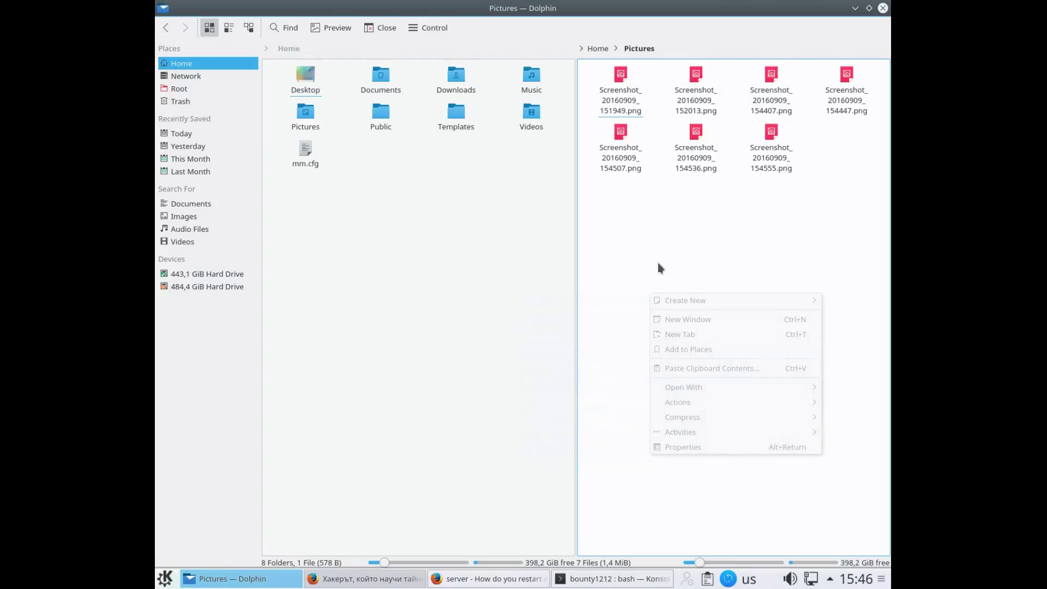
pyautogui.press('F10')
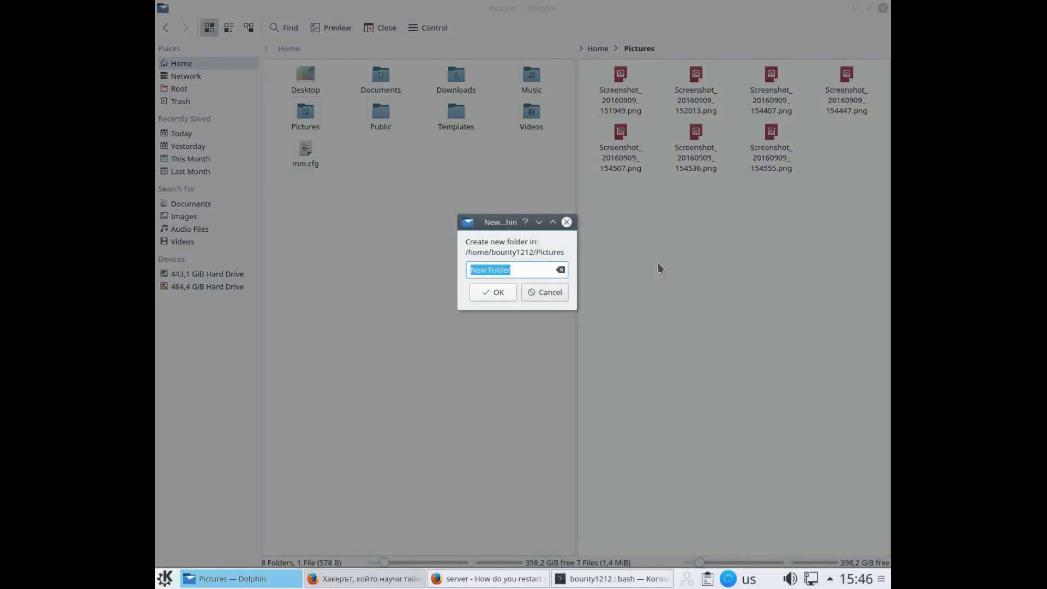
# Name the new folder 'my-command-pics', confirm it, and deselect it
pyautogui.write('my-command-pics')
pyautogui.press('Return')
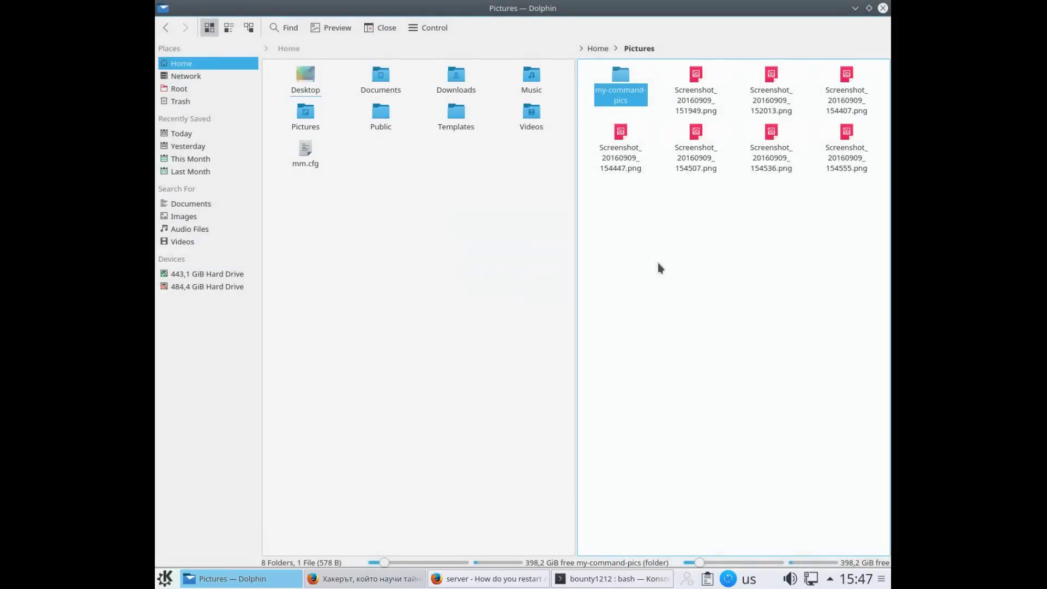
pyautogui.click(676, 71)
# Move the selected screenshots into the my-command-pics folder, then open it to check them
pyautogui.moveTo(675, 69); pyautogui.dragTo(879, 173)
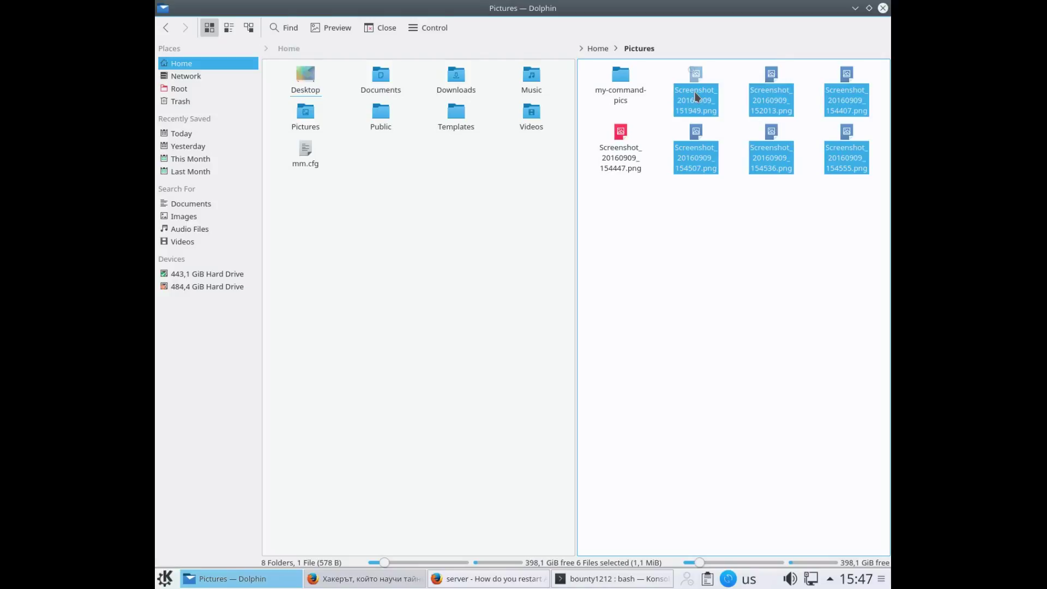
pyautogui.moveTo(696, 97); pyautogui.dragTo(624, 70)
pyautogui.click(637, 74)
pyautogui.click(639, 74)
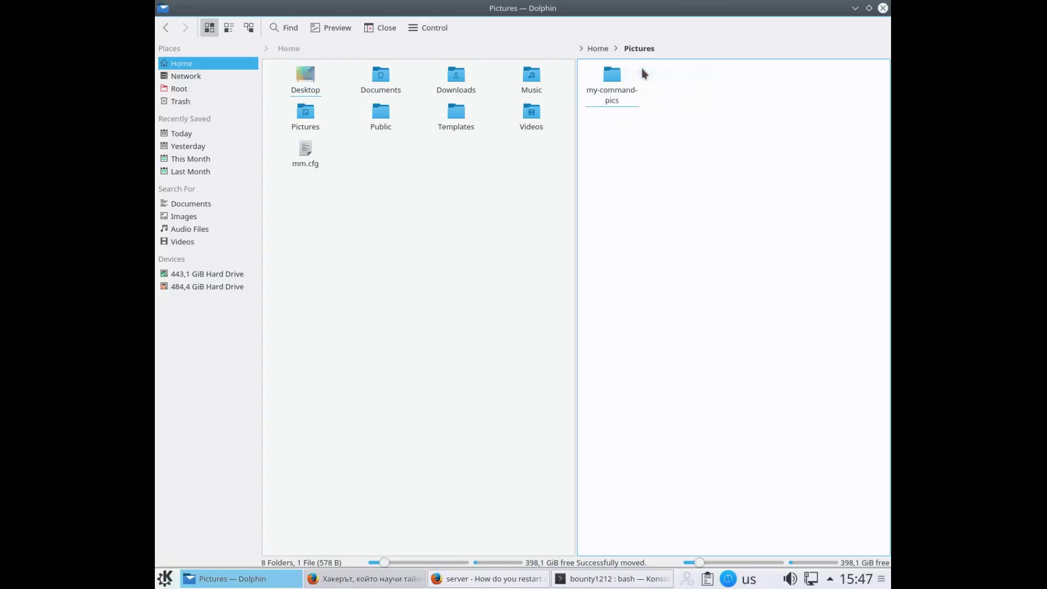
pyautogui.click(618, 75)
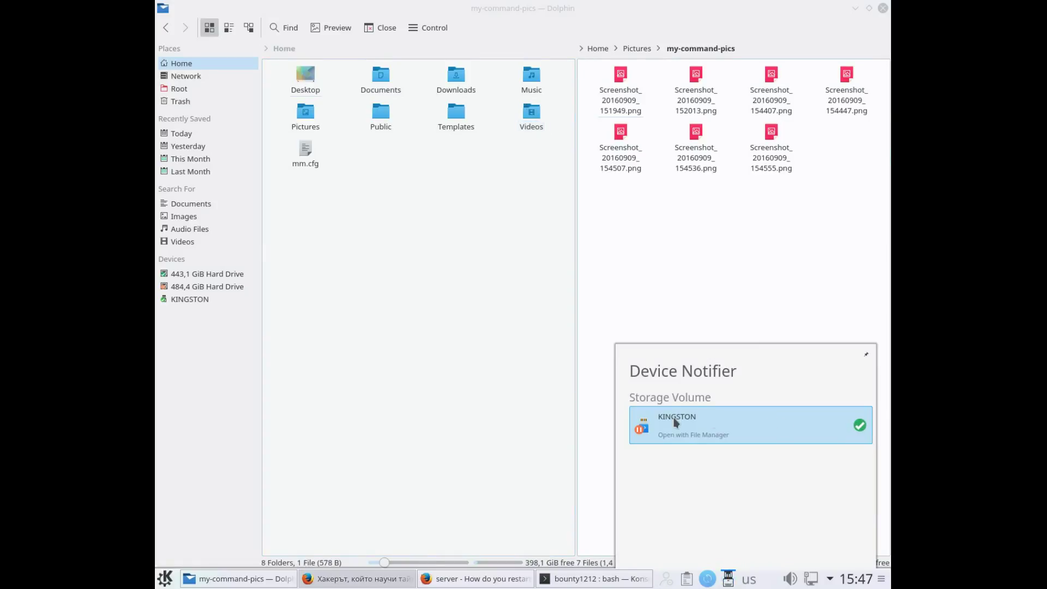
# Open the KINGSTON drive and copy the my-command-pics folder from Pictures
pyautogui.click(692, 436)
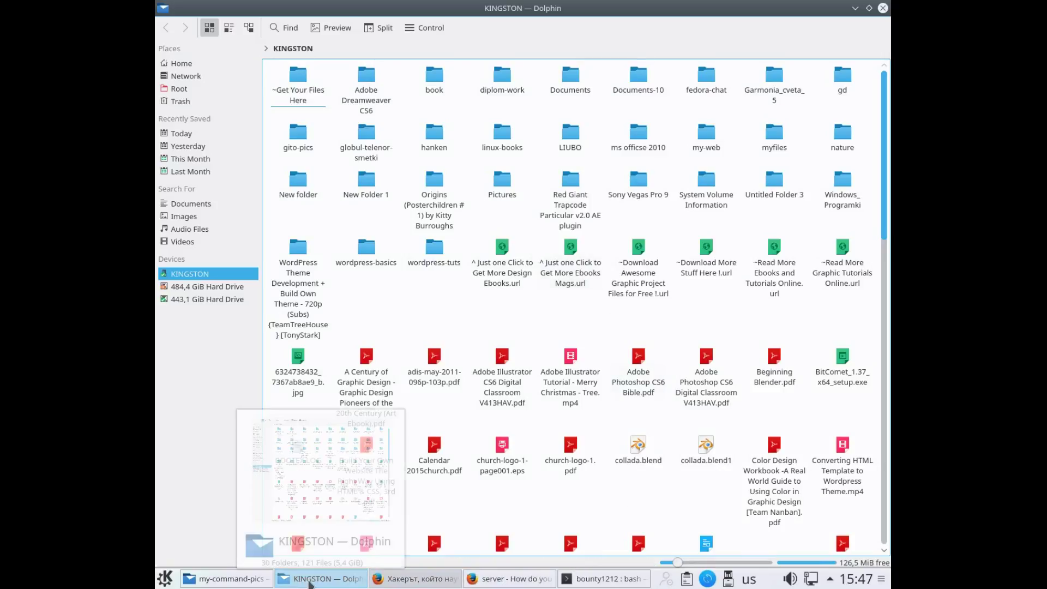
pyautogui.click(240, 583)
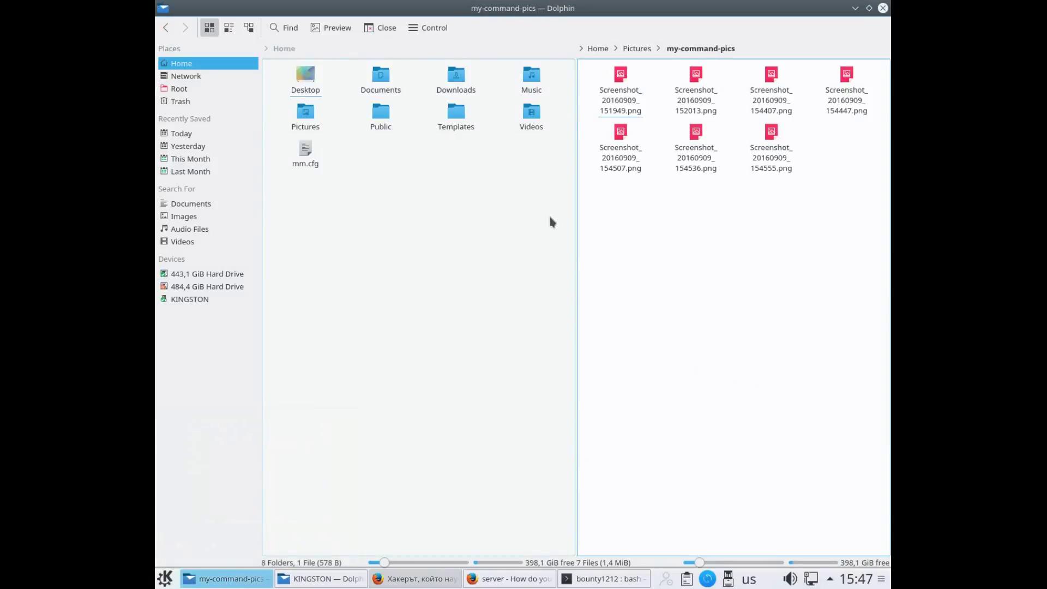
pyautogui.click(637, 49)
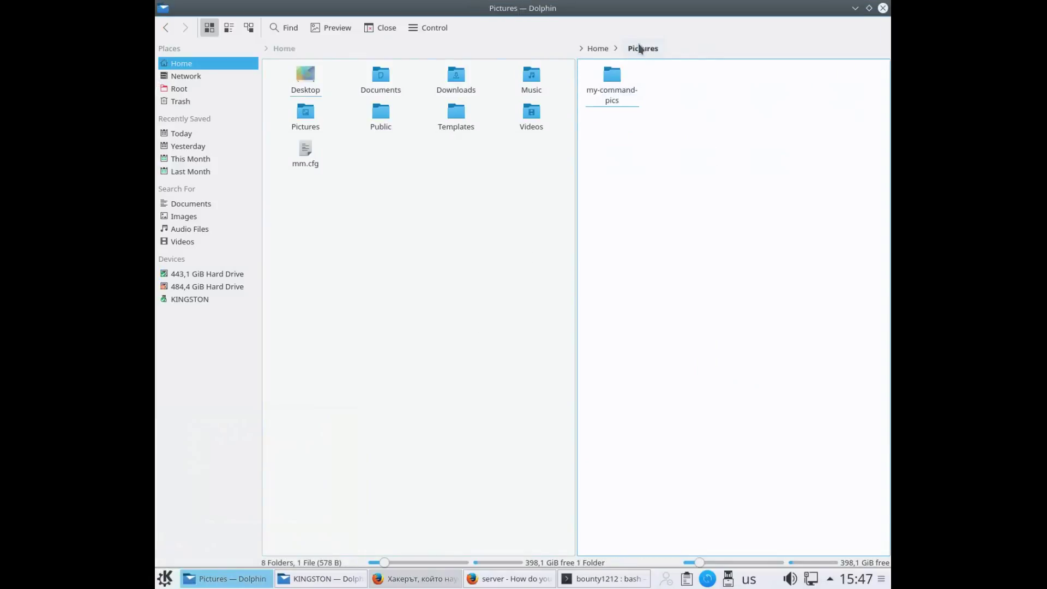
pyautogui.rightClick(609, 87)
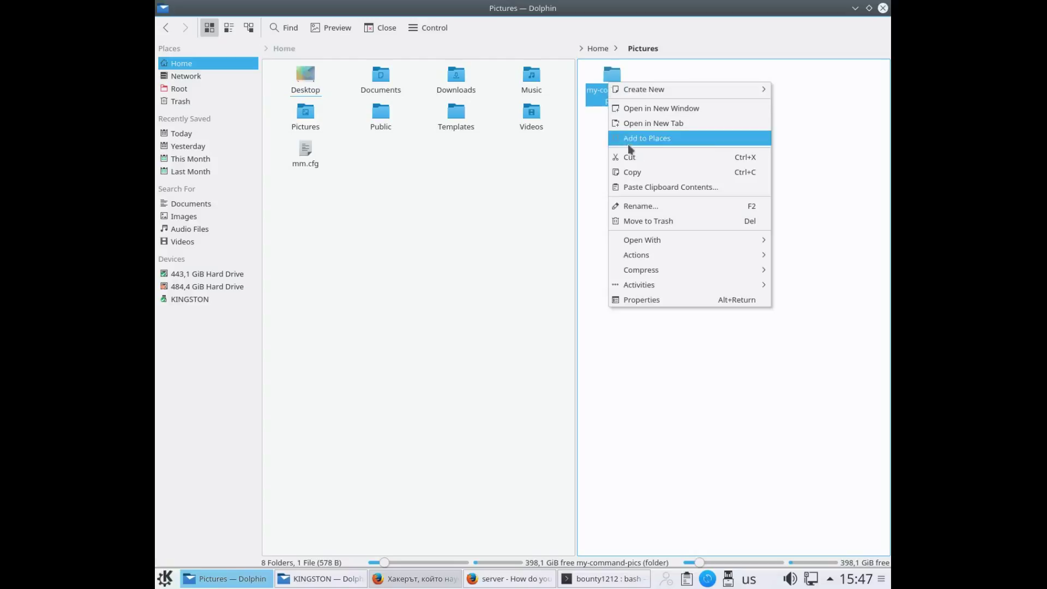
pyautogui.click(632, 173)
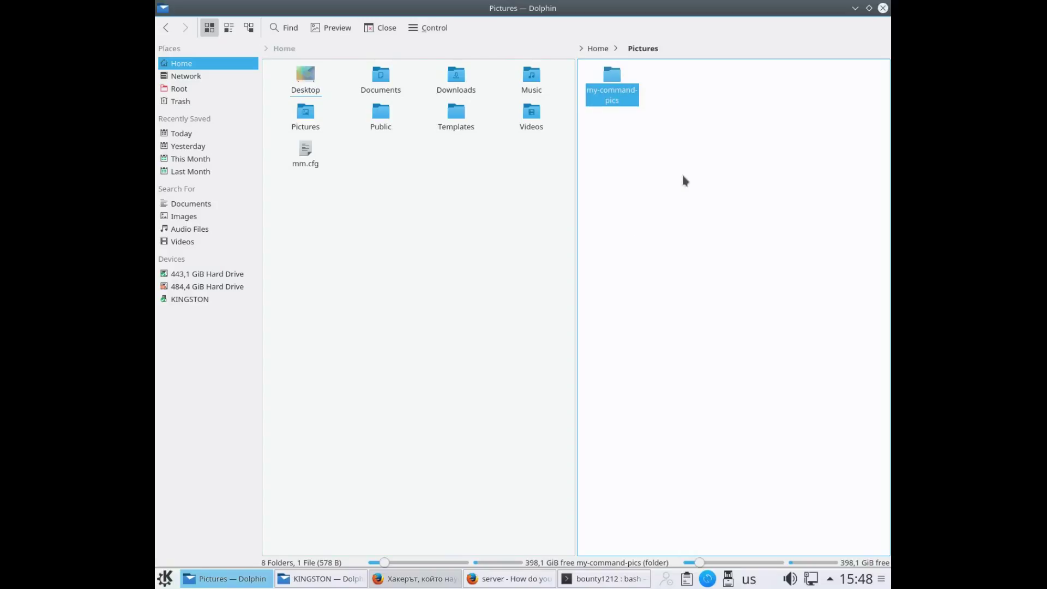
# Paste my-command-pics onto the KINGSTON drive, open it, and return to the Pictures window
pyautogui.hotkey('alt', 'Tab')
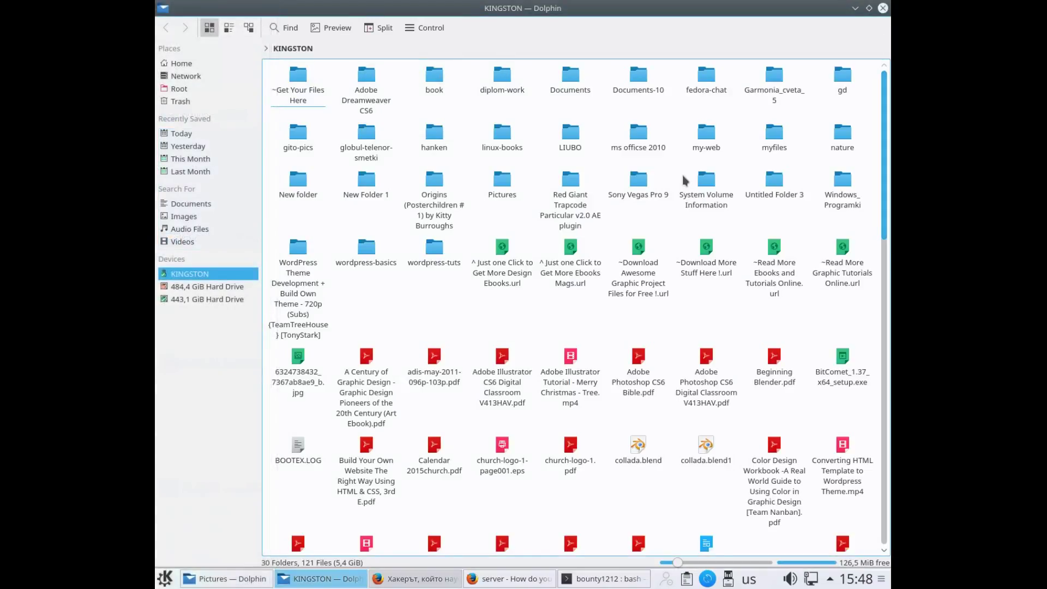
pyautogui.hotkey('ctrl', 'v')
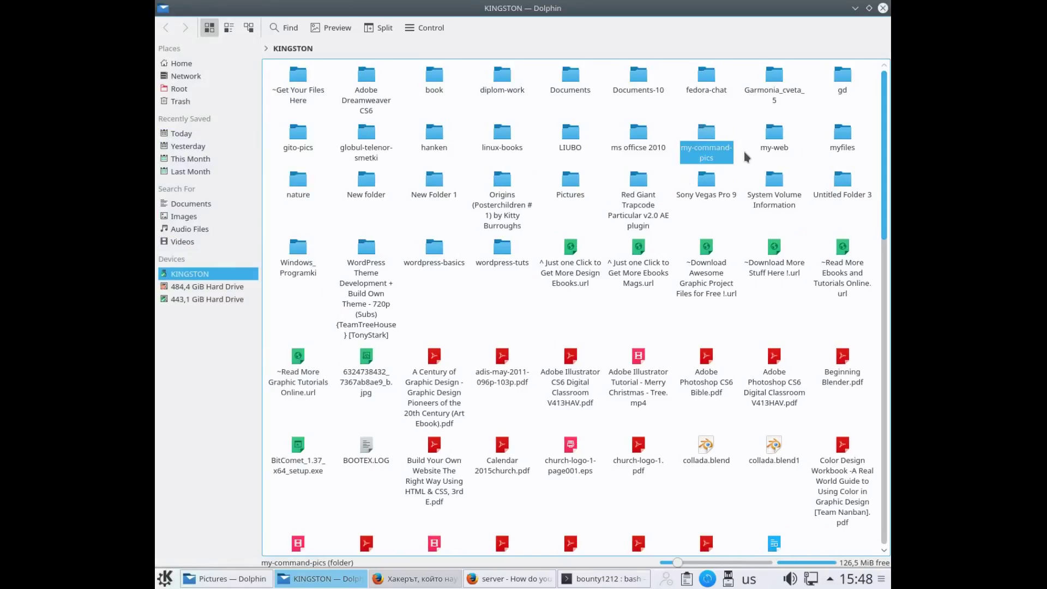
pyautogui.click(716, 135)
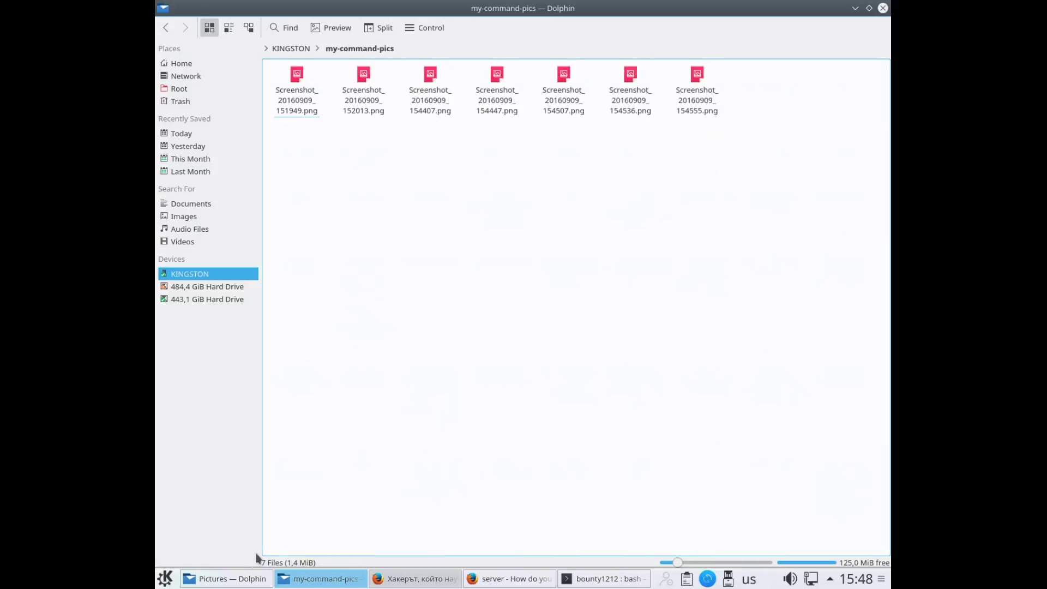
pyautogui.moveTo(236, 577)
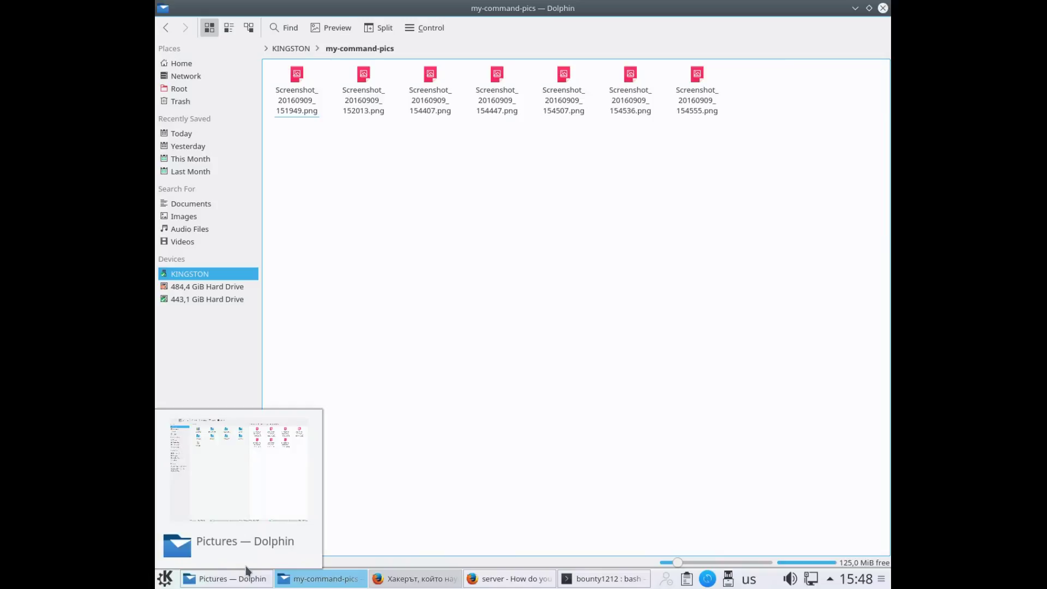
pyautogui.click(247, 577)
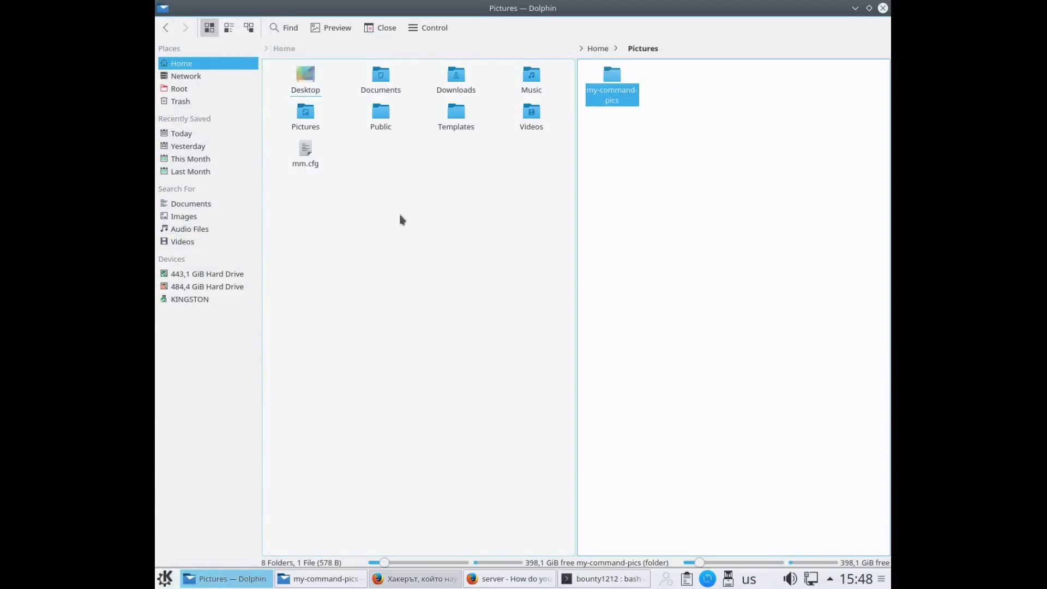
pyautogui.click(392, 88)
# Copy wp-pass.txt from Documents and paste it next to the seven screenshots
pyautogui.click(392, 86)
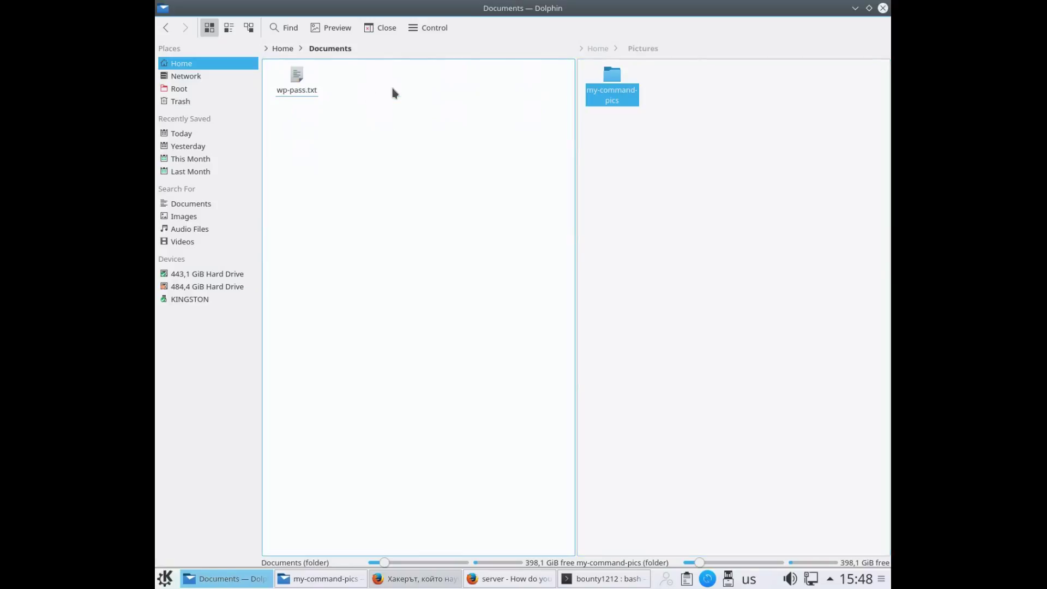
pyautogui.click(299, 90)
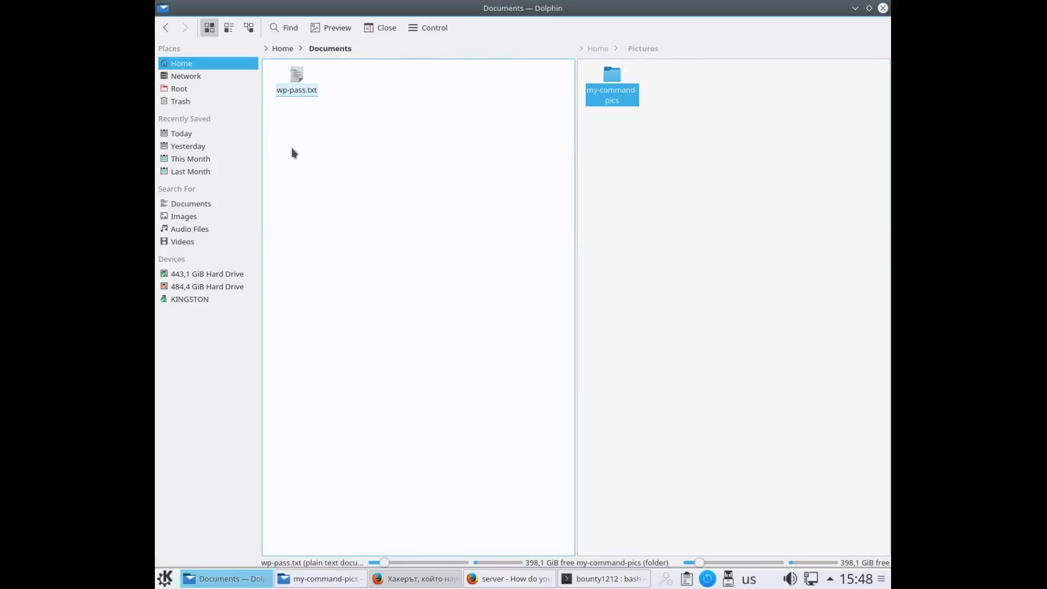
pyautogui.moveTo(293, 152); pyautogui.dragTo(326, 85)
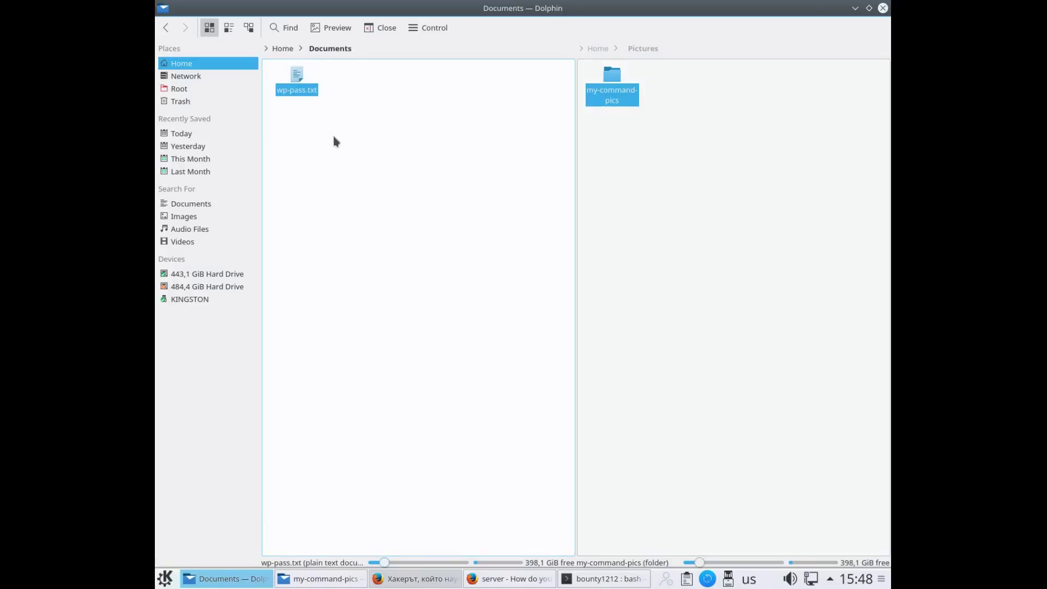
pyautogui.rightClick(294, 82)
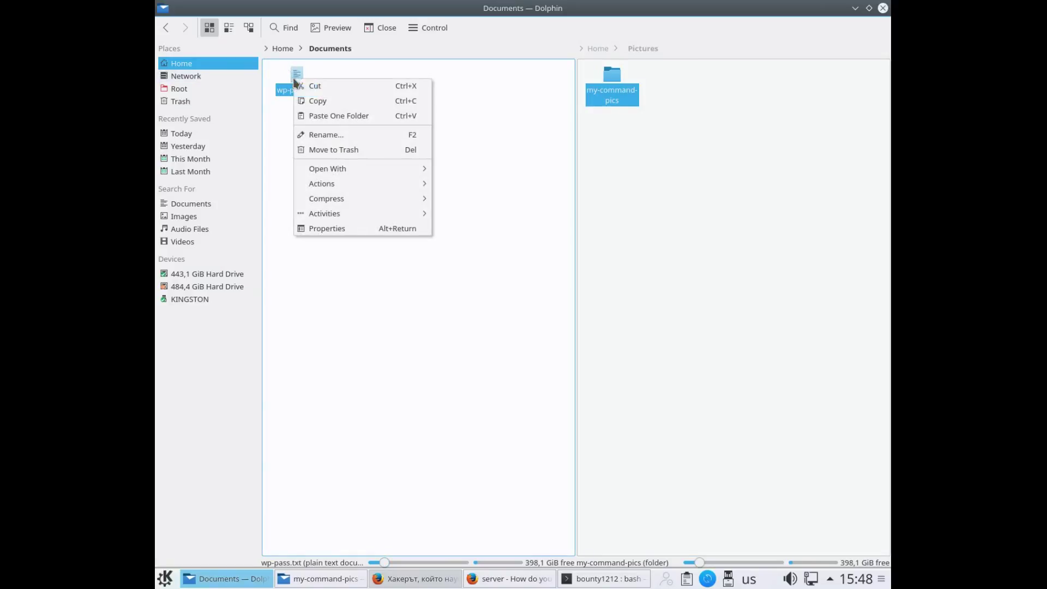
pyautogui.click(313, 102)
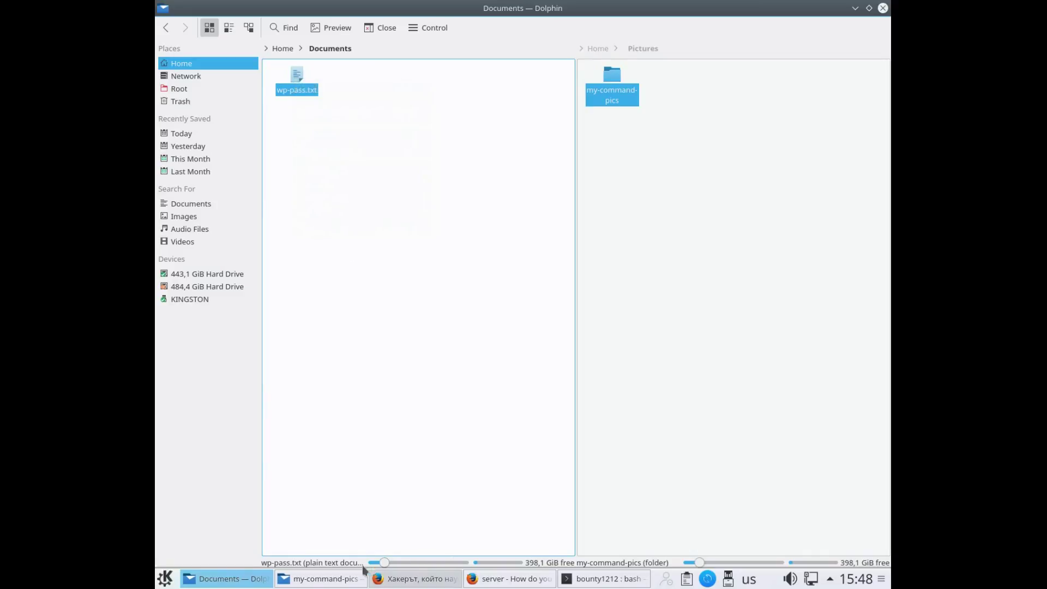
pyautogui.click(344, 579)
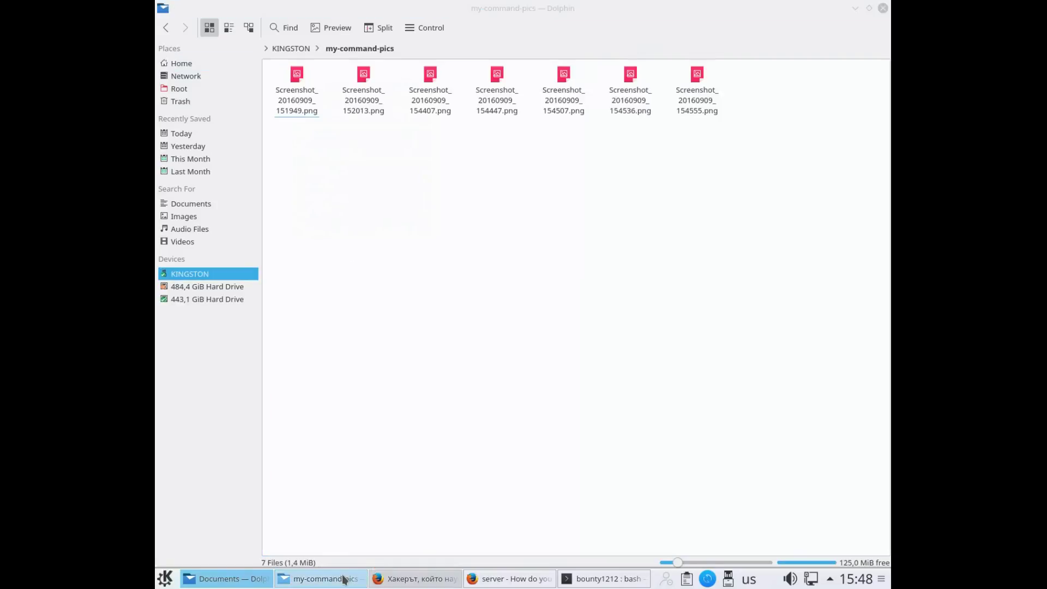
pyautogui.rightClick(453, 307)
pyautogui.moveTo(465, 406)
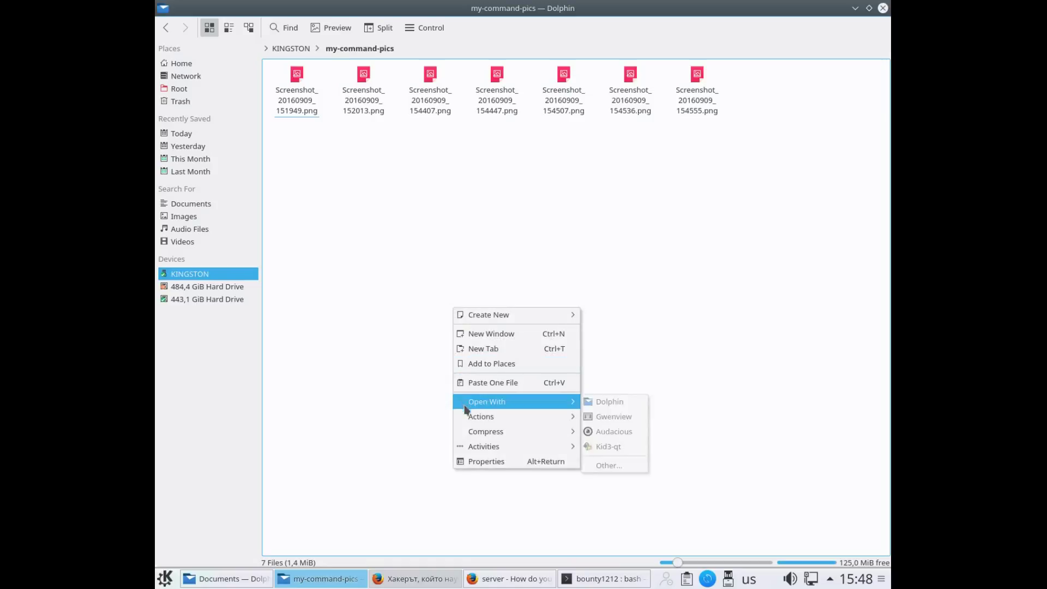
pyautogui.click(480, 381)
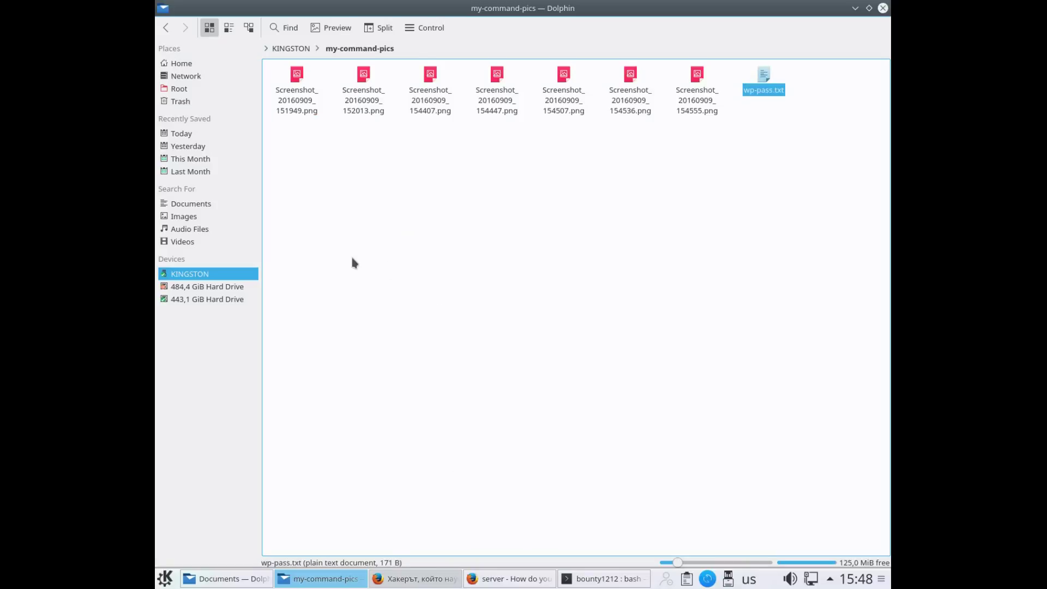
# Safely remove the KINGSTON drive, dismiss the notification, and close the my-command-pics window
pyautogui.rightClick(191, 277)
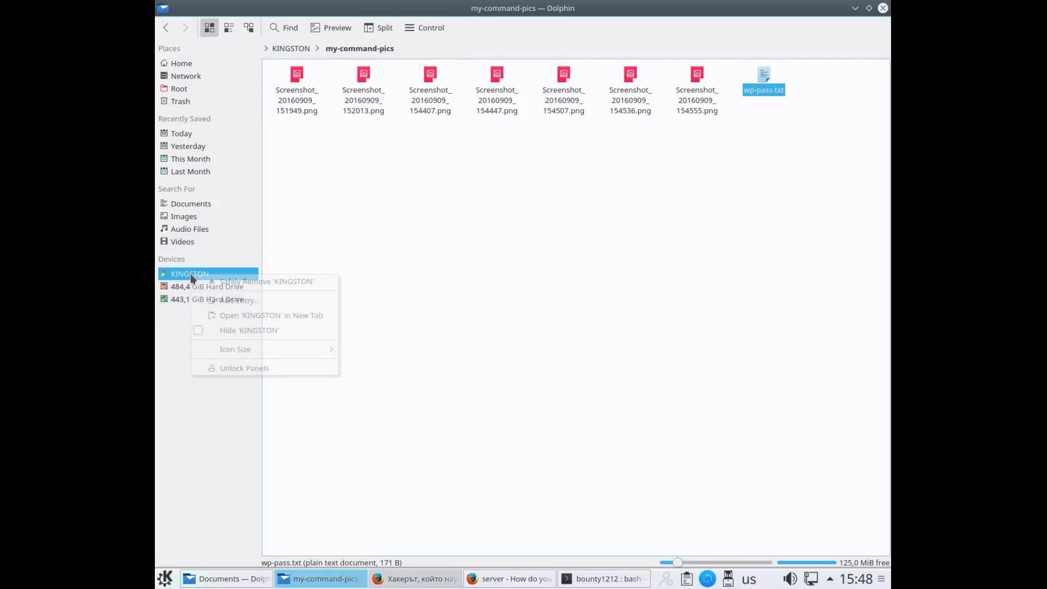
pyautogui.click(301, 285)
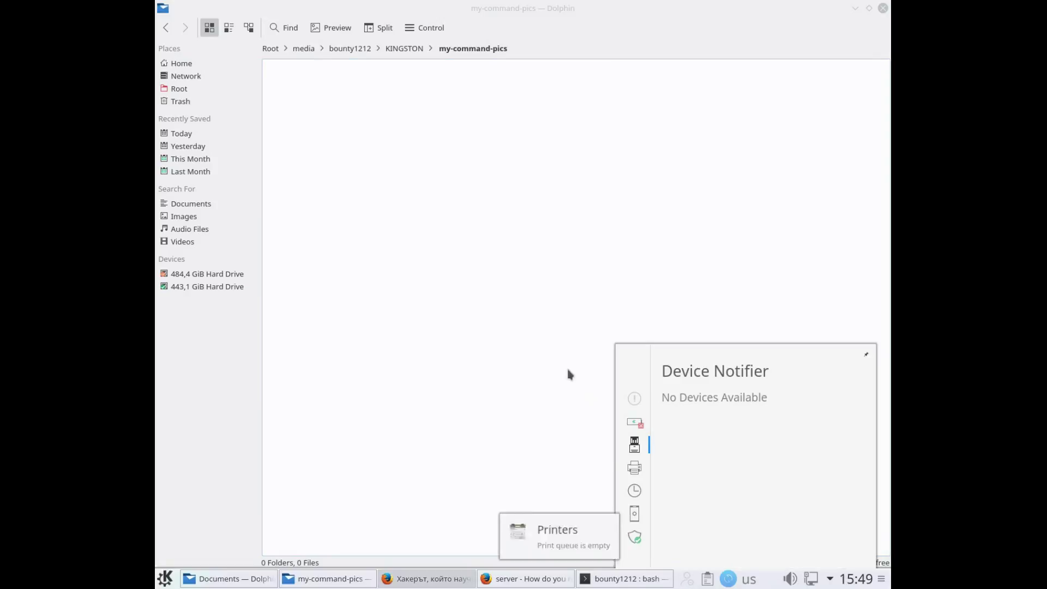
pyautogui.click(524, 252)
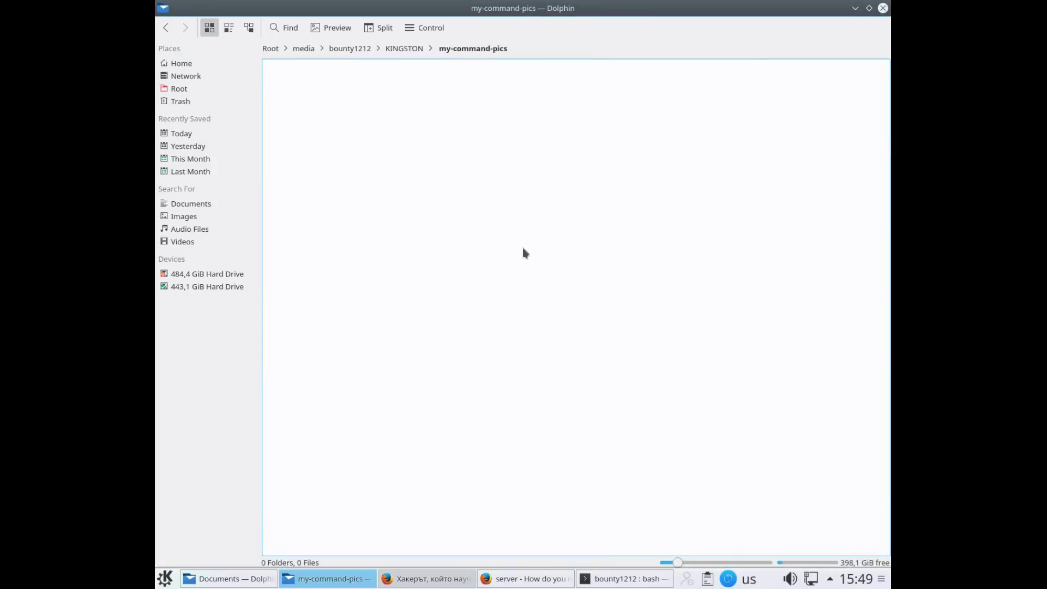
pyautogui.click(884, 8)
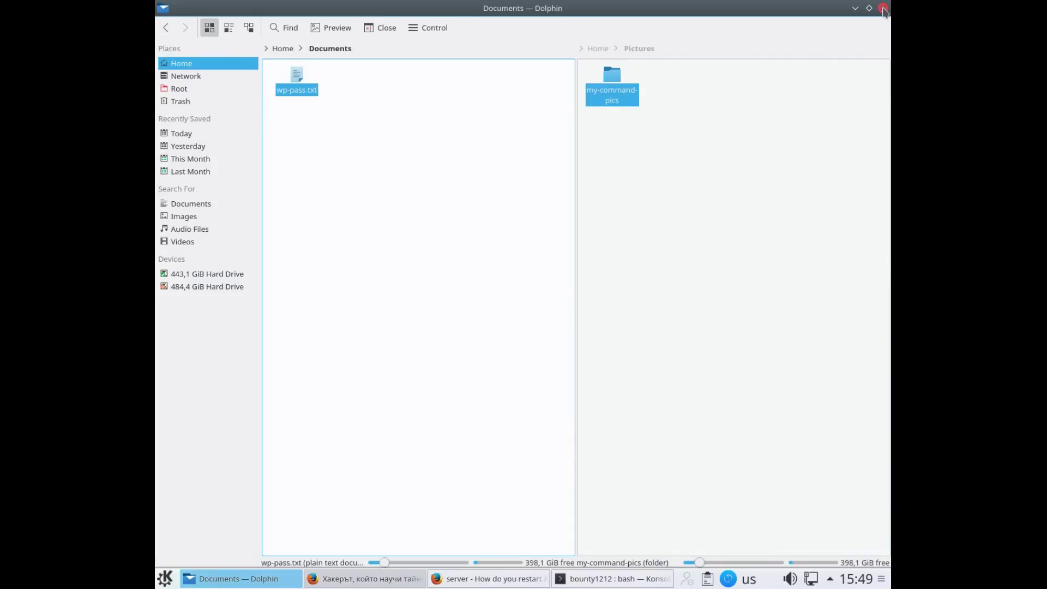
# Close the Documents window and bring Firefox's Ask Ubuntu Apache-restart page to the front
pyautogui.click(883, 9)
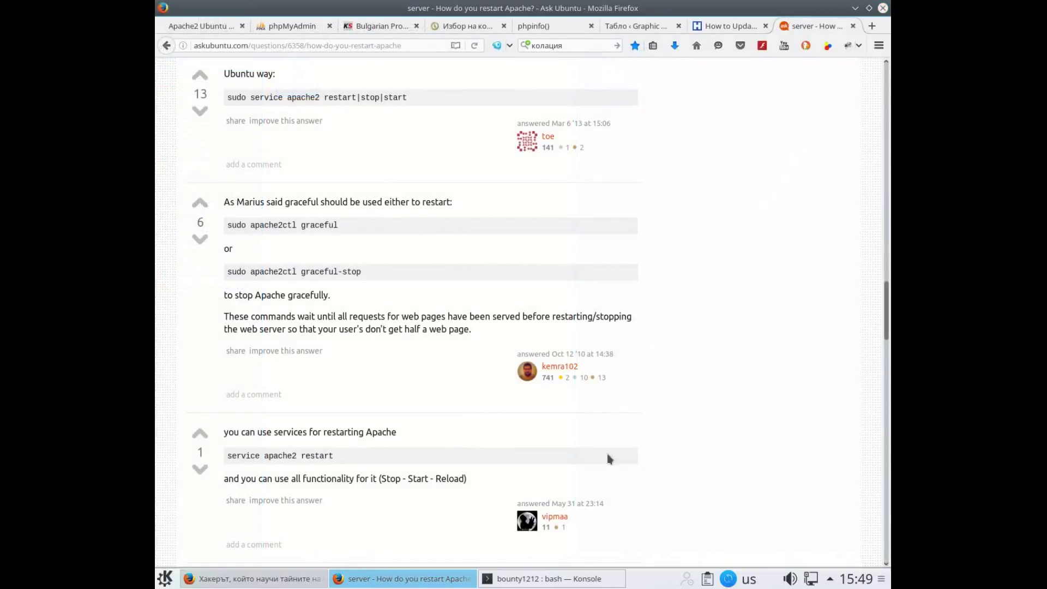
pyautogui.moveTo(406, 583)
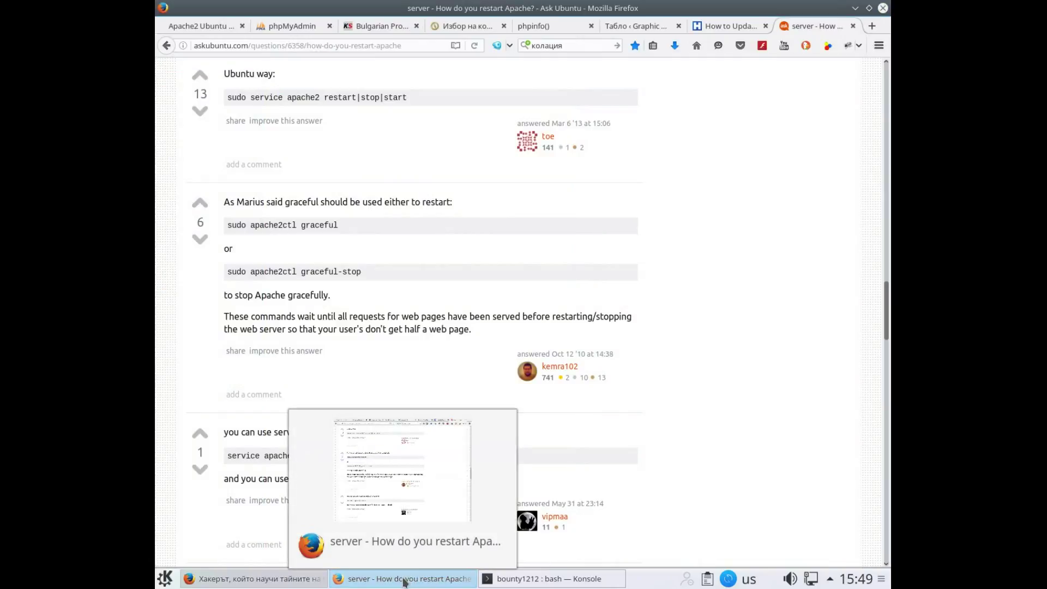
pyautogui.click(372, 579)
pyautogui.click(372, 580)
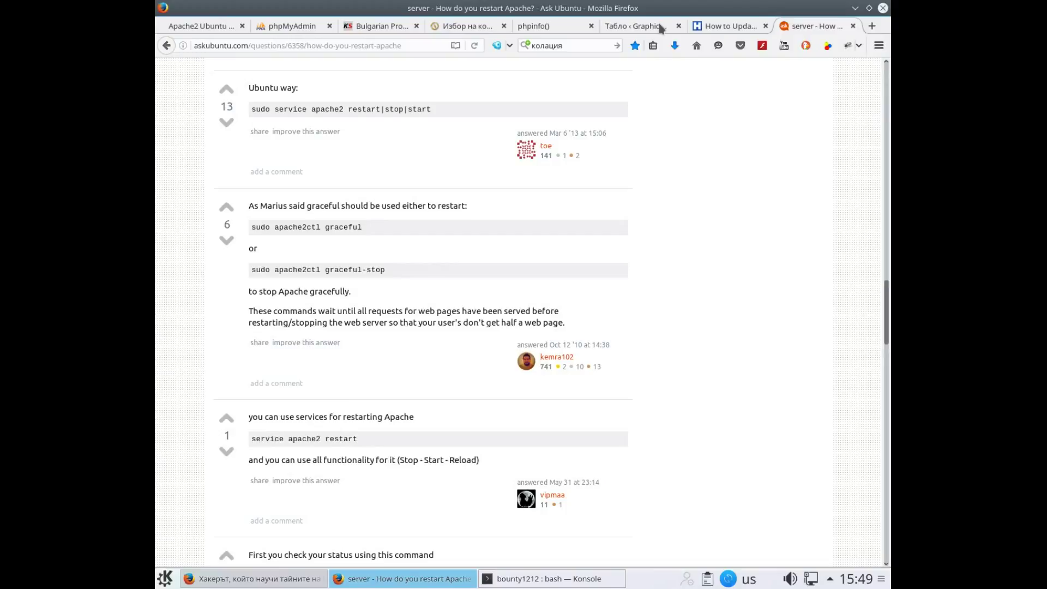
# Switch to the phpinfo() tab and reload localhost/test.php
pyautogui.click(563, 30)
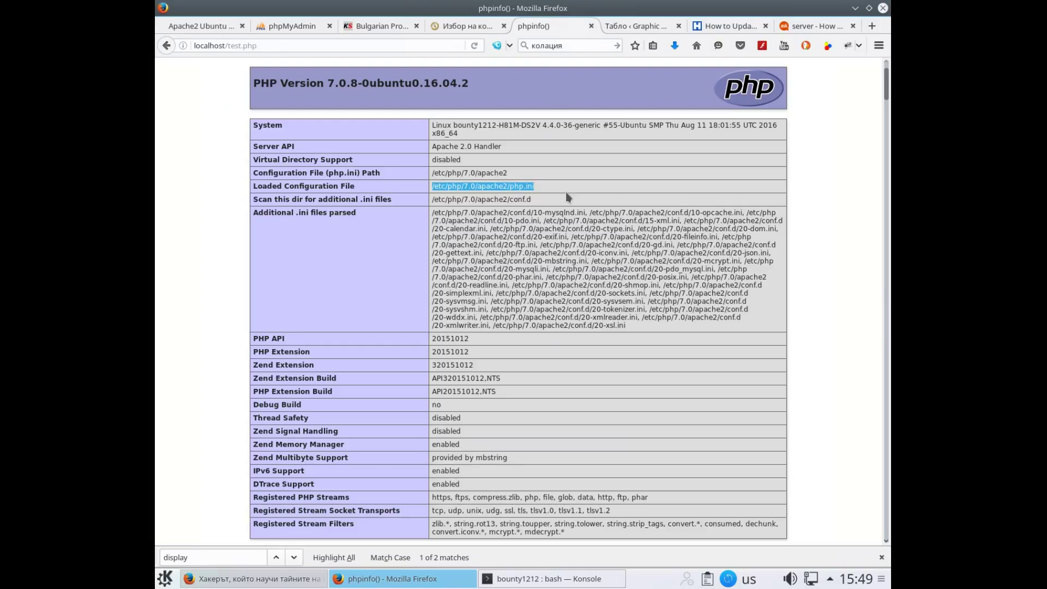
pyautogui.scroll(-8, 567, 196)
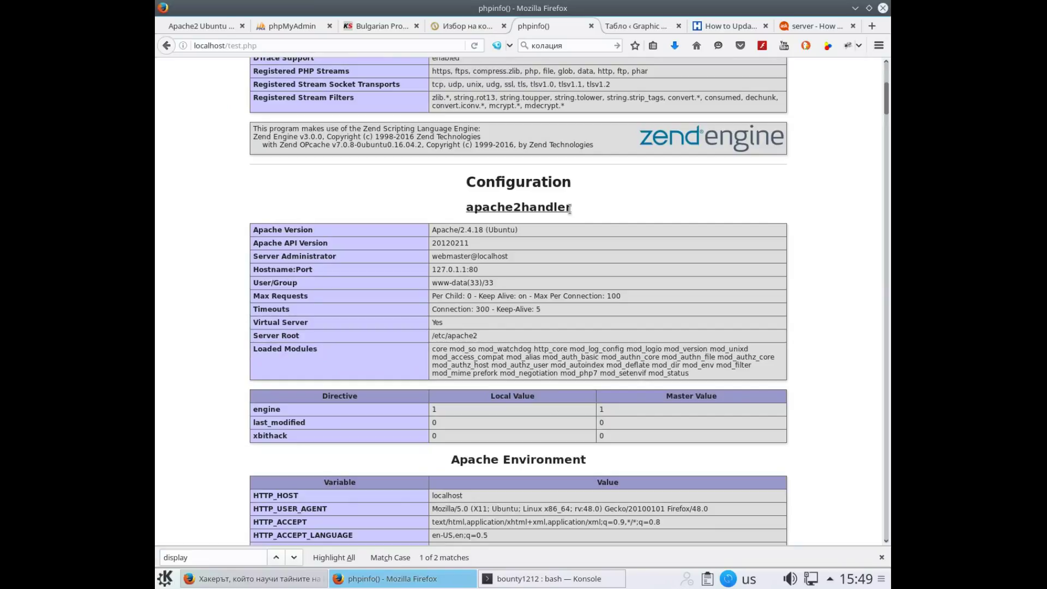
pyautogui.scroll(-4, 302, 442)
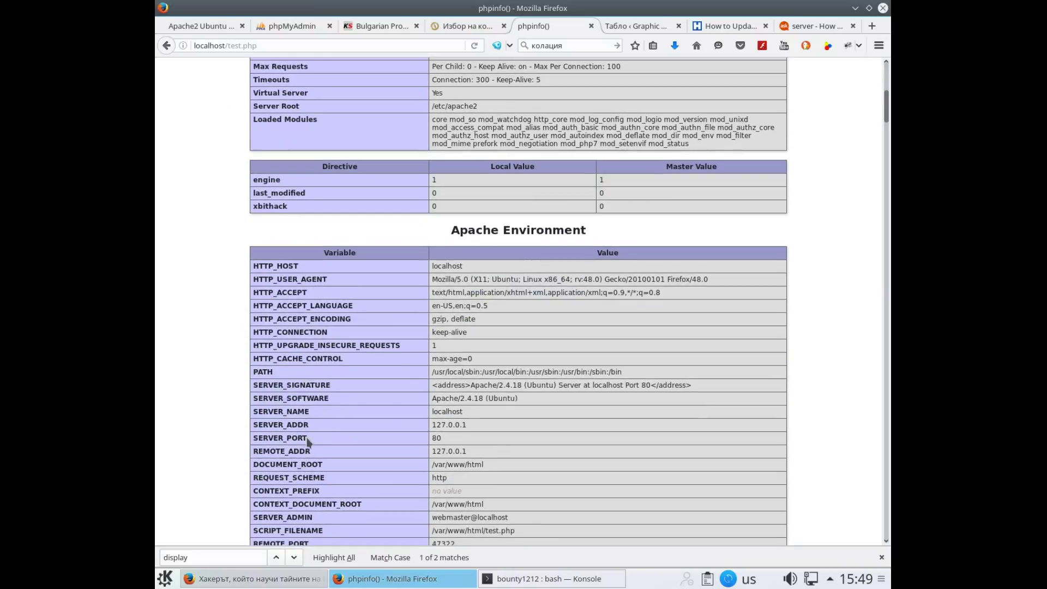
pyautogui.scroll(-4, 307, 442)
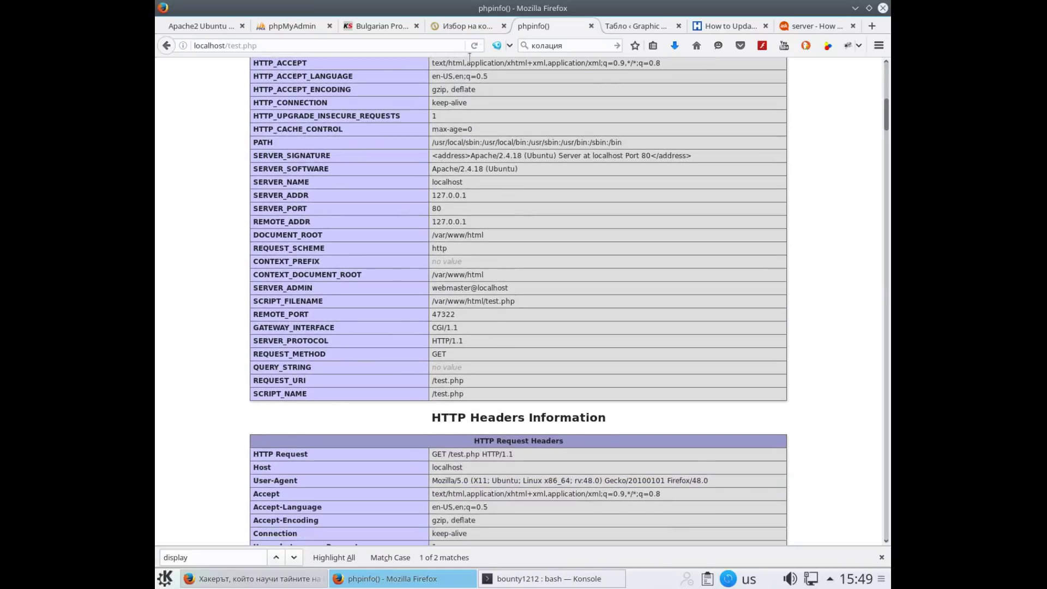
pyautogui.click(476, 46)
# Scroll to the Core display_errors row showing On, then stop gtk-recordmydesktop
pyautogui.scroll(-6, 493, 248)
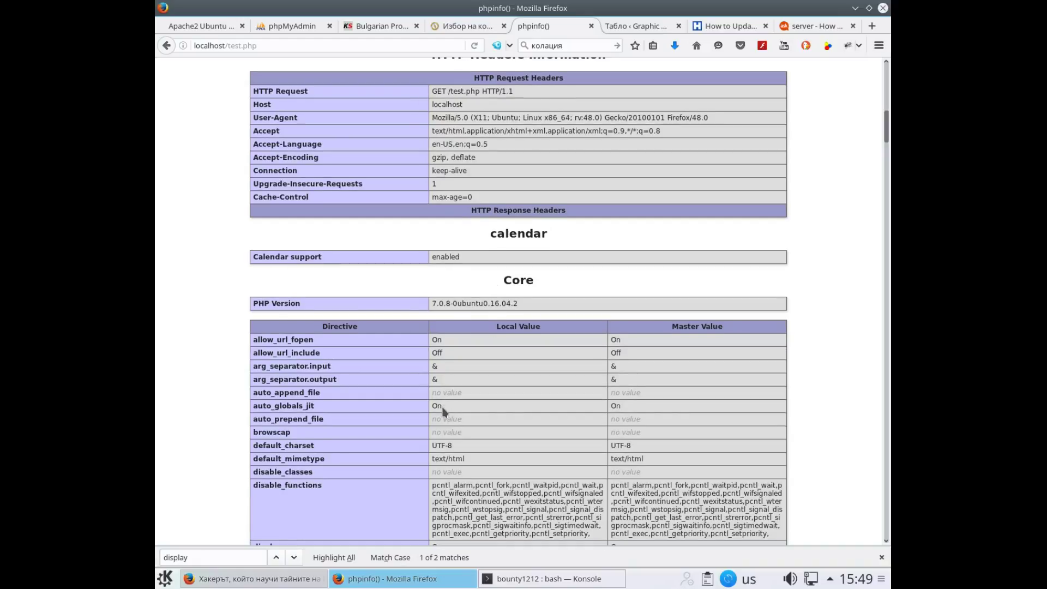
pyautogui.scroll(-1, 445, 410)
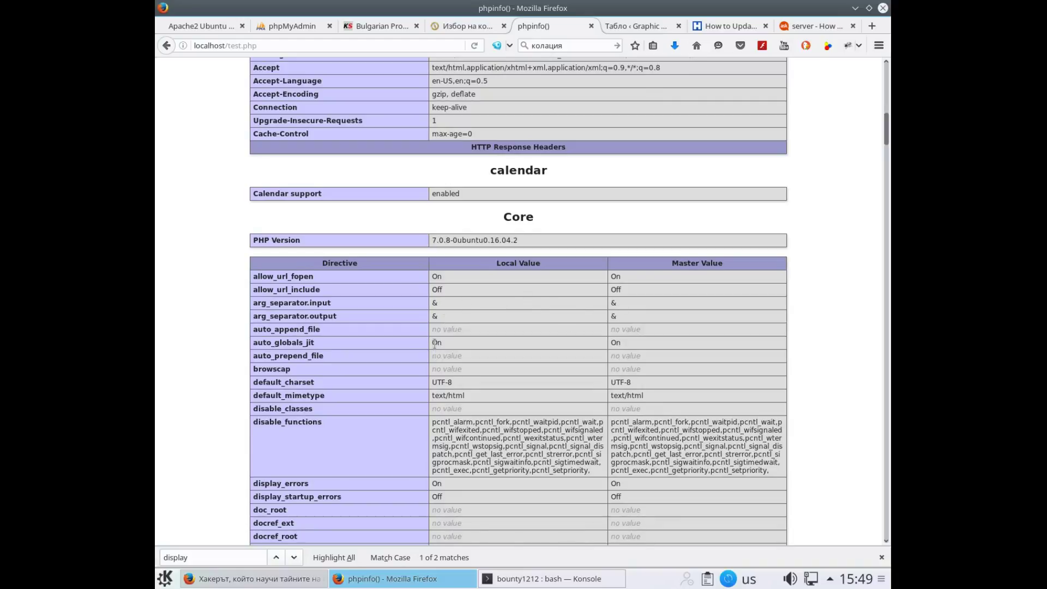
pyautogui.scroll(-2, 489, 369)
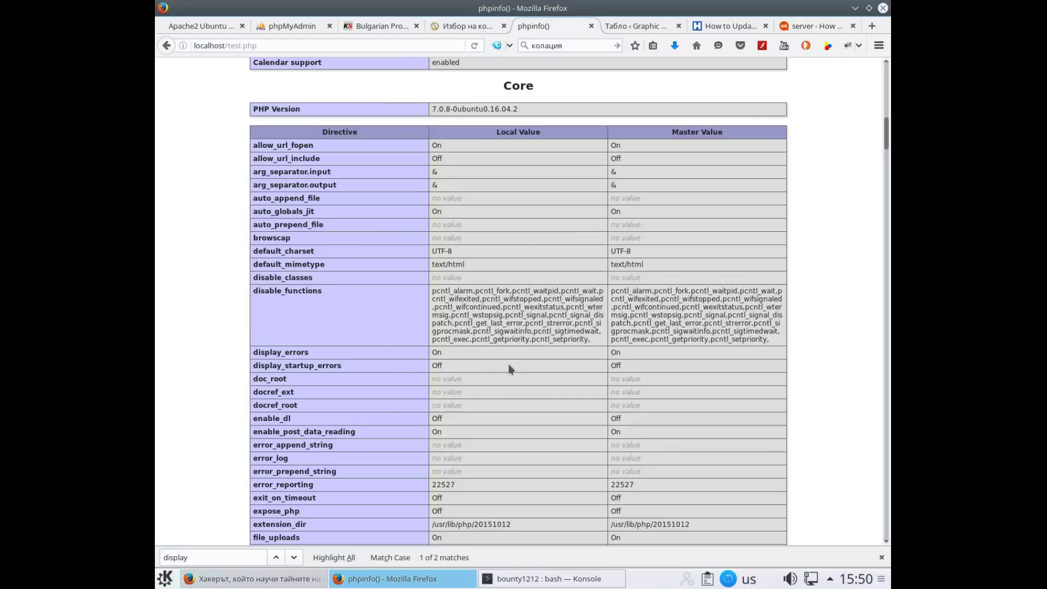
pyautogui.scroll(-6, 449, 340)
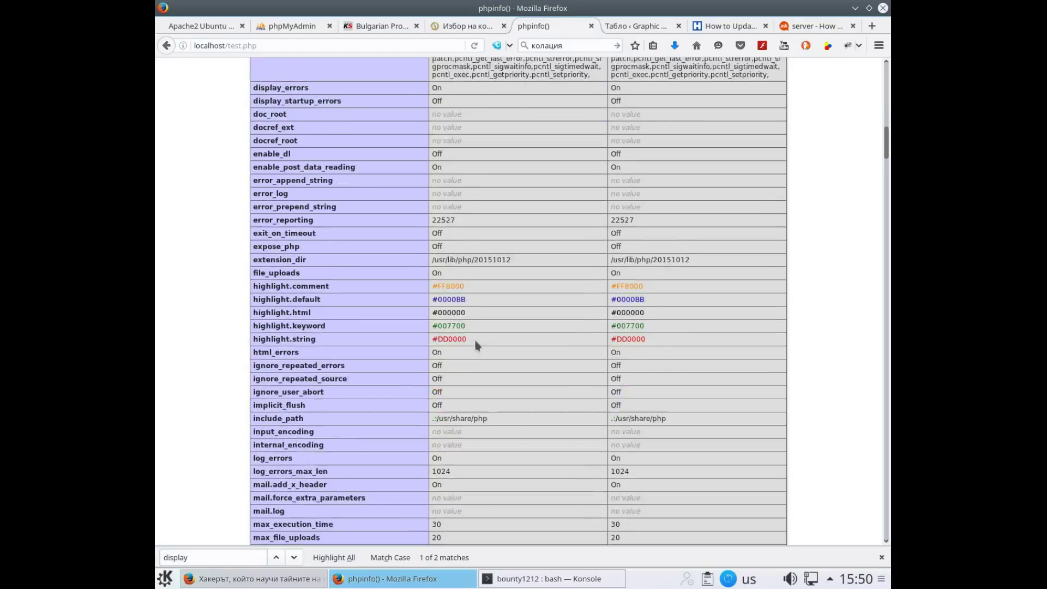
pyautogui.scroll(-10, 478, 369)
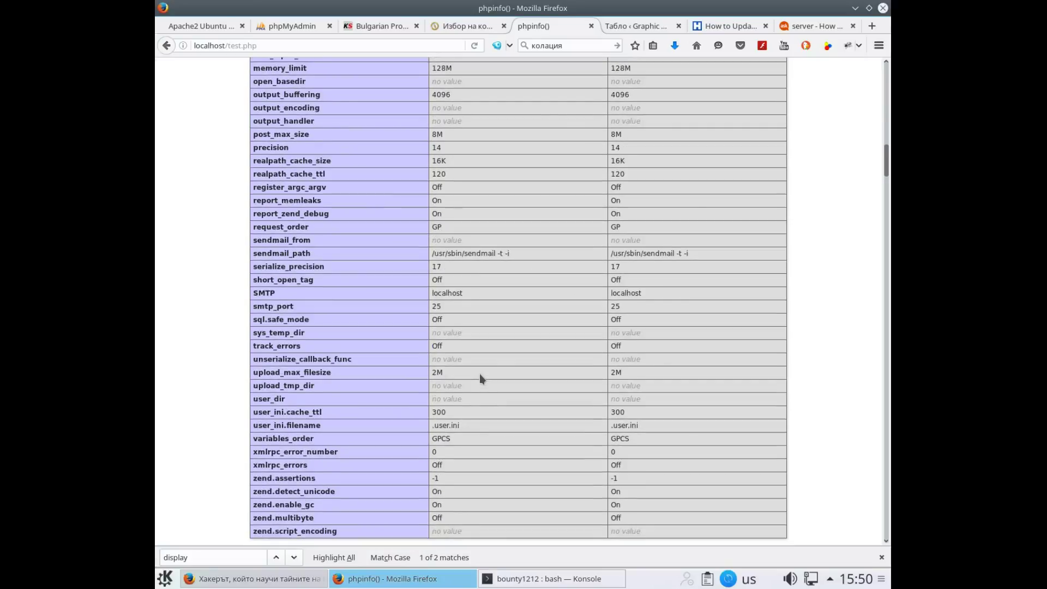
pyautogui.scroll(-3, 480, 374)
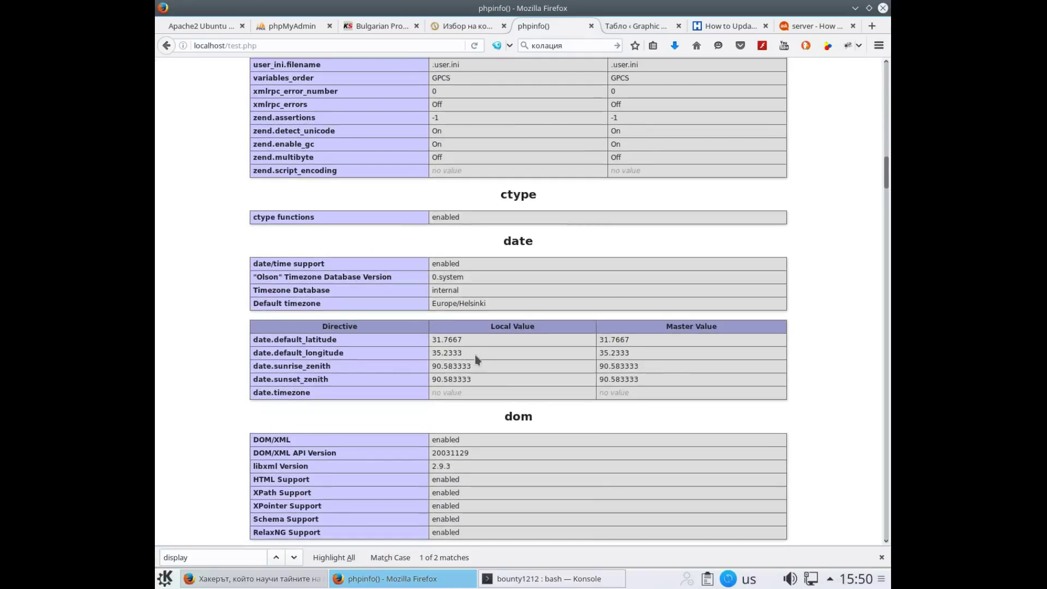
pyautogui.scroll(-12, 476, 358)
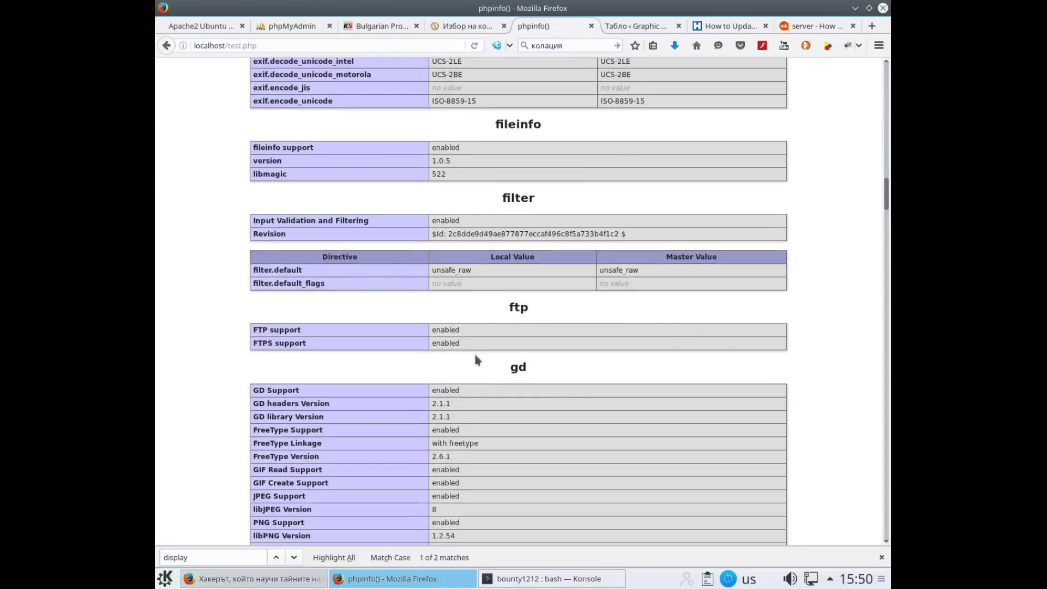
pyautogui.scroll(-9, 475, 357)
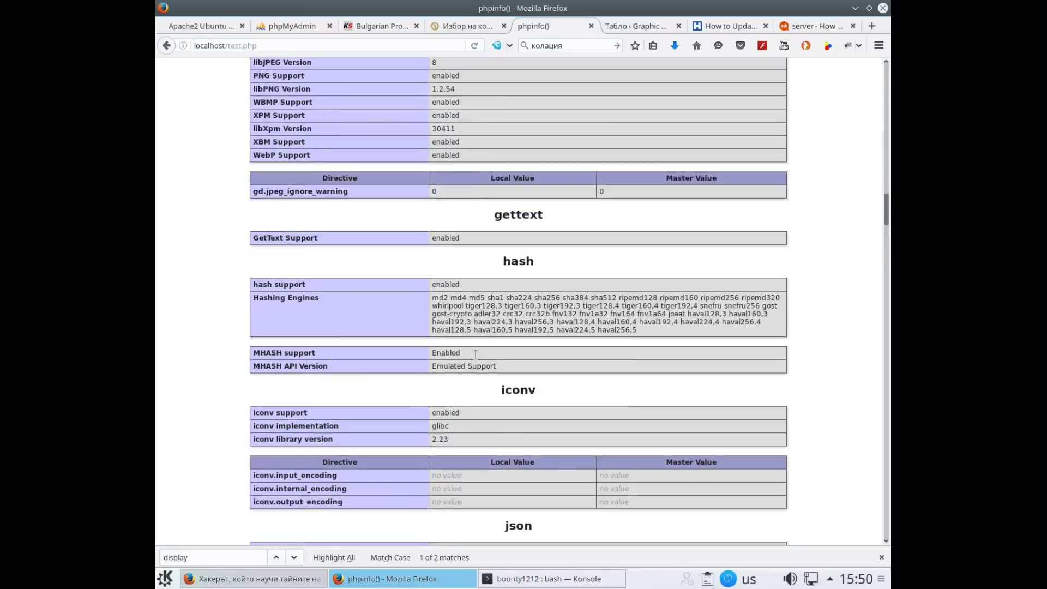
pyautogui.scroll(-7, 475, 355)
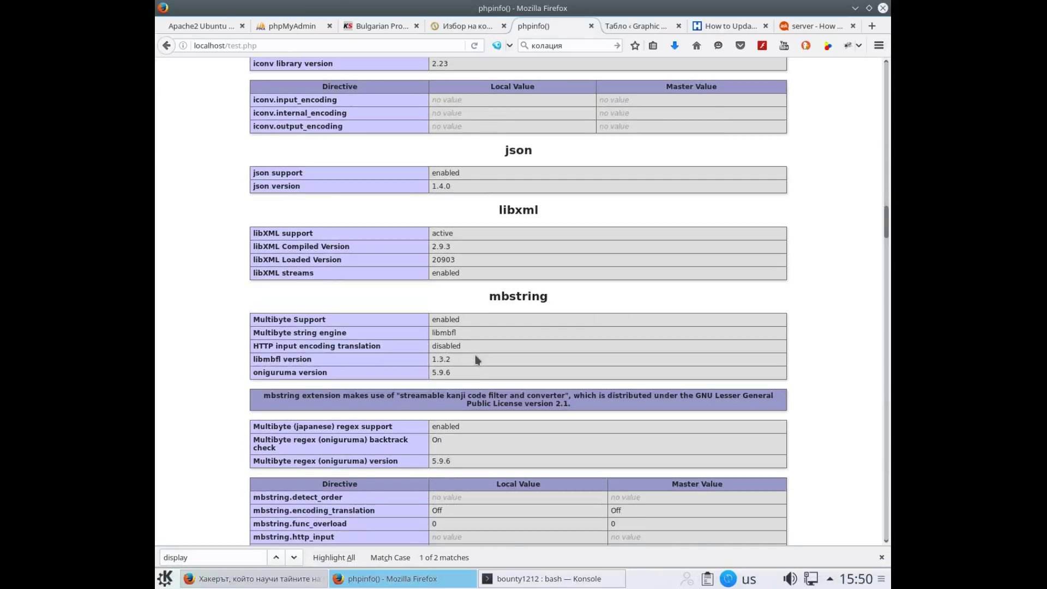
pyautogui.scroll(-9, 476, 358)
pyautogui.scroll(-7, 475, 358)
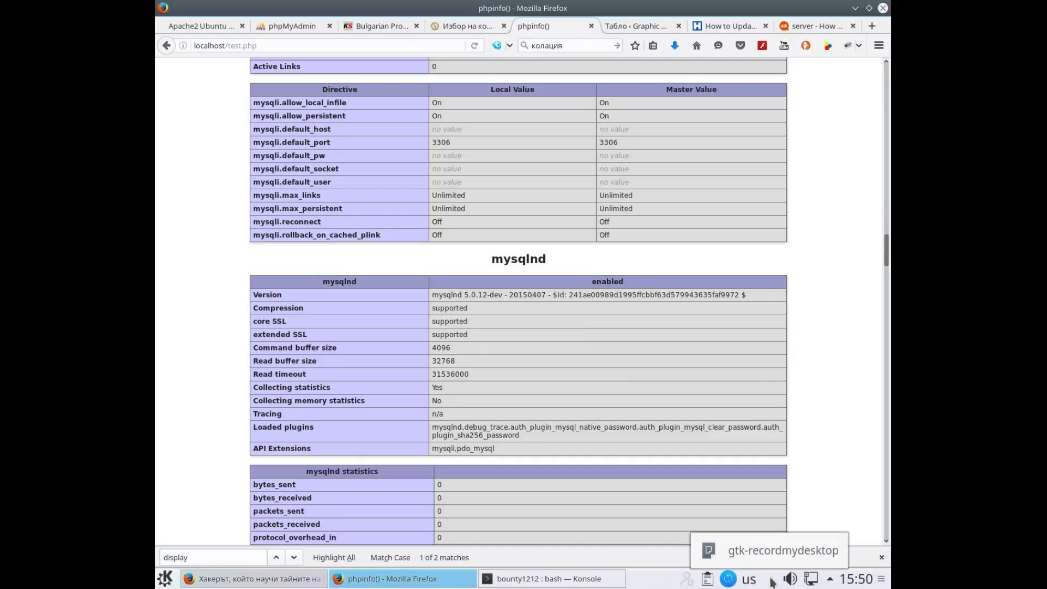
pyautogui.rightClick(771, 580)
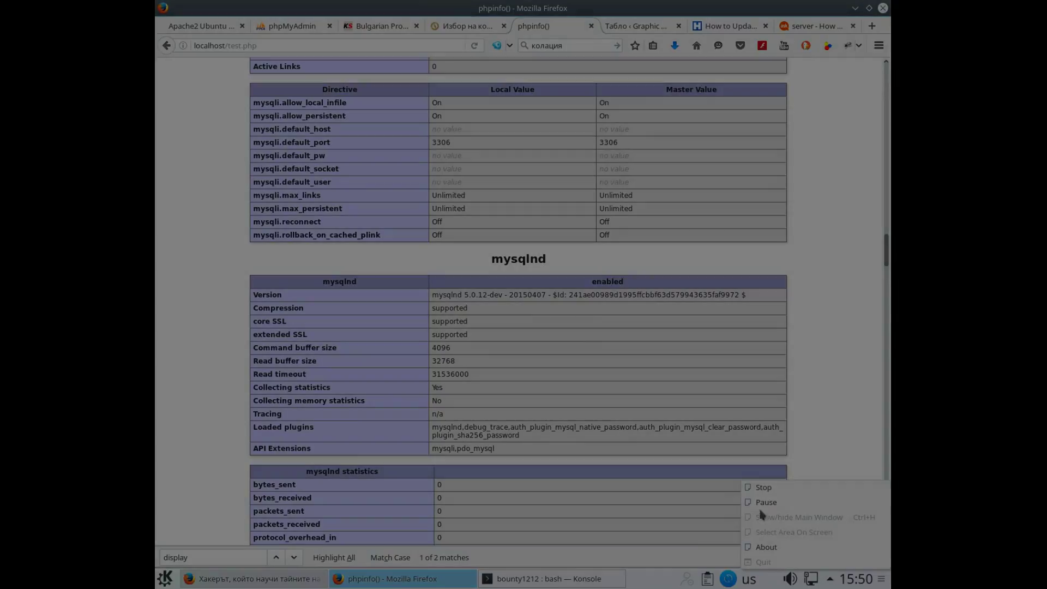
pyautogui.click(765, 488)
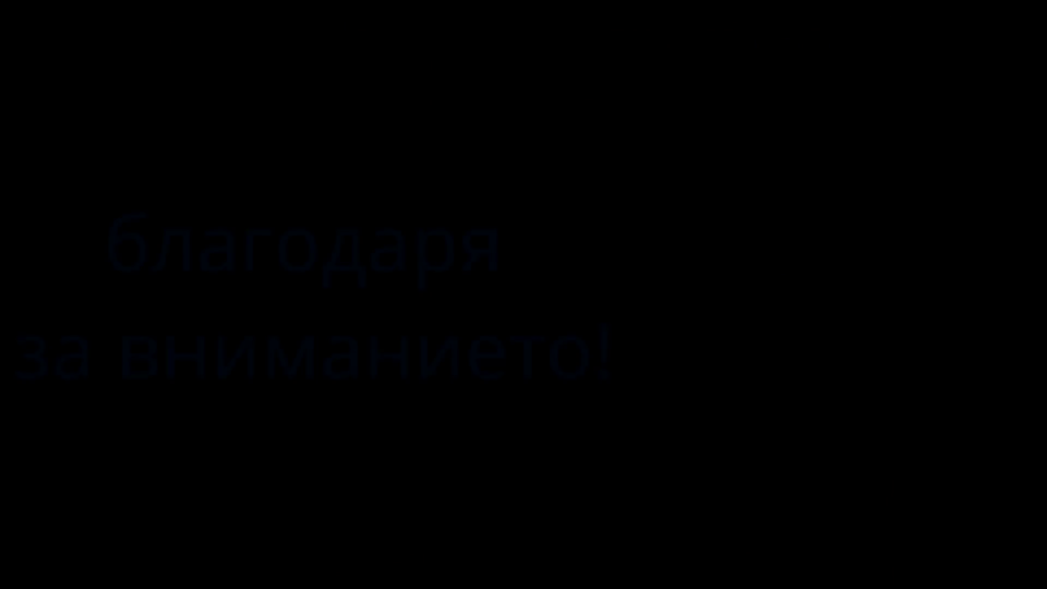